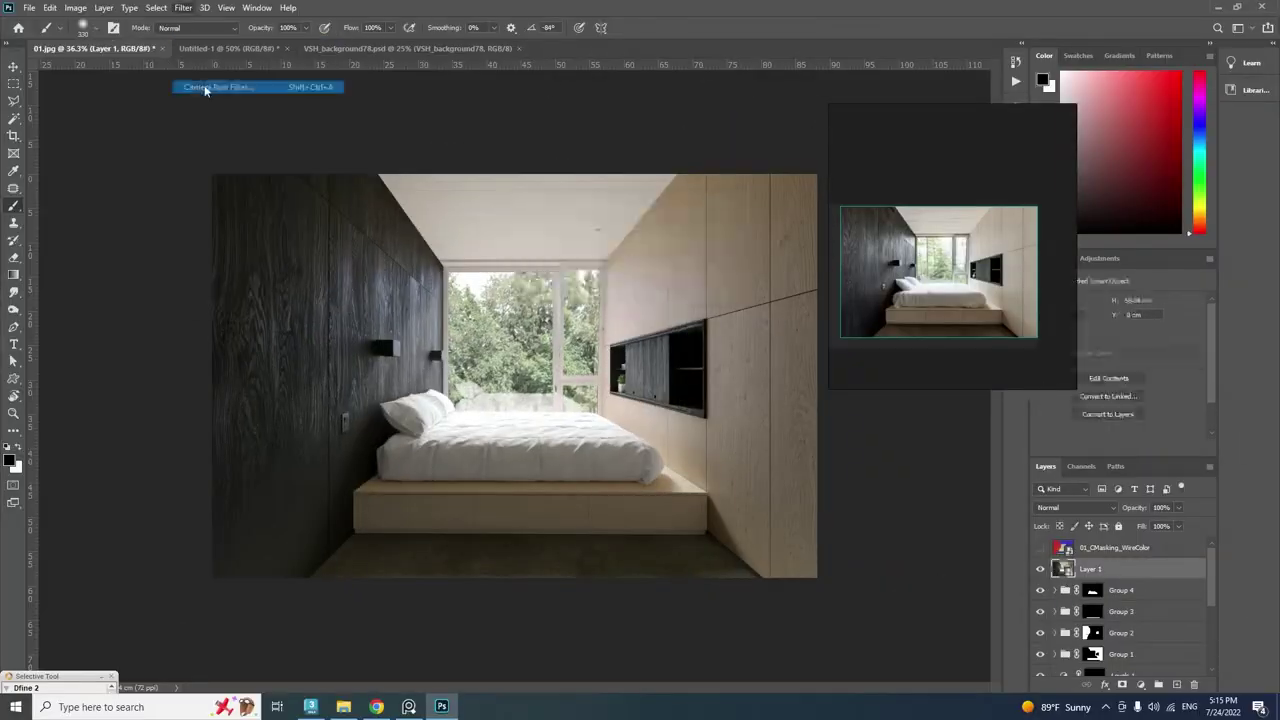
Open the Camera Raw Filter on Layer 1 of the bedroom render in Photoshop.
left_click(205, 88)
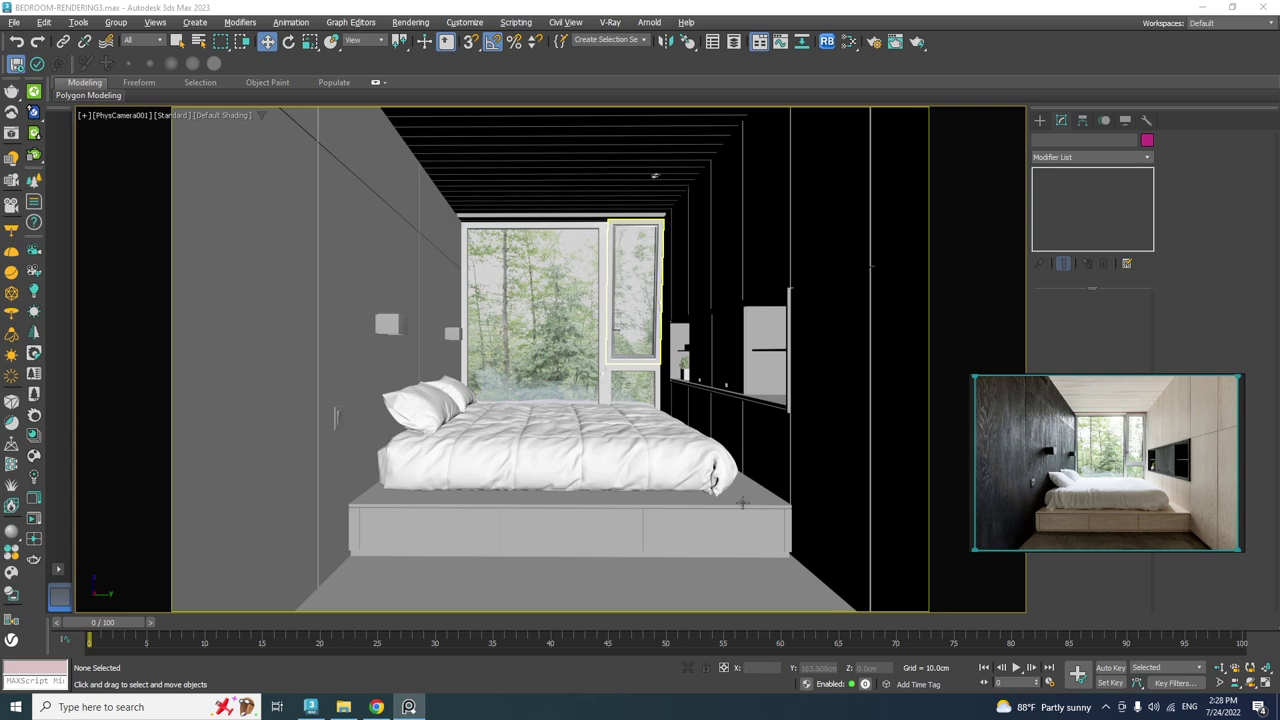
In 3ds Max, show the camera view in wireframe with all geometry hidden, and review the viewport background image configuration.
left_click(775, 234)
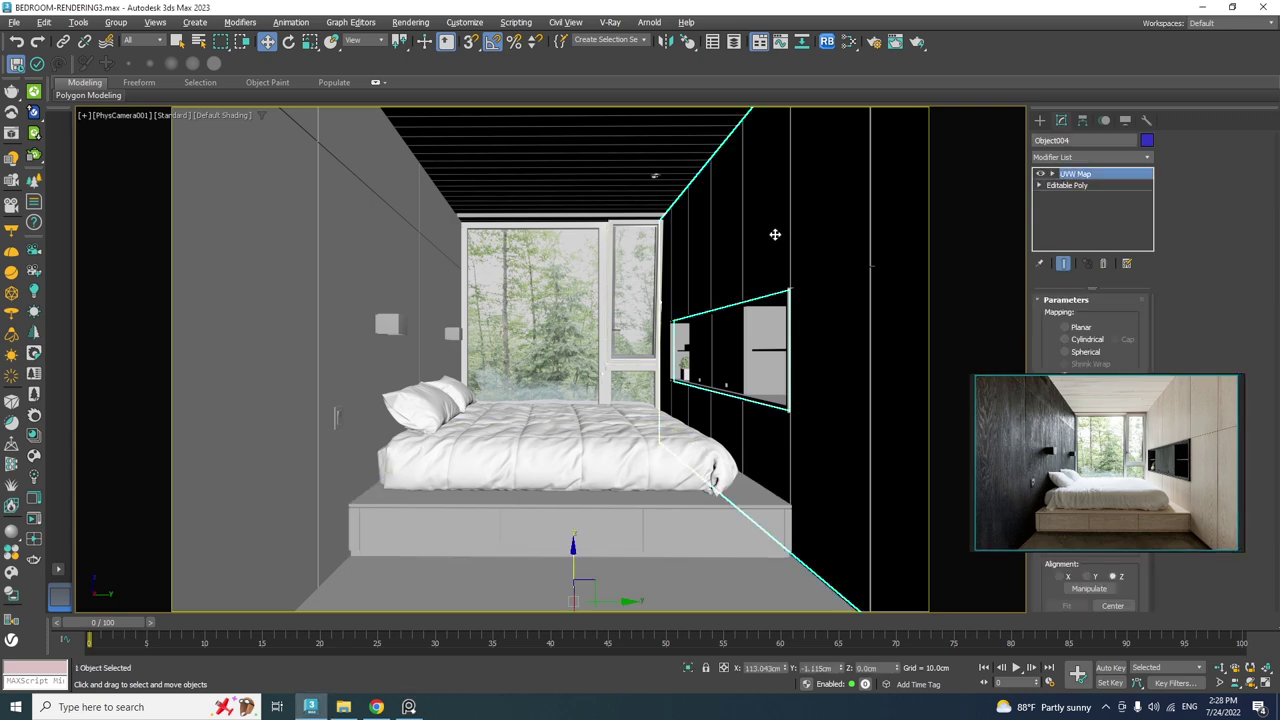
key("F3")
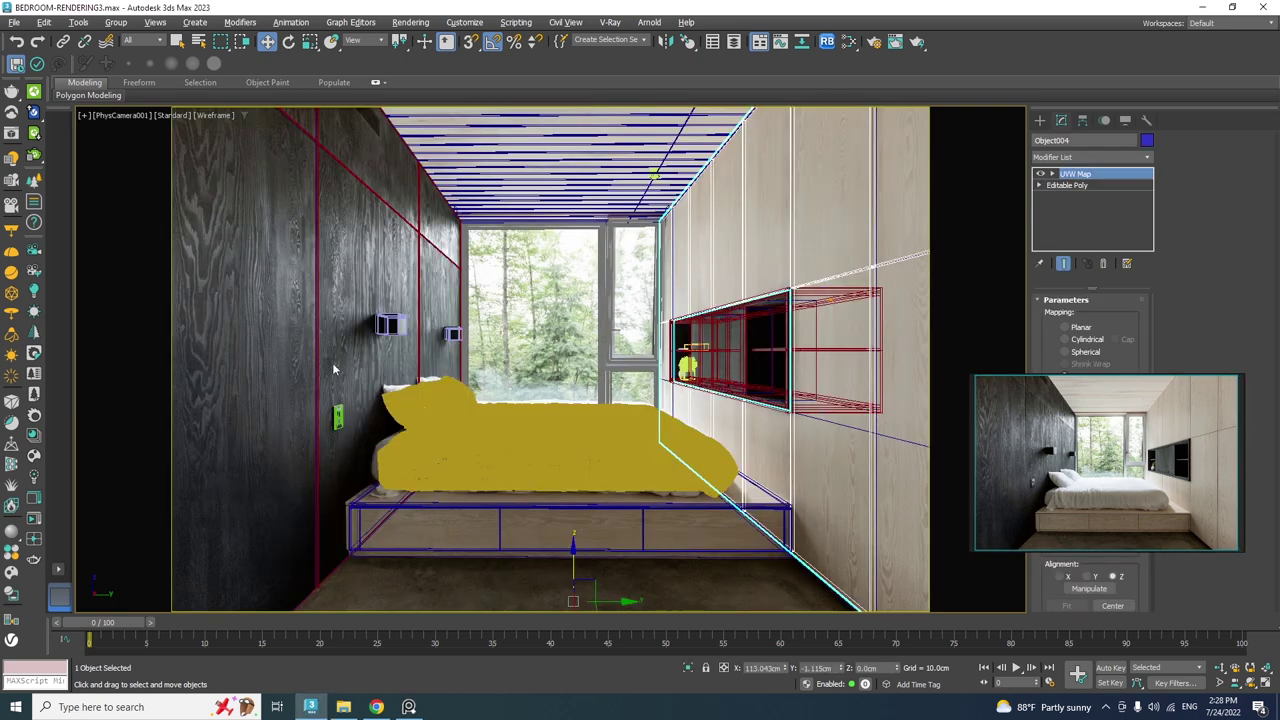
left_click(1124, 121)
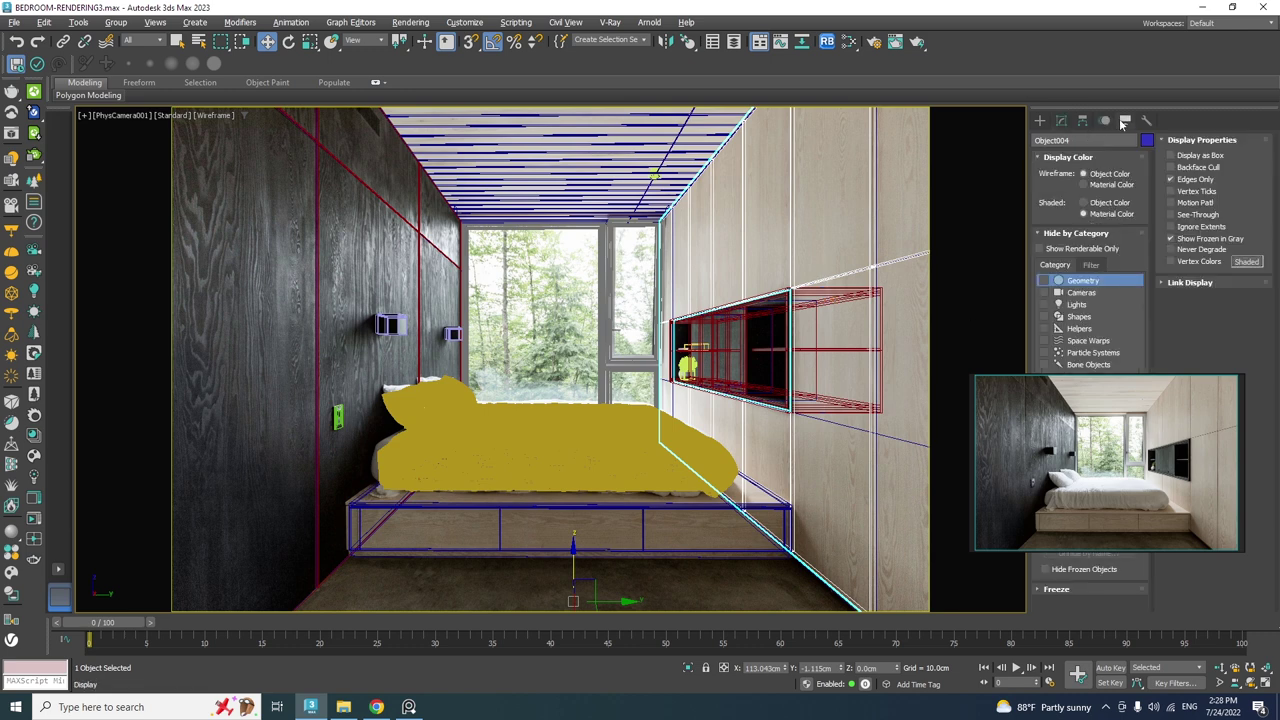
left_click(1043, 280)
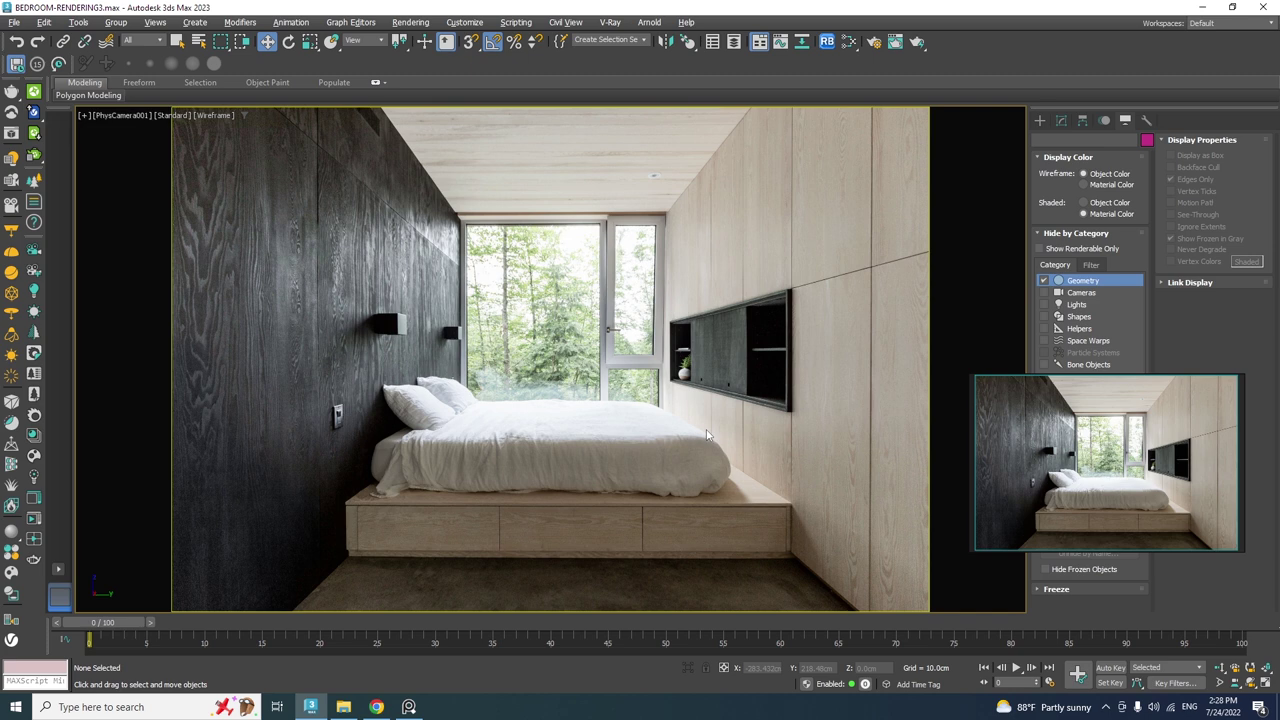
key("alt+b")
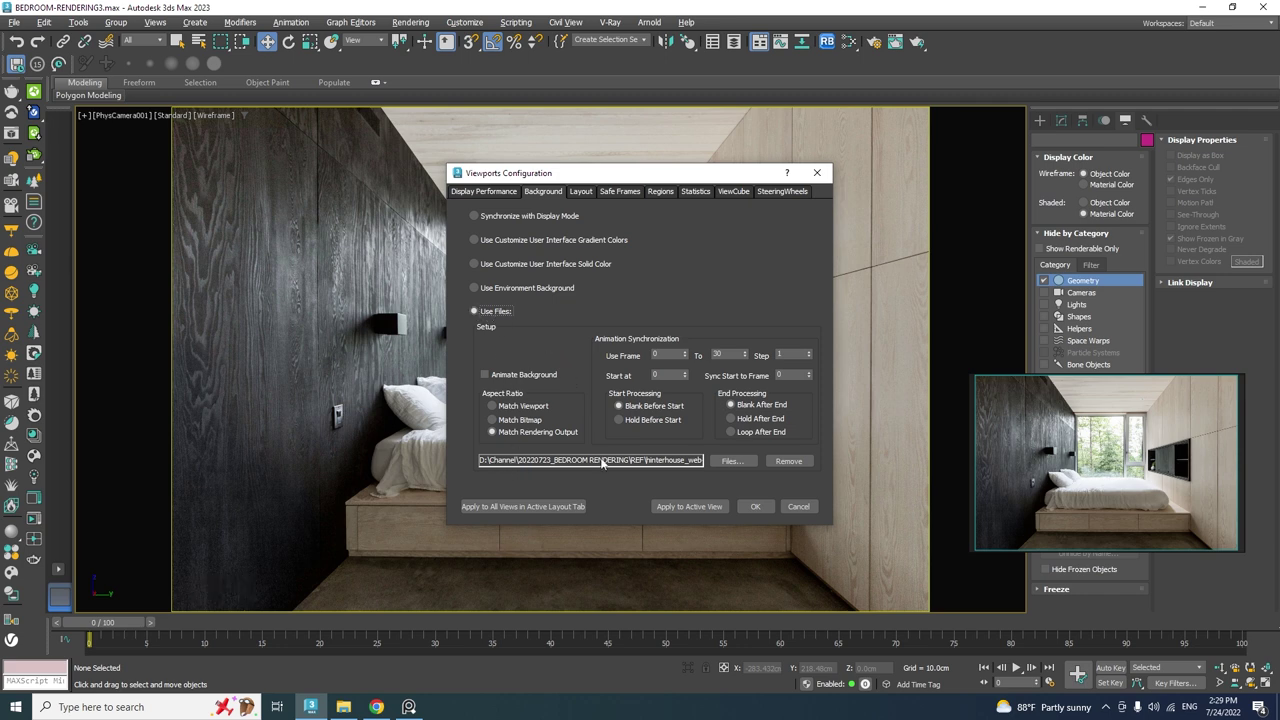
left_click(755, 507)
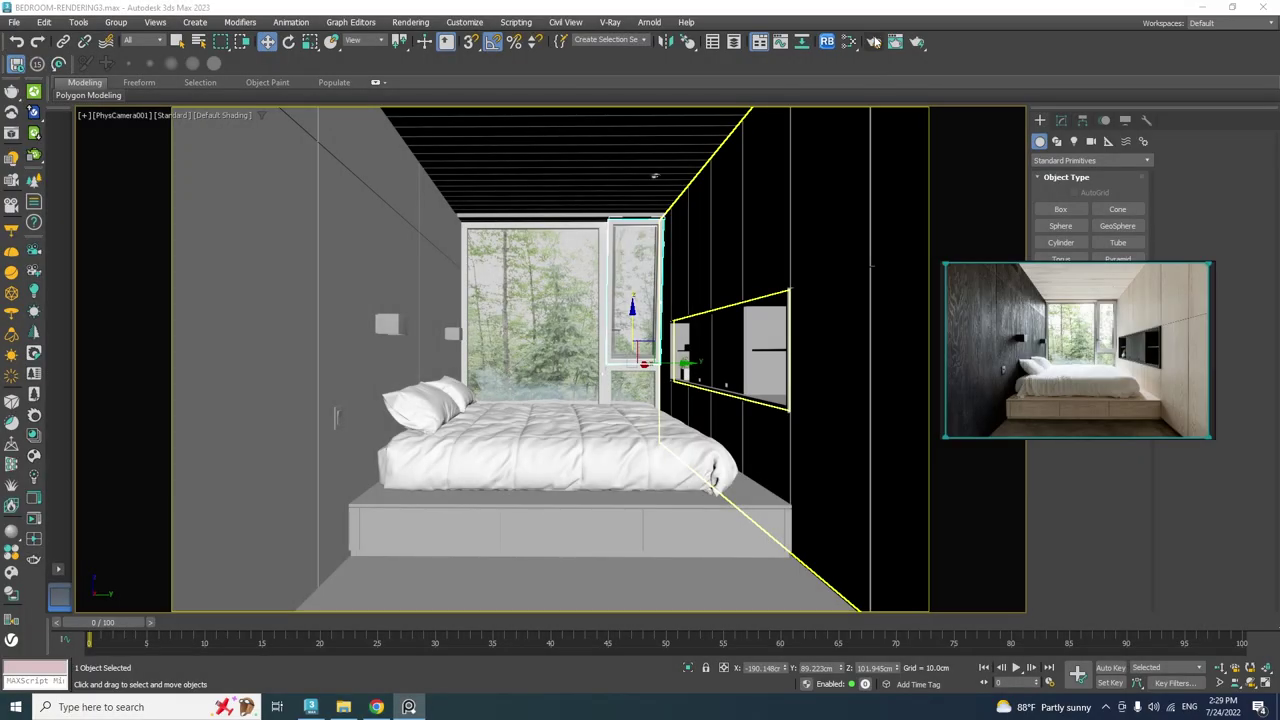
Review the Corona render setup, covering scene, output size, camera, performance, system and render element settings.
left_click(873, 41)
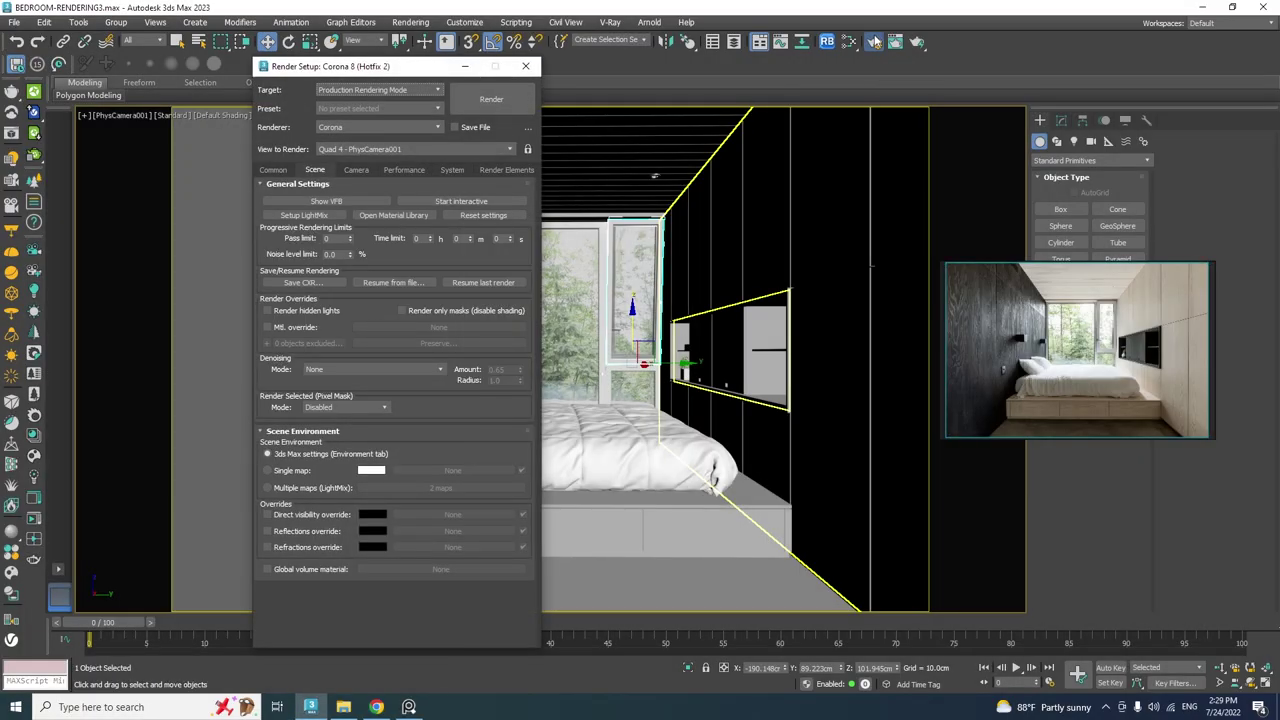
left_click(275, 170)
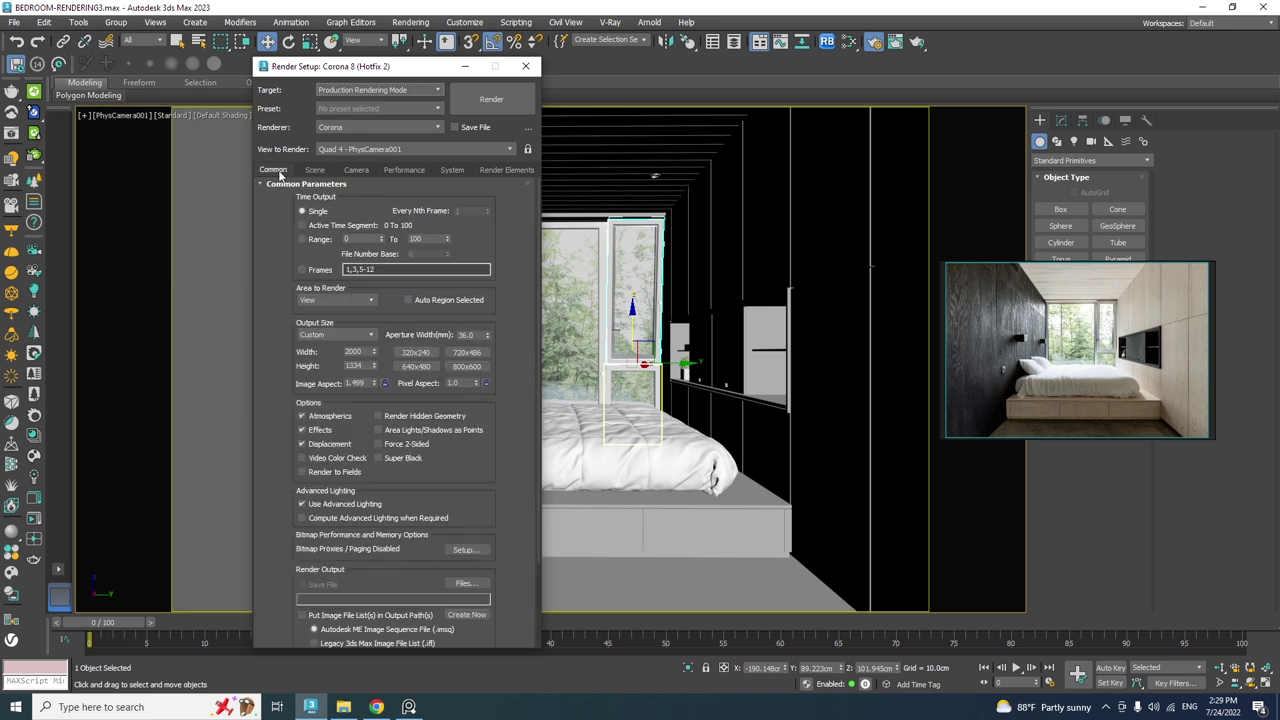
left_click(353, 171)
left_click(402, 170)
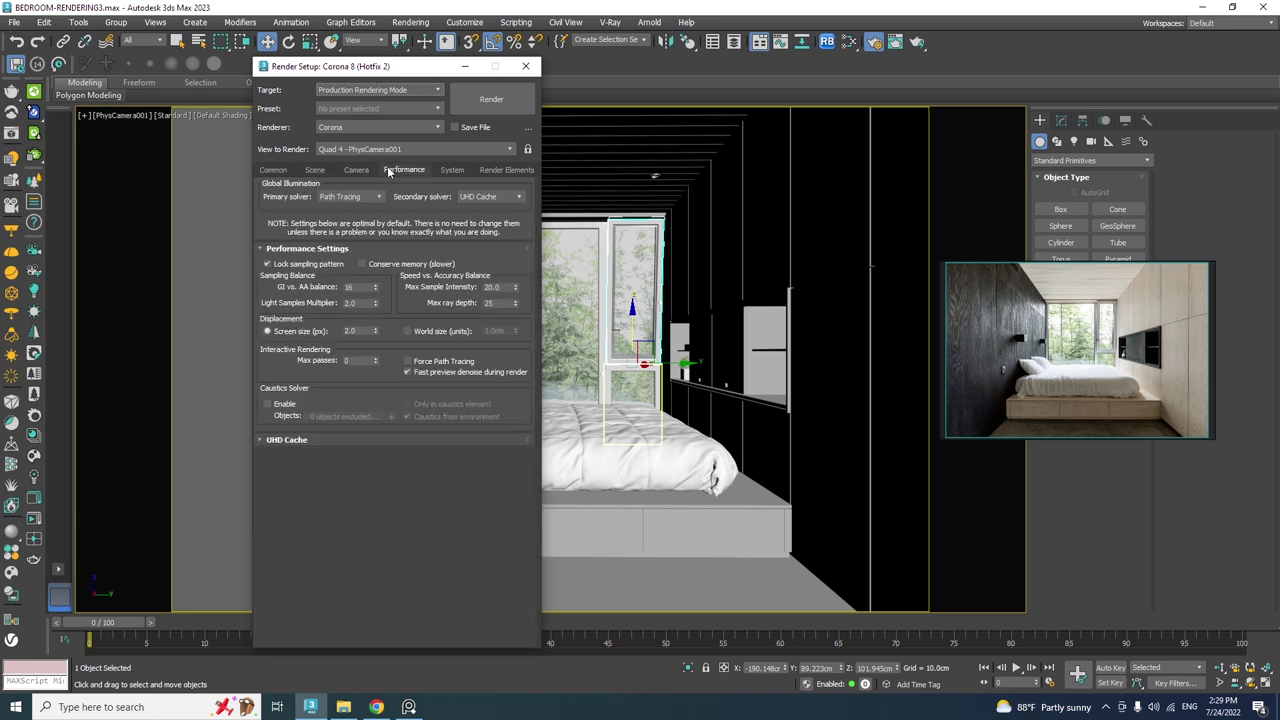
left_click(446, 170)
left_click(479, 171)
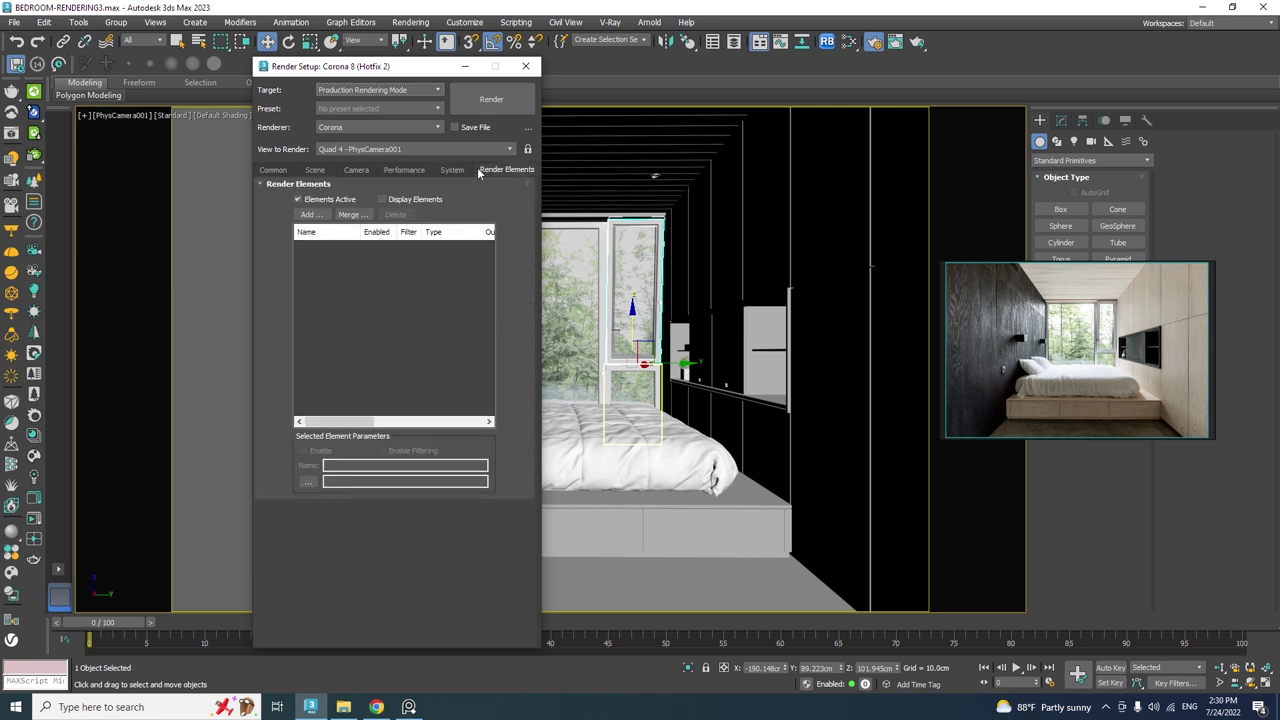
left_click(275, 170)
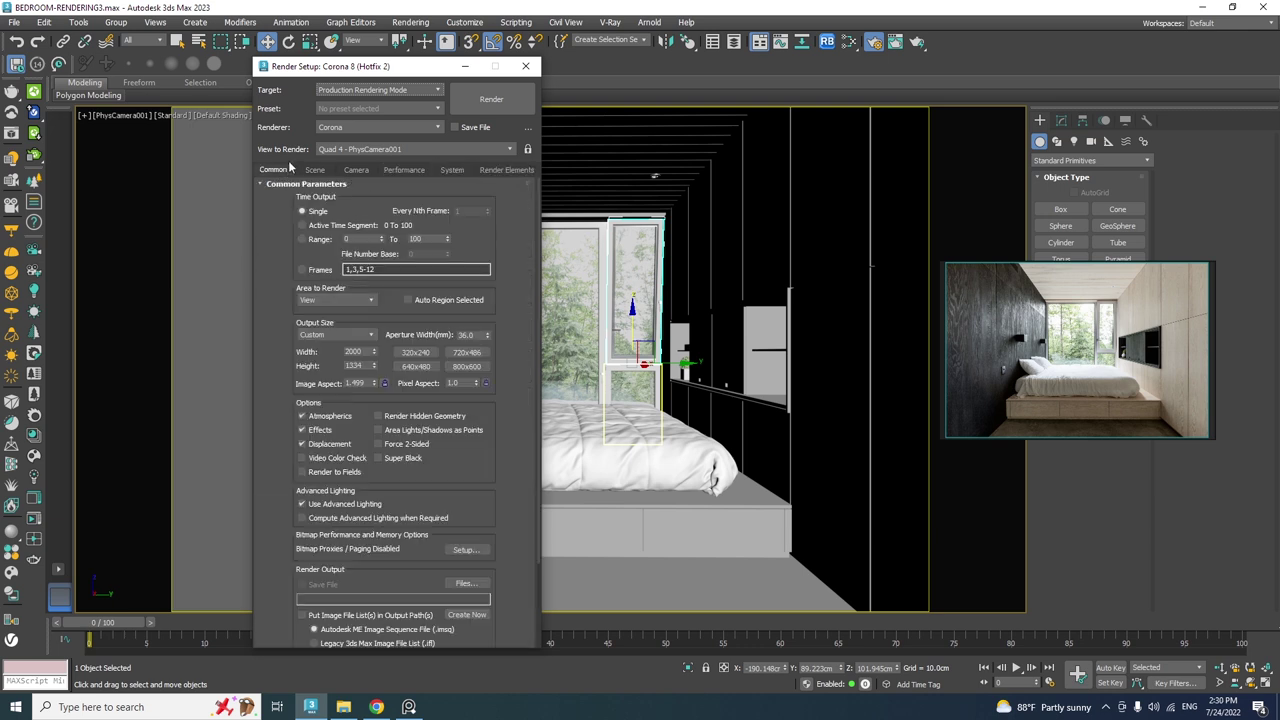
left_click(525, 66)
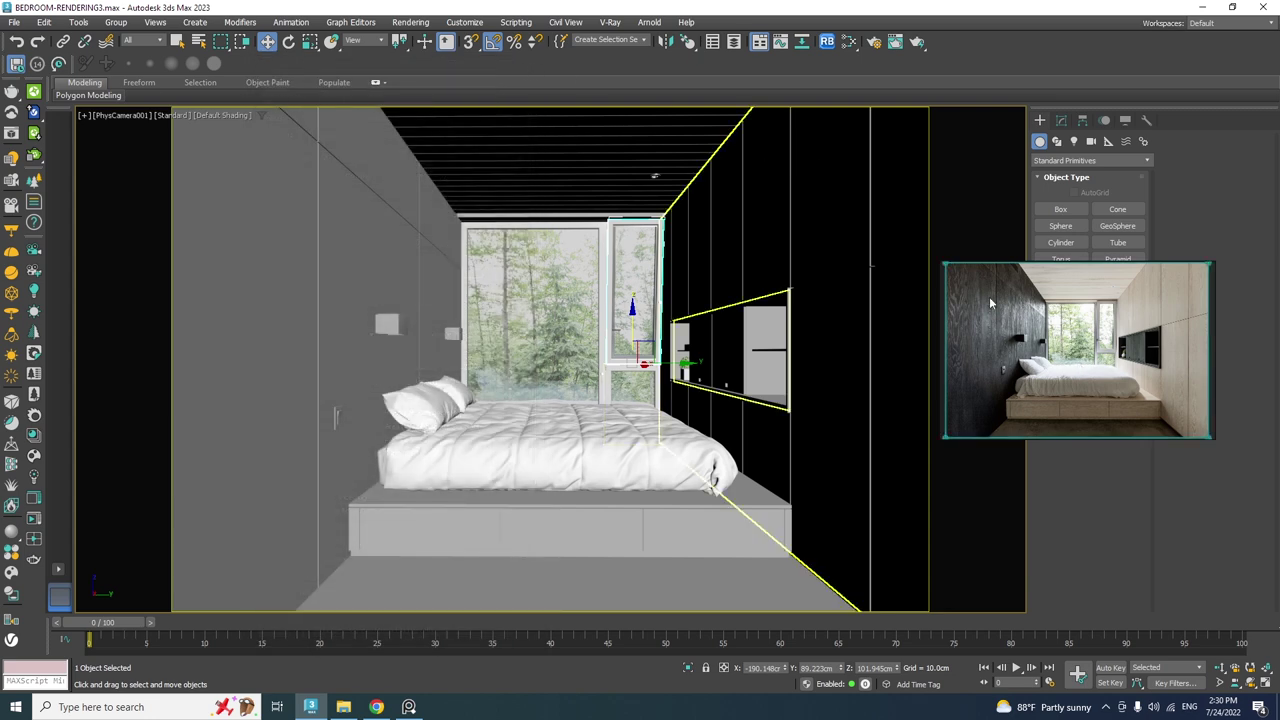
Enlarge the reference image window and zoom in on the bedroom photo to examine it.
left_click_drag(941, 262, 642, 126)
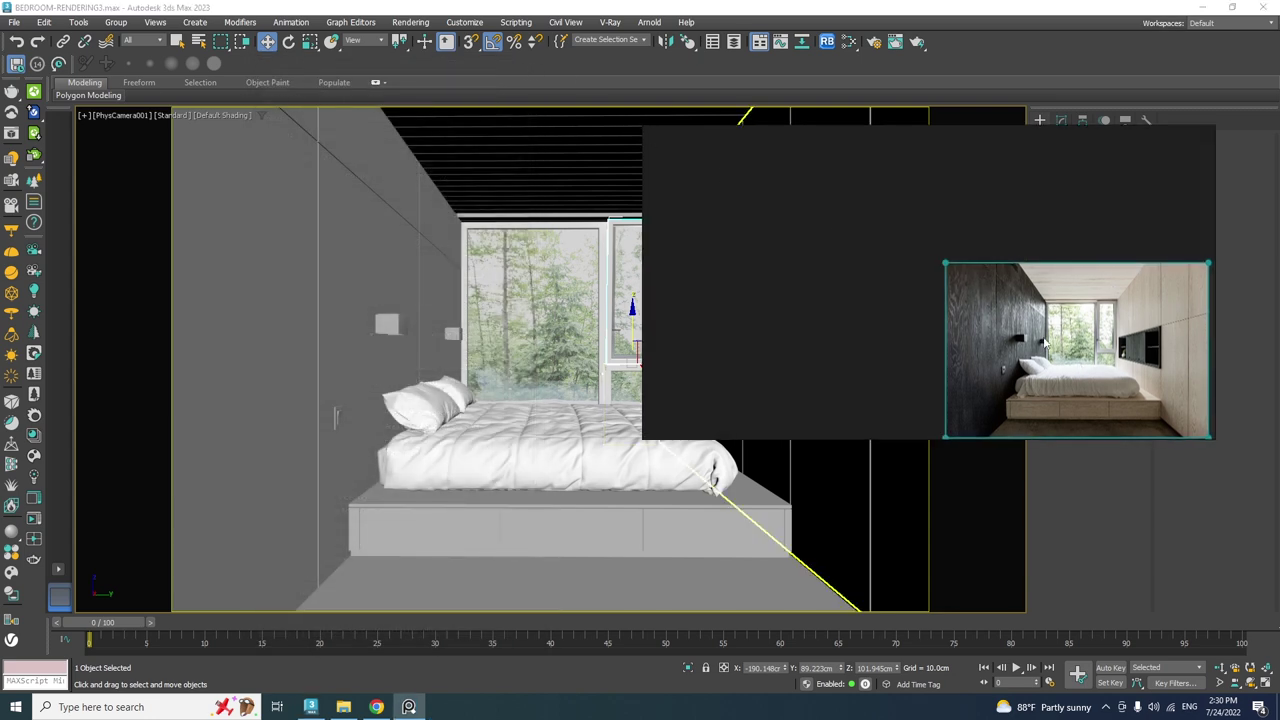
scroll(1044, 343, "up", 4)
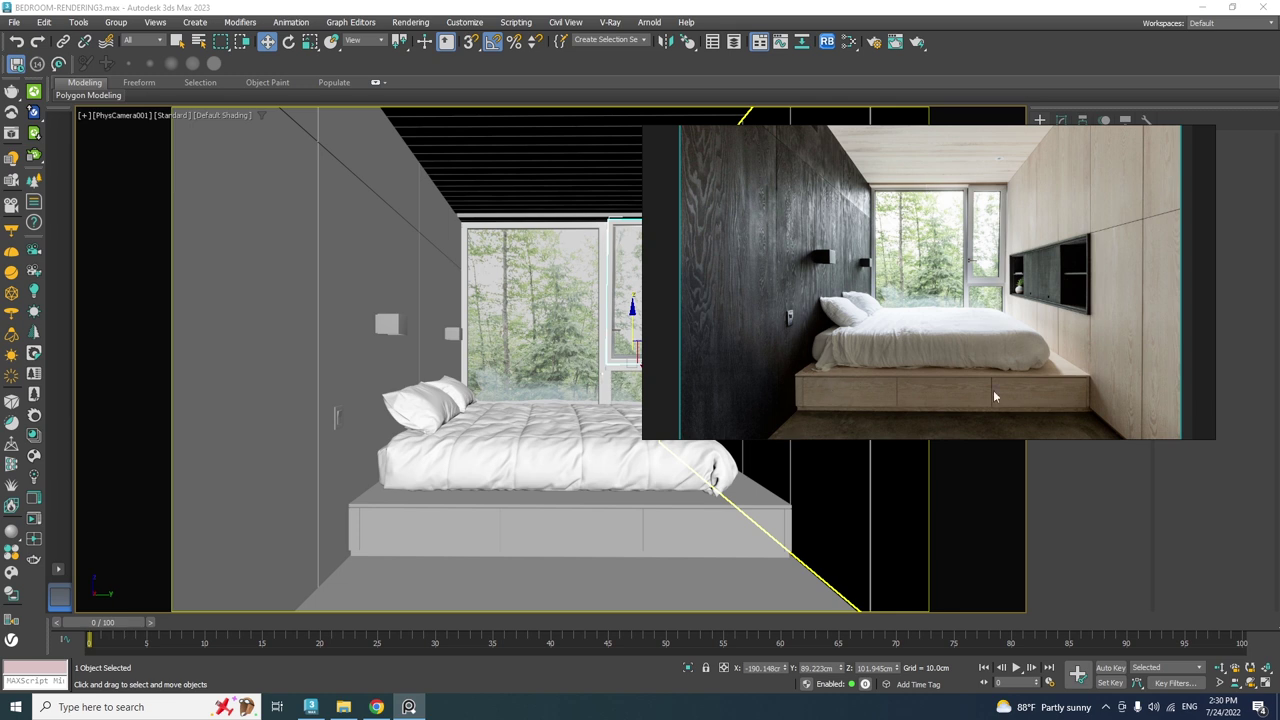
left_click(644, 124)
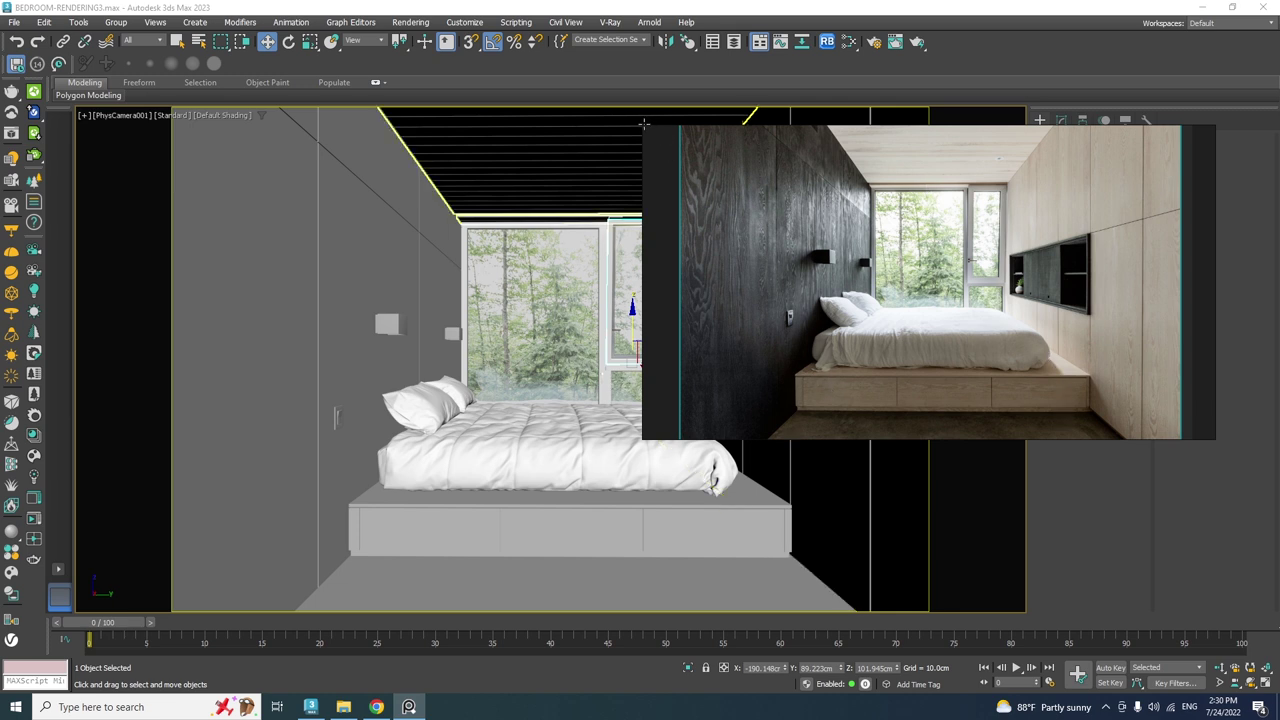
Shrink the reference image window to a thumbnail and move it clear of the object creation settings.
left_click_drag(642, 130, 955, 273)
double_click(1022, 355)
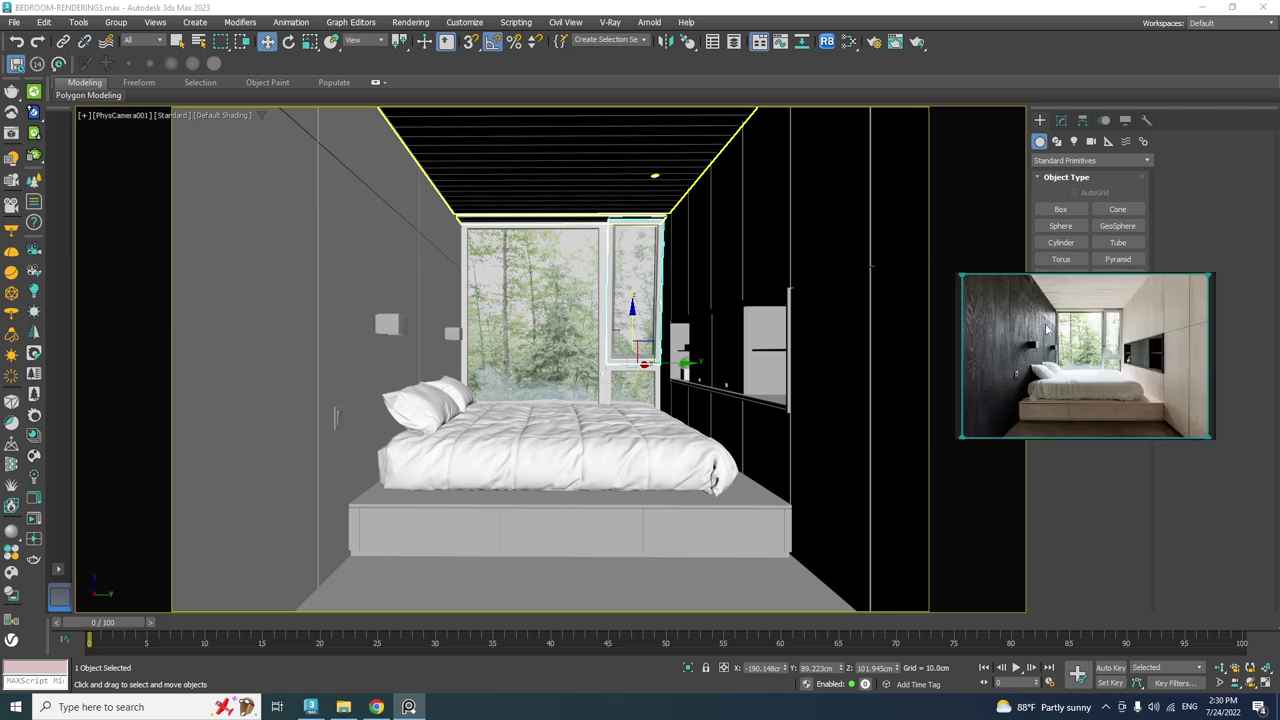
left_click_drag(1059, 300, 1108, 490)
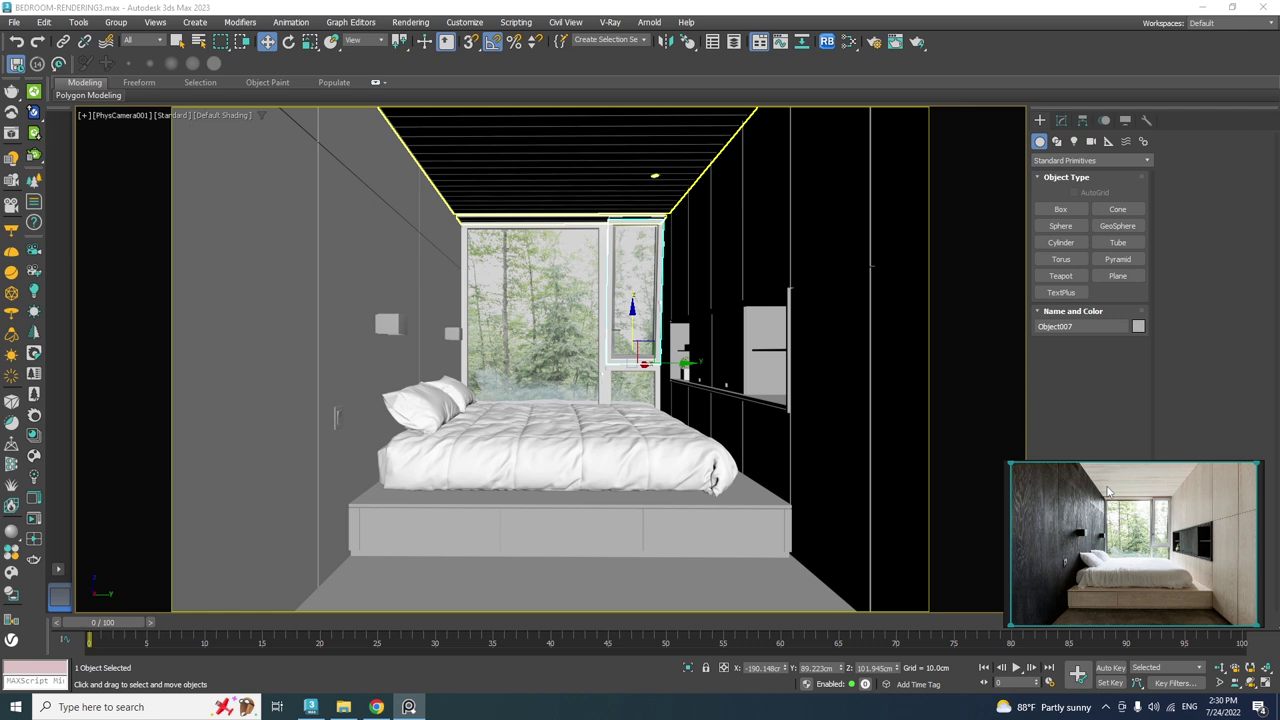
Create a targeted Corona Sun in the camera view, placed along the room's centre between the bed and the floor edge.
left_click(33, 313)
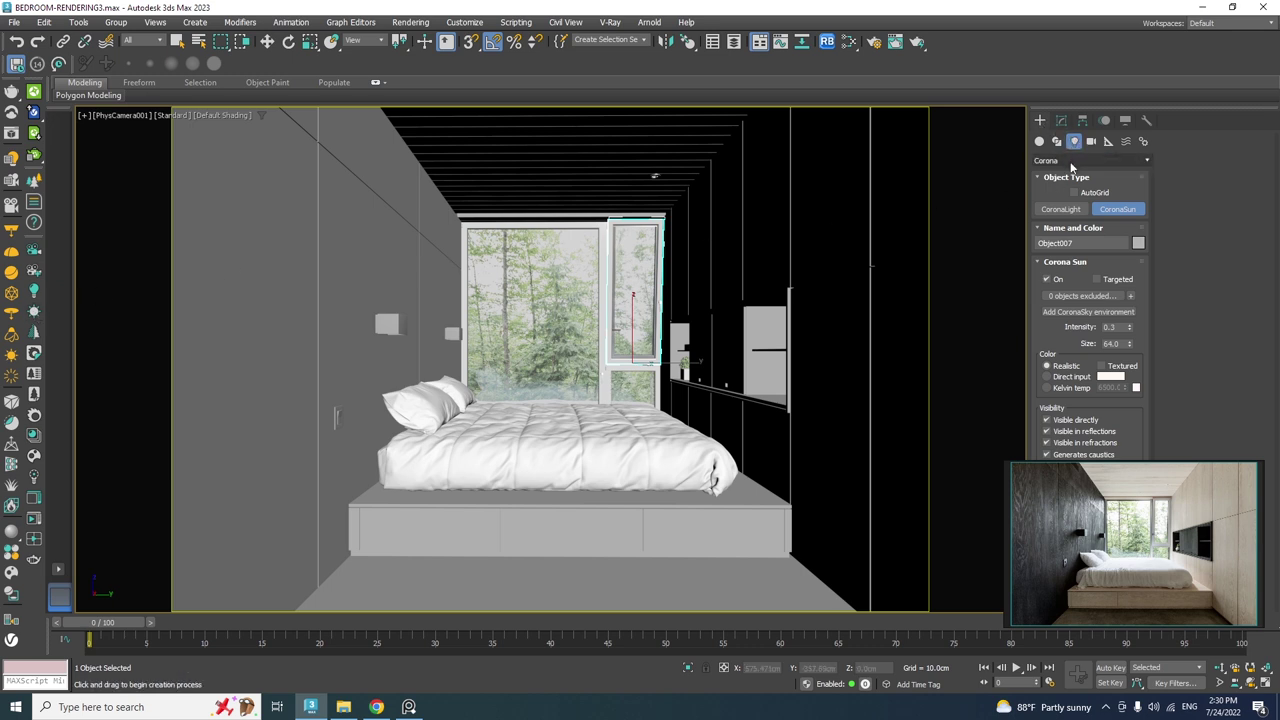
left_click(1072, 160)
left_click(1048, 199)
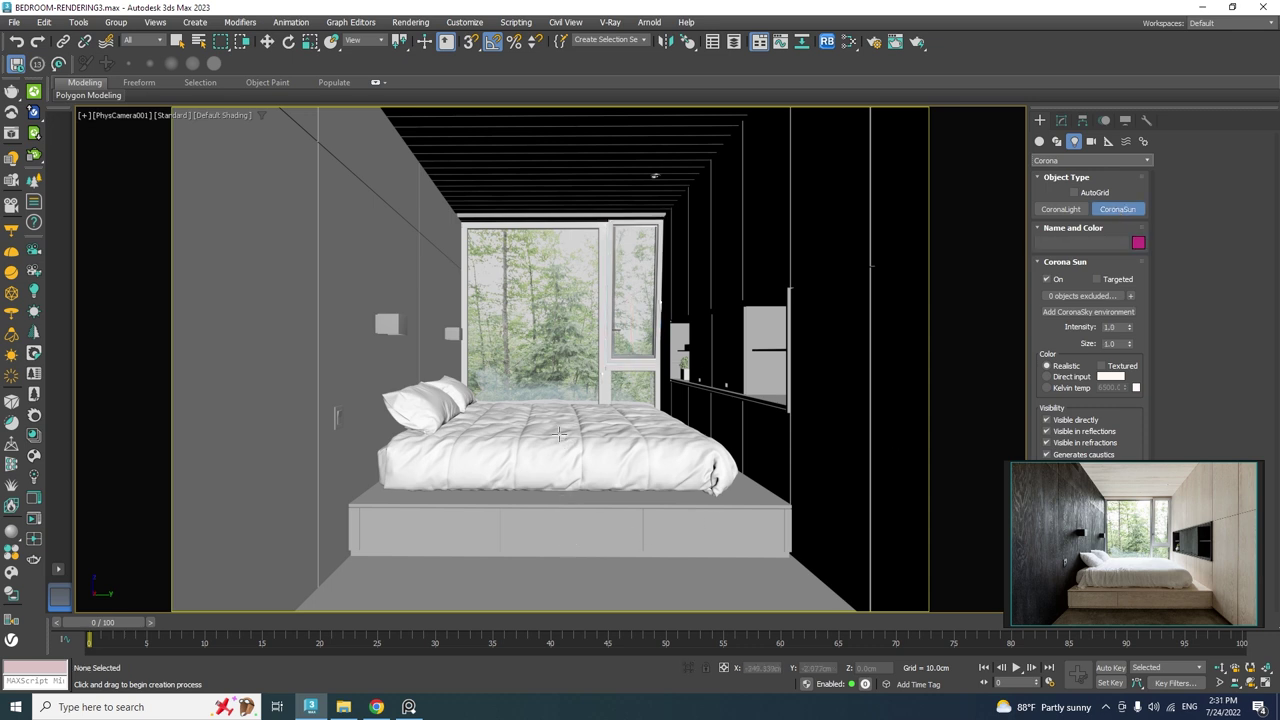
left_click_drag(559, 434, 561, 607)
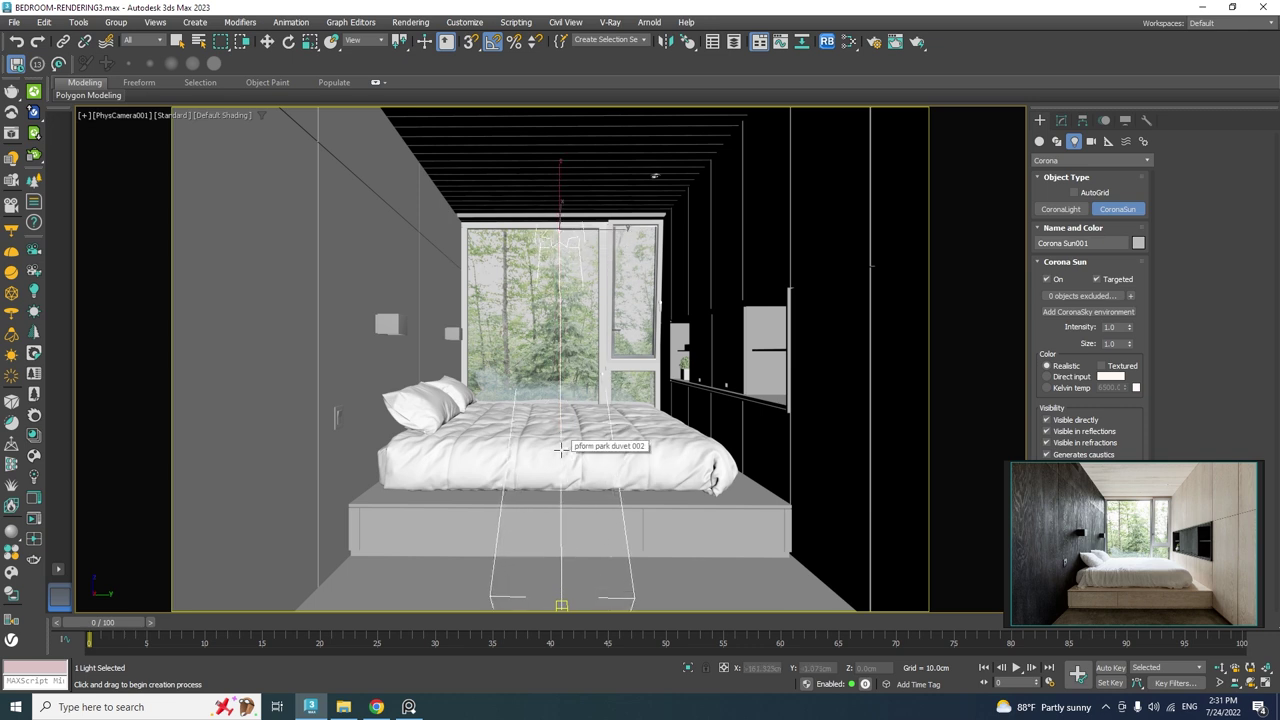
key("w")
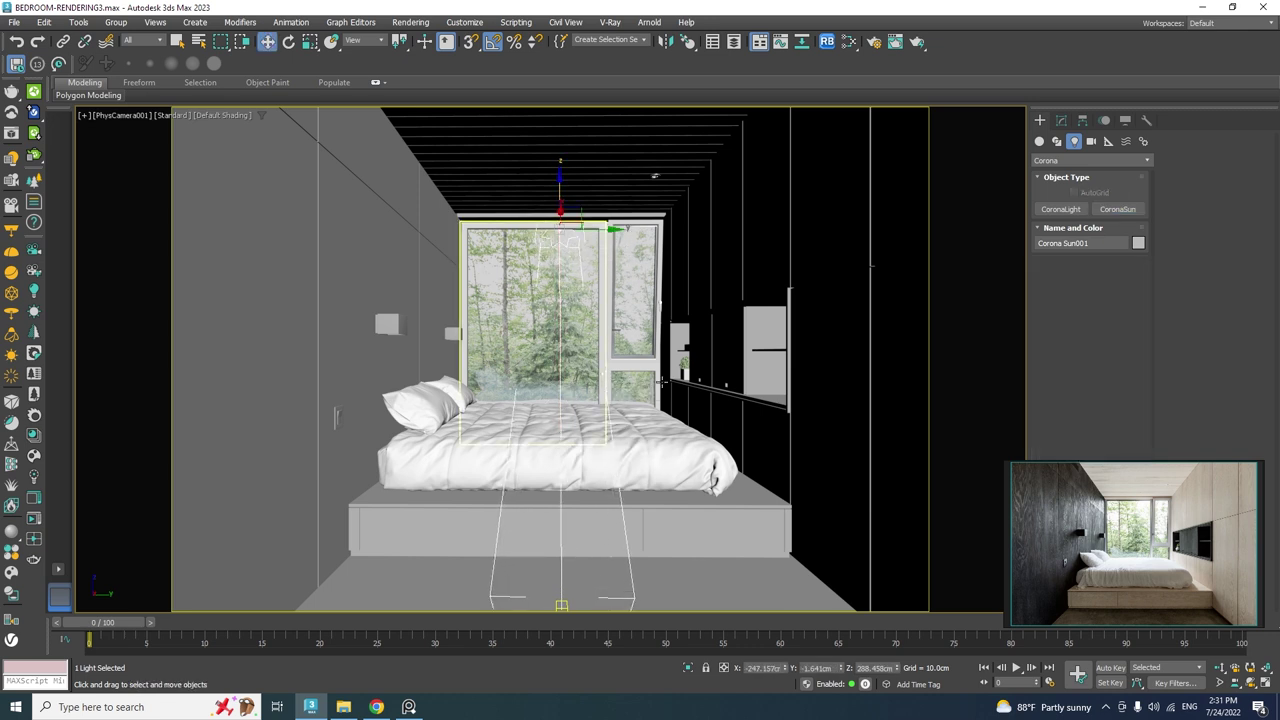
Add a CoronaSky environment from the sun's parameters and check the environment map in the Environment and Effects settings.
left_click(1061, 121)
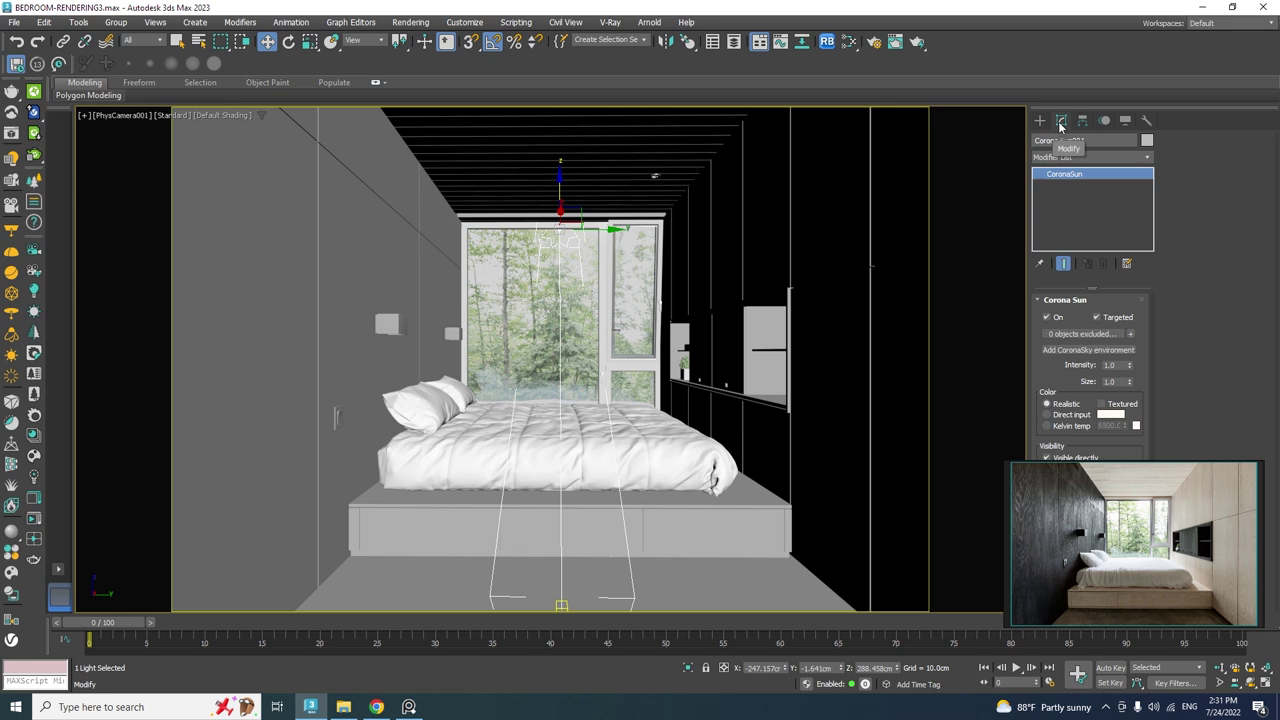
left_click(1080, 351)
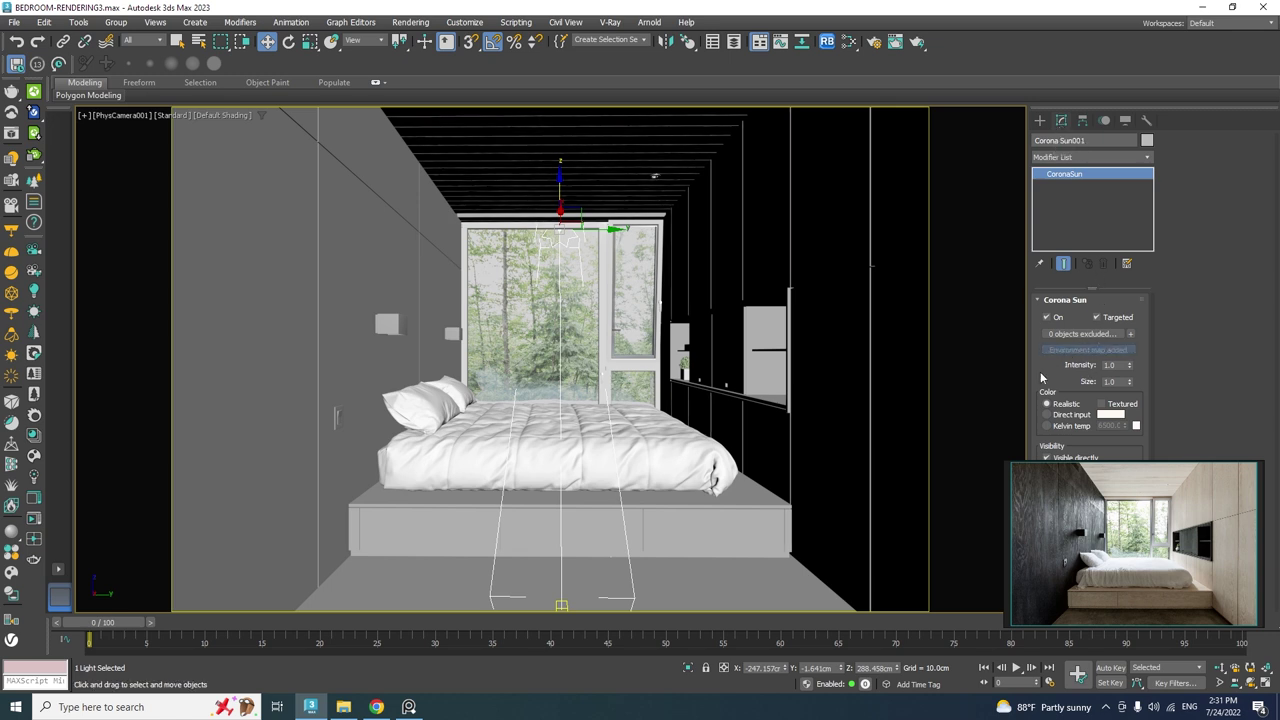
left_click(416, 23)
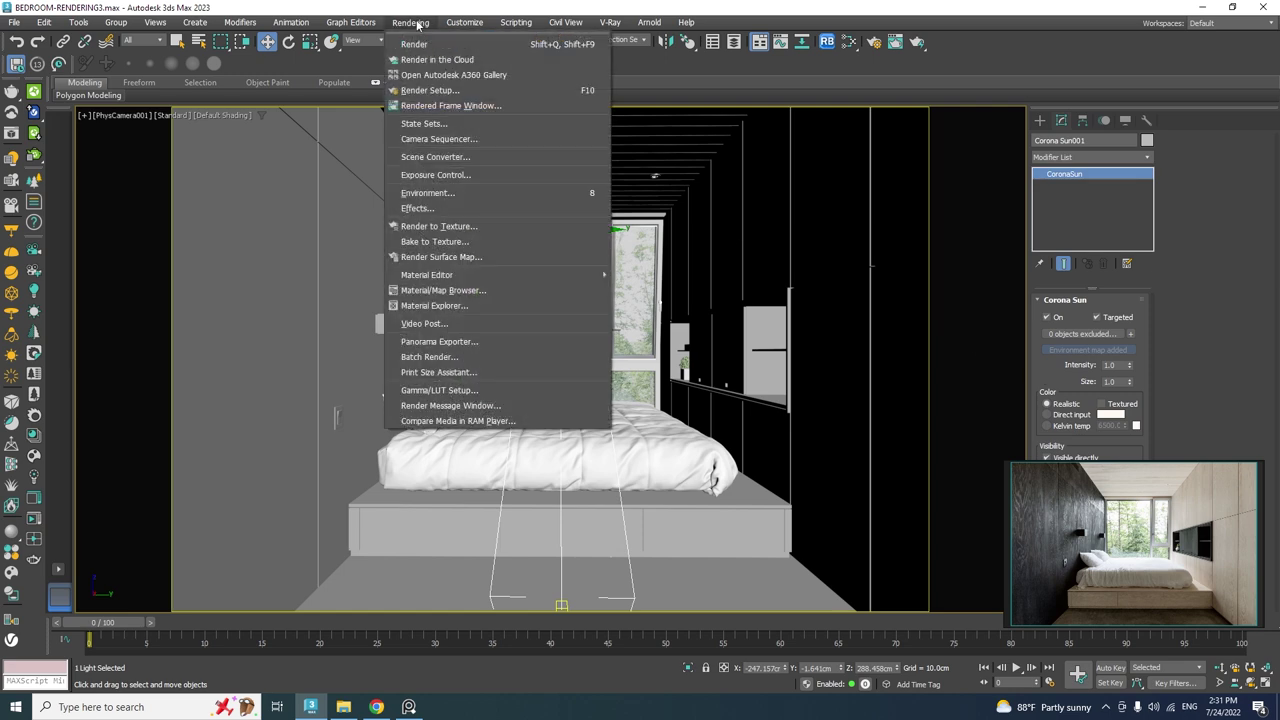
left_click(413, 194)
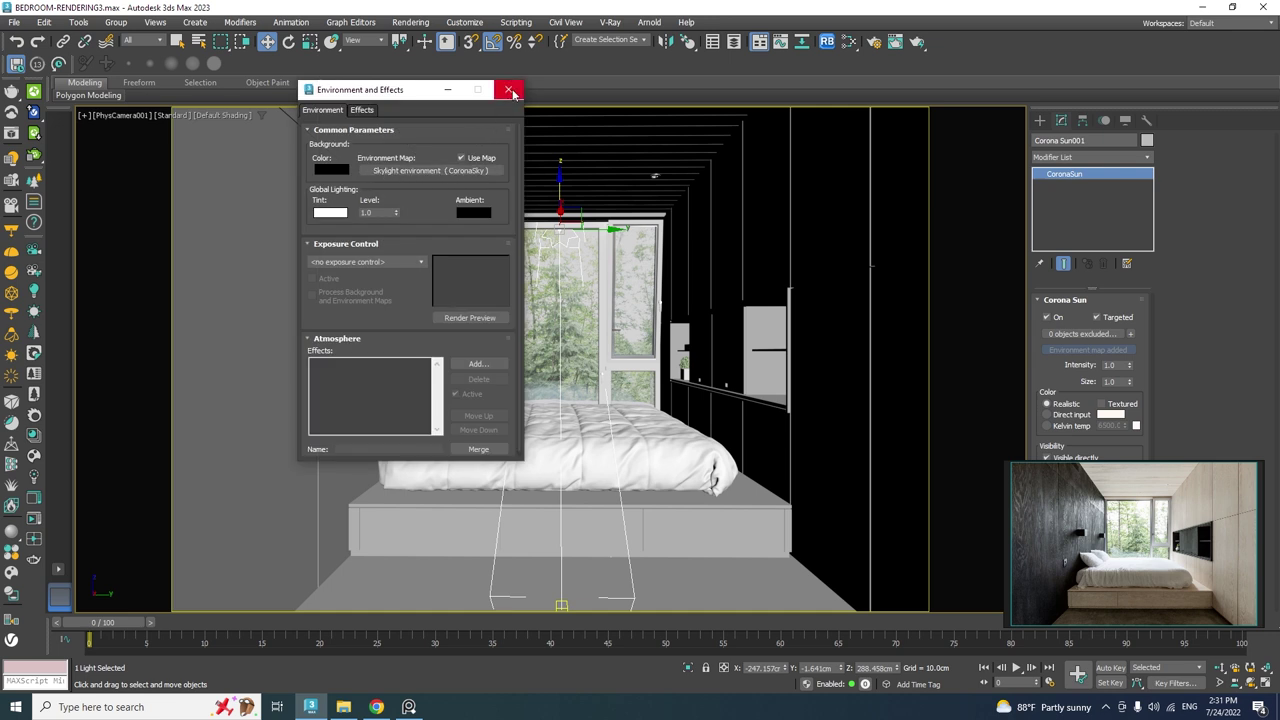
left_click(510, 91)
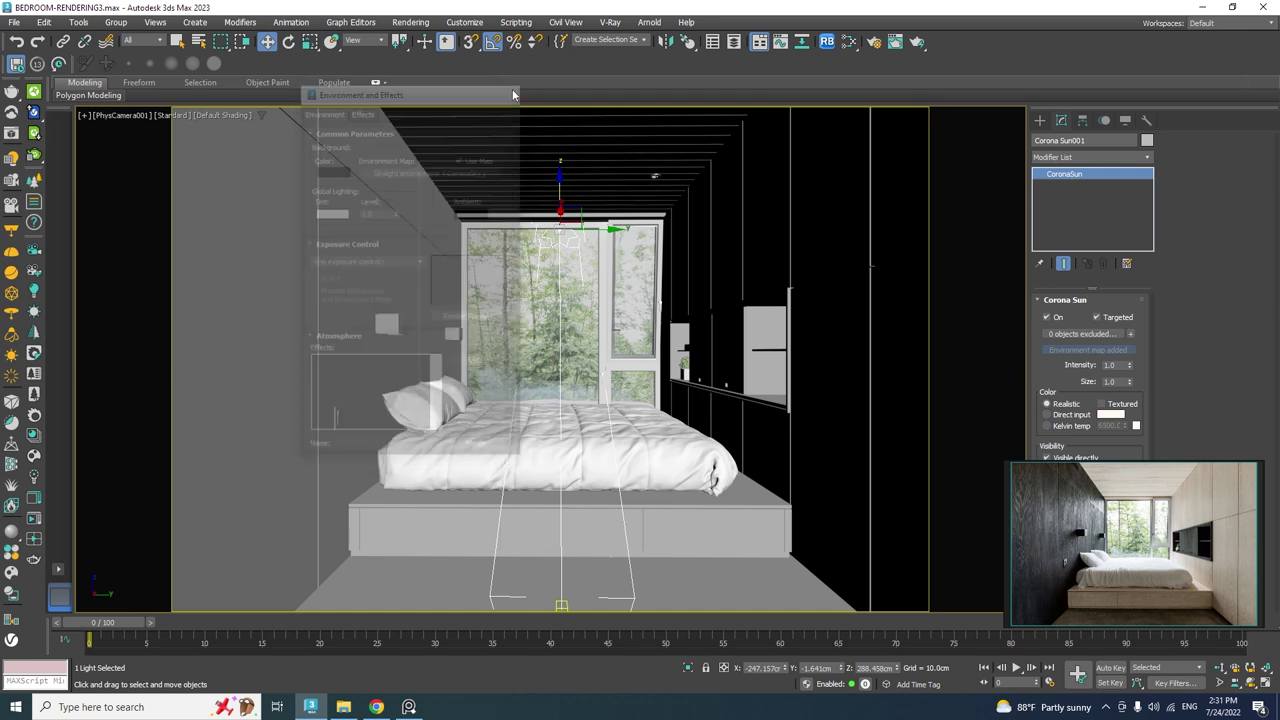
Generate a Corona LightMix setup separated by Instanced Lights and check the resulting render elements.
left_click(873, 41)
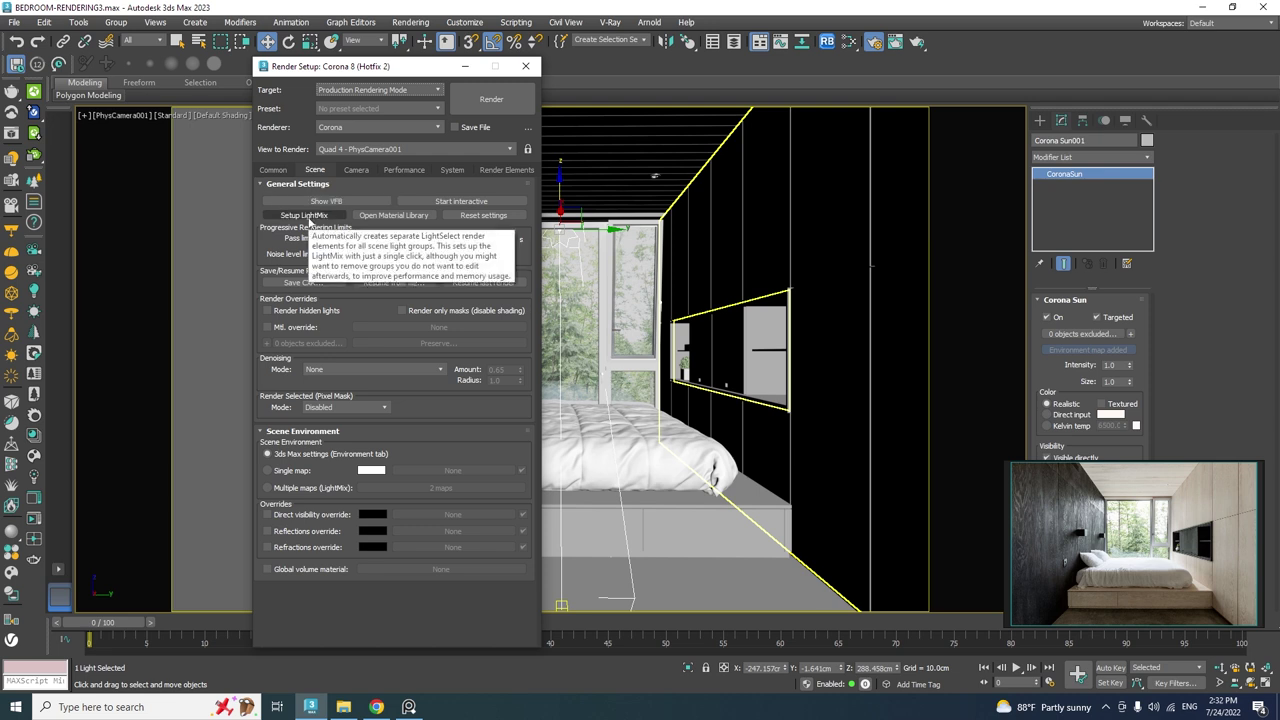
left_click(309, 218)
left_click_drag(365, 228, 418, 228)
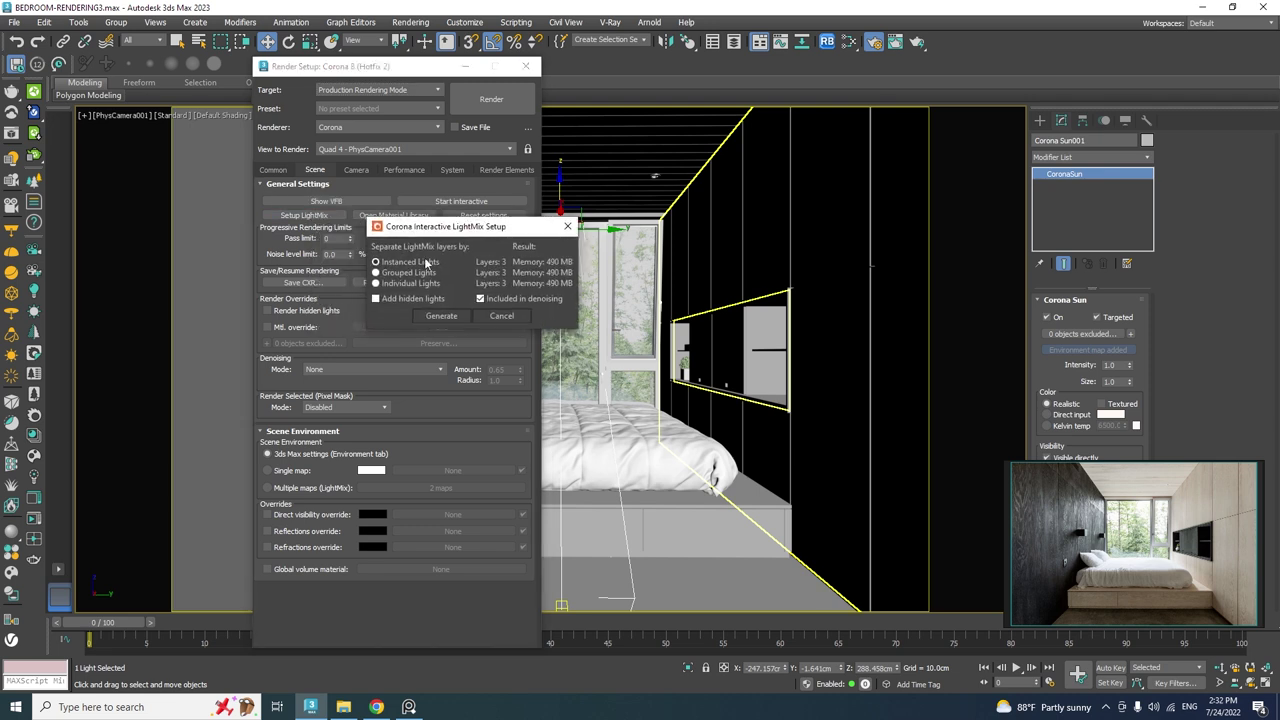
left_click(431, 319)
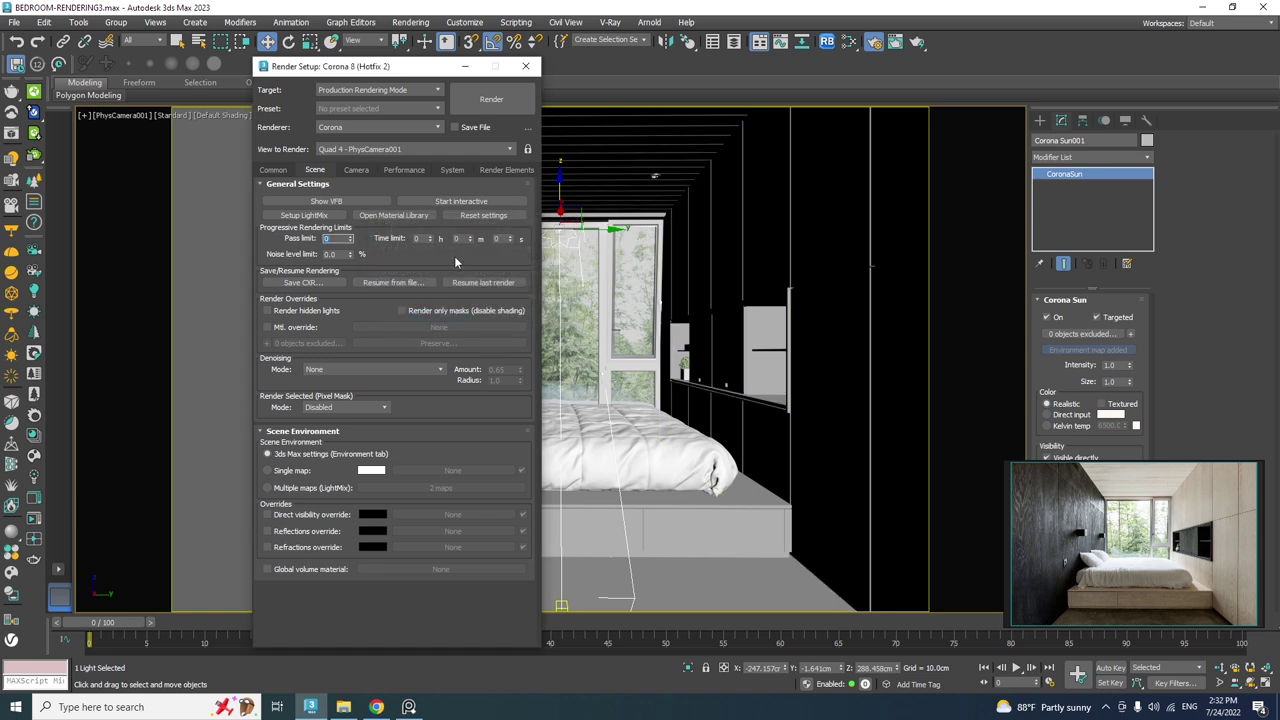
left_click(499, 172)
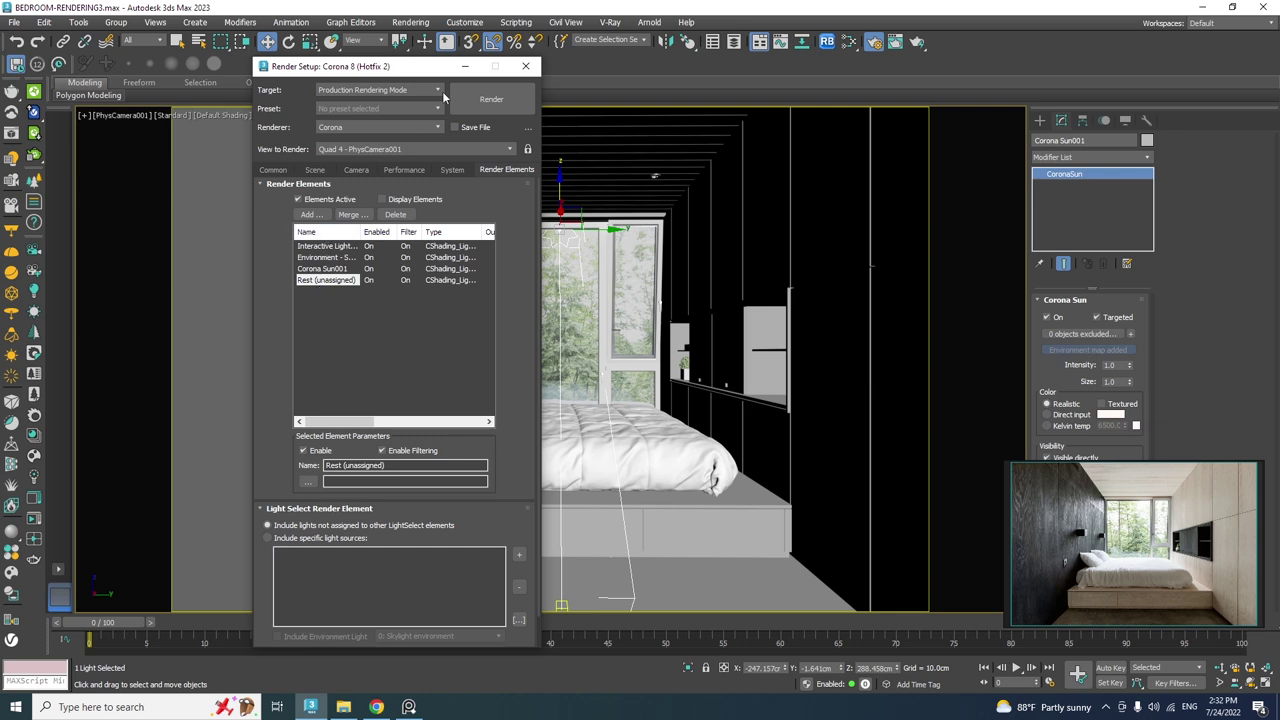
left_click(524, 68)
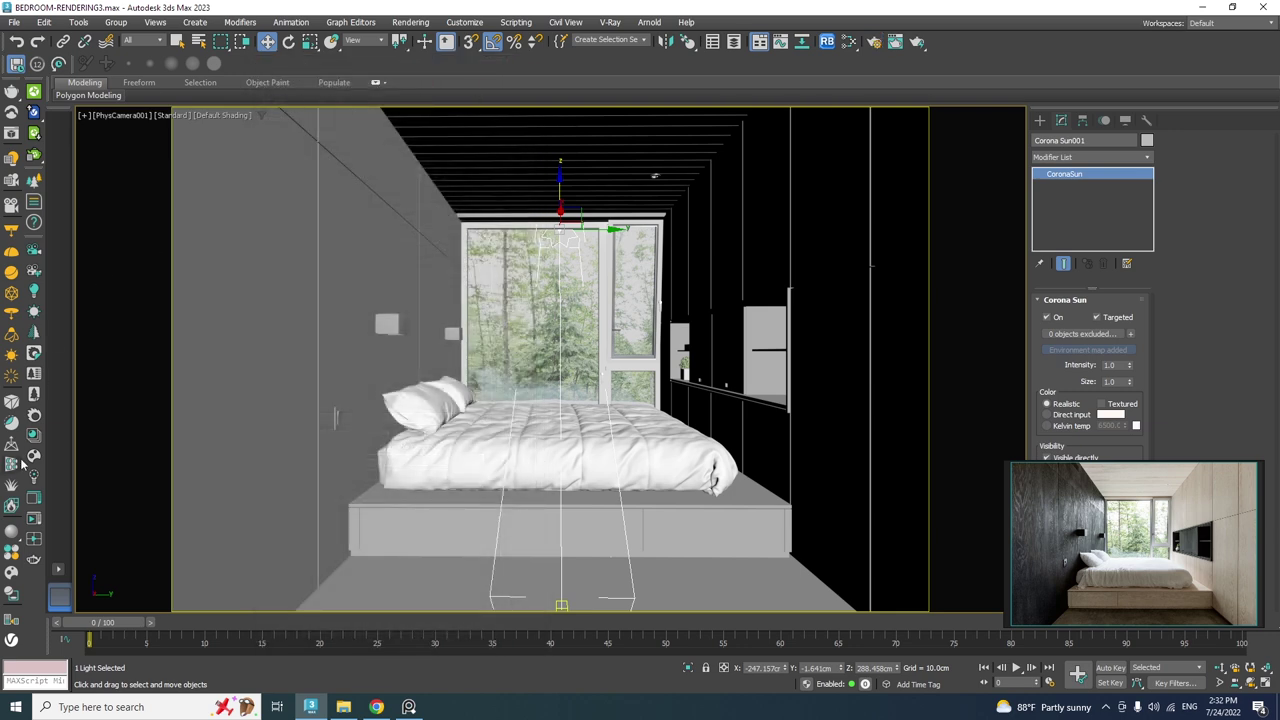
Start a Corona interactive render of the camera view and position its frame buffer over the lower part of the viewport.
left_click(33, 518)
left_click_drag(707, 37, 346, 21)
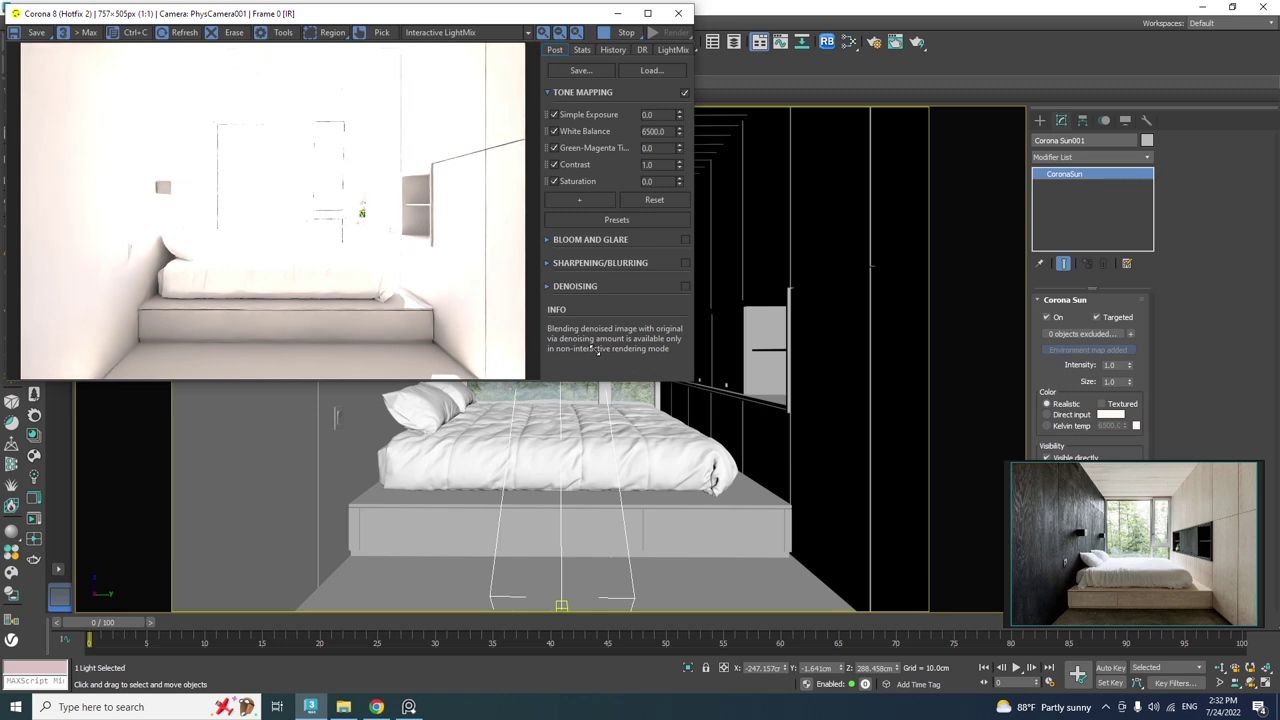
left_click_drag(447, 20, 450, 252)
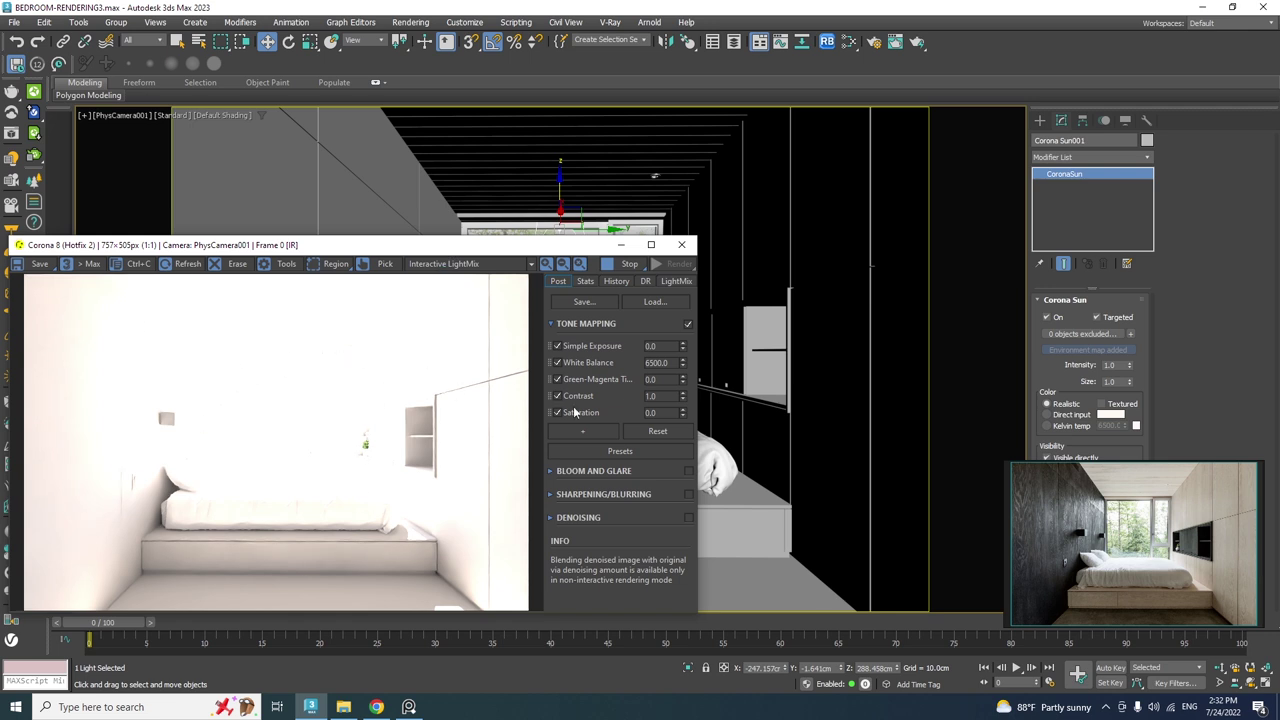
Add Reinhard Highlight Compression to the render's tone mapping and set it to 10.
left_click(580, 433)
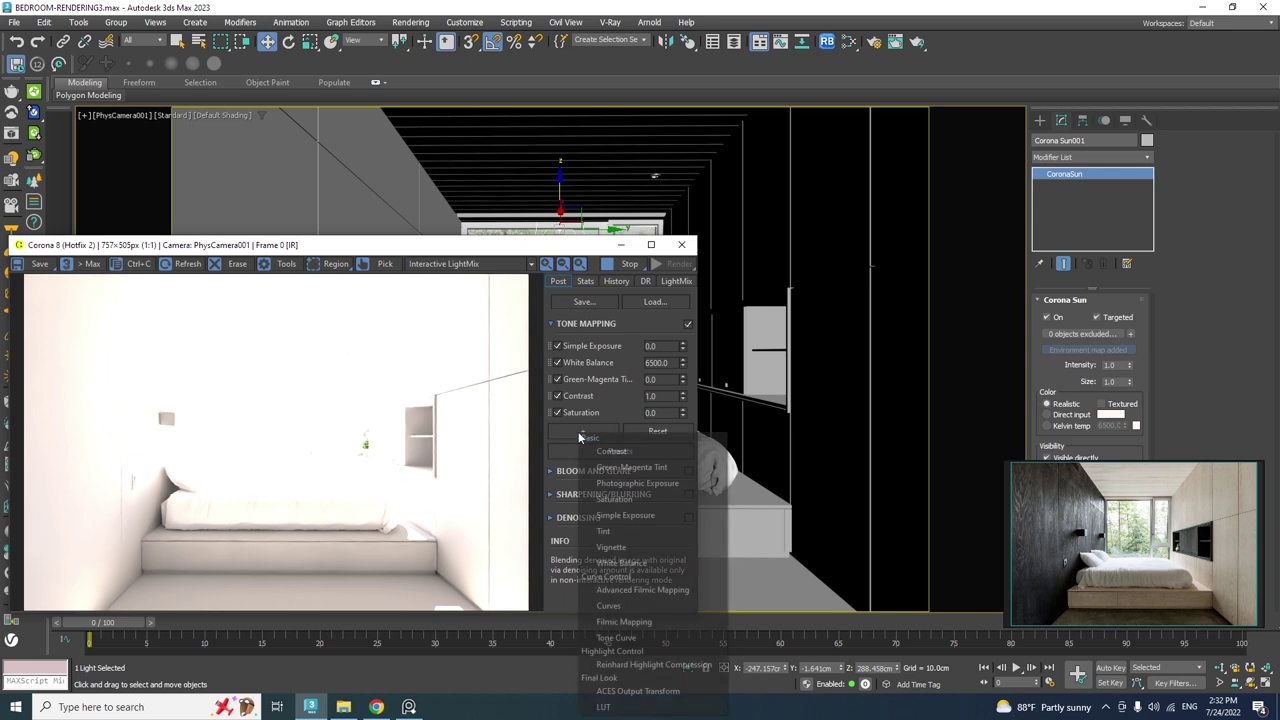
left_click(652, 665)
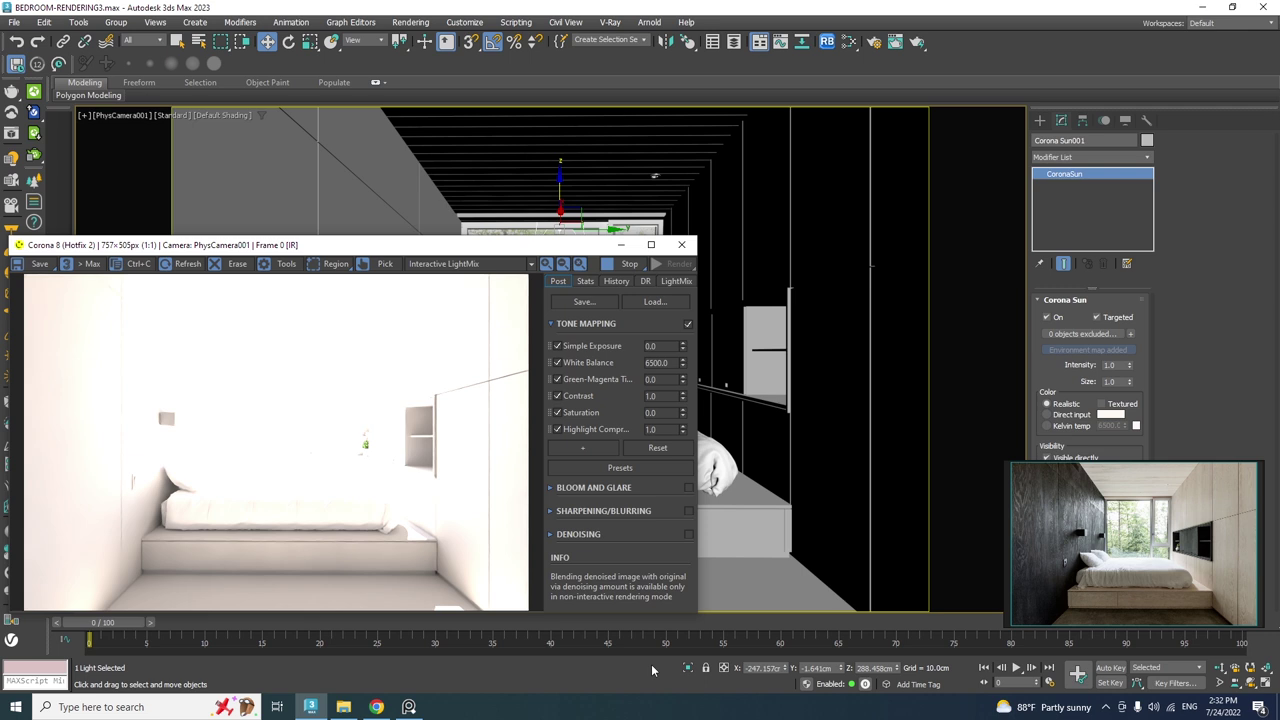
double_click(650, 429)
type("10")
key("Return")
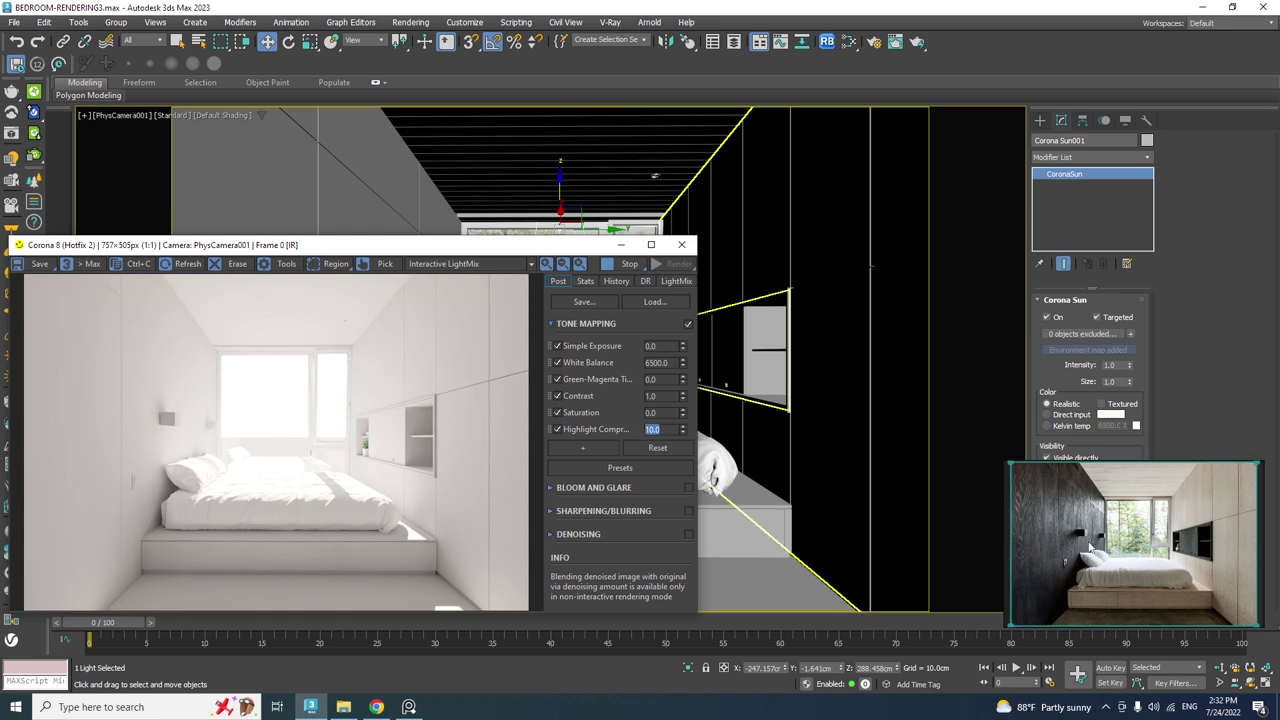
Set the Corona Sun's size to 64 and lower the Corona Sun001 intensity in the LightMix to 0.248.
left_click_drag(1089, 547, 639, 532)
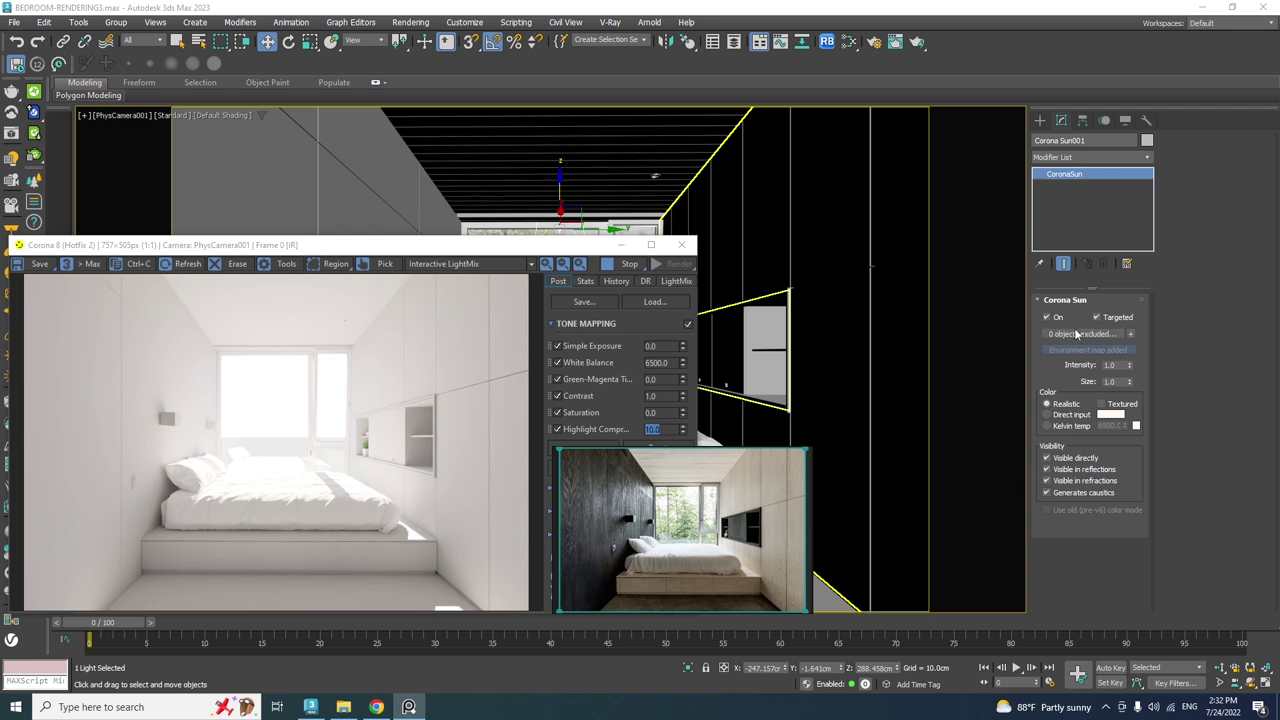
left_click(1105, 382)
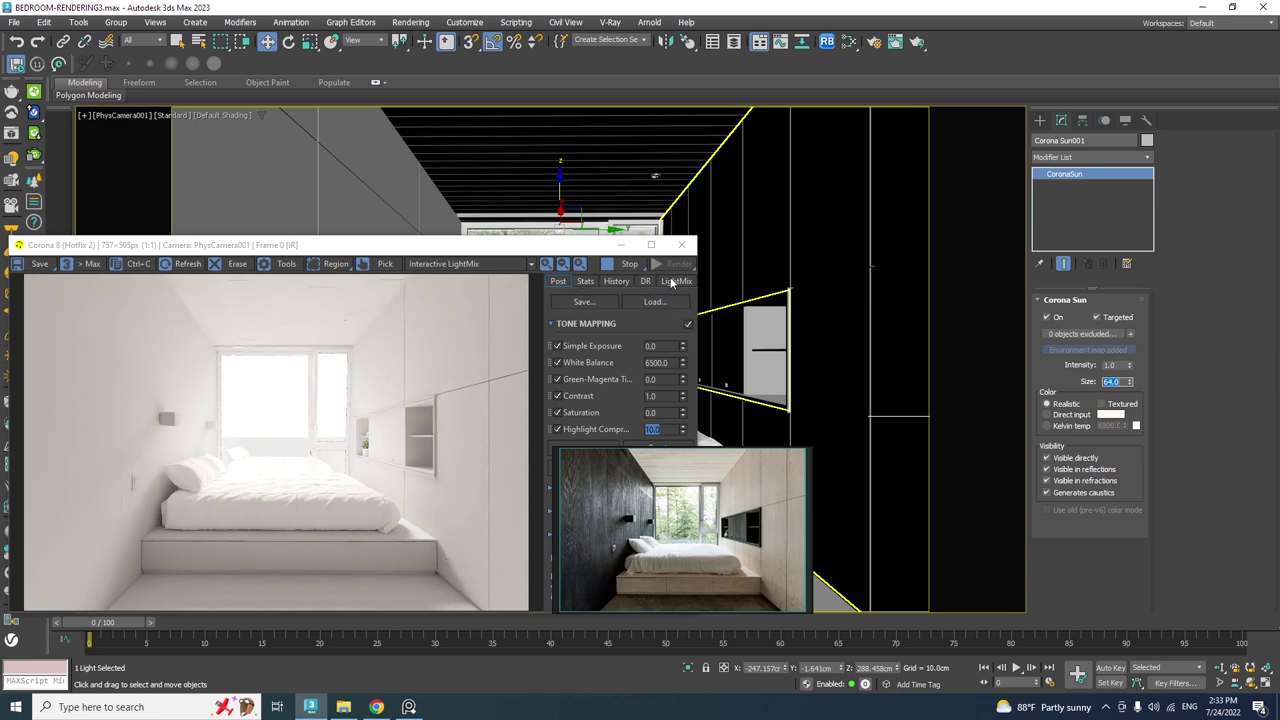
left_click(672, 283)
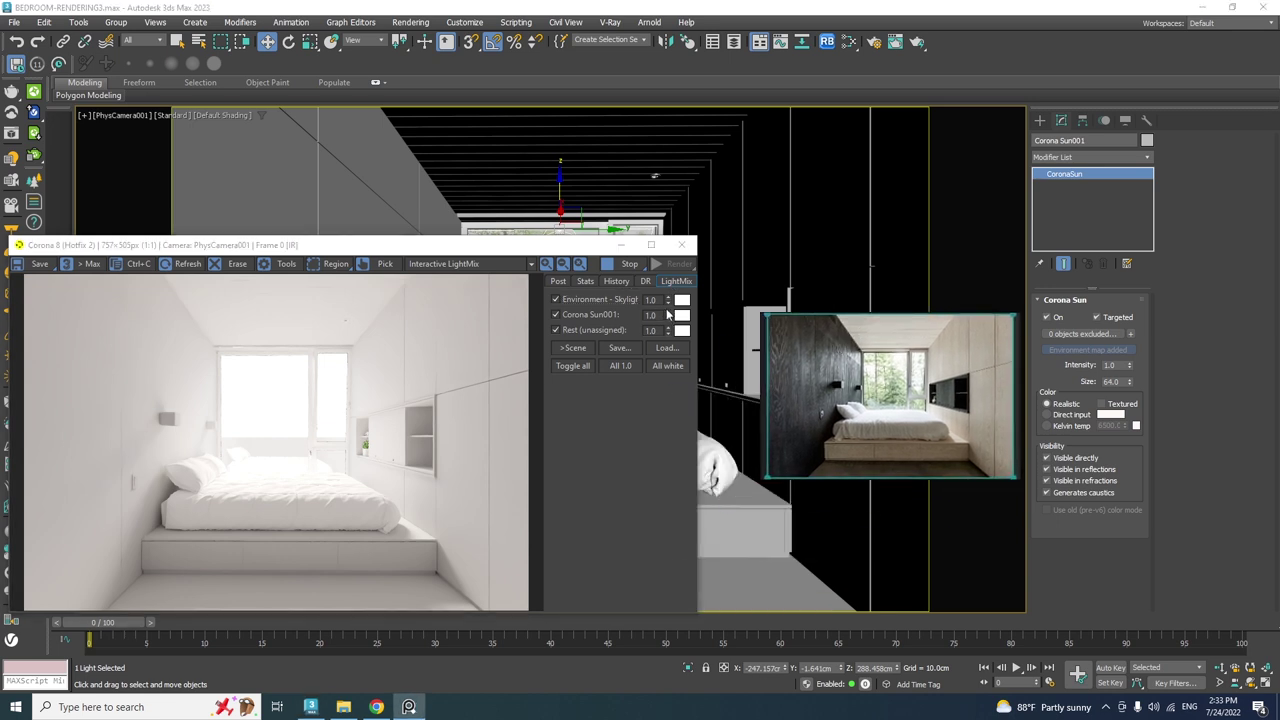
left_click_drag(667, 318, 641, 422)
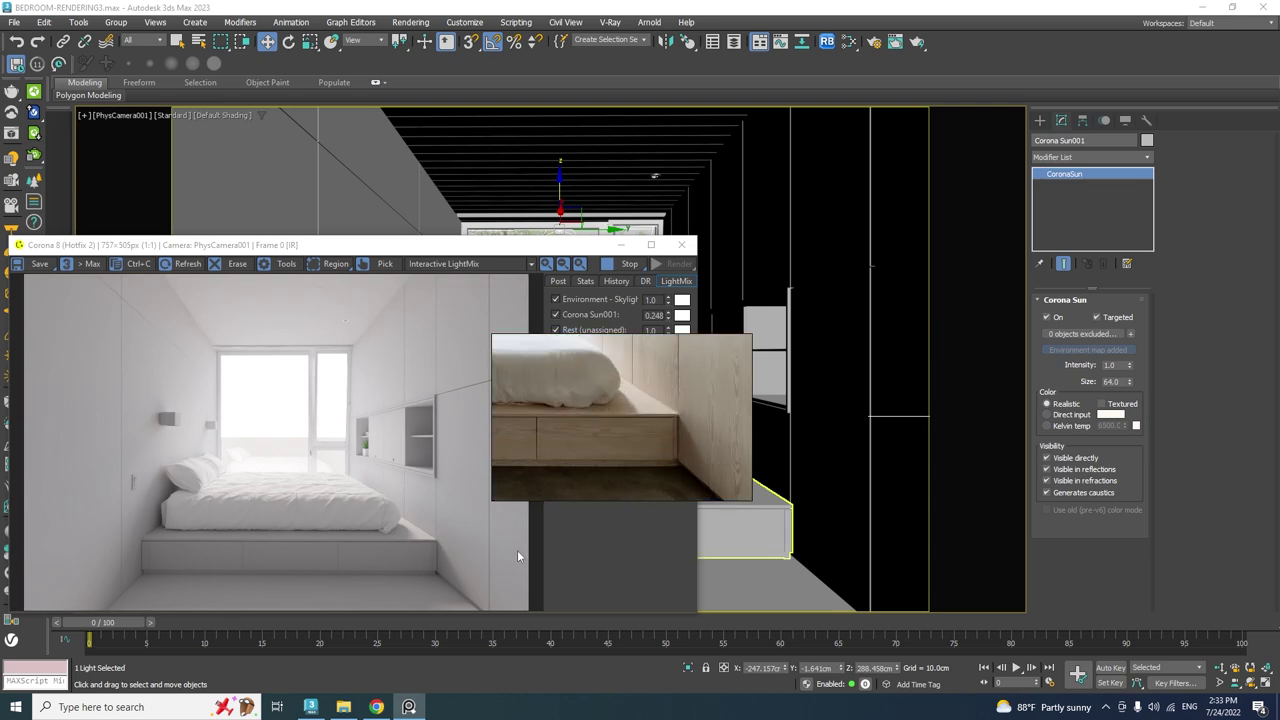
Raise the sun vertically to a Z position of about 329.6 cm, check the interactive render and close its frame buffer.
left_click_drag(440, 243, 434, 290)
left_click_drag(560, 186, 560, 157)
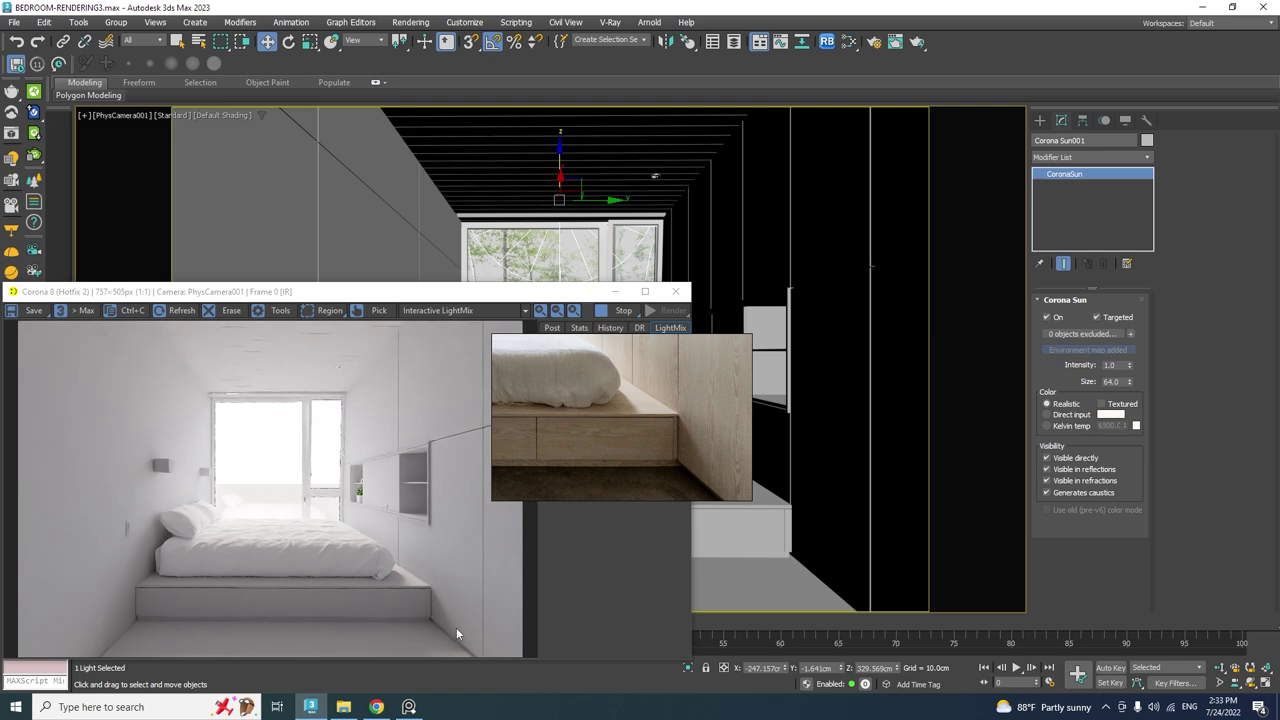
left_click_drag(661, 292, 883, 156)
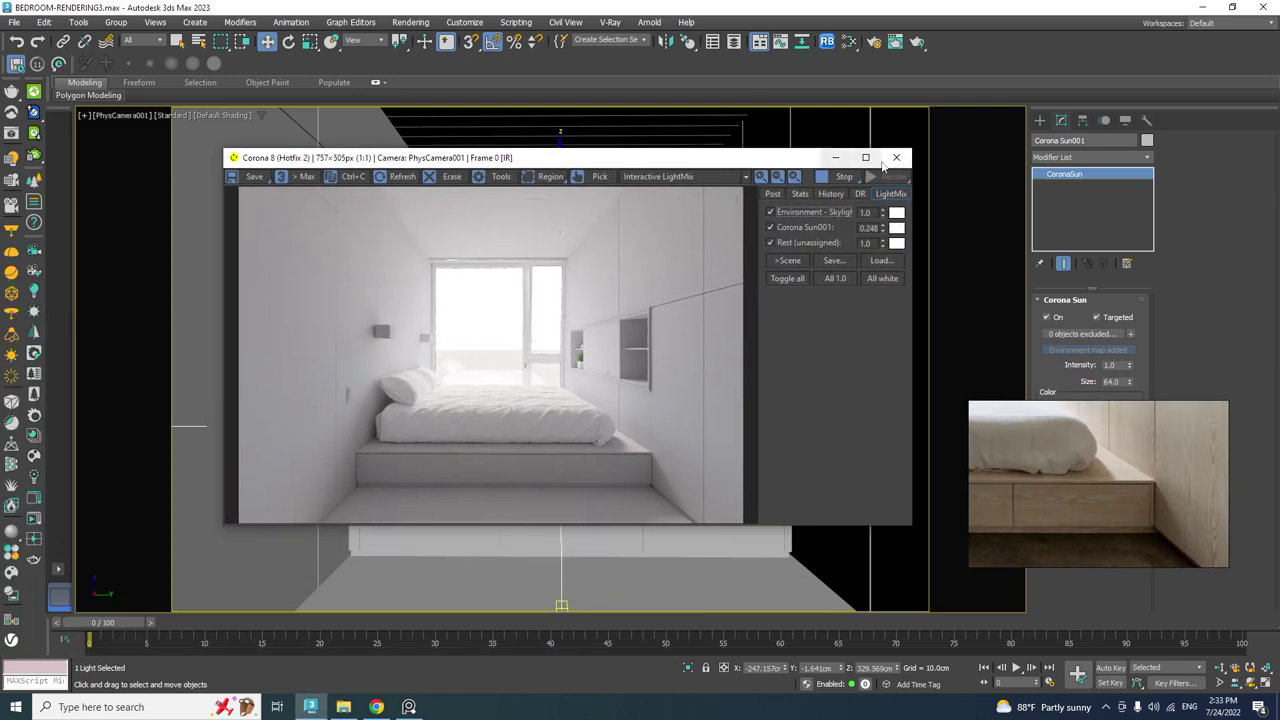
left_click(896, 157)
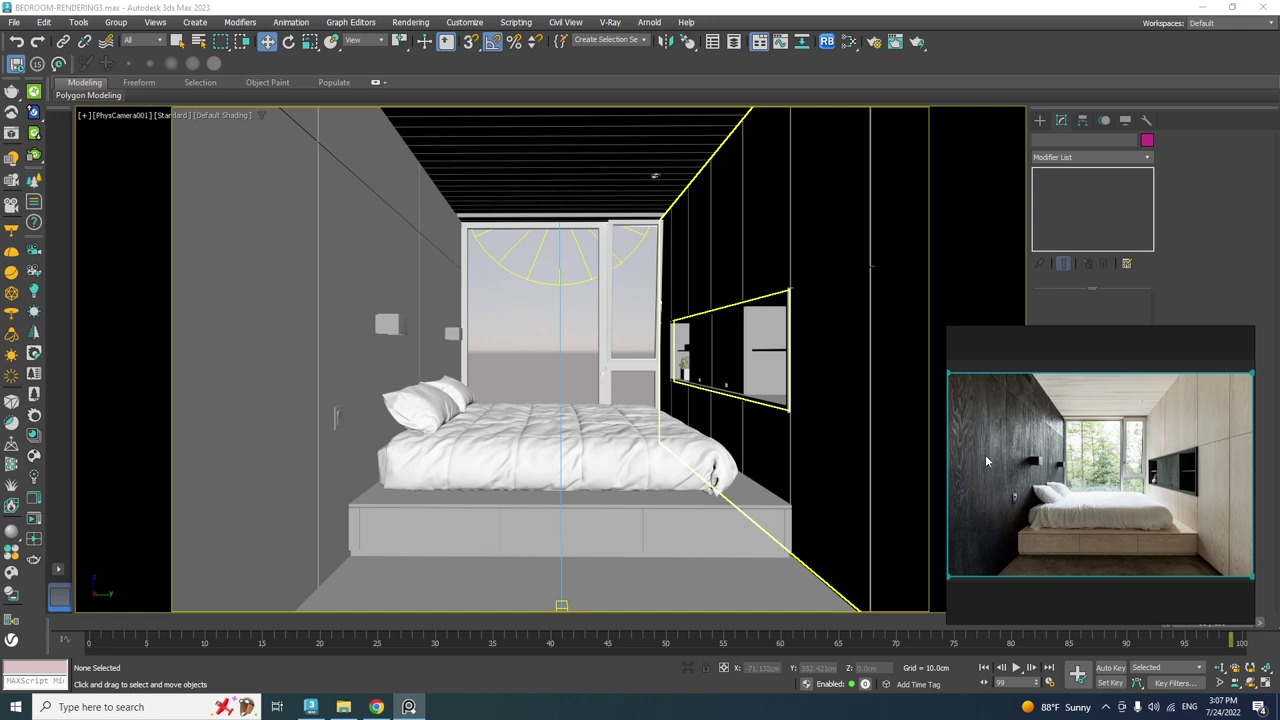
Load Wood_Diffuse.jpg and Wood-Roughness.jpg from the ASSETS folder as bitmap nodes in the Slate Material Editor.
left_click(849, 42)
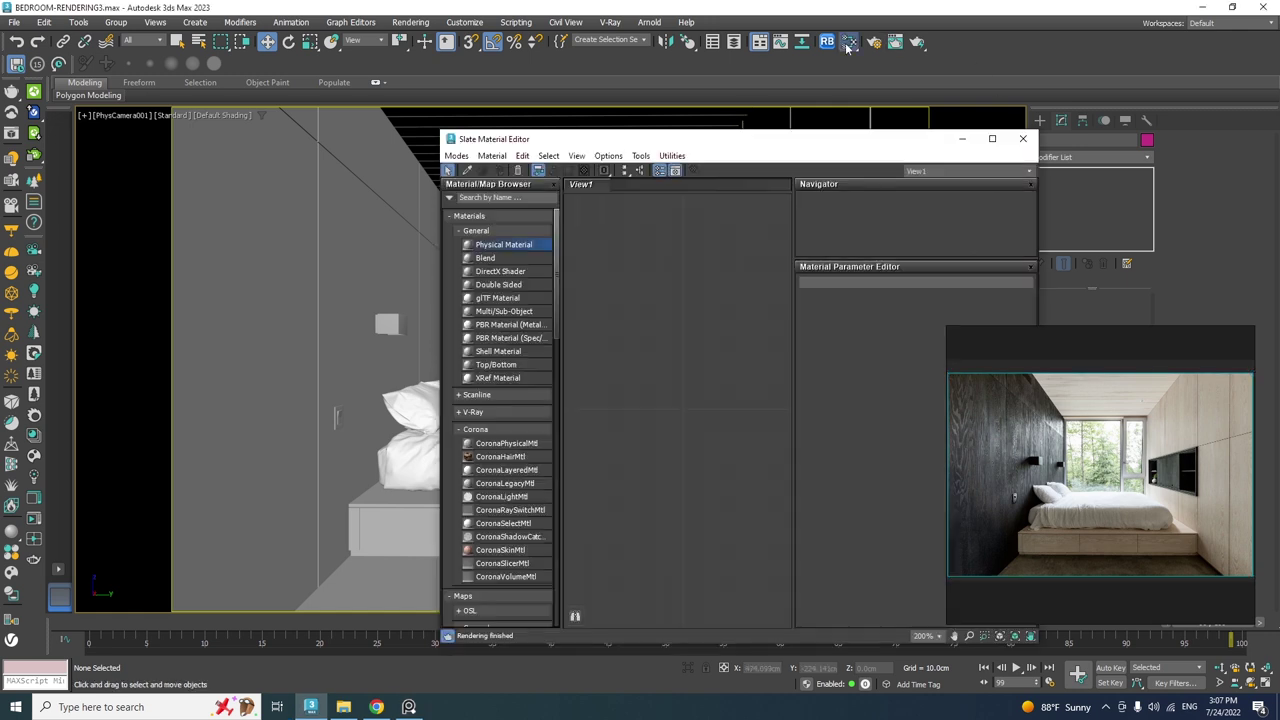
left_click_drag(692, 147, 641, 136)
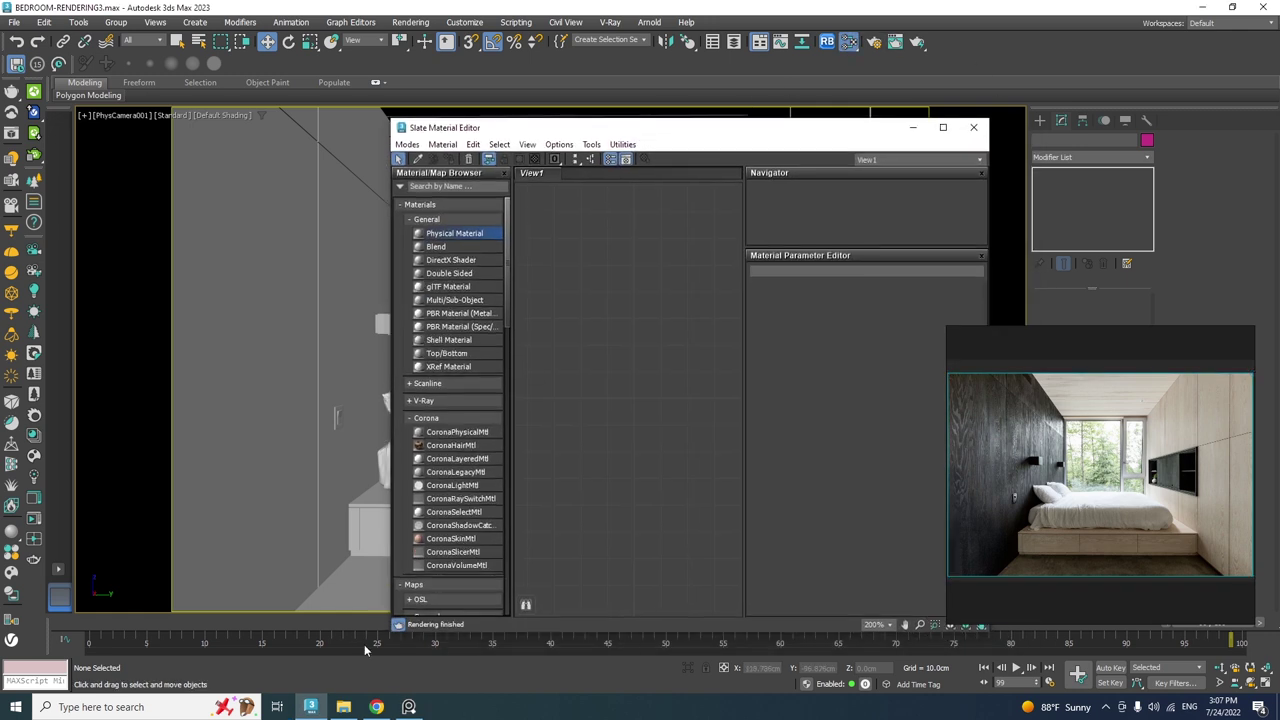
left_click(343, 707)
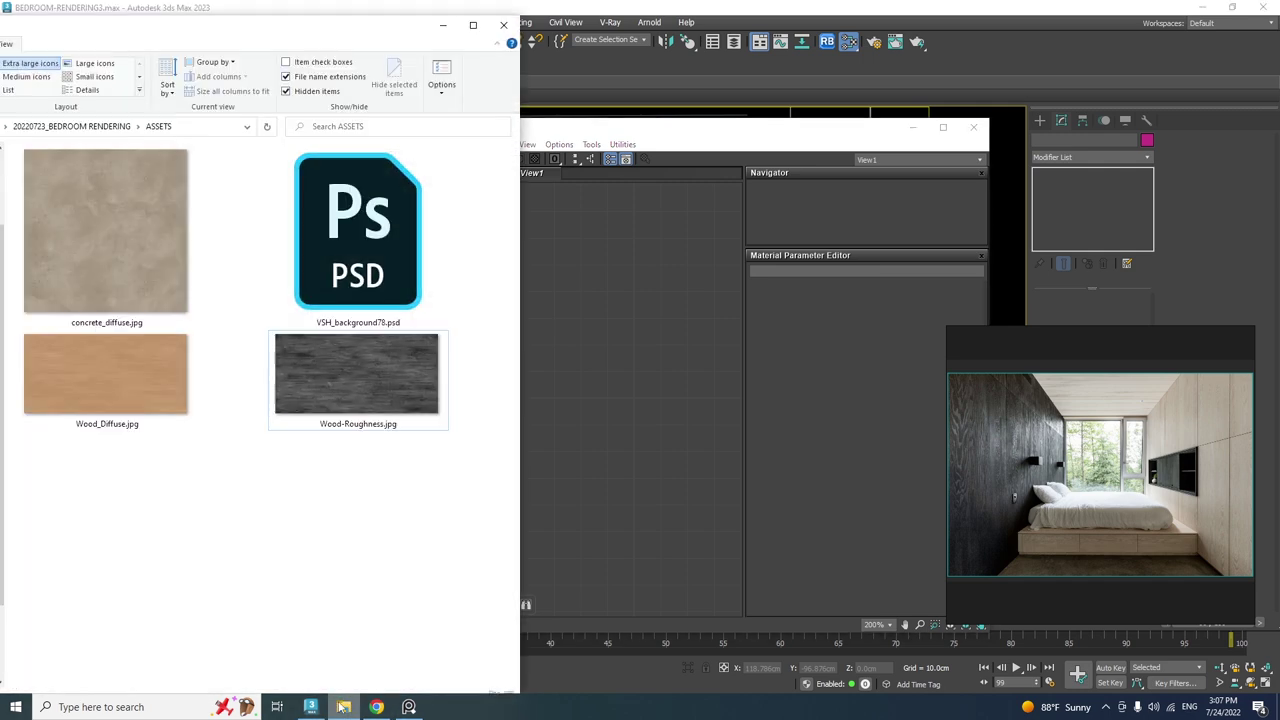
left_click(130, 392)
left_click_drag(89, 385, 600, 290)
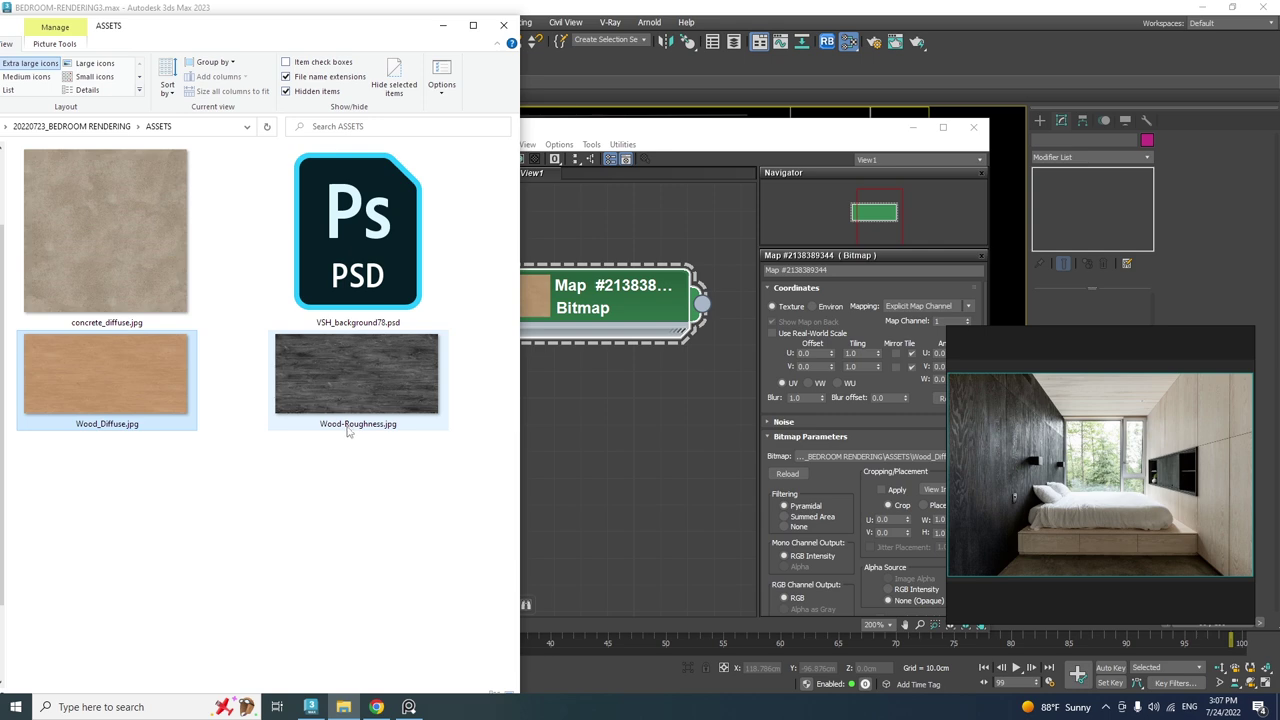
left_click_drag(348, 428, 613, 455)
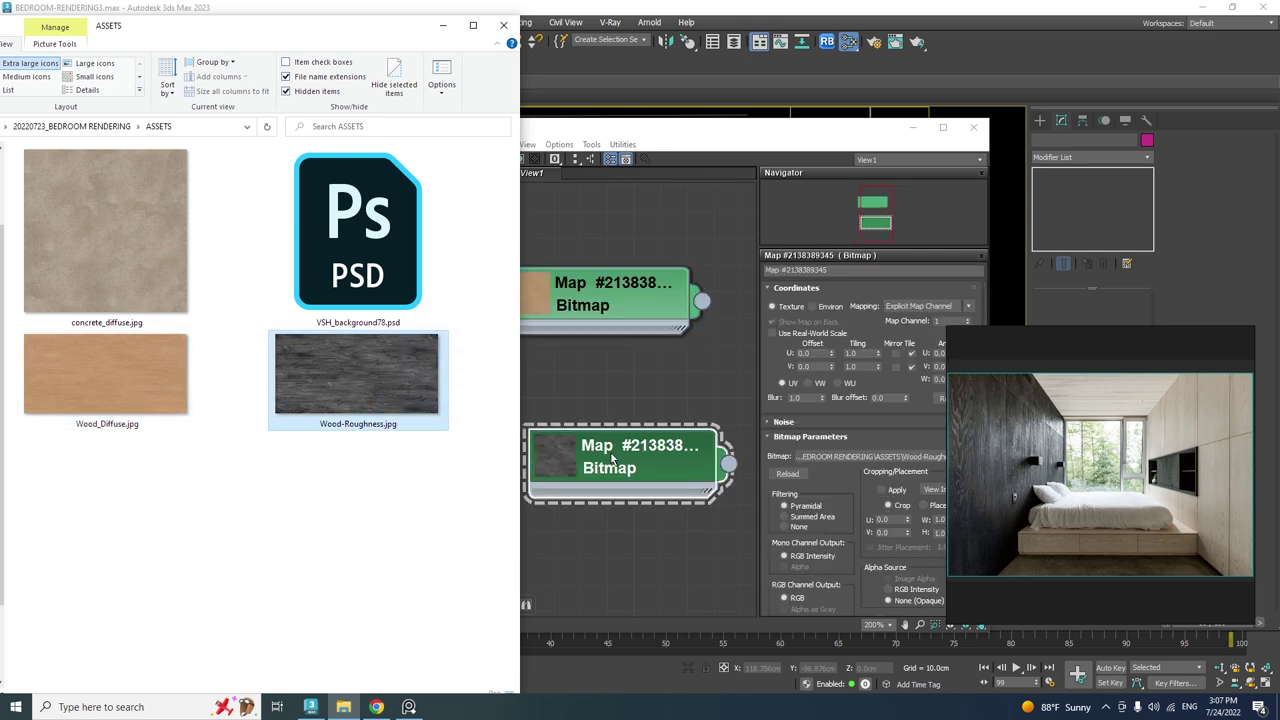
left_click(613, 457)
scroll(618, 460, "down", 5)
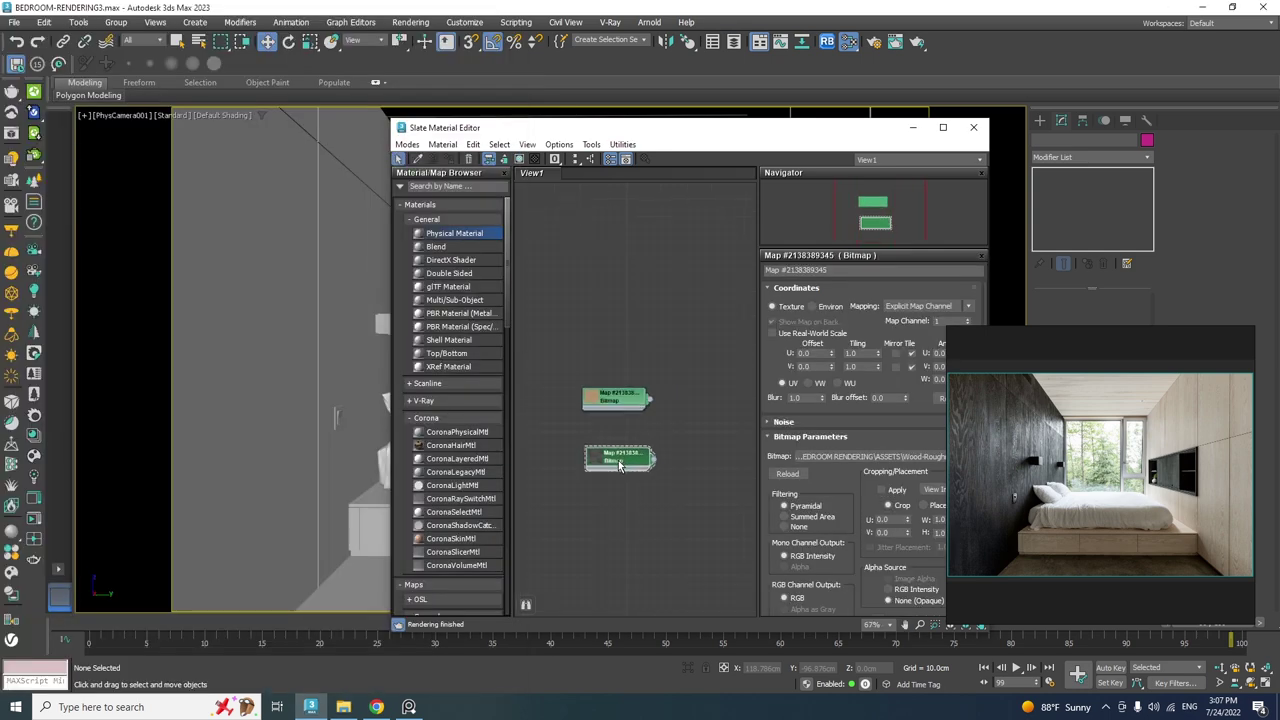
Preview the Wood_Diffuse image and set its bitmap to real-world scale with a size of 400 by 200 cm.
left_click(621, 404)
left_click_drag(480, 127, 302, 104)
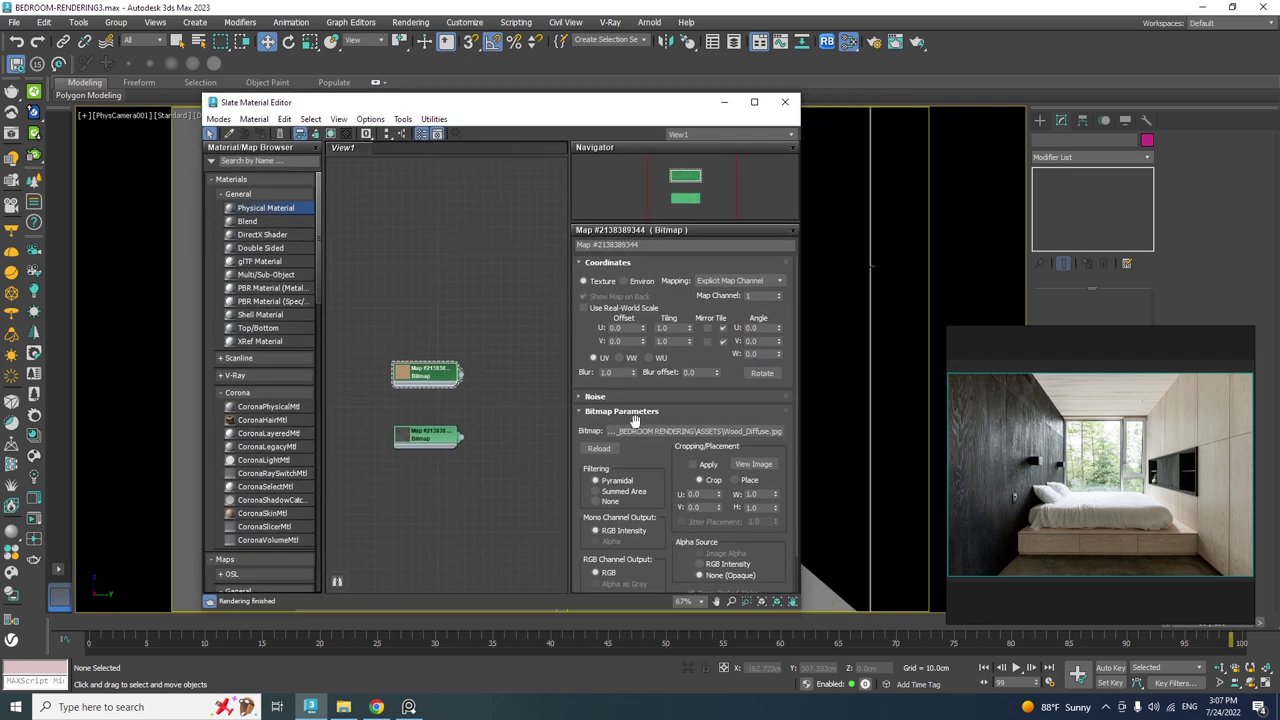
left_click(754, 466)
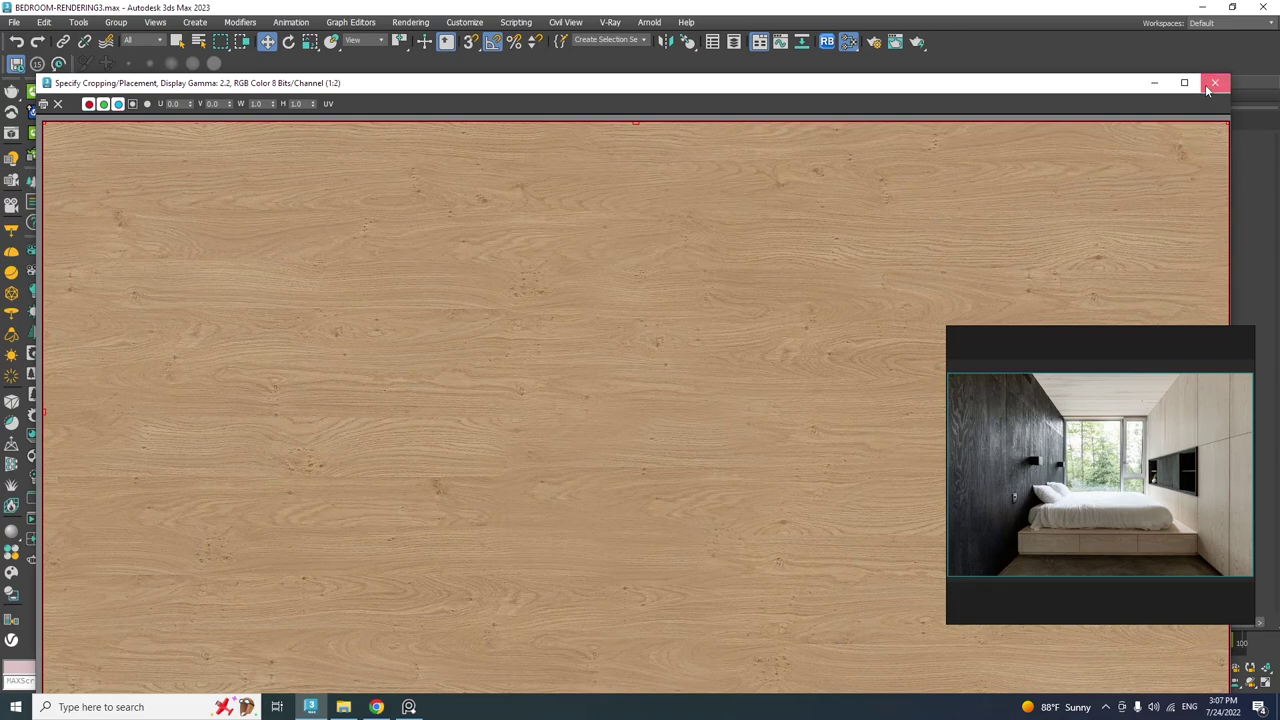
left_click(1215, 83)
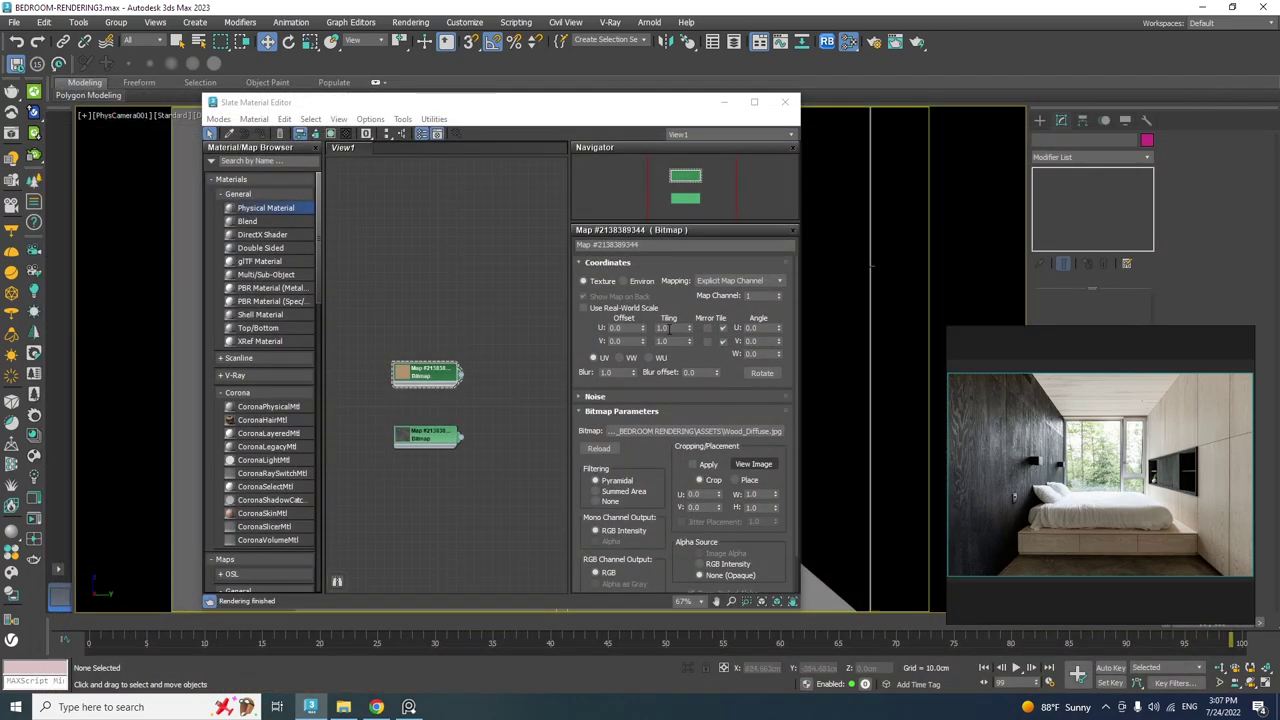
left_click(594, 310)
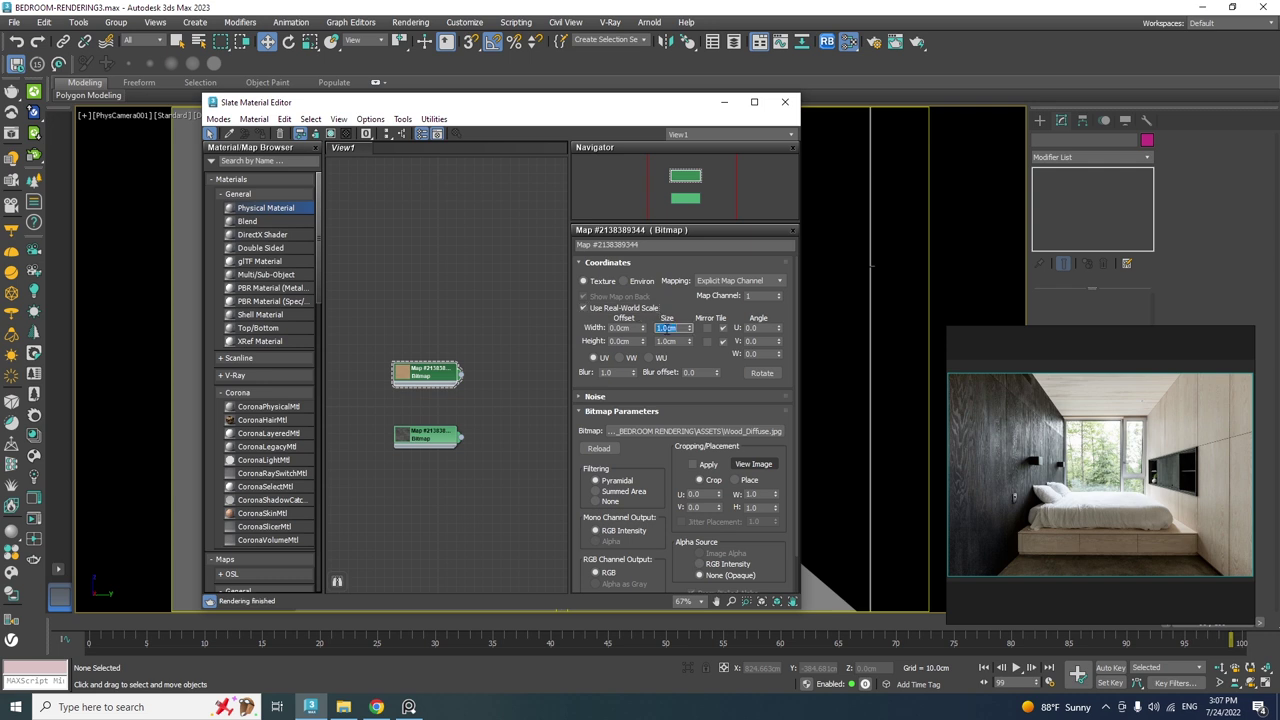
type("400")
key("Tab")
Set the Wood-Roughness bitmap to real-world scale with a width of 400 cm and a height of 200 cm.
left_click(410, 437)
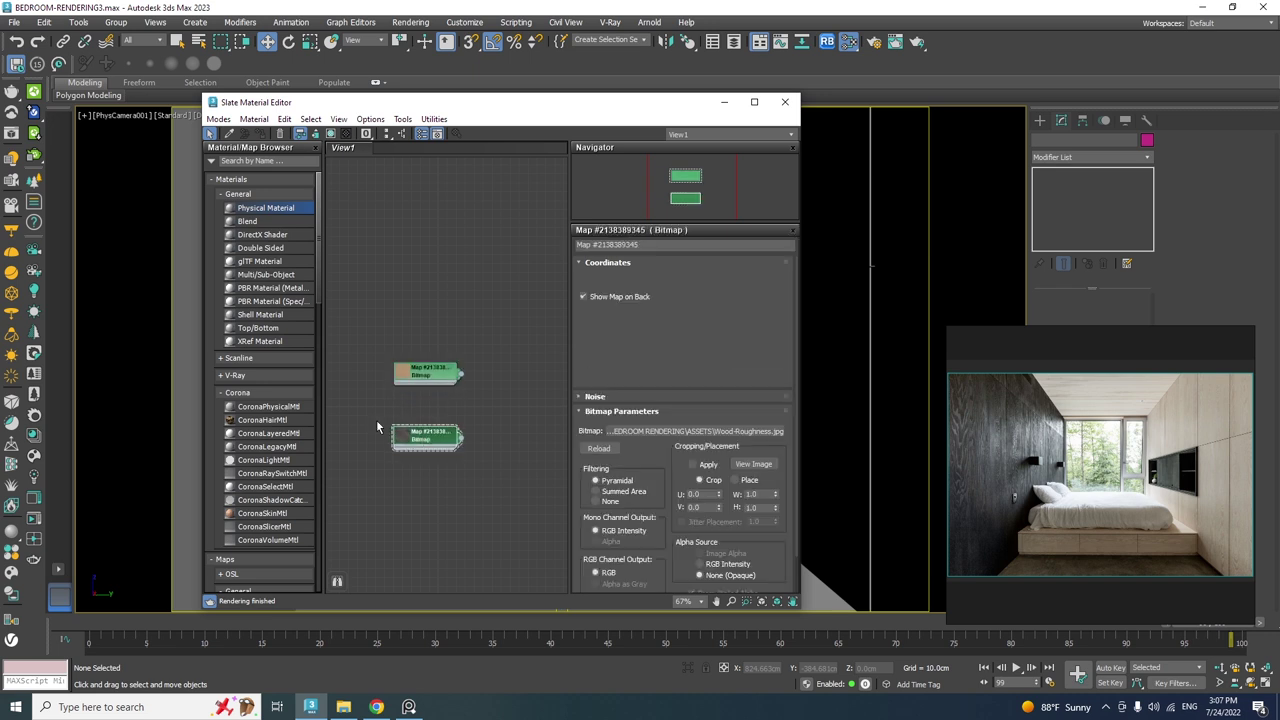
left_click(617, 309)
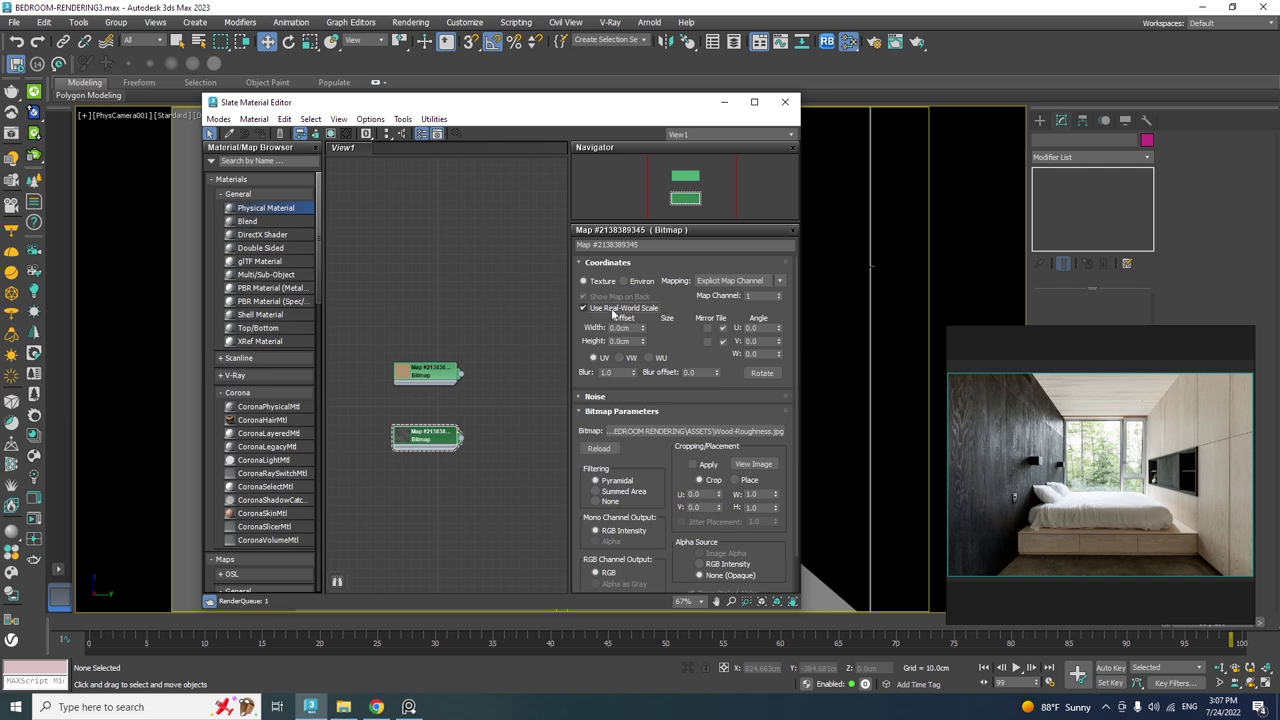
double_click(667, 328)
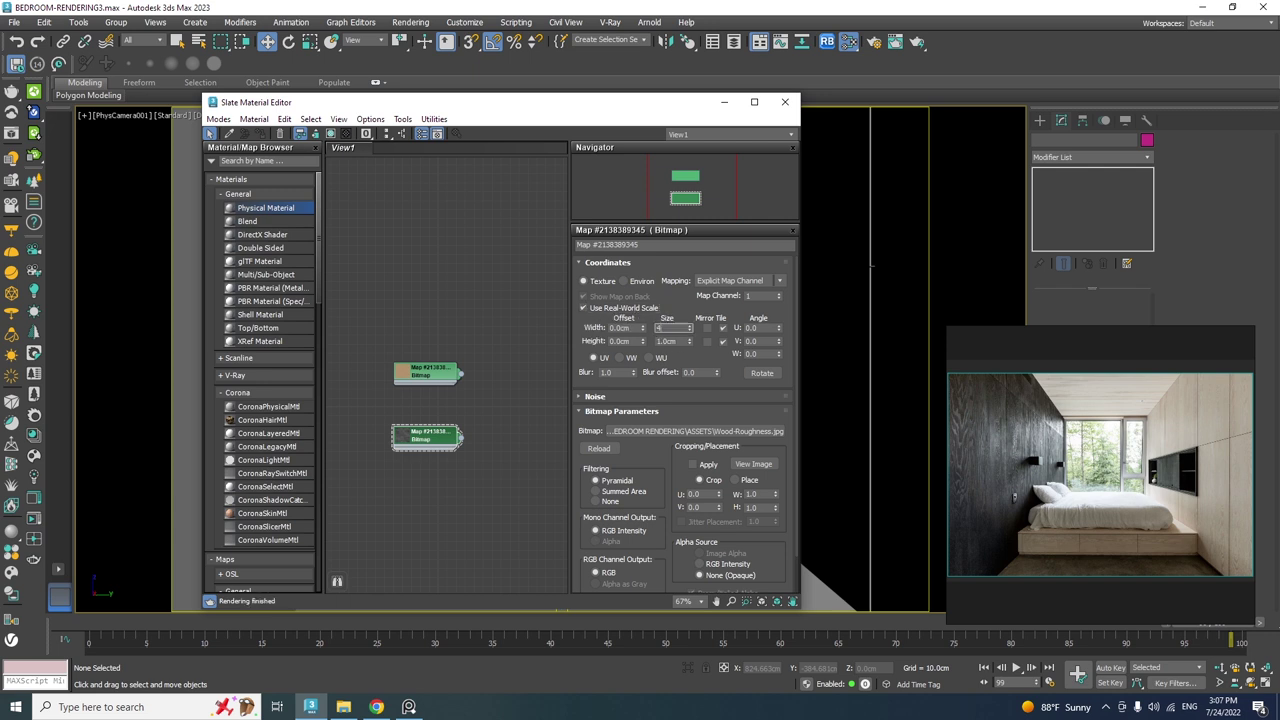
key("Tab")
type("200")
key("Return")
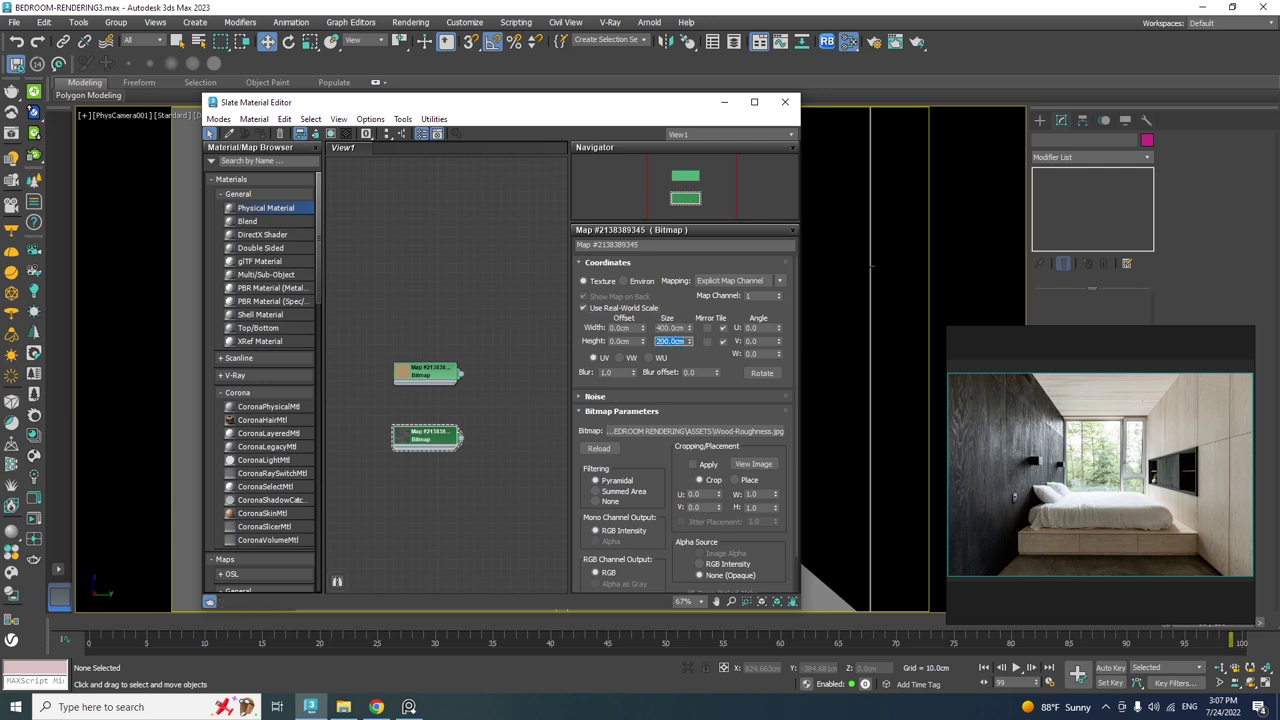
Add a CoronaPhysicalMtl node beside the bitmaps and connect the Wood_Diffuse bitmap to its base color.
middle_click_drag(440, 402, 376, 355)
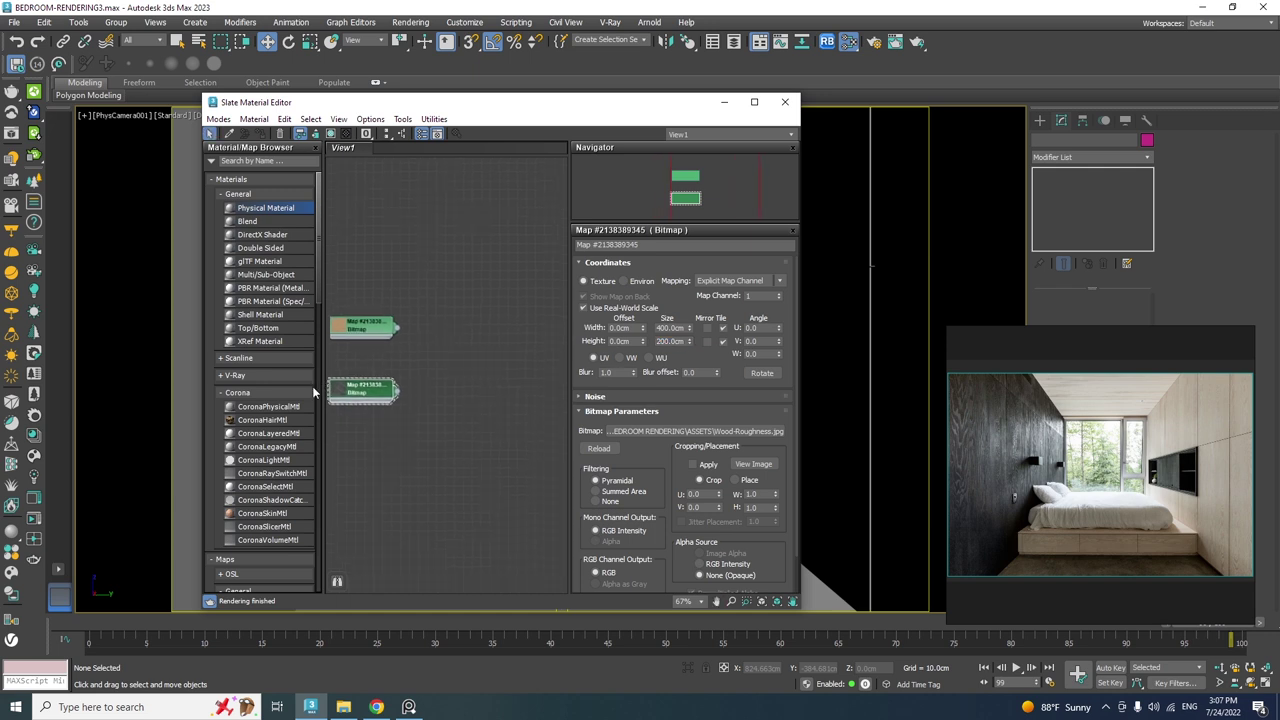
left_click(268, 406)
left_click_drag(353, 393, 500, 318)
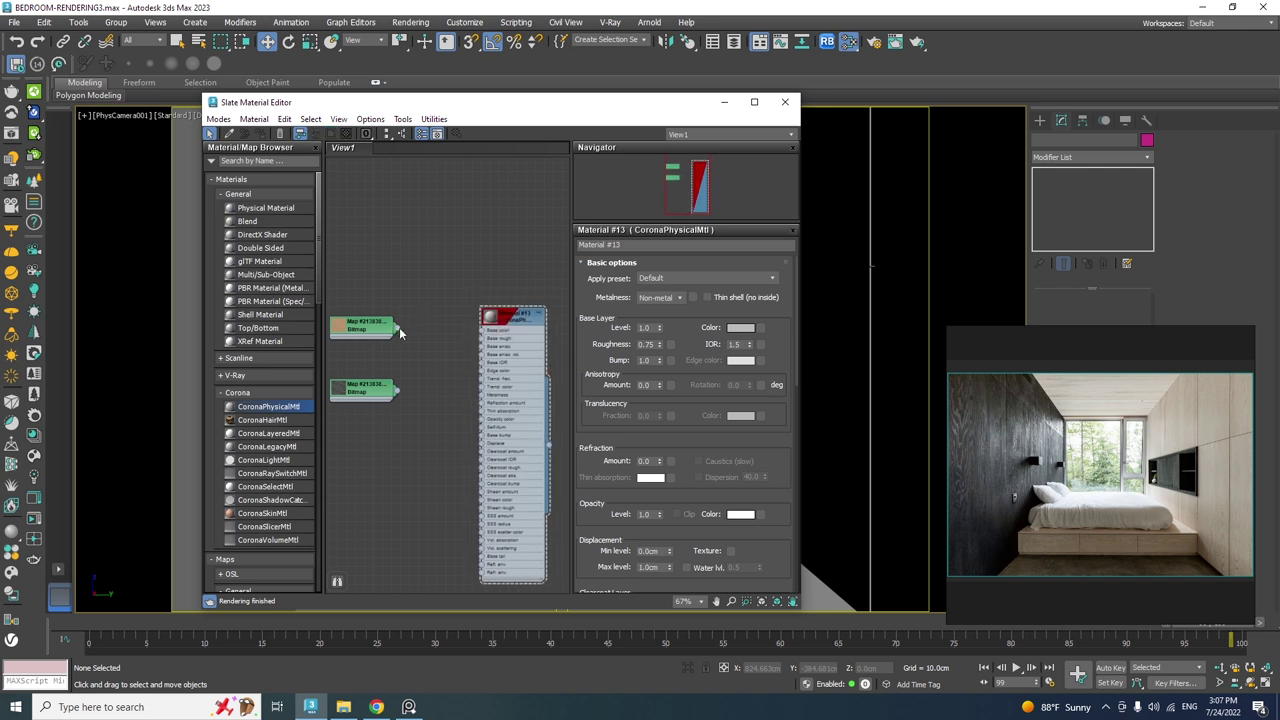
left_click_drag(399, 333, 483, 336)
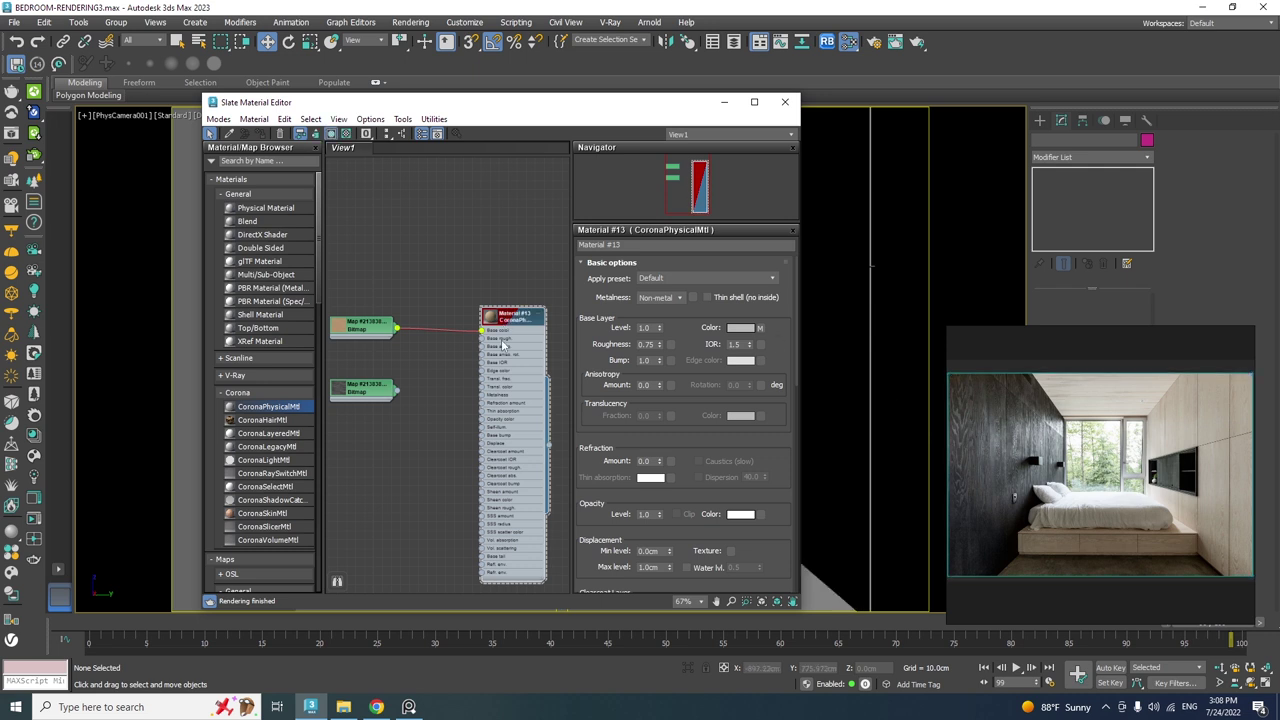
Insert a ColorCorrection map between the Wood_Diffuse bitmap and the base color, and set its saturation to -100.
double_click(340, 338)
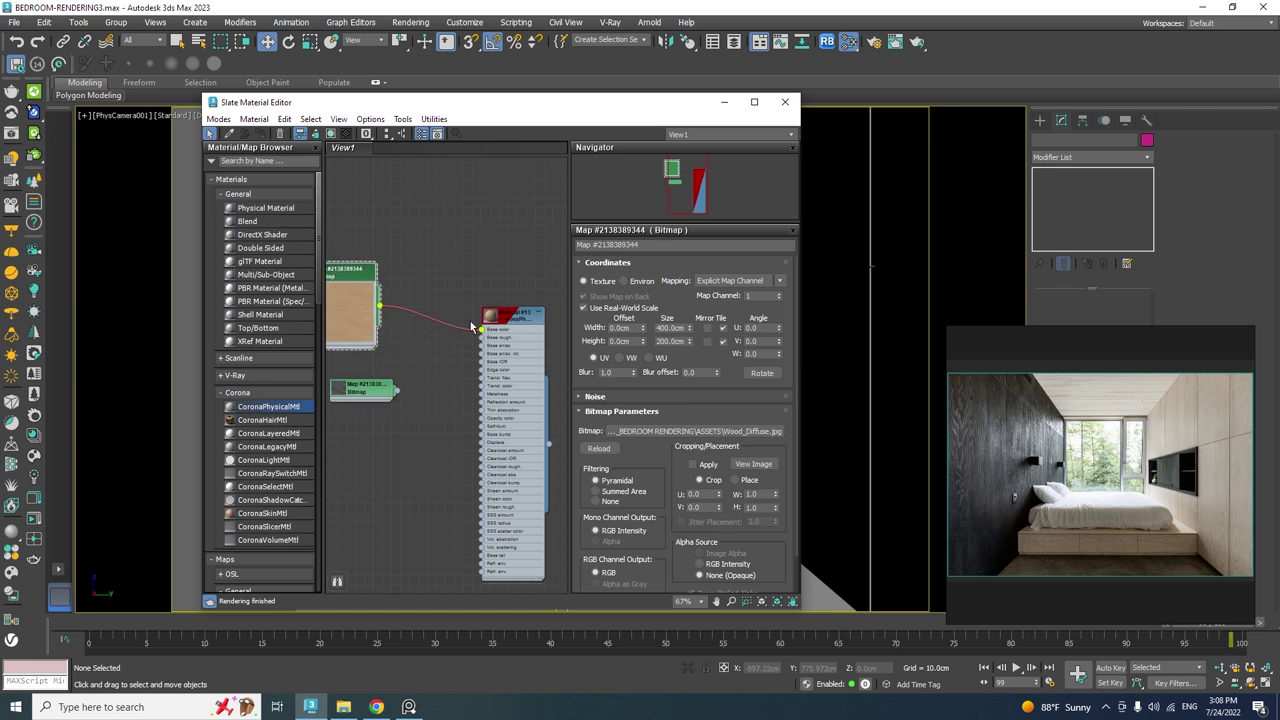
scroll(297, 493, "down", 5)
left_click_drag(265, 493, 427, 314)
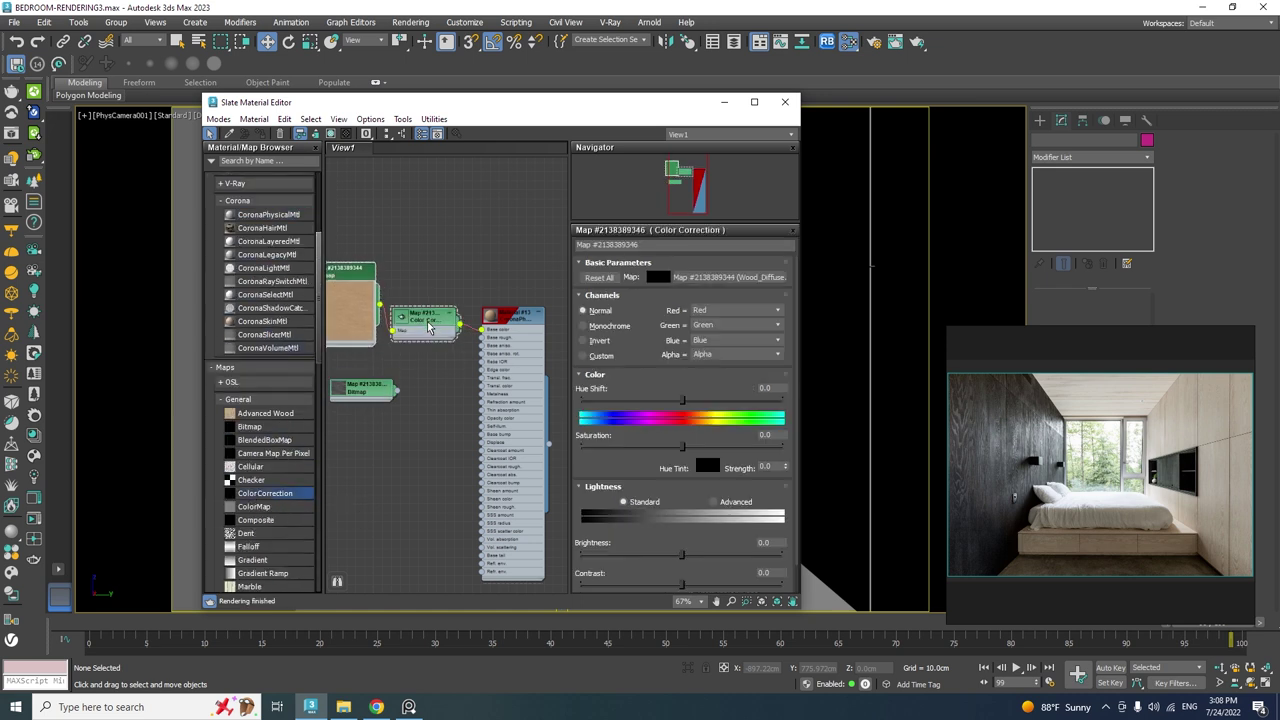
double_click(408, 323)
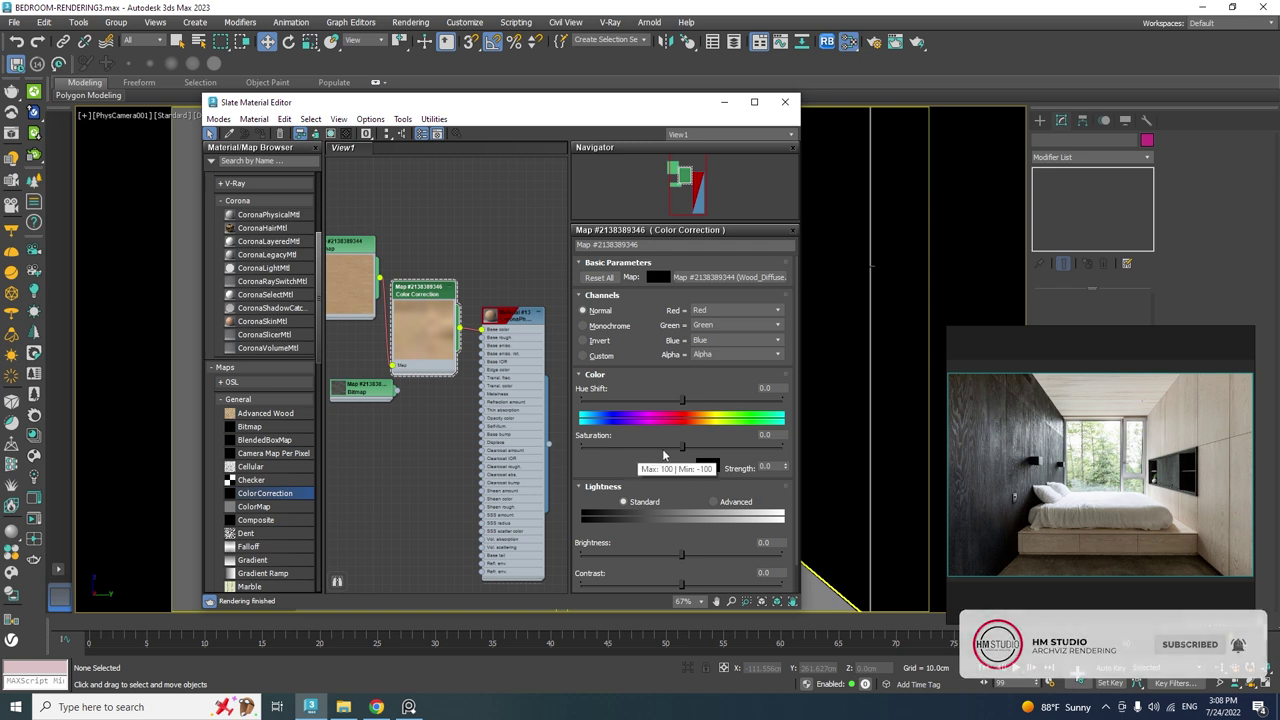
left_click_drag(632, 447, 608, 447)
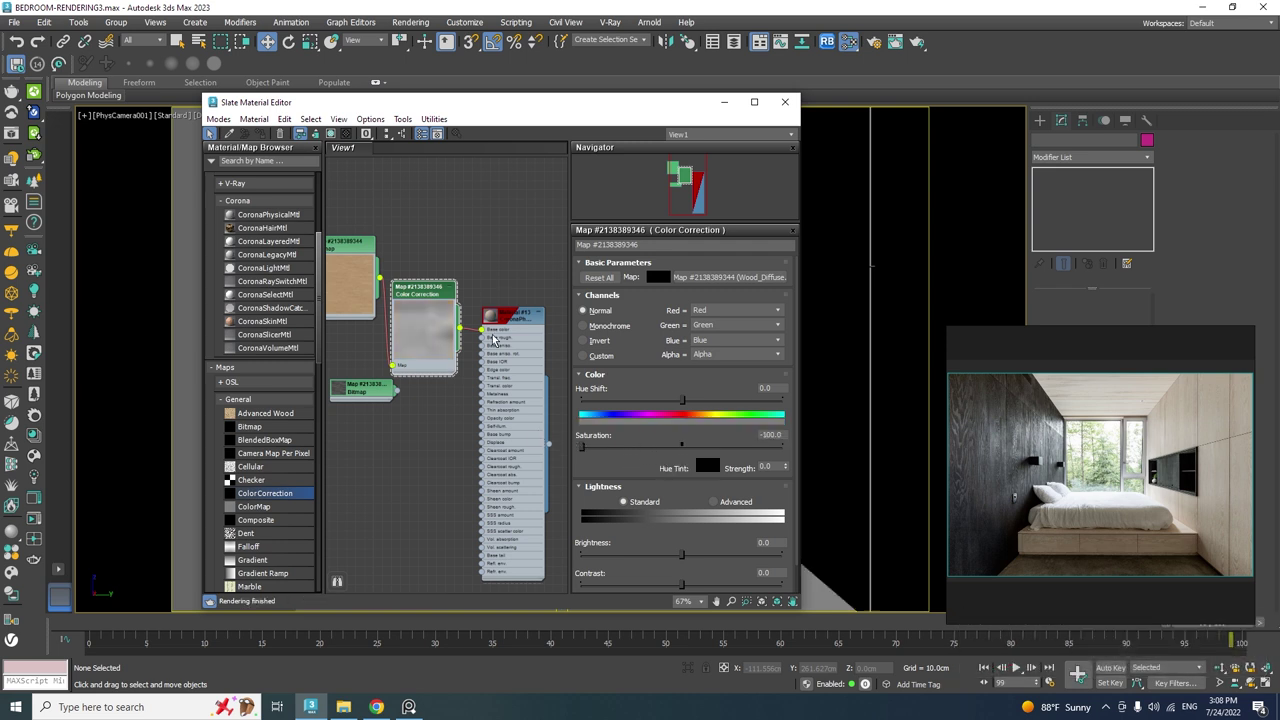
double_click(495, 374)
Switch the ColorCorrection map's lightness to Advanced and set its RGB gamma/contrast to 0.2.
double_click(425, 330)
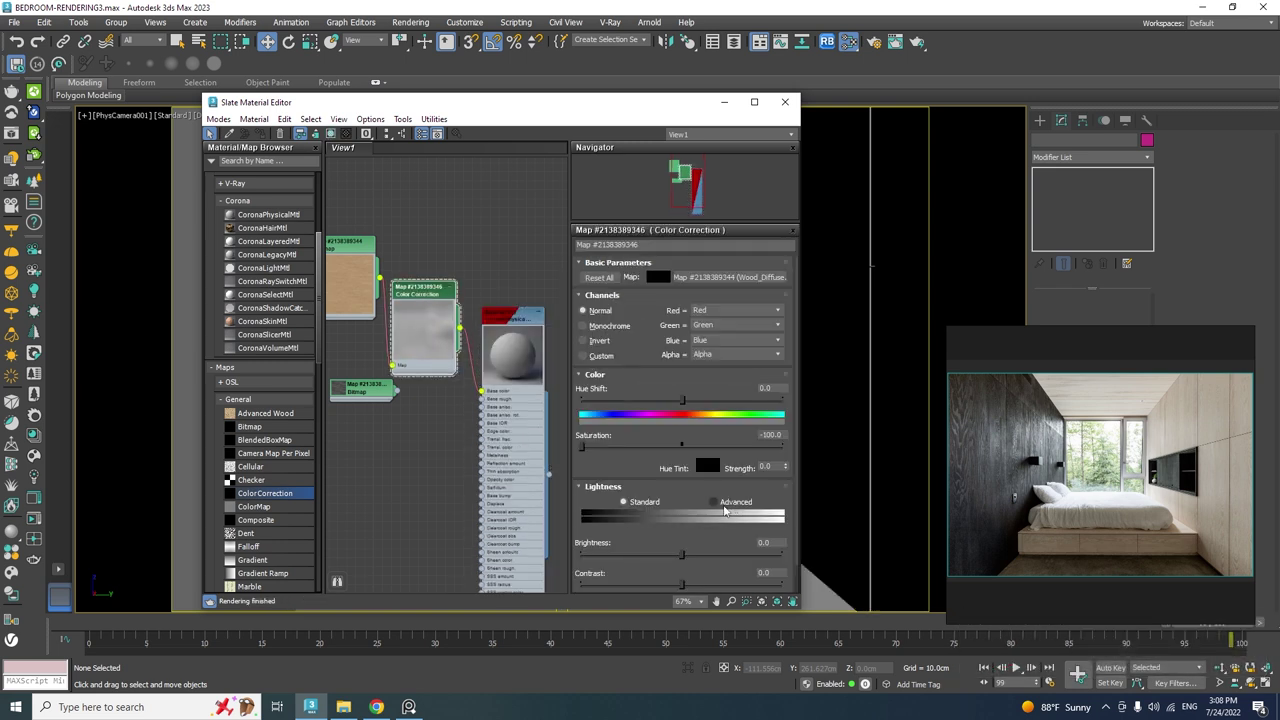
left_click(724, 506)
double_click(675, 553)
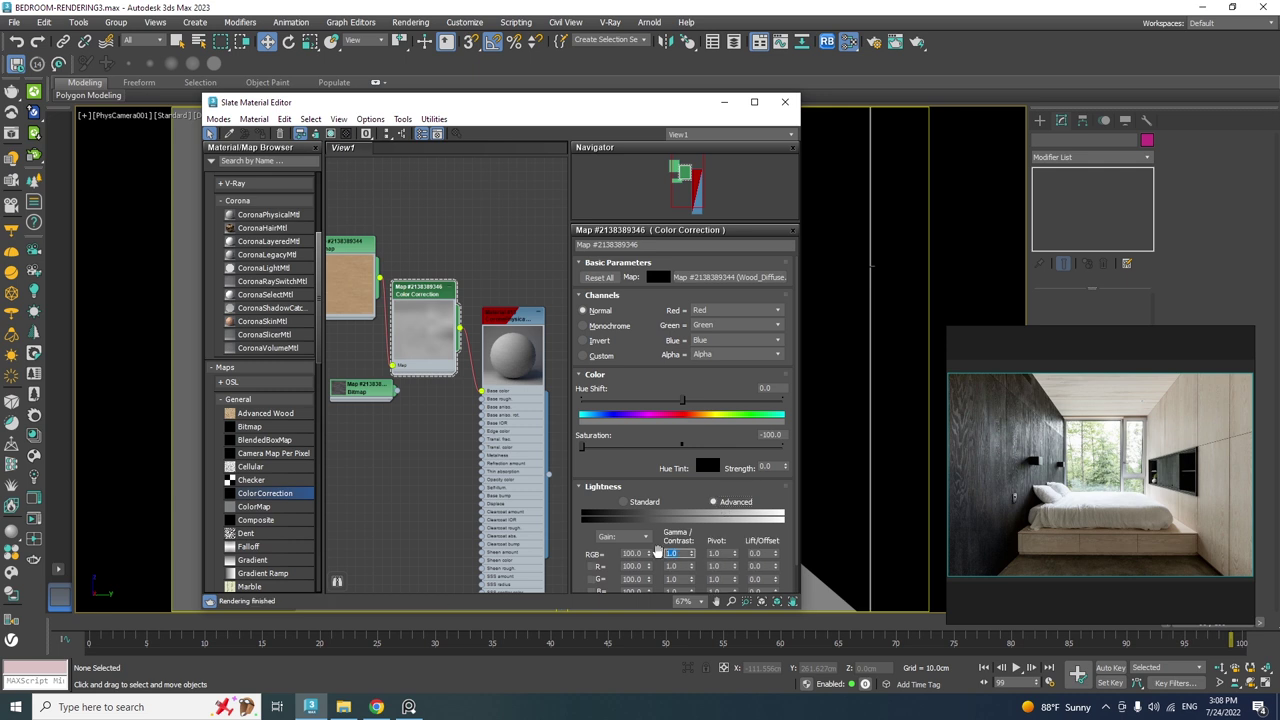
type("0.5")
key("Return")
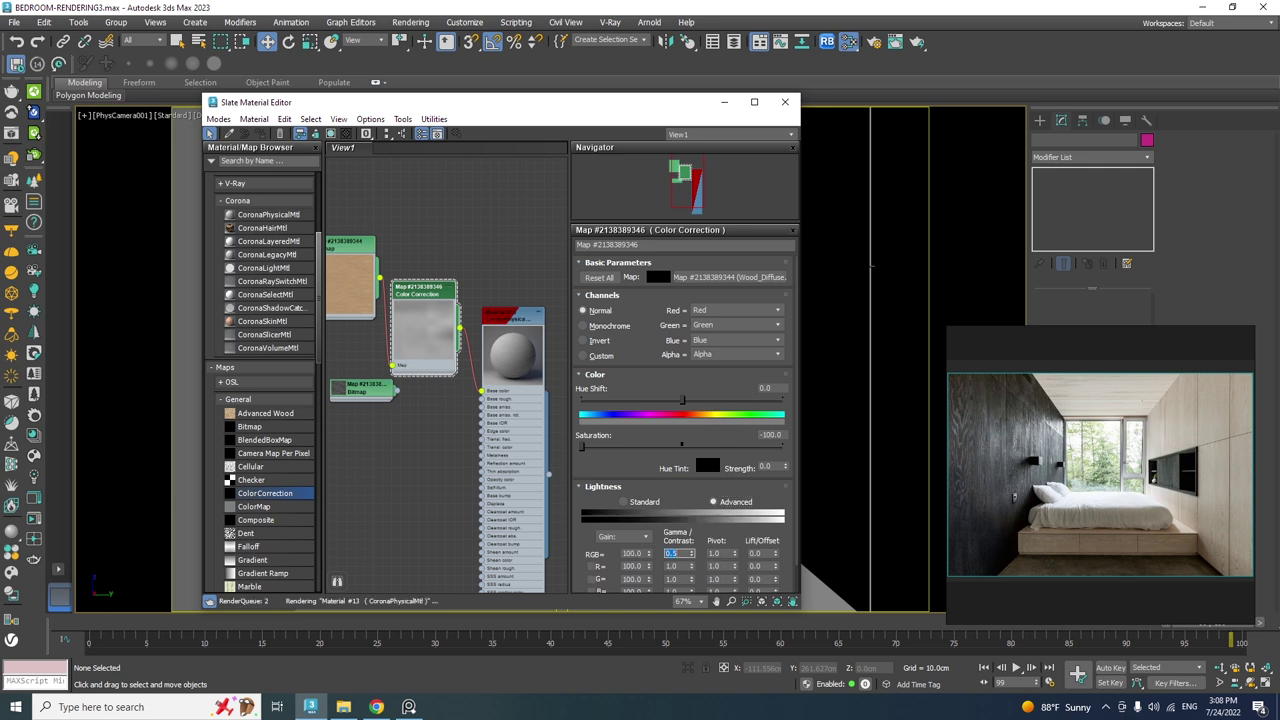
type("0.2")
key("Return")
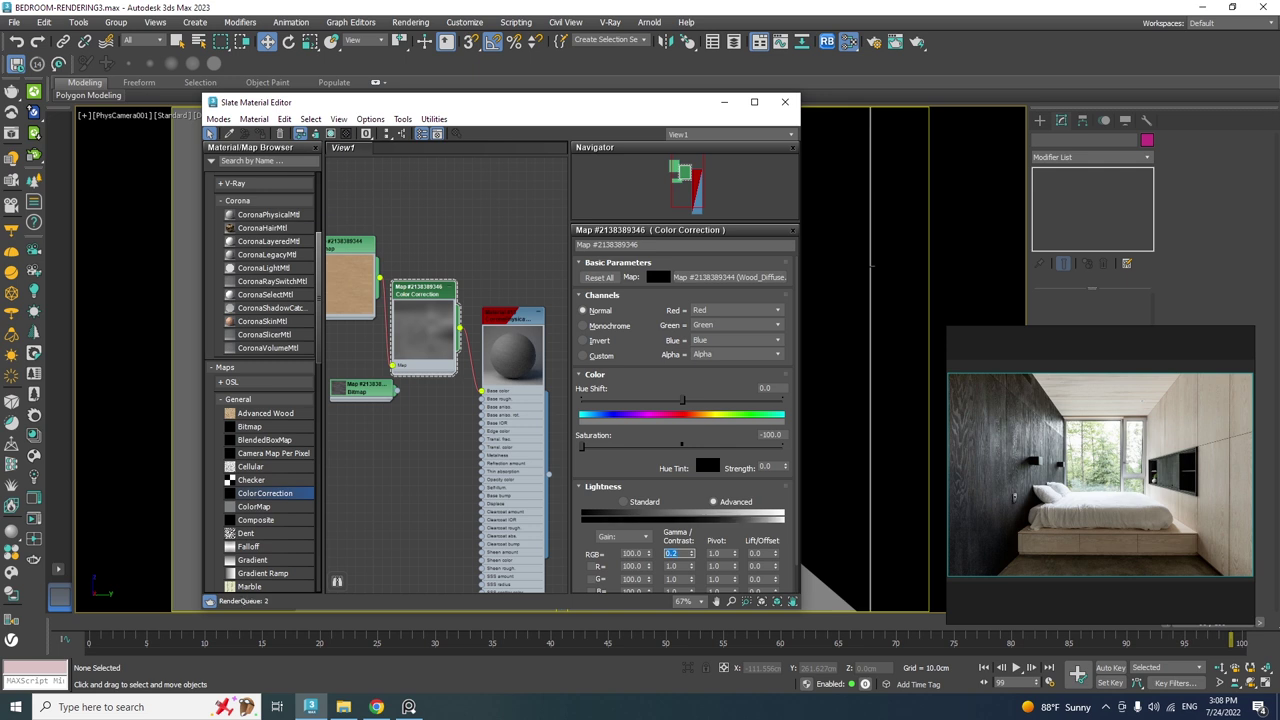
Set the ColorCorrection map's RGB gamma/contrast to 0.3.
type("0.3")
key("Return")
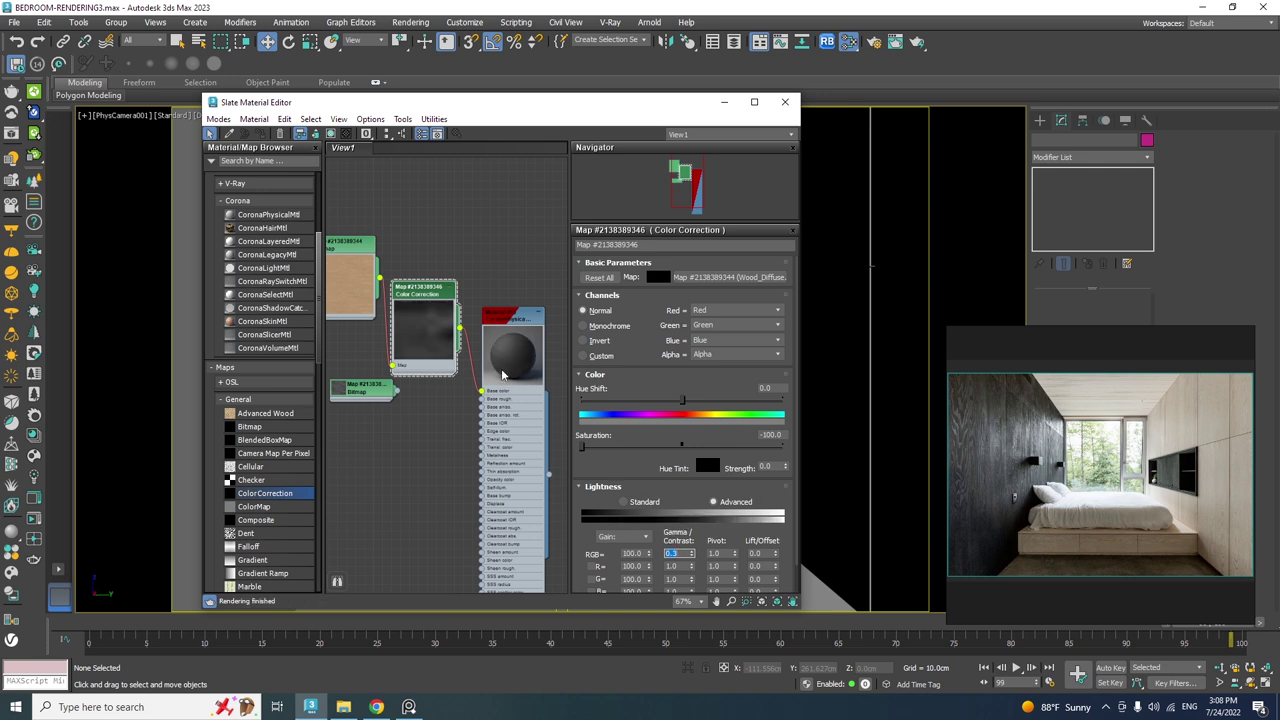
Select the dark wall beside the bed and all parts of the recessed wall cabinet, checking the selection in isolation.
left_click(182, 226)
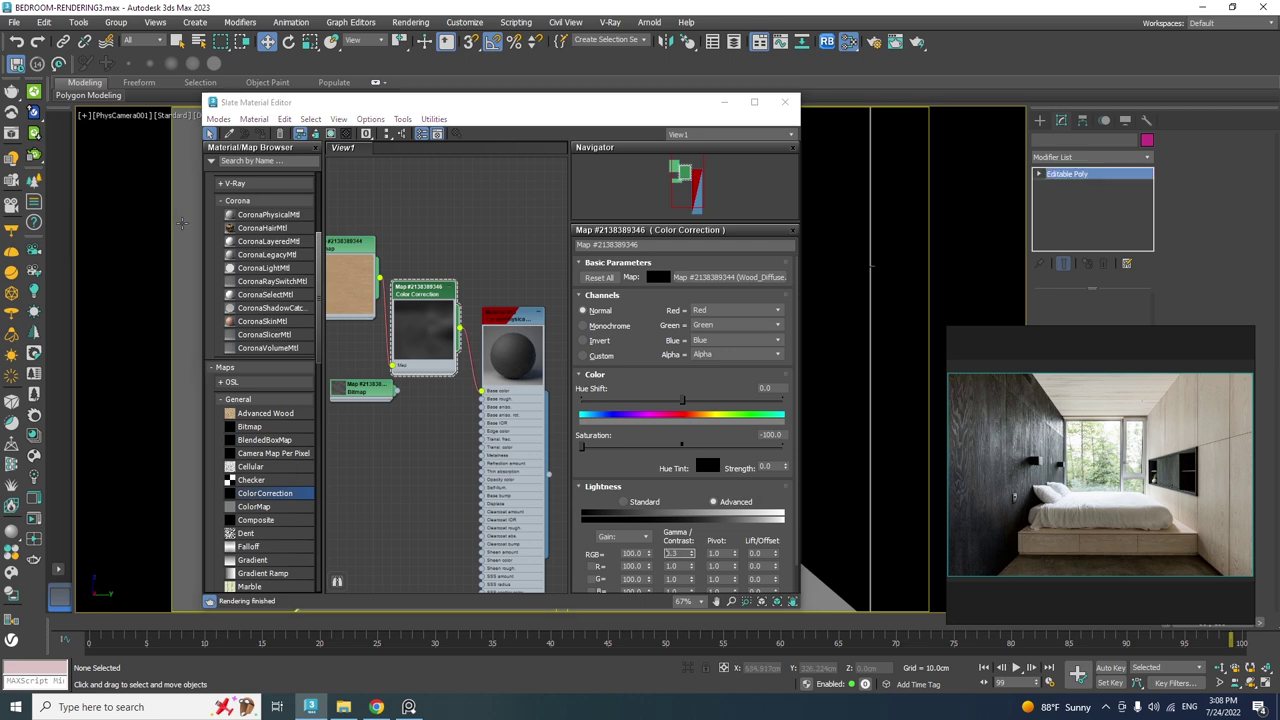
left_click_drag(284, 109, 273, 370)
left_click(760, 326, "ctrl")
left_click(714, 362)
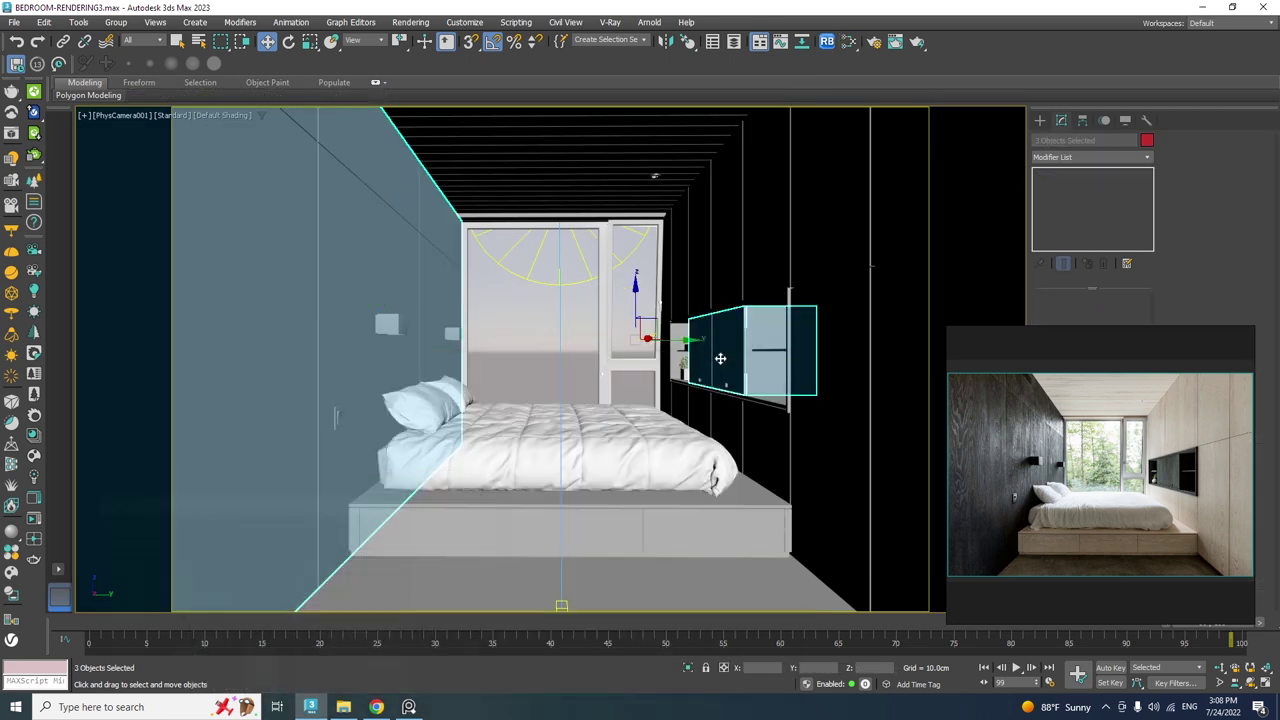
key("t")
scroll(407, 251, "up", 3)
mouse_move(726, 222)
left_mouse_down("ctrl")
mouse_move(586, 272)
mouse_move(340, 280)
left_mouse_up("ctrl")
key("F3")
middle_click_drag(468, 326, 472, 280)
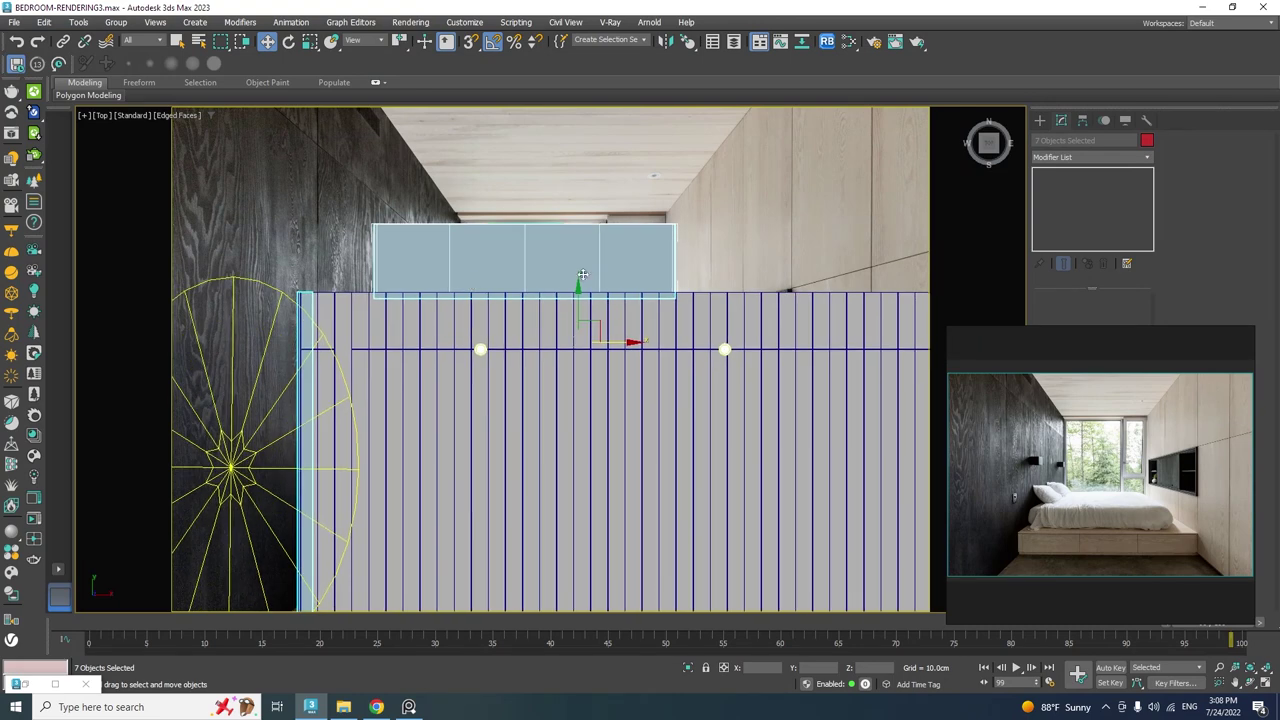
key("c")
key("alt+q")
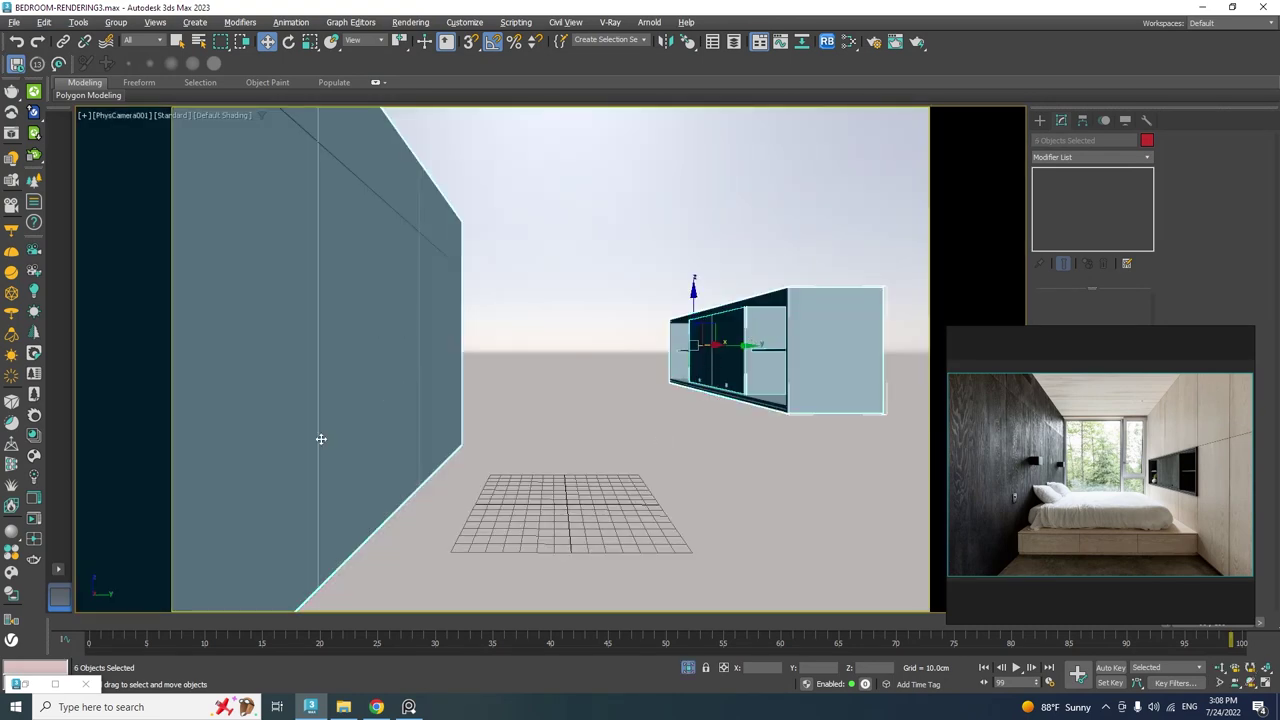
left_click(688, 667)
Assign the CoronaPhysicalMtl material to the selected wall and cabinet parts and show it in the viewport.
key("m")
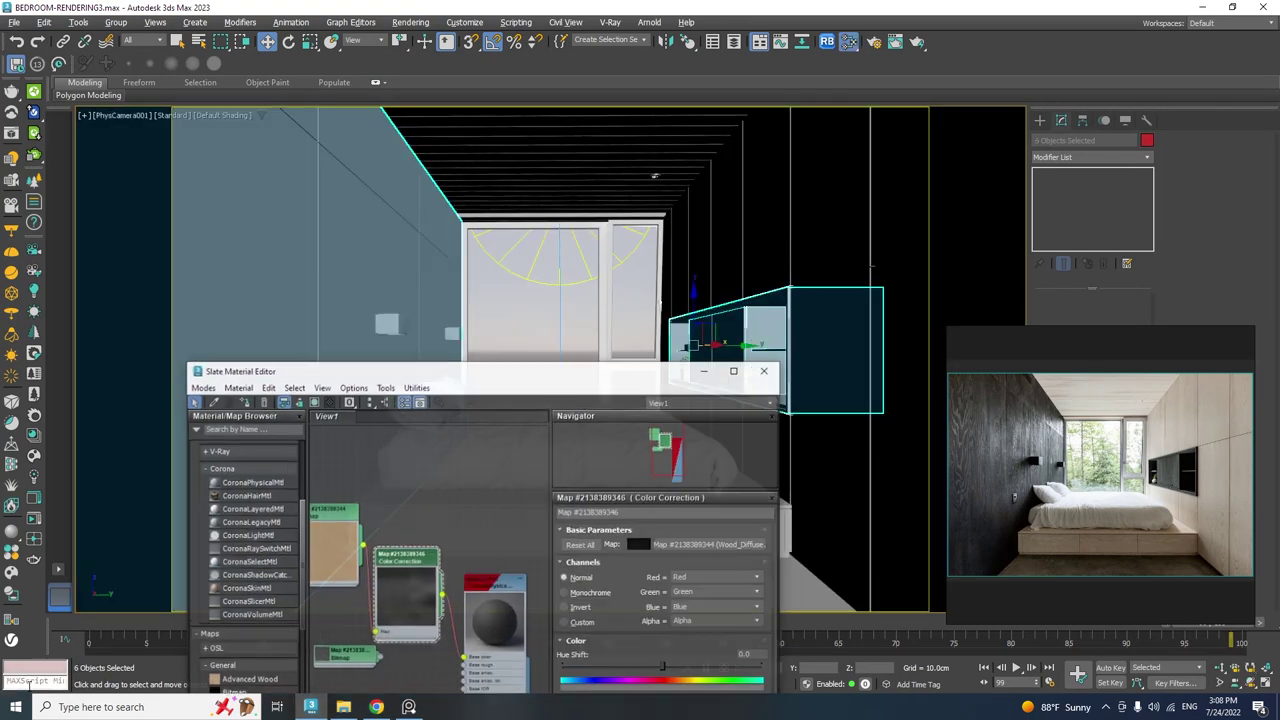
left_click_drag(449, 373, 462, 300)
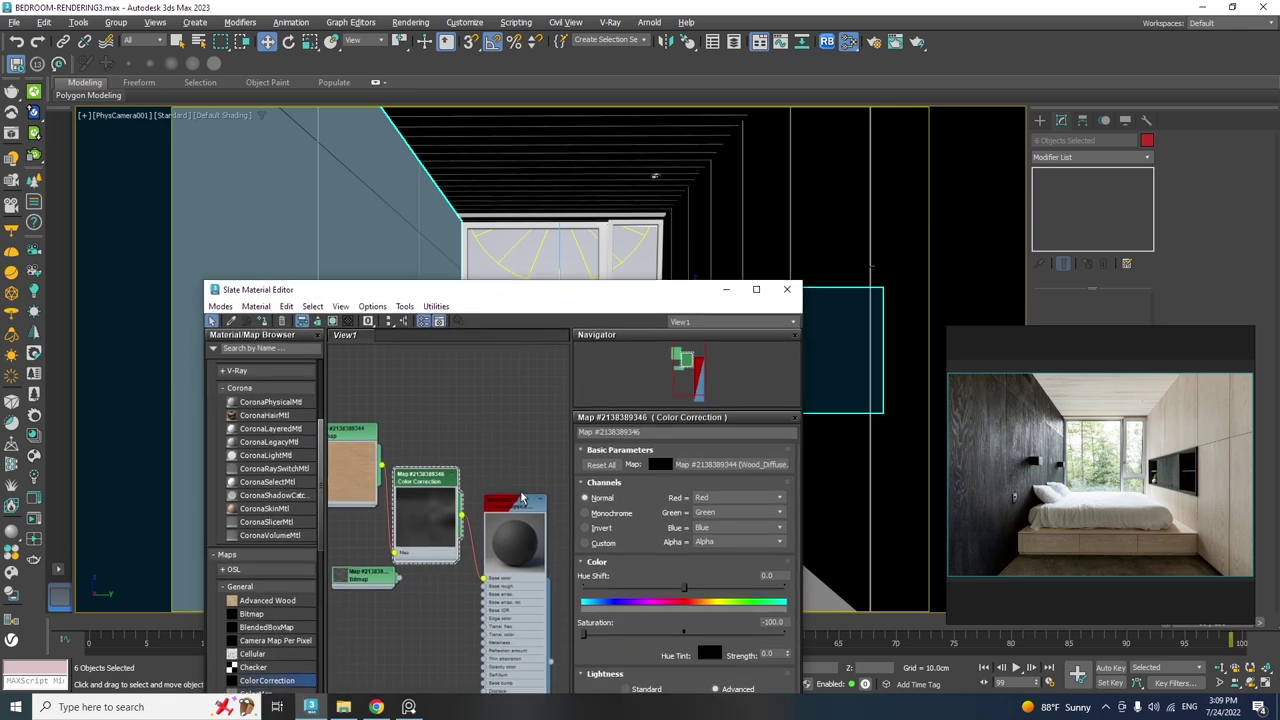
double_click(518, 502)
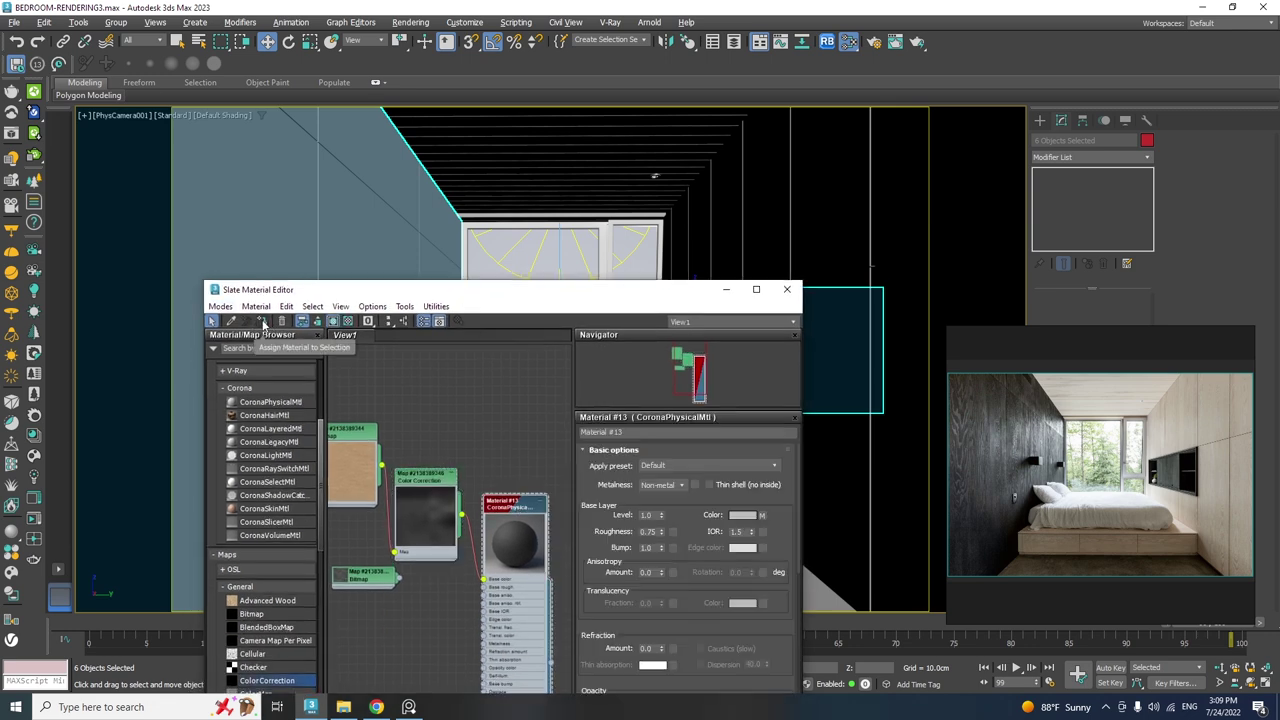
left_click_drag(261, 291, 240, 281)
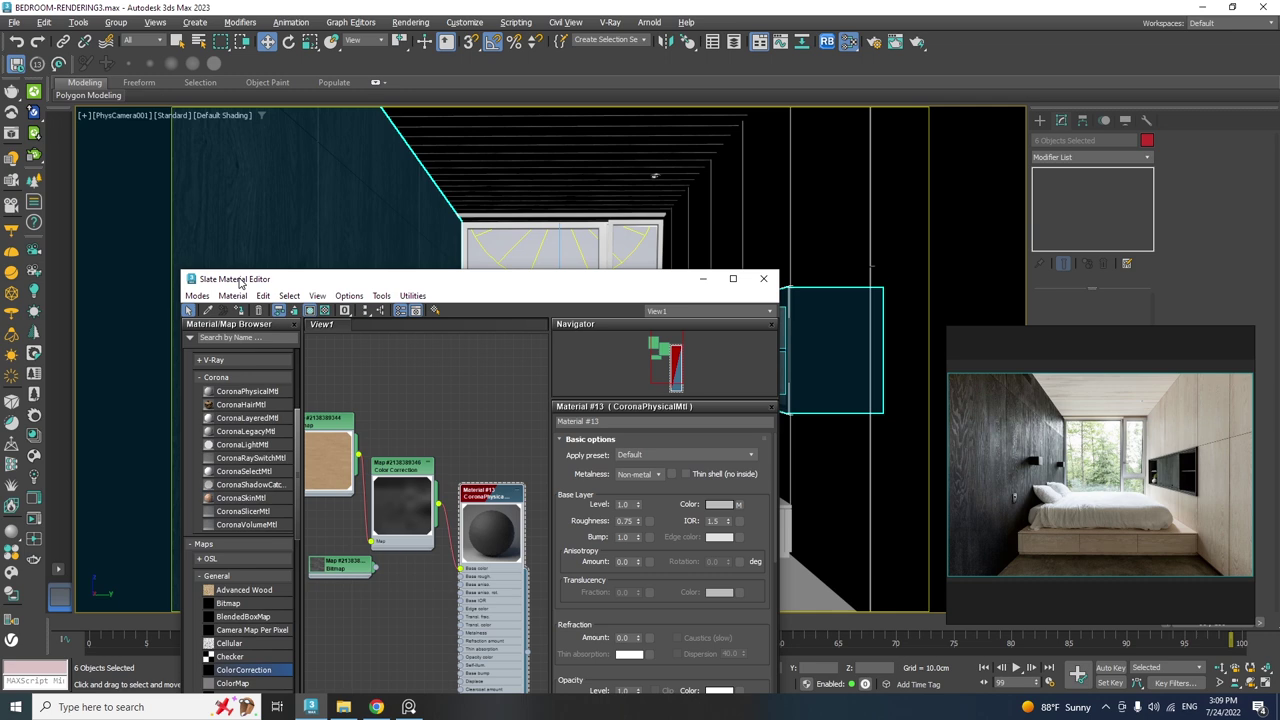
Add a UVW Map modifier to the selected wall and cabinet with Box mapping and real-world map size enabled.
left_click_drag(617, 285, 483, 195)
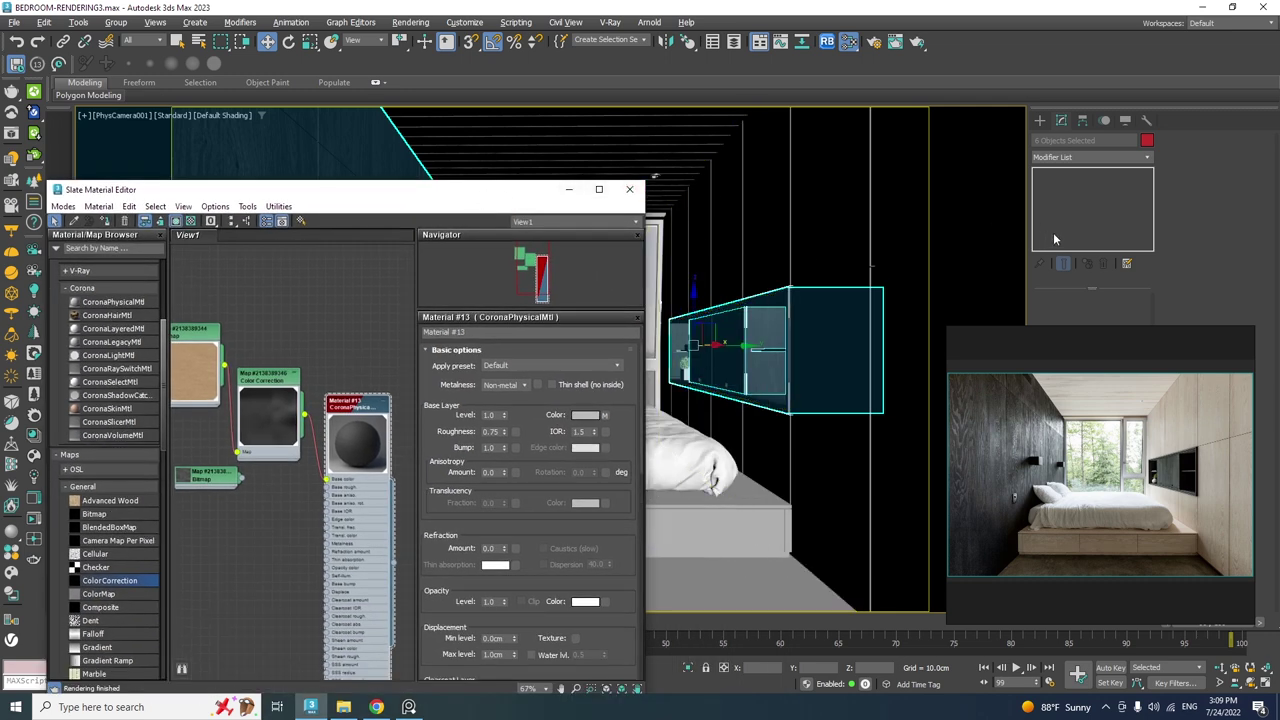
left_click(1076, 163)
left_click_drag(1150, 270, 1150, 597)
left_click(1064, 533)
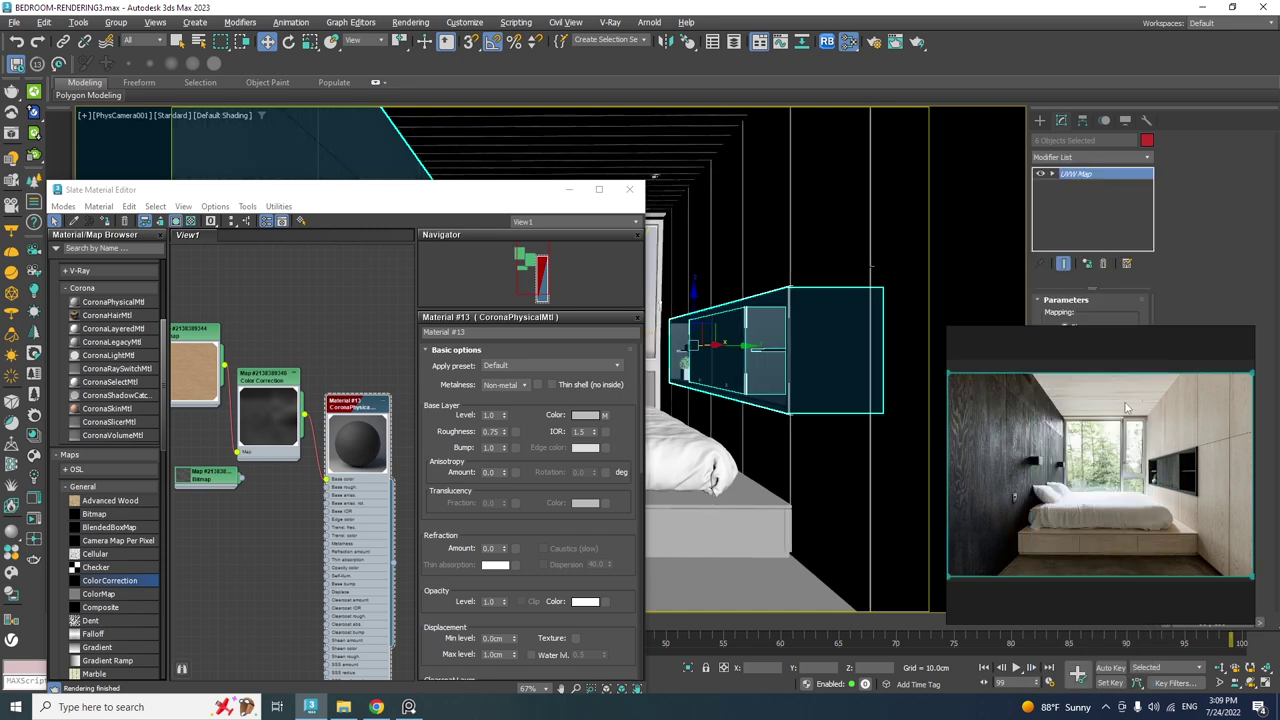
left_click_drag(1123, 406, 810, 511)
left_click(1064, 375)
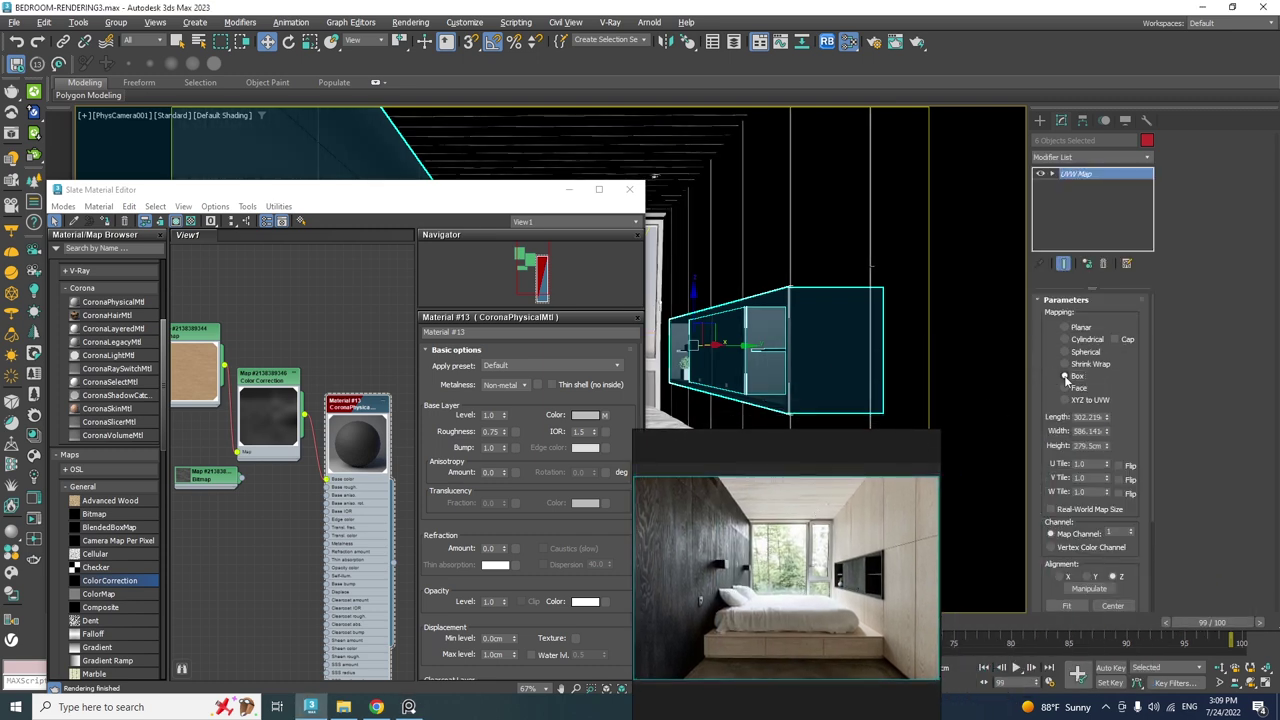
left_click(1051, 509)
Isolate the wall and cabinet and rotate their UVW Map gizmo -90 degrees about Y to run the grain vertically.
left_click_drag(257, 190, 559, 134)
left_click_drag(682, 489, 1018, 501)
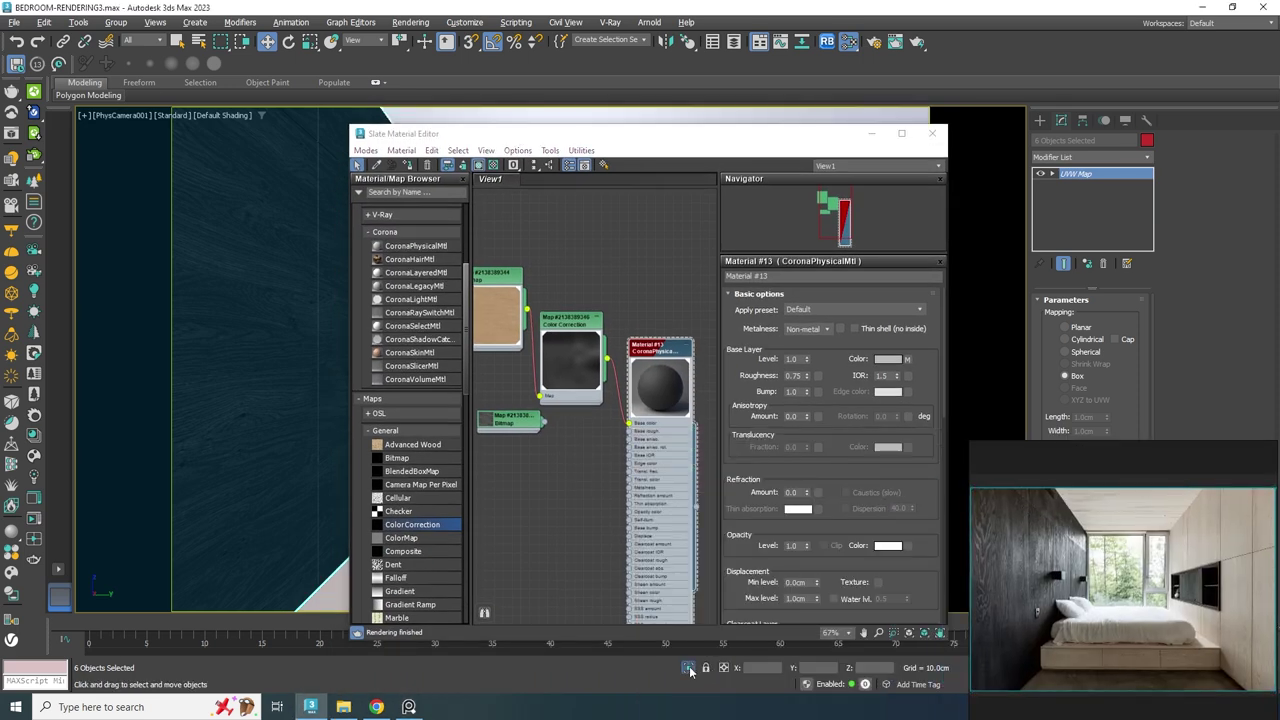
left_click(870, 134)
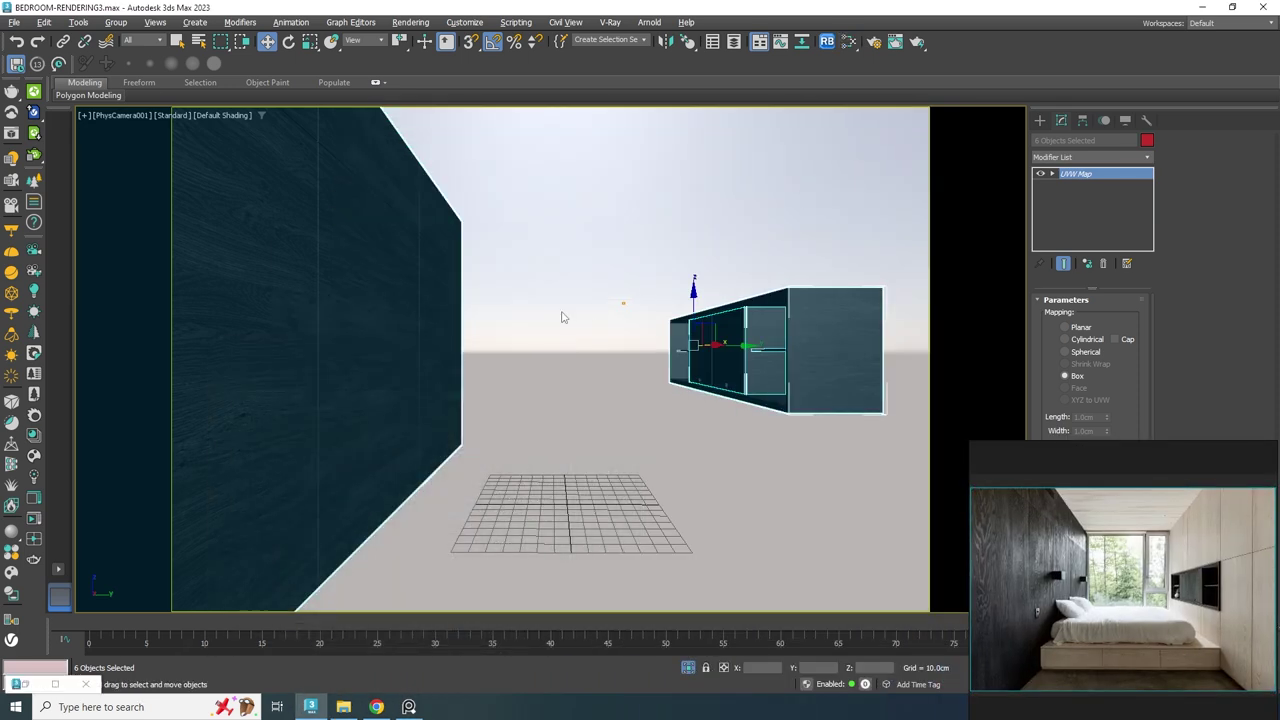
key("p")
middle_click_drag(554, 343, 405, 360, "alt")
scroll(552, 356, "down", 4)
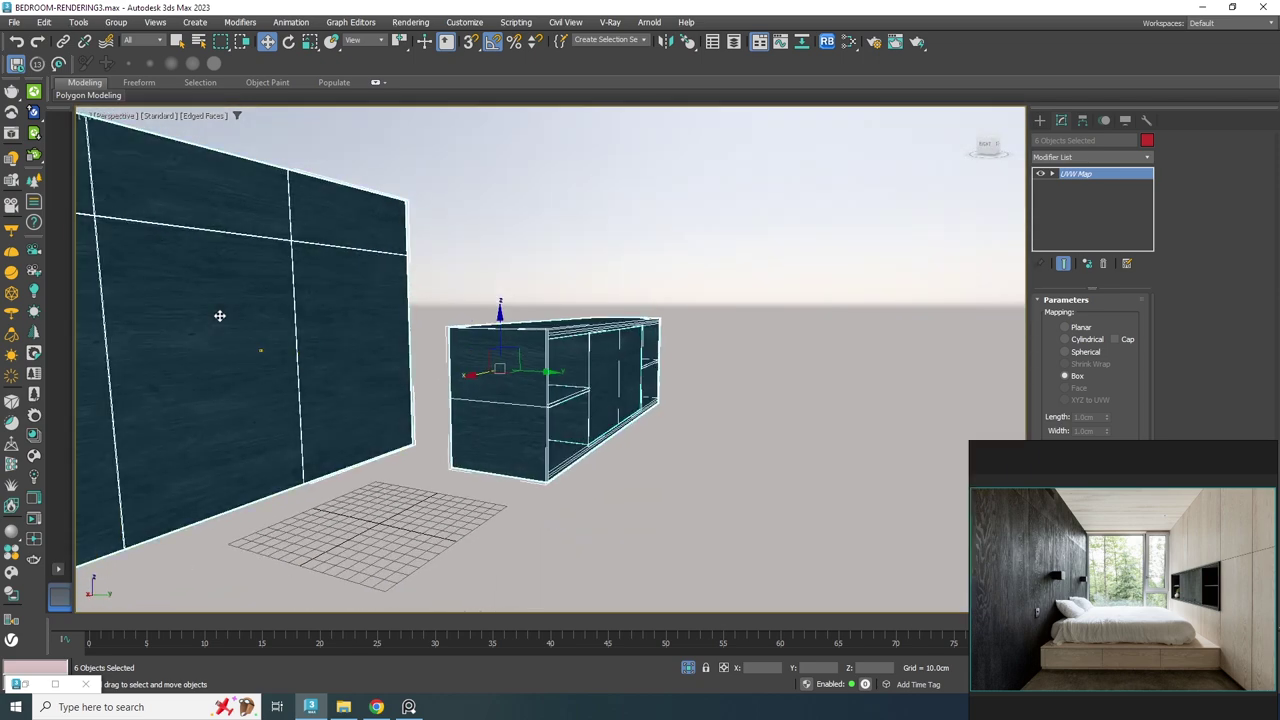
middle_click_drag(220, 317, 479, 365)
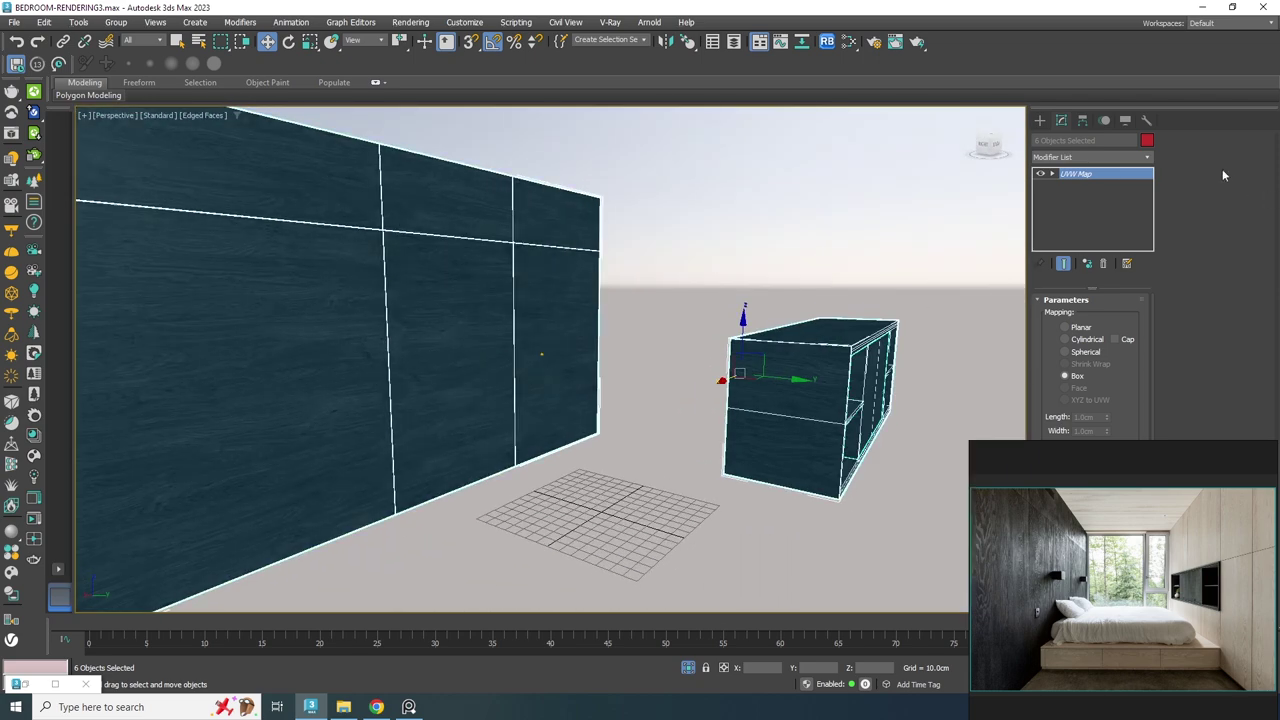
left_click(1052, 175)
left_click(1075, 187)
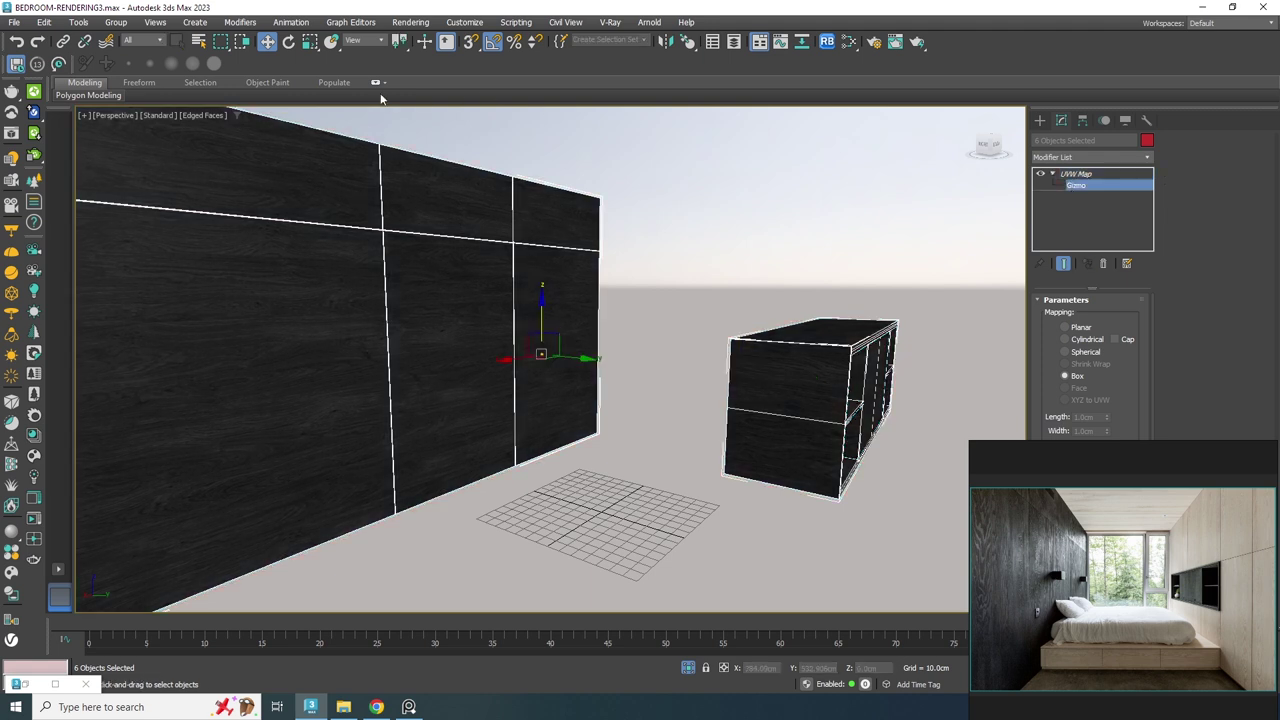
left_click(288, 41)
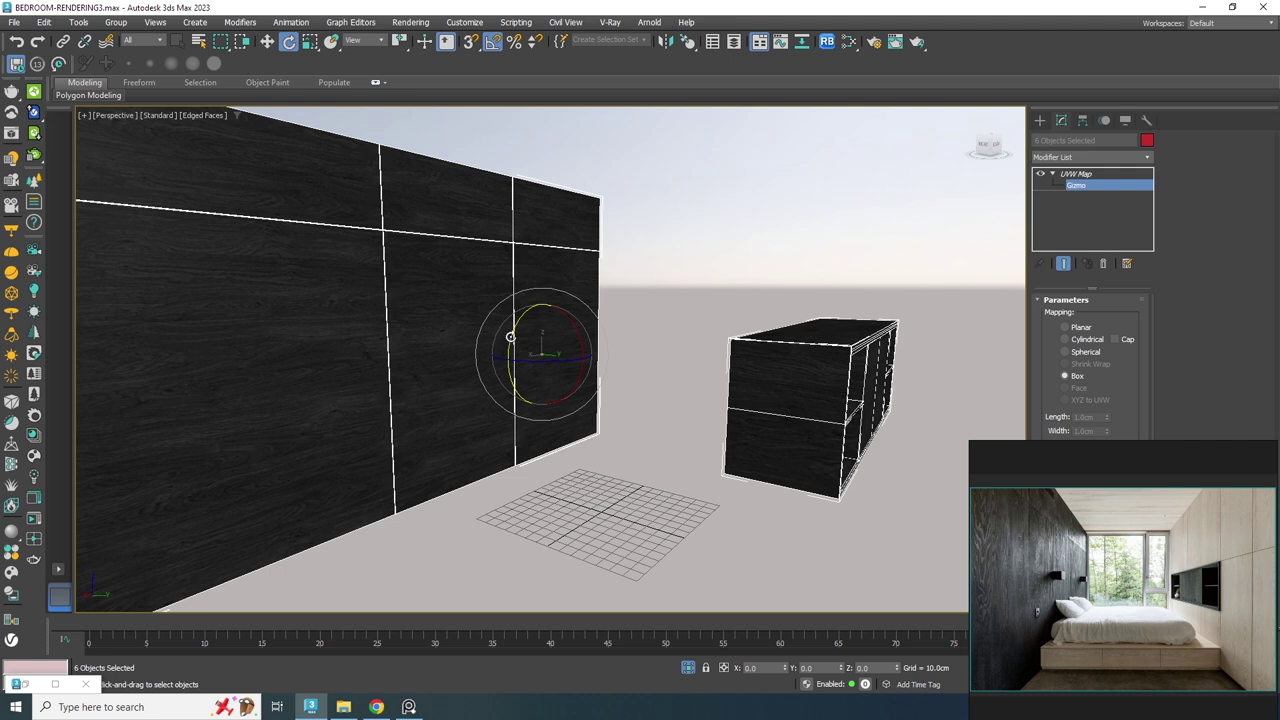
left_click_drag(511, 338, 547, 282)
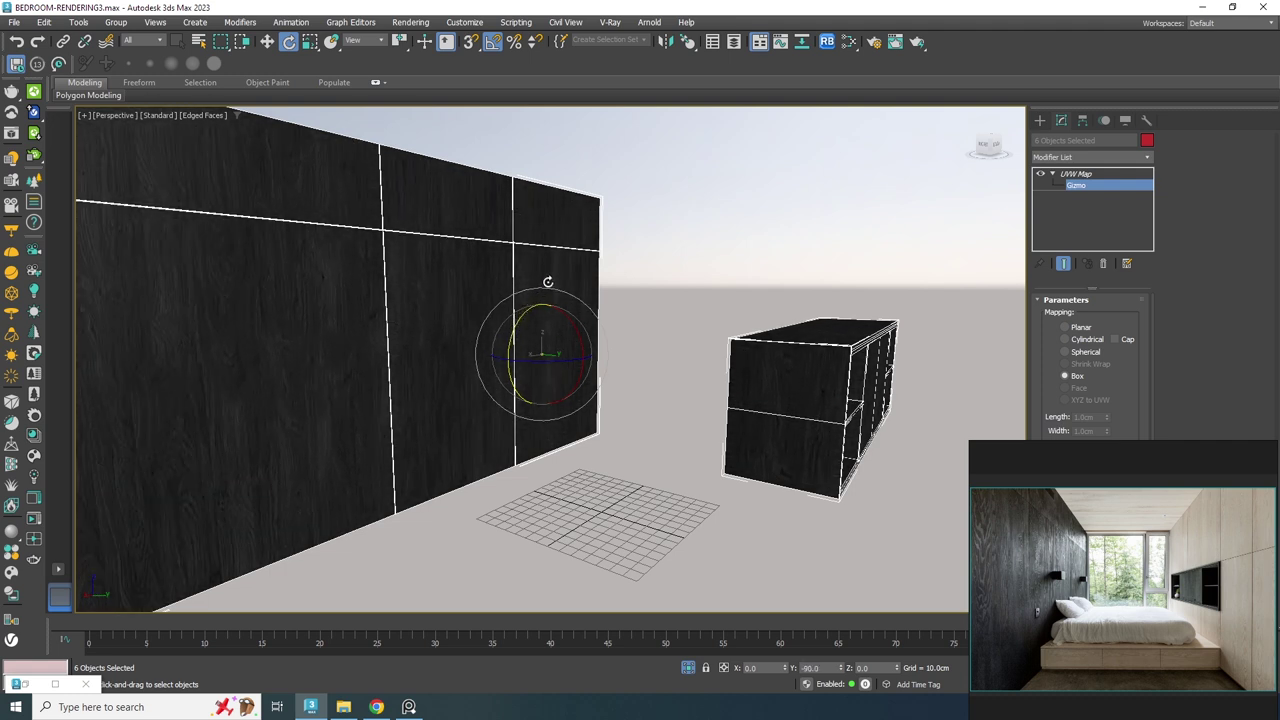
Inspect the wood grain on the cabinet without edged faces, leave gizmo editing, and select the cabinet frame and both shelves.
middle_click_drag(420, 403, 607, 311, "alt")
scroll(688, 400, "up", 3)
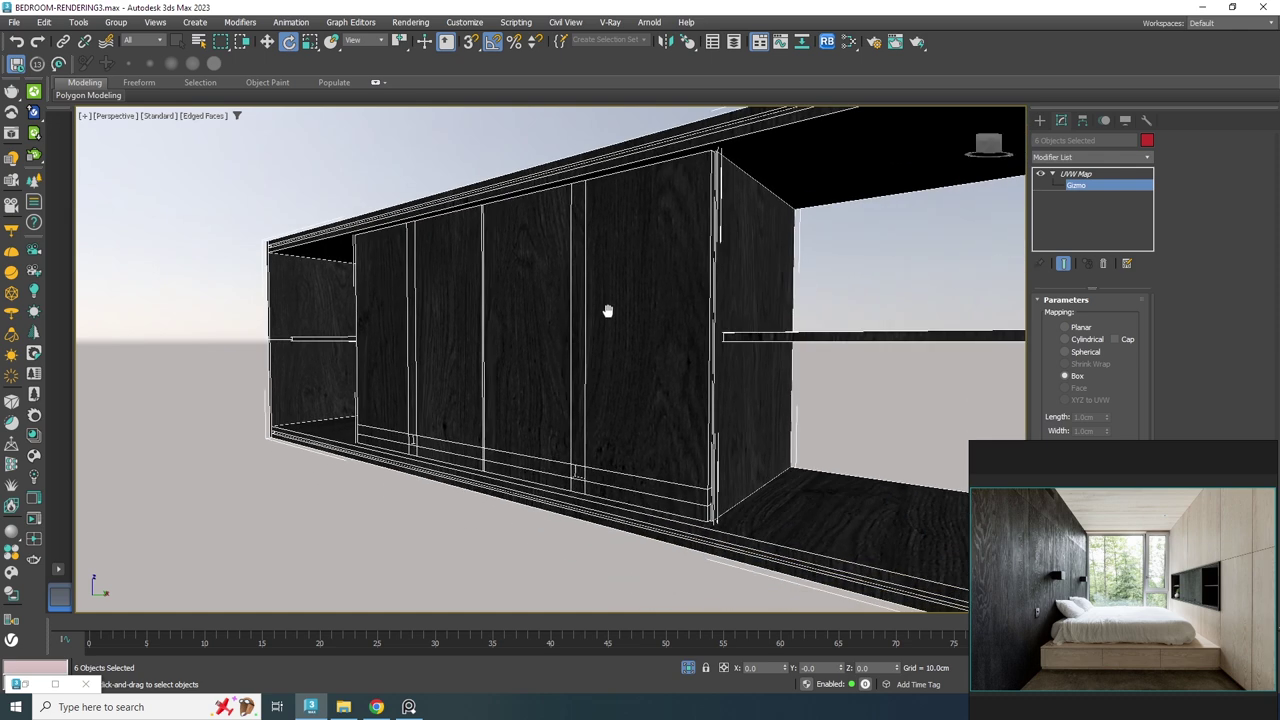
middle_click_drag(712, 478, 647, 444)
key("F4")
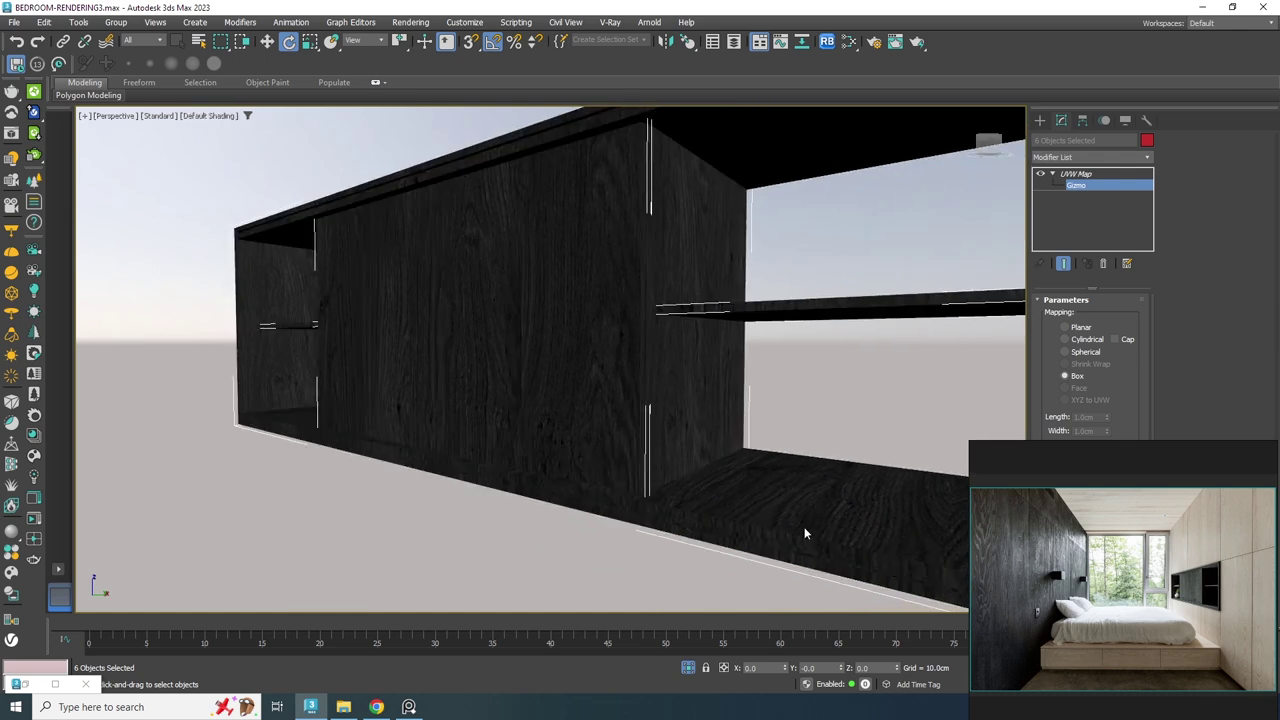
middle_click_drag(810, 566, 712, 206, "alt")
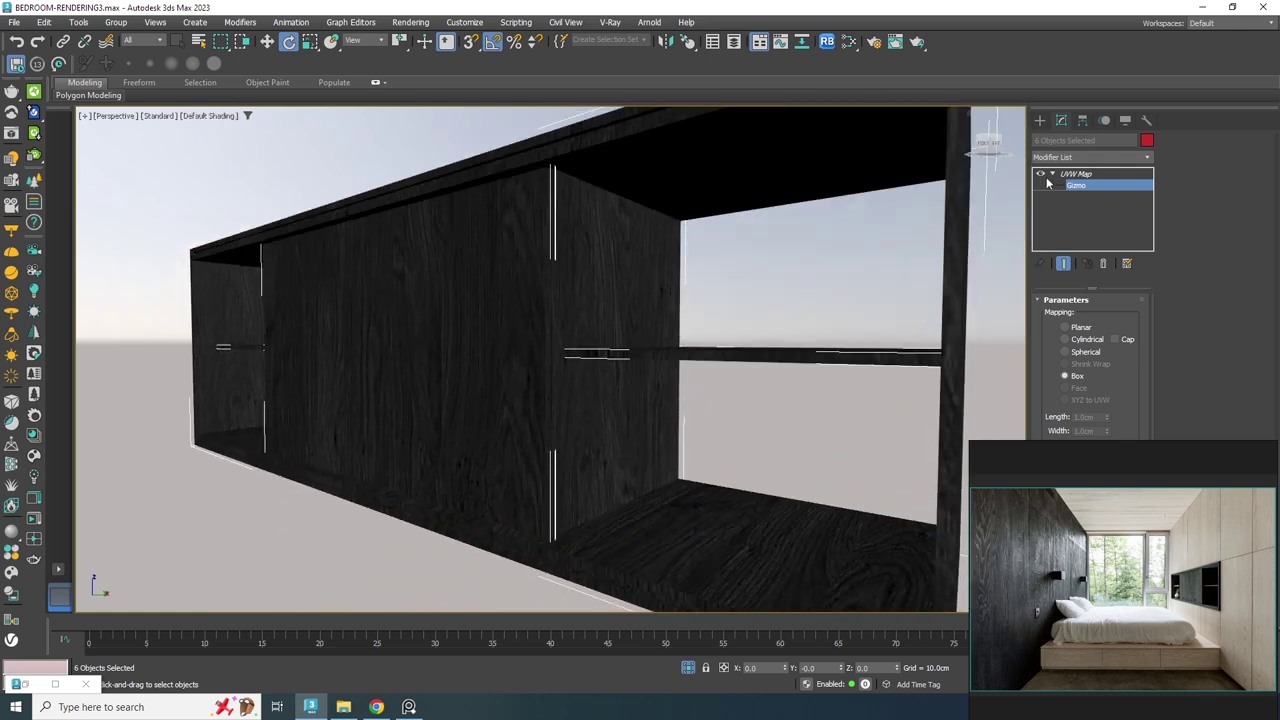
left_click(1060, 175)
key("w")
left_click(614, 132)
left_click(697, 351, "ctrl")
left_click(240, 347, "ctrl")
middle_click_drag(380, 380, 417, 396, "alt")
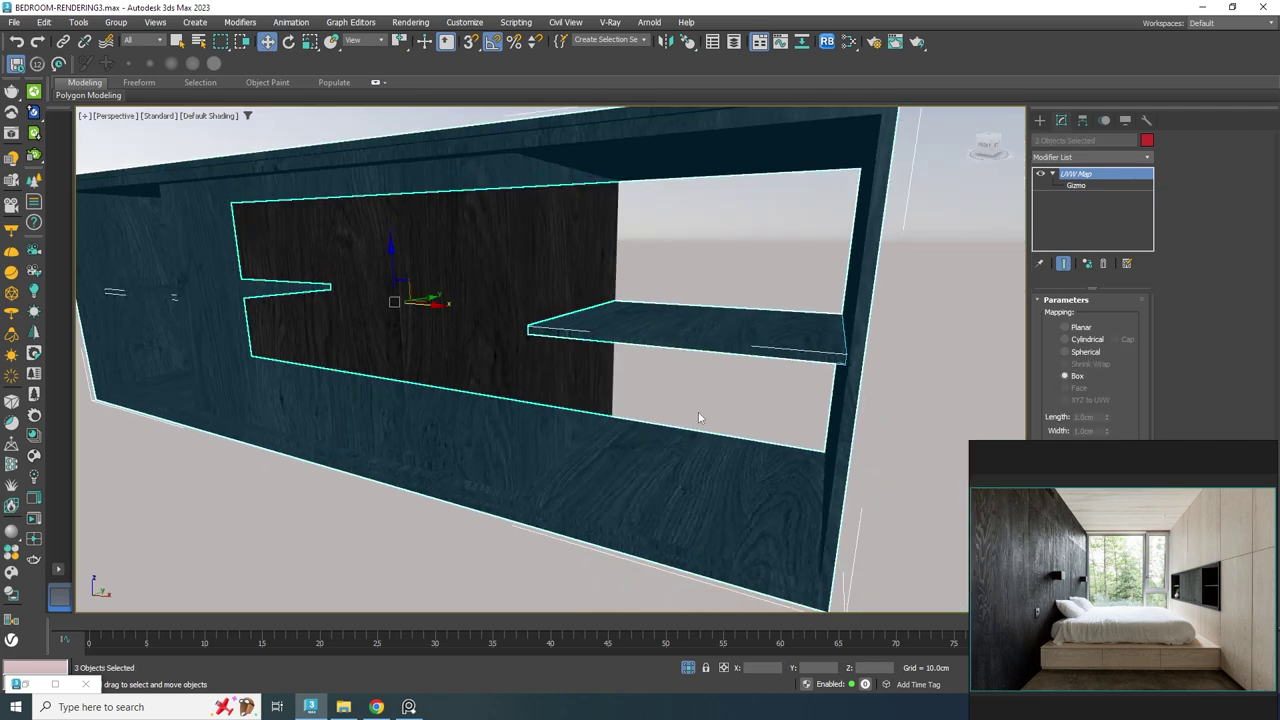
Add an Edit Poly modifier to the cabinet frame and shelves and select their geometry at Element level.
left_click(1125, 157)
left_click_drag(1149, 209, 1156, 264)
scroll(1157, 300, "down", 2)
left_click(1131, 432)
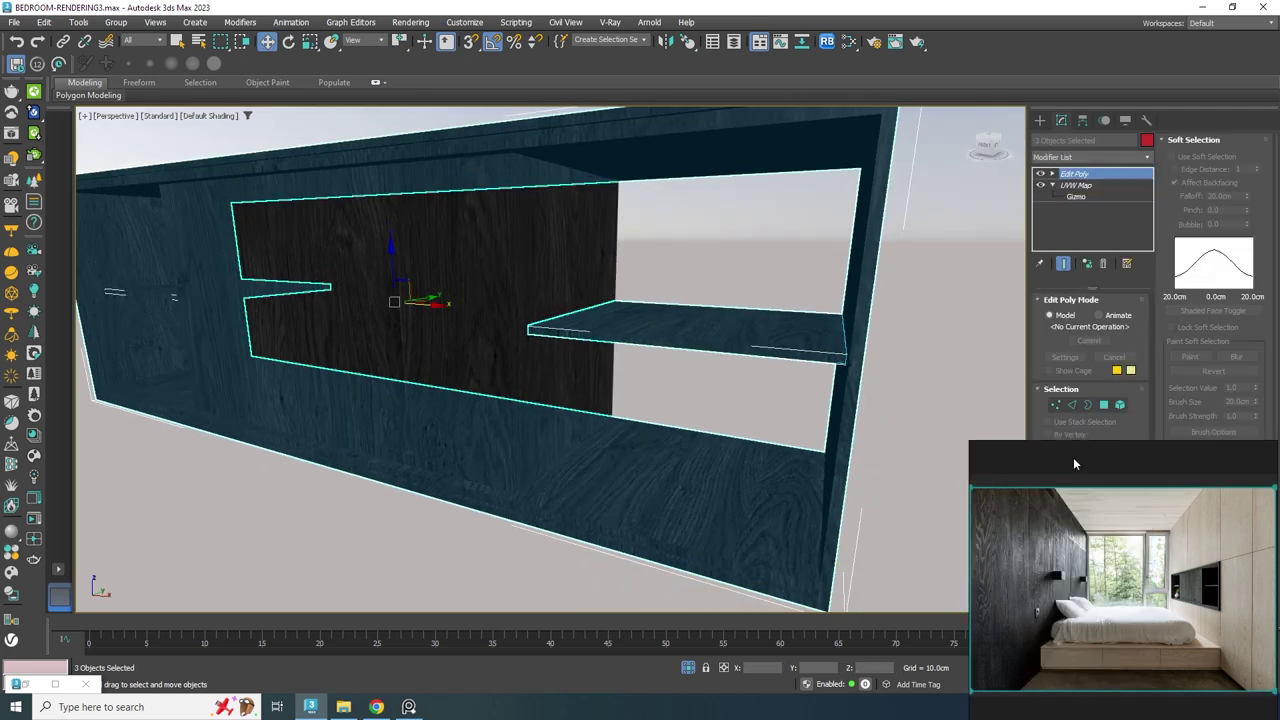
left_click(1119, 405)
scroll(684, 410, "up", 10)
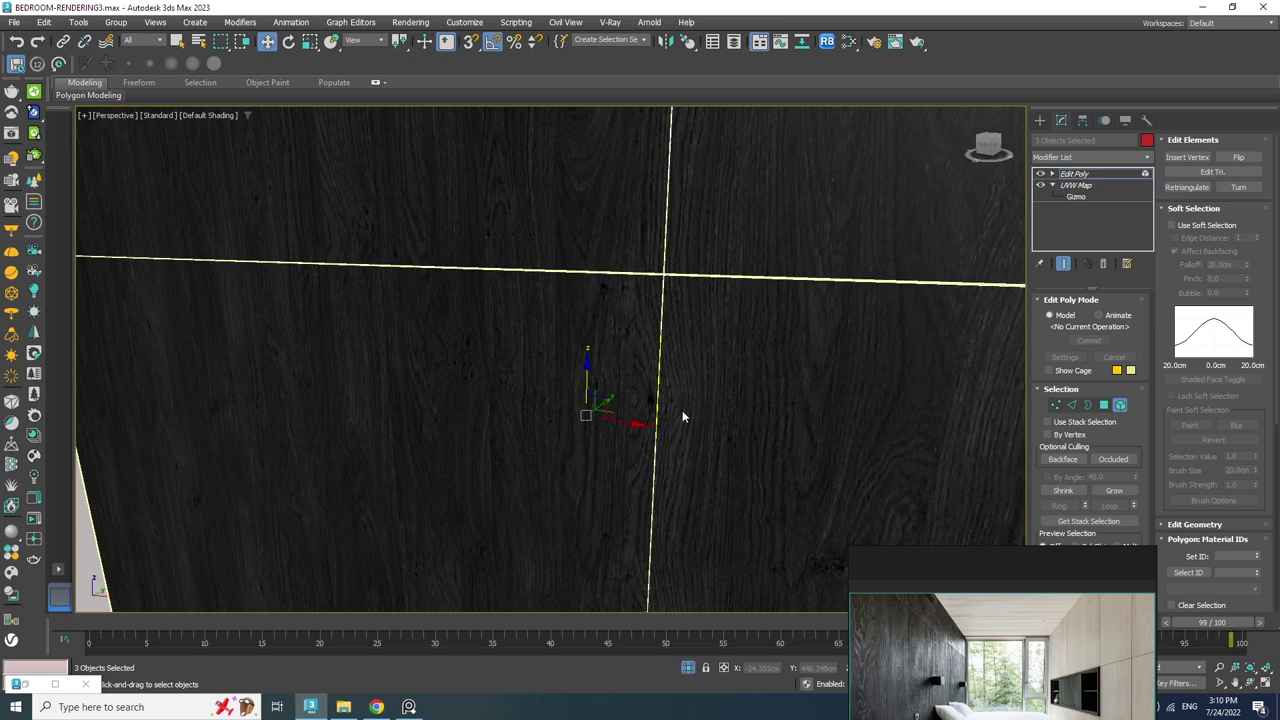
key("z")
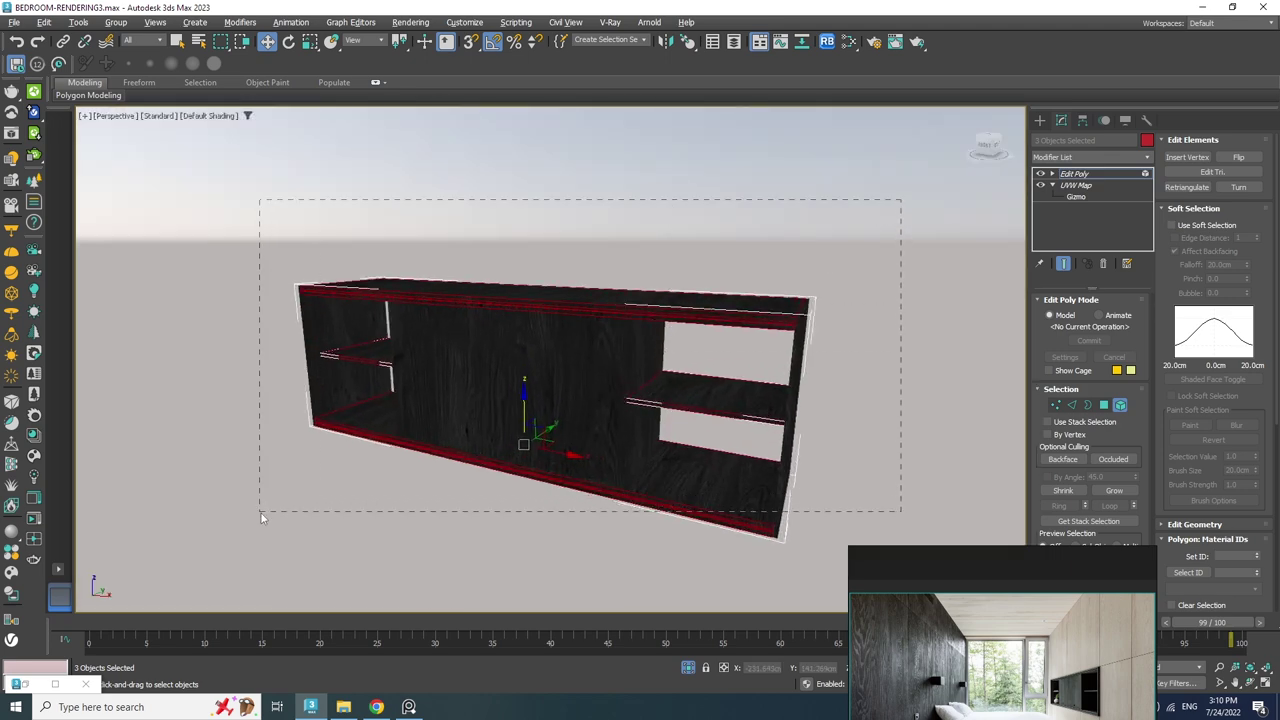
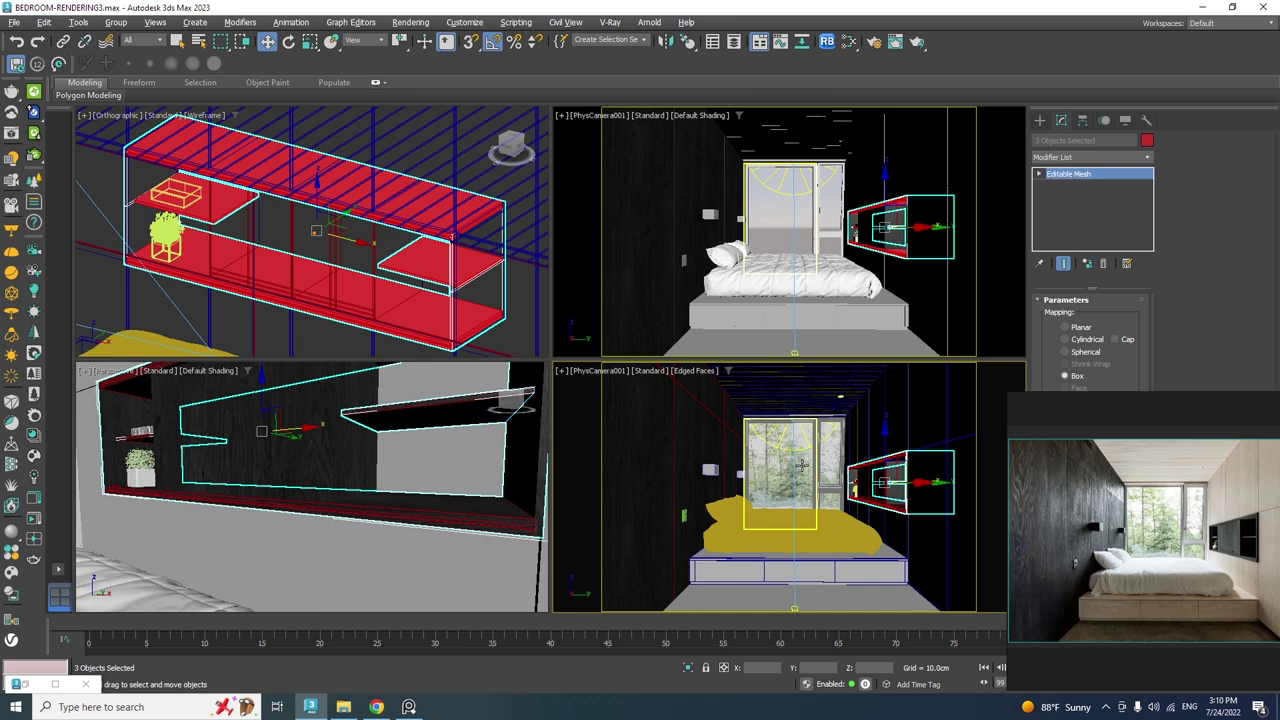
Start a Corona interactive render and compare the dark wall with a close-up of the reference photo's wood panelling.
left_click(31, 521)
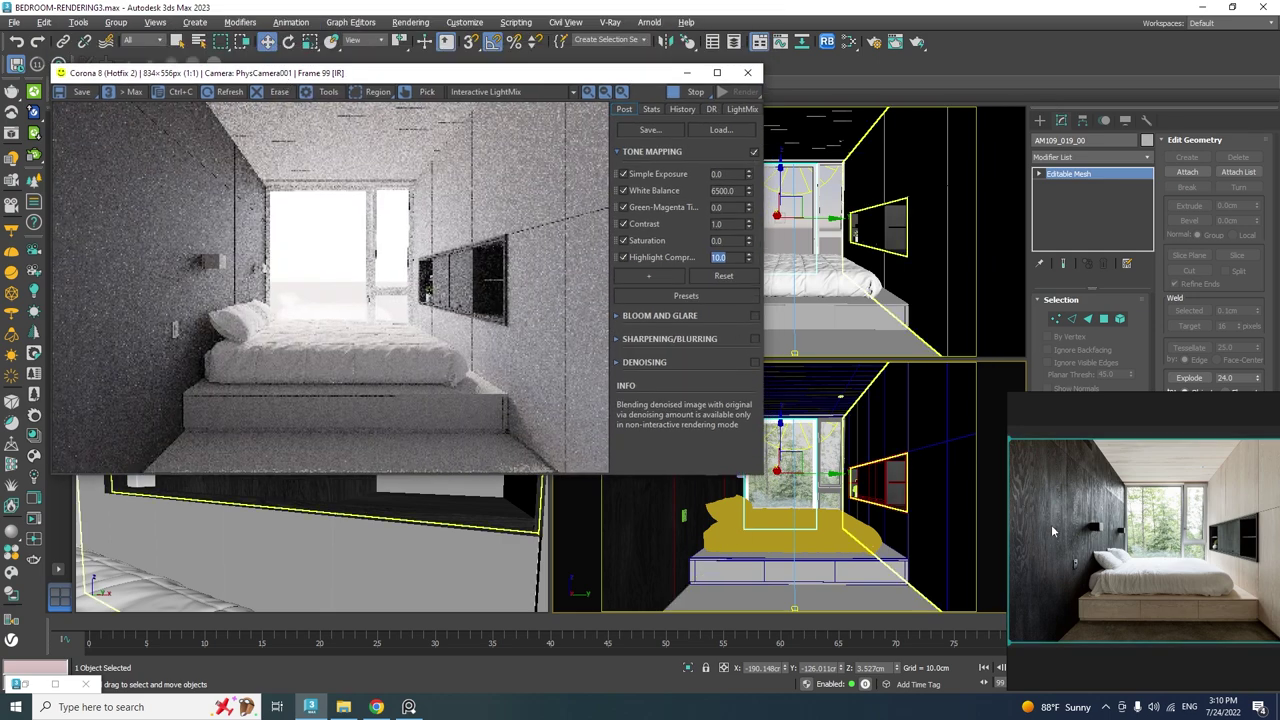
key("m")
left_click_drag(876, 373, 960, 113)
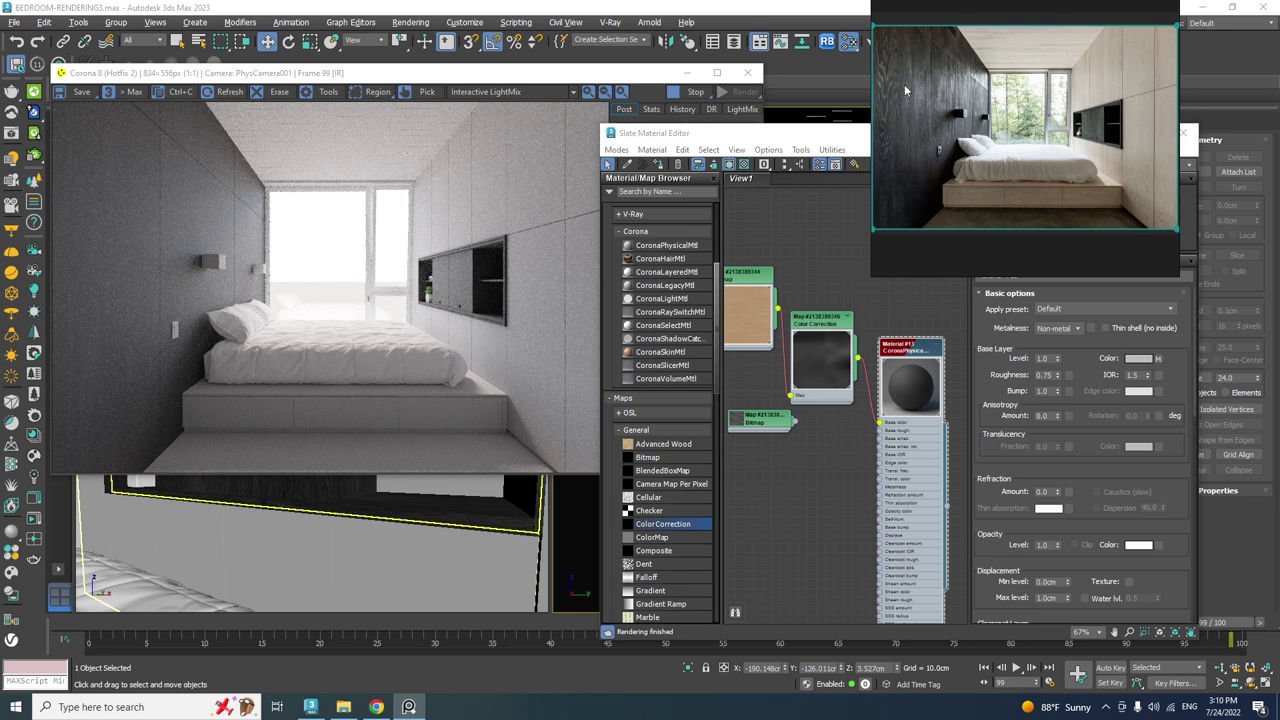
scroll(905, 91, "up", 6)
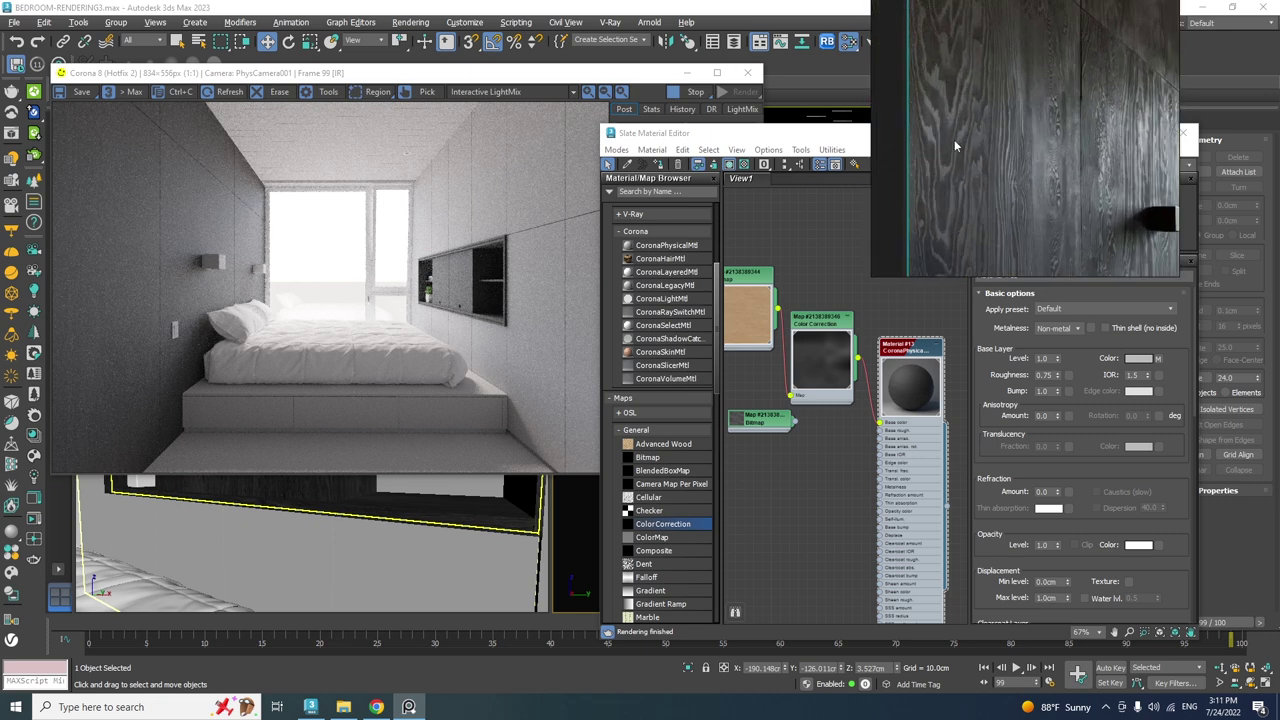
left_click_drag(822, 140, 714, 172)
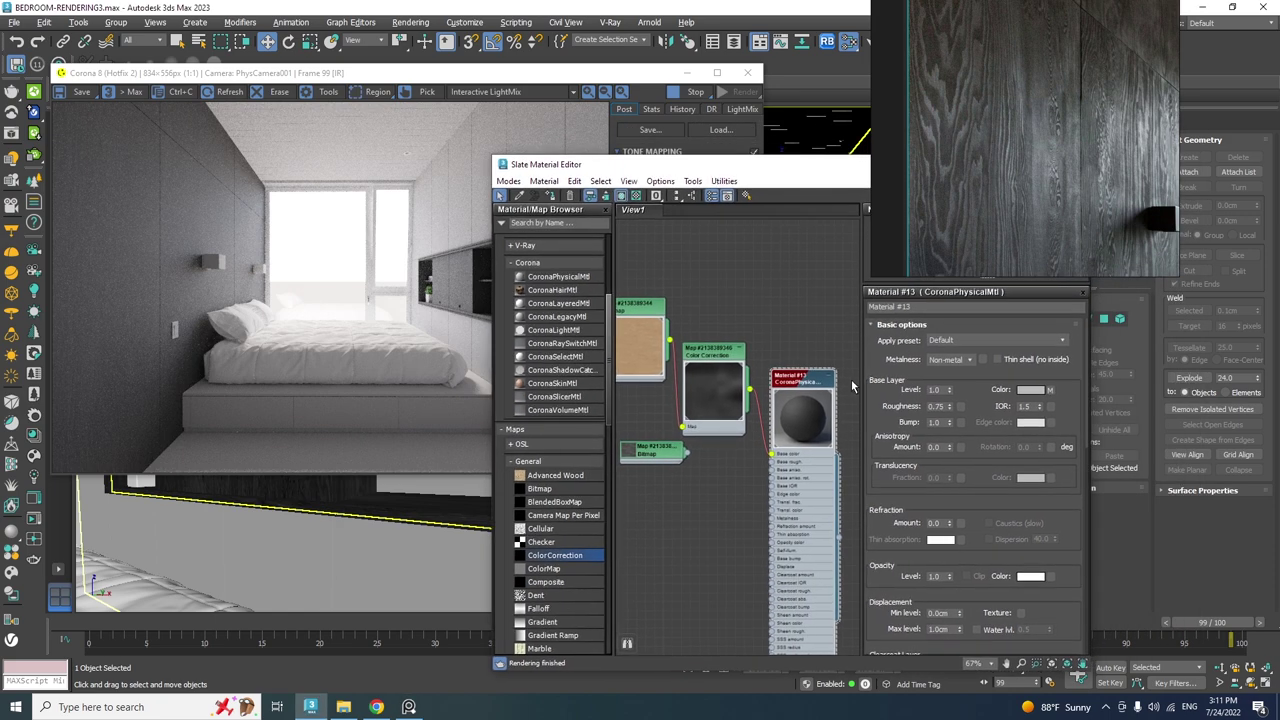
Open the Wood-Roughness bitmap's parameters and view its full image beside the reference photo.
middle_click_drag(759, 407, 781, 349)
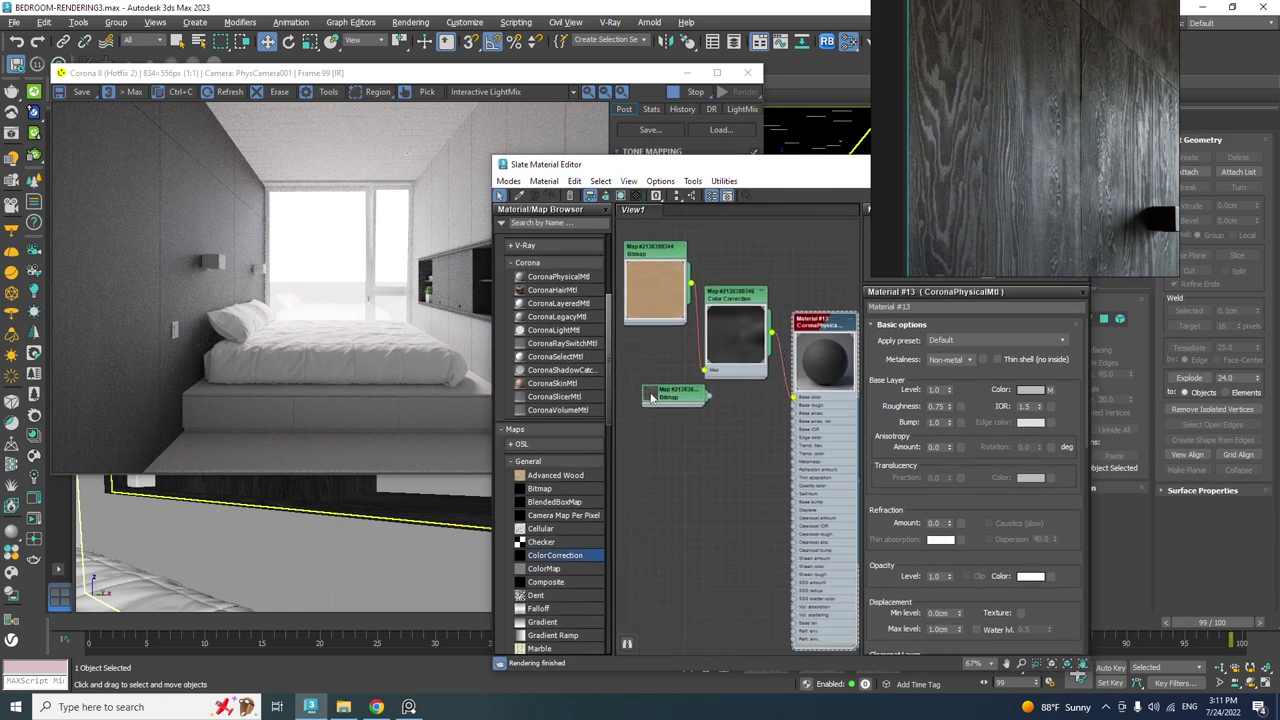
double_click(656, 398)
double_click(660, 398)
left_click_drag(660, 398, 656, 445)
scroll(656, 479, "up", 3)
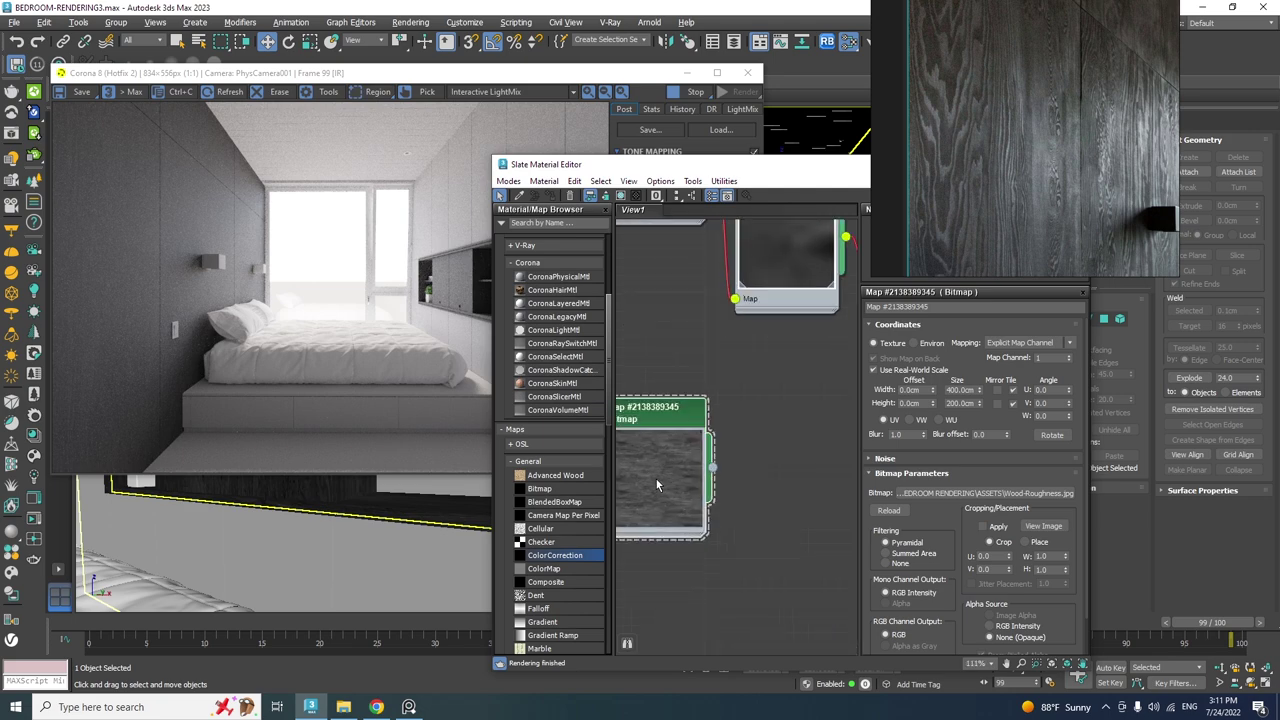
left_click(1043, 526)
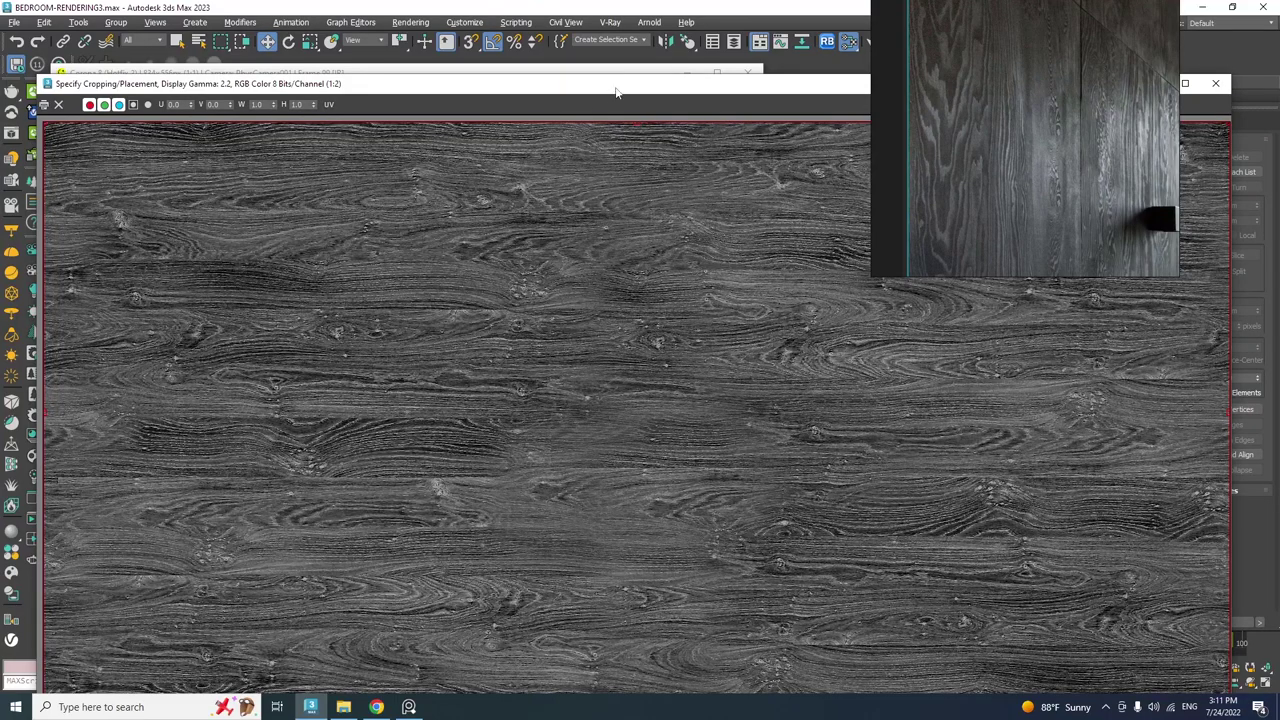
left_click_drag(616, 92, 474, 382)
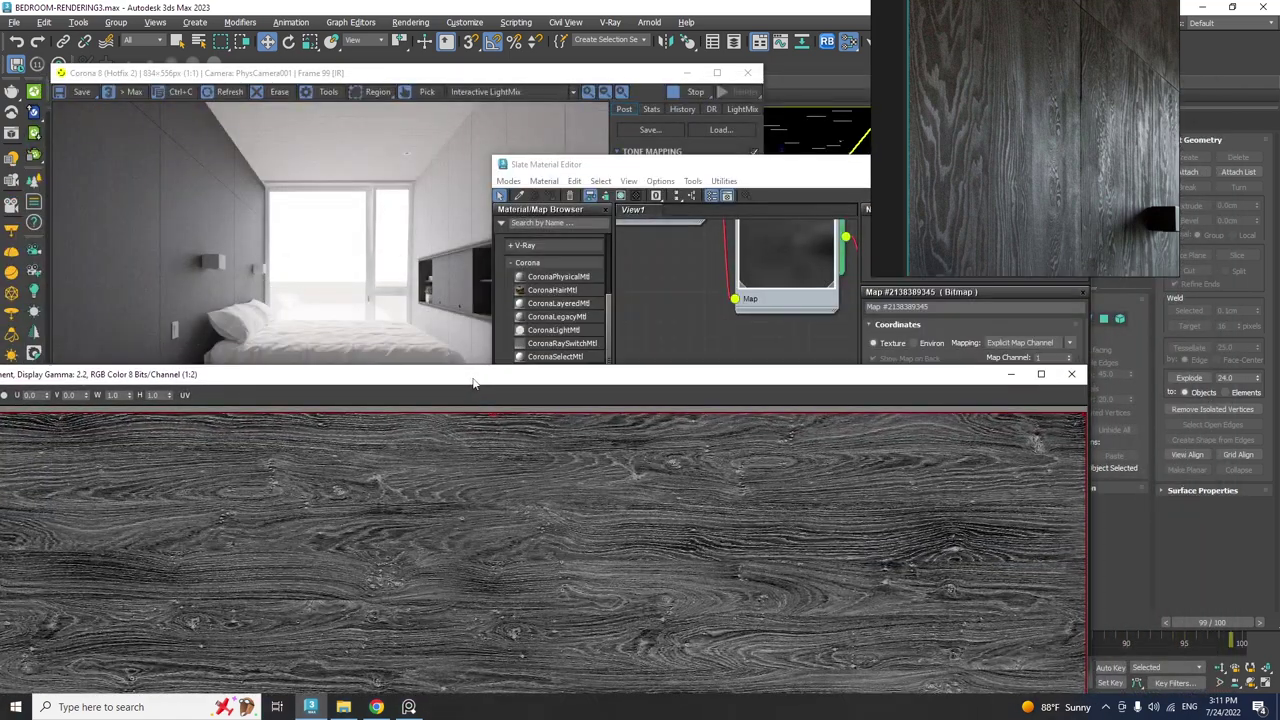
Close the bitmap preview and connect the Wood-Roughness bitmap to the dark wood material's base roughness.
left_click(1071, 375)
middle_click_drag(752, 406, 708, 392)
left_click_drag(668, 435, 790, 354)
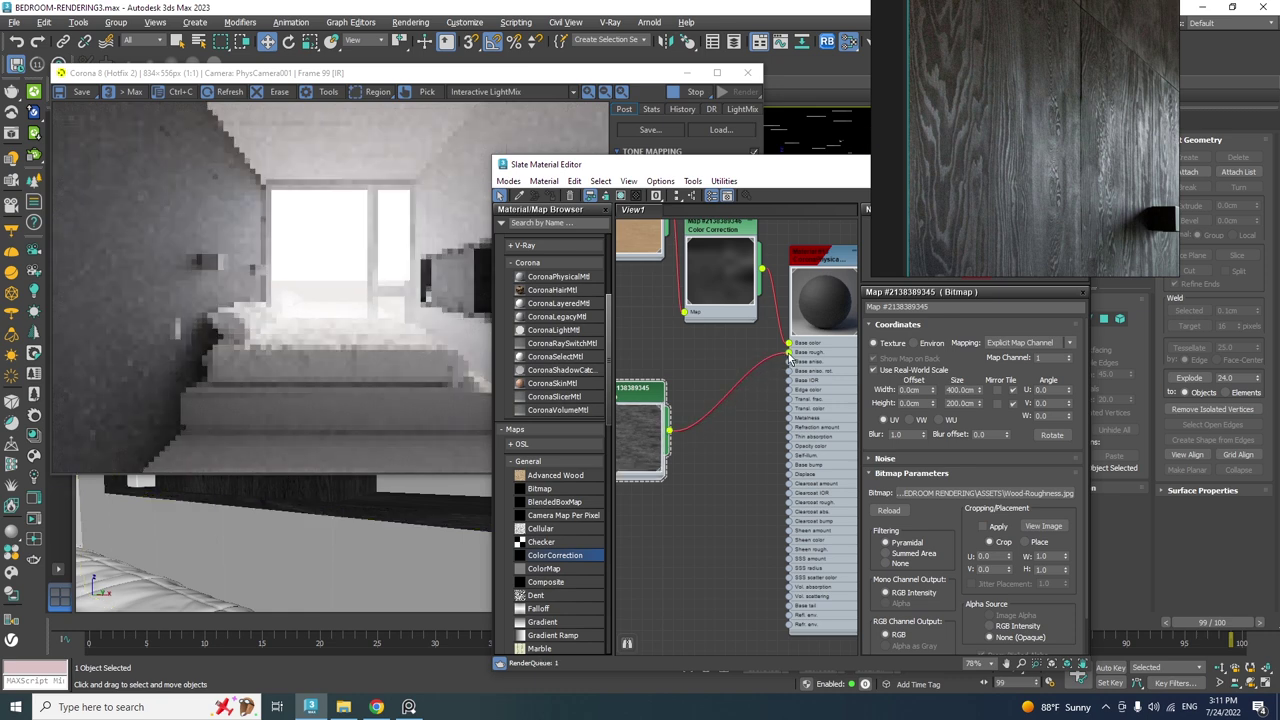
left_click_drag(639, 394, 558, 406)
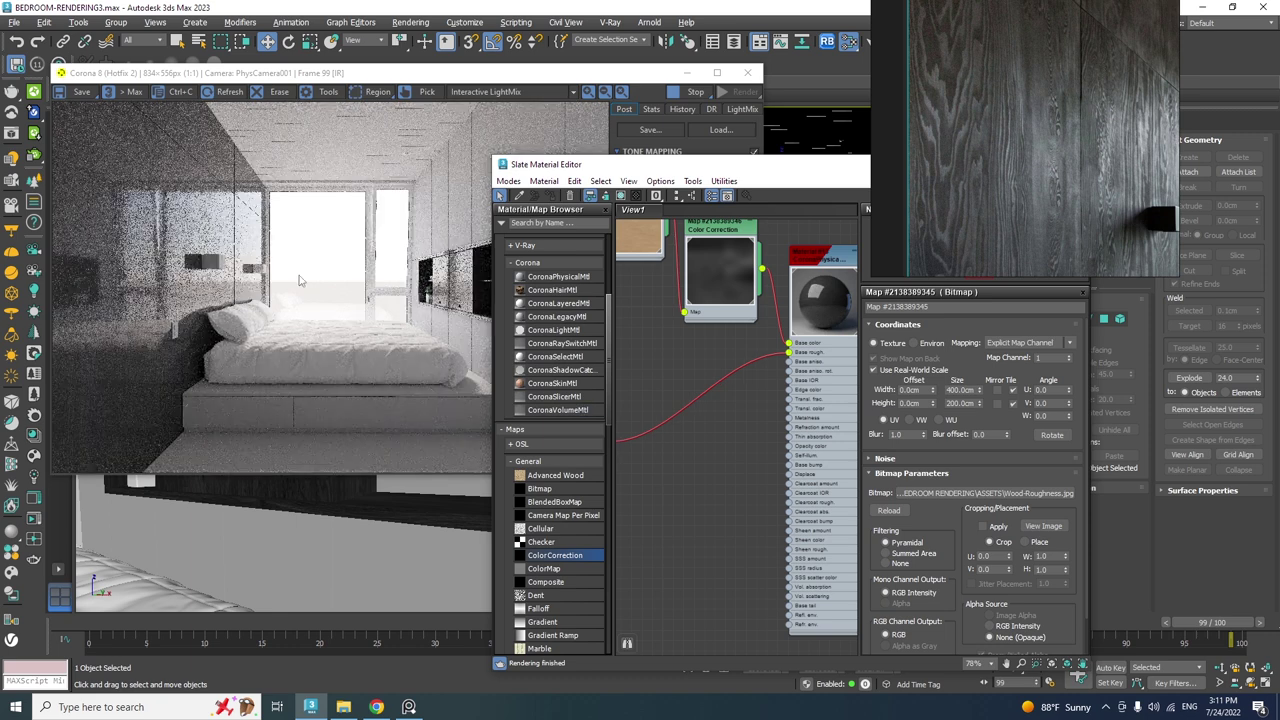
middle_click_drag(643, 437, 748, 430)
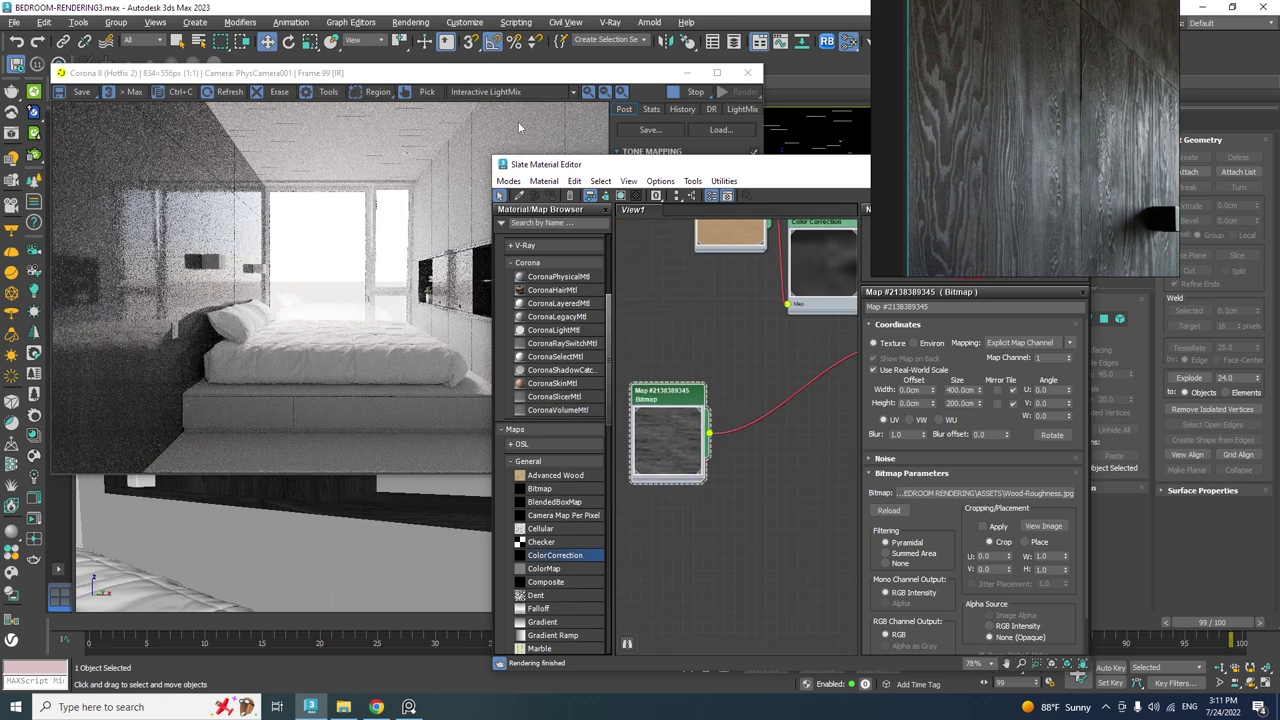
Restrict the interactive render to a region covering the dark wood wall.
left_click(377, 91)
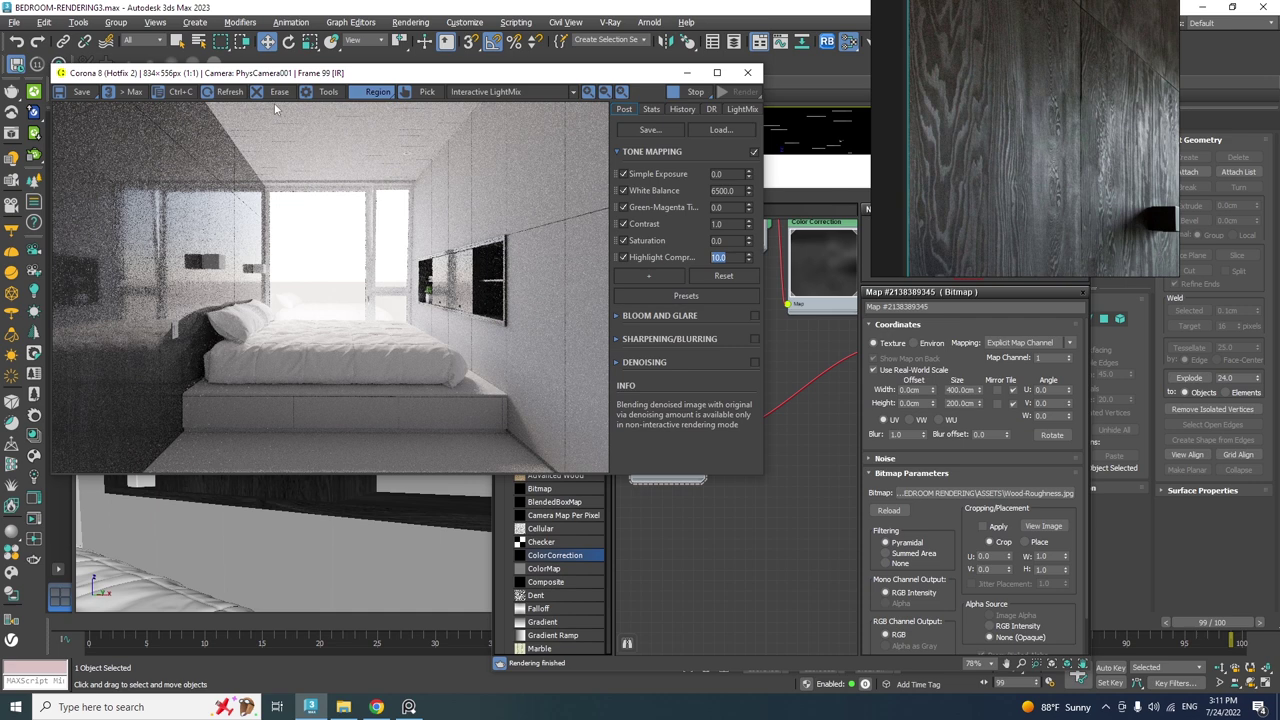
left_click_drag(276, 108, 35, 482)
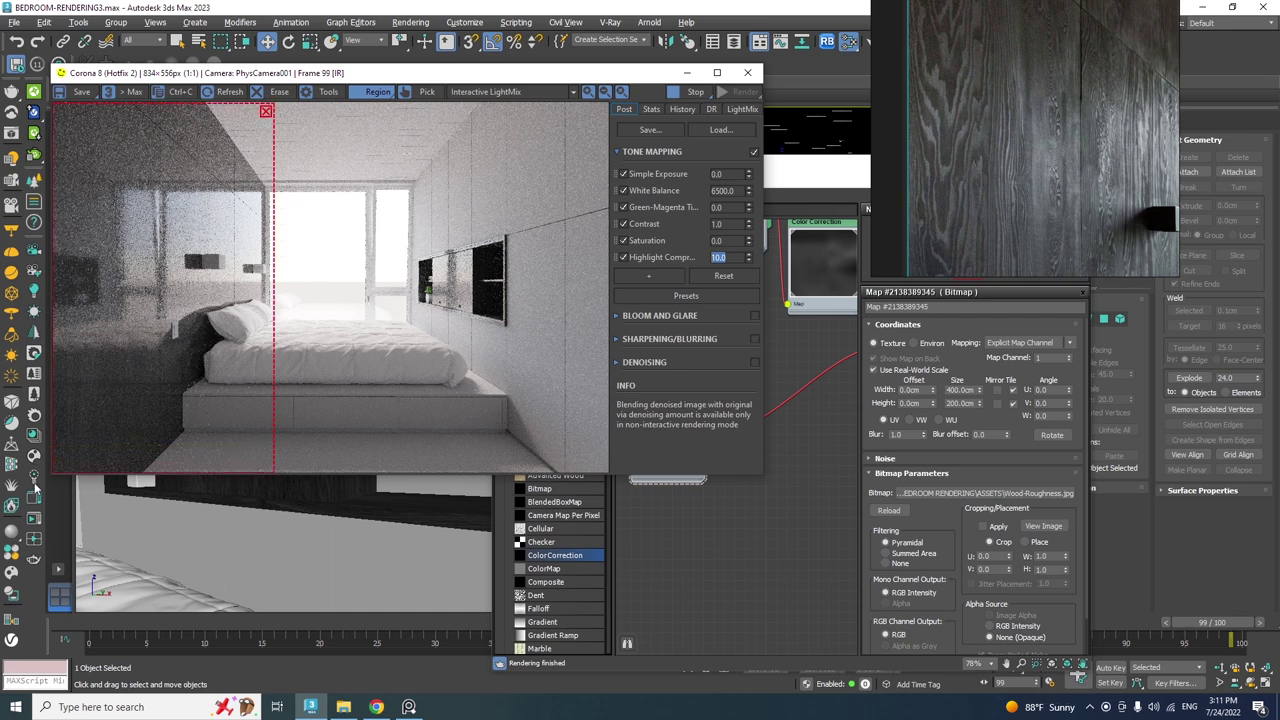
left_click(767, 566)
Insert an Output map between the Wood-Roughness bitmap and the material's base roughness.
left_click_drag(666, 397, 672, 406)
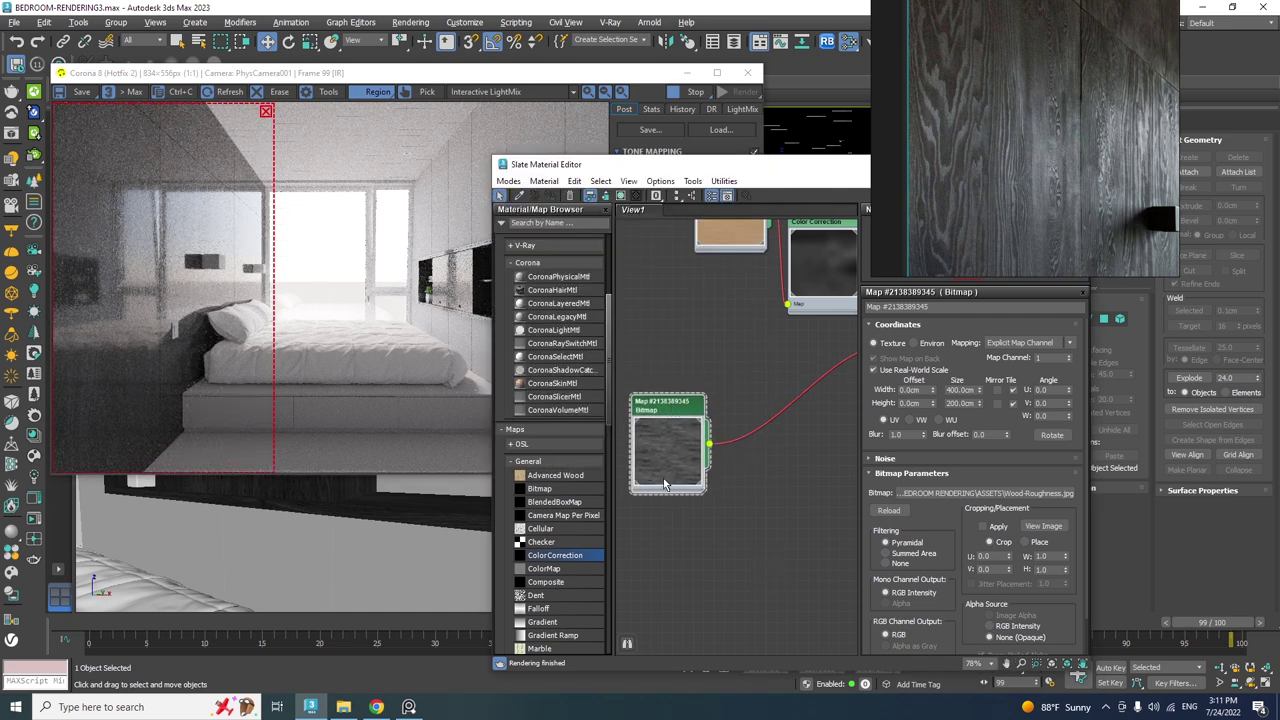
scroll(574, 592, "down", 3)
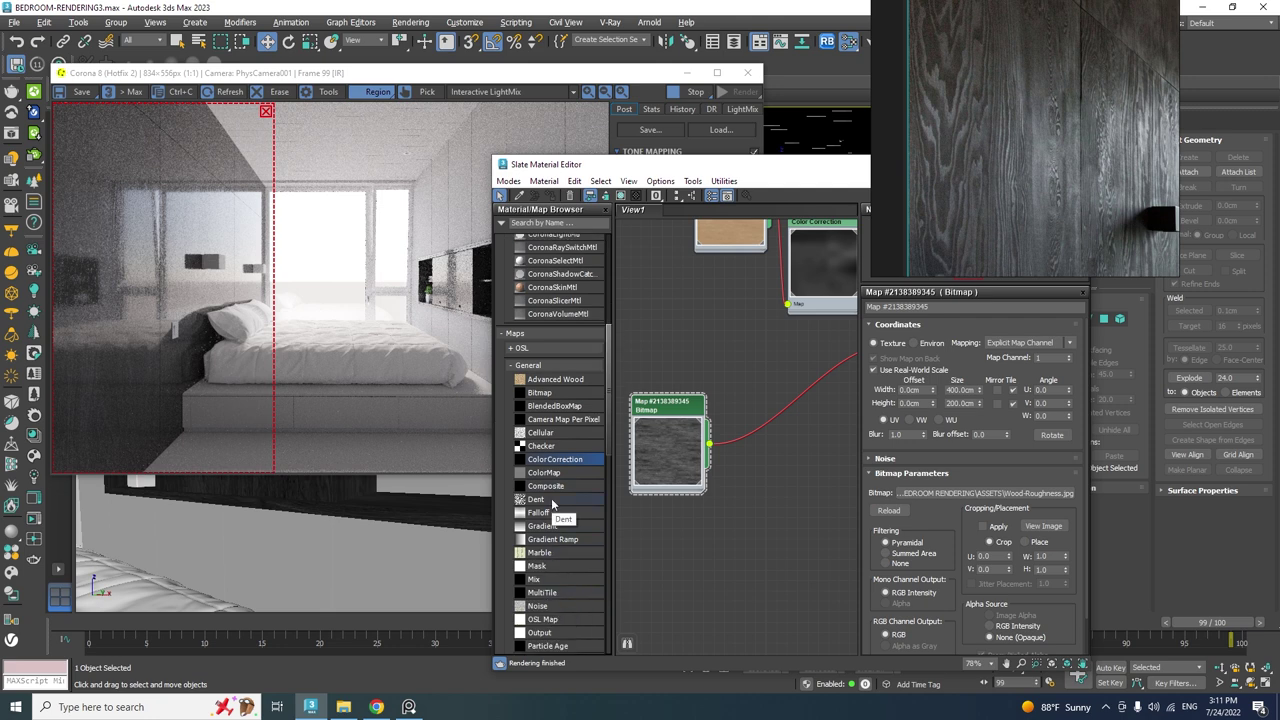
left_click_drag(540, 632, 794, 396)
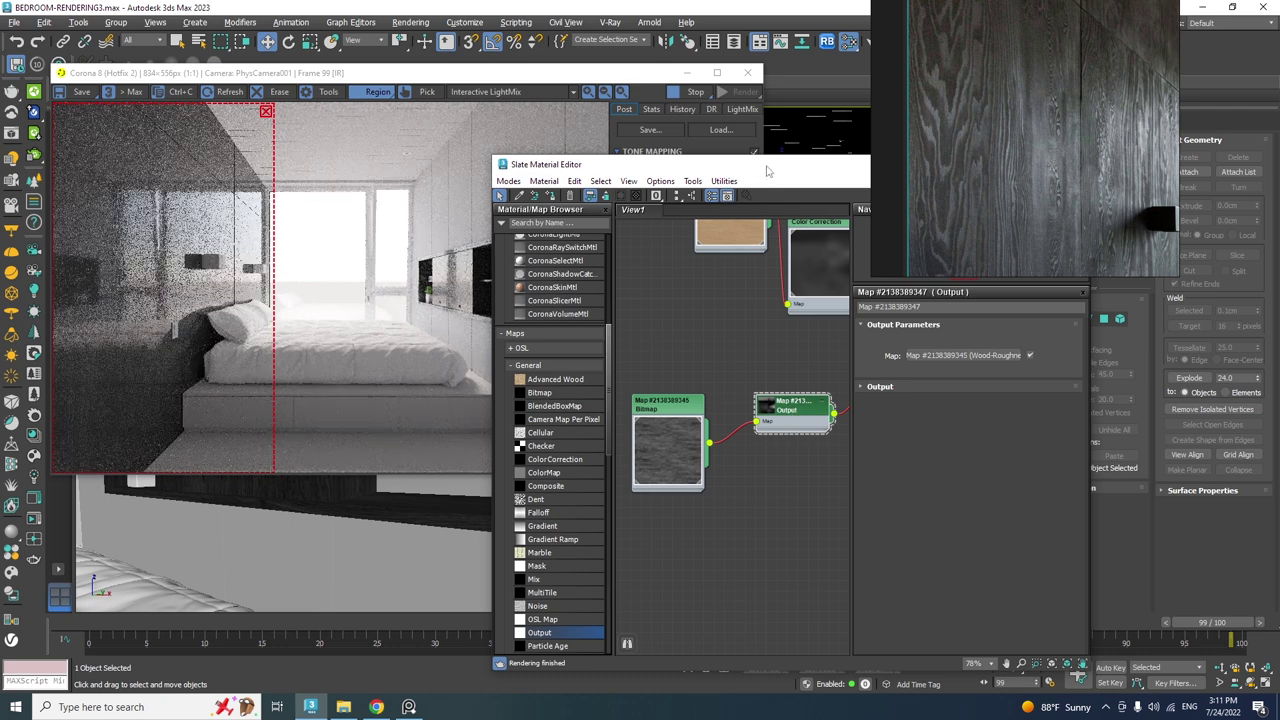
Enable the color map in the Output map's settings and add a curve point at about 0.447, 0.447.
left_click_drag(767, 171, 687, 190)
left_click(817, 408)
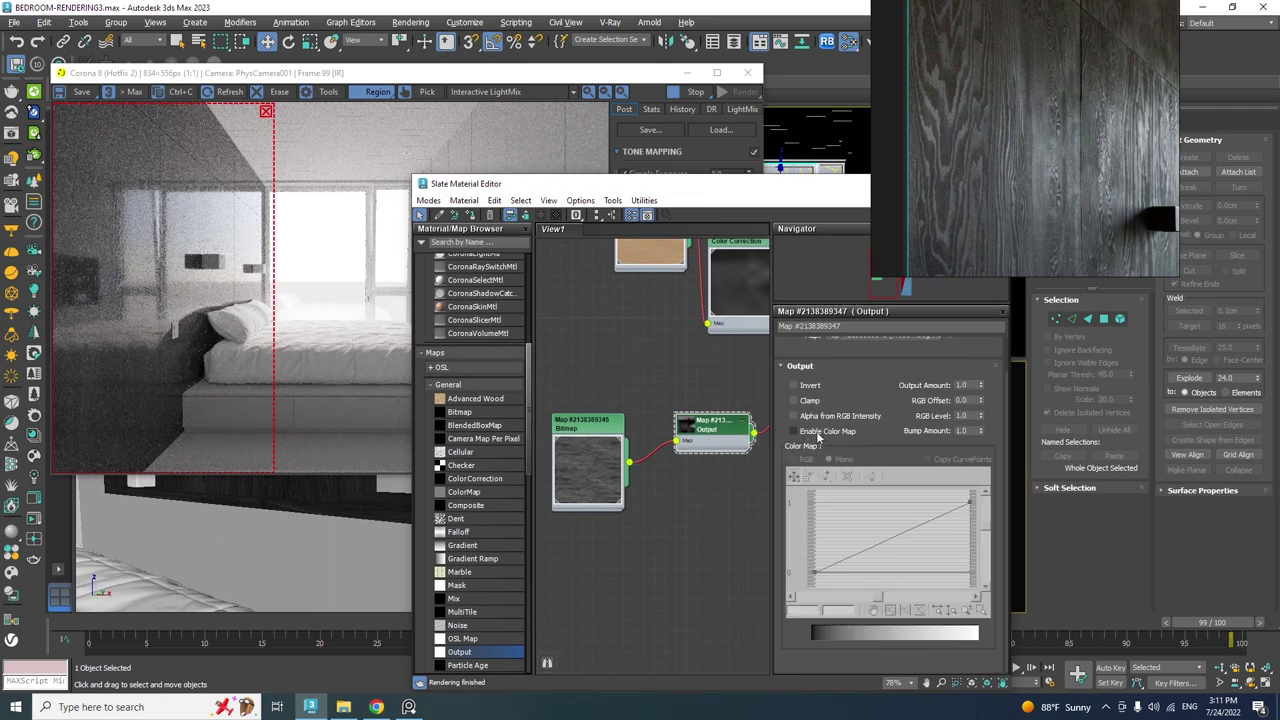
left_click(817, 432)
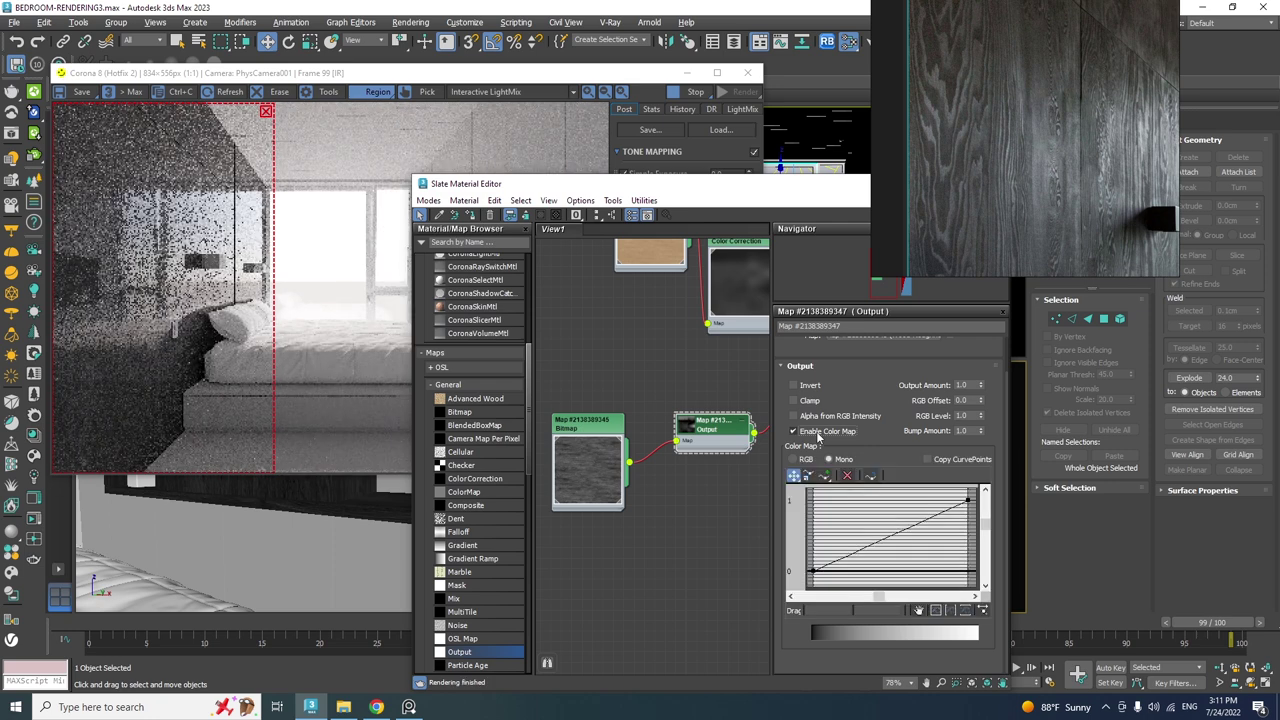
left_click(824, 475)
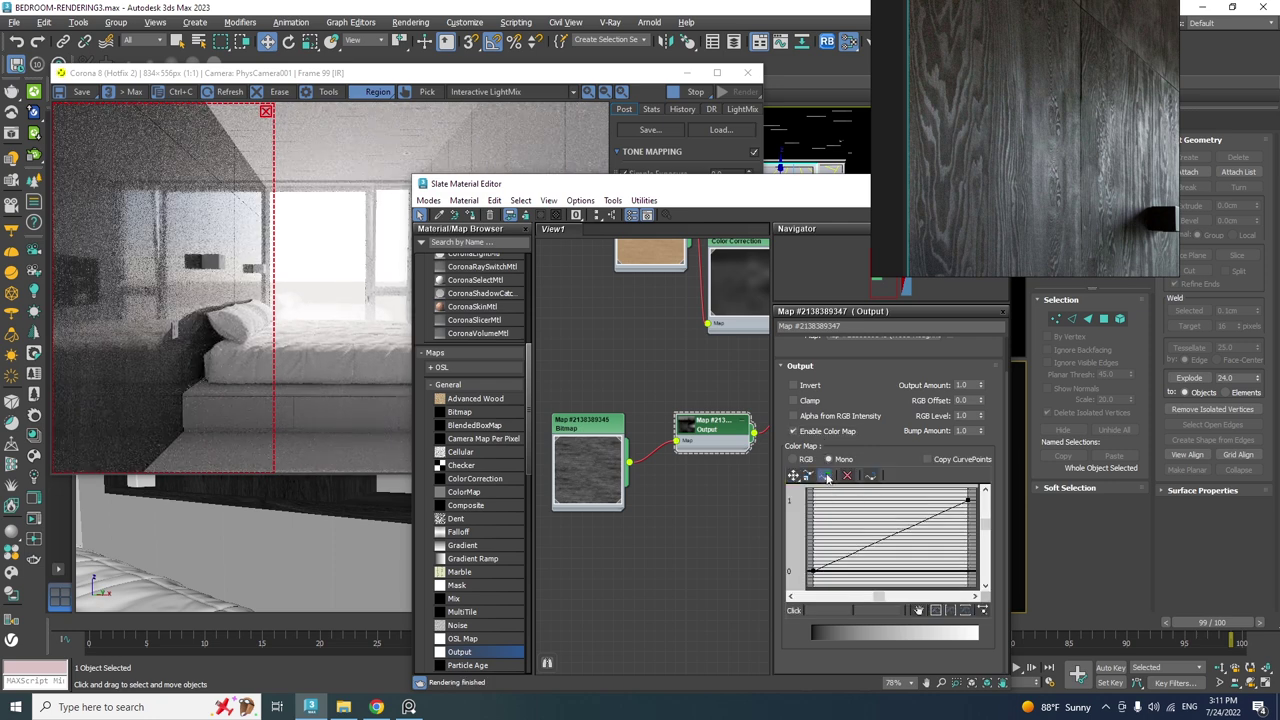
left_click(882, 538)
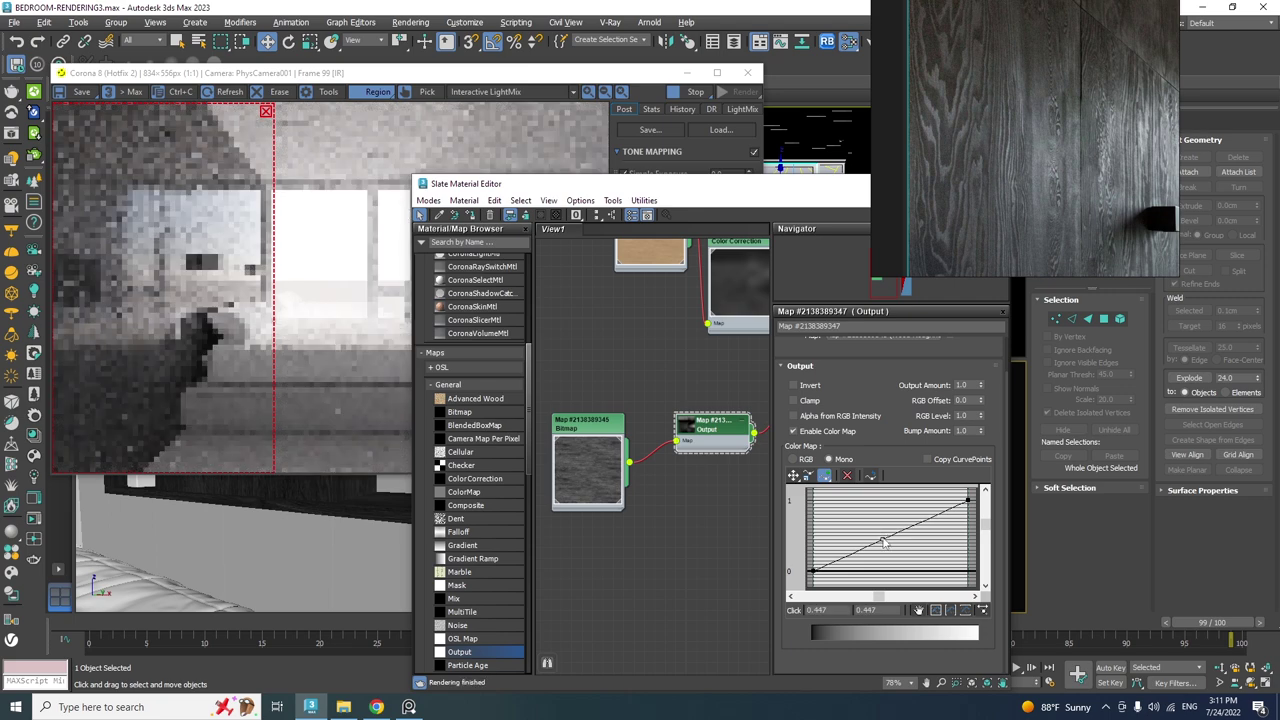
left_click(793, 476)
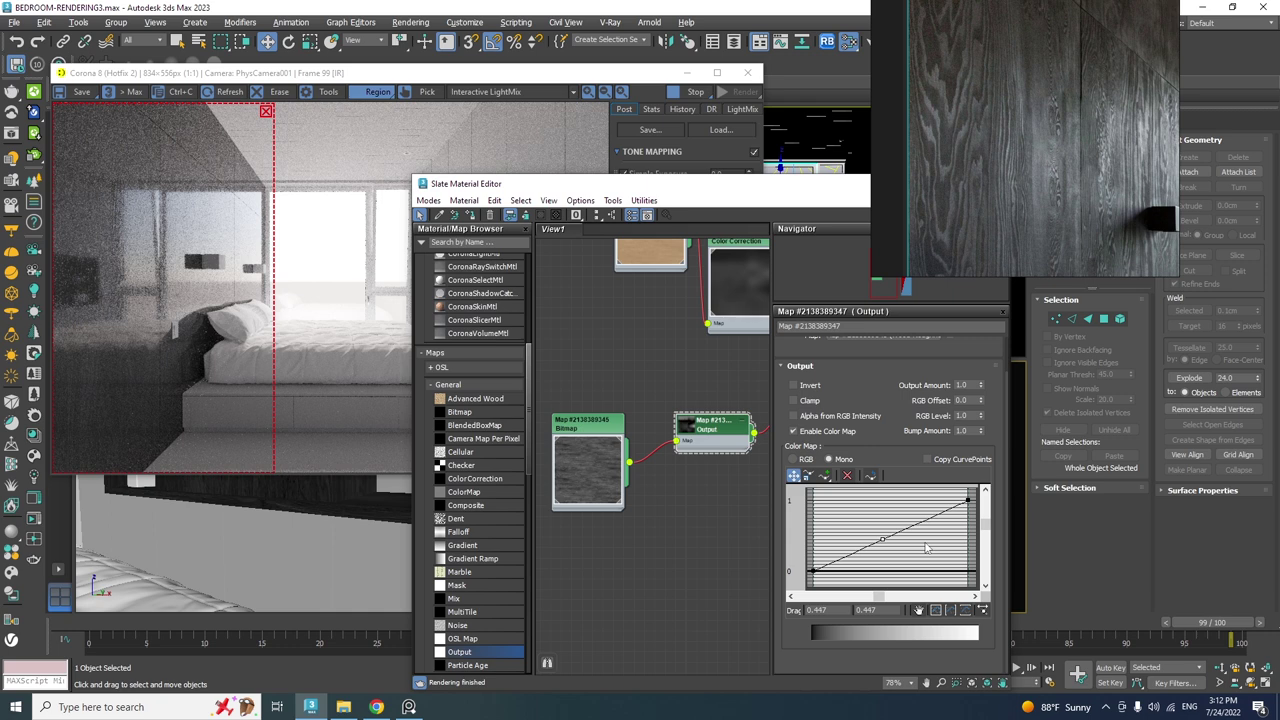
Raise the new curve point to about 0.305, 0.719 and convert it to Bezier-Smooth.
left_click_drag(882, 540, 819, 503)
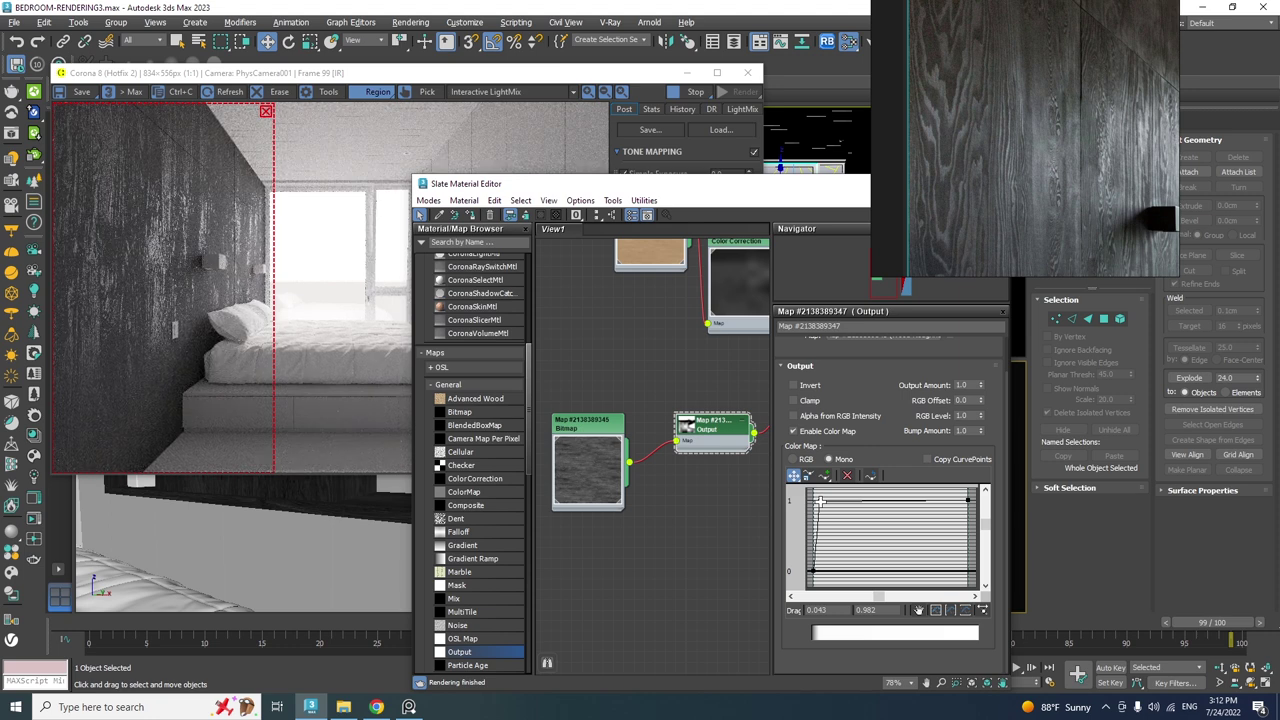
left_click_drag(819, 503, 861, 526)
right_click(861, 526)
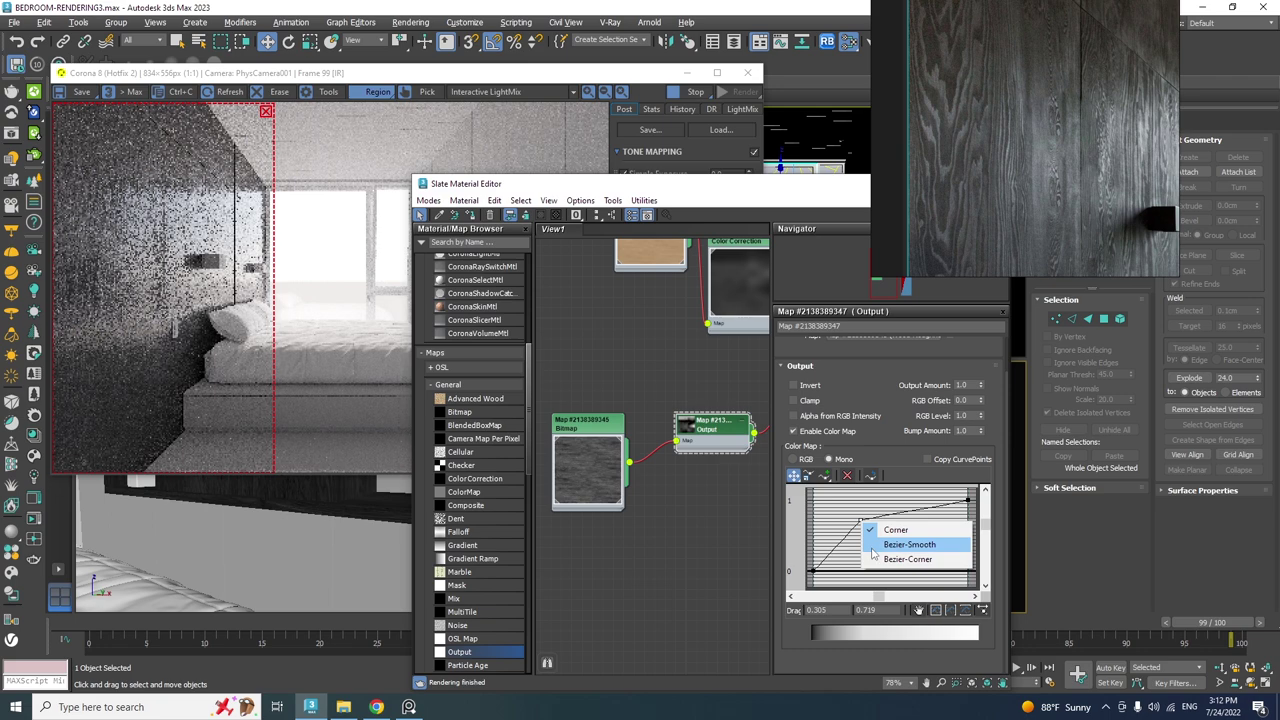
left_click(874, 545)
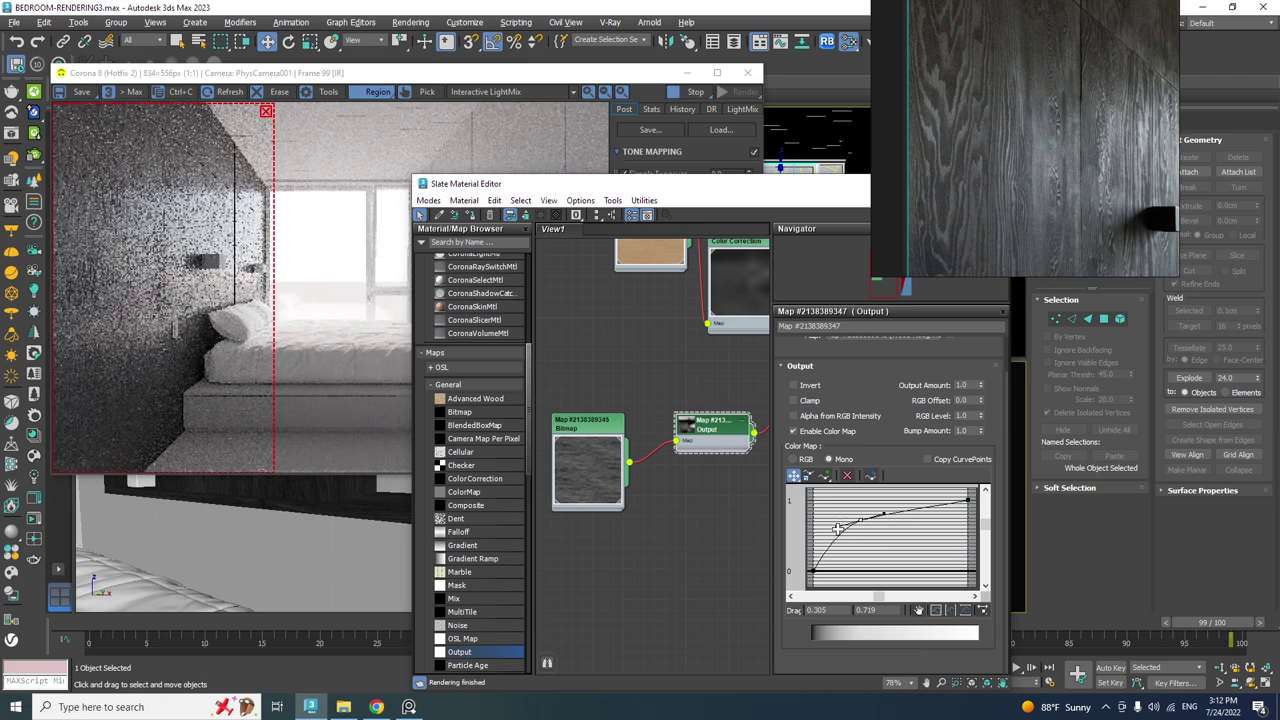
Move the smooth curve point to about 0.138, 0.851 and raise the curve's start point to about 0.282.
mouse_move(838, 529)
left_mouse_down()
mouse_move(866, 522)
mouse_move(845, 515)
left_mouse_up()
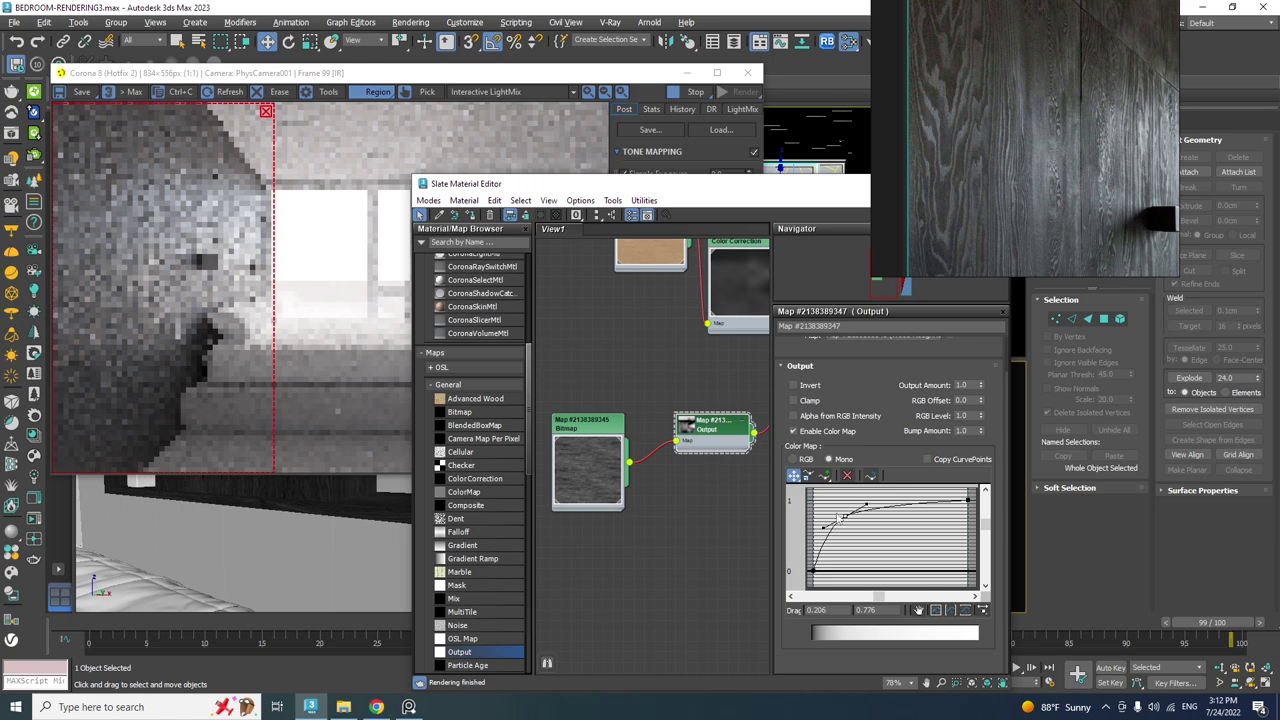
left_click_drag(845, 516, 834, 510)
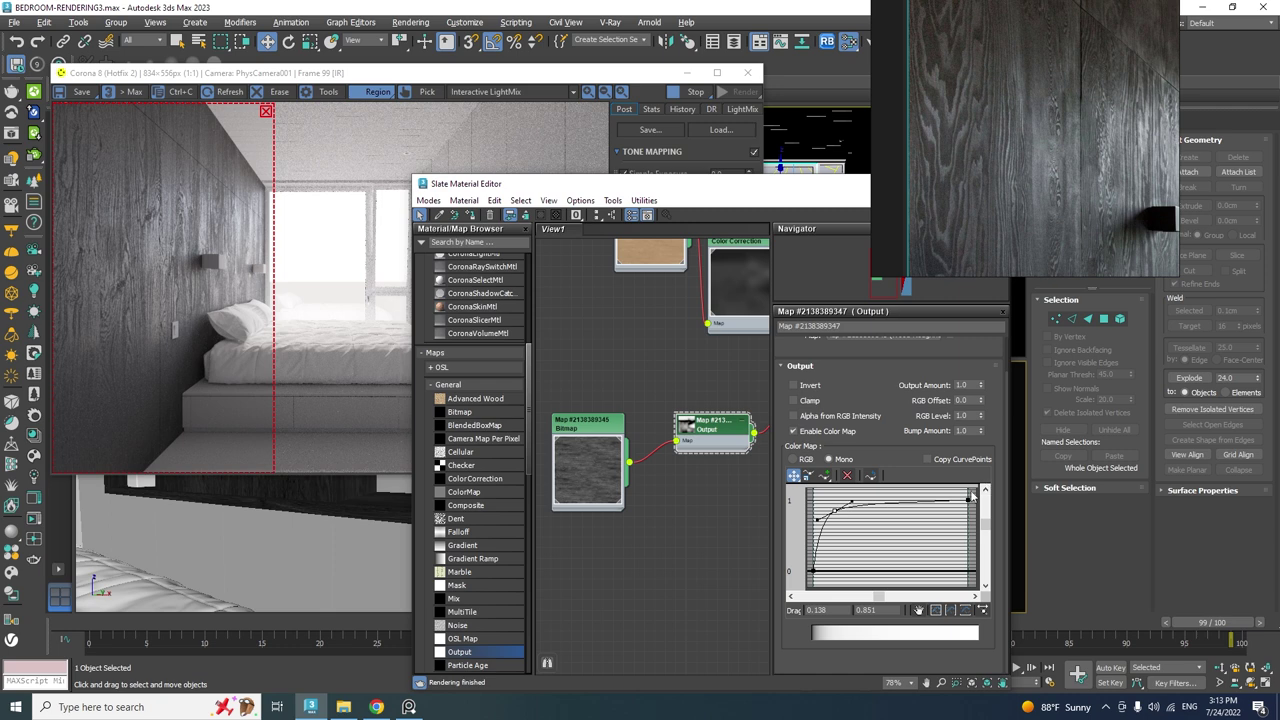
left_click_drag(815, 573, 815, 552)
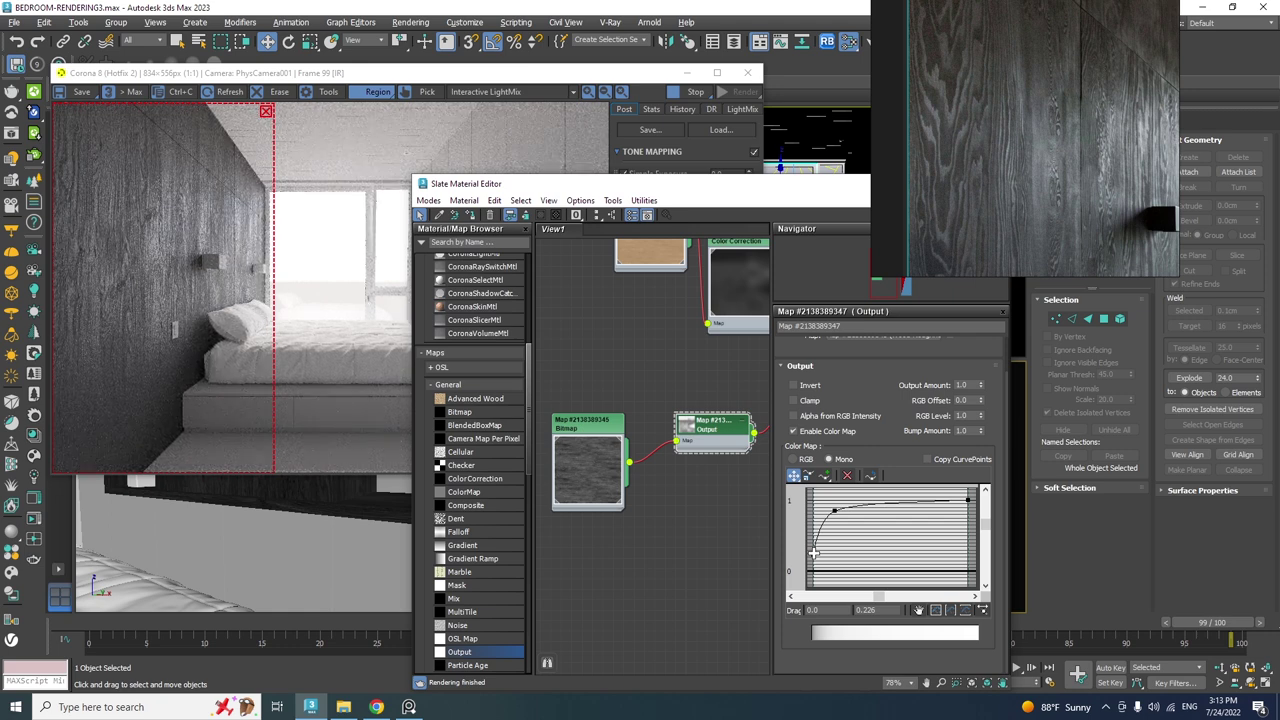
left_click_drag(815, 552, 814, 548)
Examine the rendered wall's wood grain up close and compare its reflections with the reference photo placed beside it.
scroll(174, 269, "up", 1)
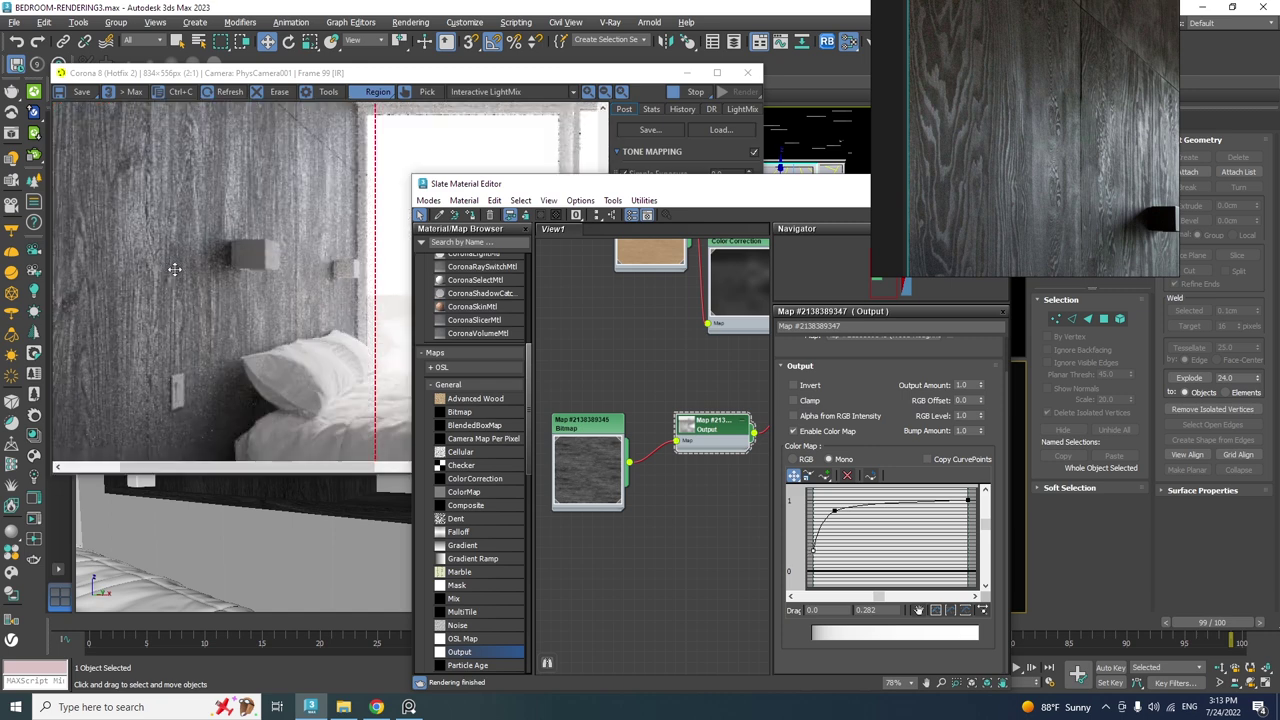
middle_click_drag(204, 279, 263, 303)
left_click_drag(263, 302, 418, 353)
left_click_drag(969, 178, 501, 289)
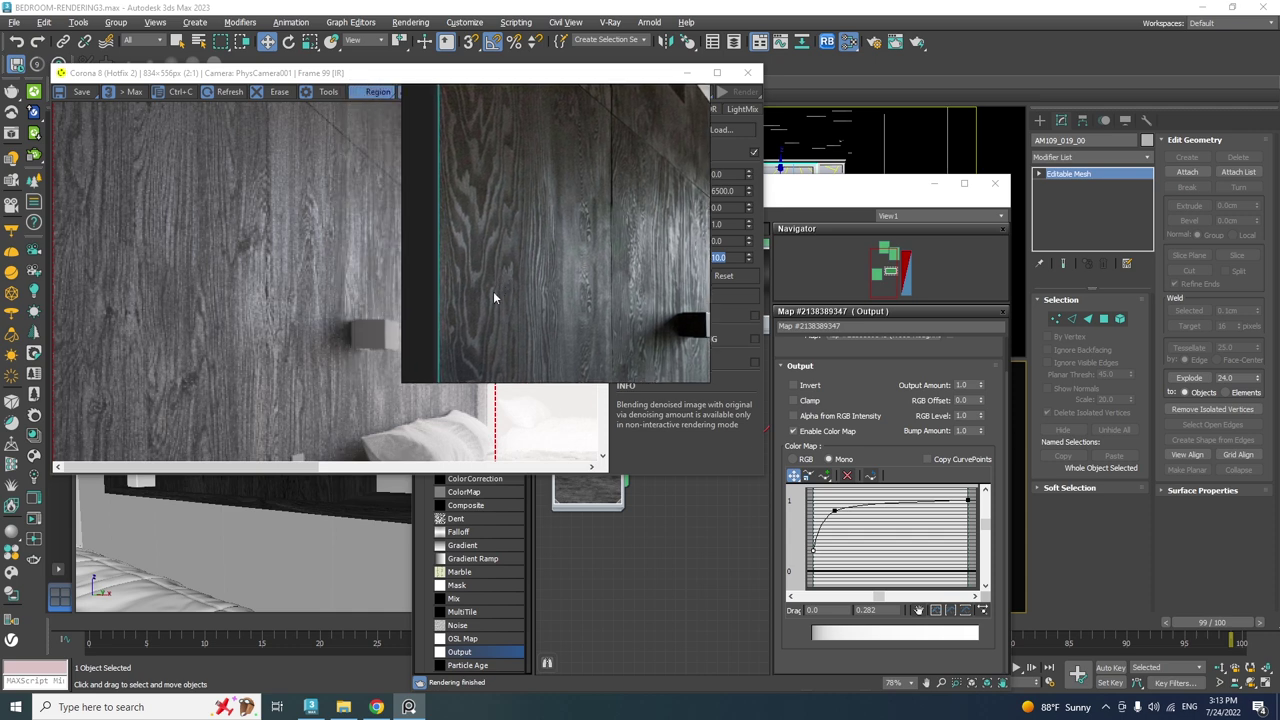
left_click_drag(494, 292, 1048, 317)
left_click(679, 540)
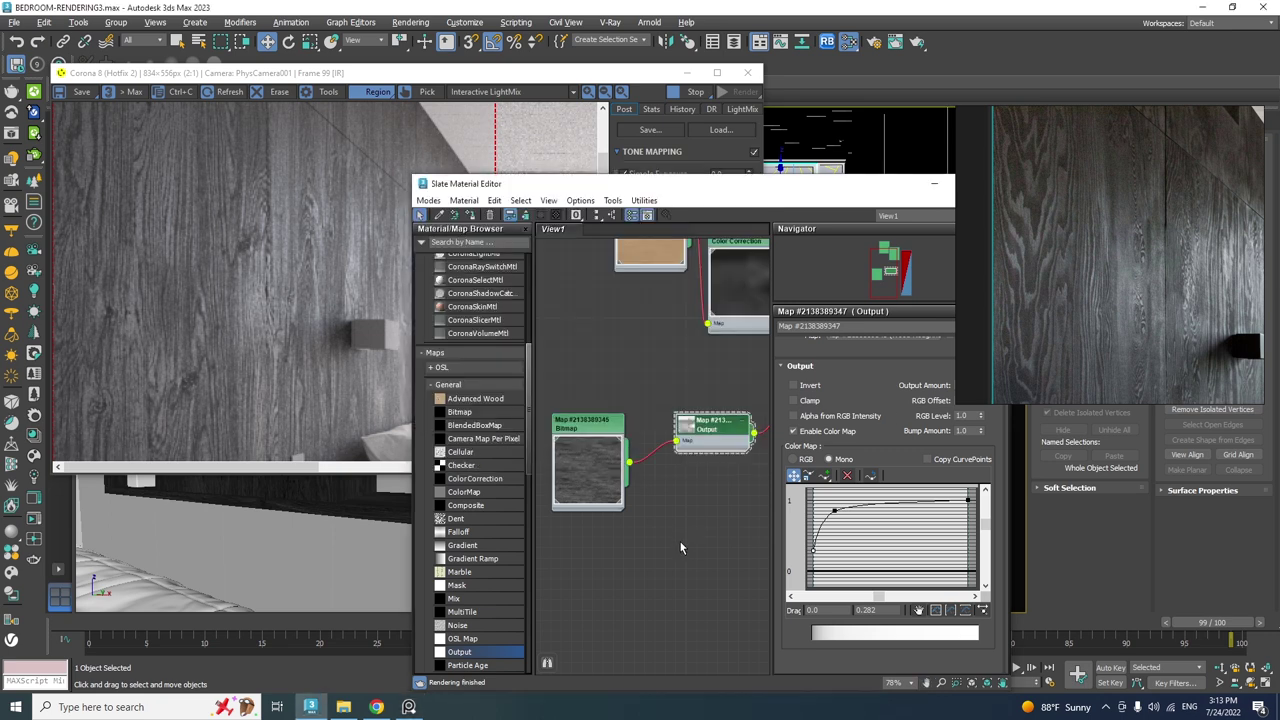
Connect the Wood-Roughness bitmap directly to the dark wood material's Base bump input.
middle_click_drag(686, 311, 627, 388)
scroll(628, 388, "down", 2)
middle_click_drag(706, 439, 673, 375)
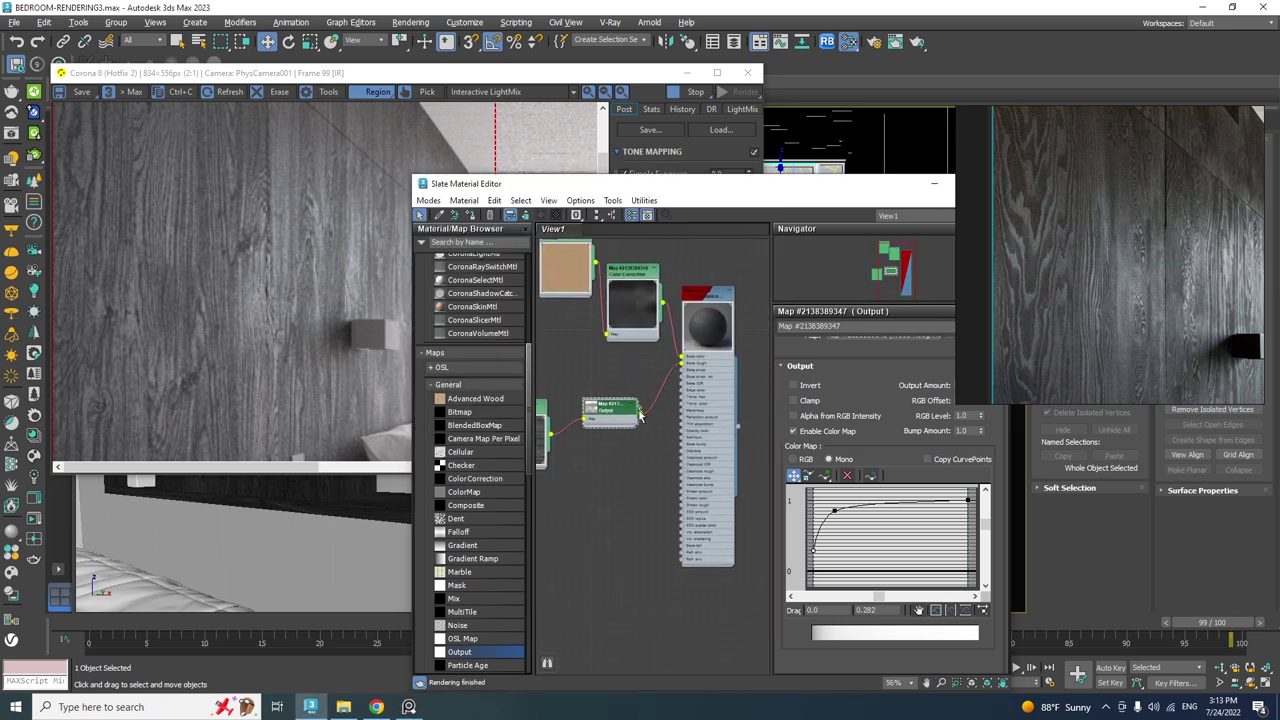
left_click_drag(641, 417, 633, 432)
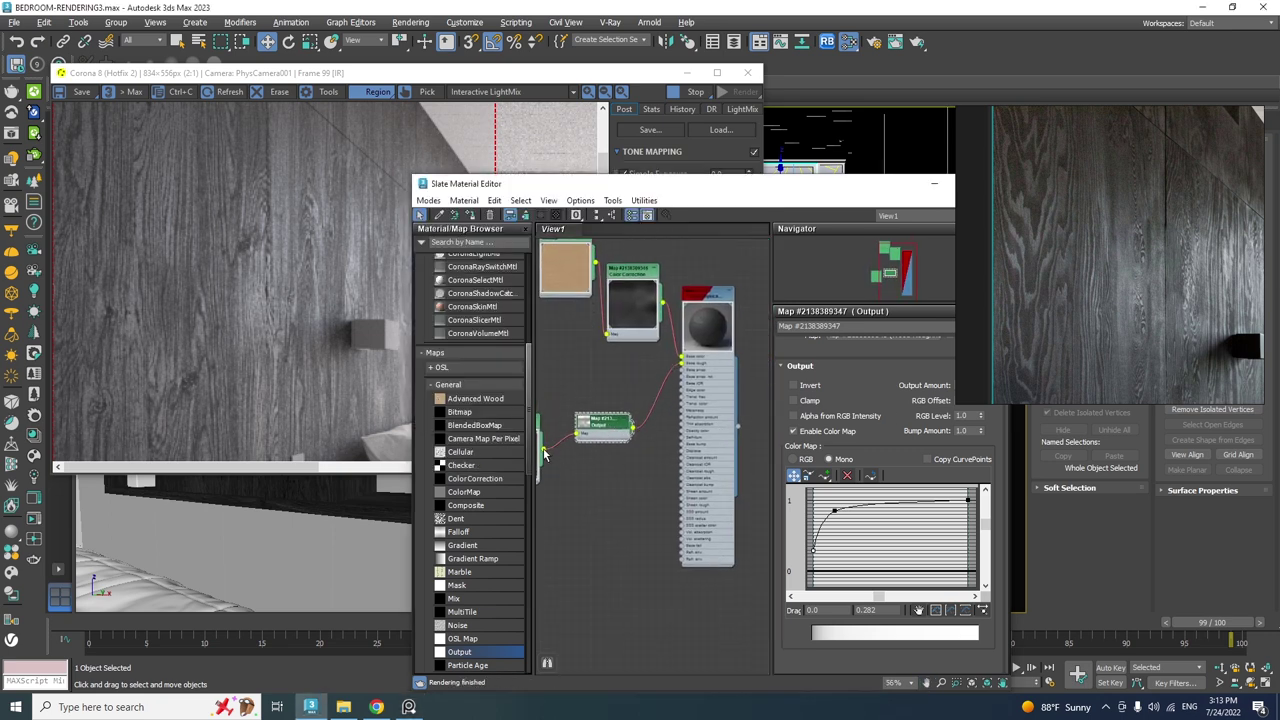
left_click_drag(545, 455, 693, 340)
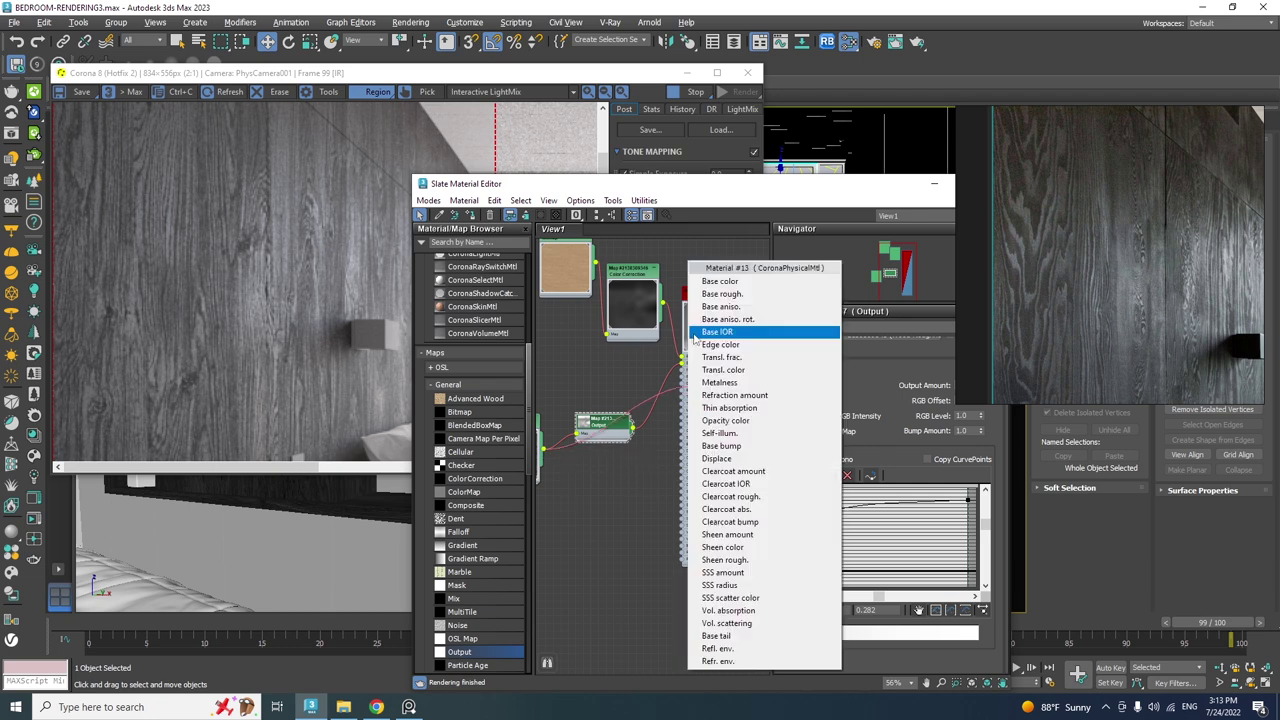
left_click(736, 446)
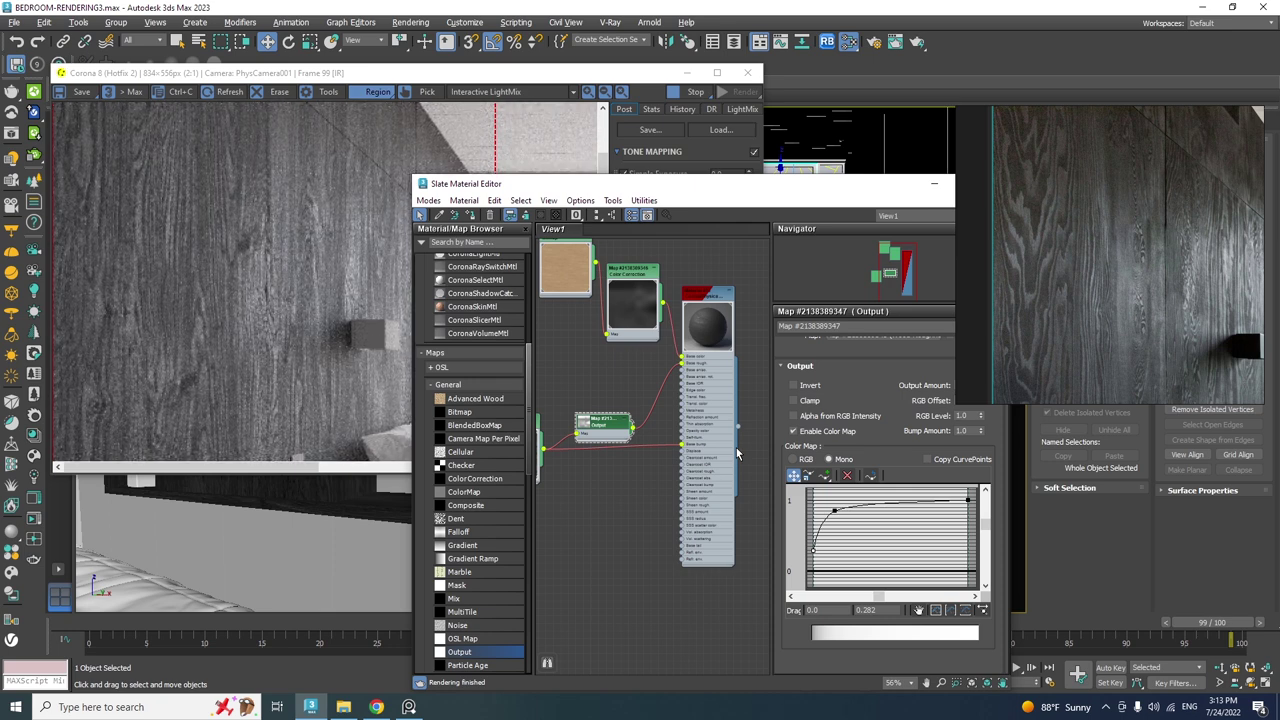
Set the base layer bump of the dark wood CoronaPhysicalMtl to 0.5.
middle_click_drag(732, 450, 704, 455)
double_click(682, 404)
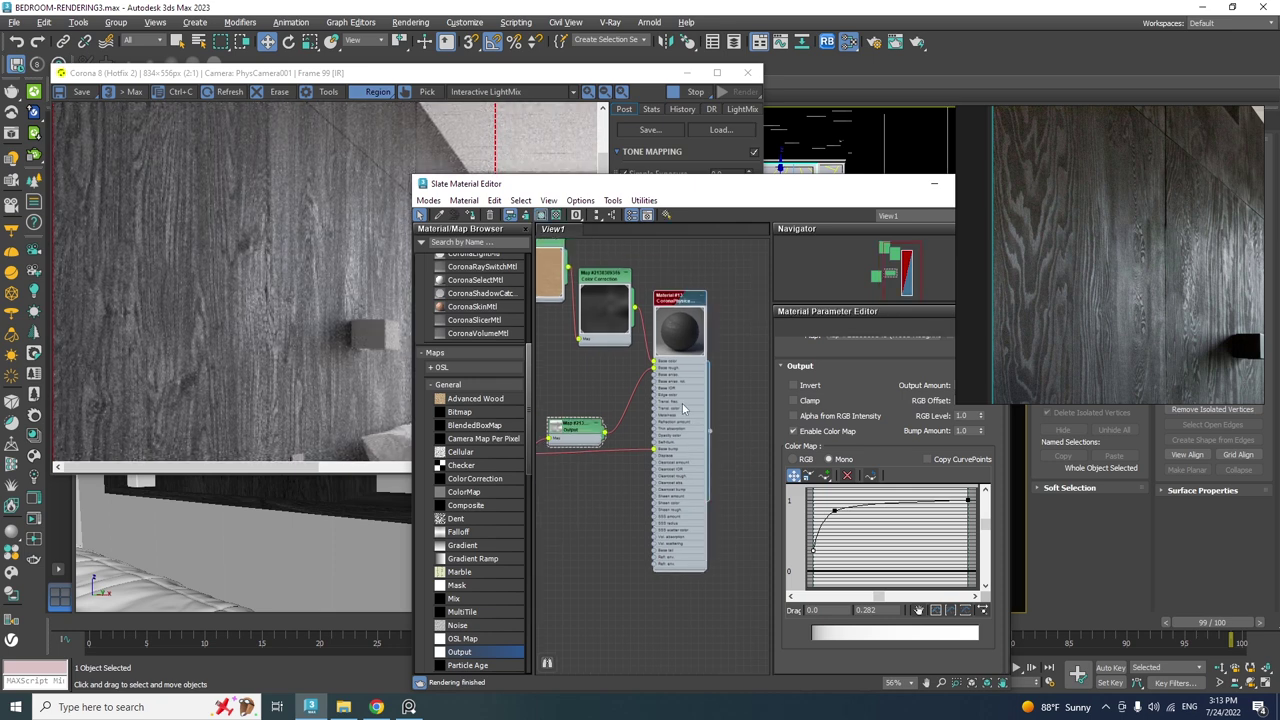
double_click(682, 403)
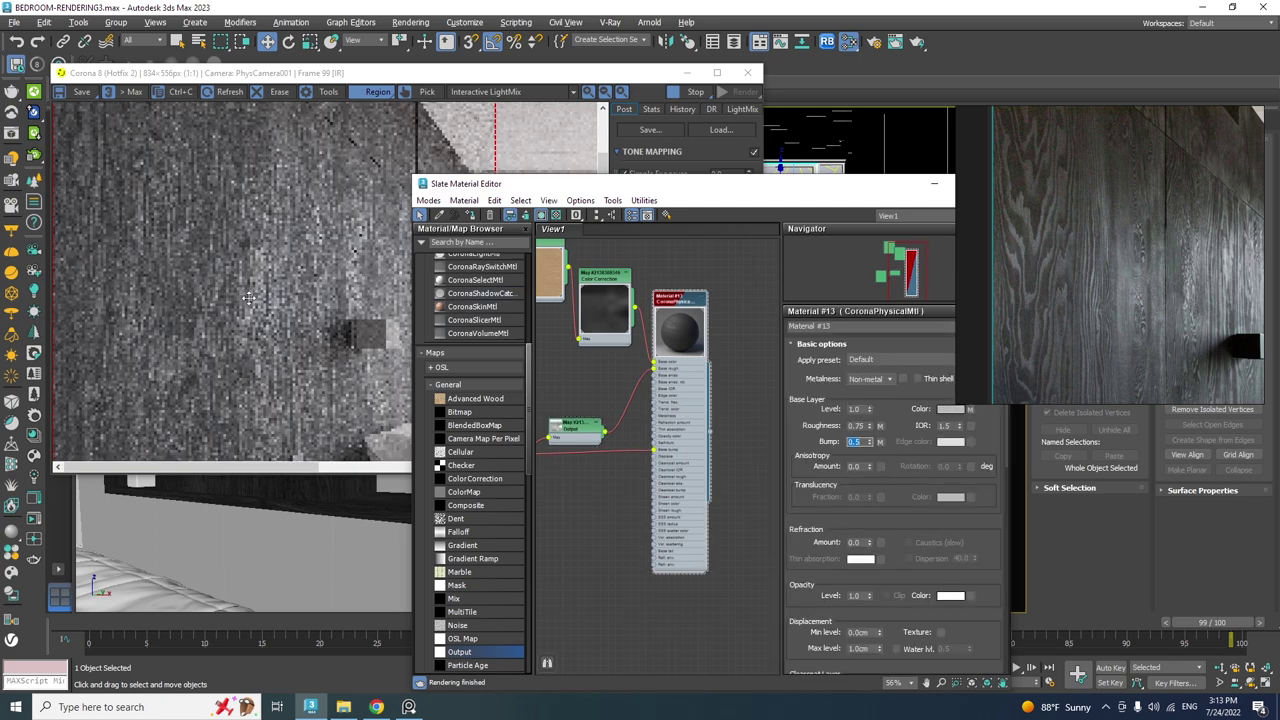
scroll(247, 297, "down", 1)
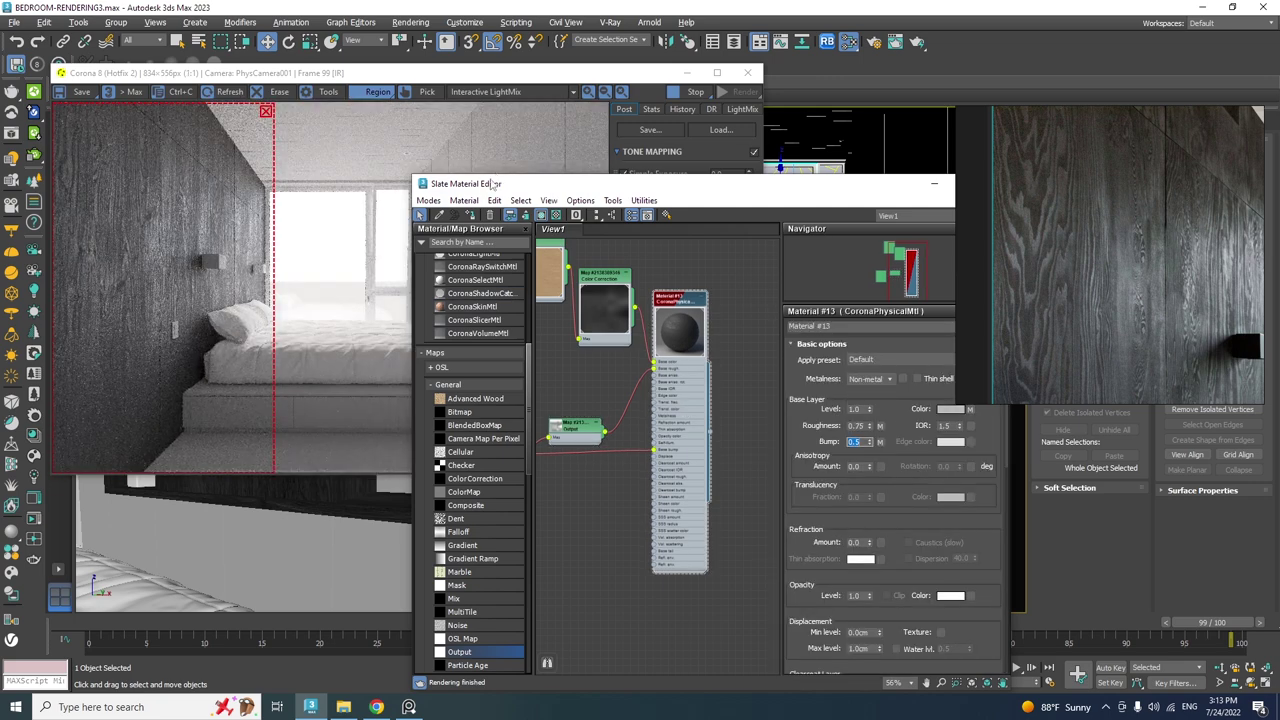
Rearrange the editor and render windows, maximize the camera viewport and turn on 2D Pan Zoom Mode for it.
left_click_drag(492, 184, 882, 215)
left_click_drag(494, 75, 483, 24)
middle_click(638, 465)
key("alt+w")
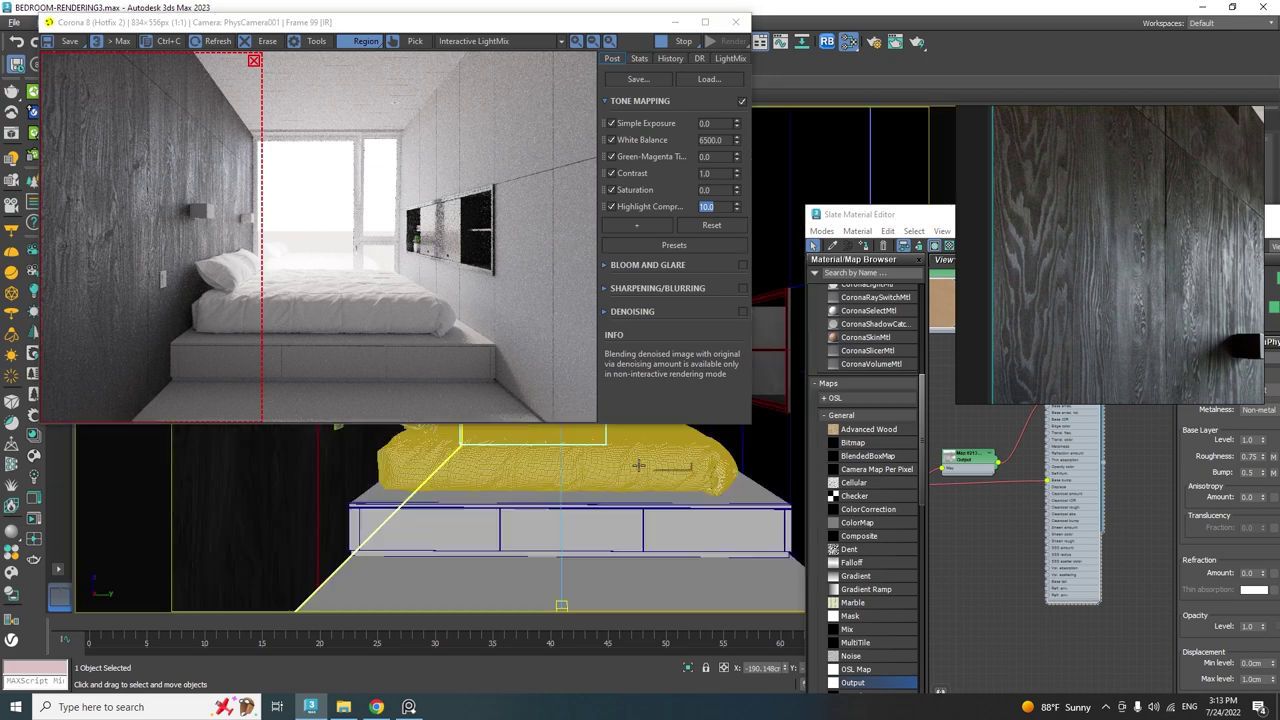
left_click_drag(388, 22, 564, 51)
left_click(88, 115)
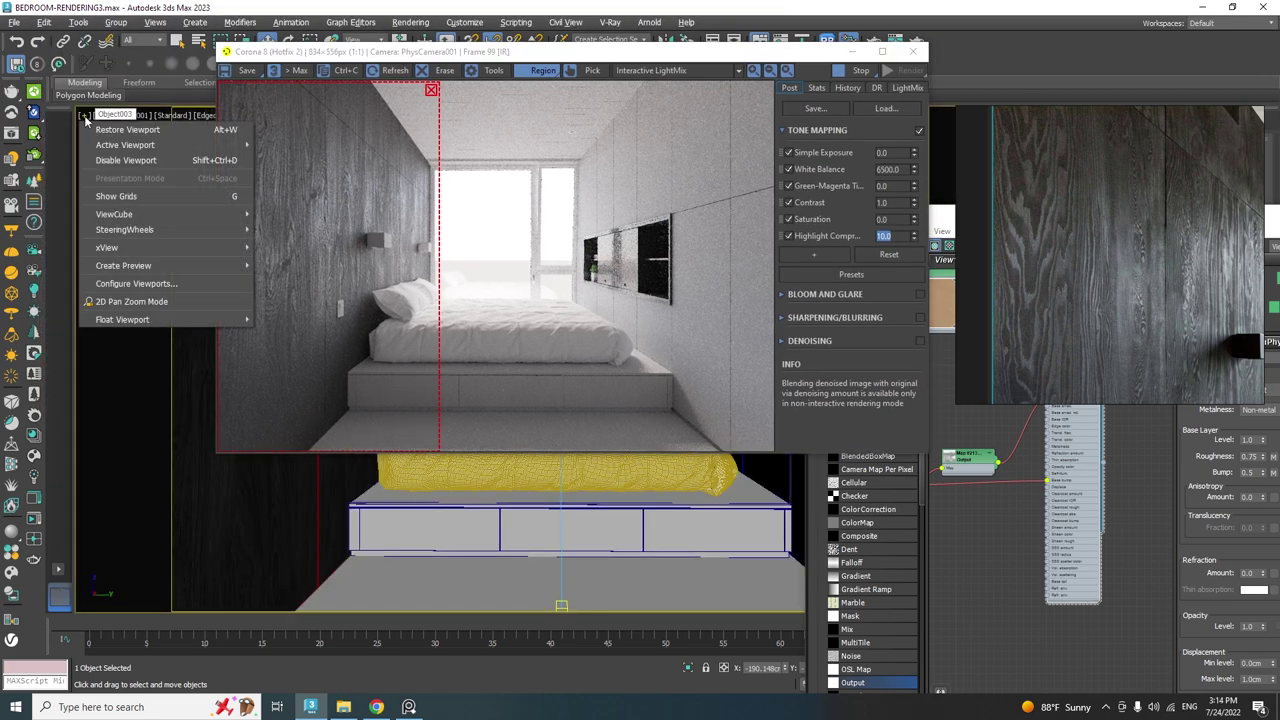
left_click(110, 304)
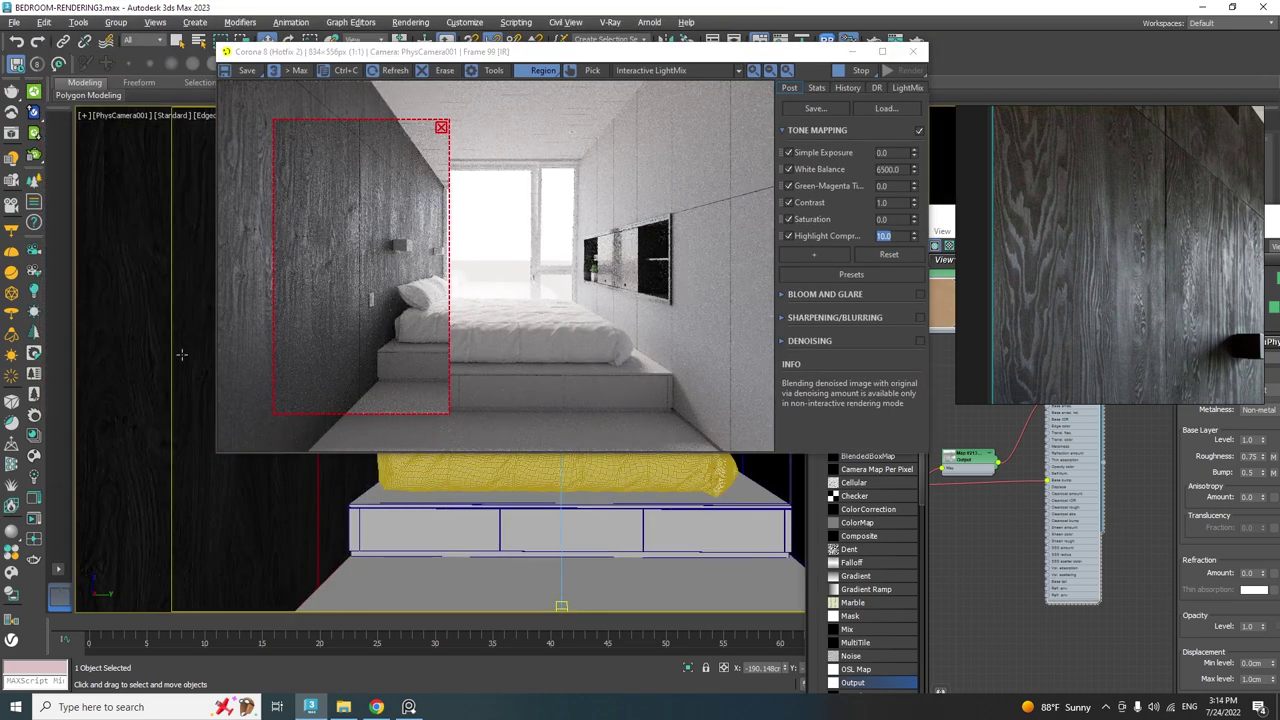
Zoom the camera view in on the dark wall and inspect the rendered wood bump beside the reference photo.
scroll(195, 300, "up", 10)
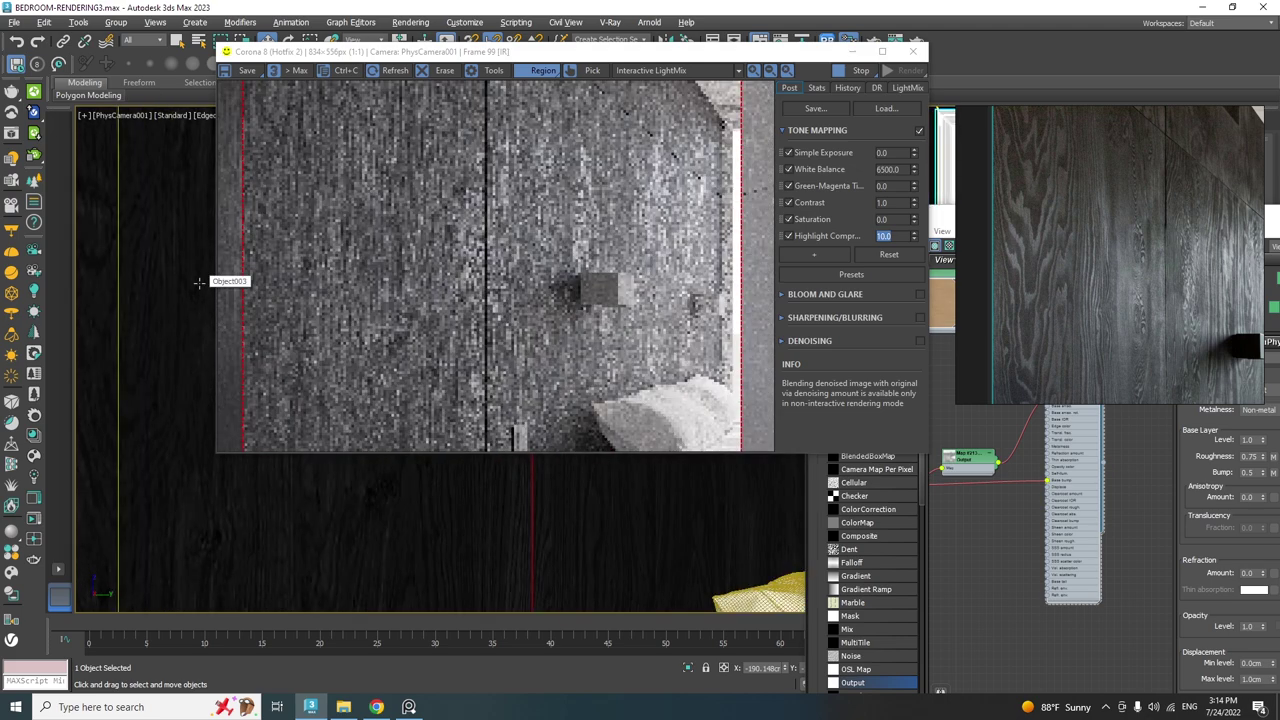
scroll(199, 282, "up", 3)
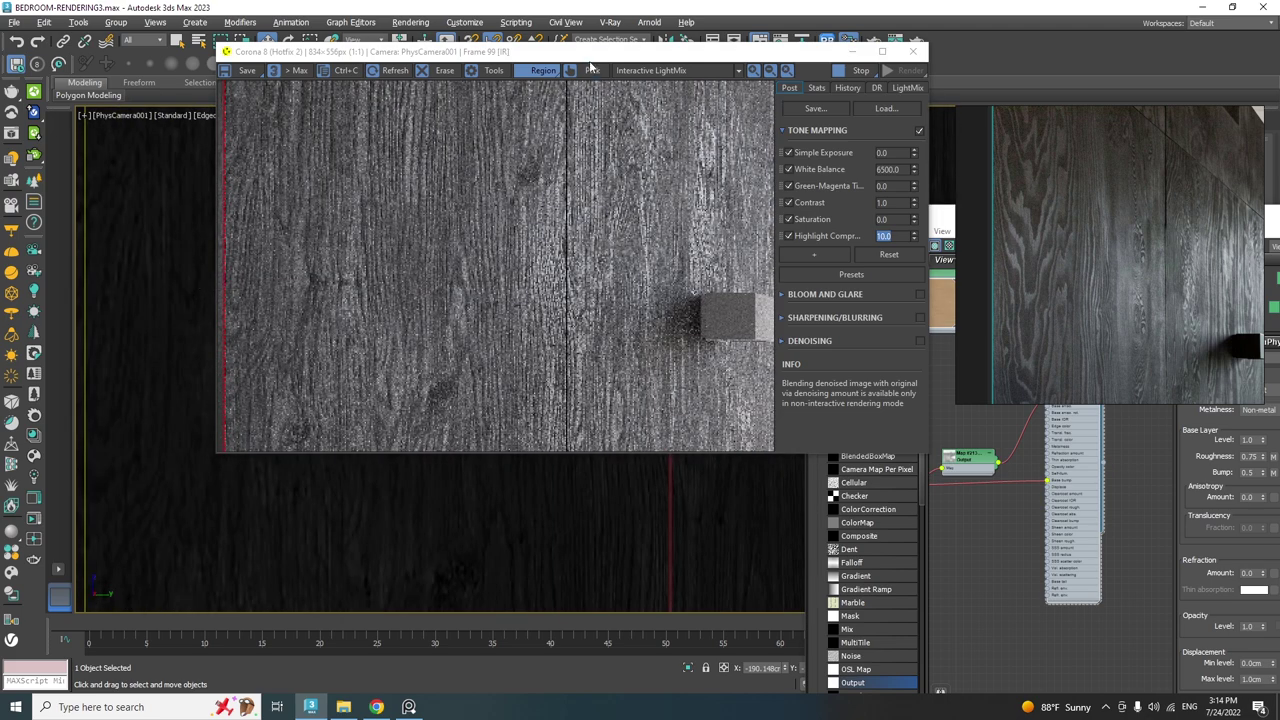
left_click_drag(580, 53, 439, 75)
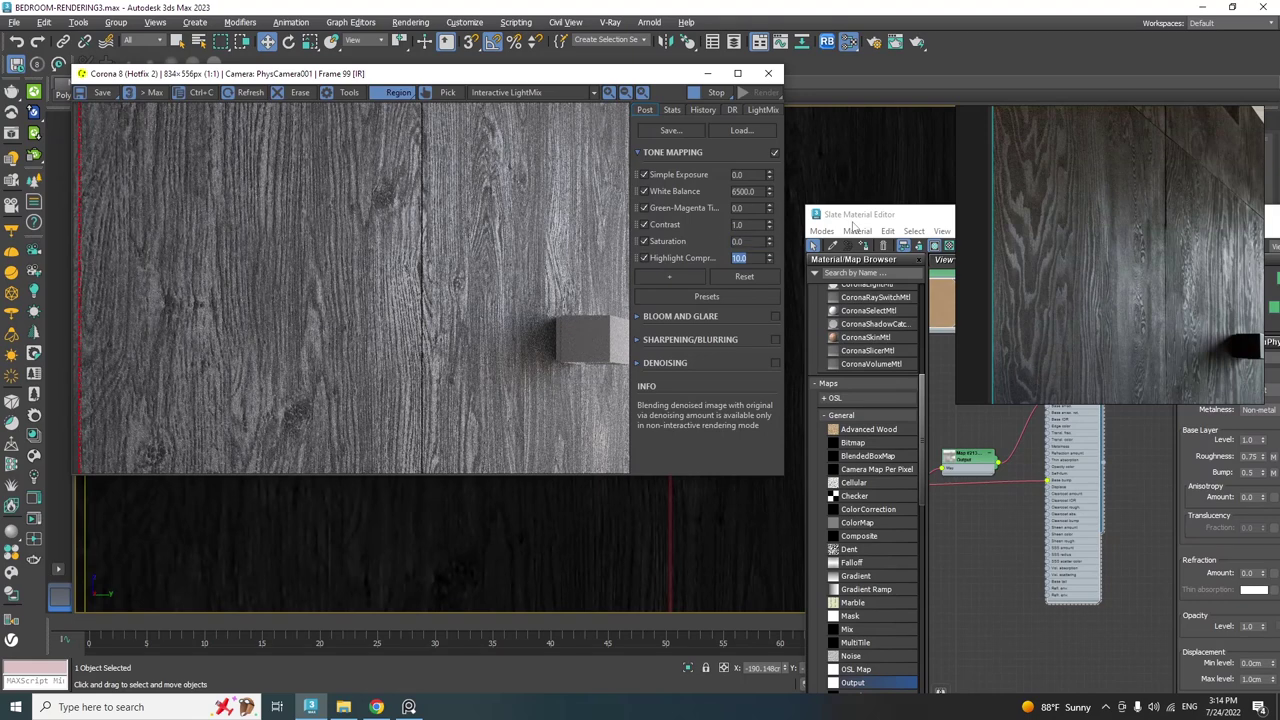
Set the dark wood material's base layer bump to 0.2 and check it in the render of the whole room.
left_click_drag(853, 221, 453, 236)
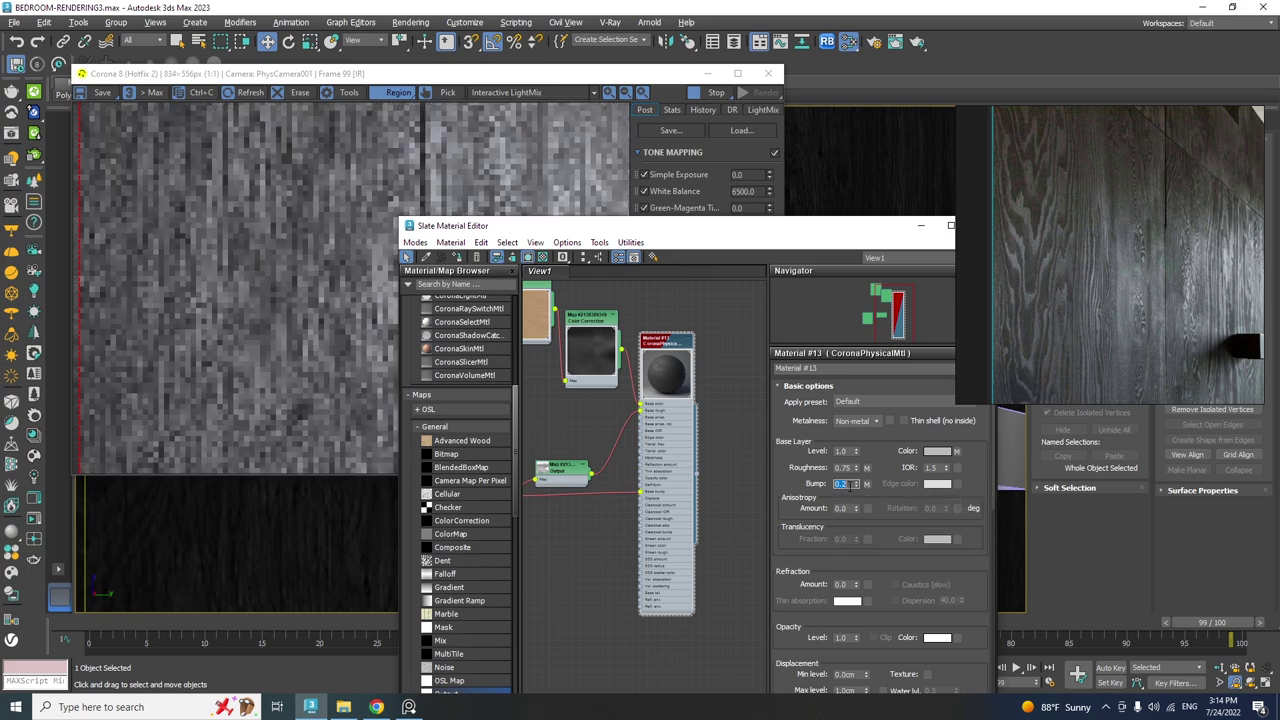
left_click(311, 343)
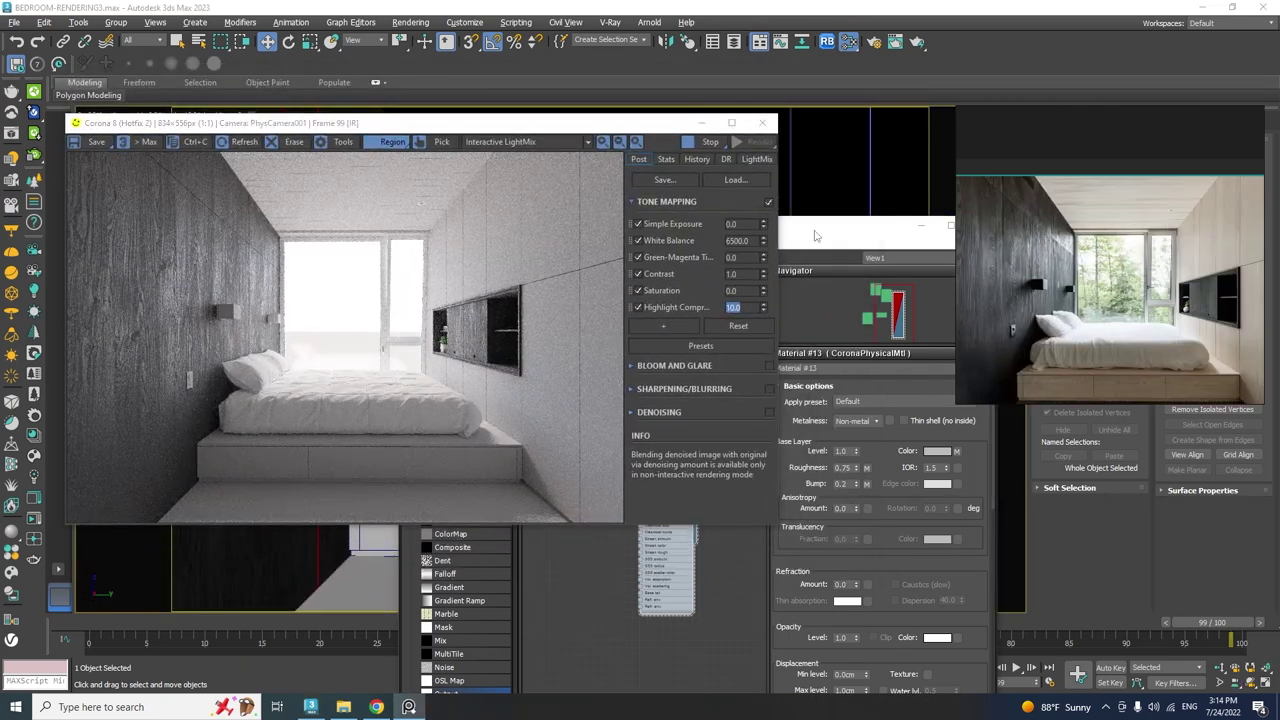
Add a CoronaUvwRandomizer map beside the dark wood material's maps and enable randomizing by Mesh Element.
left_click(815, 236)
left_click_drag(678, 302, 519, 598)
left_click_drag(672, 402, 574, 399)
middle_click_drag(612, 460, 662, 445)
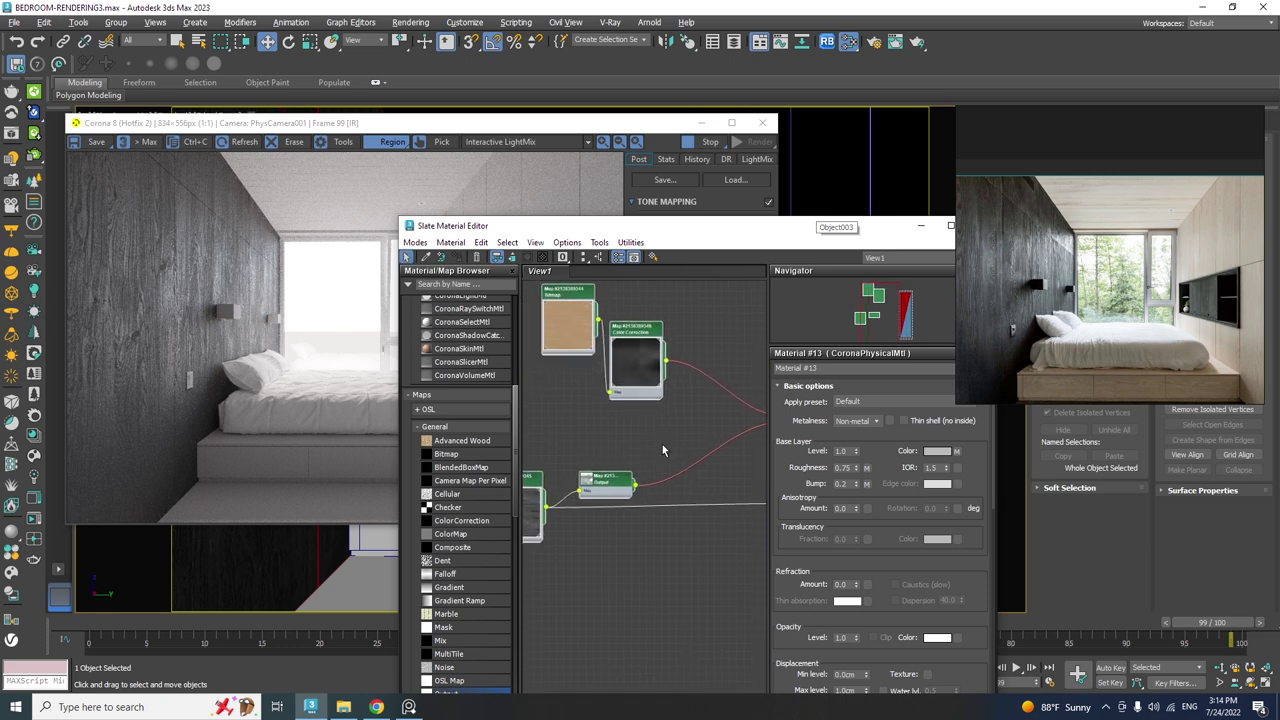
scroll(662, 444, "down", 4)
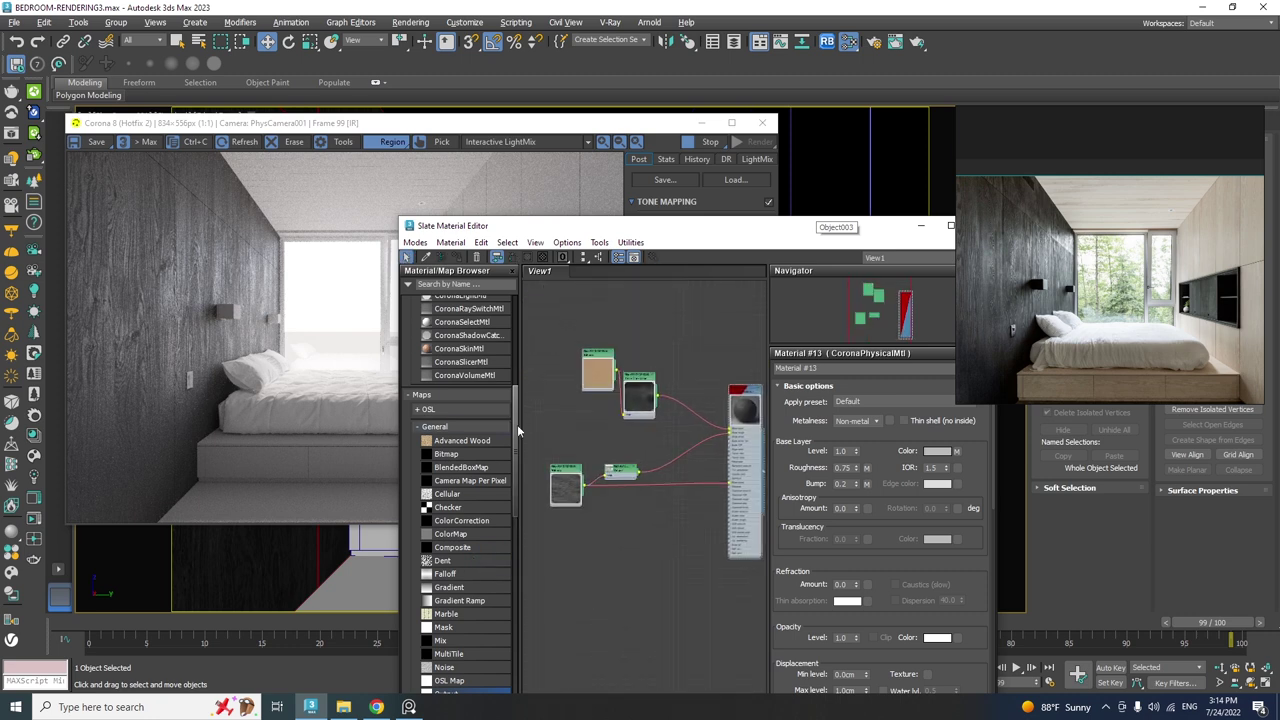
left_click_drag(517, 424, 692, 367)
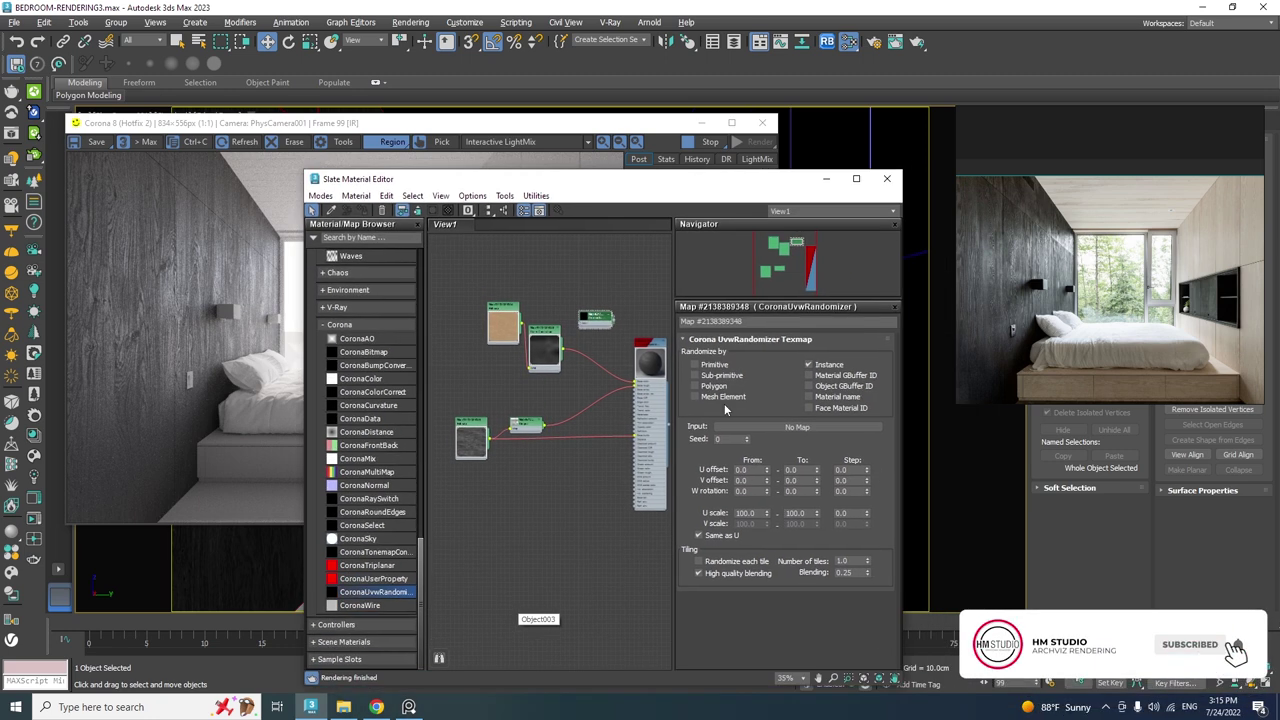
left_click(694, 397)
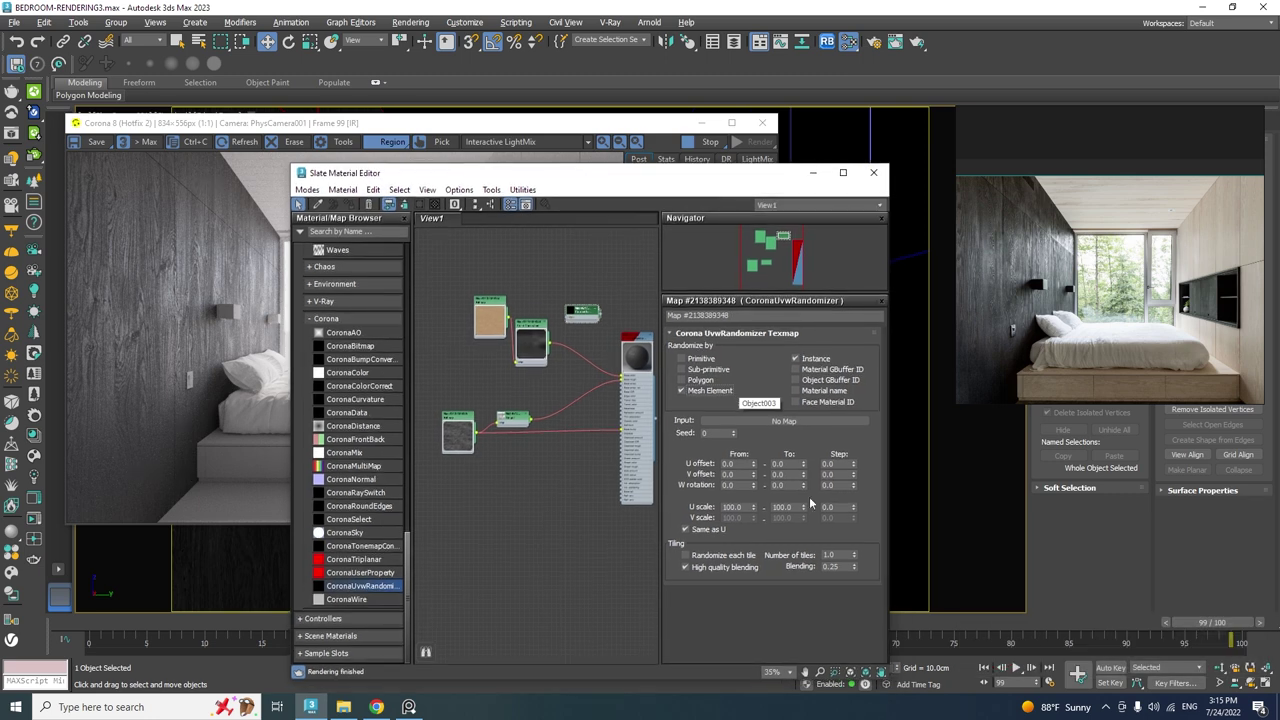
Set the randomizer's upper U and V offsets to 1.0, its upper W rotation to 360 and the W rotation step to 180.
left_click_drag(798, 464, 764, 464)
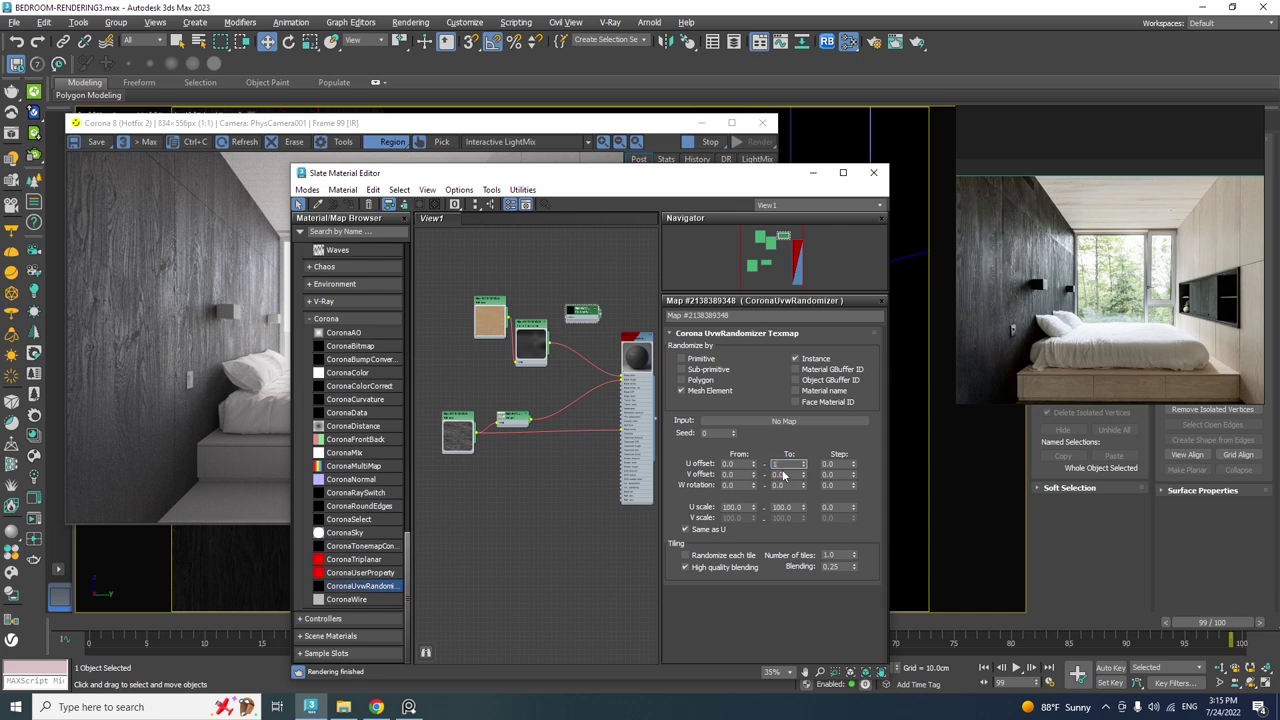
type("1")
key("Tab")
type("1")
key("Return")
double_click(790, 485)
key("Return")
double_click(828, 485)
key("Return")
key("Return")
Copy the UVW randomizer twice and insert one each between the Color Correction, Output and Wood-Roughness maps and the dark wood material.
left_click_drag(580, 313, 568, 457, "shift")
double_click(568, 457)
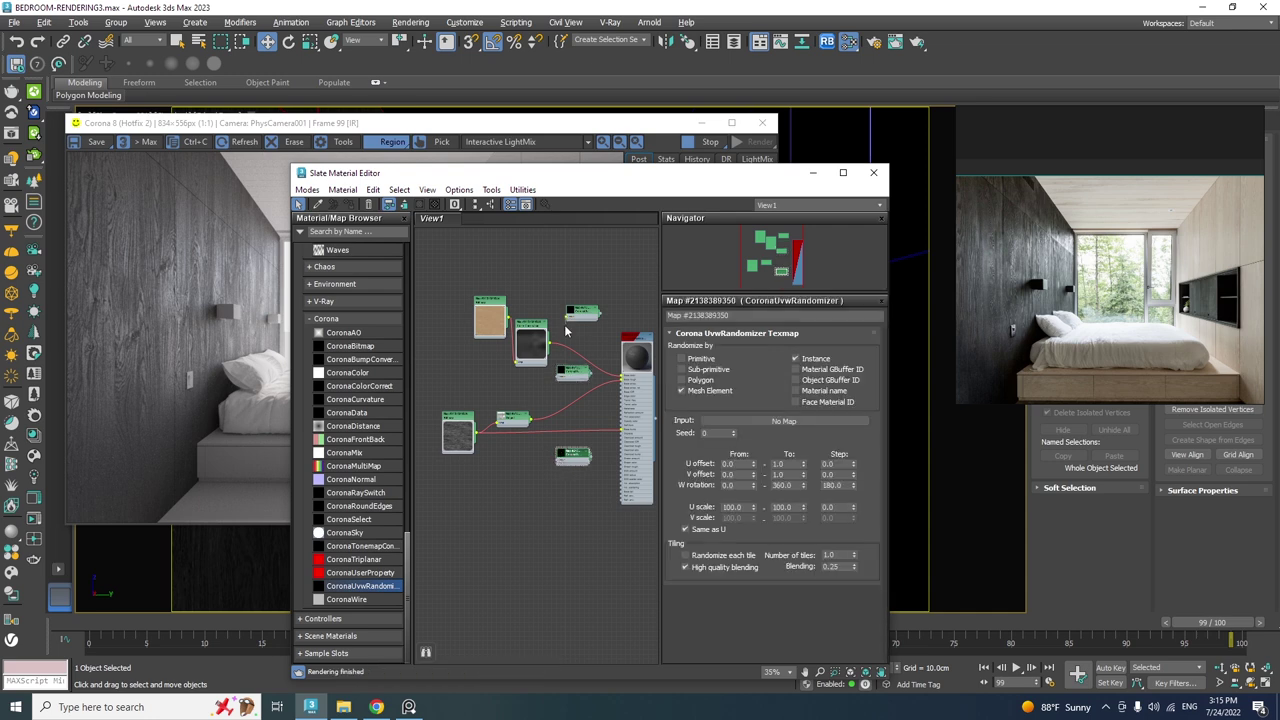
left_click_drag(562, 342, 567, 316)
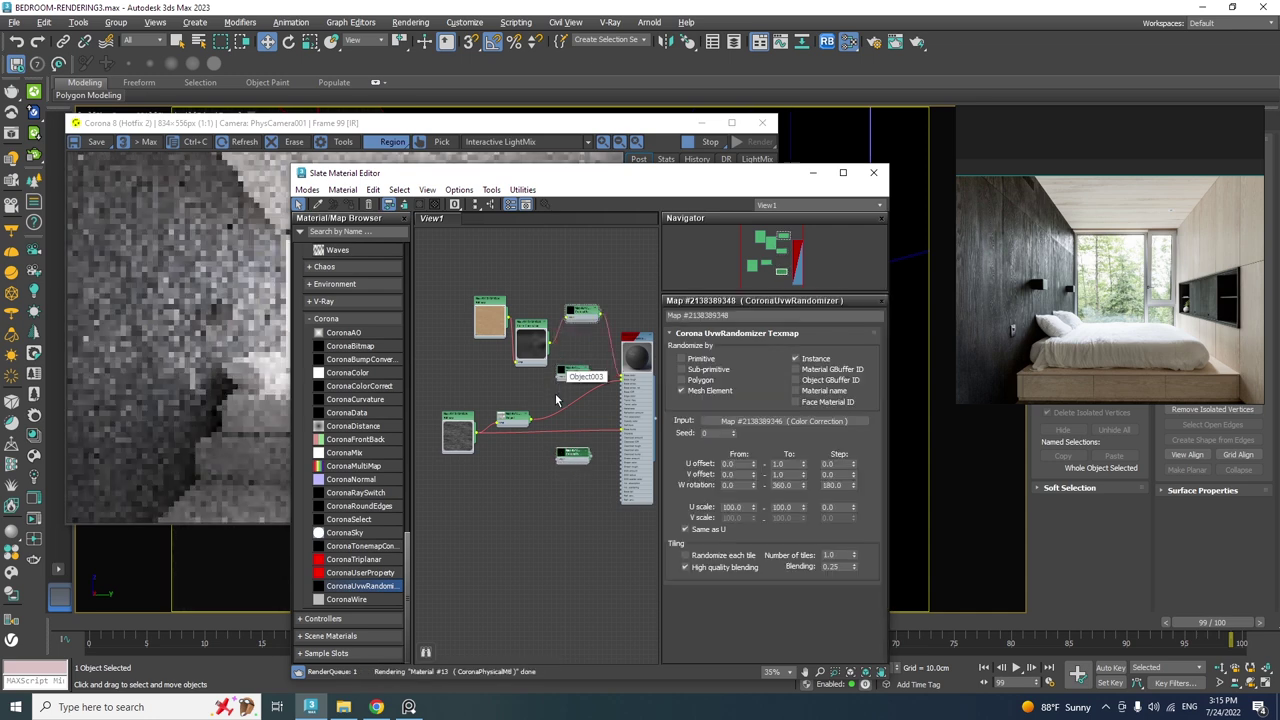
left_click(566, 457)
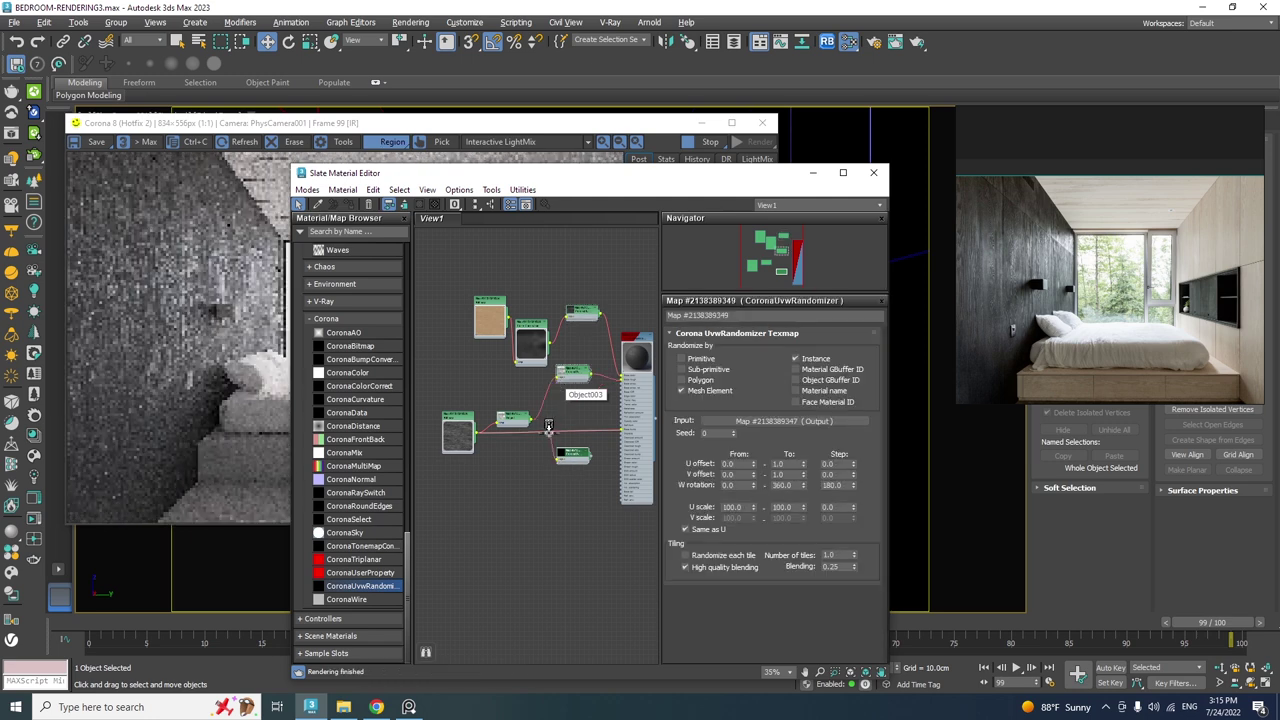
left_click(530, 419)
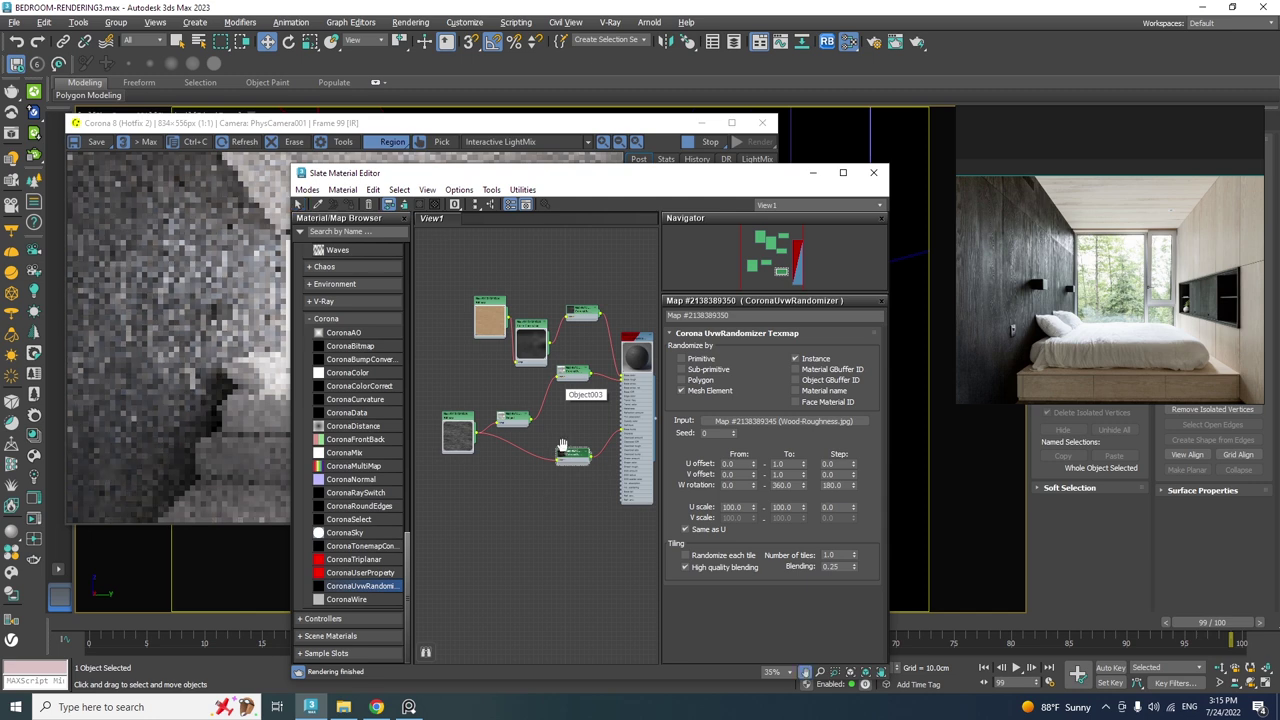
Automatically lay out the child nodes of the dark wood CoronaPhysicalMtl.
middle_click_drag(562, 449, 540, 449)
double_click(612, 420)
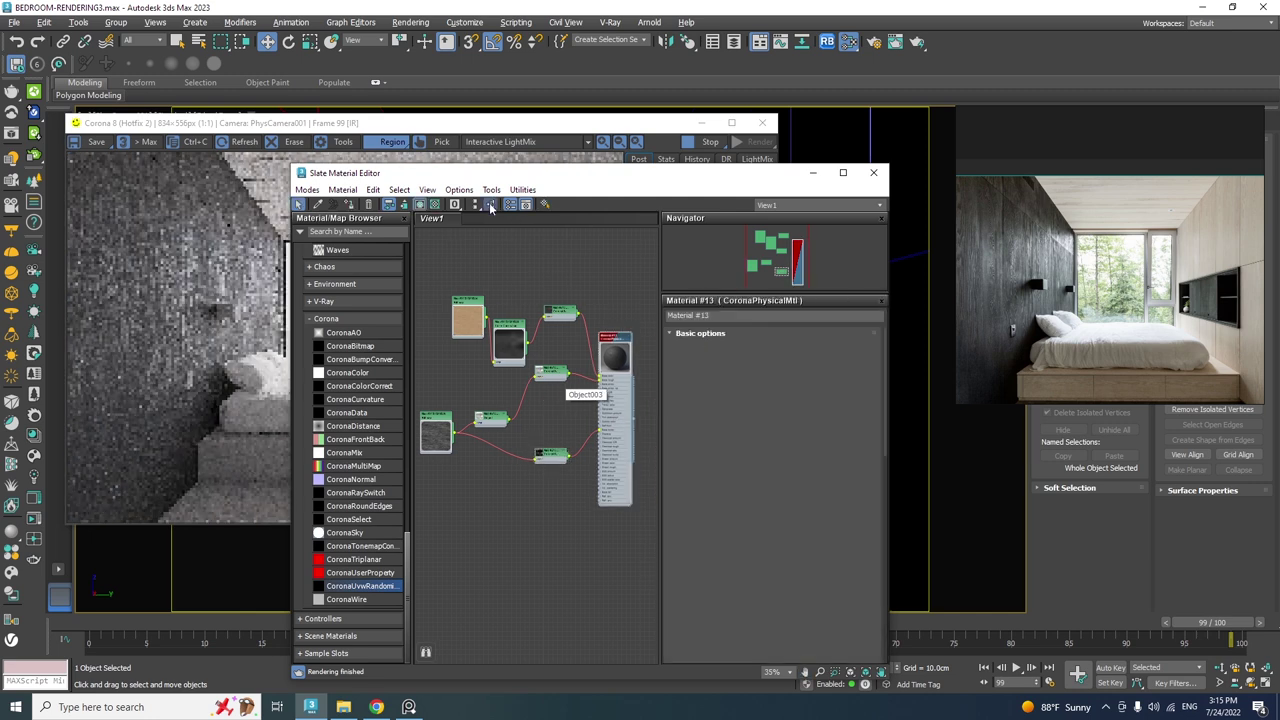
left_click(490, 205)
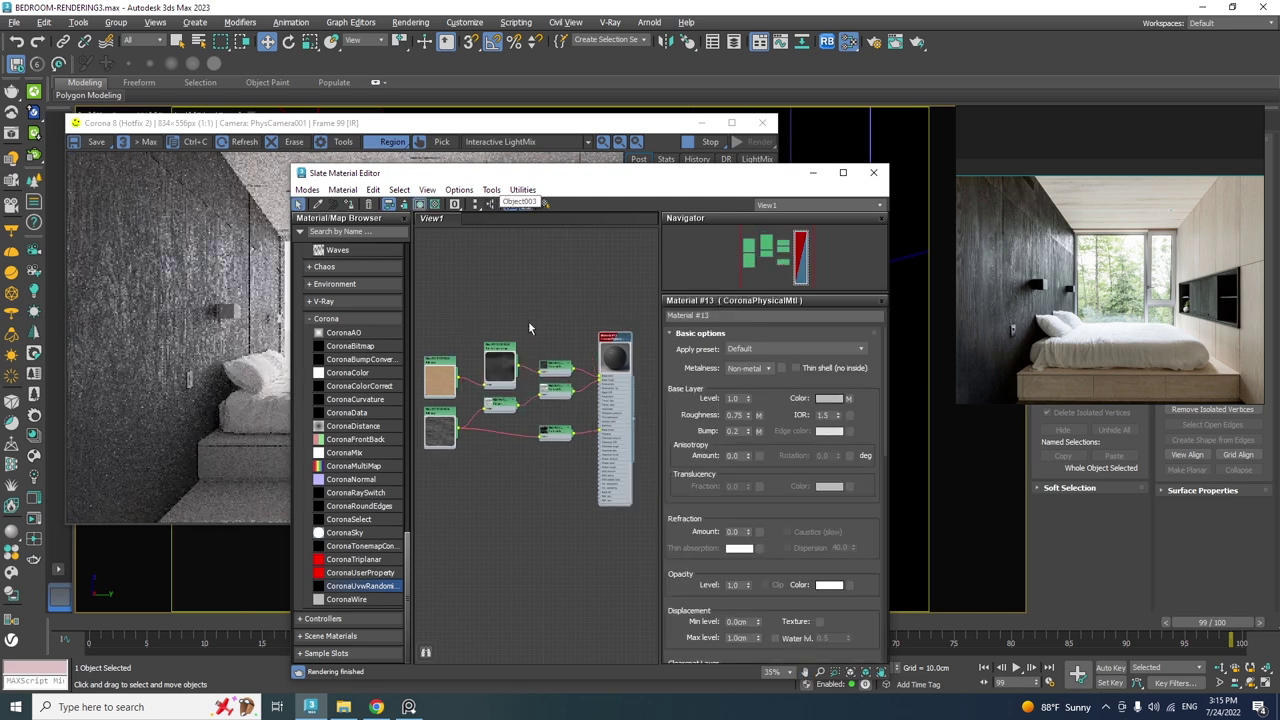
Duplicate the dark wood material with all its connected maps below the original and open the copy's parameters.
scroll(510, 296, "down", 2)
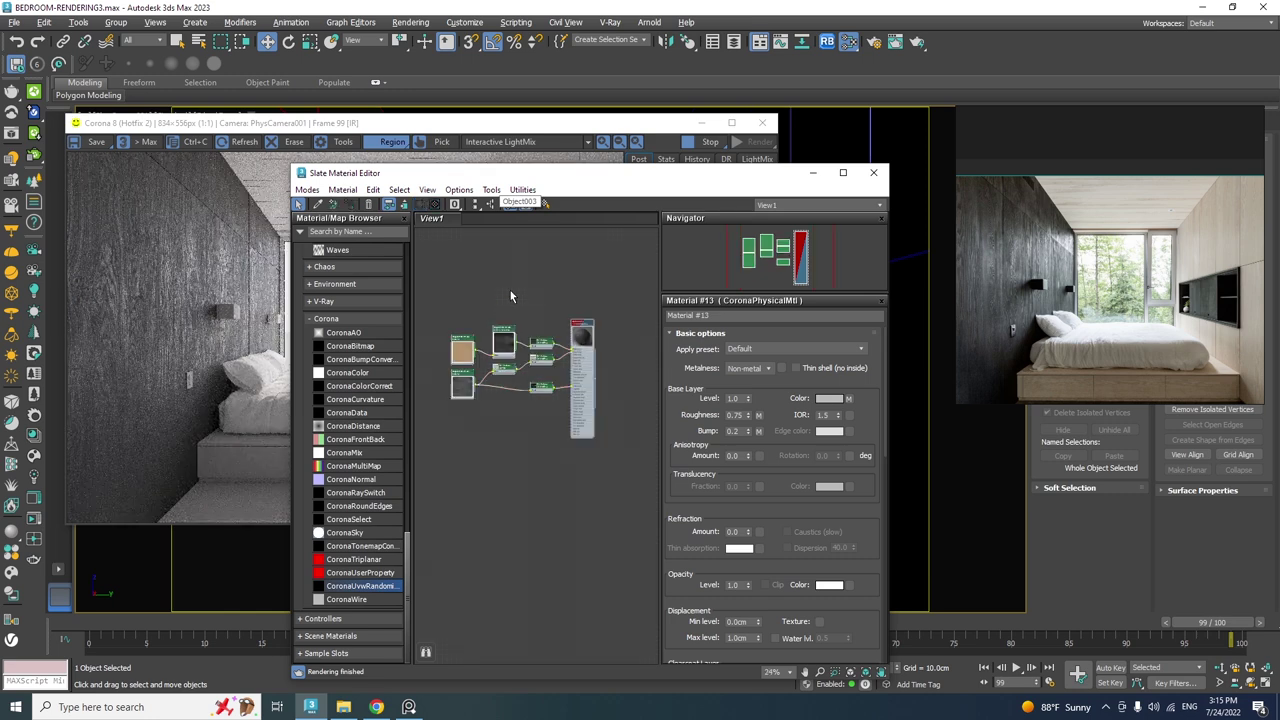
scroll(510, 296, "down", 5)
scroll(528, 314, "up", 5)
left_click_drag(522, 300, 522, 500, "shift")
double_click(526, 455)
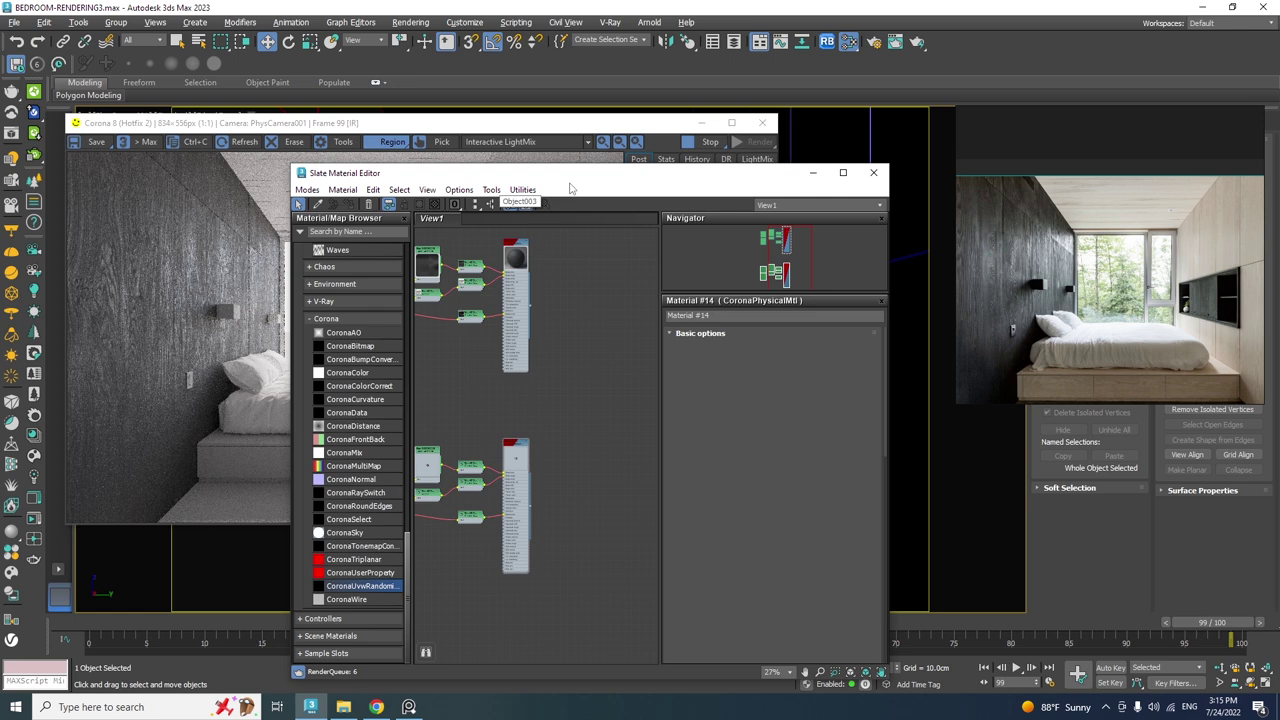
Select the niche wall, the bed platform and the slatted ceiling in the camera view, and close the render window.
left_click_drag(569, 176, 332, 376)
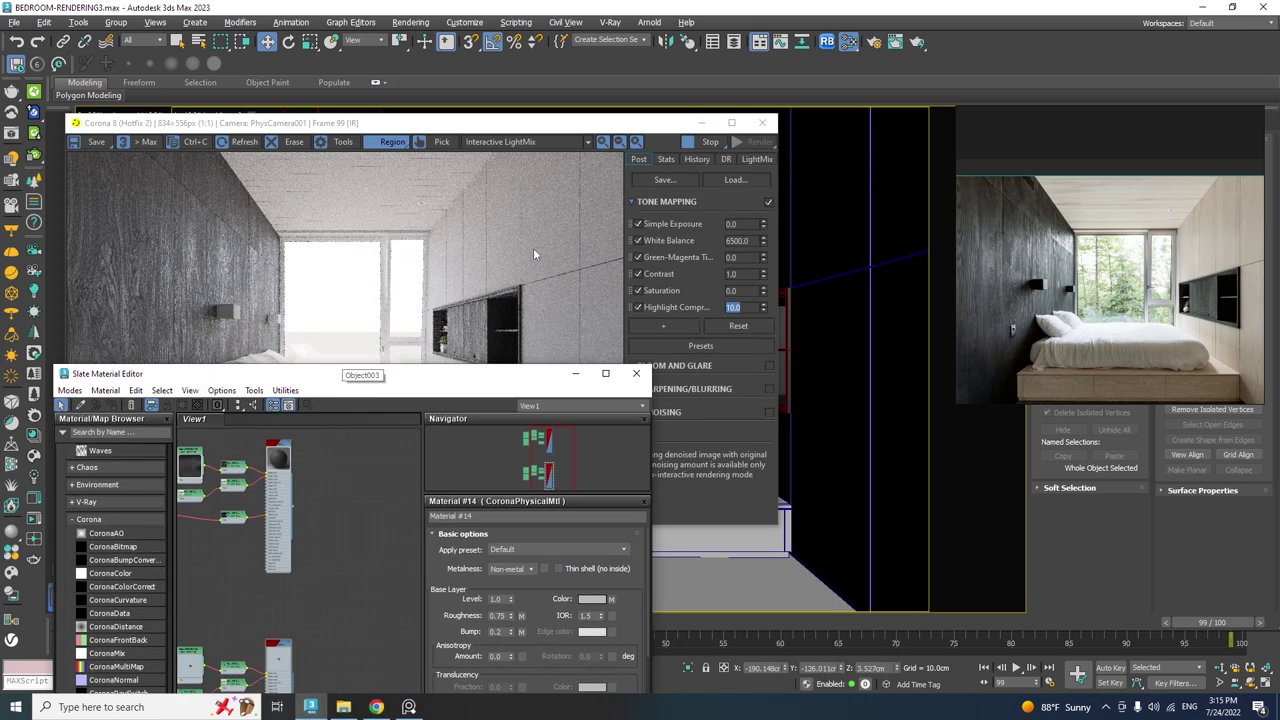
left_click(615, 126)
left_click_drag(615, 126, 456, 292)
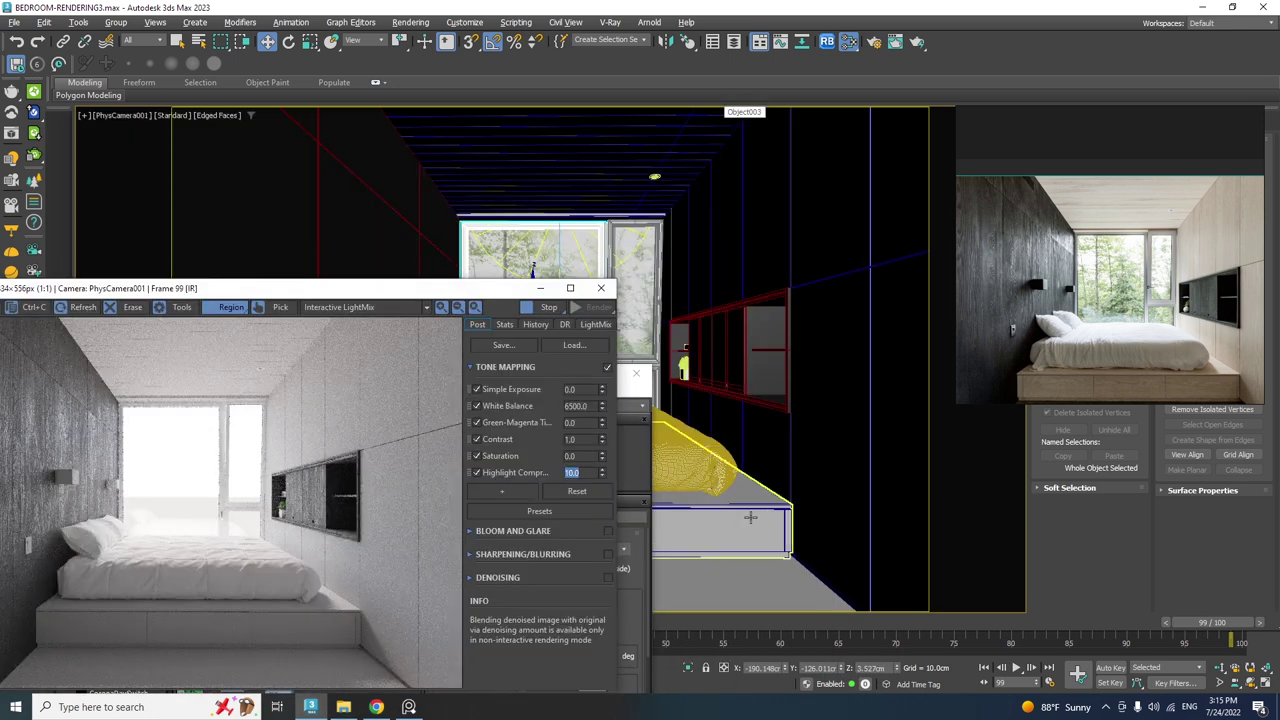
left_click(816, 384)
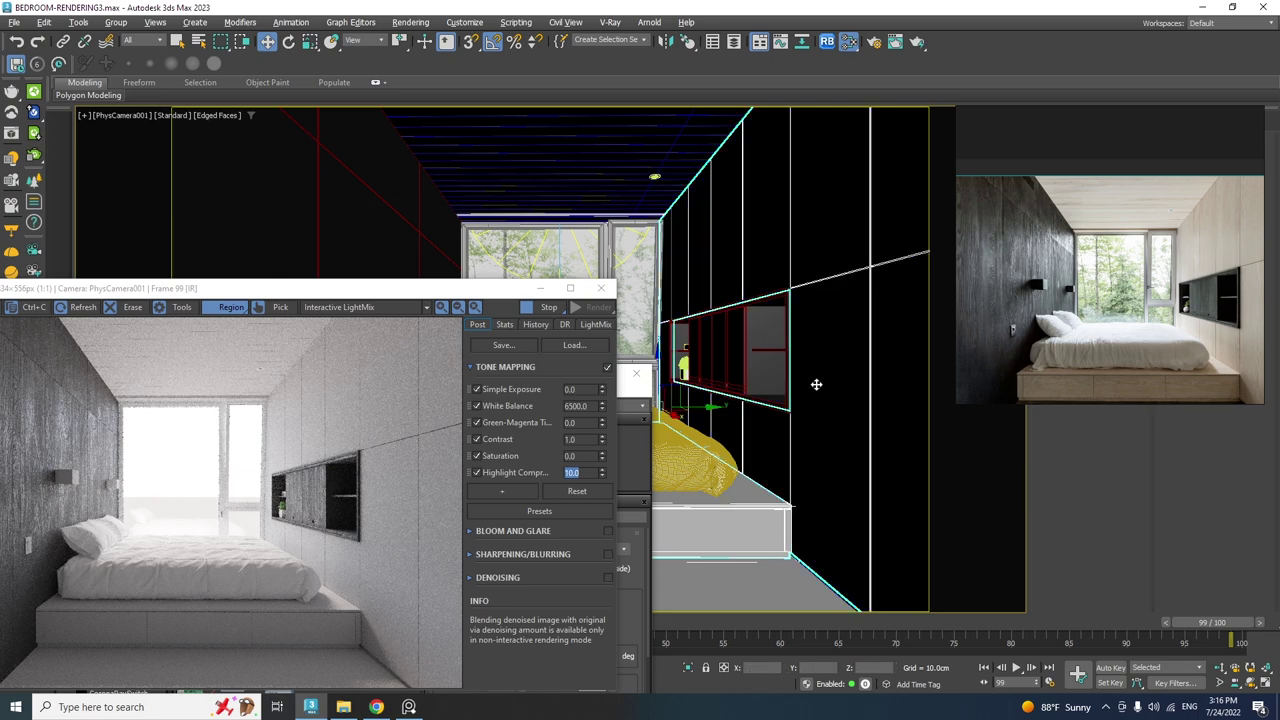
left_click(605, 161)
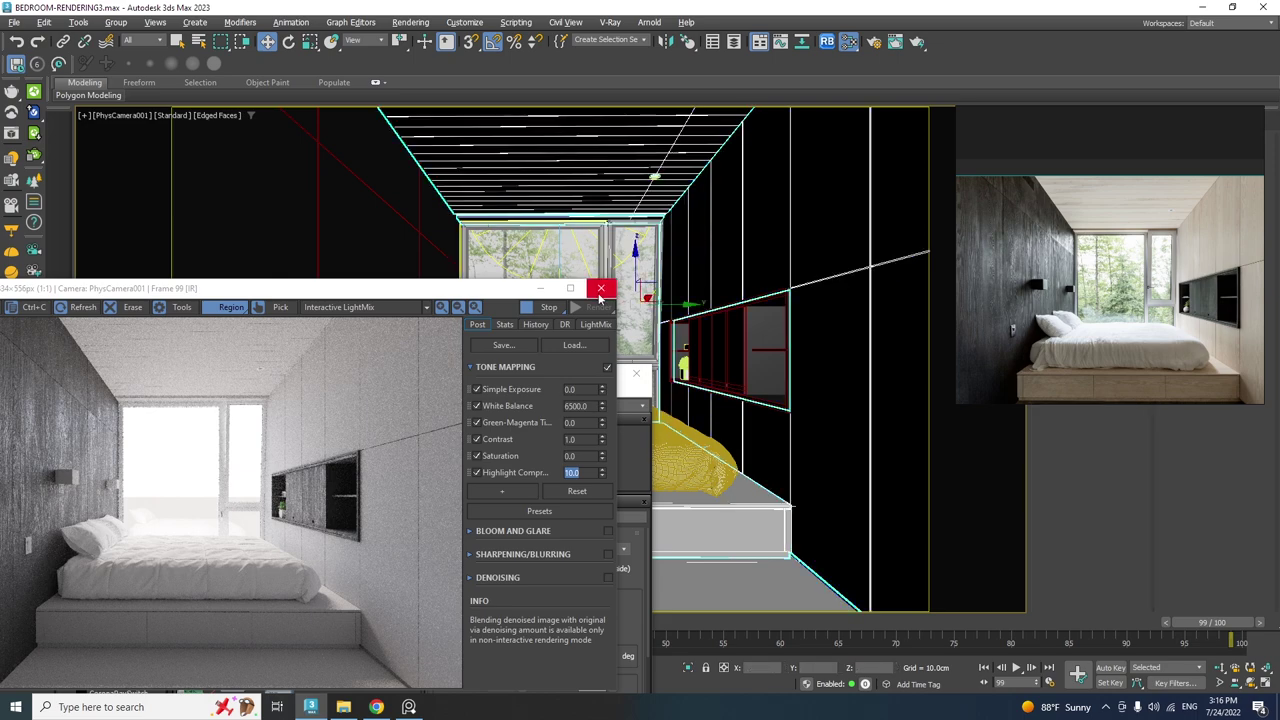
left_click(600, 288)
Assign the duplicated wood material to the selected wall, bed platform and ceiling.
left_click_drag(532, 370, 544, 179)
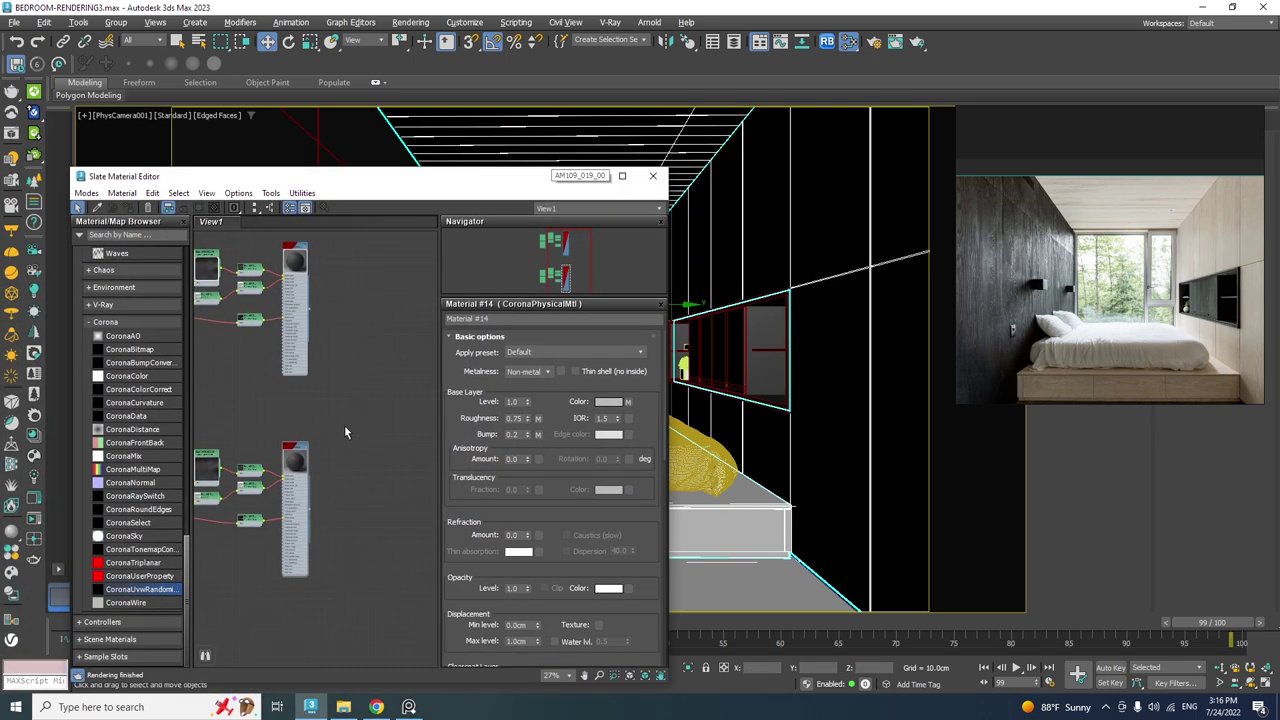
middle_click_drag(306, 480, 363, 437)
left_click(356, 443)
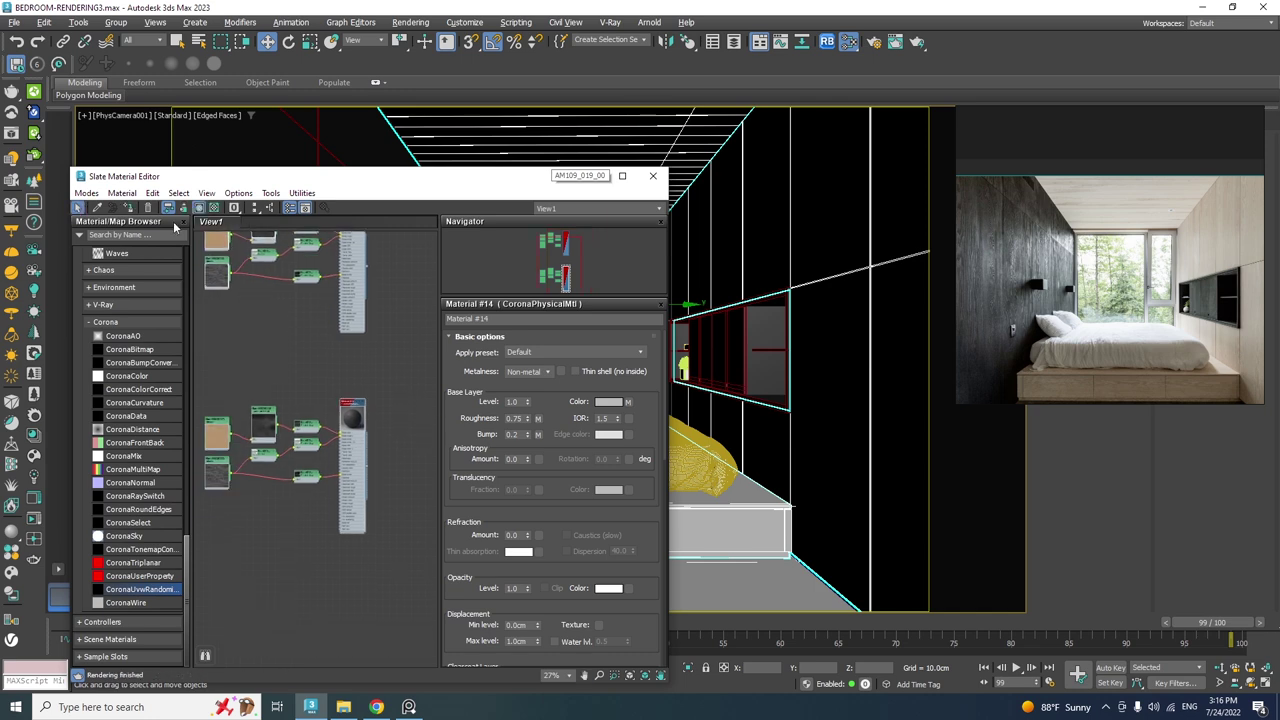
Add a UVW Map modifier to the three selected objects with Box mapping and Real-World Map Size enabled.
left_click_drag(977, 296, 693, 578)
left_click(1064, 153)
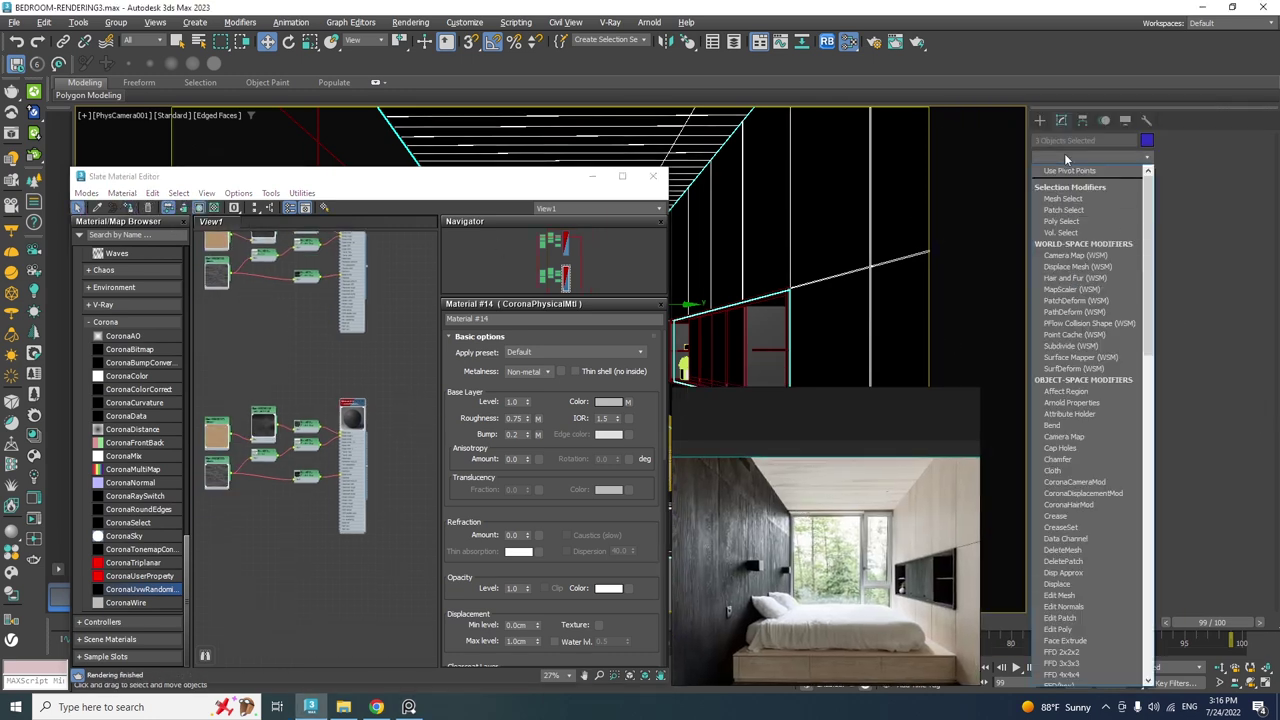
key("Return")
left_click(1077, 376)
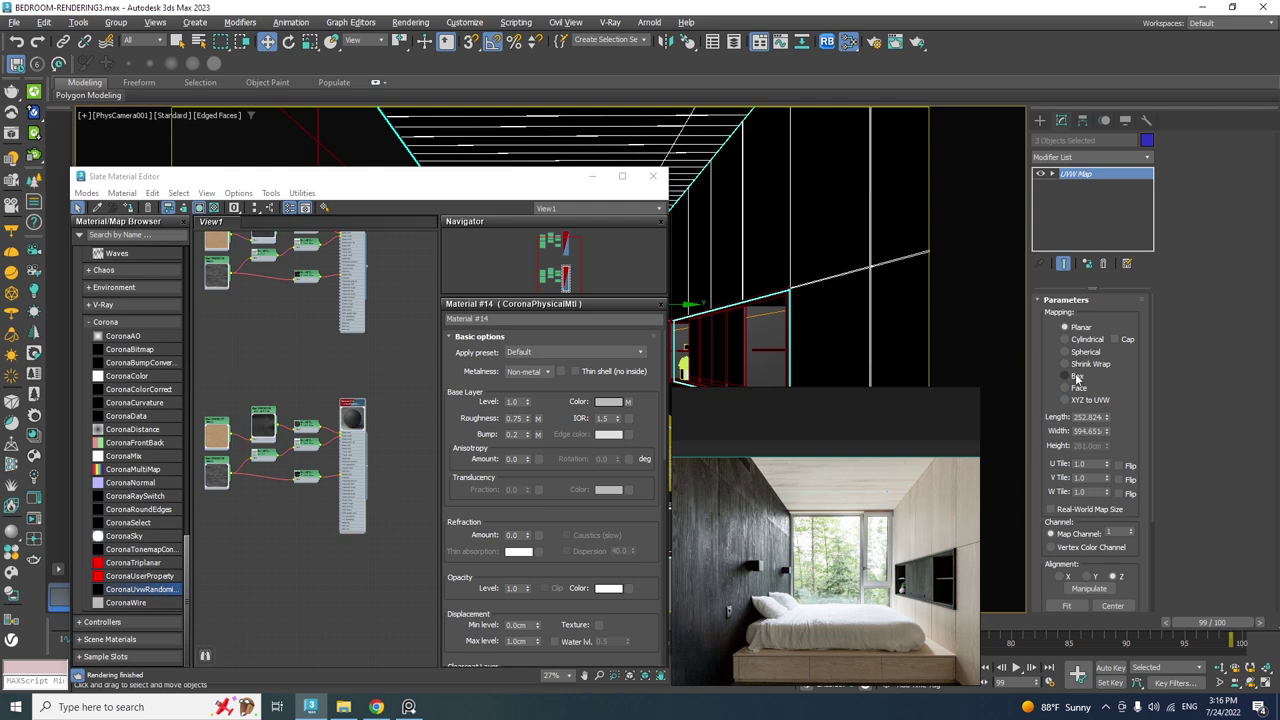
left_click(1068, 510)
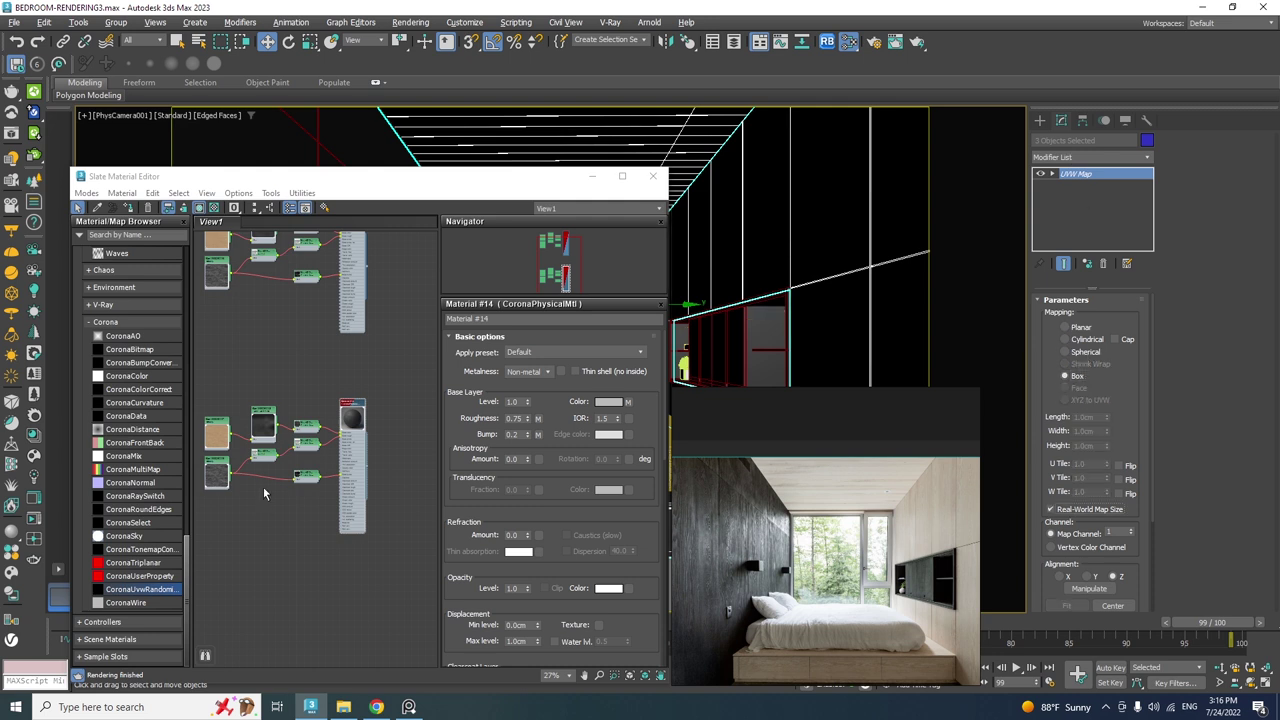
Set the duplicated material's Color Correction saturation to 0 and its RGB gamma/contrast to 1.
middle_click_drag(227, 418, 257, 418)
double_click(290, 420)
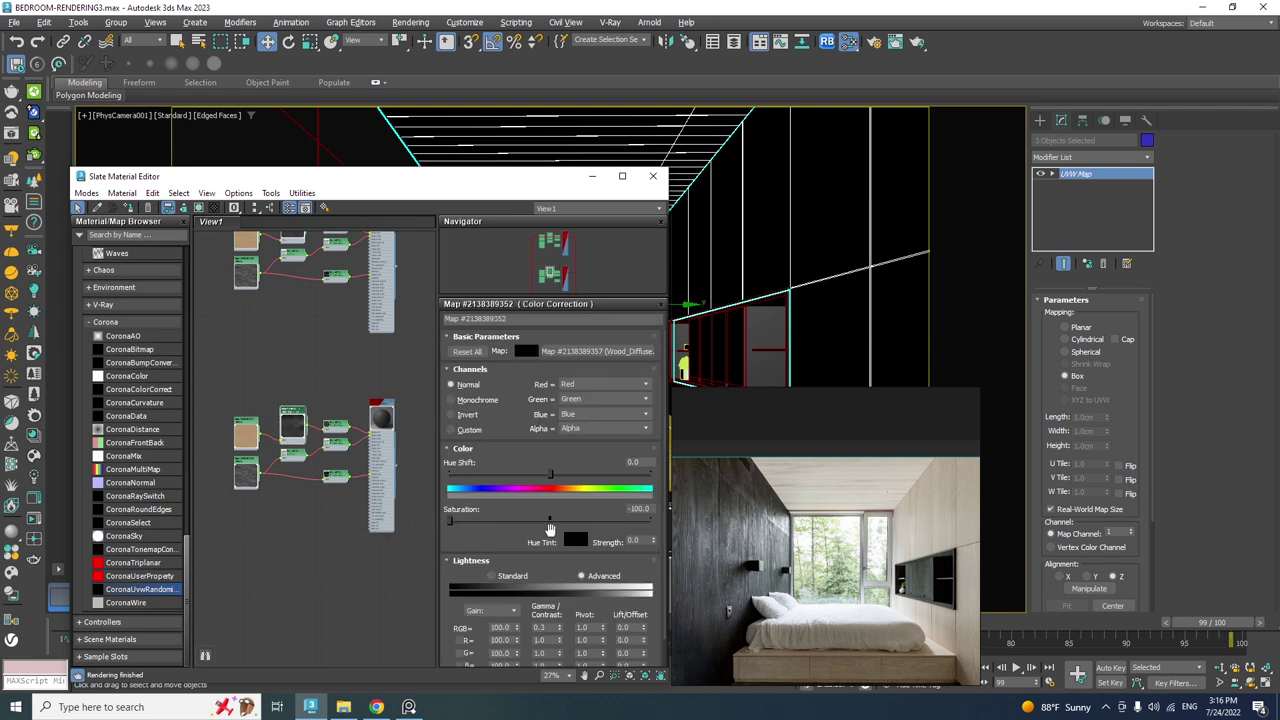
double_click(638, 509)
type("0")
key("Return")
double_click(543, 628)
type("1")
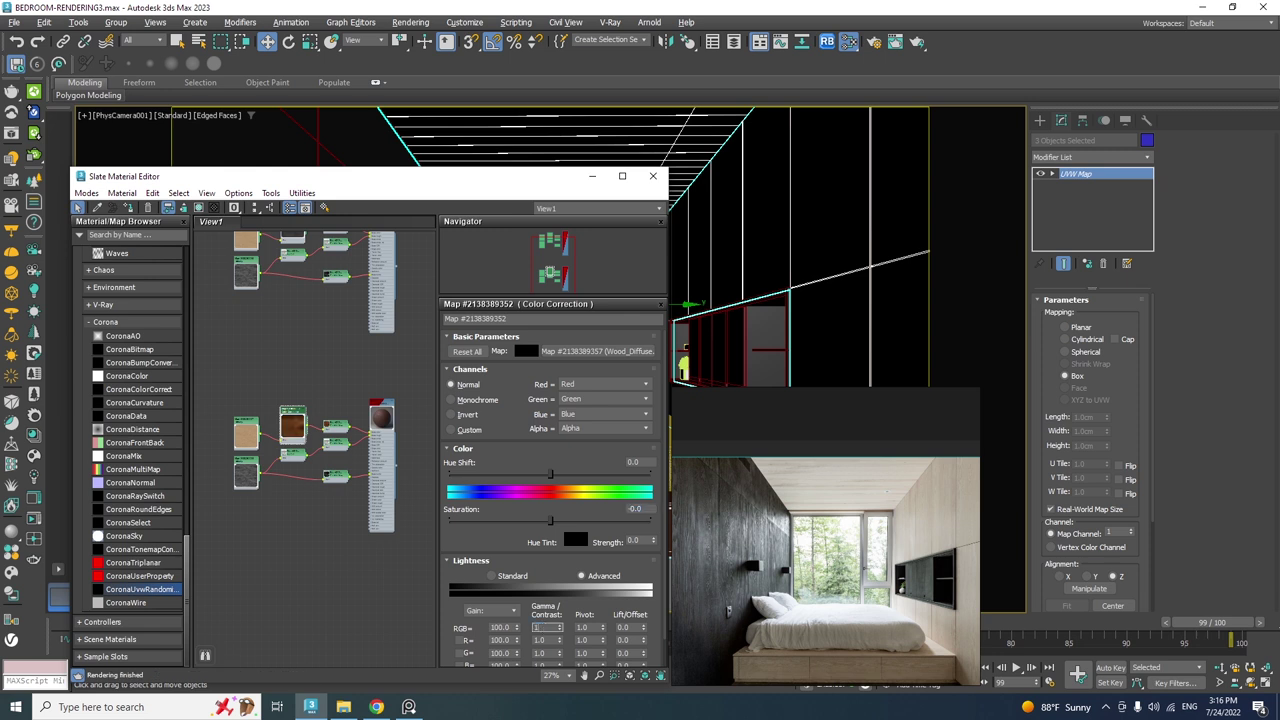
key("Return")
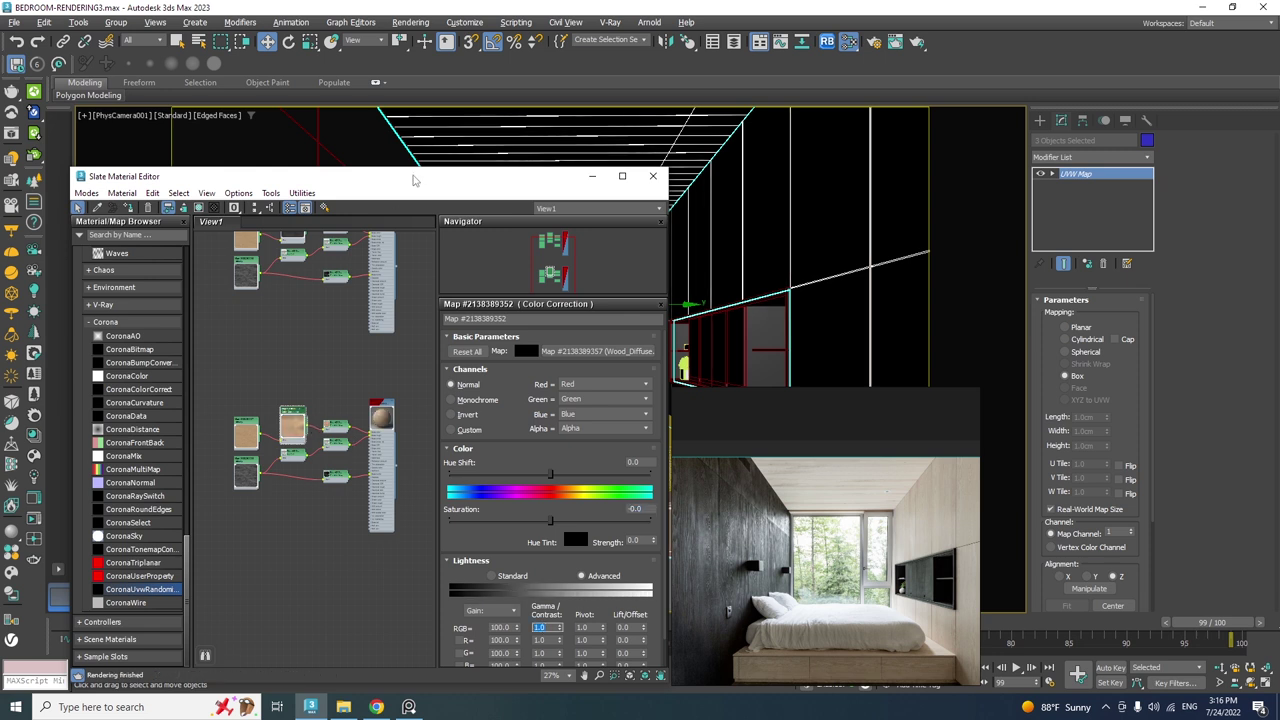
Display the duplicated material's Wood_Diffuse bitmap in the viewport and move the editor and reference photo clear of the view.
double_click(243, 428)
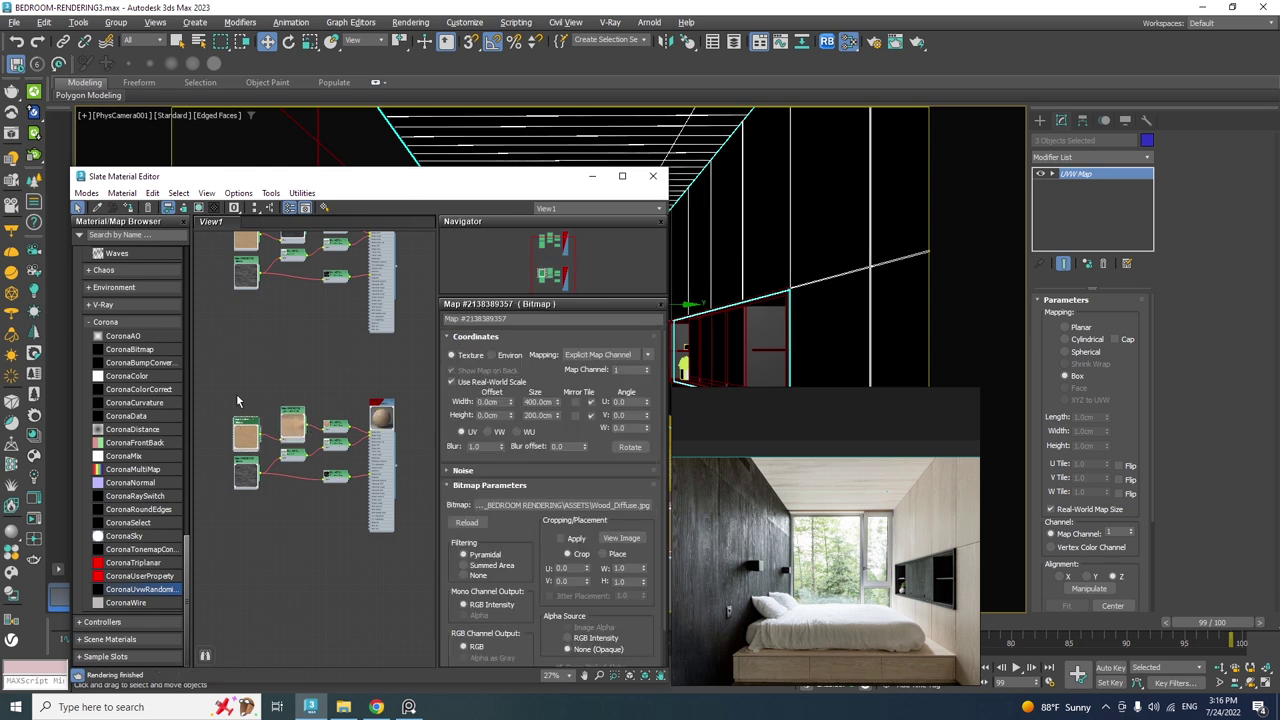
left_click(199, 207)
left_click_drag(200, 176, 152, 442)
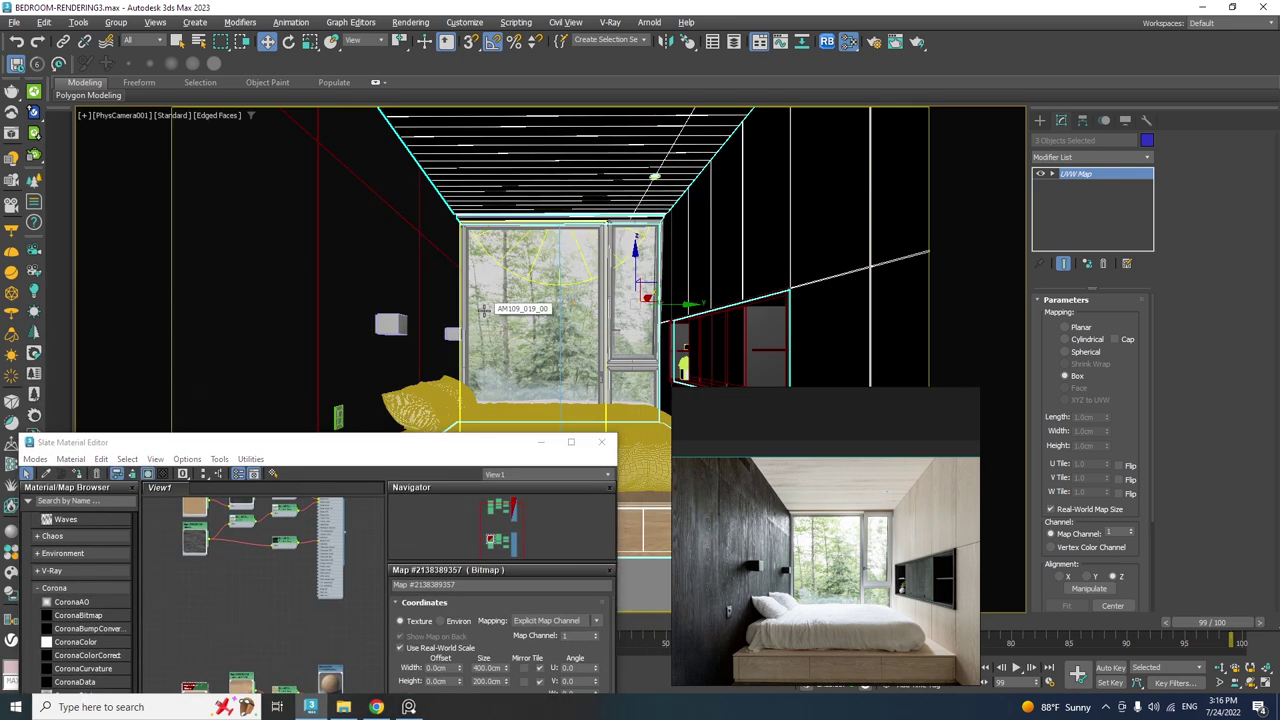
left_click_drag(300, 442, 285, 75)
left_click_drag(695, 550, 900, 612)
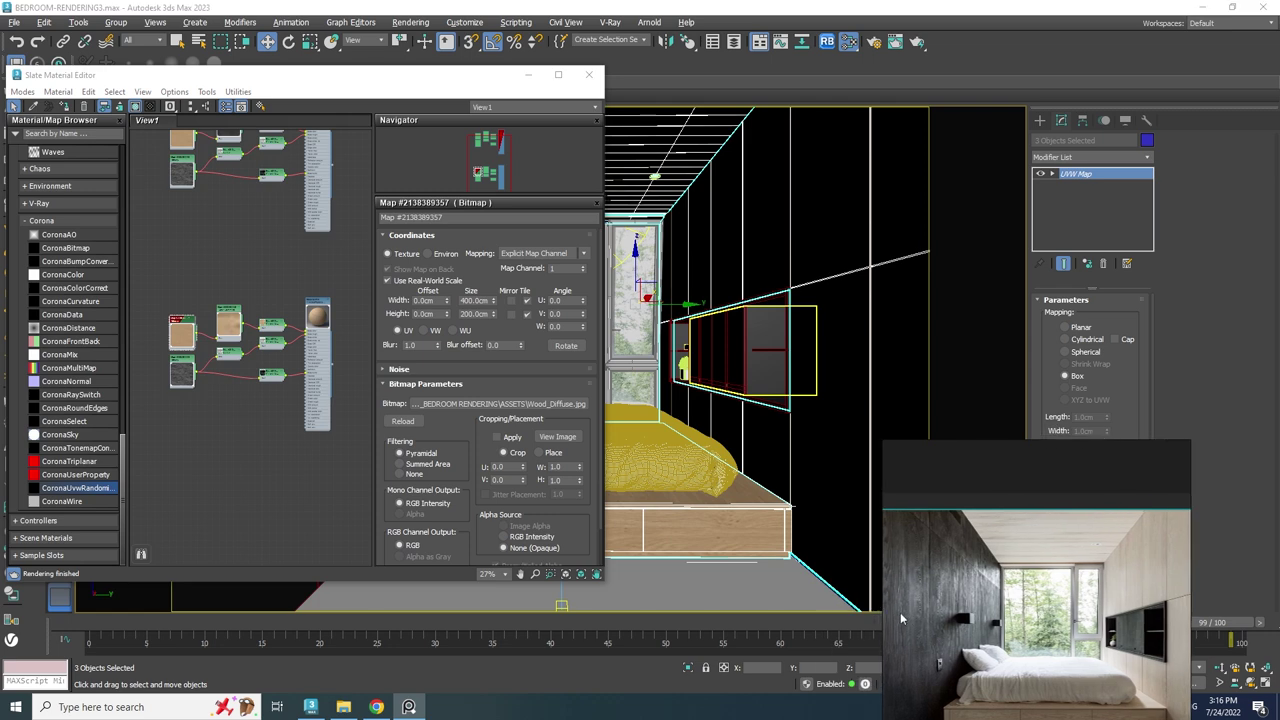
Isolate the three selected objects, maximize the perspective view facing the wood wall and minimize the material editor.
left_click(688, 670)
key("alt+w")
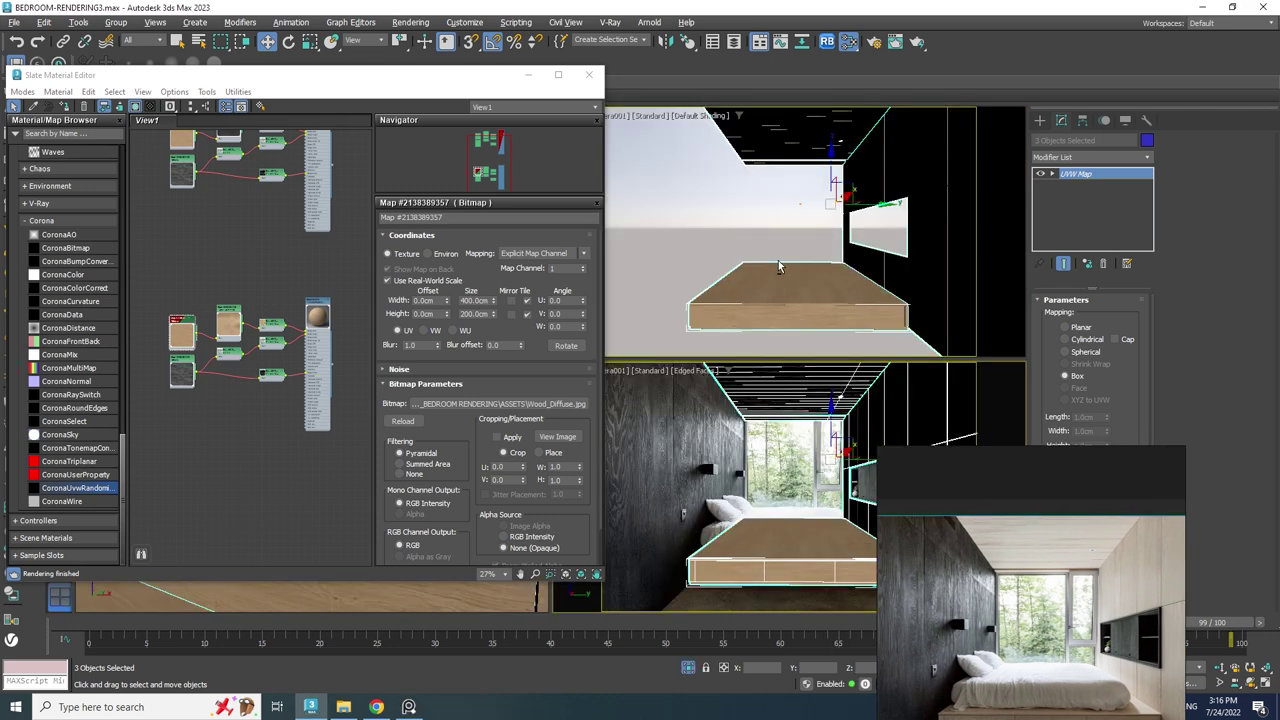
middle_click(778, 260)
key("alt+w")
middle_click_drag(767, 281, 779, 329, "alt")
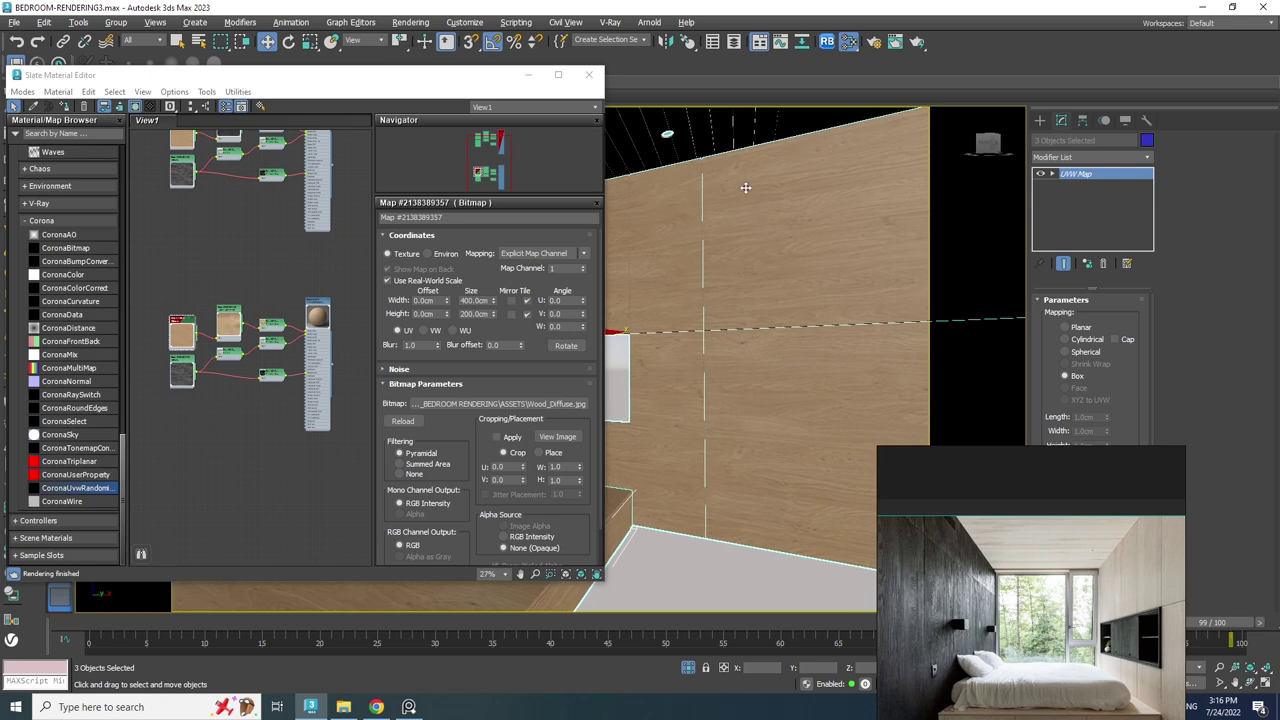
left_click(528, 74)
Rotate the UVW Map gizmo so the wood grain runs vertically on the niche wall.
left_click(1052, 174)
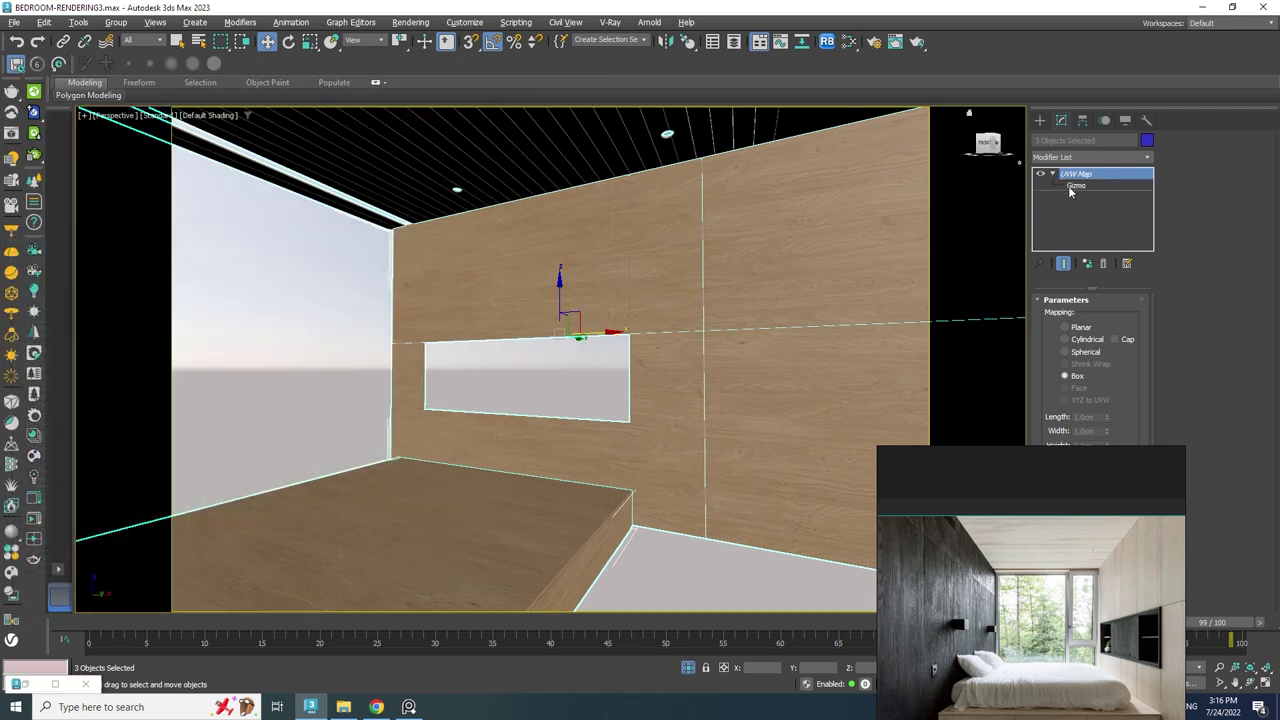
left_click(1076, 185)
middle_click_drag(811, 289, 700, 320, "alt")
key("e")
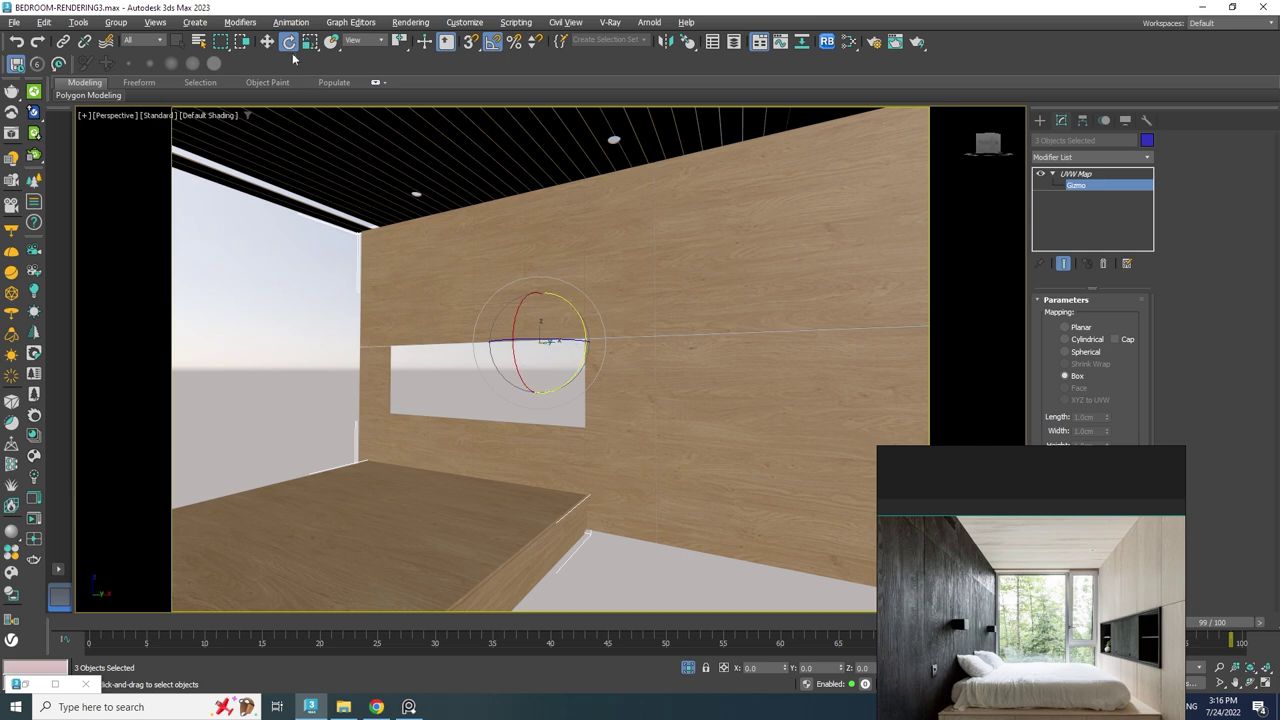
left_click_drag(559, 299, 614, 325)
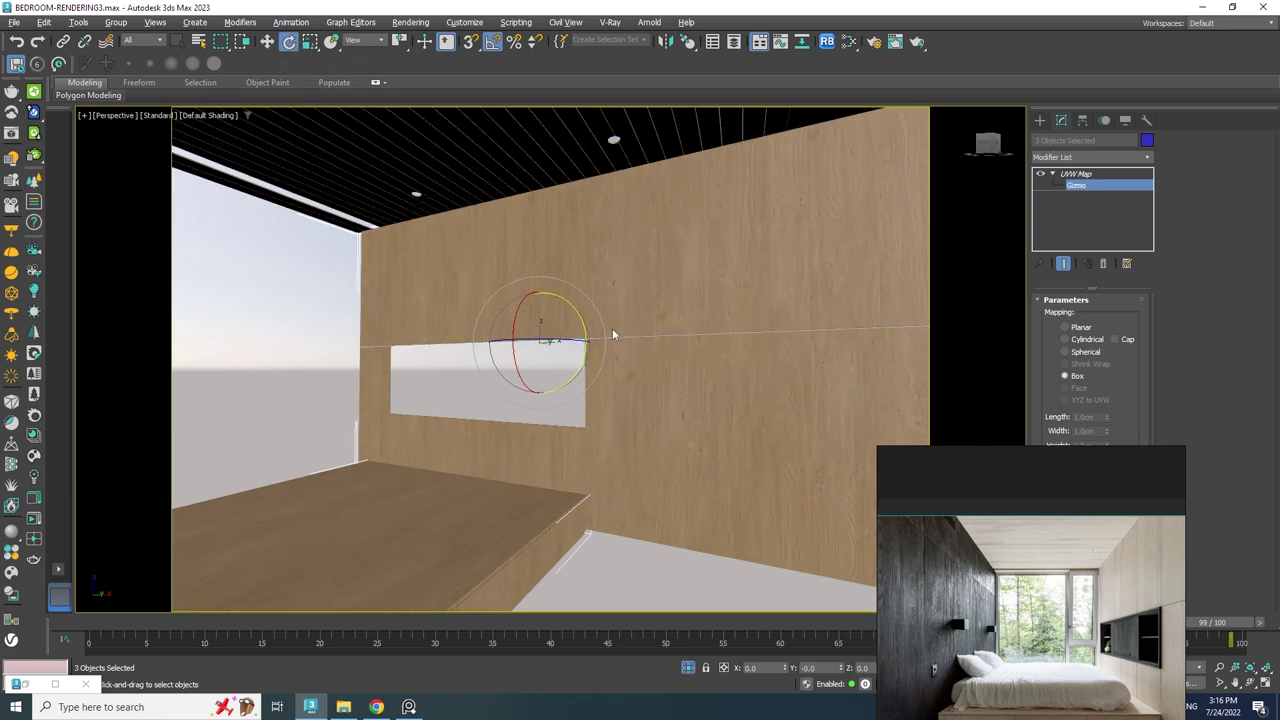
Delete both UVW Map modifiers from the wooden bed platform.
mouse_move(613, 334)
middle_mouse_down("alt")
mouse_move(623, 434)
mouse_move(649, 357)
mouse_move(583, 228)
mouse_move(560, 251)
mouse_move(751, 431)
mouse_move(751, 494)
mouse_move(758, 337)
mouse_move(686, 382)
mouse_move(654, 369)
mouse_move(655, 399)
mouse_move(595, 322)
middle_mouse_up("alt")
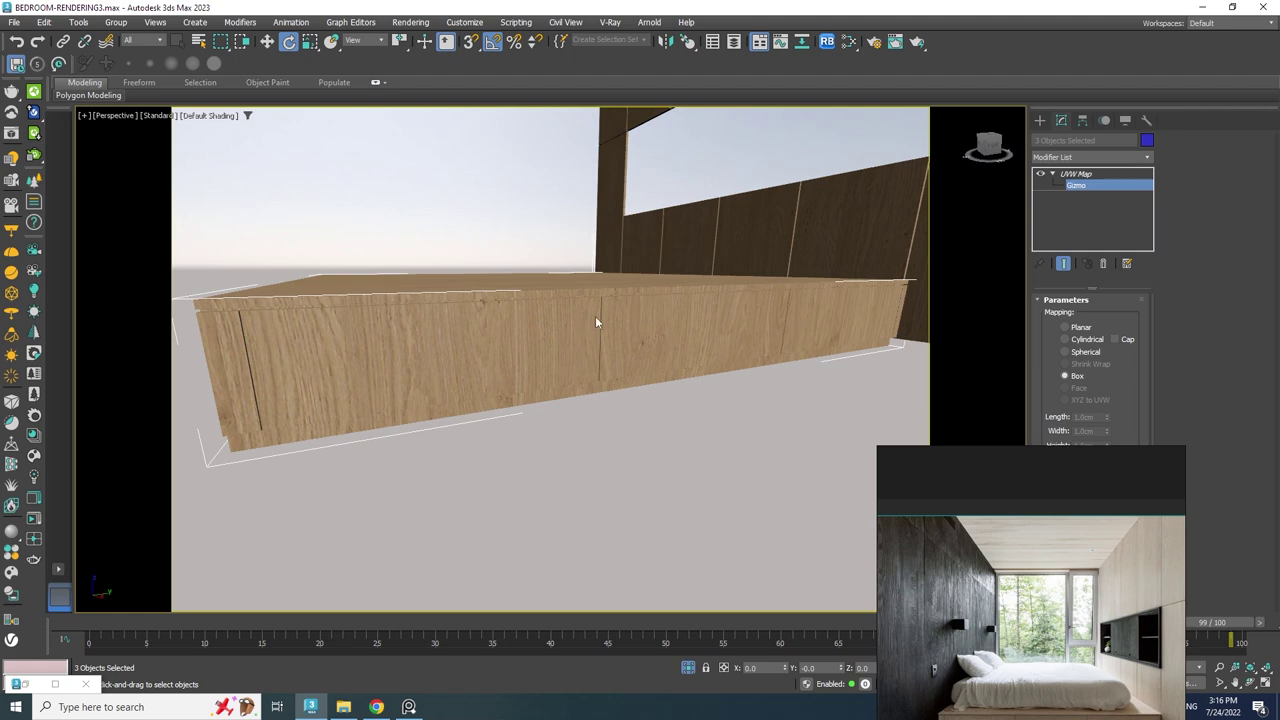
left_click(1080, 185)
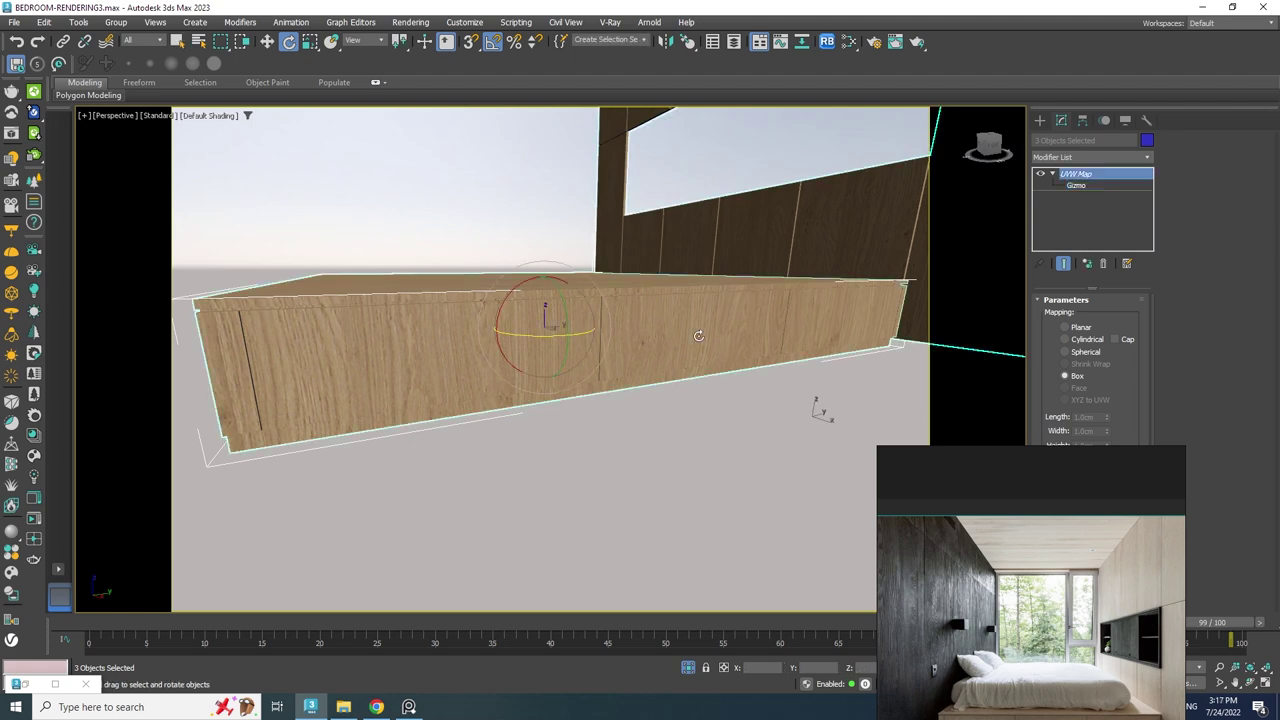
left_click(696, 333)
middle_click_drag(744, 379, 745, 405, "alt")
right_click(1074, 178)
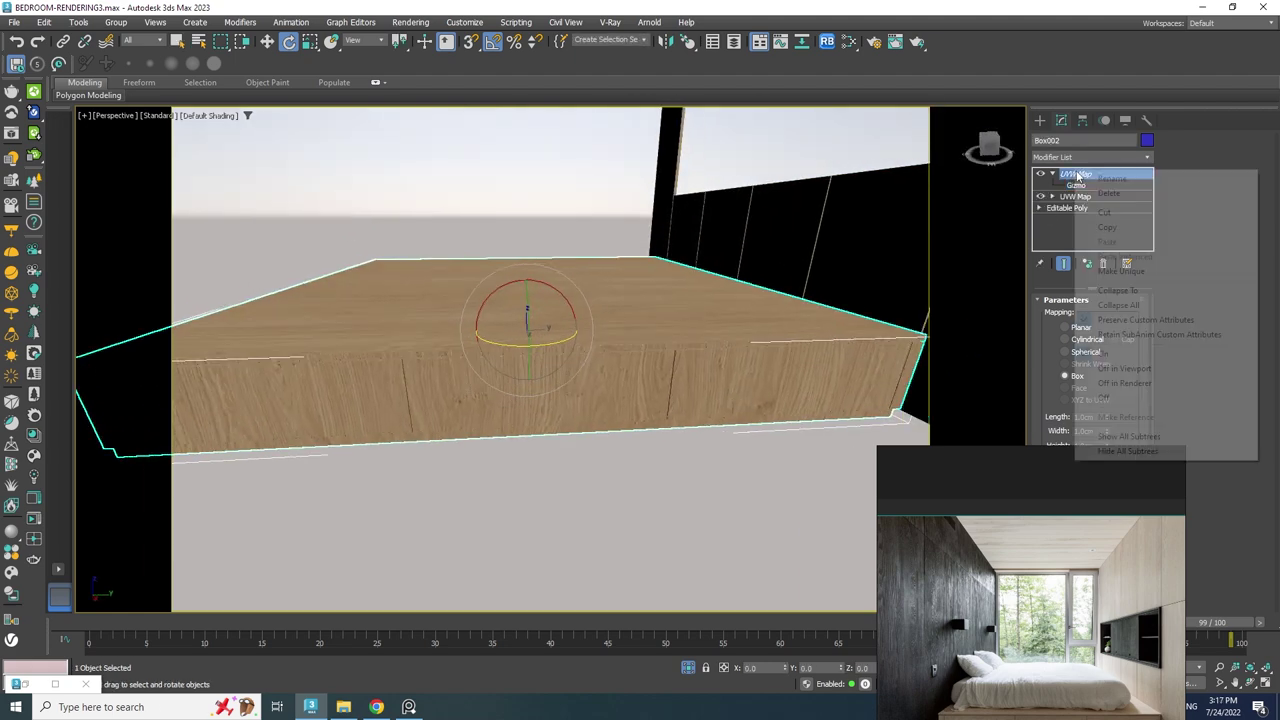
left_click(1070, 197, "ctrl")
right_click(1069, 195)
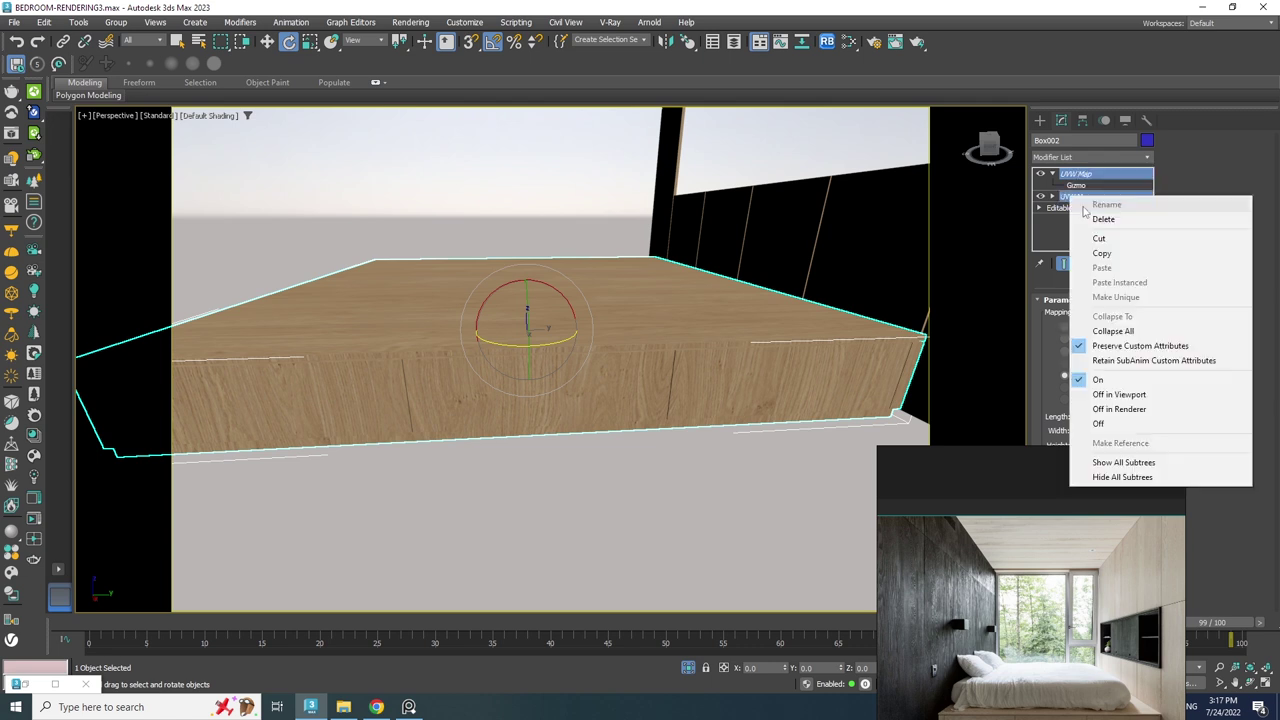
left_click(1098, 219)
Add a new UVW Map modifier to the bed platform with Box mapping and Real-World Map Size enabled.
left_click(1064, 158)
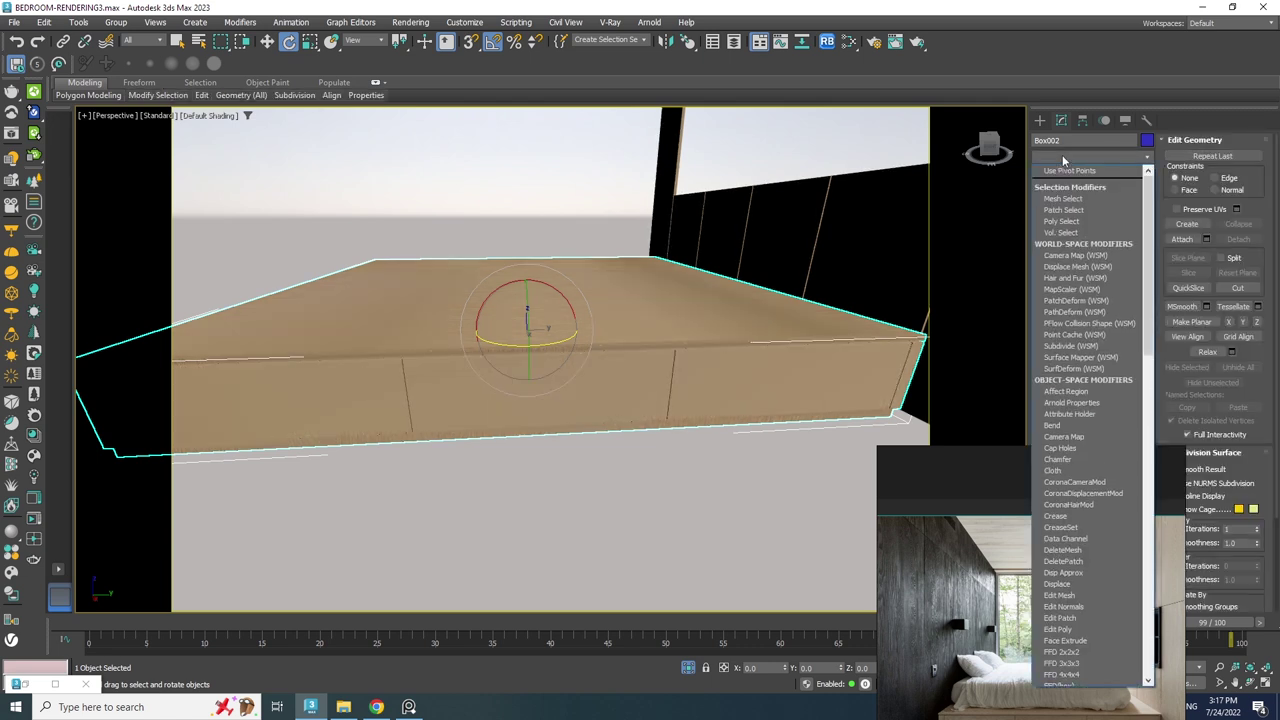
type("uvw")
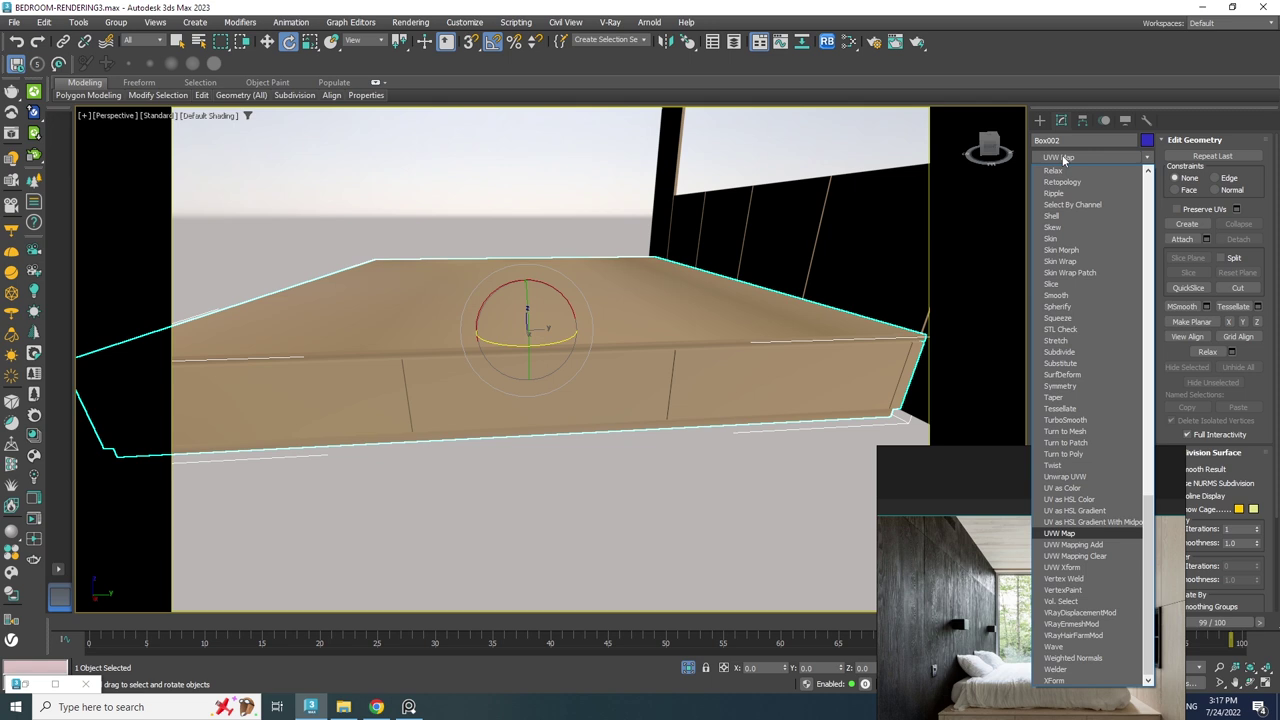
key("Return")
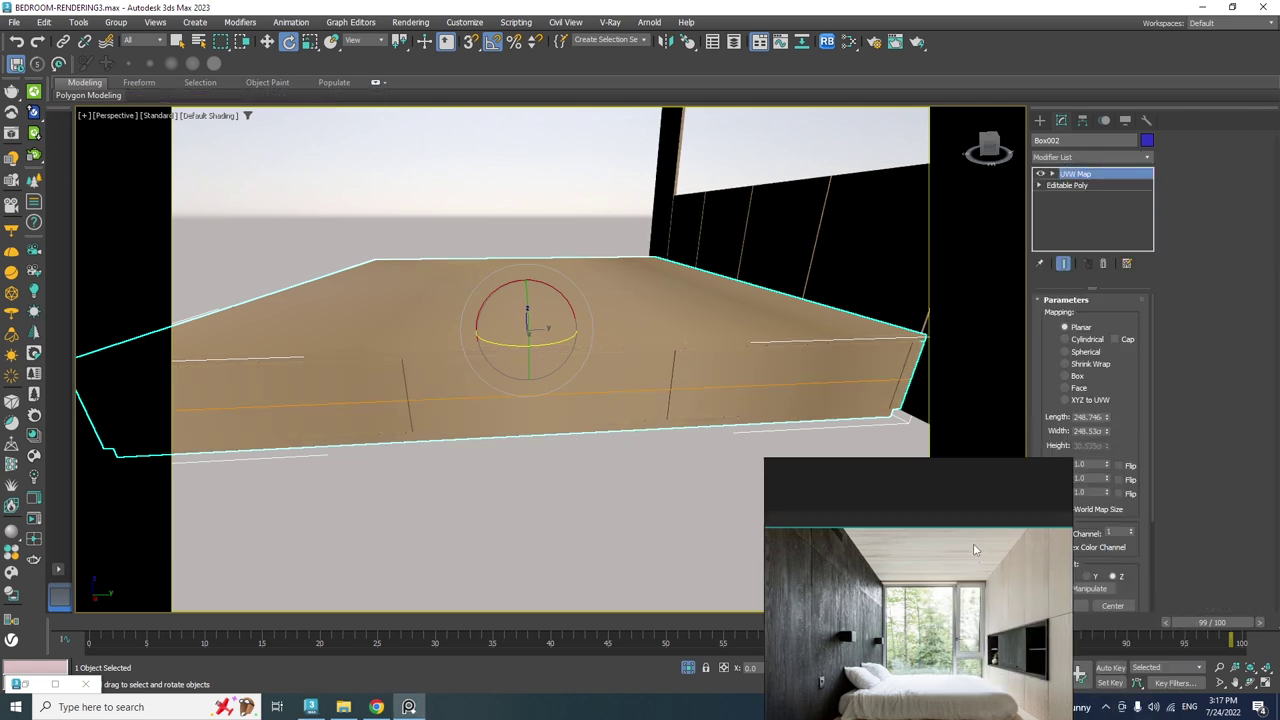
left_click(1065, 376)
left_click(1050, 509)
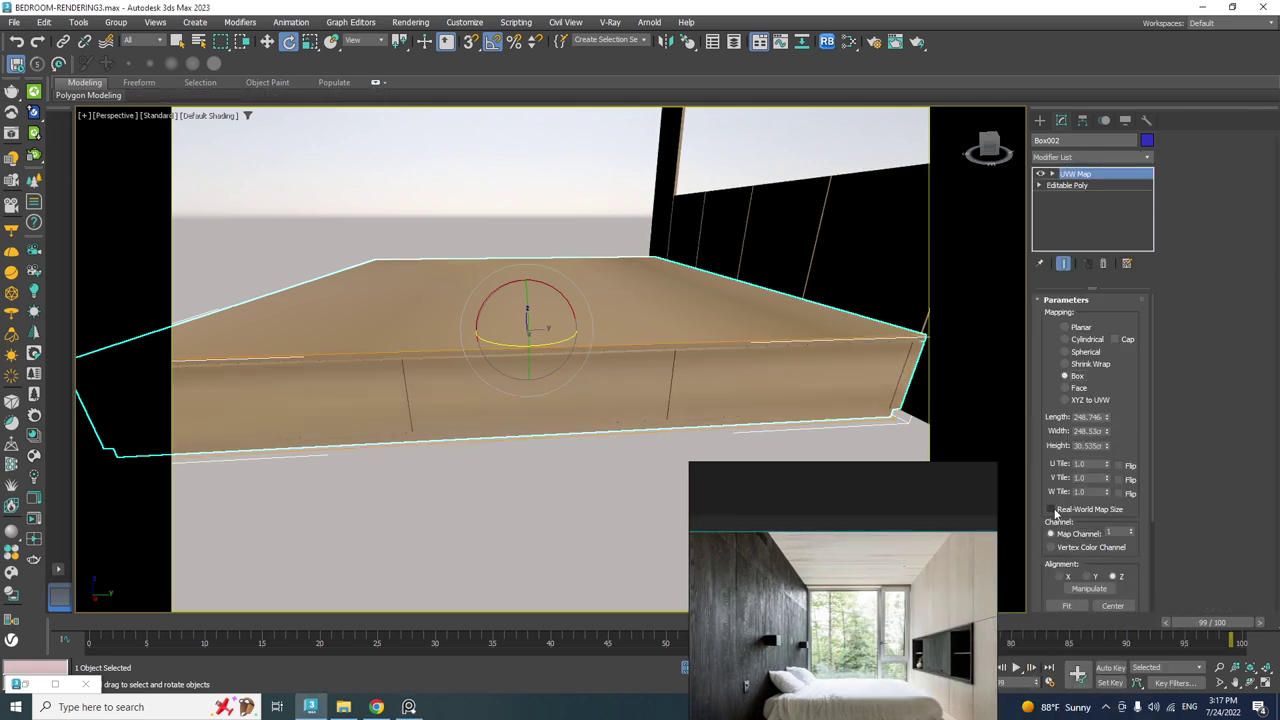
middle_click_drag(679, 375, 640, 390, "alt")
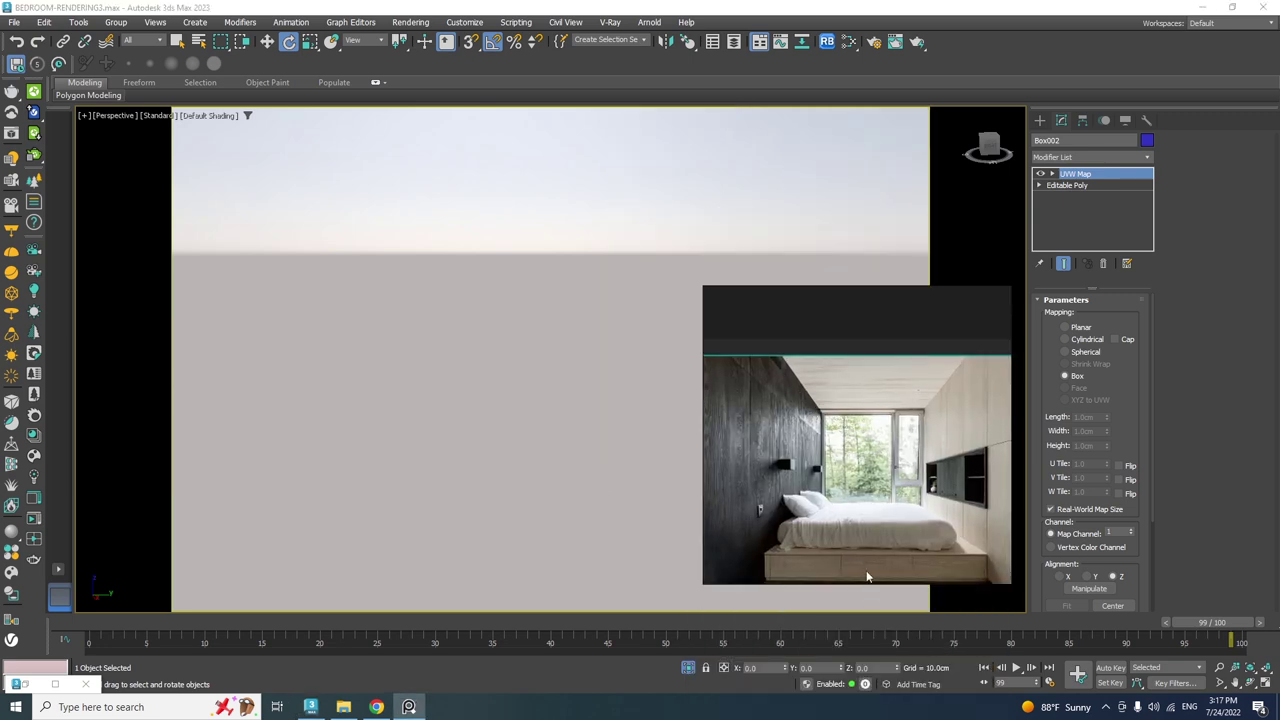
Return to the PhysCamera001 view, exit isolation and start Corona interactive rendering.
scroll(866, 574, "up", 3)
key("c")
key("alt+q")
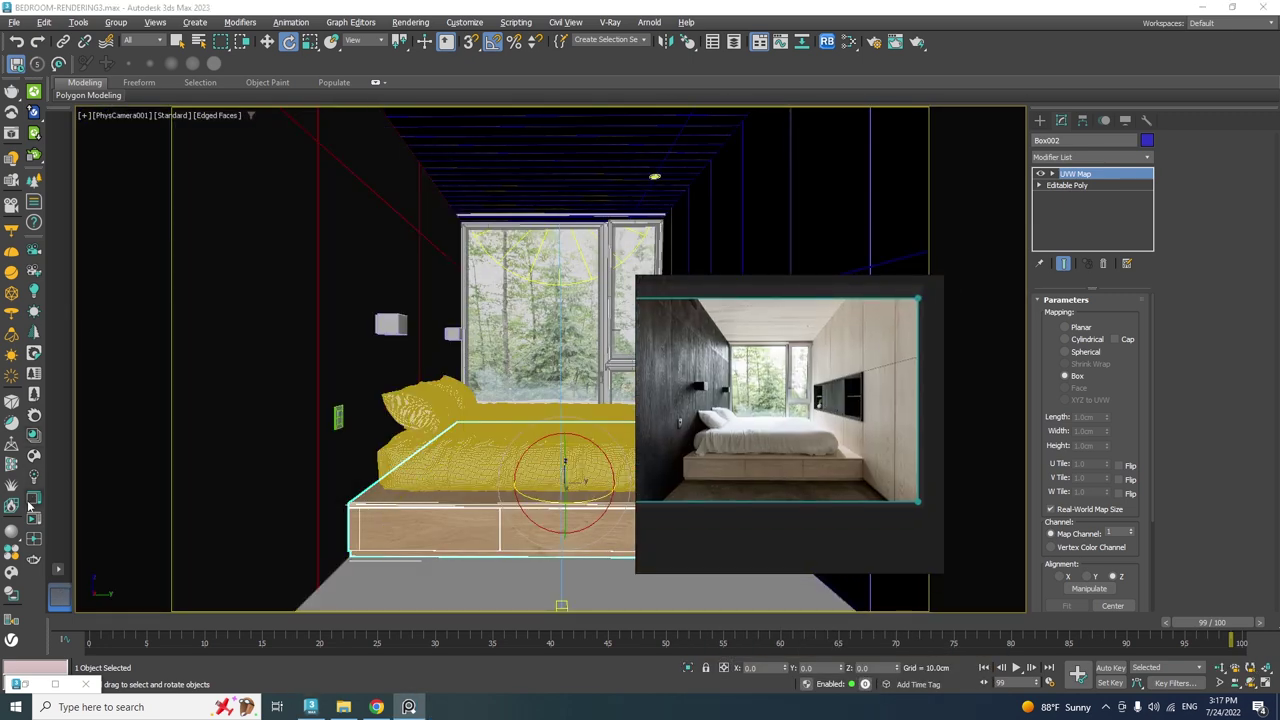
left_click(33, 518)
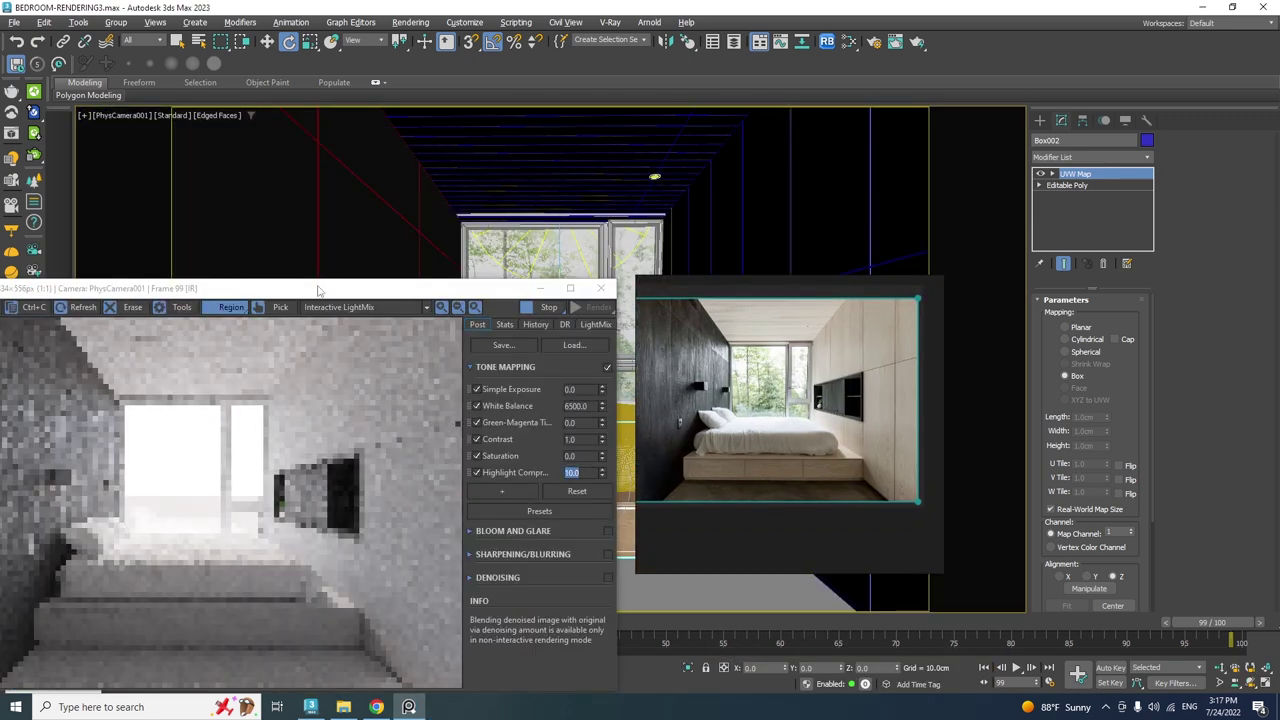
Place the render beside the reference photo and compare the wood around the wall niche up close in both.
left_click_drag(250, 286, 391, 73)
right_click_drag(694, 391, 838, 362)
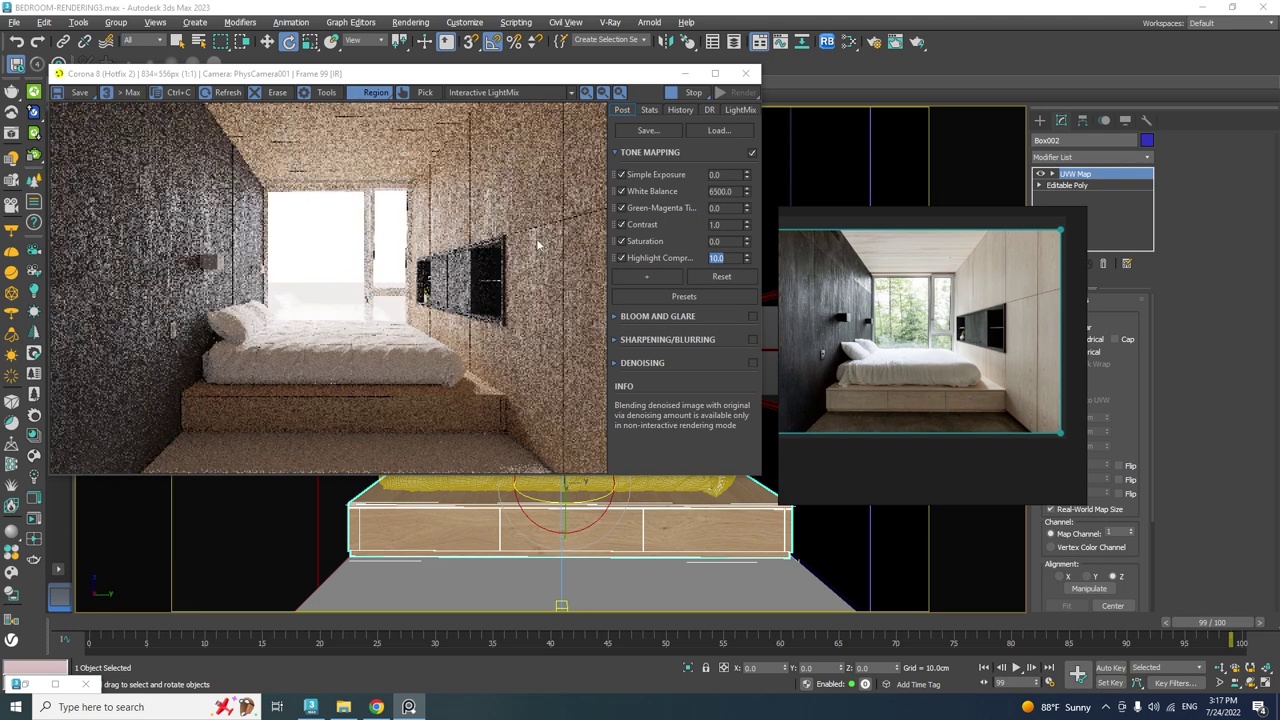
scroll(536, 262, "up", 2)
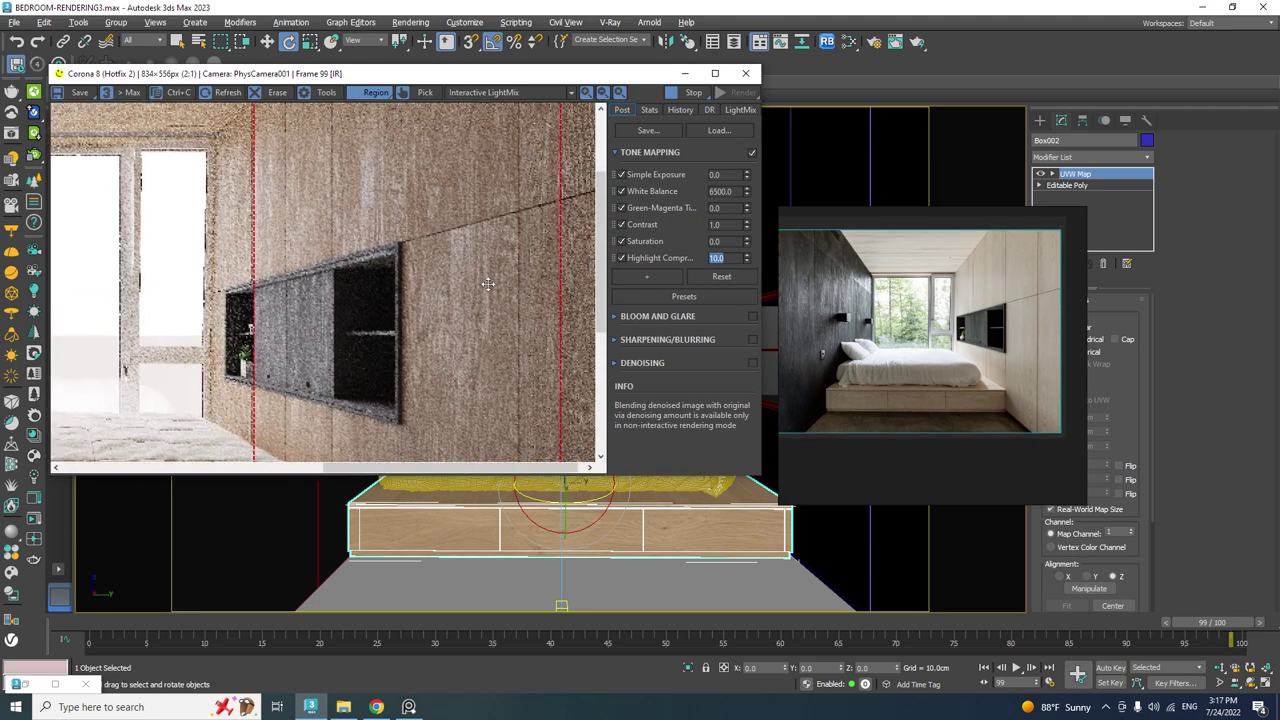
scroll(1044, 312, "up", 5)
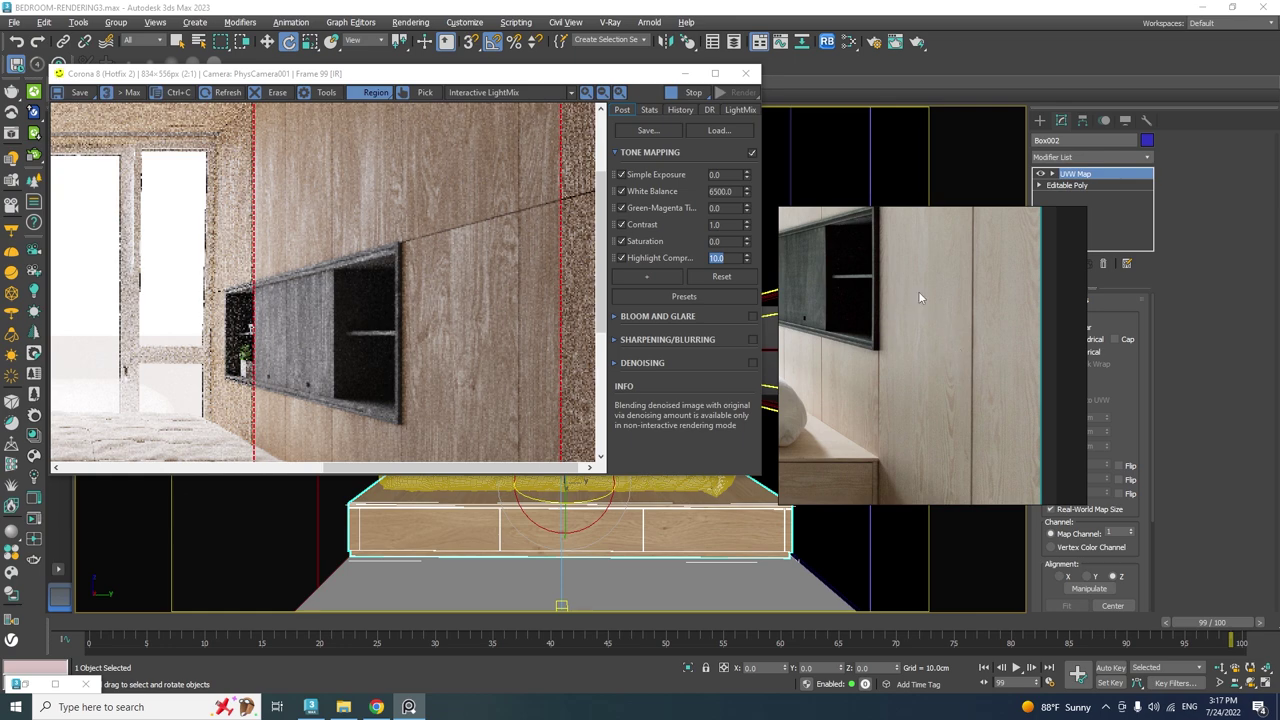
Open the Slate Material Editor and arrange it alongside the render and the reference photo.
left_click(850, 44)
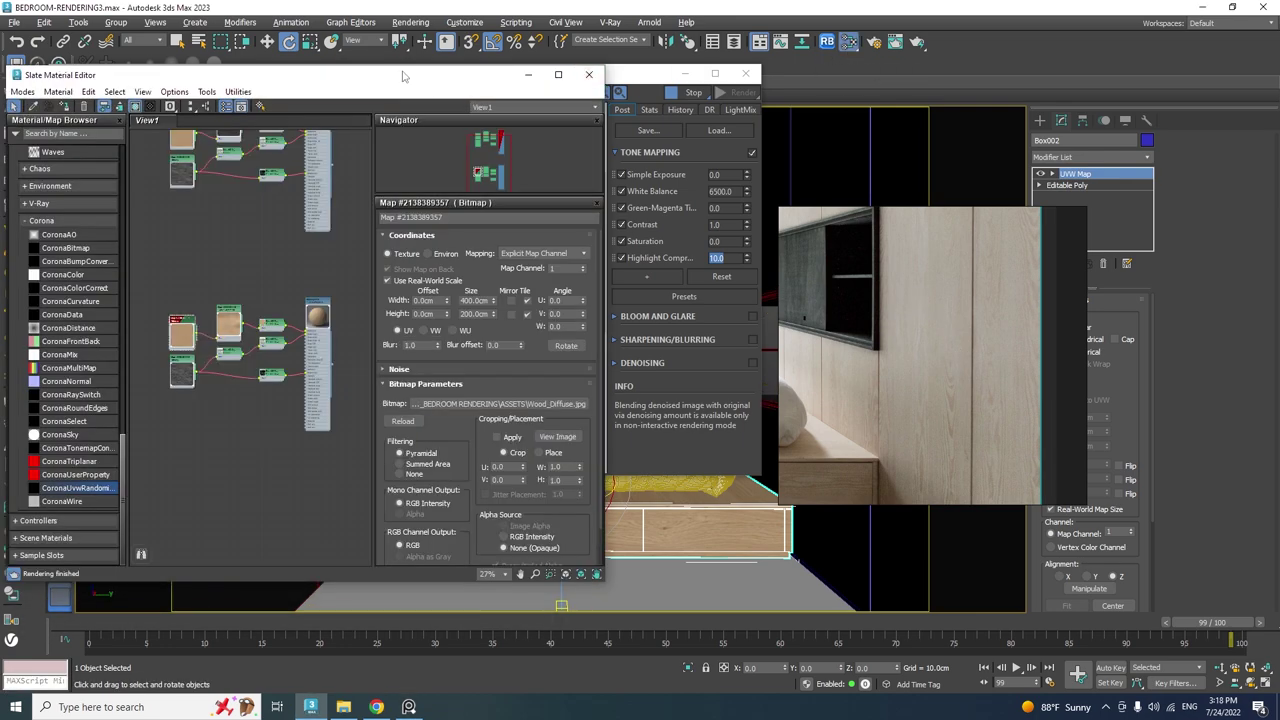
left_click_drag(403, 76, 1030, 138)
left_click_drag(917, 303, 277, 482)
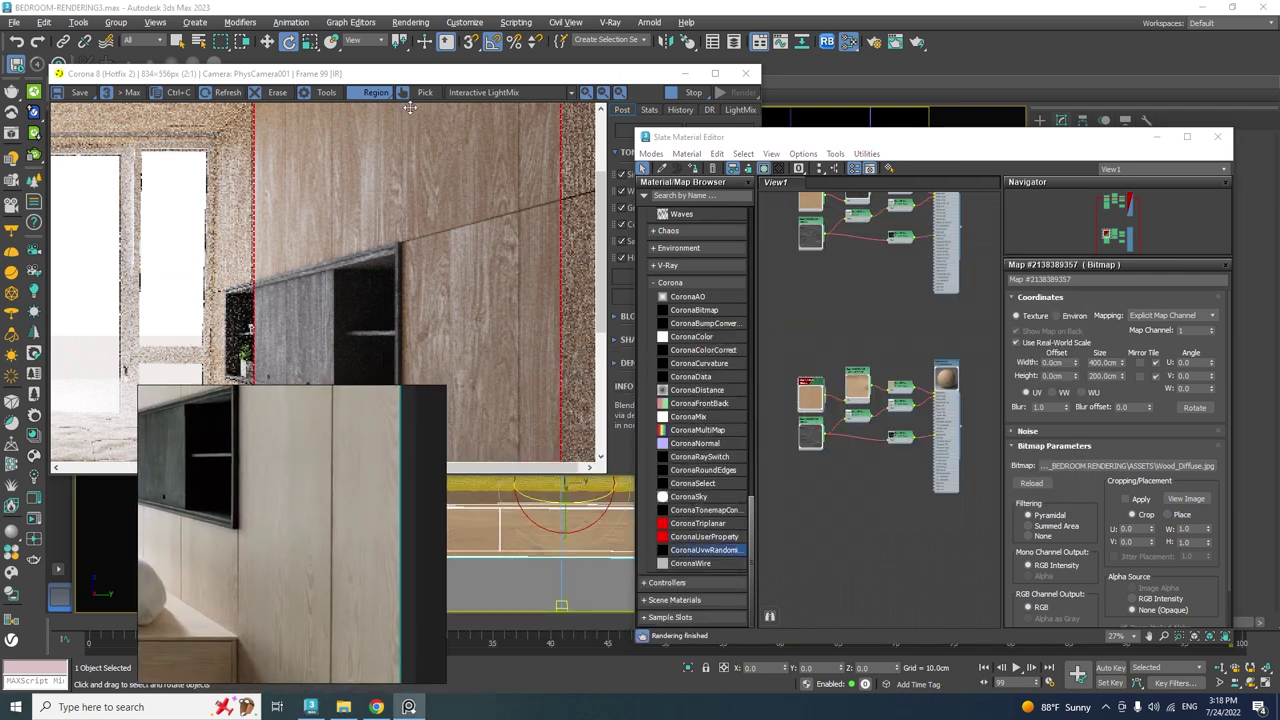
left_click_drag(403, 76, 343, 14)
Reset the color map curve of the light wood's roughness Output map and raise its start point to about 0.507.
left_click(839, 361)
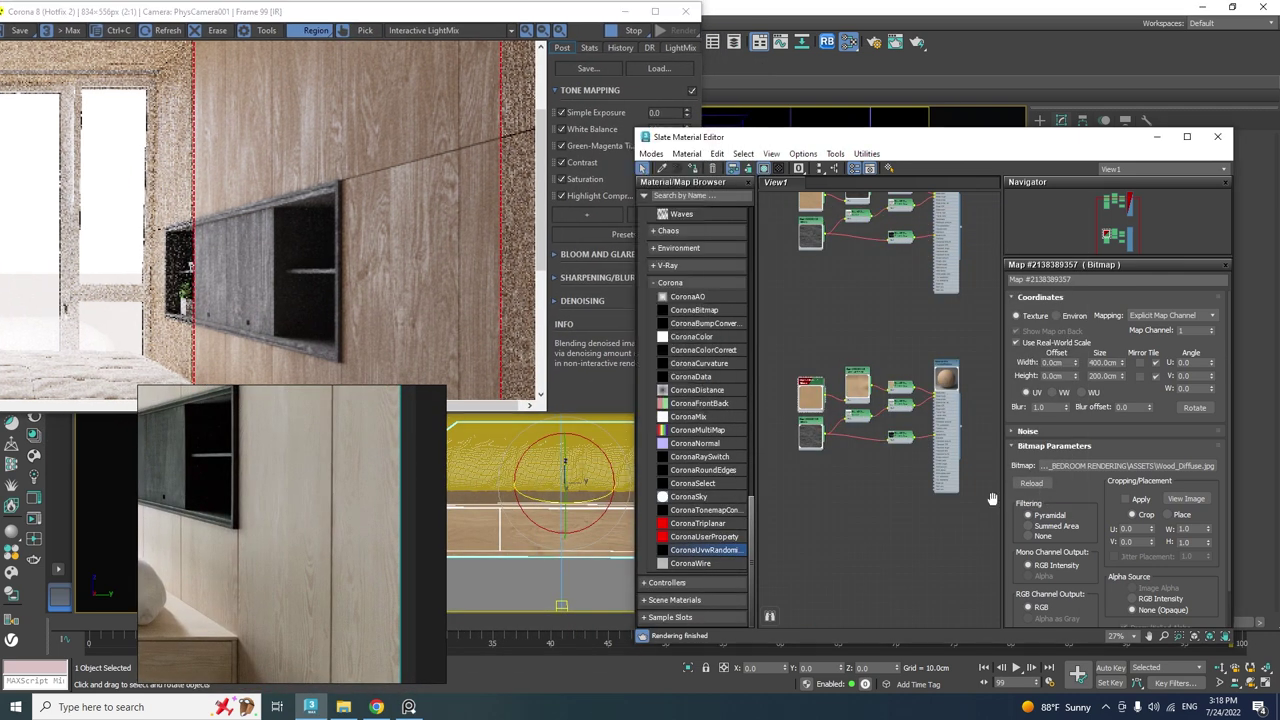
scroll(868, 428, "up", 6)
left_click(865, 427)
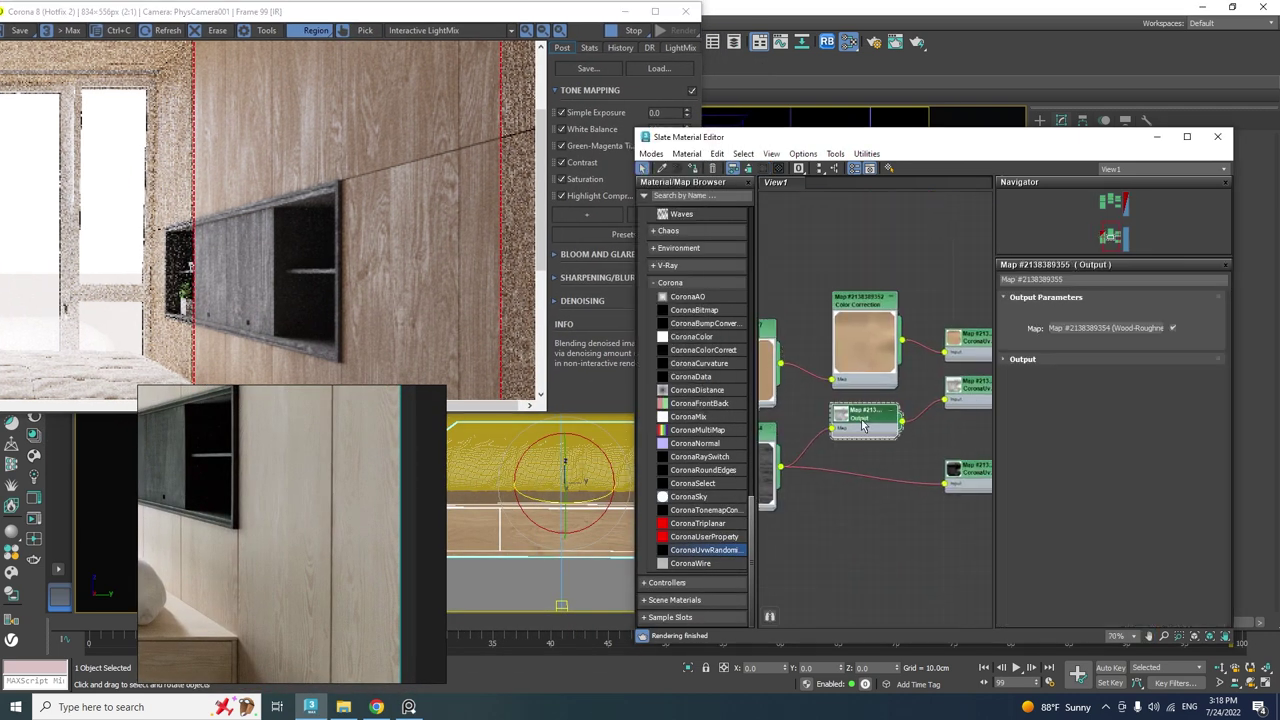
left_click(1041, 360)
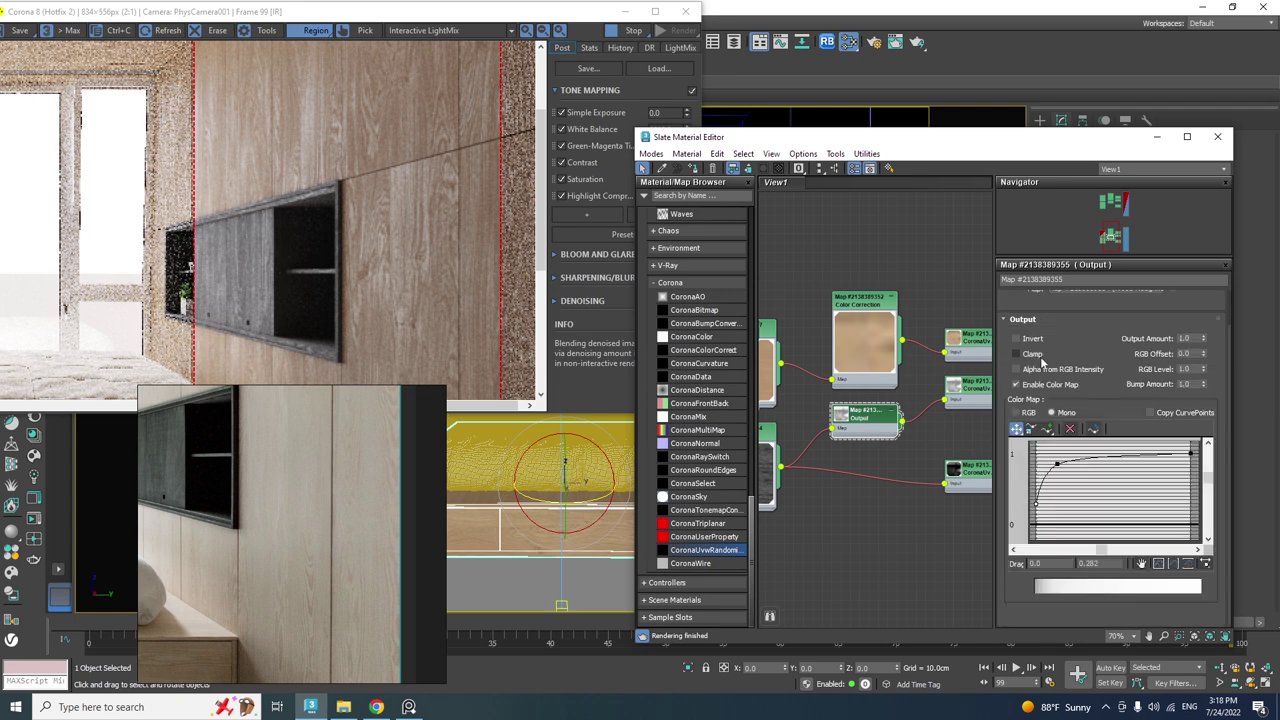
left_click(1094, 432)
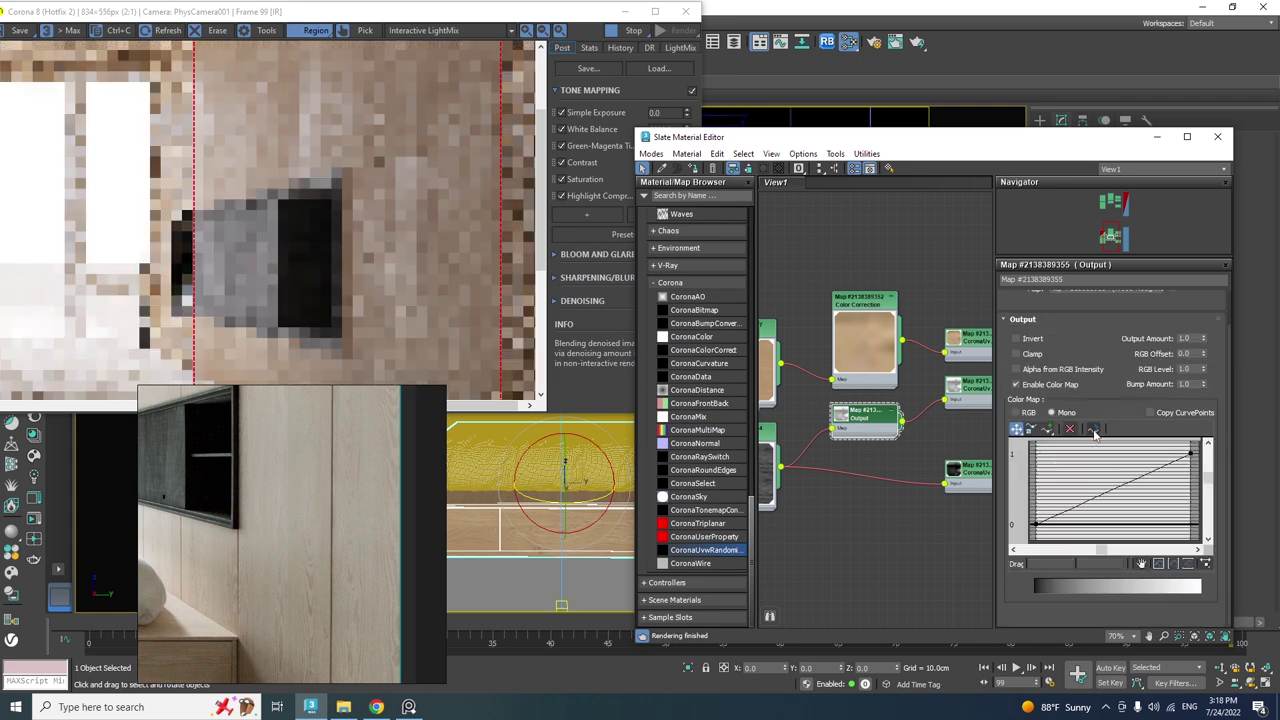
left_click_drag(1035, 523, 1037, 488)
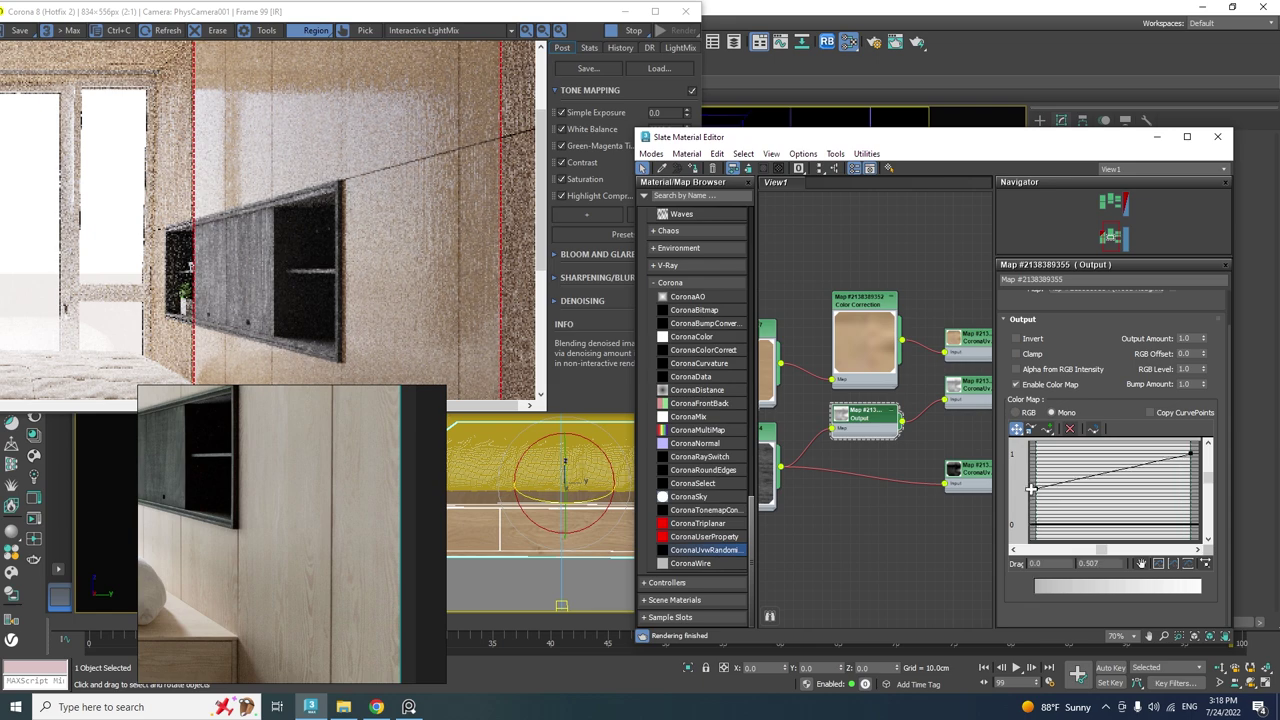
Widen the render region around the niche, then redraw it over the ceiling and show more of the reference photo.
left_click_drag(197, 224, 143, 224)
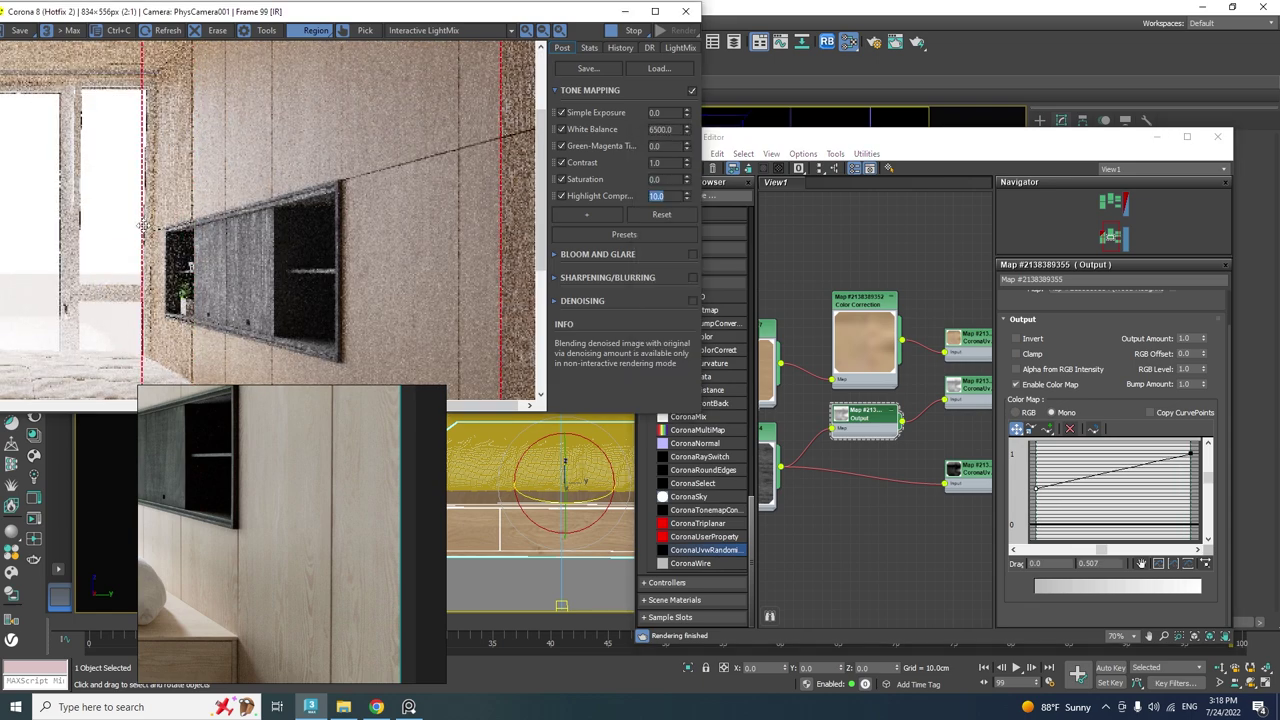
middle_click_drag(404, 298, 398, 234)
scroll(397, 231, "down", 2)
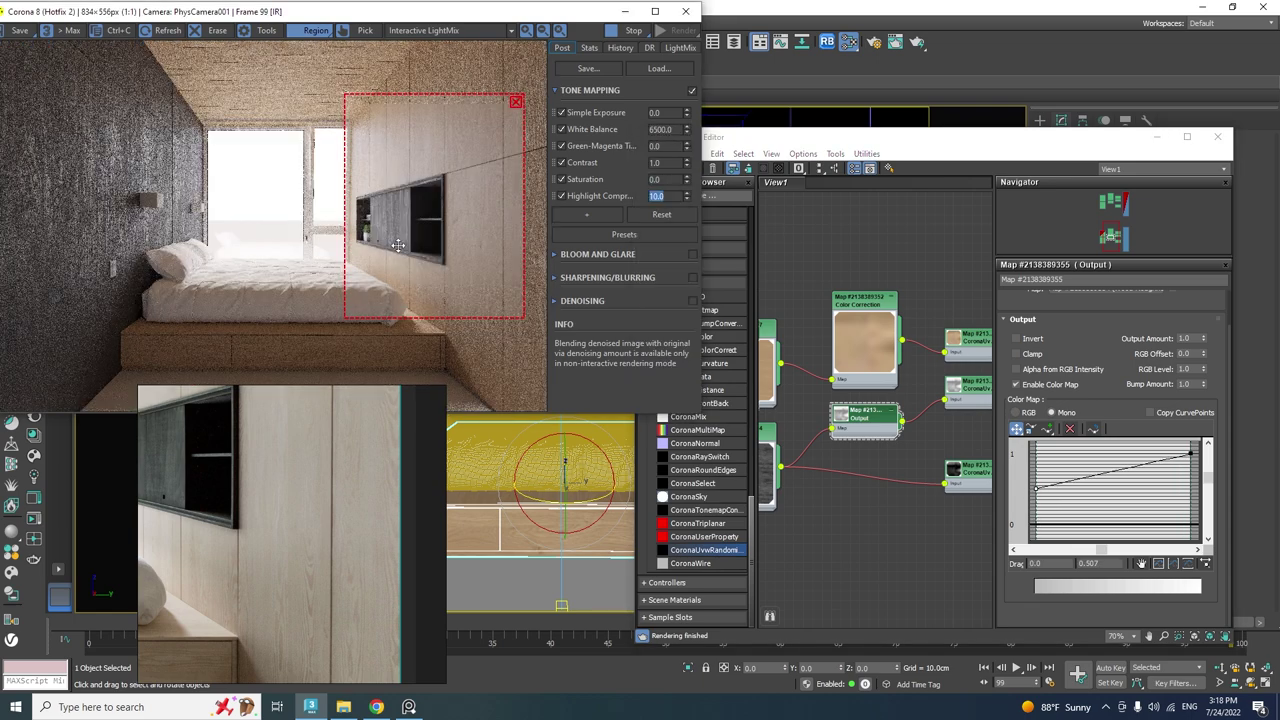
left_click_drag(251, 42, 468, 141)
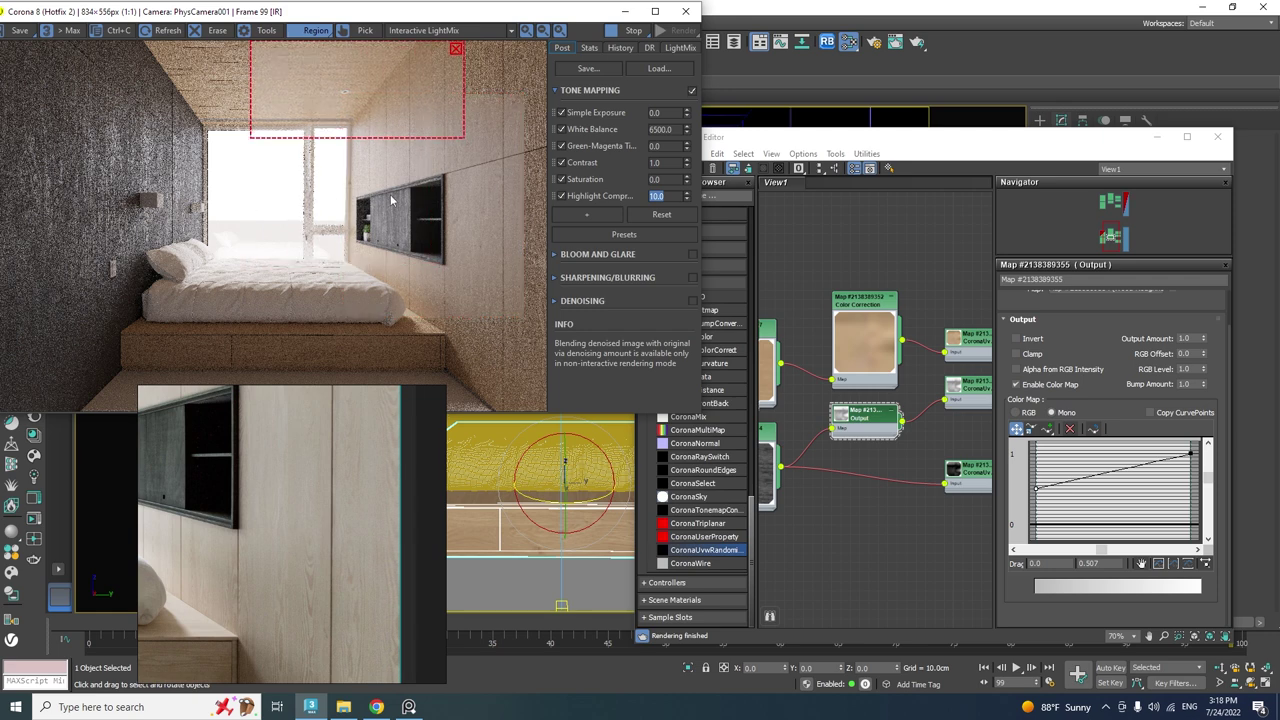
scroll(333, 433, "down", 4)
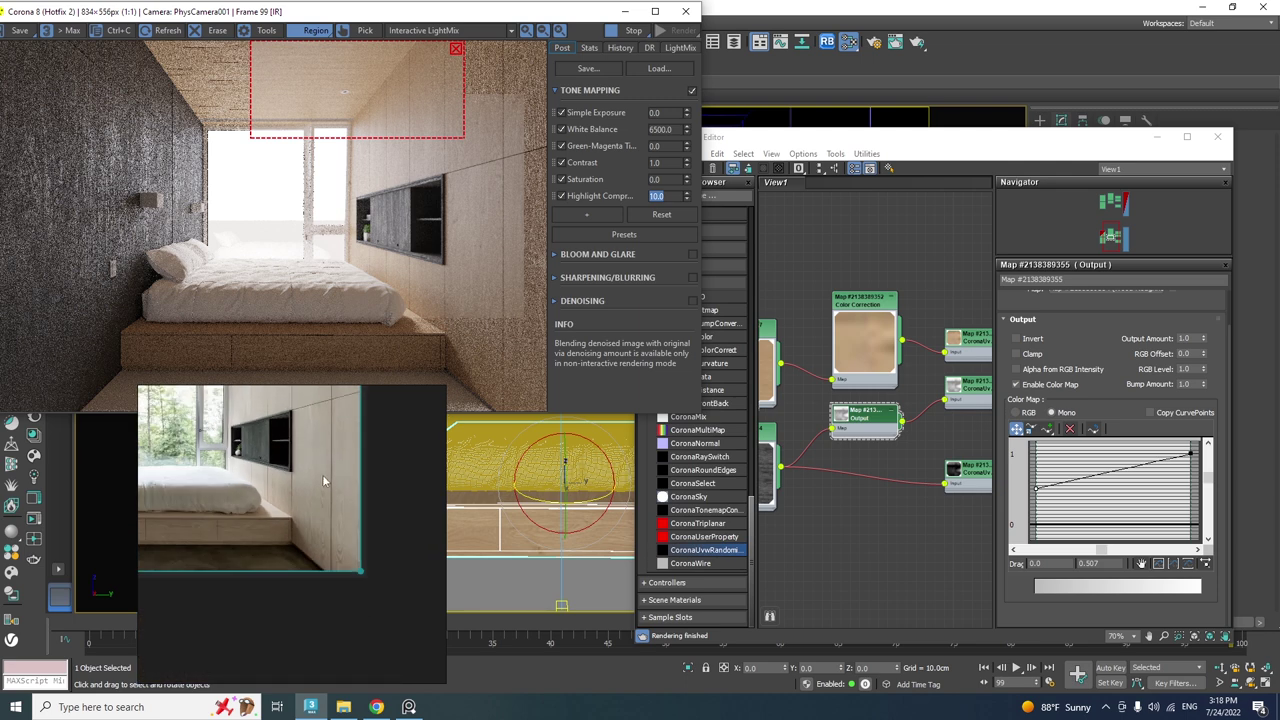
left_click_drag(330, 440, 334, 521)
Set the RGB gamma/contrast of the light wood's Color Correction map to 2.
middle_click_drag(881, 390, 830, 372)
left_click(811, 287)
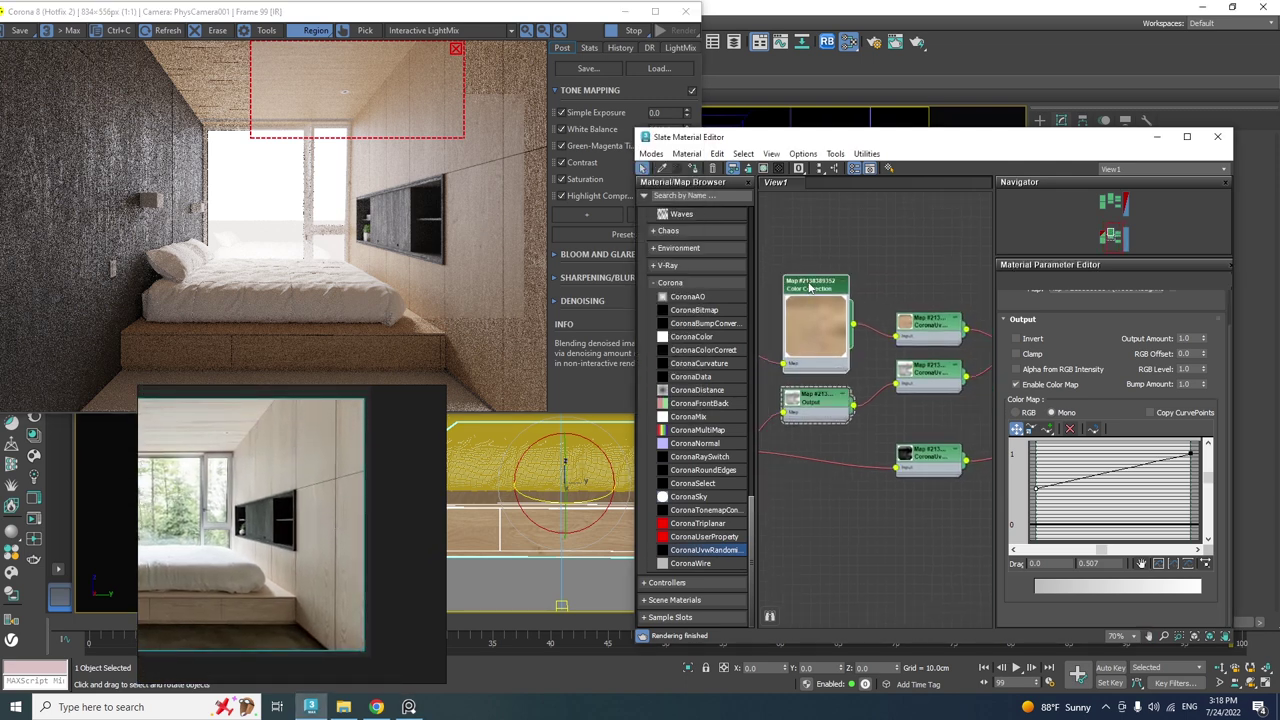
double_click(811, 287)
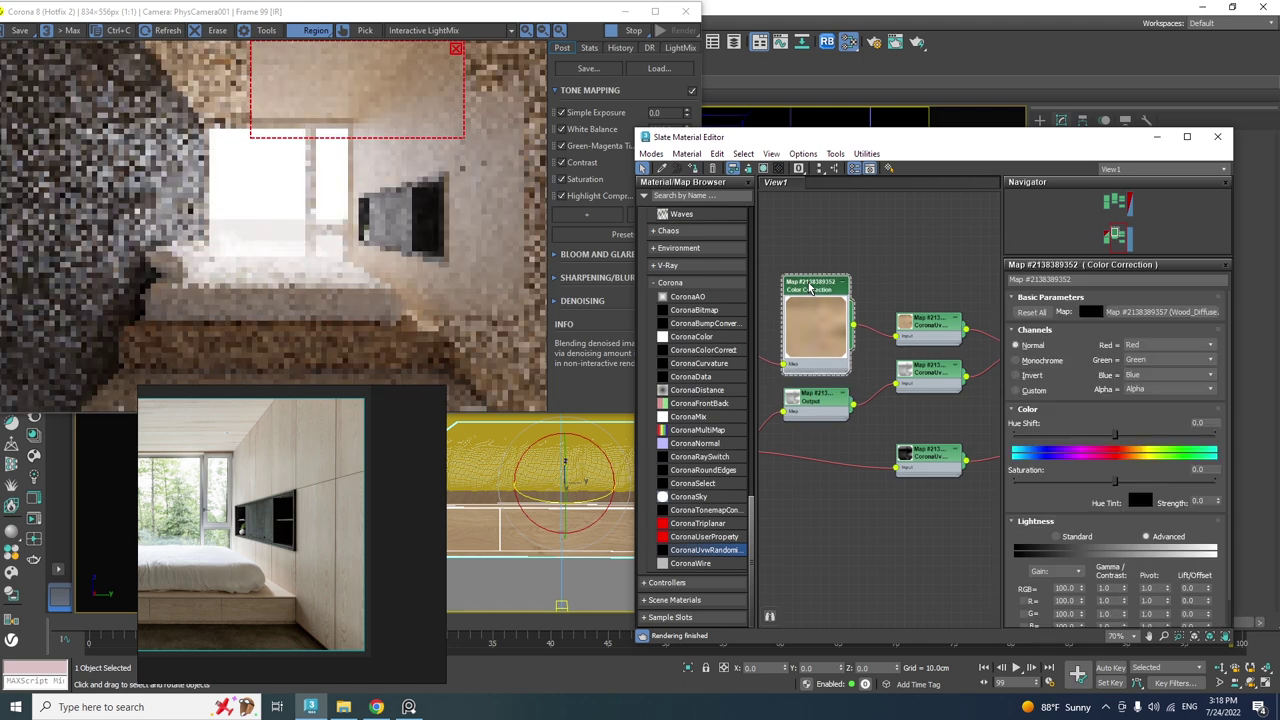
scroll(1086, 521, "down", 1)
double_click(1100, 558)
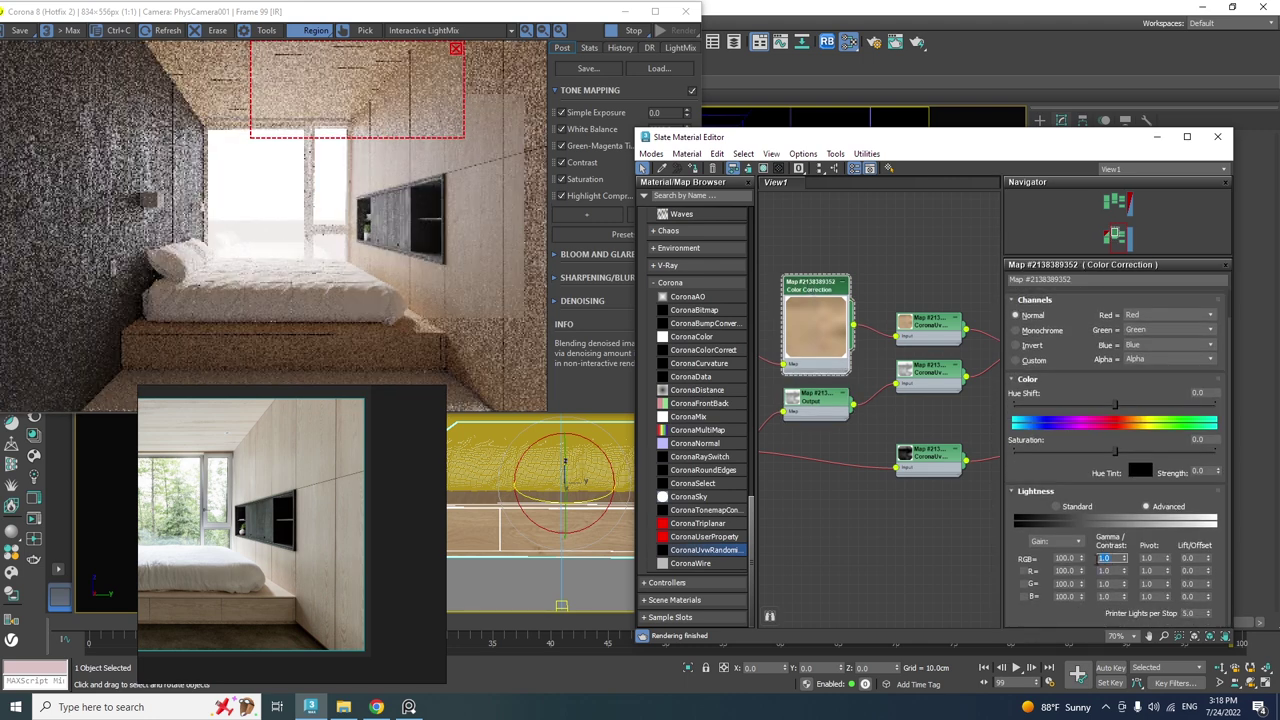
type("2")
key("Return")
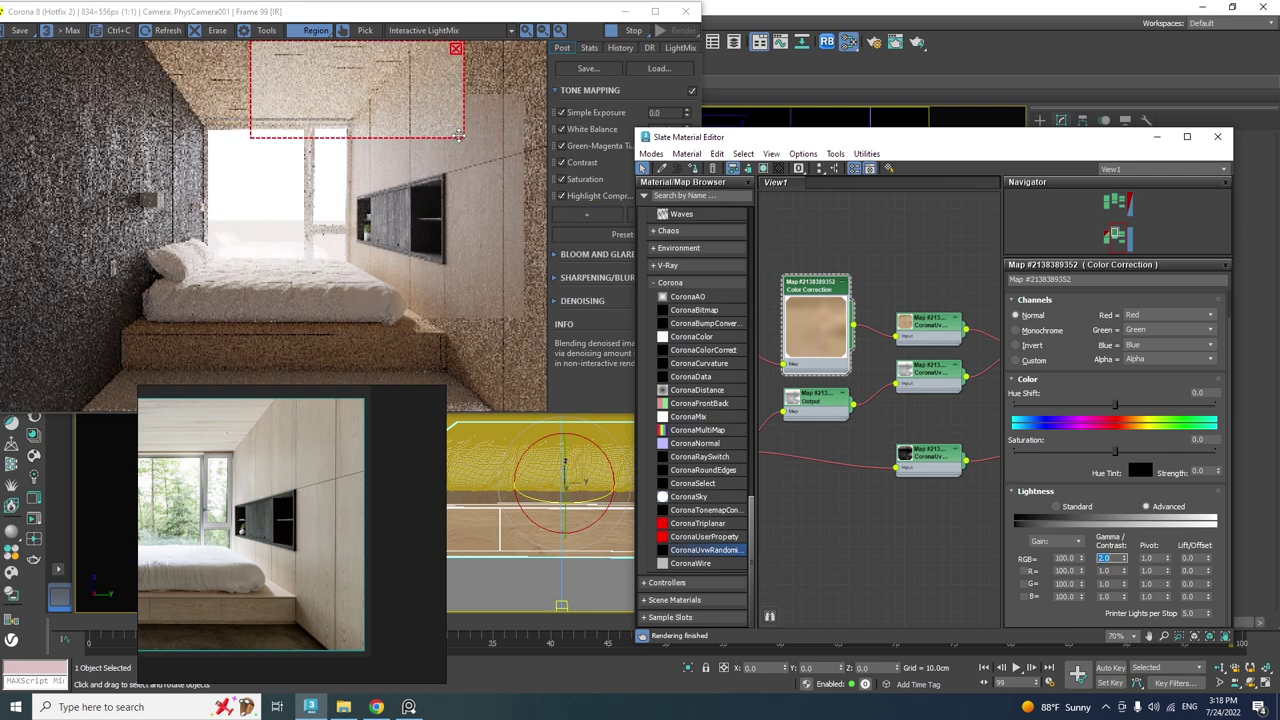
Extend the render region over the niche wall and bed platform and compare the light wood with the reference photo.
left_click(479, 175)
left_click_drag(479, 175, 554, 382)
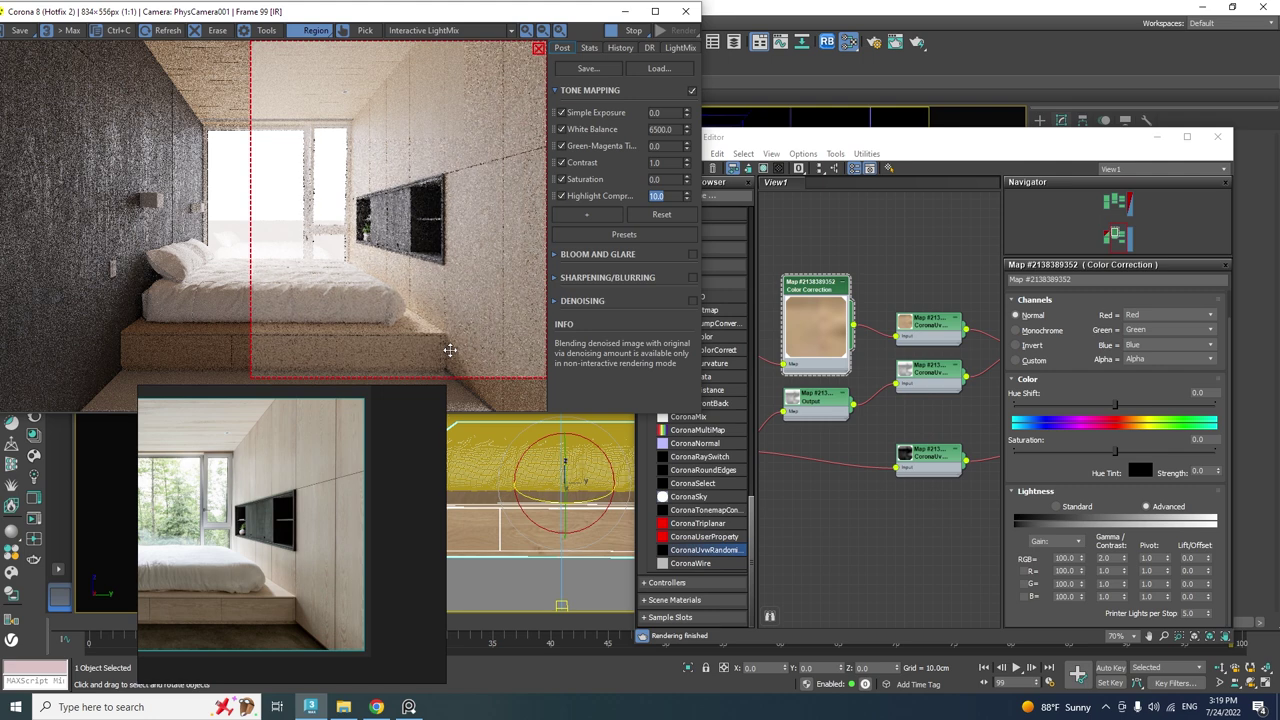
right_click_drag(342, 448, 383, 224)
left_click_drag(377, 240, 428, 452)
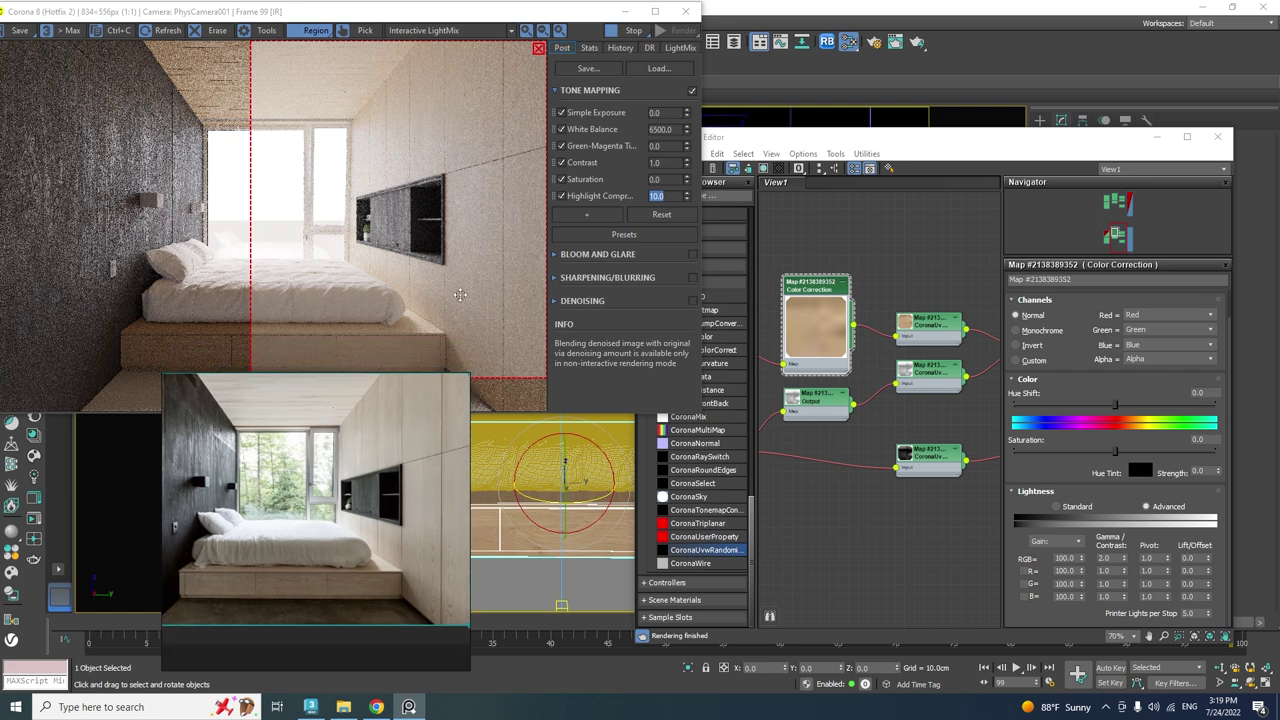
left_click_drag(412, 416, 358, 465)
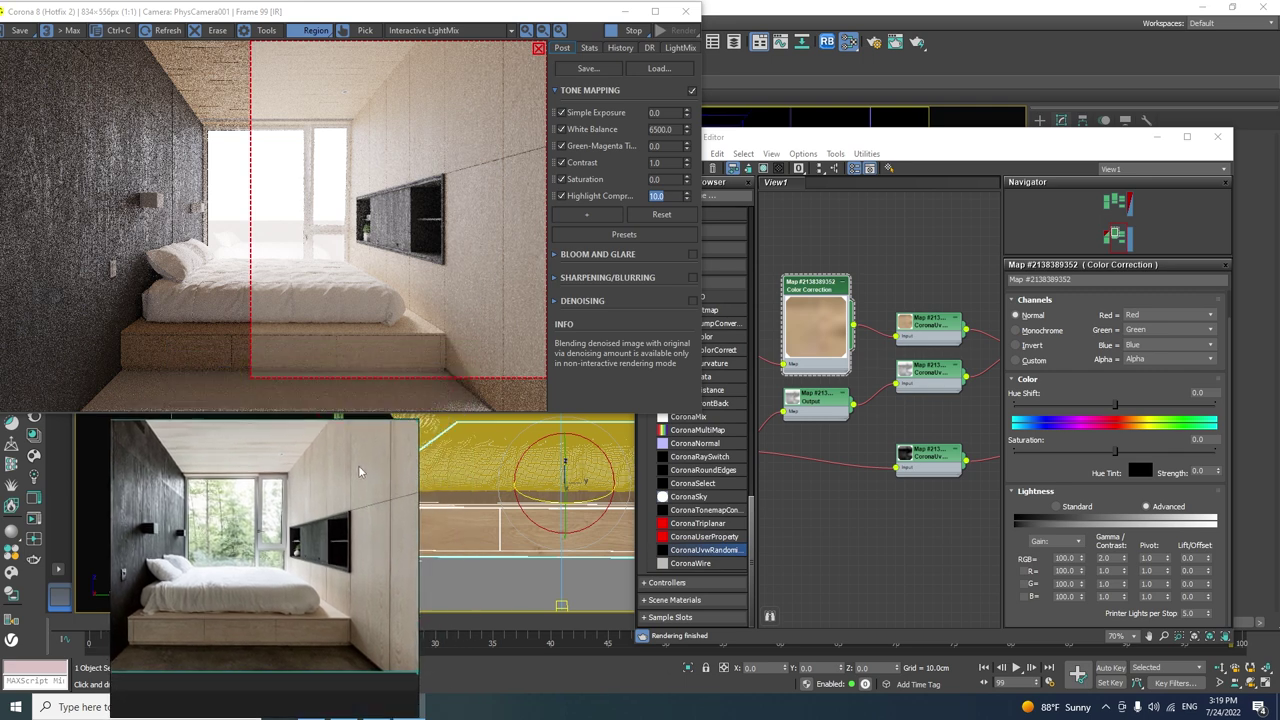
right_click_drag(327, 511, 372, 392)
scroll(445, 509, "up", 5)
scroll(364, 484, "down", 5)
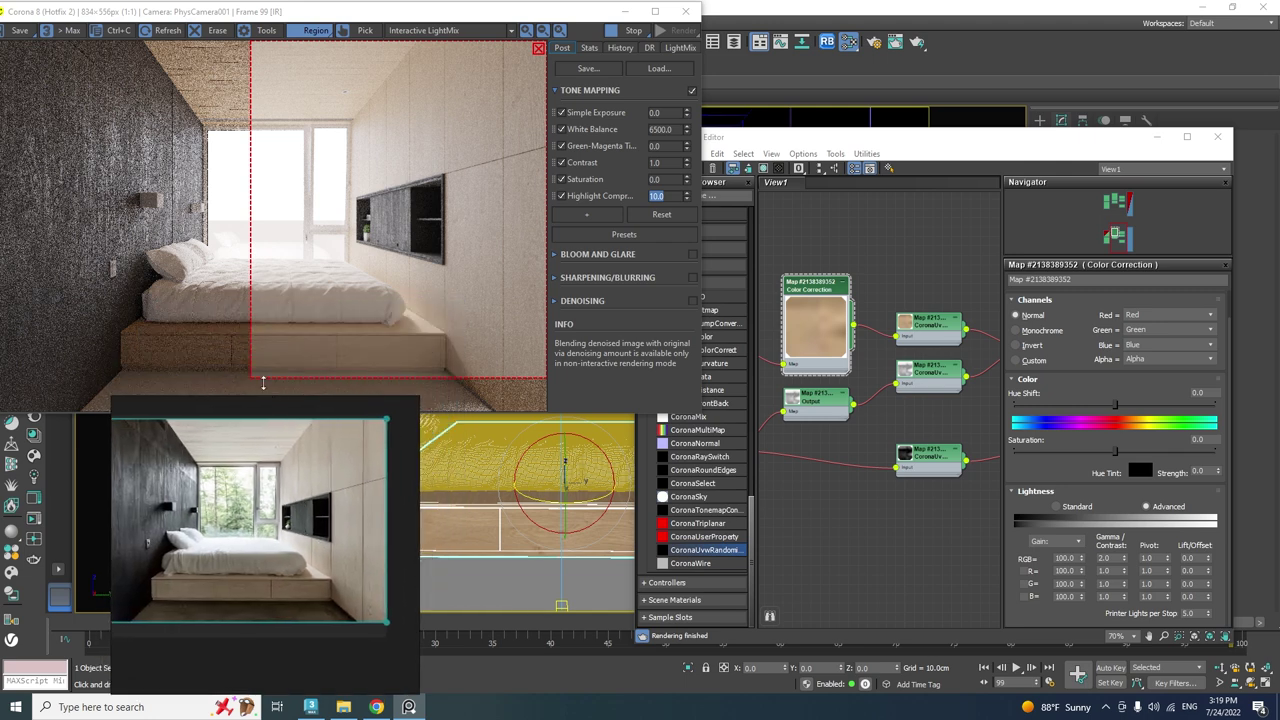
left_click_drag(488, 14, 541, 16)
left_click(591, 51)
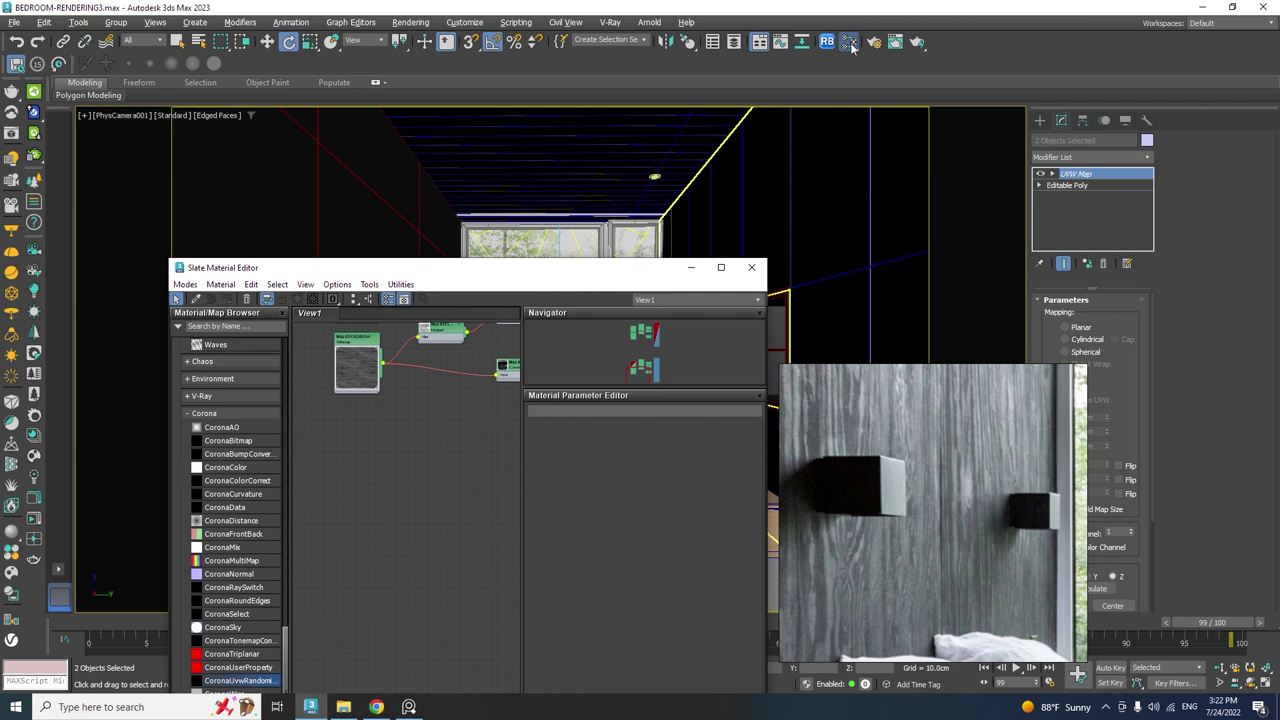
Create a new CoronaPhysicalMtl below the existing wood material nodes and place it in free space.
right_click(330, 544)
mouse_move(374, 511)
mouse_move(491, 554)
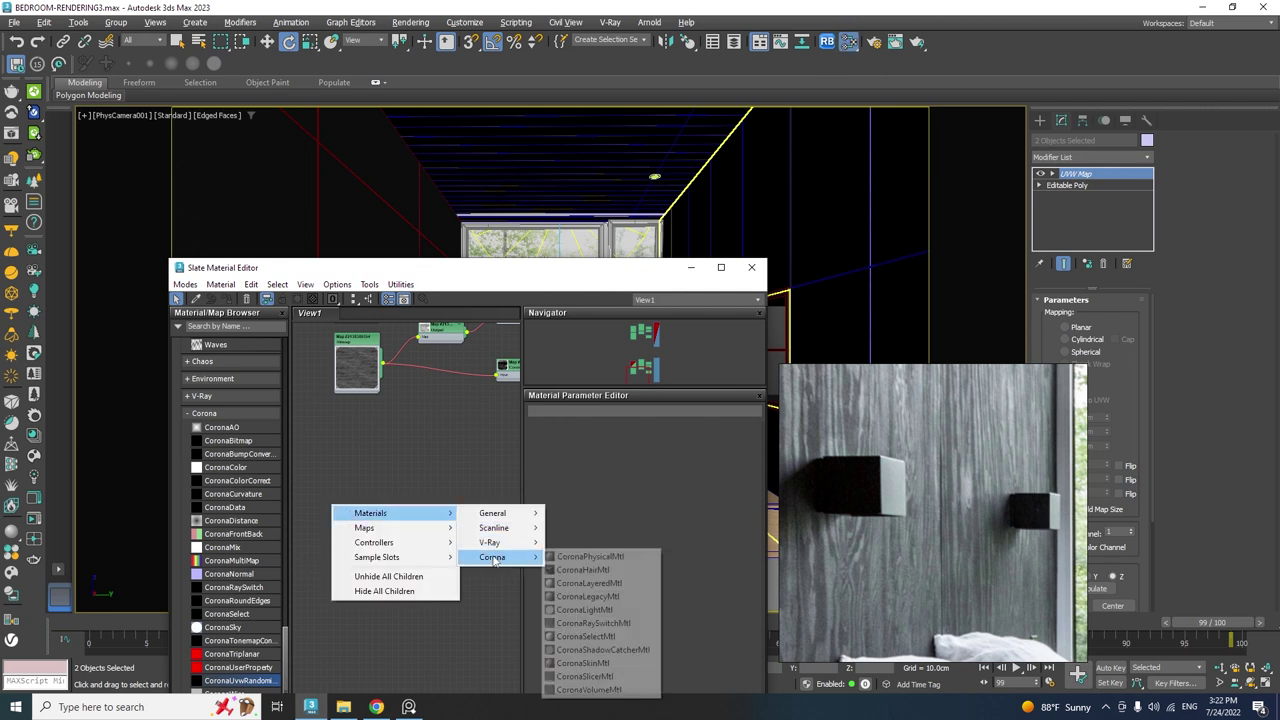
left_click(590, 564)
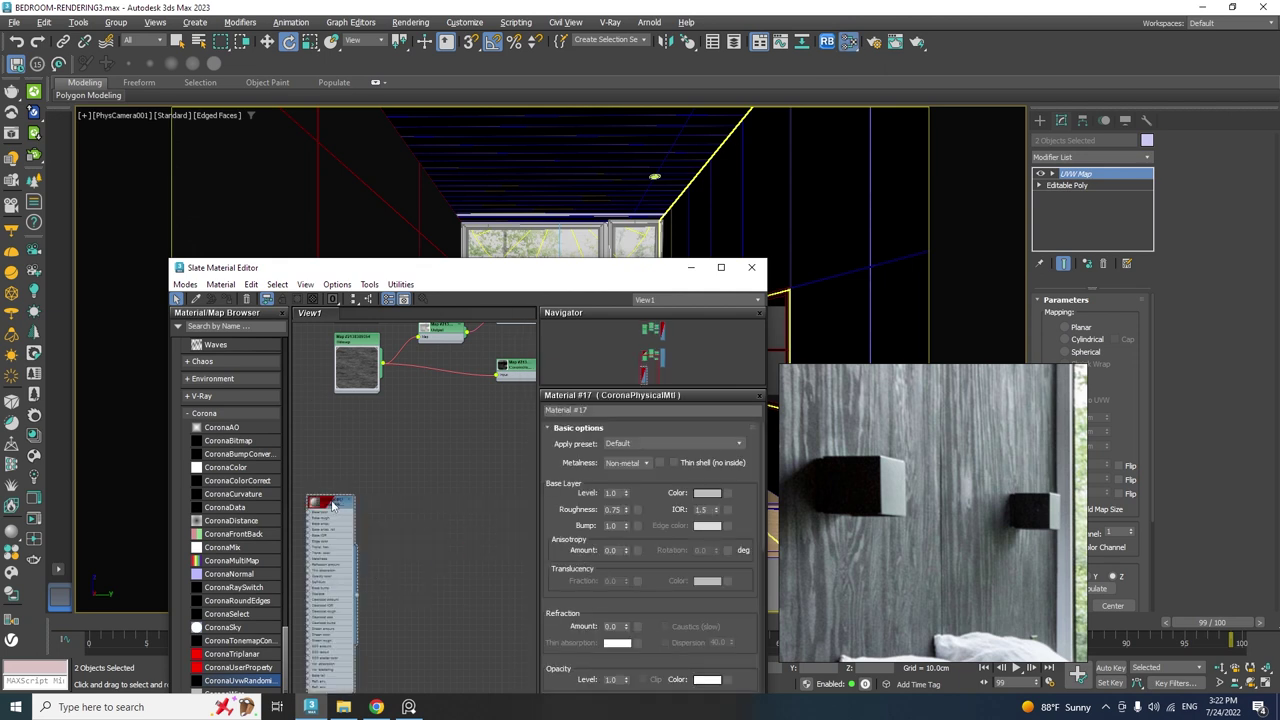
left_click_drag(333, 503, 432, 504)
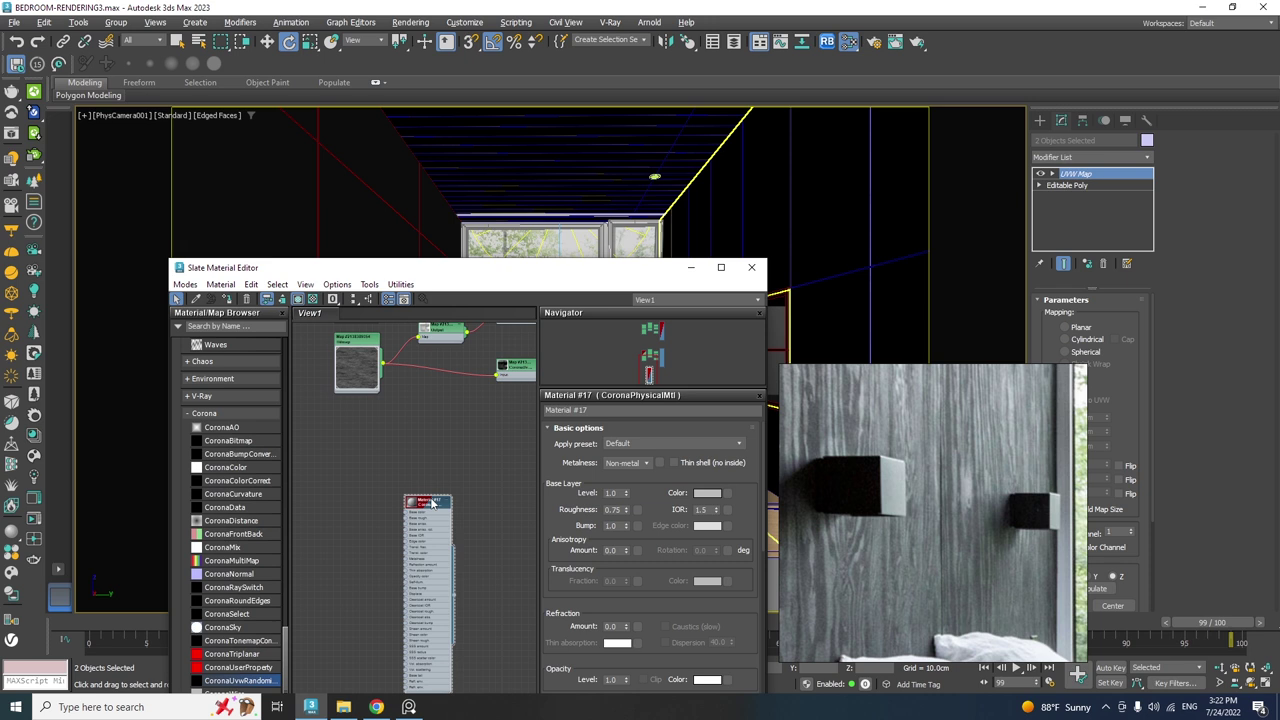
Make the new material's base color nearly black, with a value of about 3, and assign it to the two selected wall-mounted blocks.
left_click(700, 494)
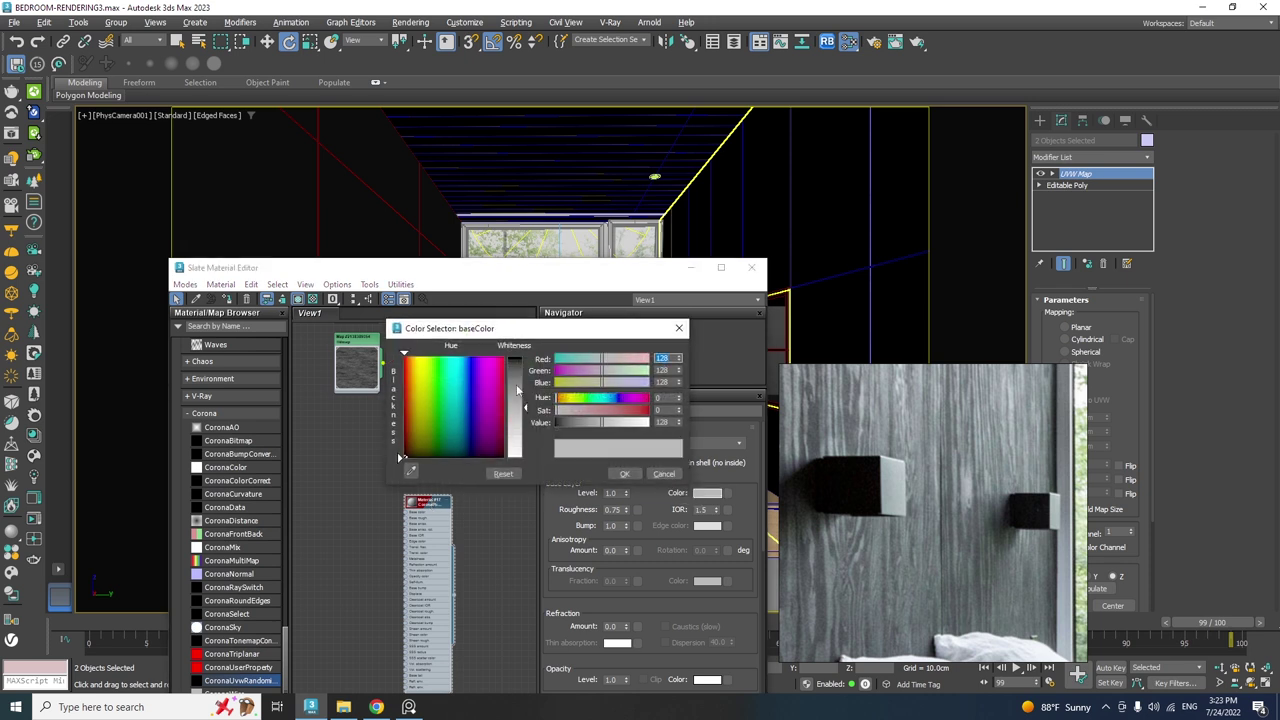
left_click_drag(518, 391, 517, 455)
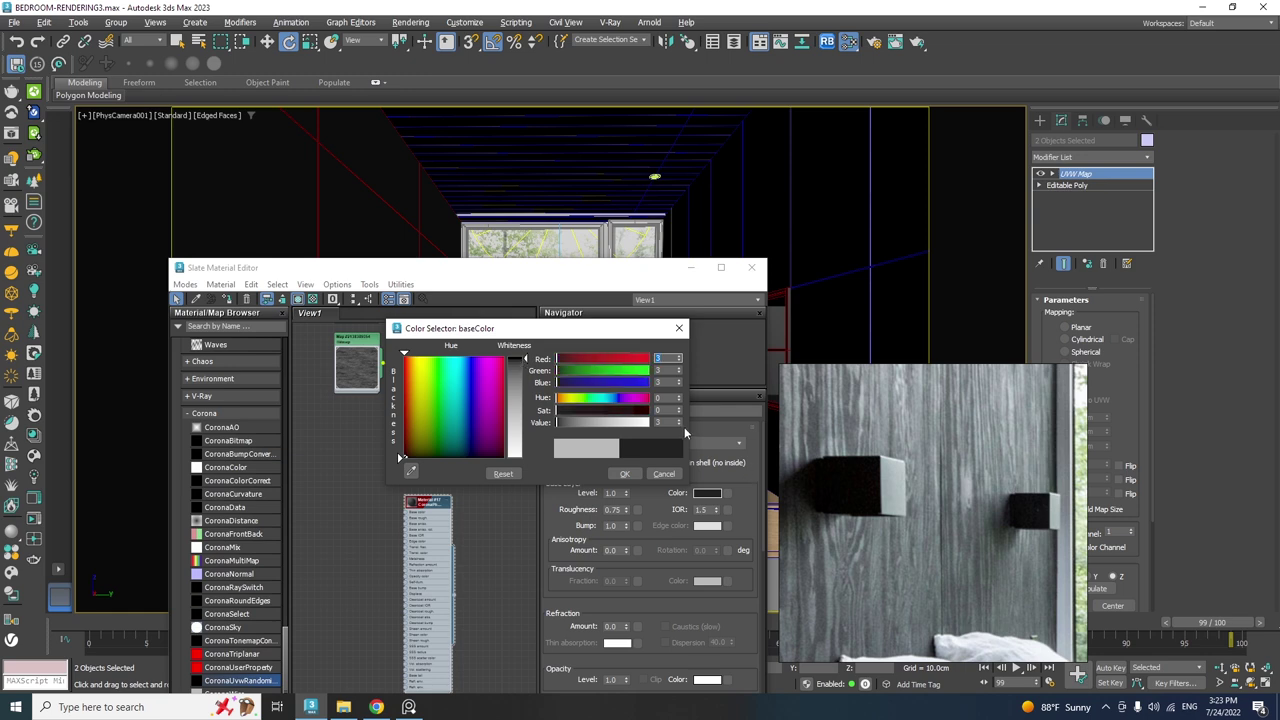
left_click(678, 425)
left_click(625, 473)
left_click(625, 474)
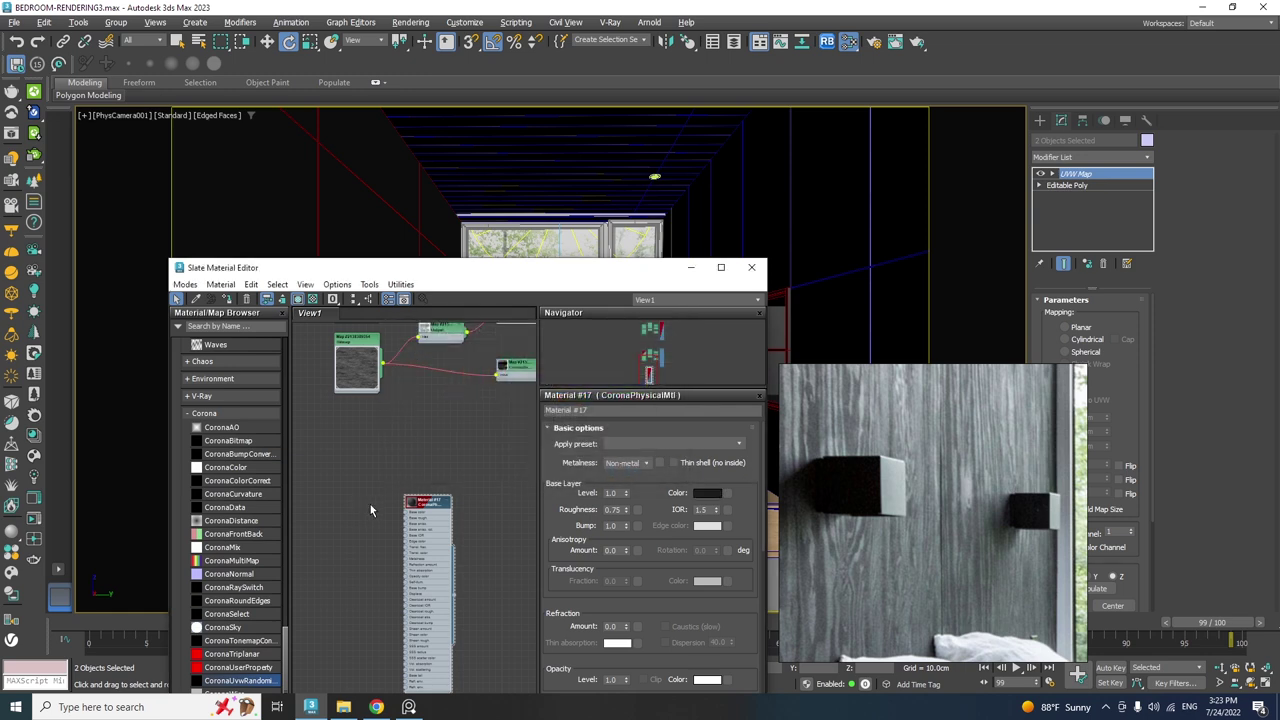
left_click_drag(337, 272, 322, 465)
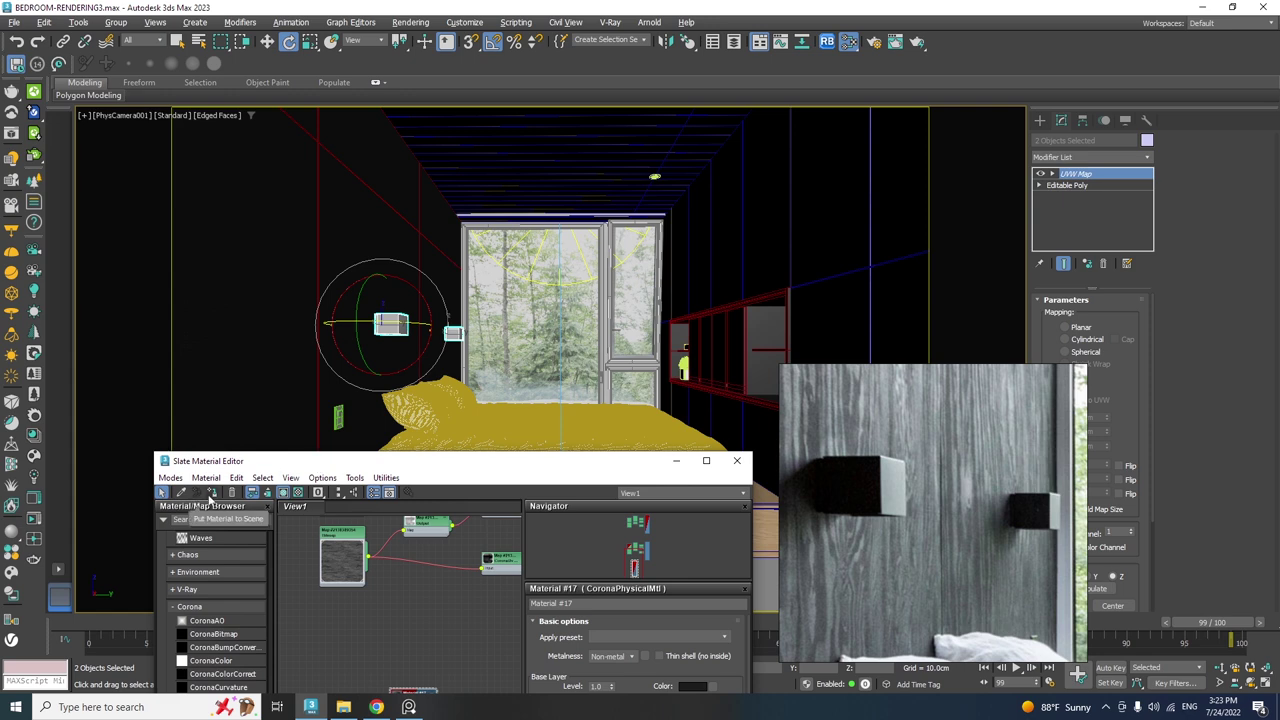
left_click_drag(235, 461, 632, 418)
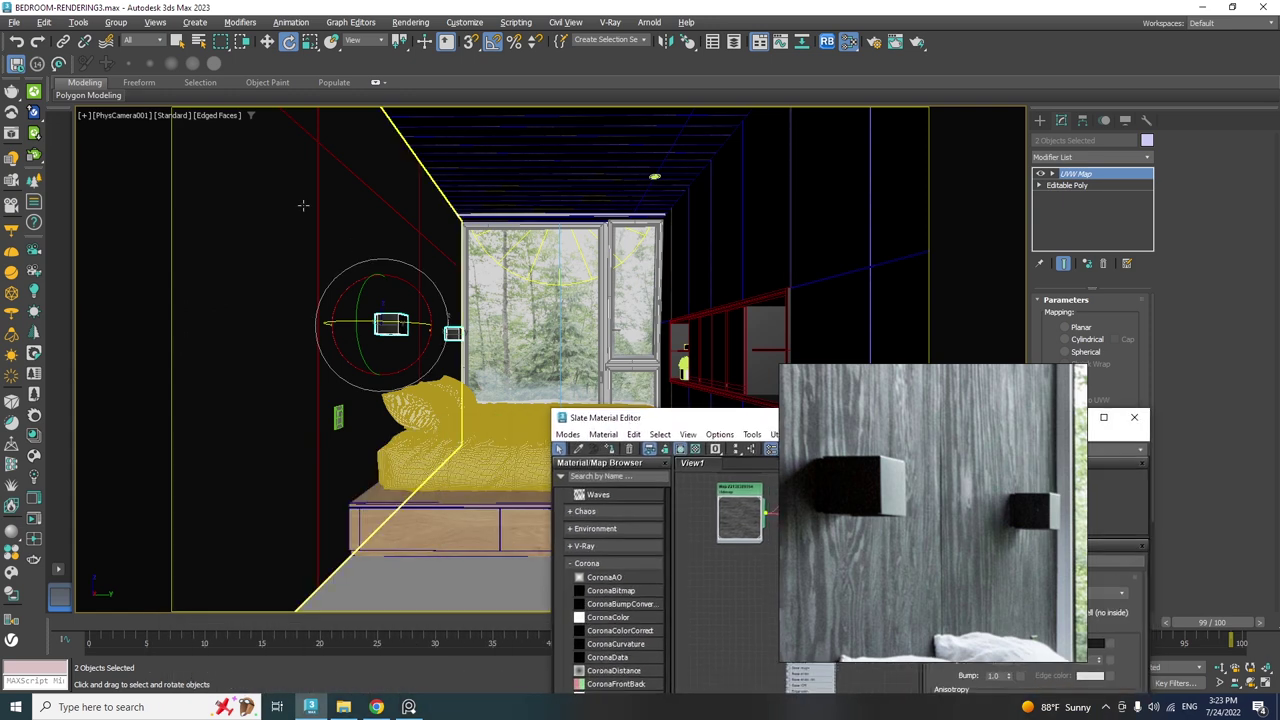
Enlarge the two wall blocks in the camera view with 2D Pan Zoom and render a region around each in the Corona frame buffer.
left_click(214, 115)
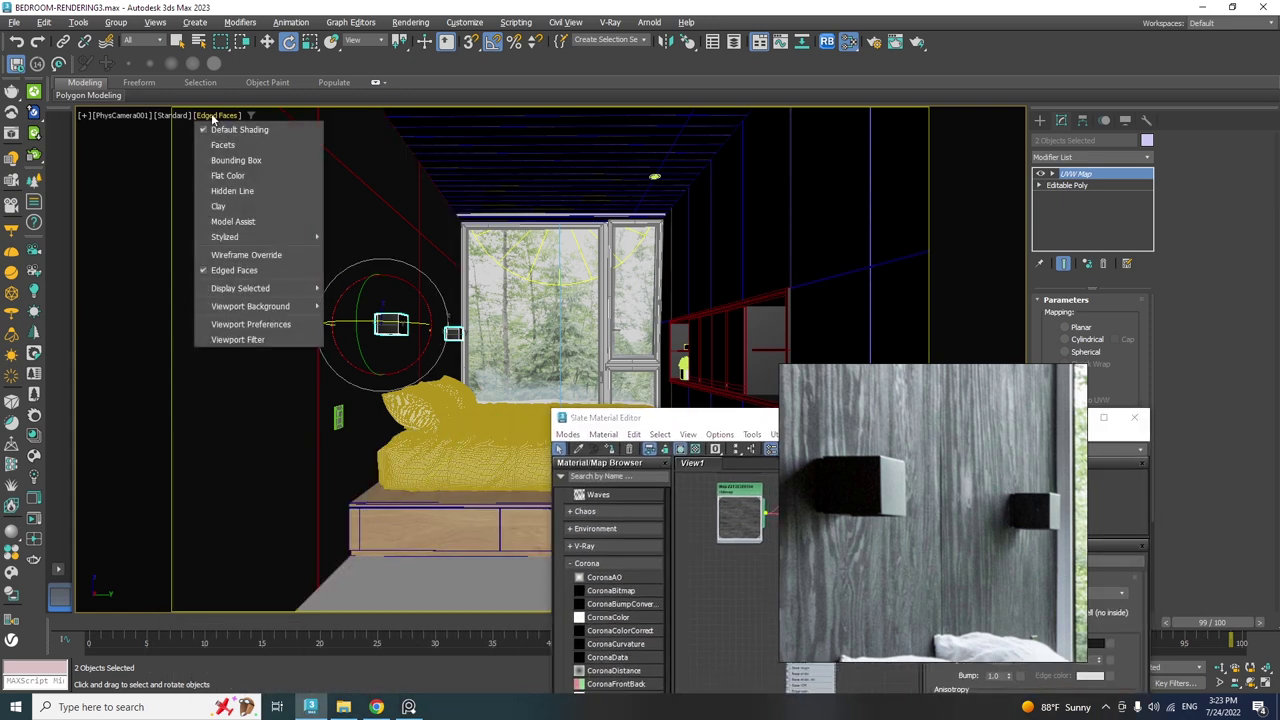
left_click(83, 115)
left_click(83, 115)
left_click(135, 300)
scroll(416, 327, "up", 5)
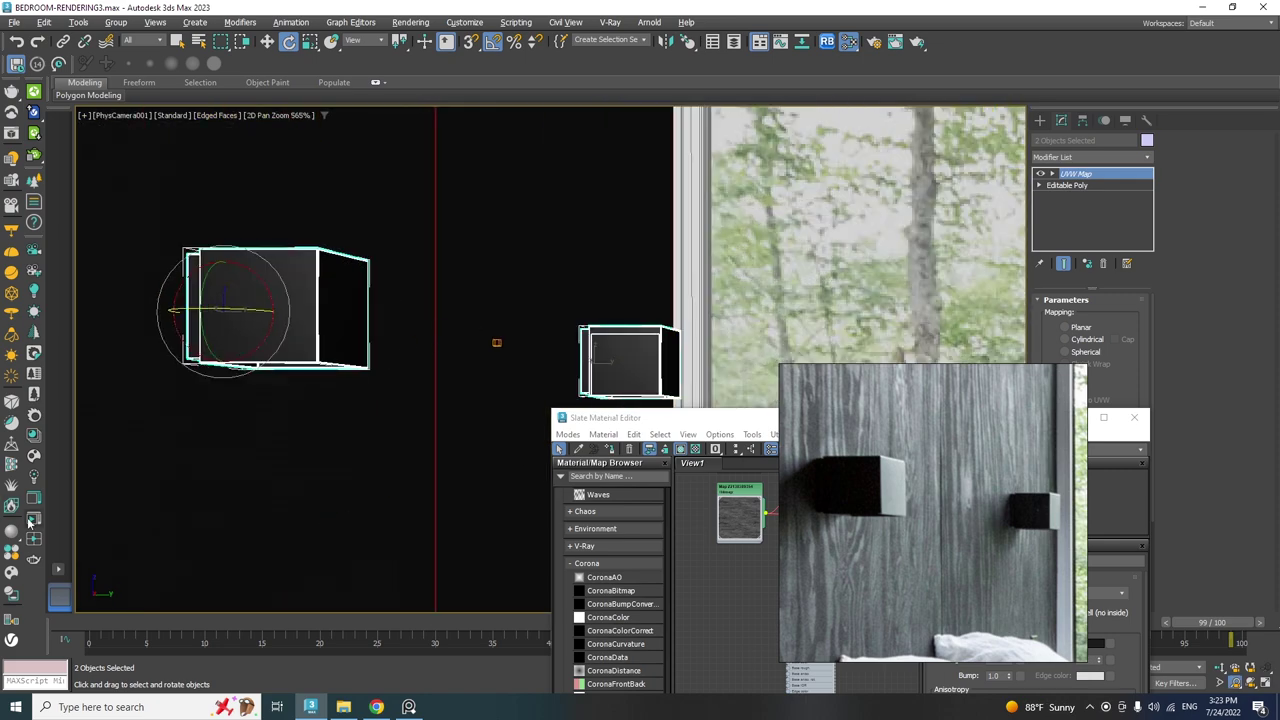
left_click(31, 520)
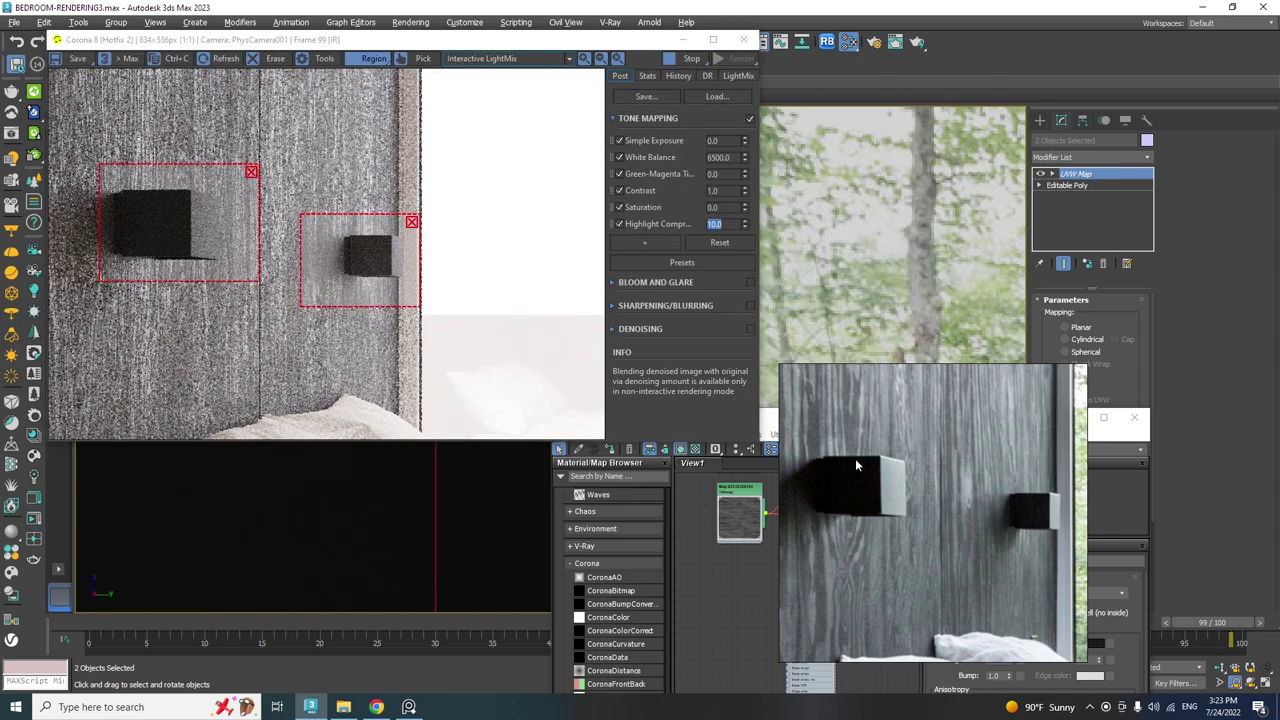
Place the reference photo beneath the render and set the black material's base roughness to 0.47.
right_click_drag(856, 465, 175, 473)
left_click_drag(782, 417, 869, 111)
scroll(893, 347, "up", 4)
double_click(876, 344)
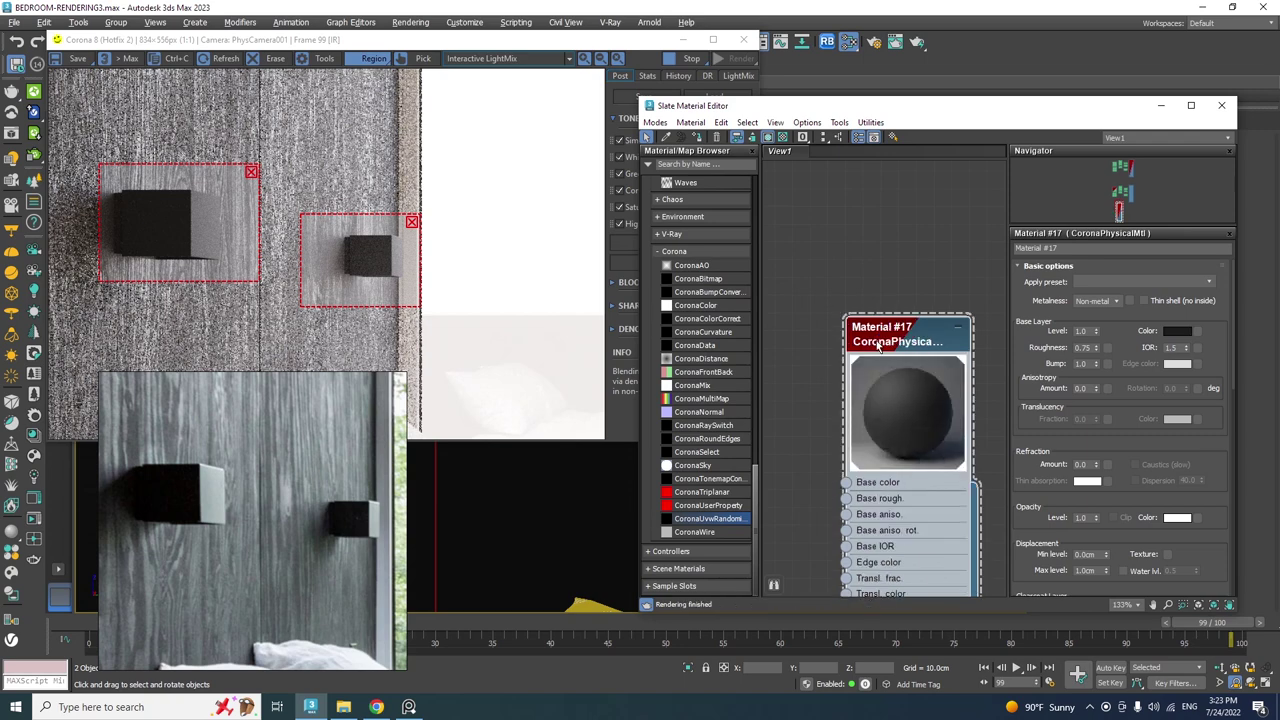
left_click_drag(898, 343, 863, 238)
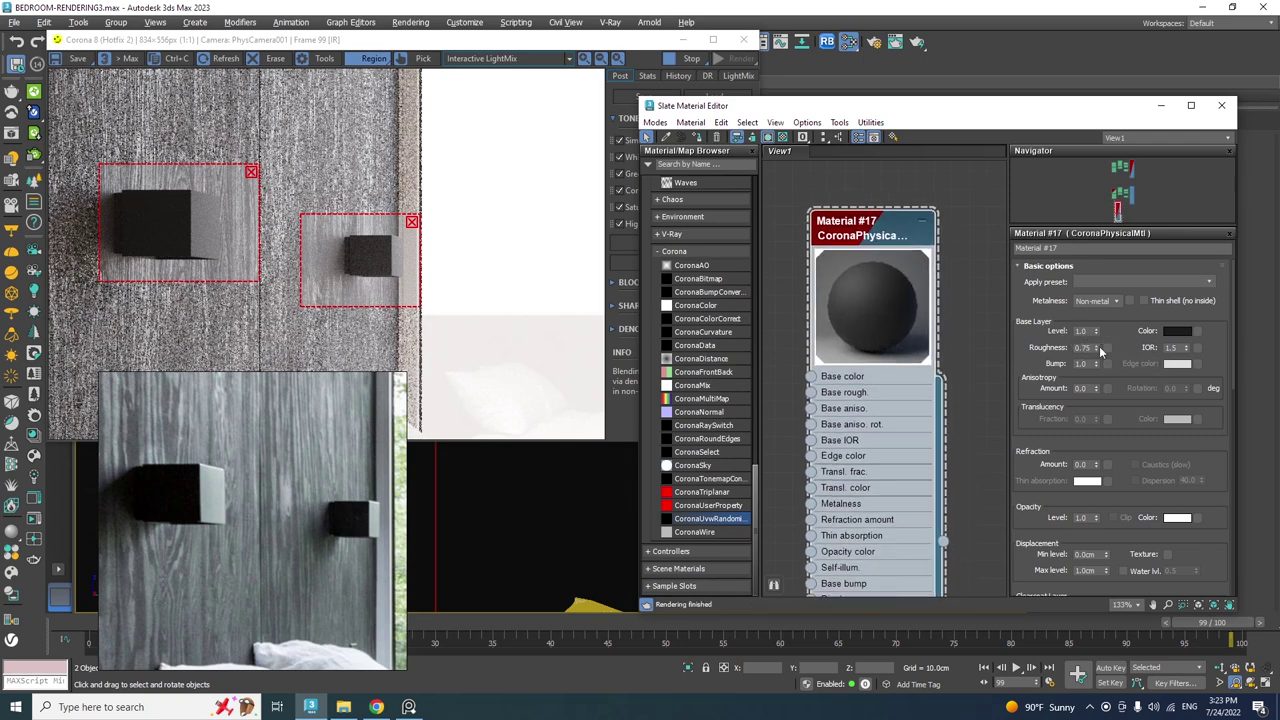
left_click_drag(1097, 352, 1093, 364)
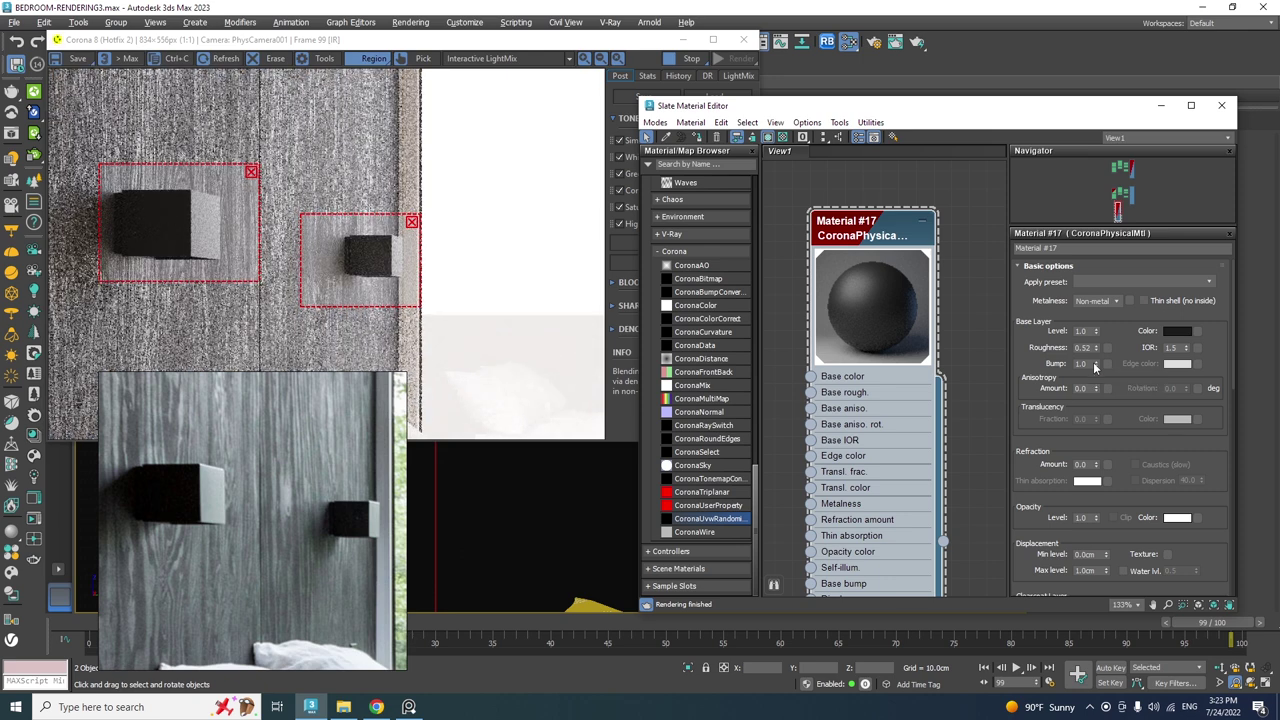
left_click_drag(1098, 346, 1098, 352)
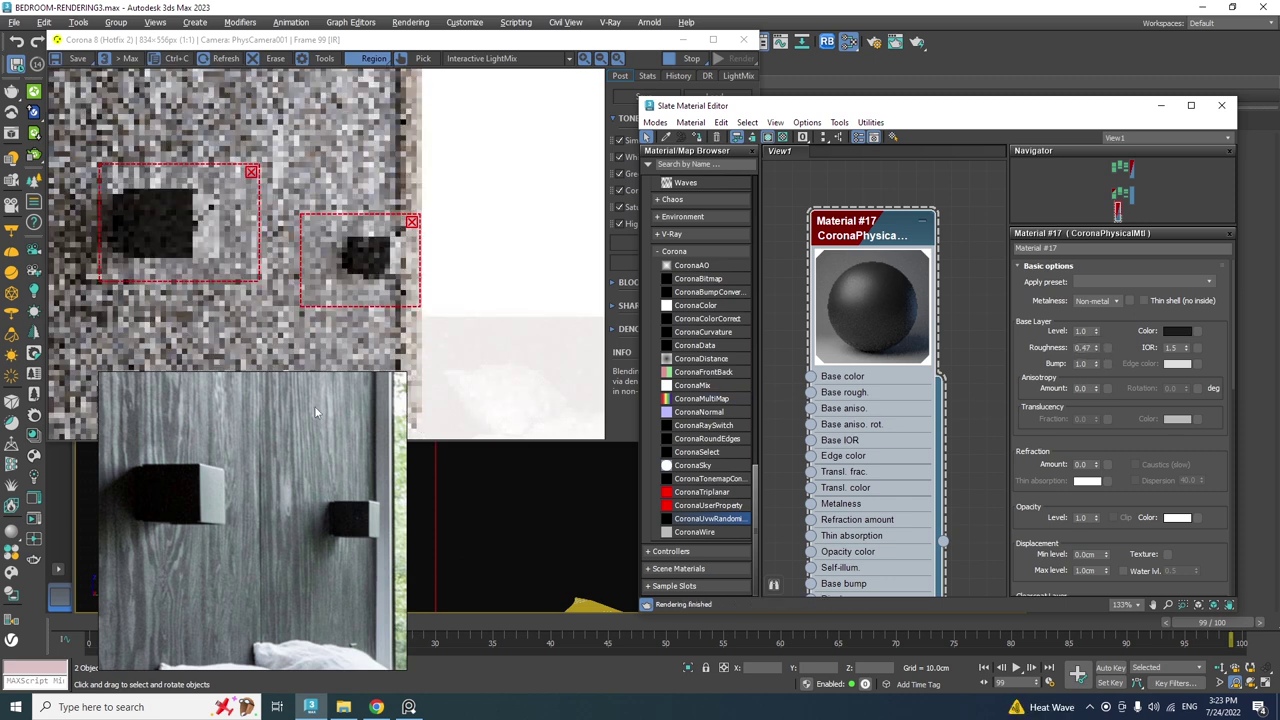
Compare the blocks with the reference photo, delete both render regions and exit 2D Pan Zoom to show the whole room.
left_click(466, 306)
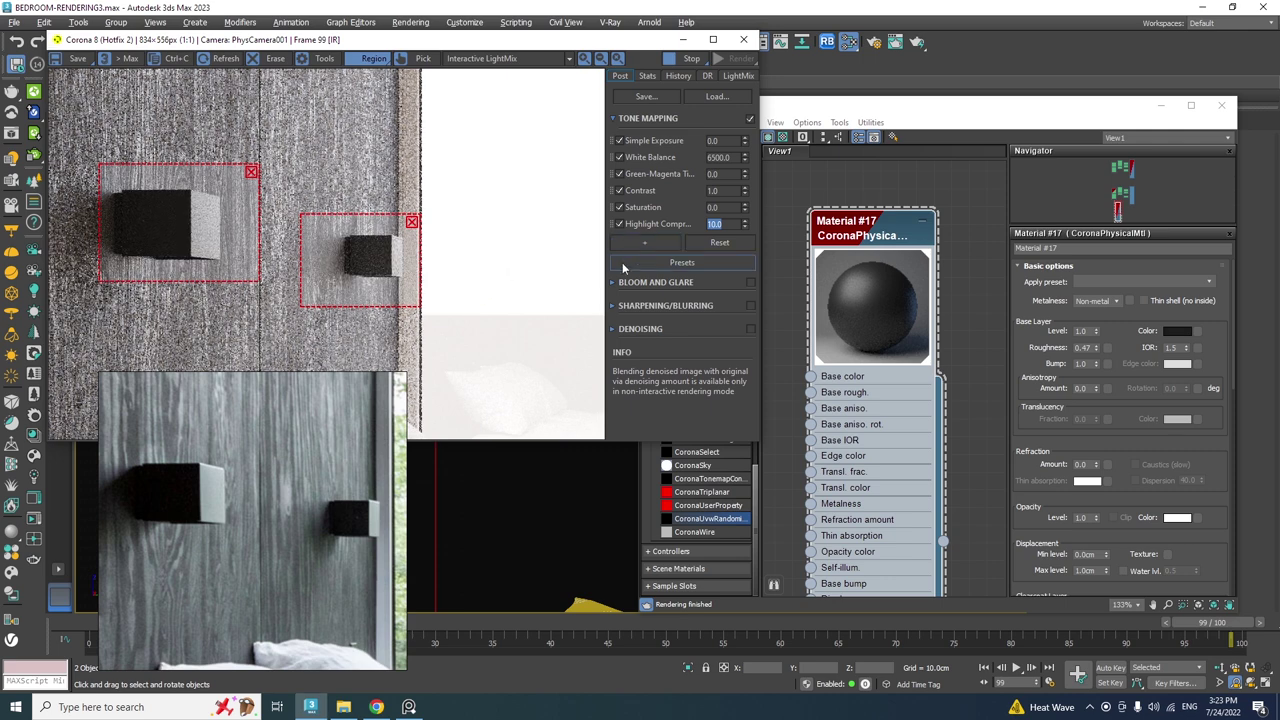
mouse_move(744, 174)
left_mouse_down()
mouse_move(738, 200)
mouse_move(741, 153)
left_mouse_up()
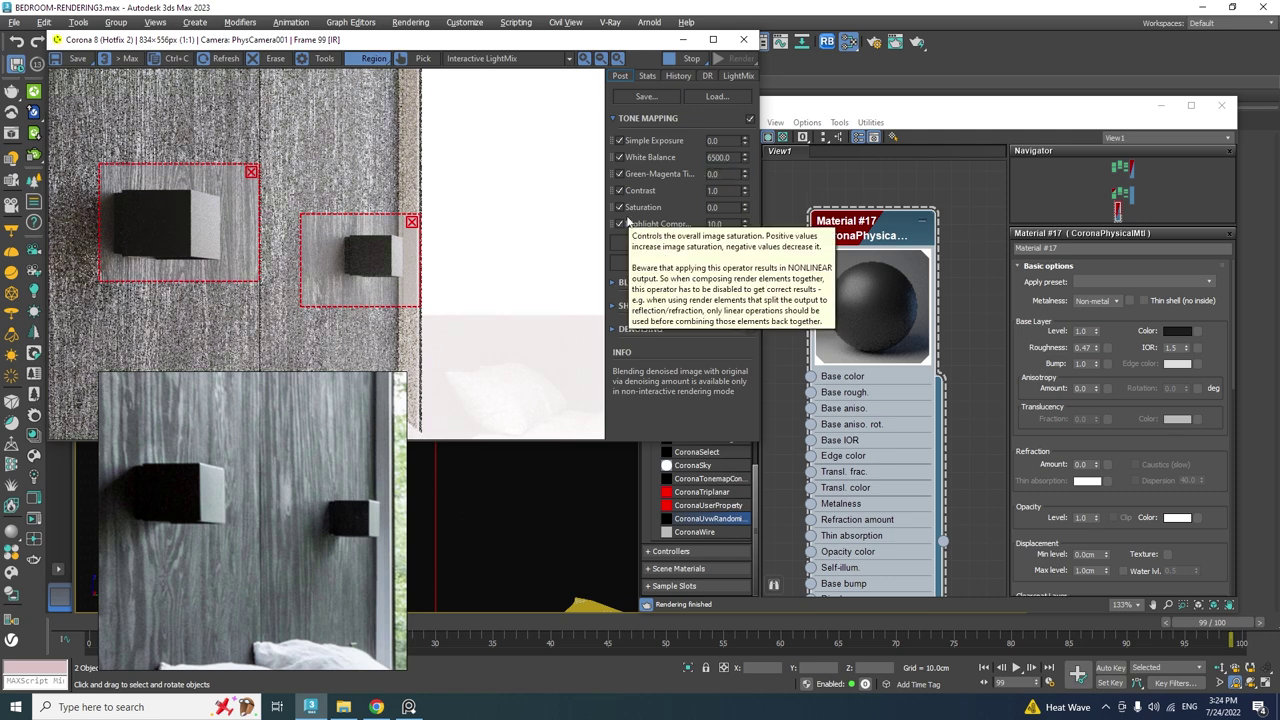
left_click(411, 221)
left_click(251, 172)
left_click_drag(283, 45, 527, 98)
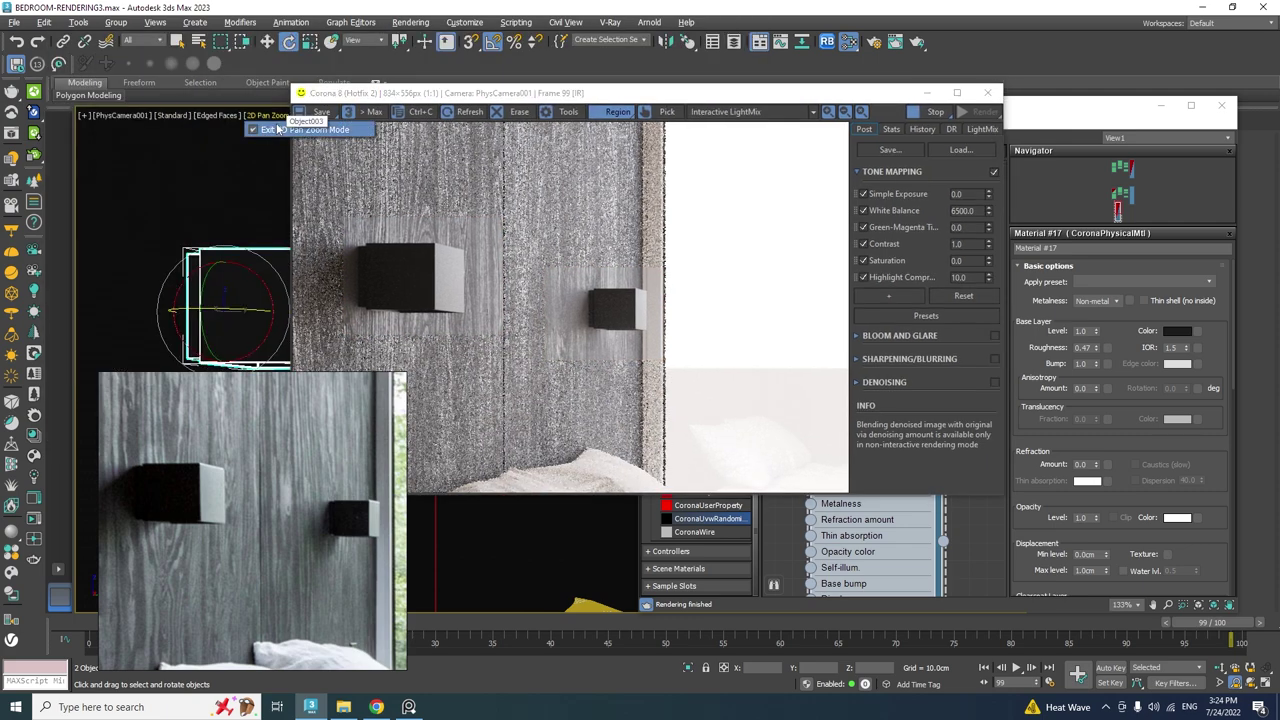
left_click_drag(386, 96, 548, 66)
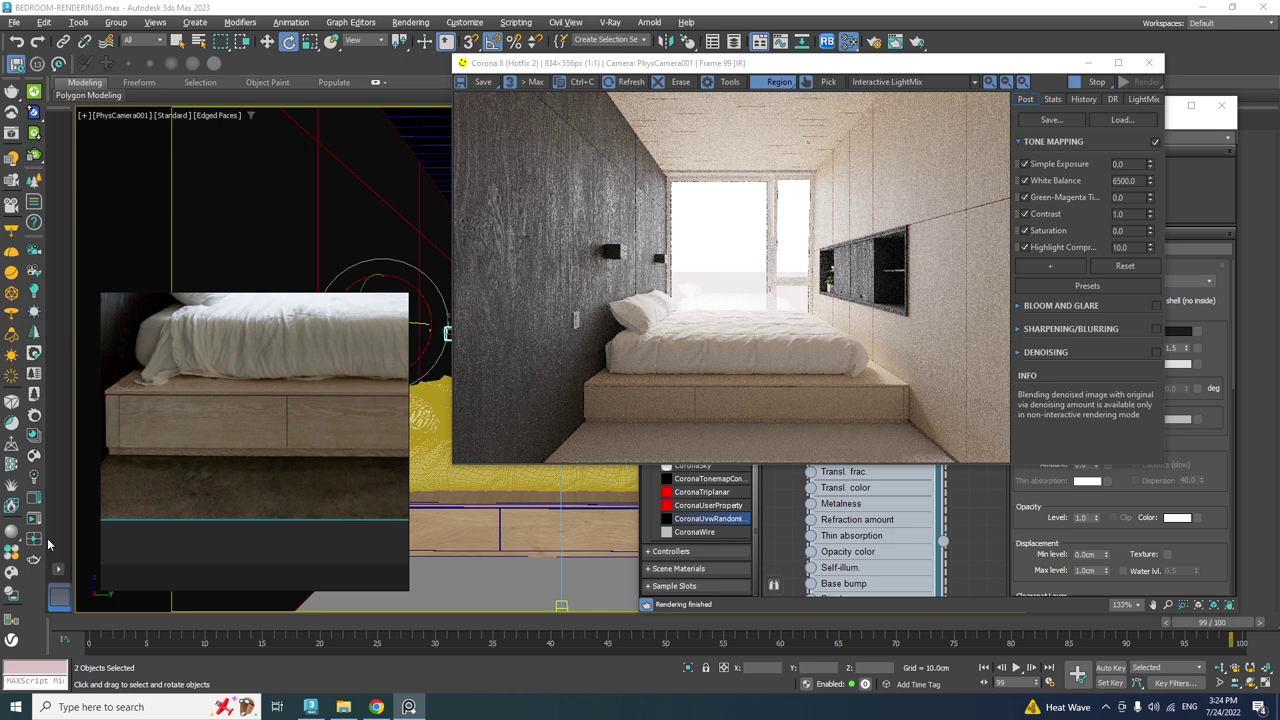
Apply a dark carpet from the Carpets category of the Corona Material Library to the floor and check it in the render.
left_click(33, 435)
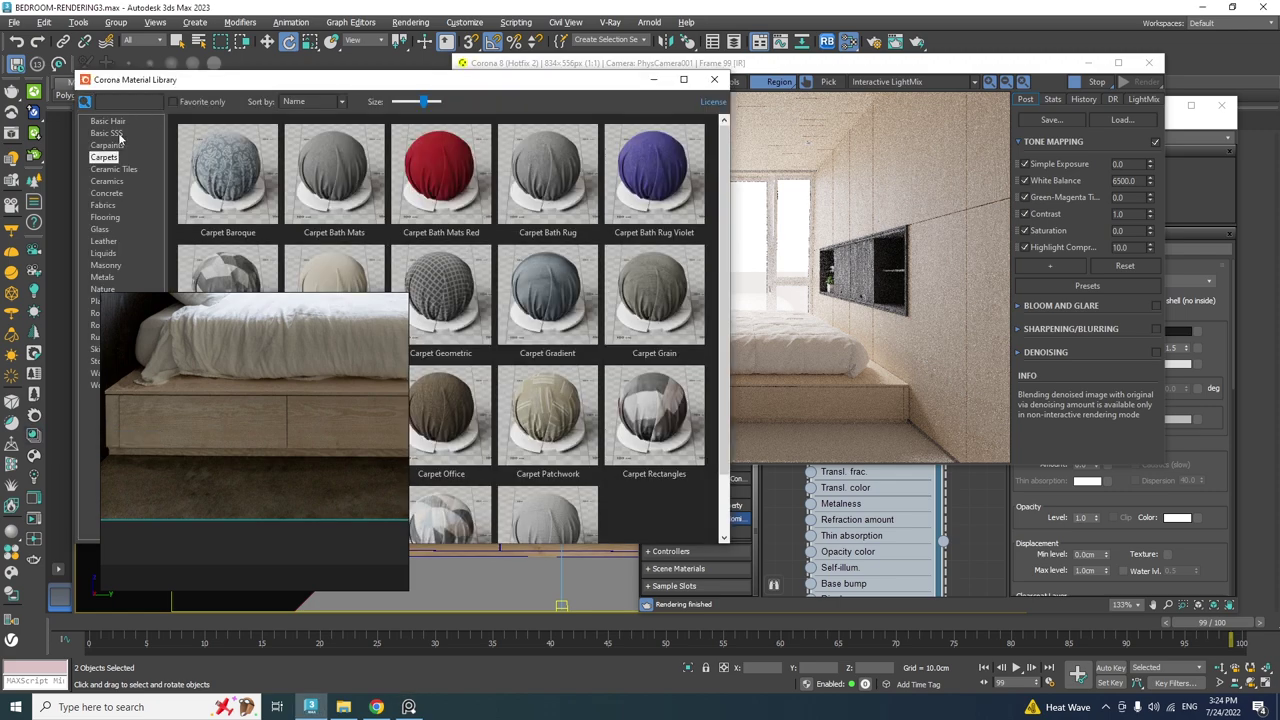
left_click_drag(417, 82, 629, 45)
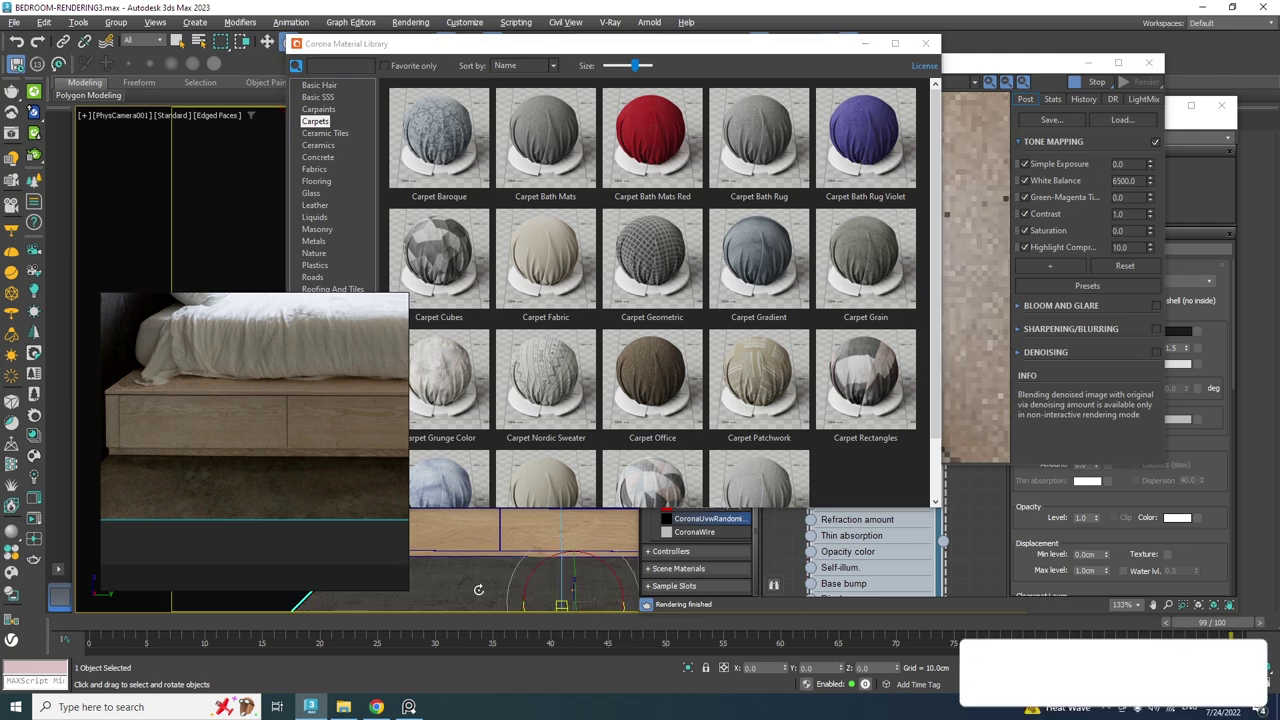
left_click(477, 591)
key("w")
left_click_drag(1008, 68, 1111, 113)
scroll(963, 491, "up", 1)
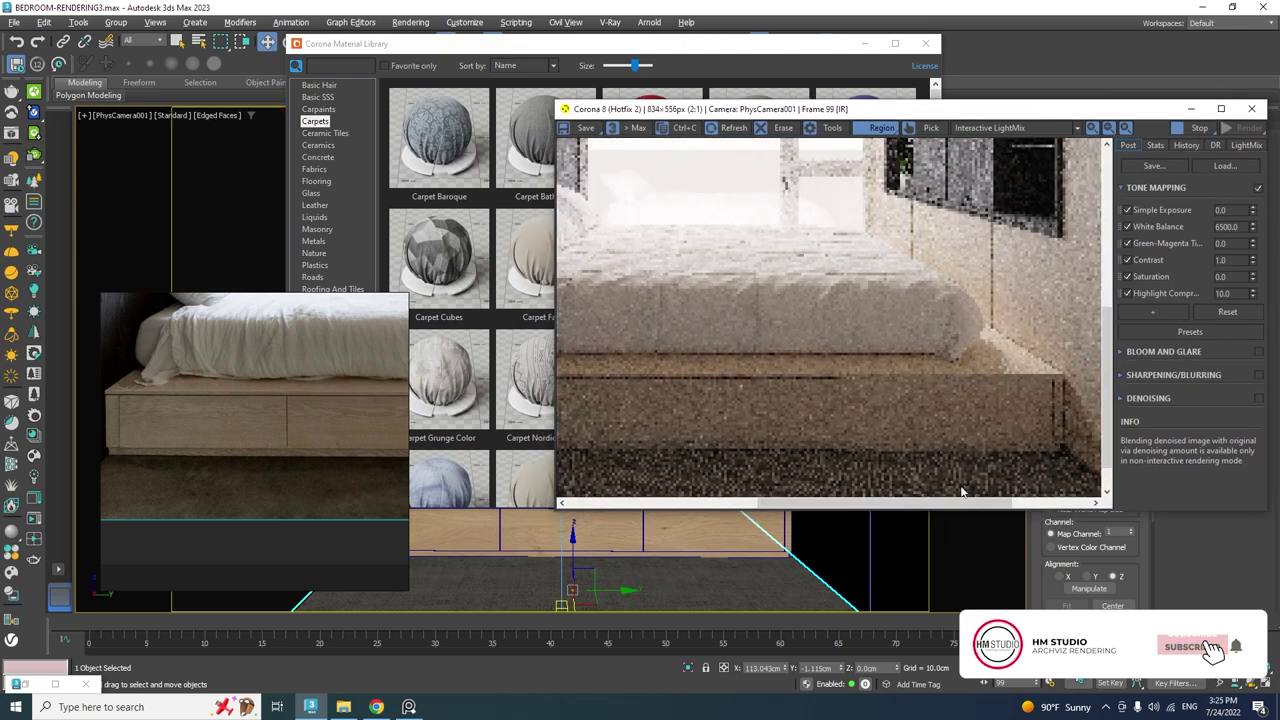
middle_click_drag(963, 491, 979, 457)
scroll(887, 374, "down", 1)
Reopen the Slate Material Editor and clear free space in its node view for the floor's carpet material.
left_click(86, 115)
left_click_drag(701, 47, 876, 96)
left_click(849, 43)
left_click_drag(792, 109, 659, 54)
scroll(729, 395, "down", 5)
scroll(732, 446, "down", 3)
middle_click_drag(734, 451, 845, 357)
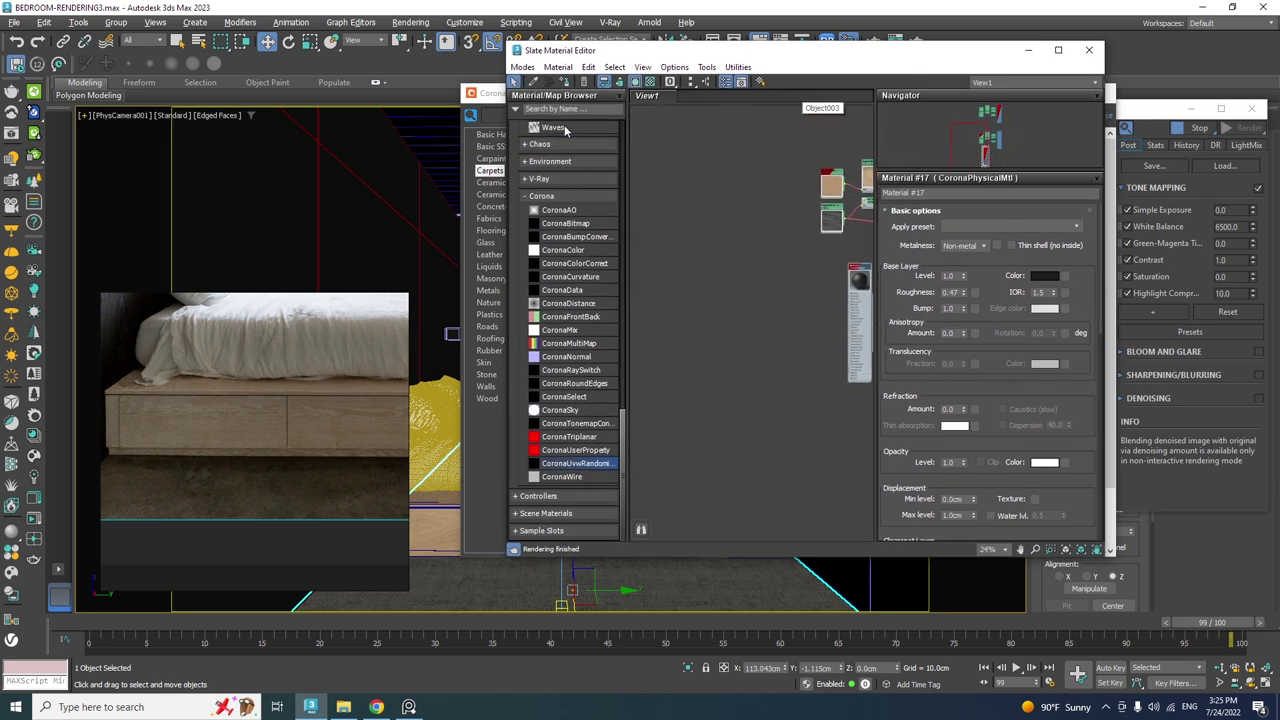
Load the floor's Carpet Grain material into the material editor and disconnect the bitmap from its displacement slot.
left_click(531, 82)
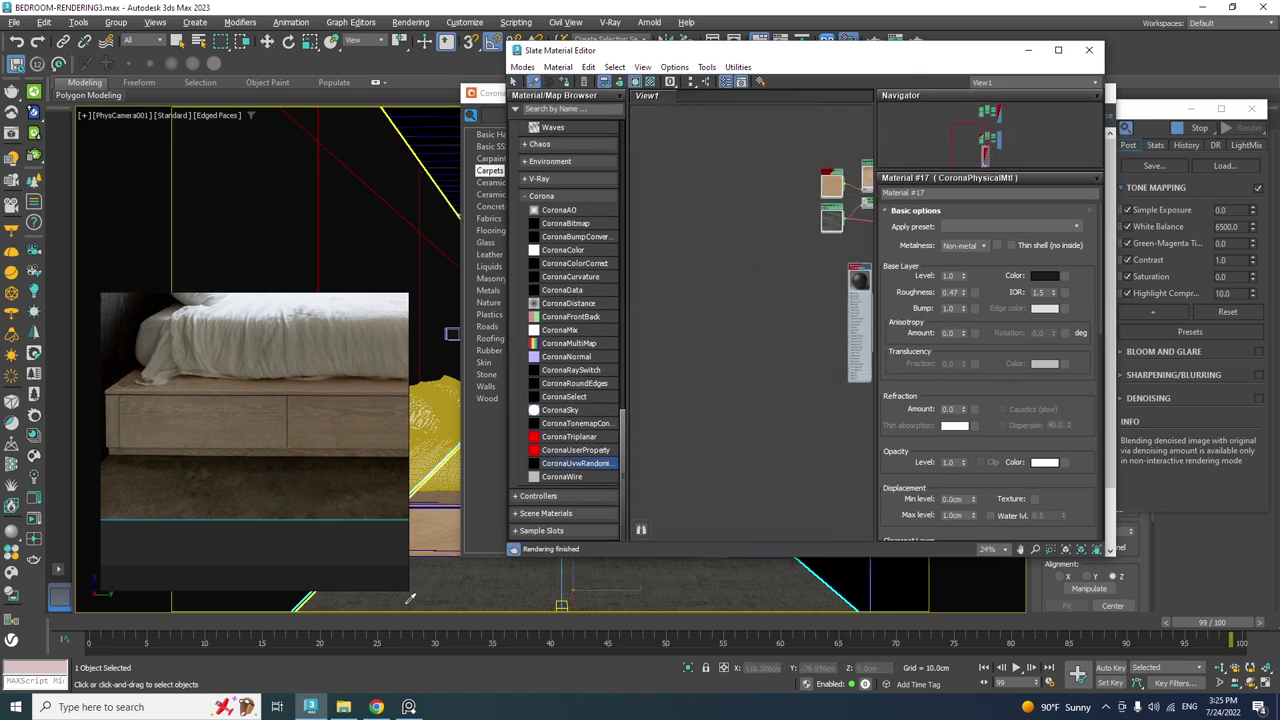
left_click(441, 591)
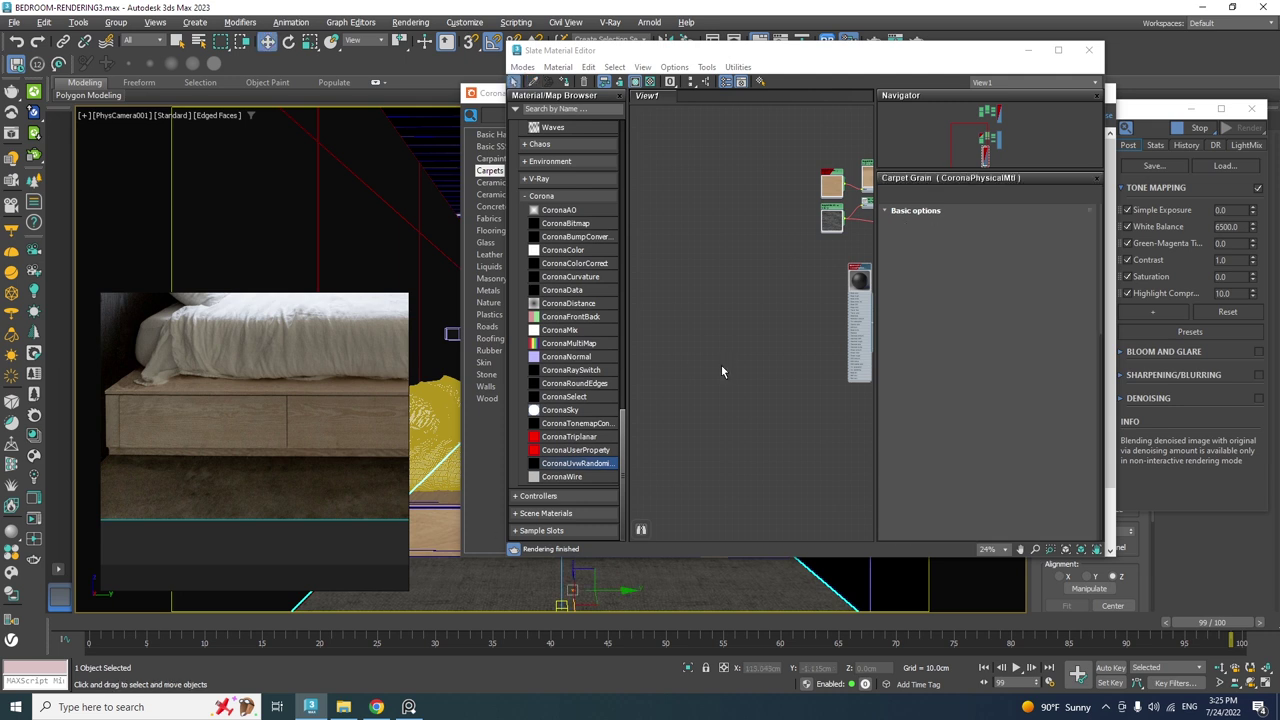
scroll(705, 312, "up", 4)
scroll(713, 334, "up", 2)
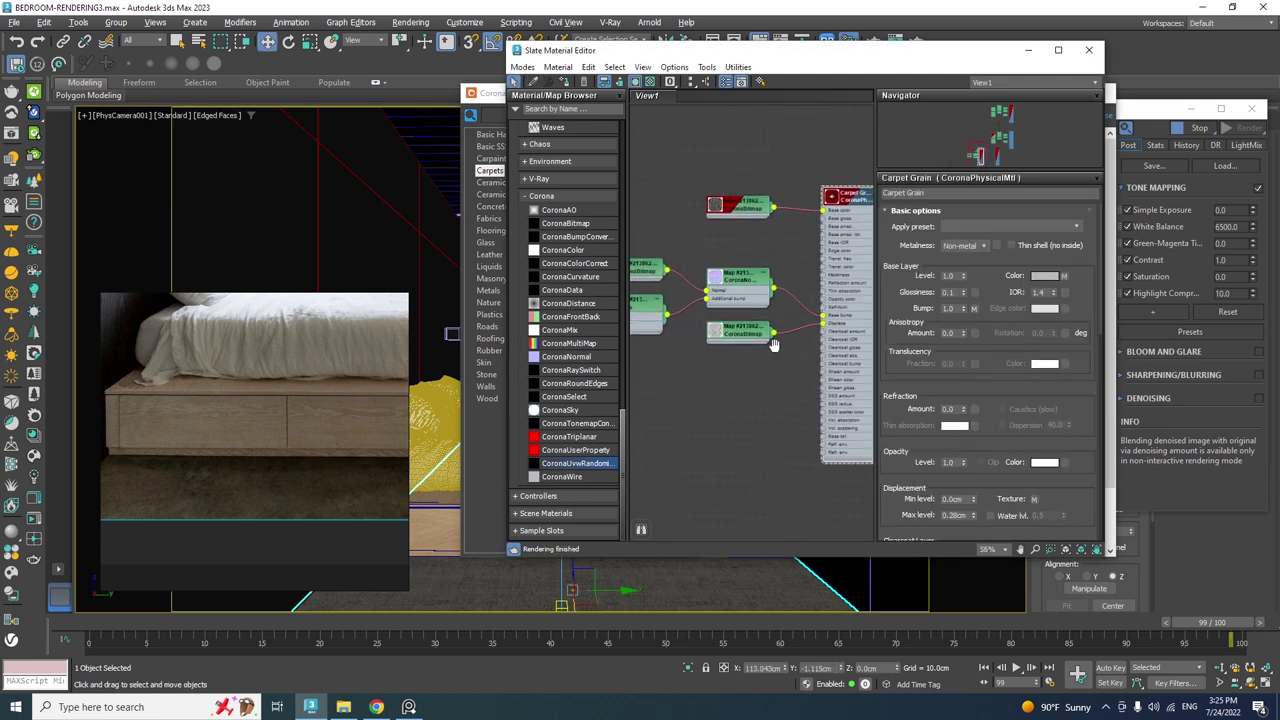
middle_click_drag(294, 472, 365, 452)
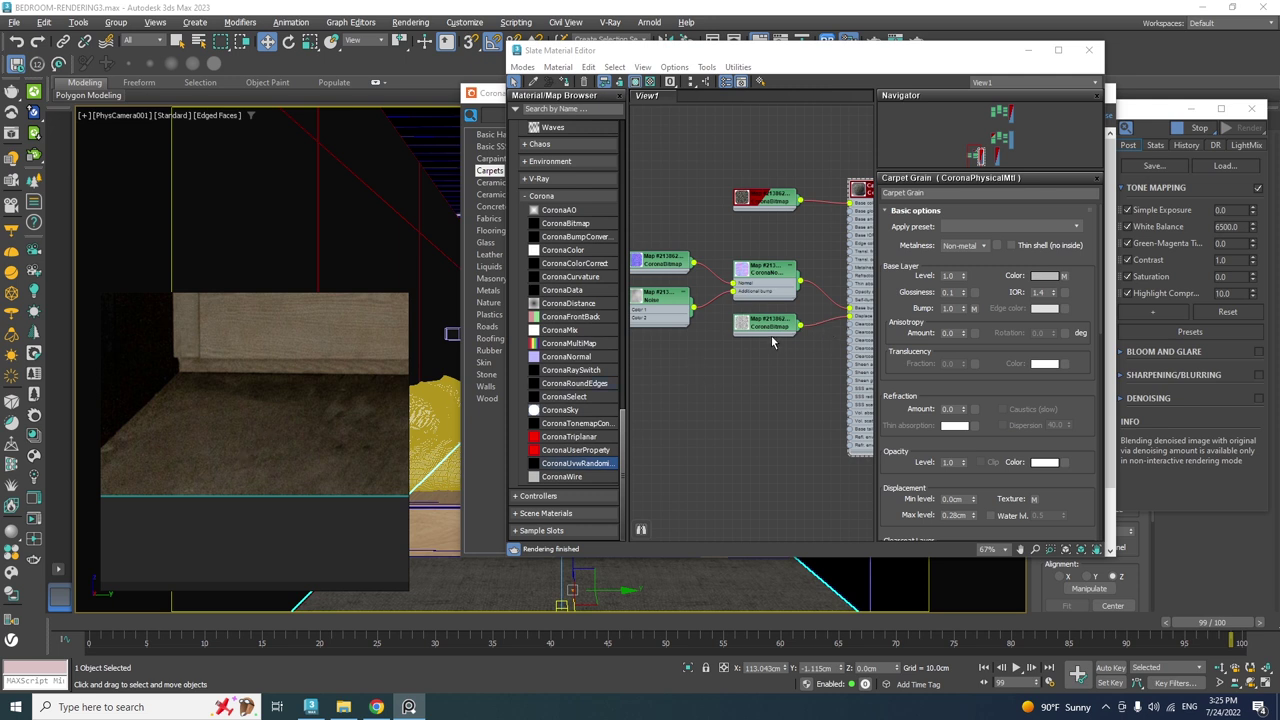
middle_click_drag(814, 326, 795, 336)
left_click_drag(835, 333, 795, 348)
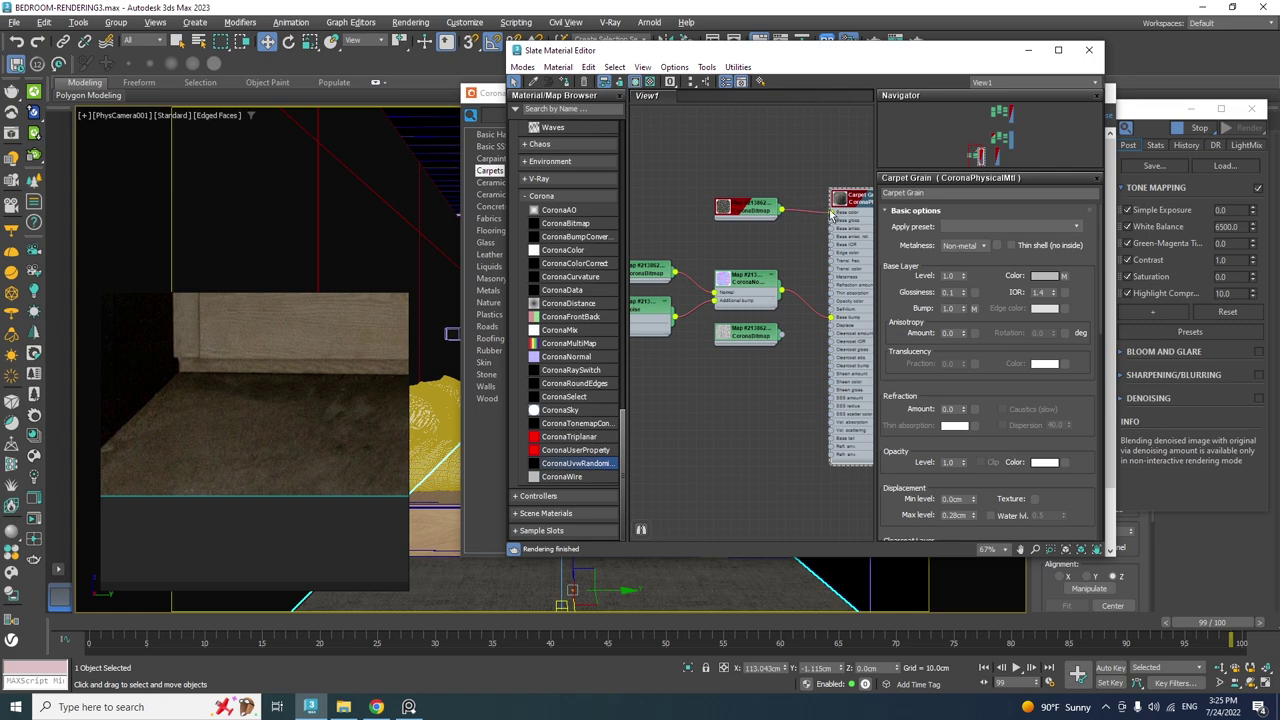
Close the Corona Material Library and delete the bitmap feeding the Carpet Grain material's base color.
left_click(486, 93)
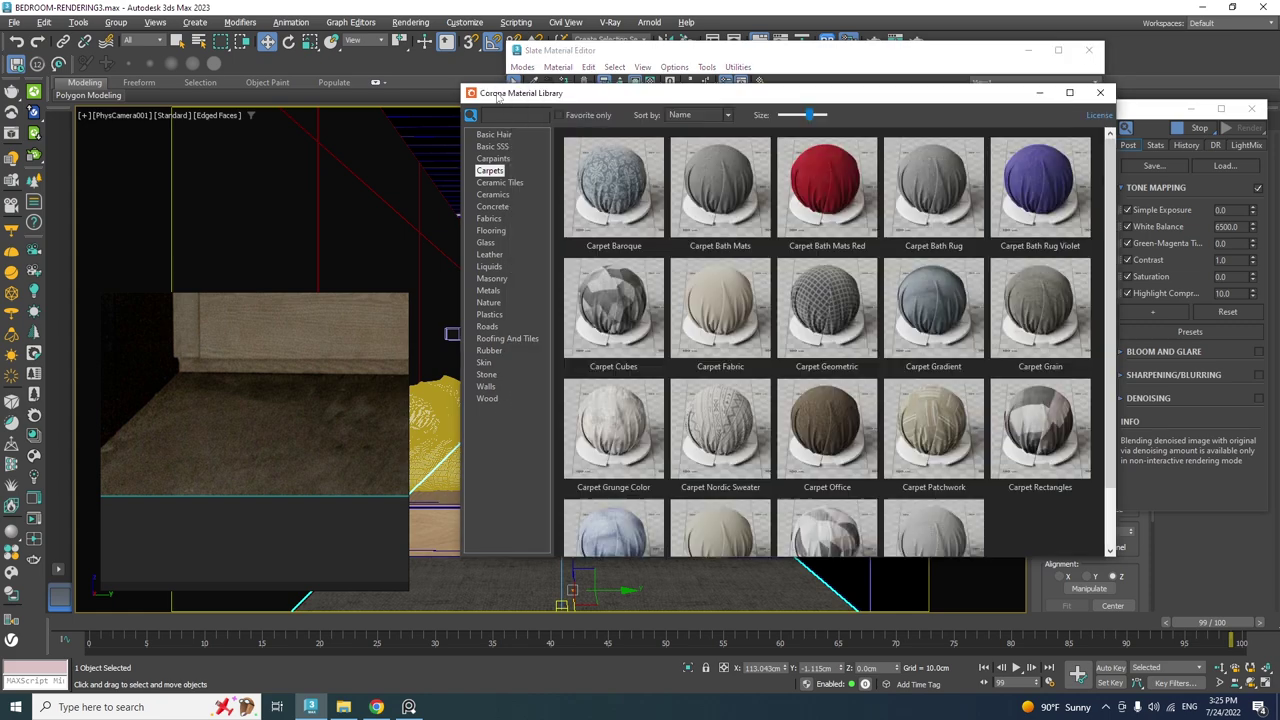
left_click(1101, 92)
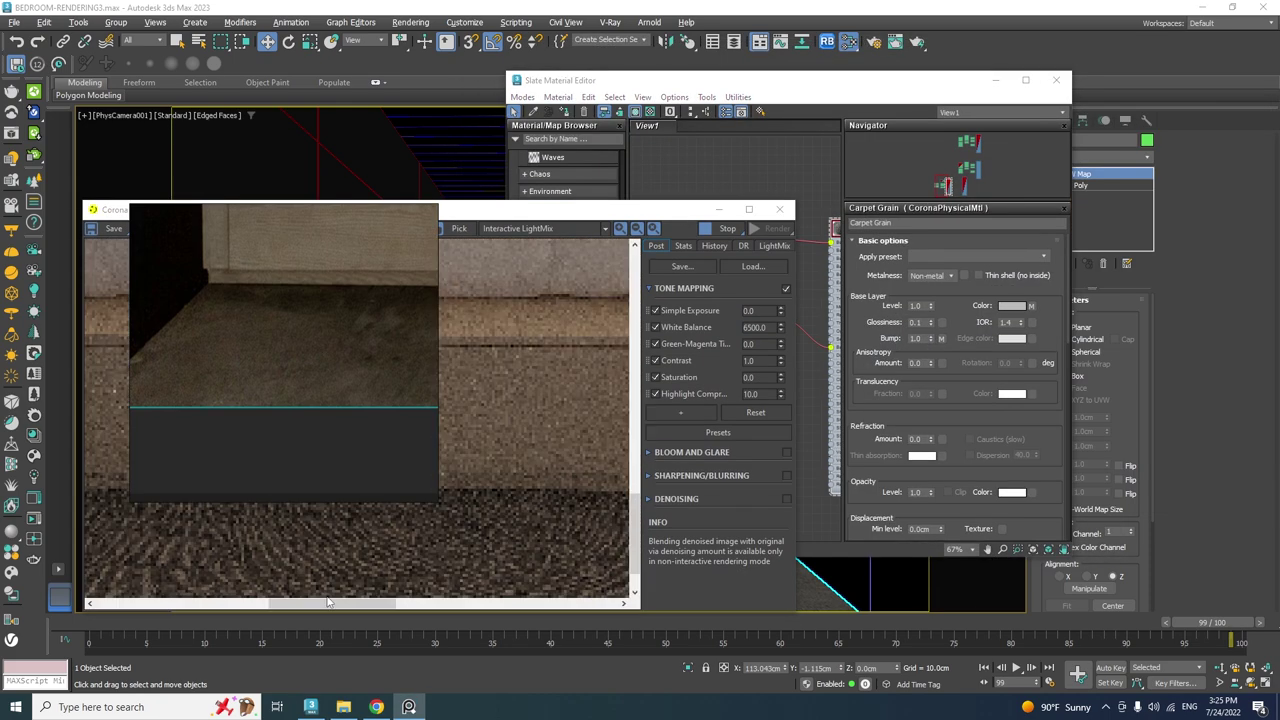
left_click_drag(787, 59, 938, 90)
left_click_drag(908, 234, 879, 226)
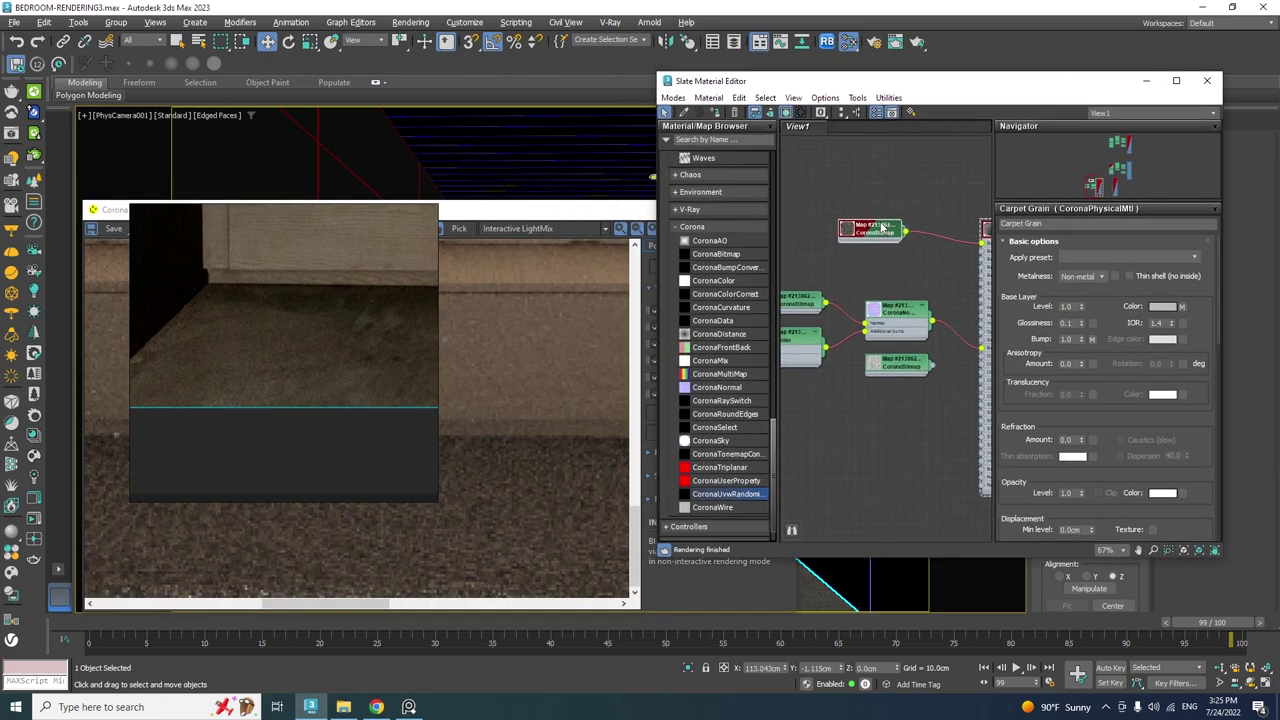
key("Delete")
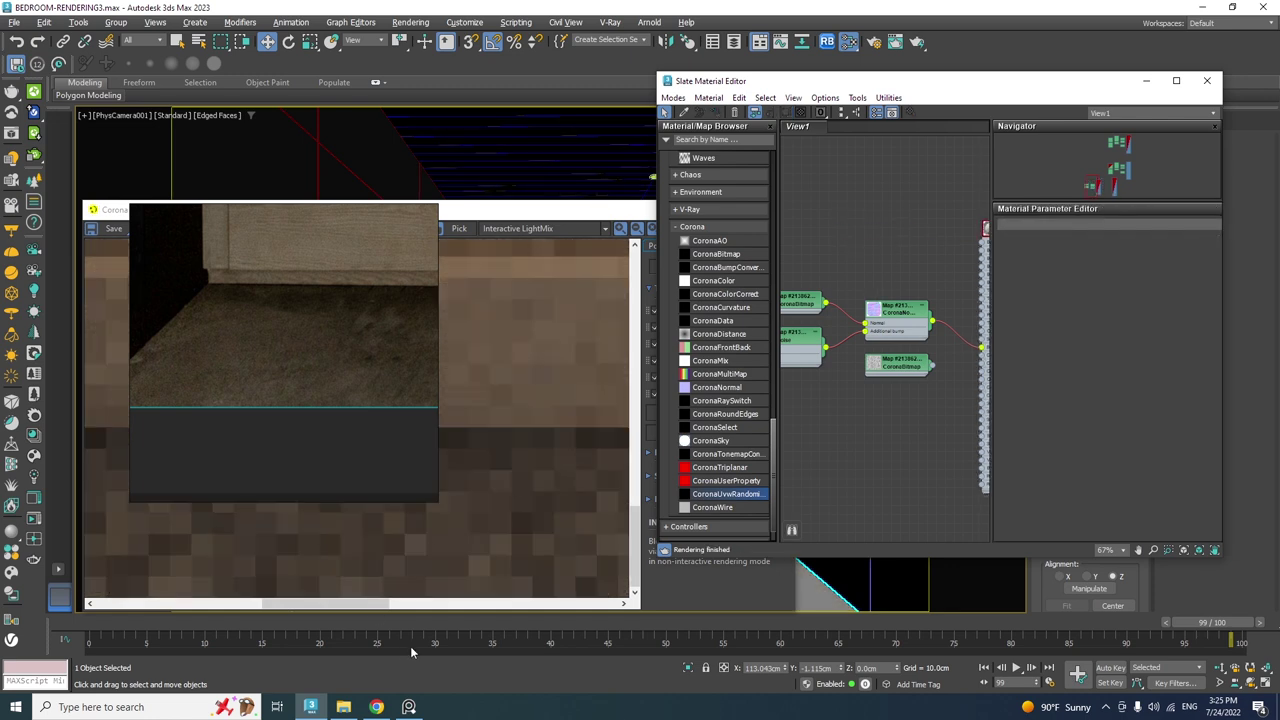
Bring concrete_diffuse.jpg from the ASSETS folder into the node view and connect it to the Carpet Grain base color.
left_click(343, 707)
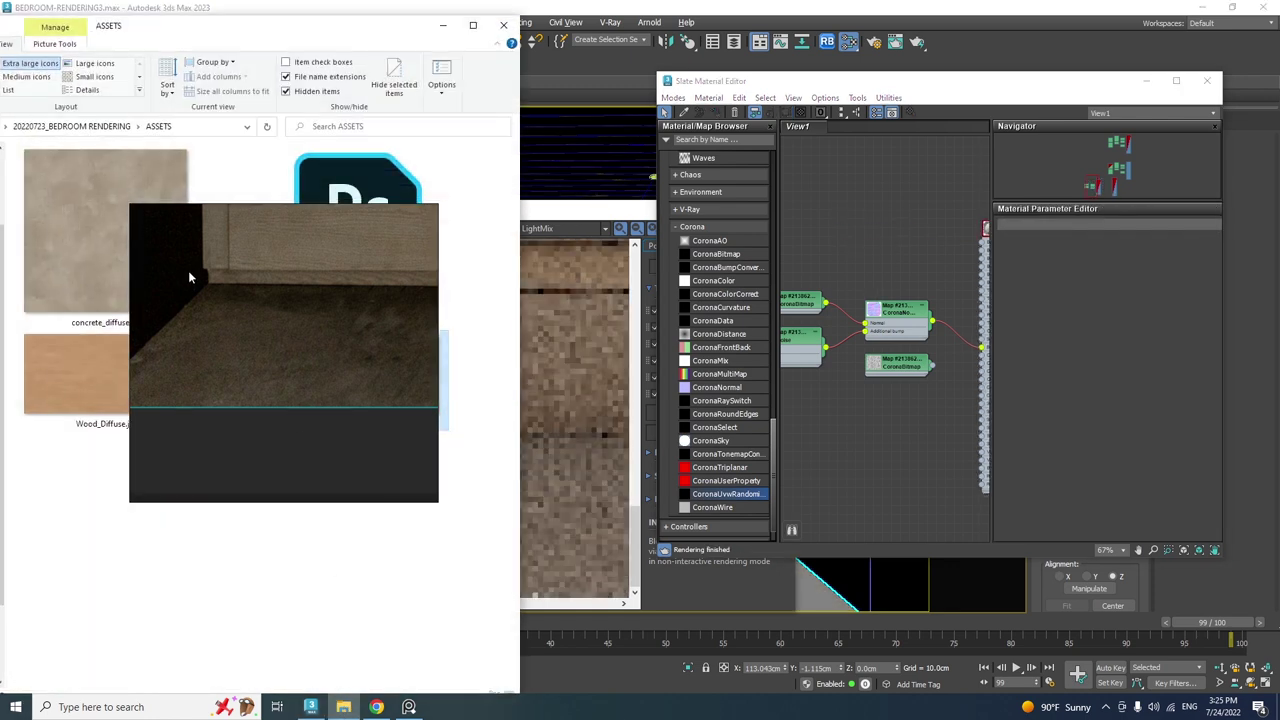
left_click(86, 236)
left_click_drag(86, 236, 855, 228)
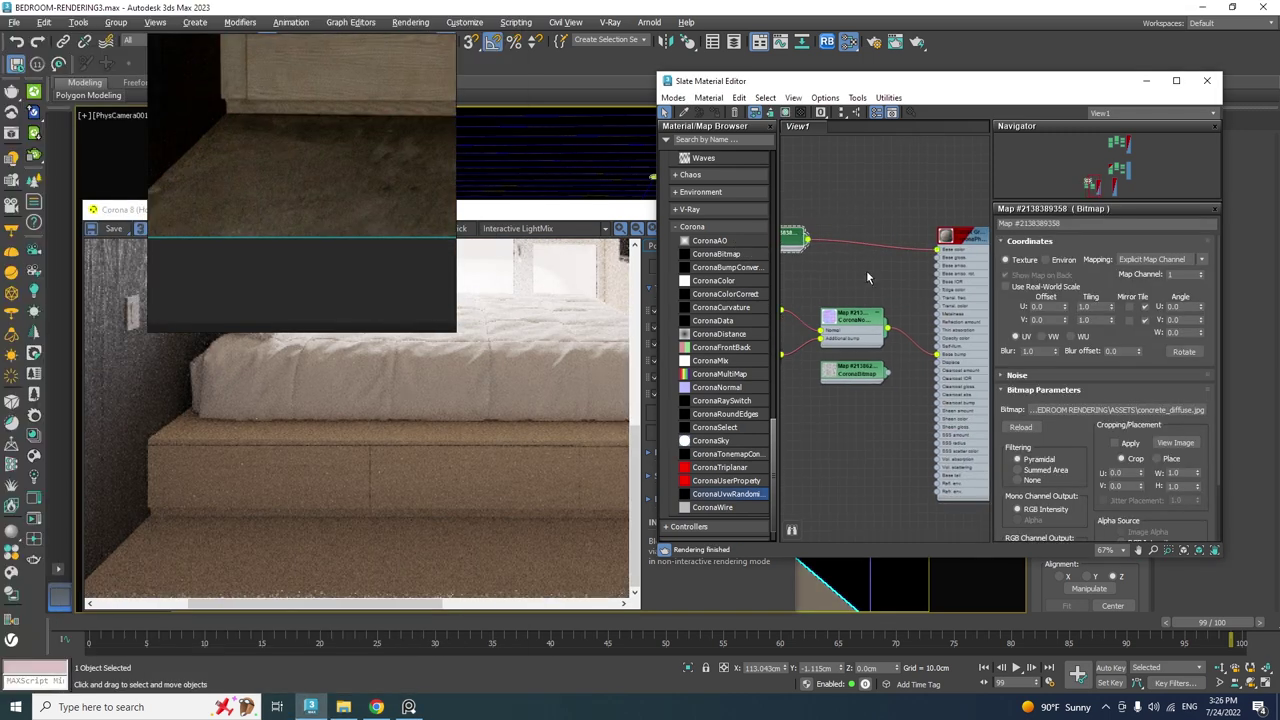
Enable real-world scale on the concrete bitmap and set its width and height to 250 cm.
left_click(1005, 287)
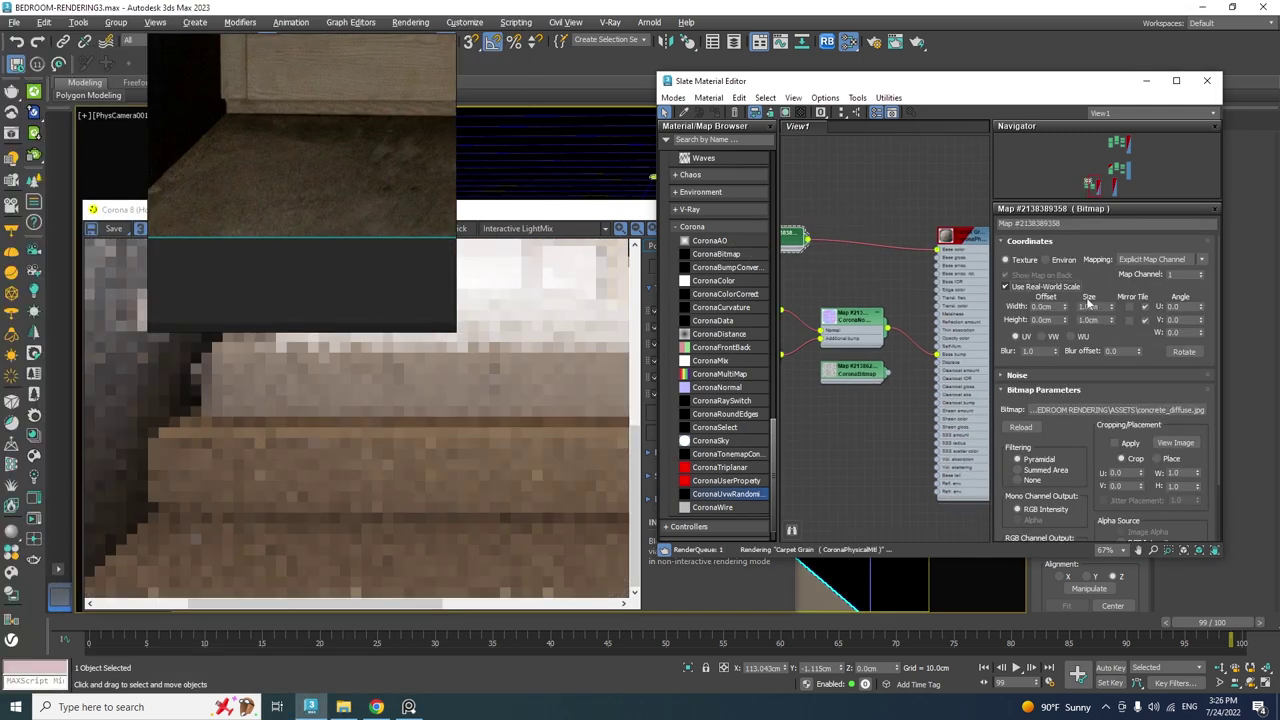
double_click(1095, 306)
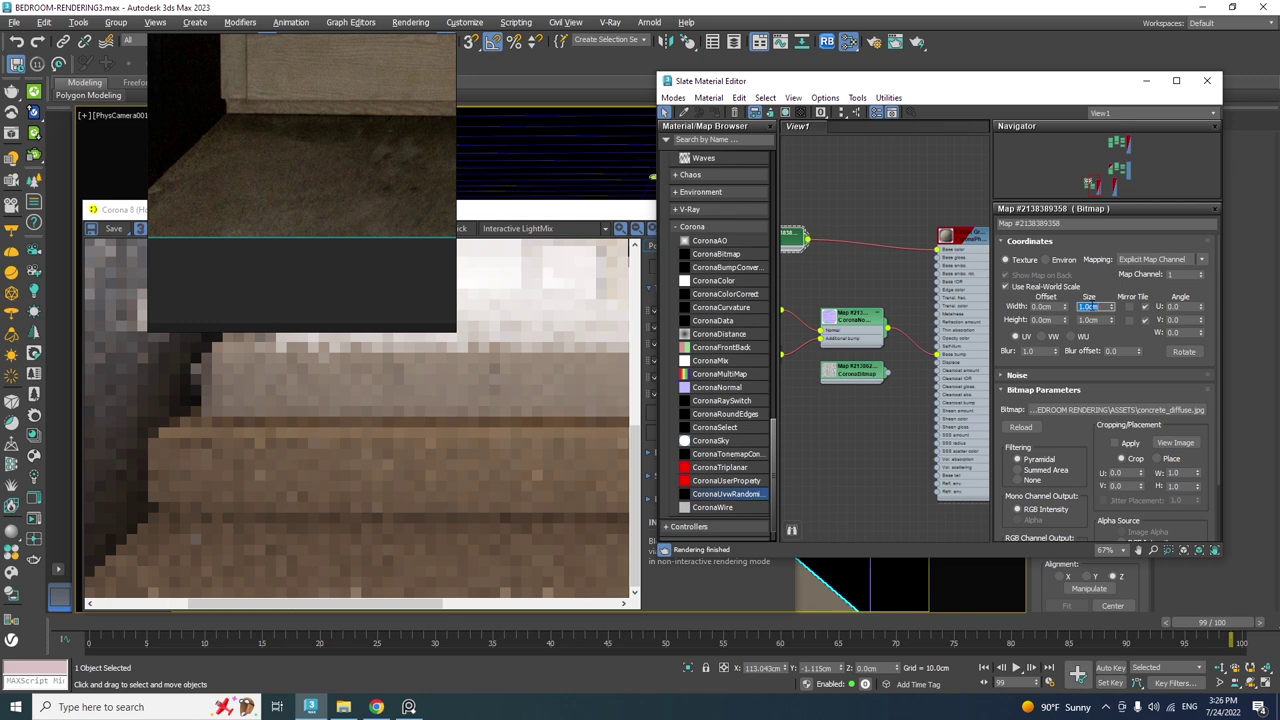
type("250")
key("Tab")
type("250")
key("Return")
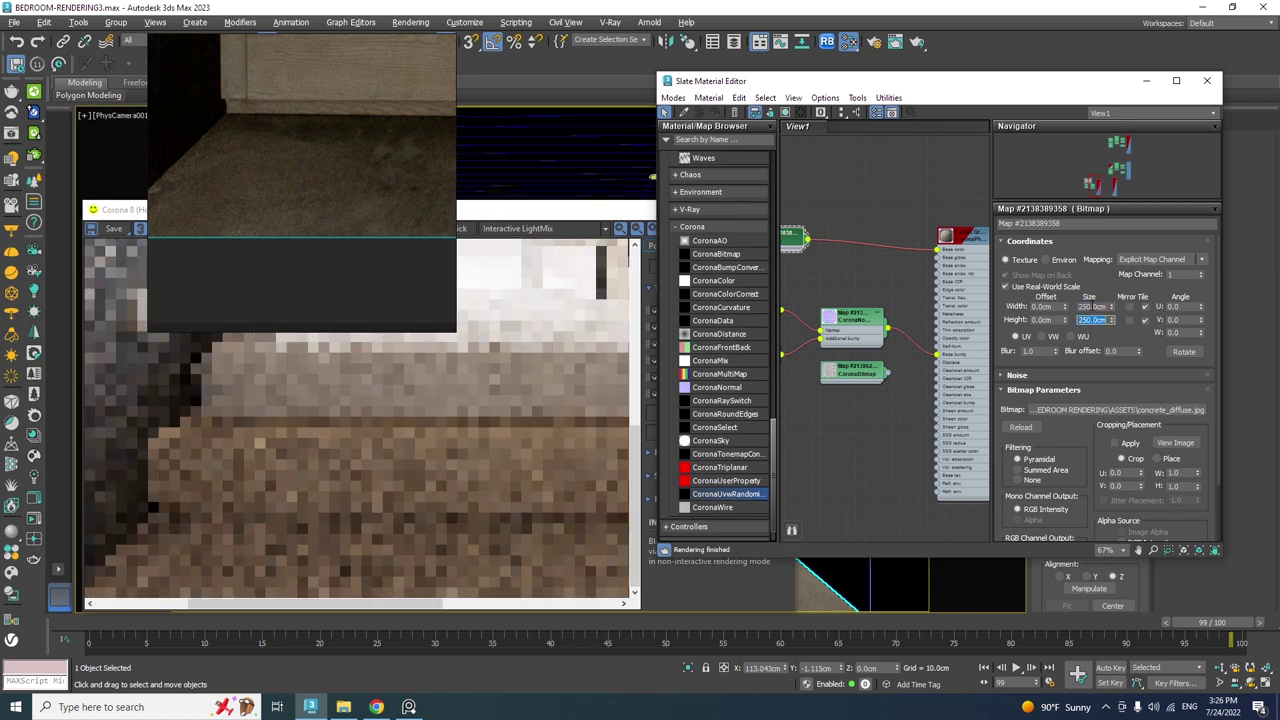
Insert a CoronaColorCorrect map between the concrete bitmap and the material's base color, and show its parameters.
left_click_drag(537, 206, 526, 236)
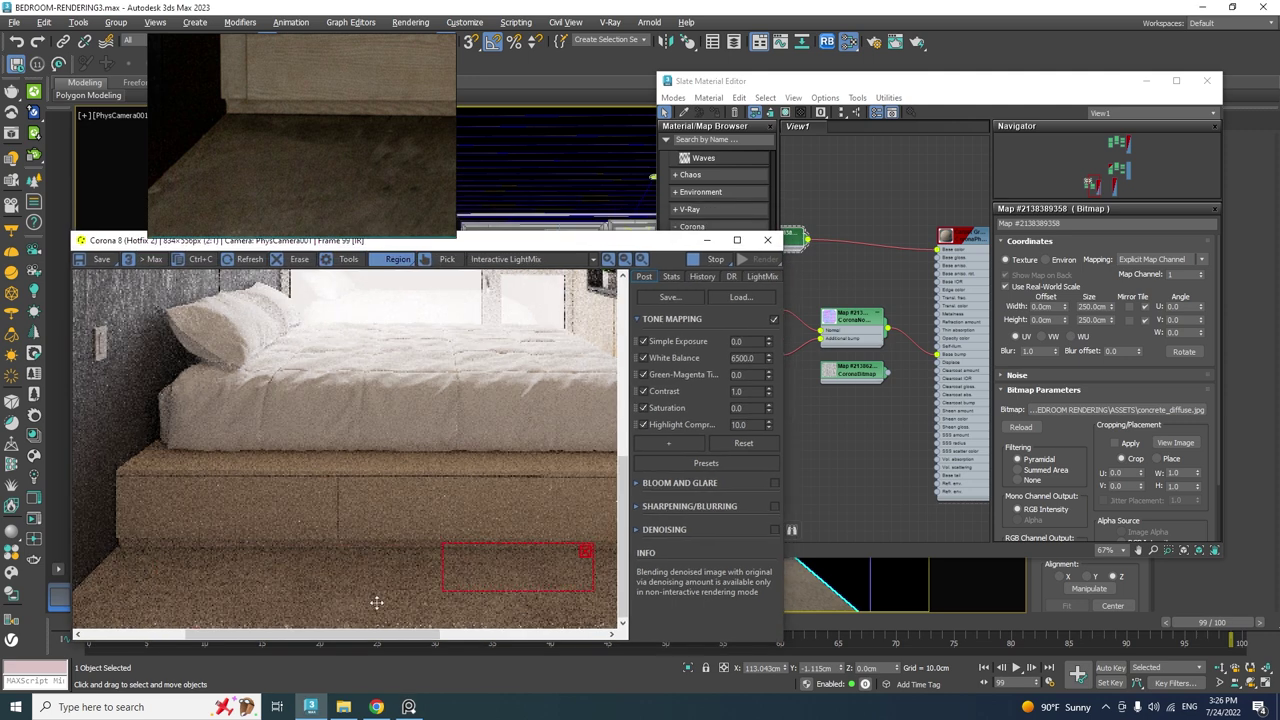
middle_click_drag(275, 457, 319, 455)
scroll(319, 455, "down", 1)
key("m")
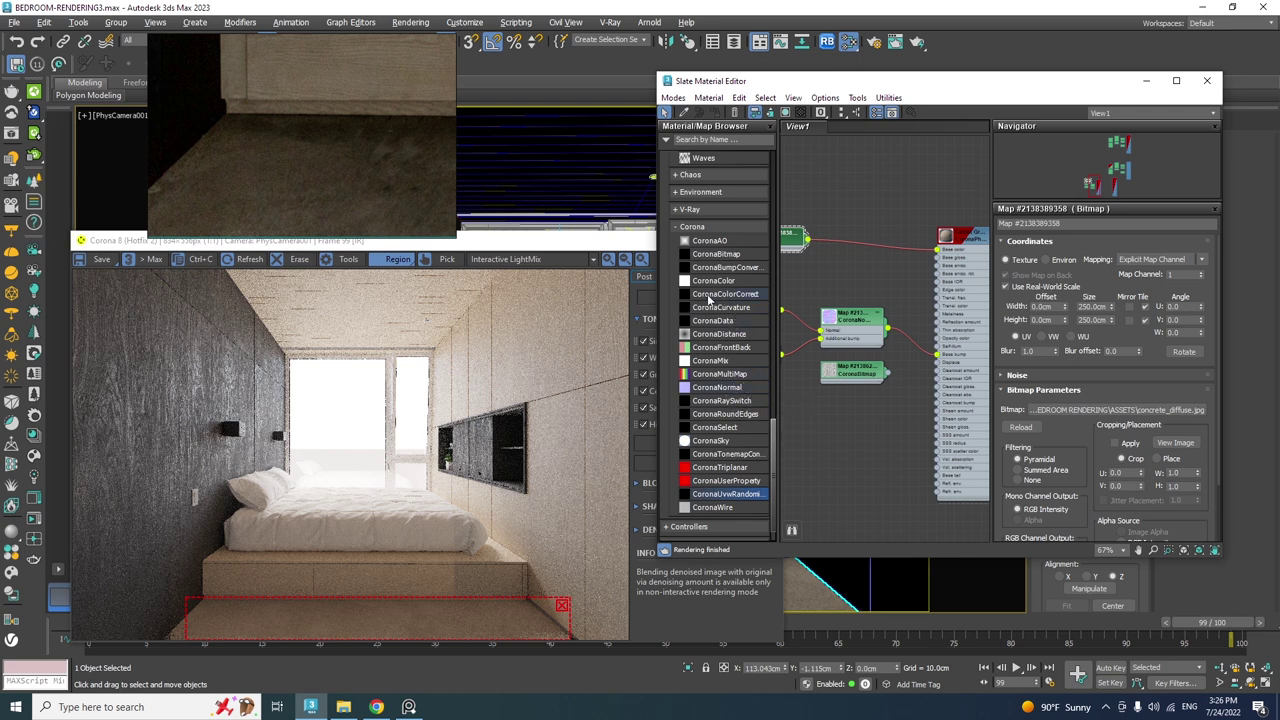
left_click_drag(704, 296, 866, 250)
double_click(870, 250)
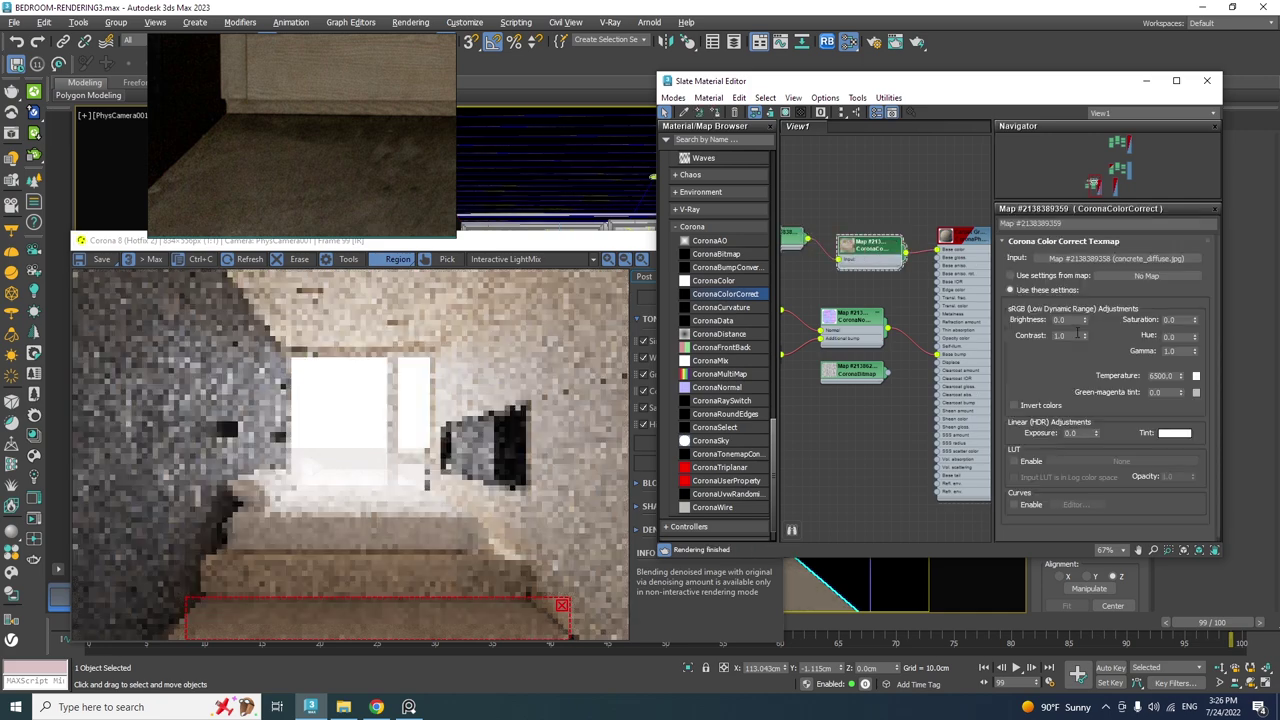
Set the gamma of the concrete map's color correction to 0.3.
left_click(1172, 351)
type("0.3")
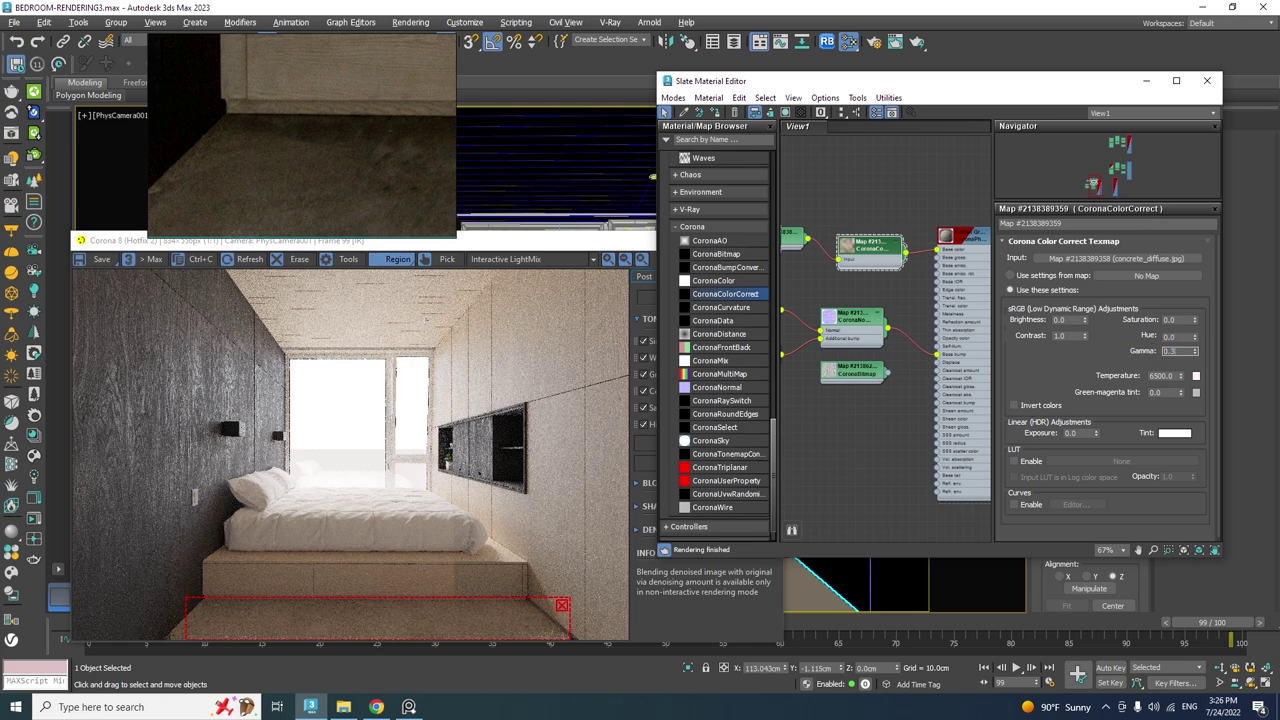
key("Return")
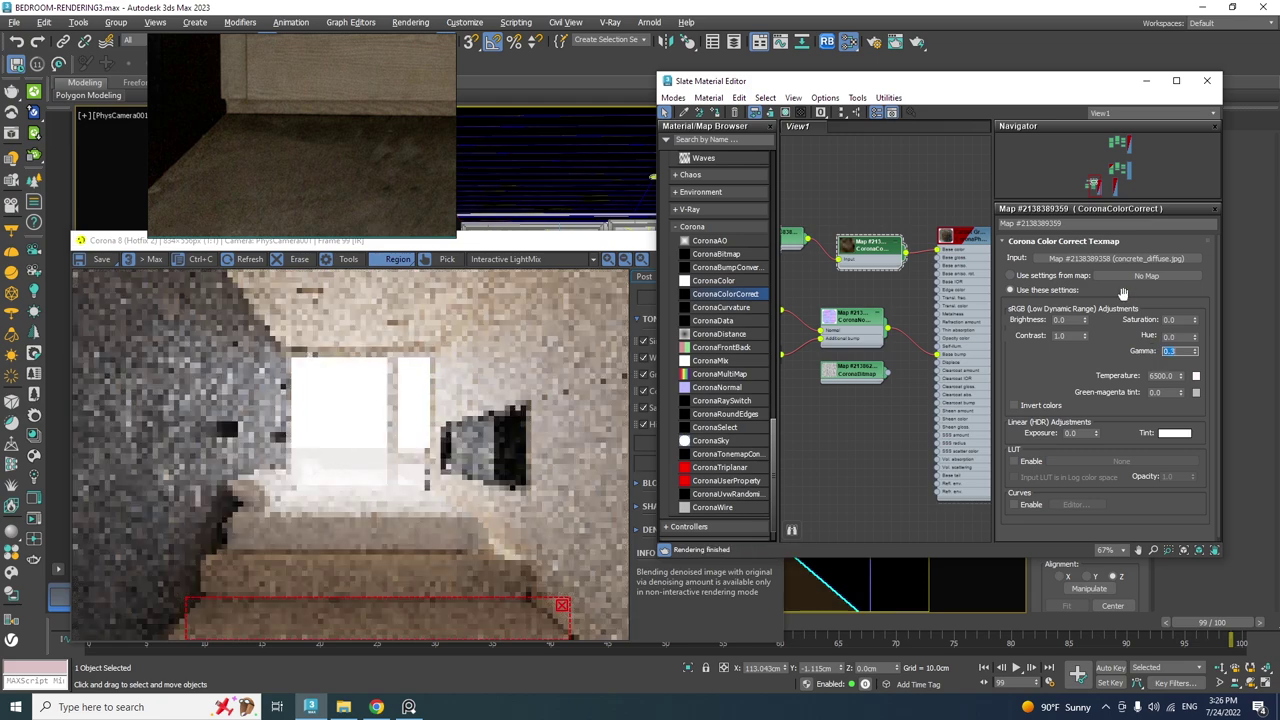
Widen the render region over the floor and set the color correction's contrast to 4.
left_click_drag(186, 628, 147, 631)
left_click_drag(1070, 336, 1041, 335)
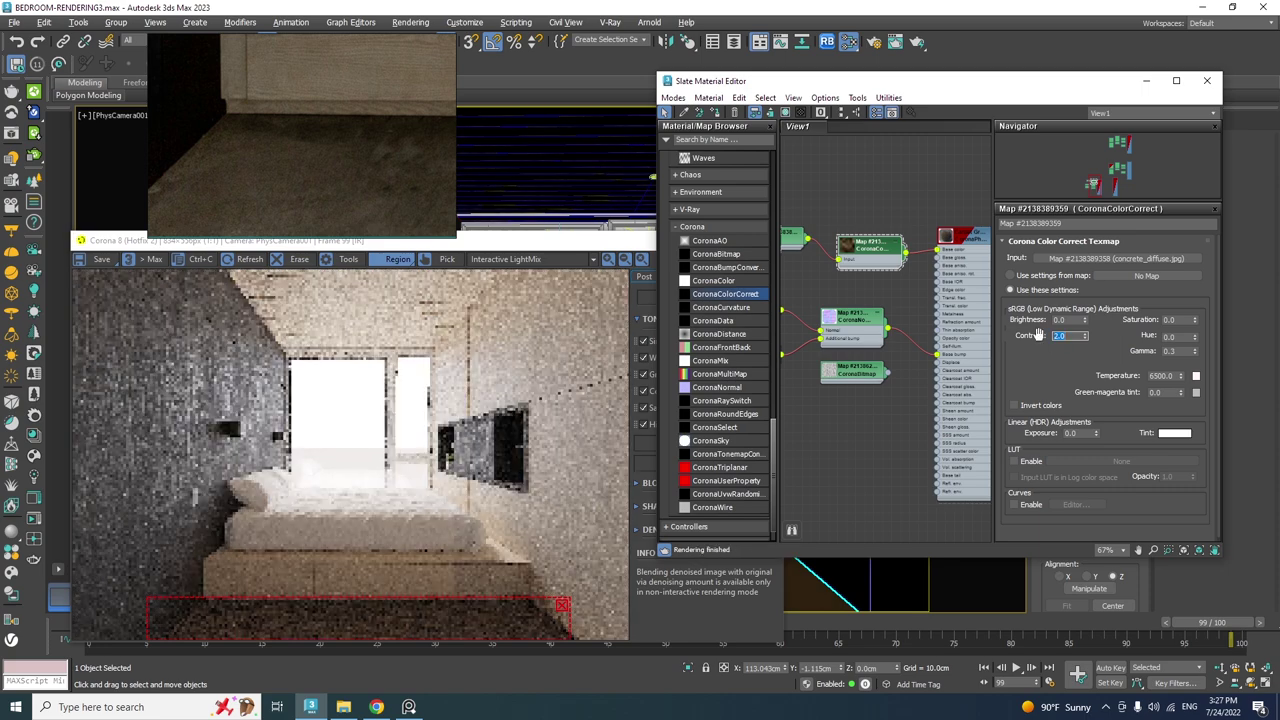
type("4")
key("Return")
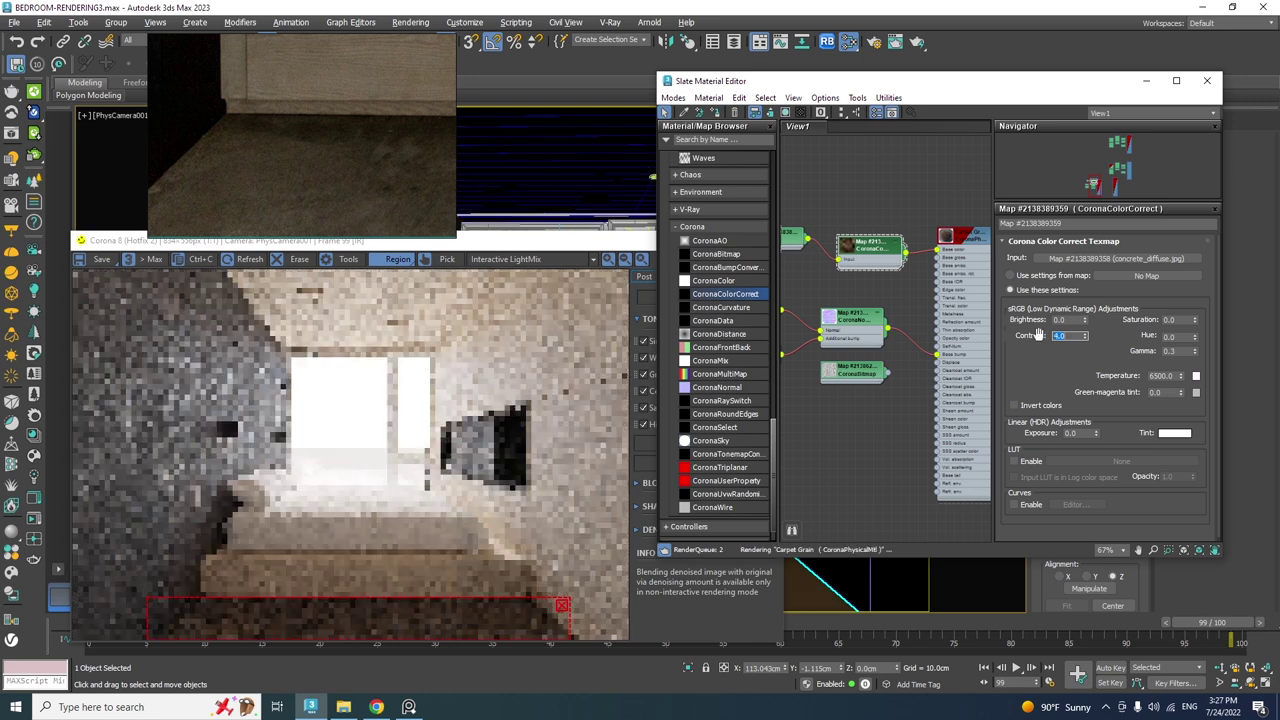
left_click_drag(877, 252, 868, 233)
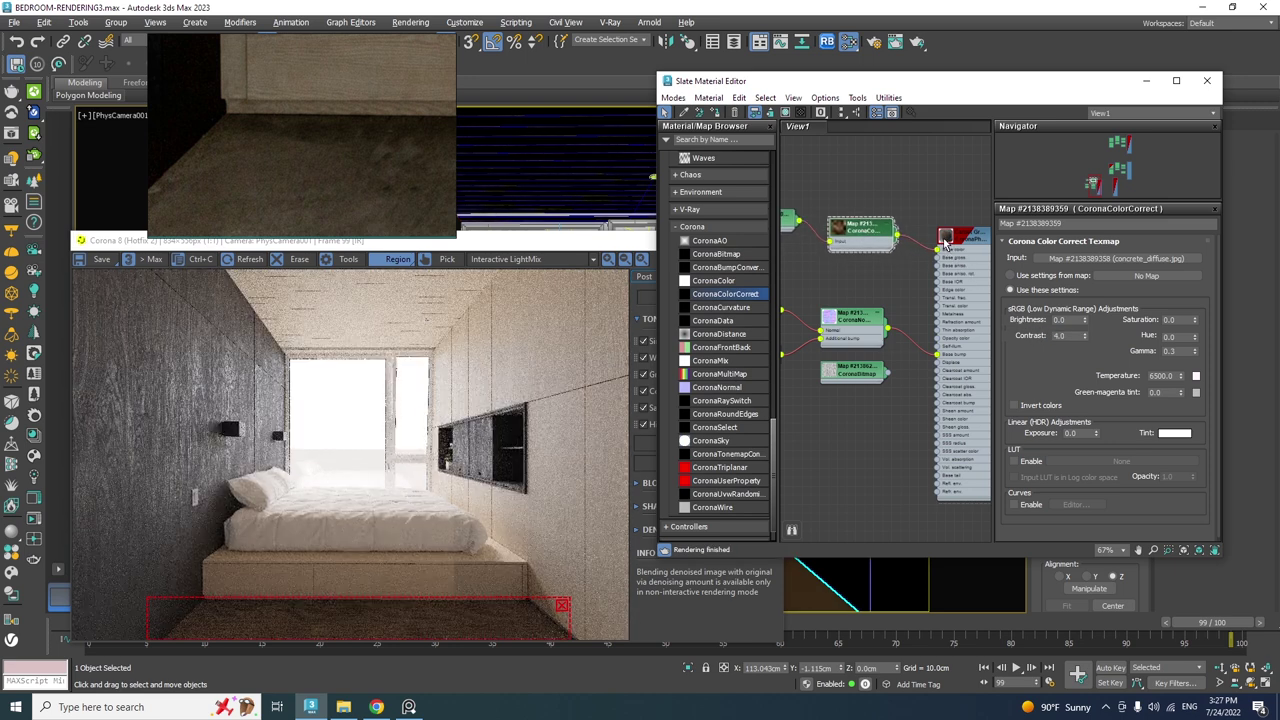
Set the color correction's saturation to -0.15 and its hue to 20.
double_click(1181, 320)
type("-")
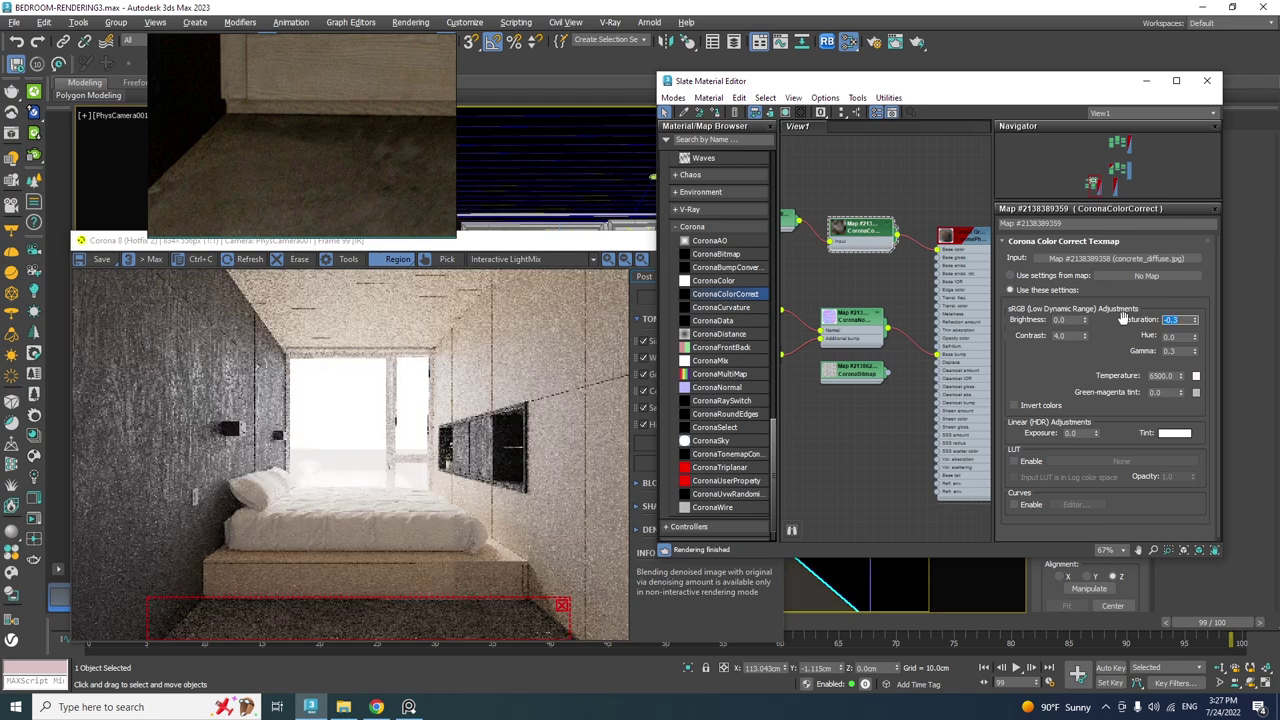
type("-0.15")
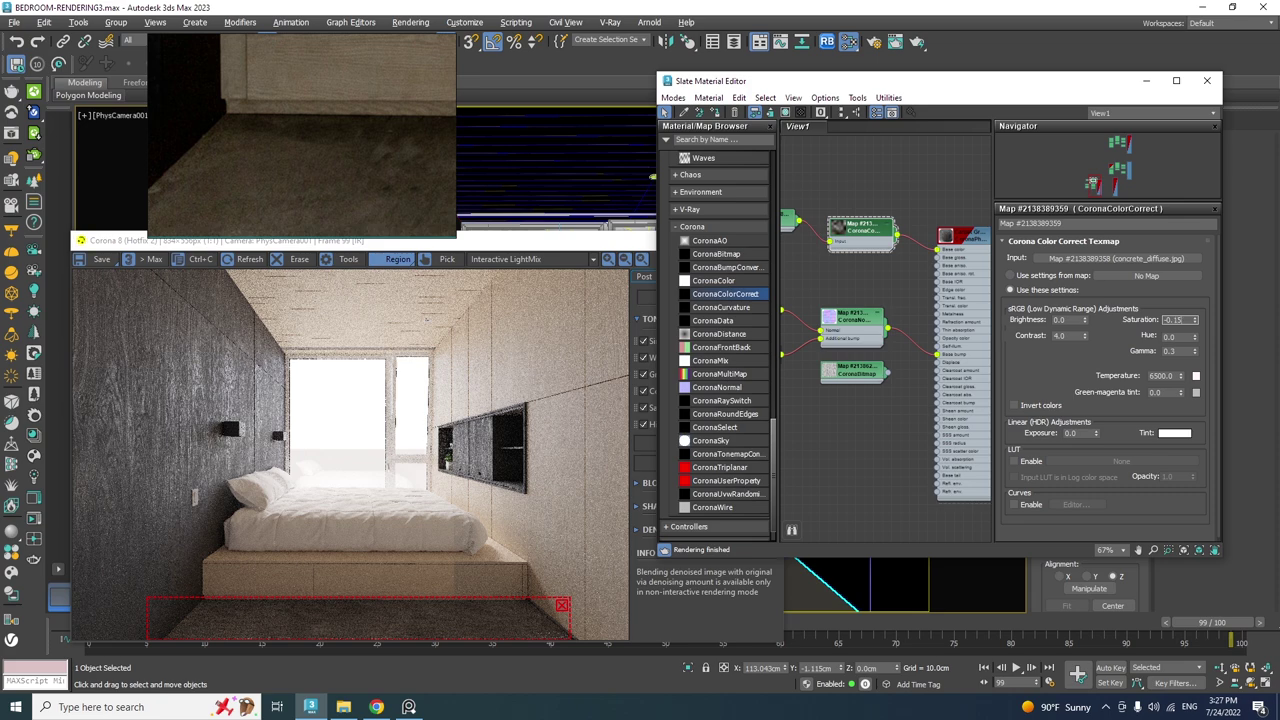
key("Return")
key("Tab")
type("20")
key("Return")
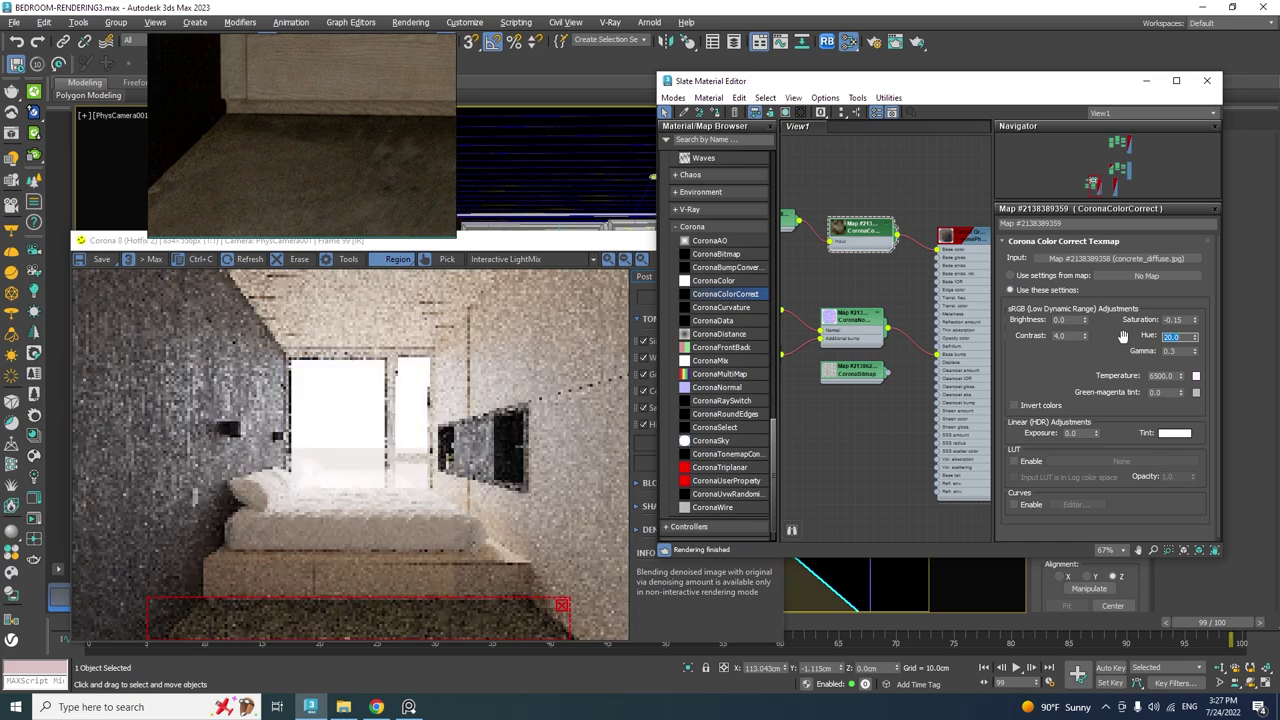
Place the reference image next to the rendered floor, and set the color correction's hue to 10 and saturation to -0.2.
right_click_drag(320, 150, 418, 491)
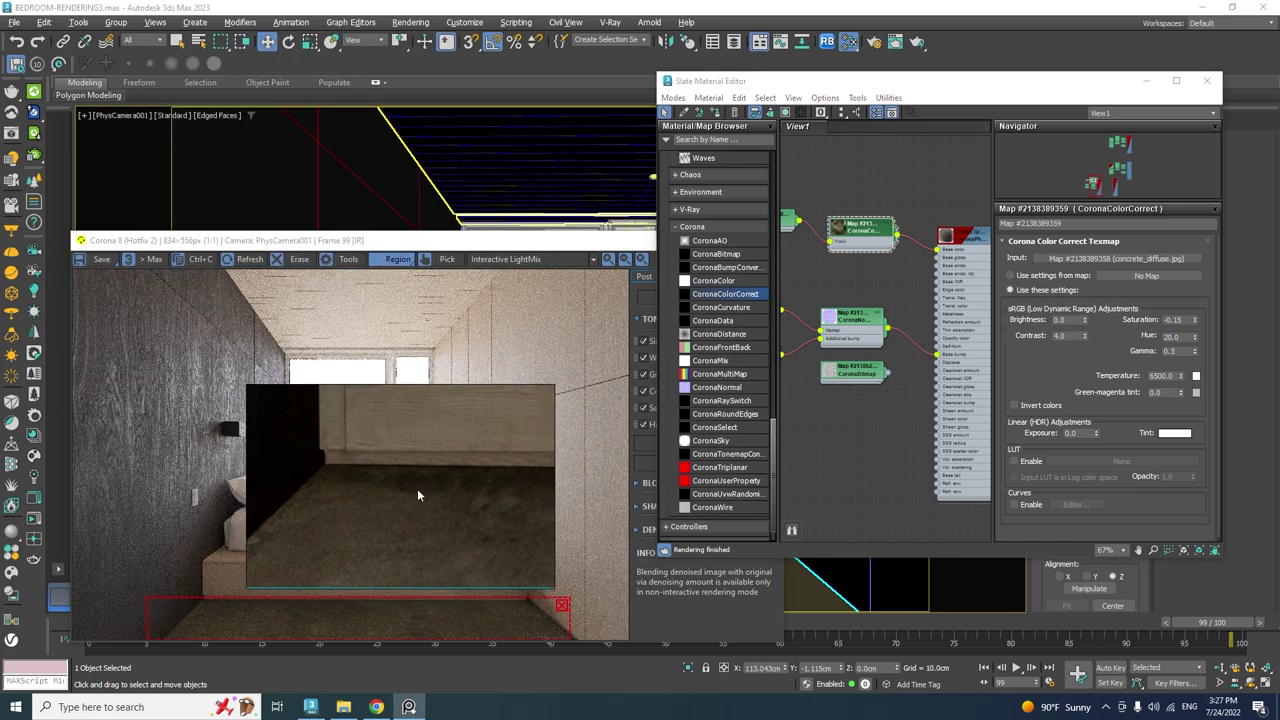
left_click_drag(1183, 338, 1133, 338)
type("10")
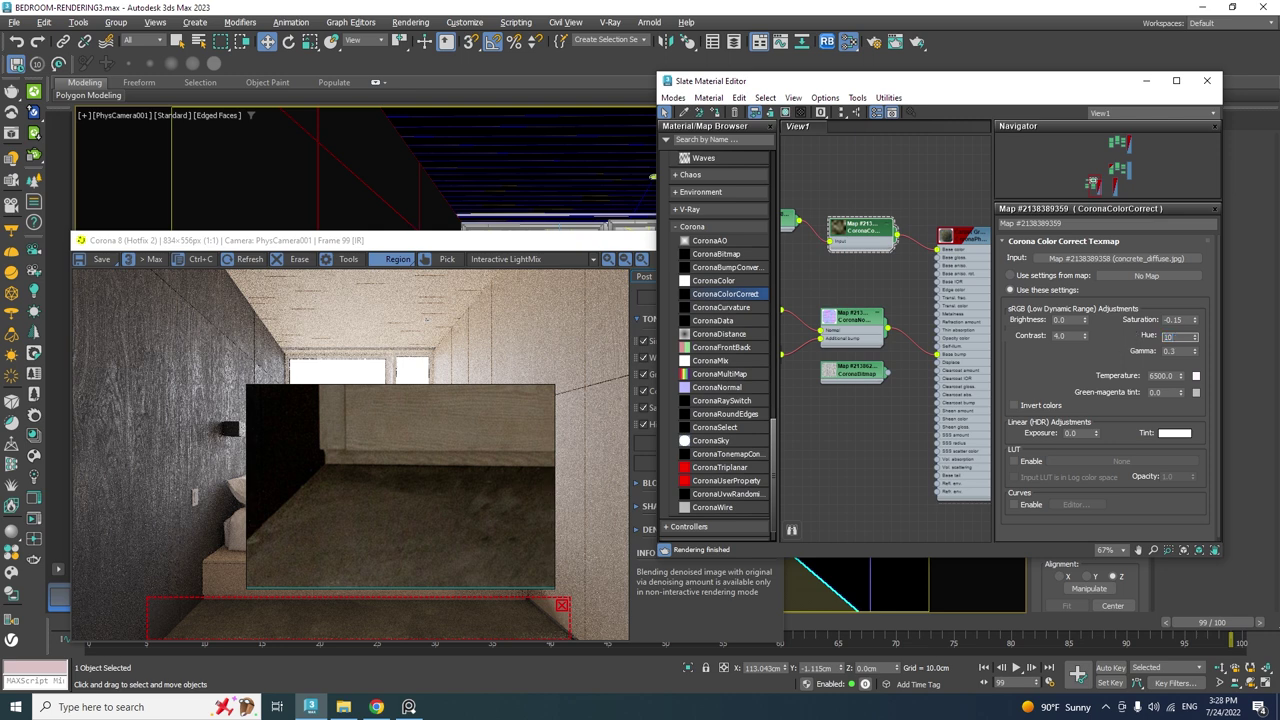
key("Return")
left_click_drag(1173, 320, 1189, 319)
type("2")
key("Return")
Set the color correction's hue to 15 and move the reference image above the render for comparison.
scroll(446, 514, "down", 5)
middle_click_drag(550, 487, 510, 494)
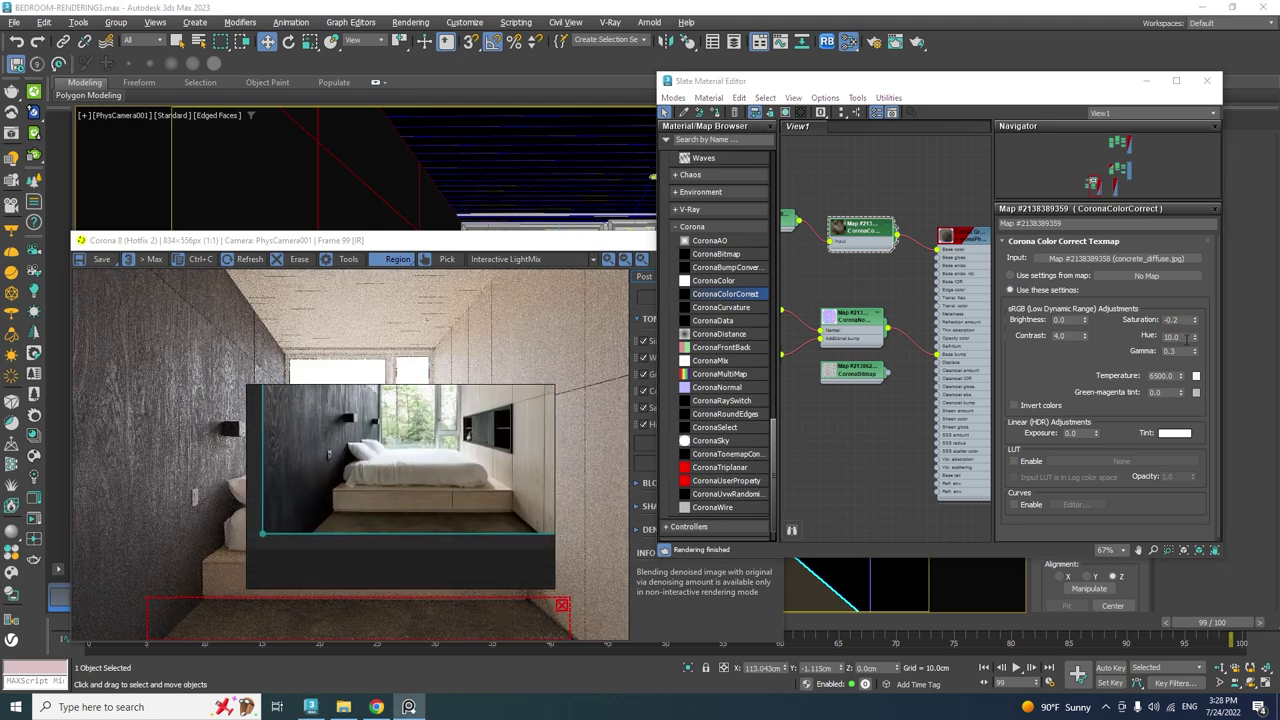
left_click_drag(1180, 338, 1147, 340)
type("15")
key("Return")
left_click_drag(517, 440, 525, 196)
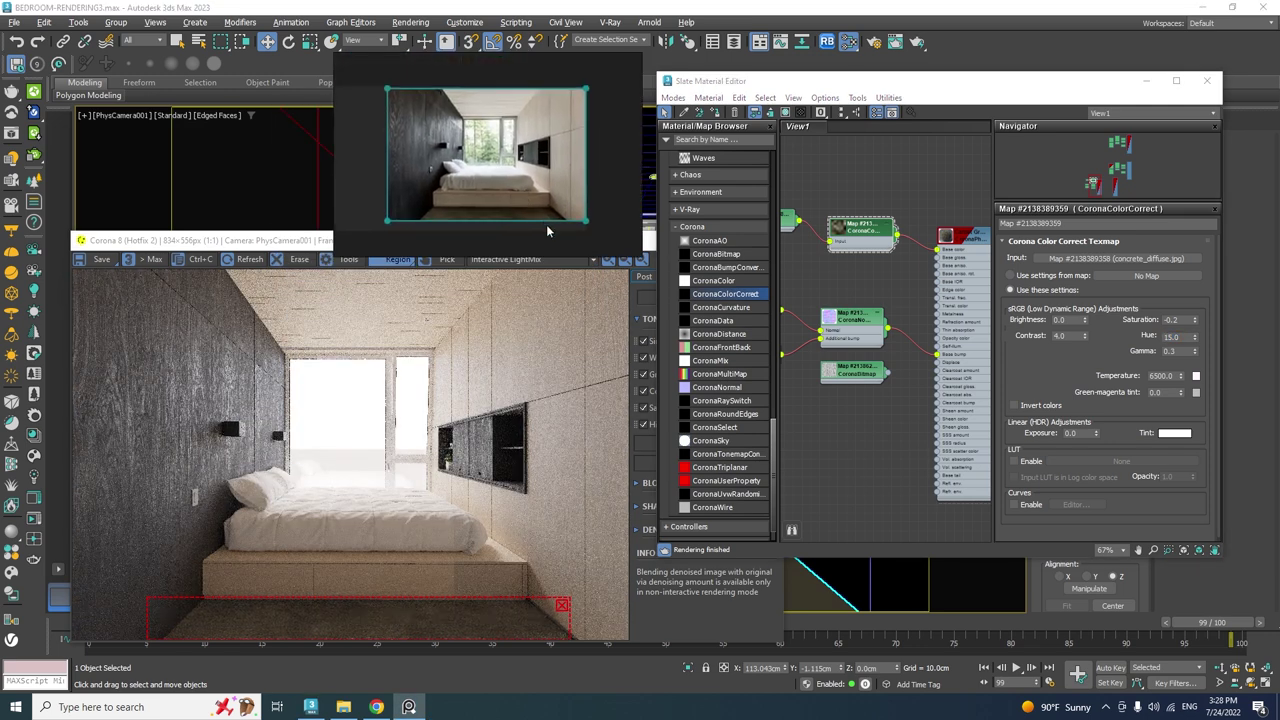
Close the Corona frame buffer and move the reference image away from the work area.
left_click(483, 485)
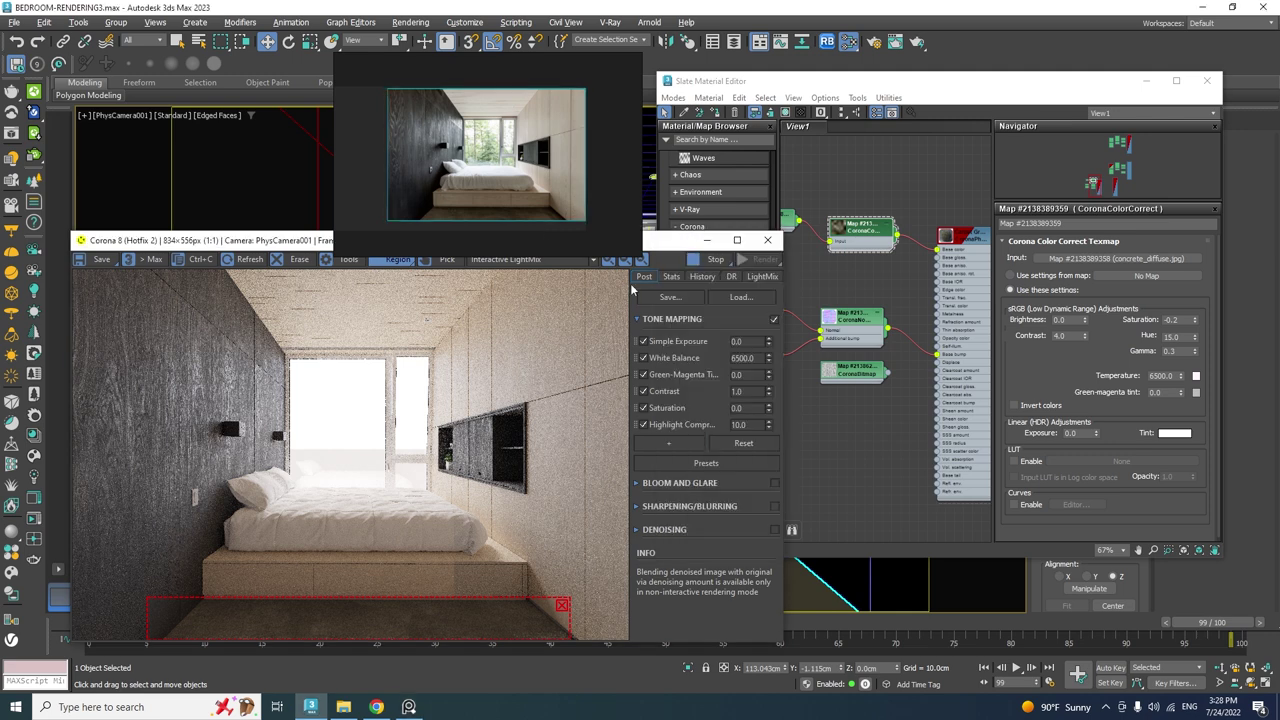
left_click(763, 240)
right_click_drag(548, 100, 221, 57)
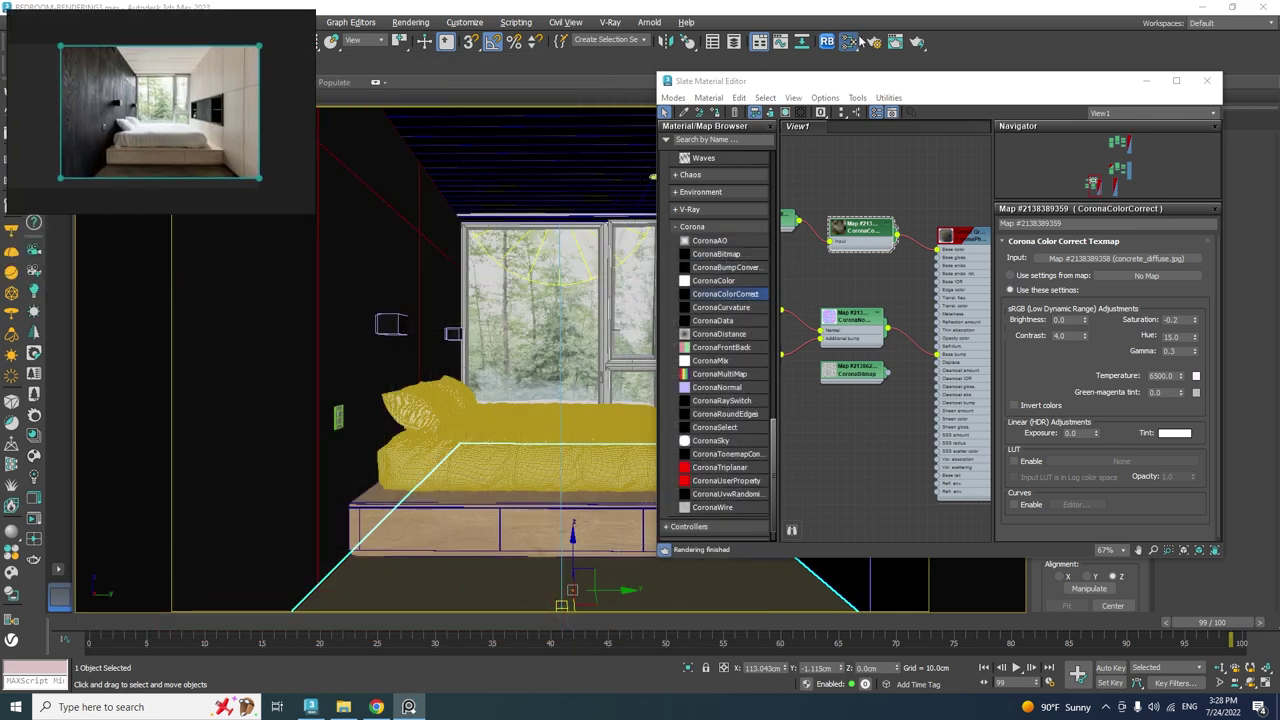
Add the CESSENTIAL_Direct, CESSENTIAL_Indirect, CESSENTIAL_Reflect, CMasking_ID and CMasking_WireColor render elements in the Render Setup.
left_click(874, 43)
left_click(873, 42)
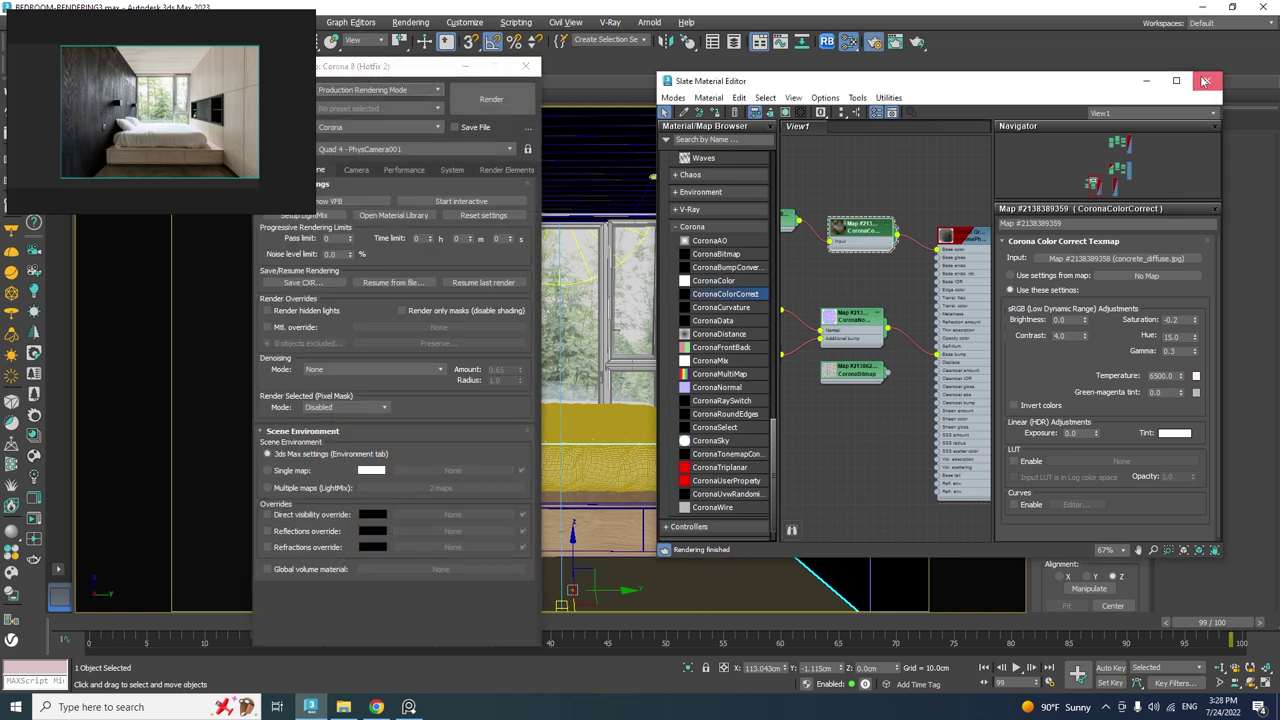
left_click_drag(436, 75, 780, 76)
left_click(849, 175)
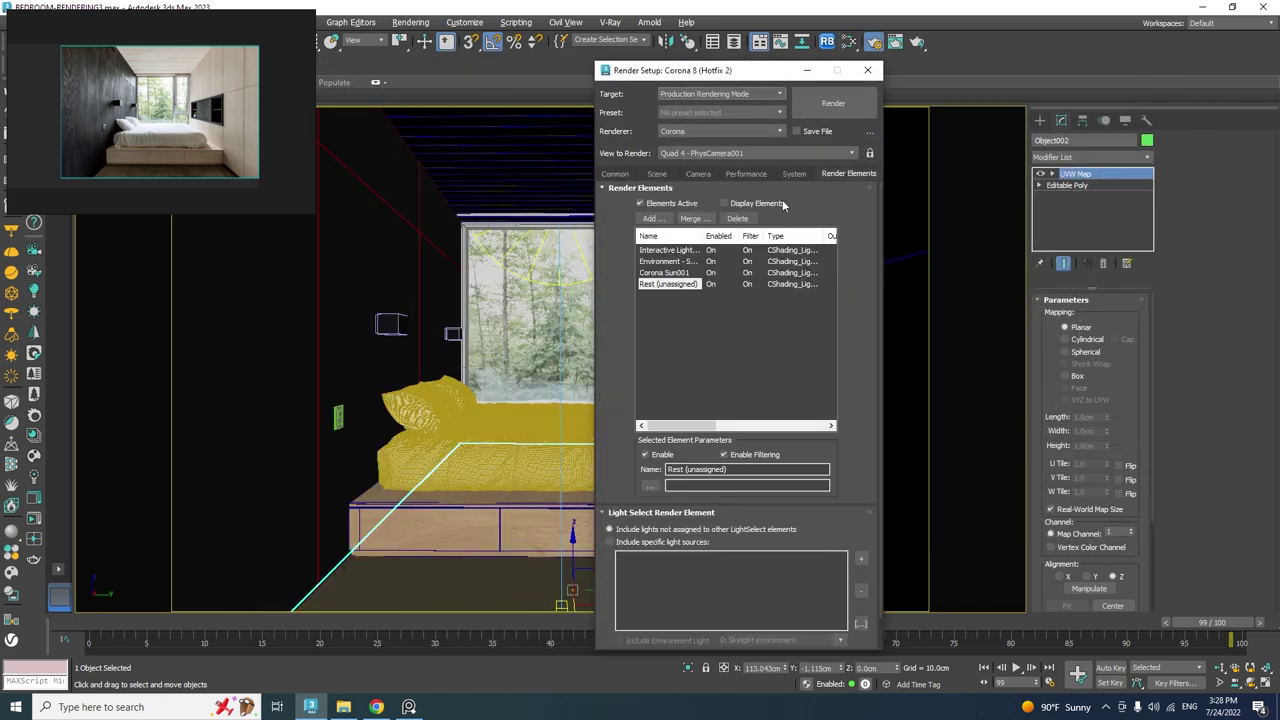
left_click(649, 219)
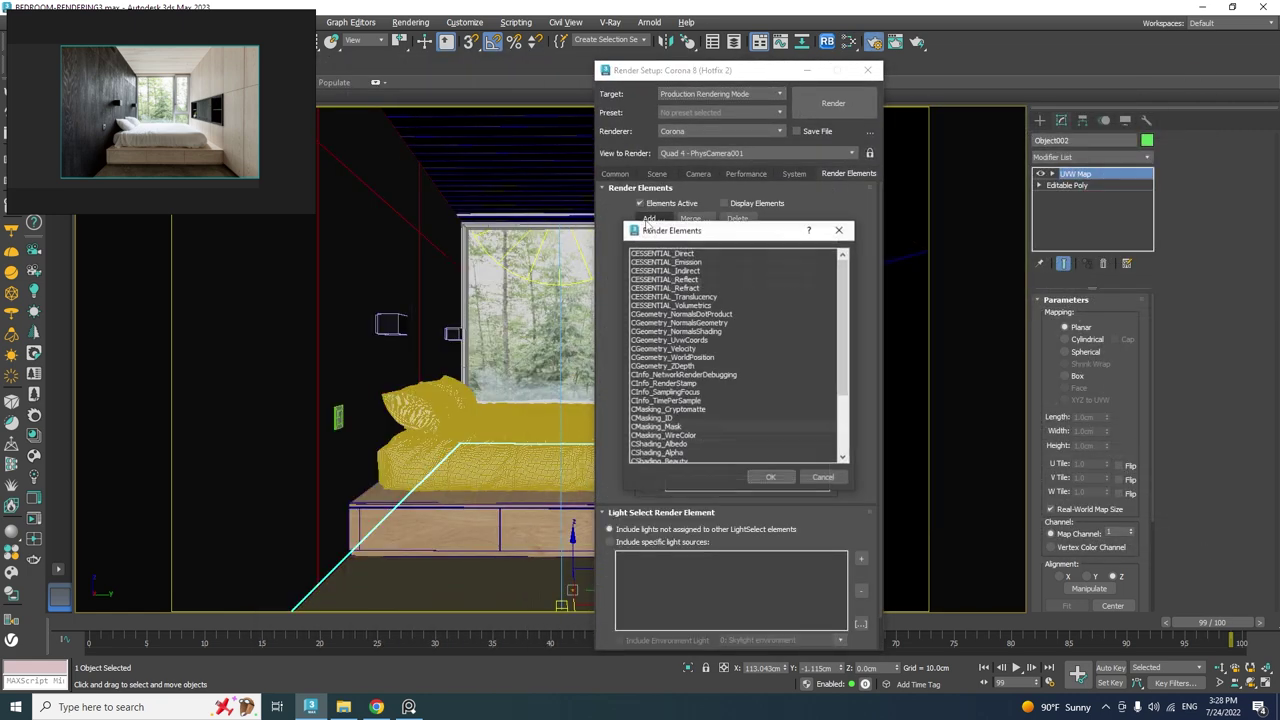
left_click(697, 254)
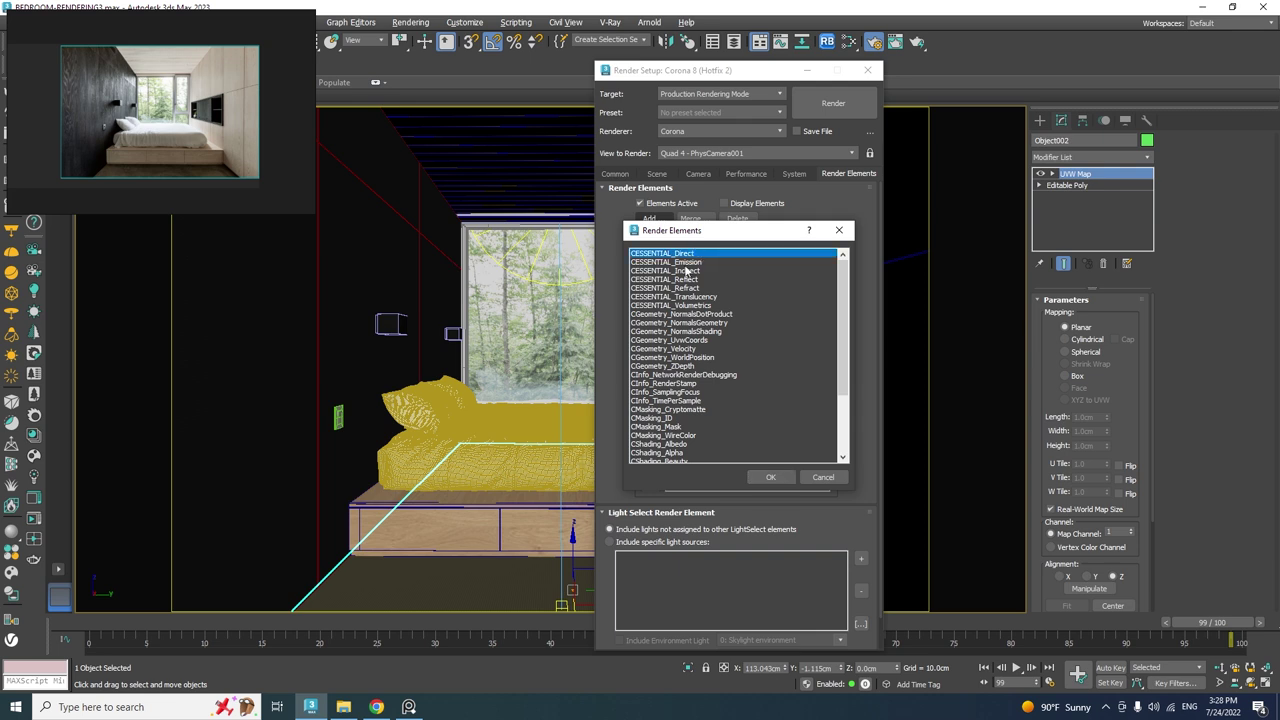
left_click(688, 271, "ctrl")
left_click(681, 280, "ctrl")
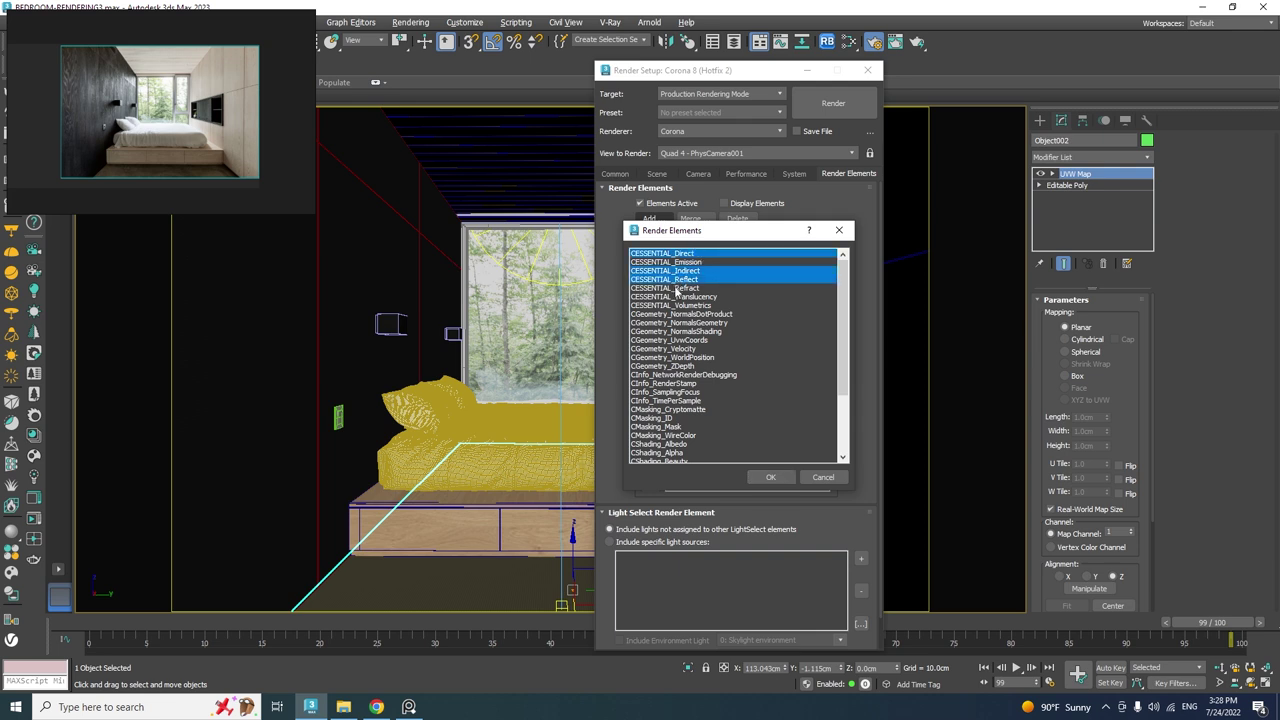
left_click(668, 436, "ctrl")
left_click(668, 418, "ctrl")
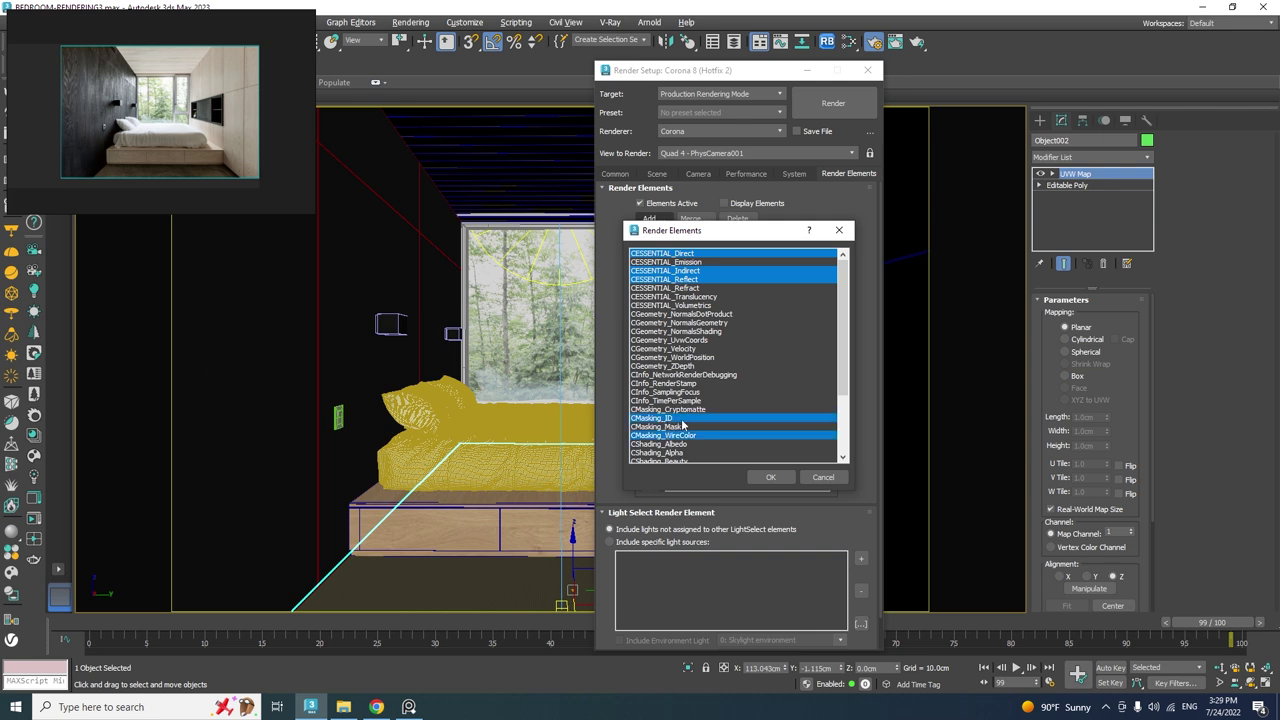
scroll(847, 362, "down", 3)
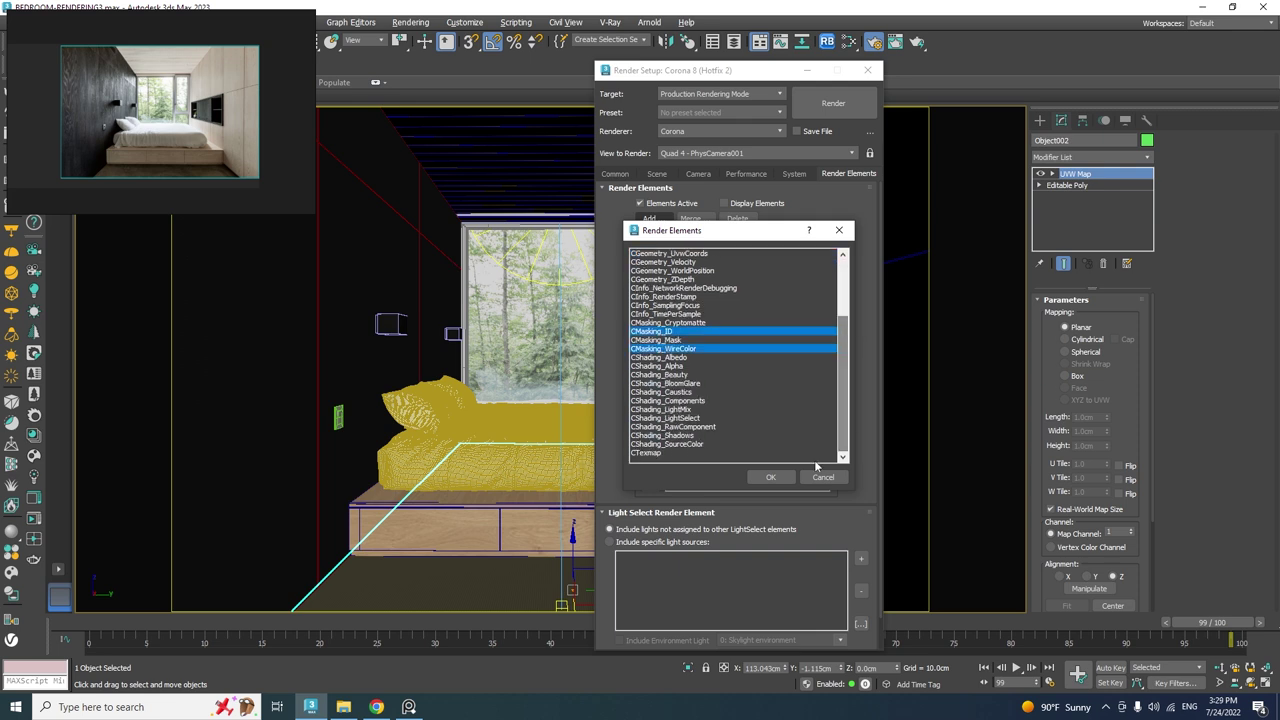
left_click(770, 477)
Set the noise level limit to 3.0% and the denoising mode to Corona High Quality.
left_click(657, 174)
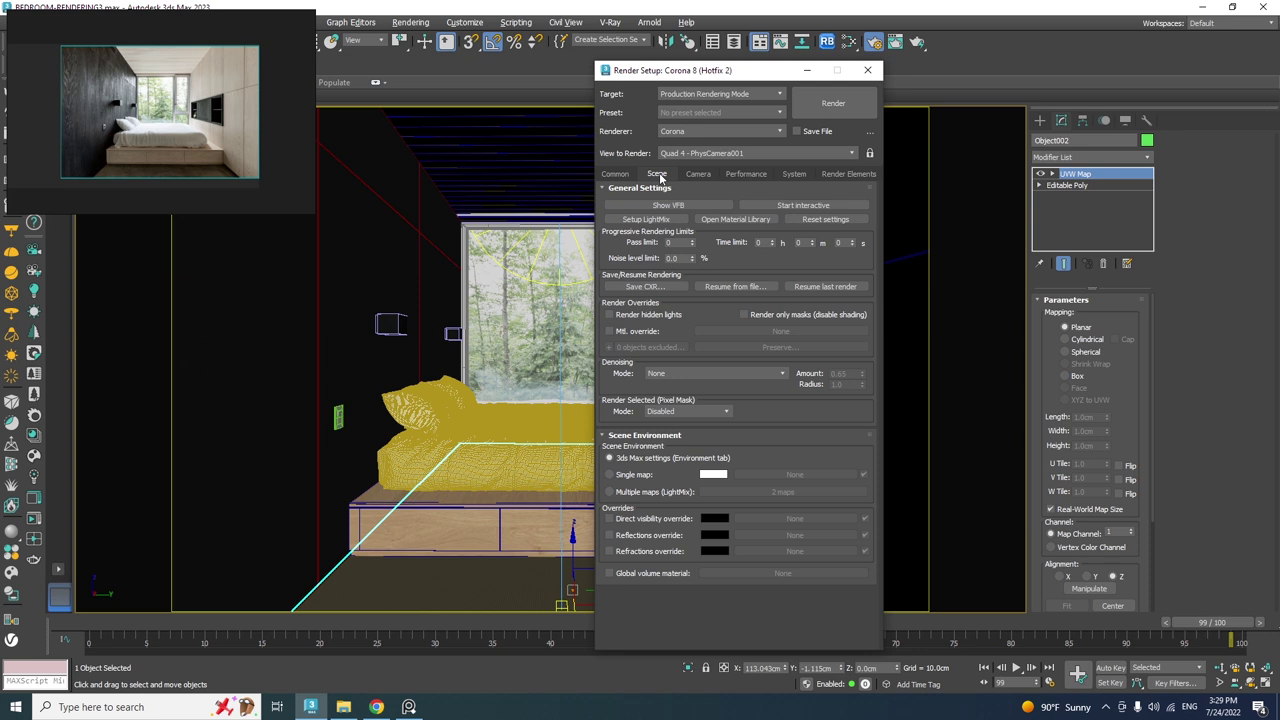
double_click(672, 258)
left_click(680, 373)
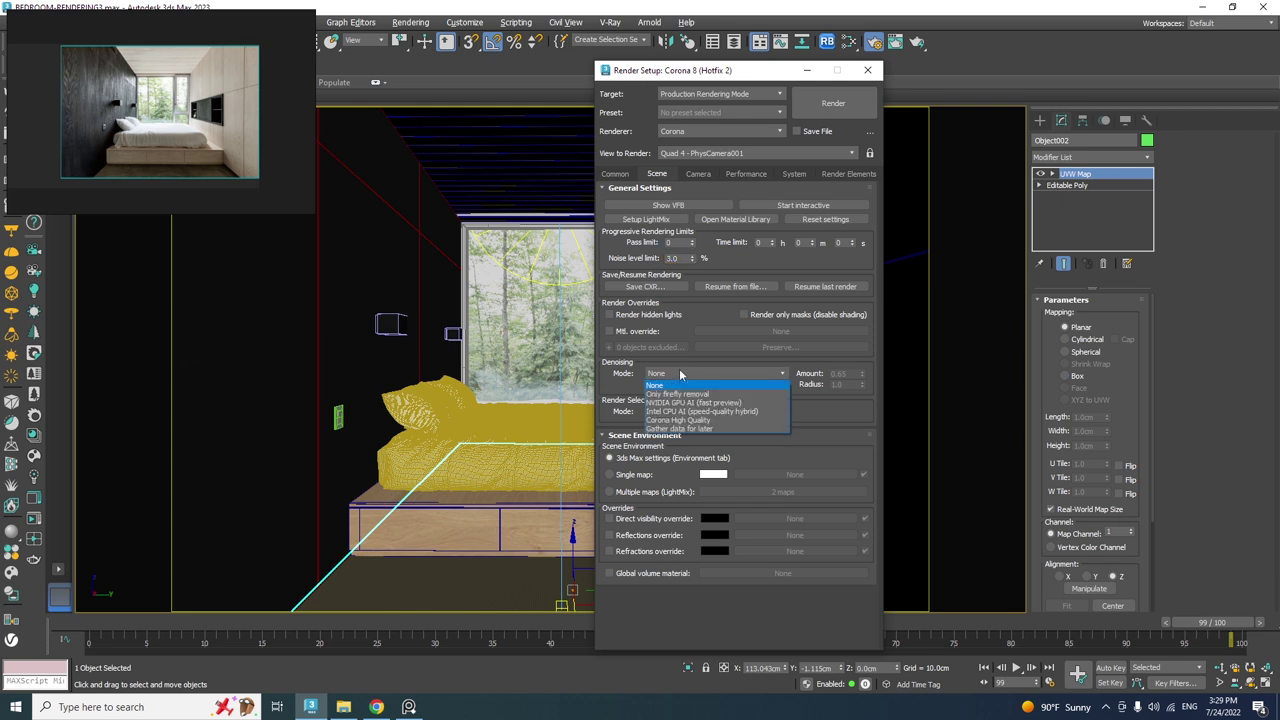
left_click(665, 421)
Lock the image aspect ratio and set the render output width to 2500.
left_click(617, 174)
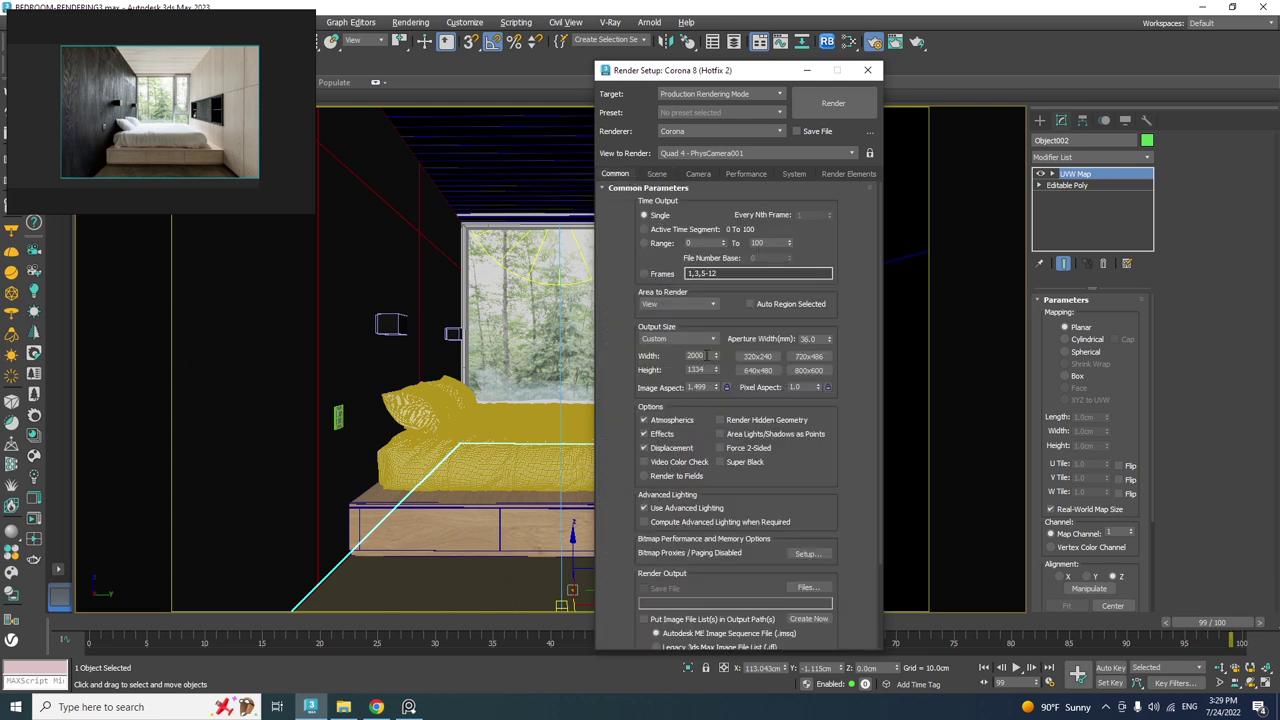
left_click(727, 388)
left_click_drag(708, 355, 688, 355)
type("2")
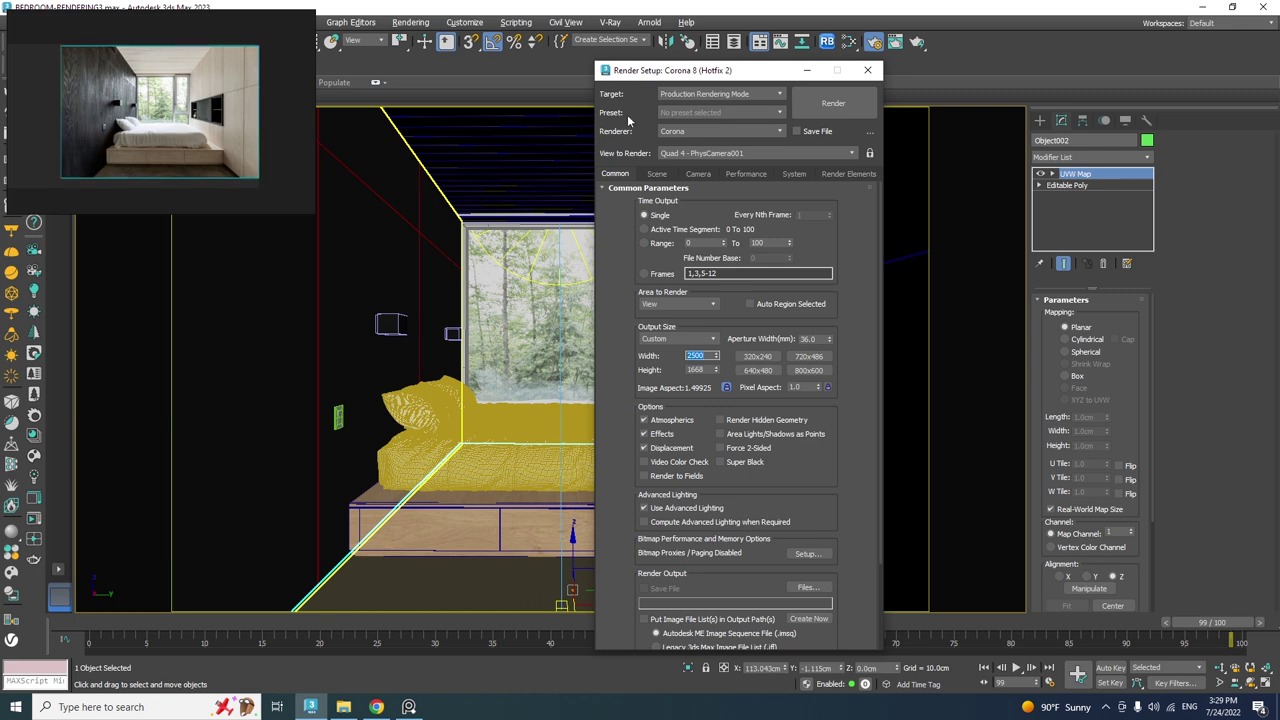
Start the final render and disable all render regions in the frame buffer.
left_click(819, 105)
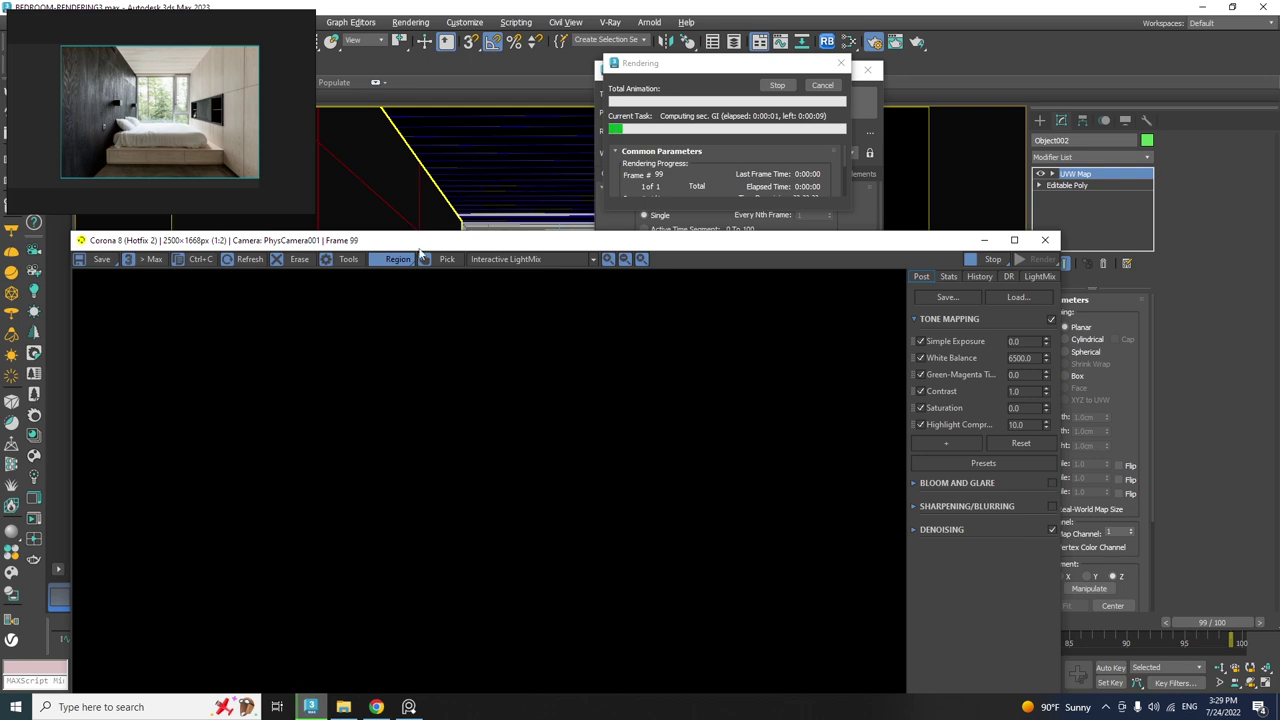
left_click_drag(420, 242, 440, 242)
left_click(424, 262)
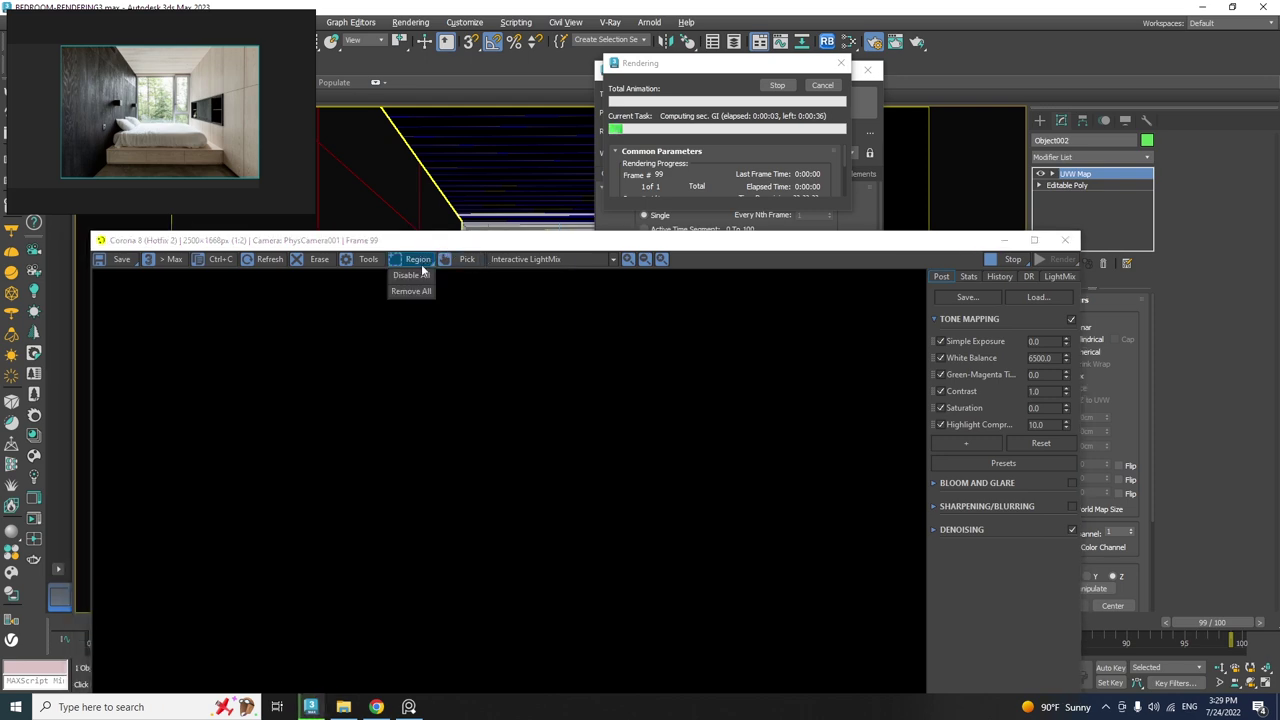
left_click(417, 276)
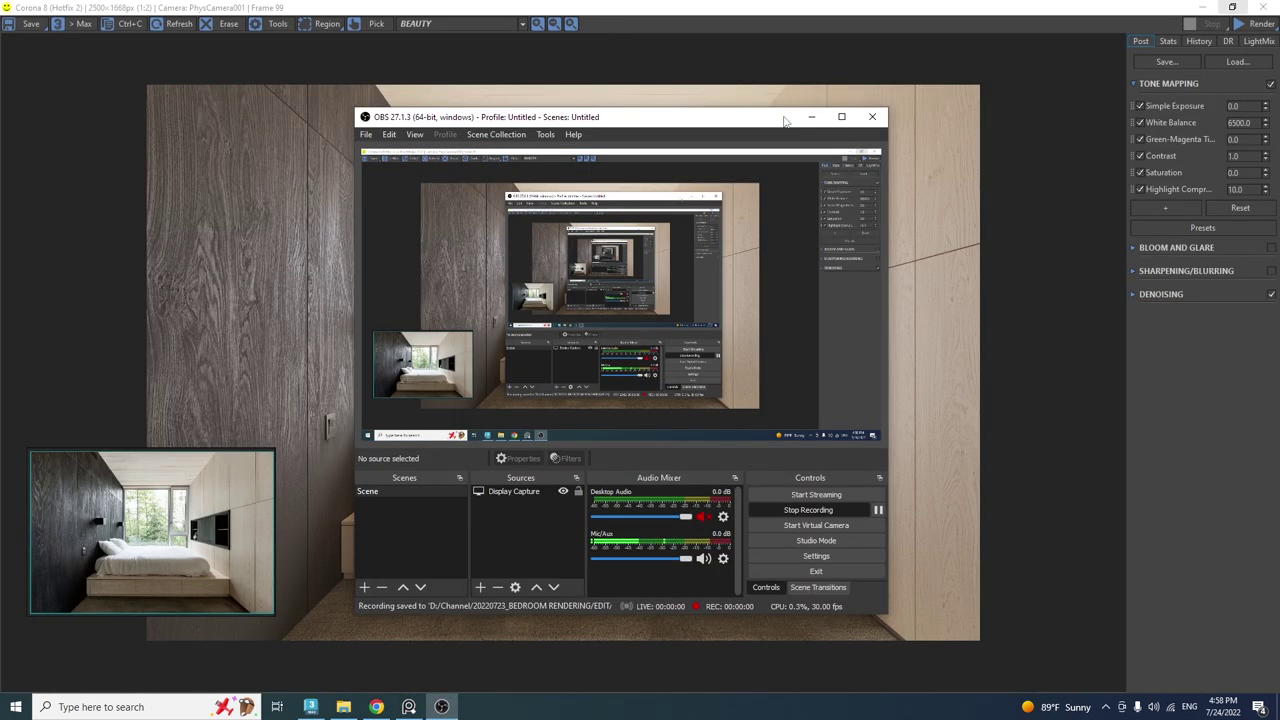
Set the render's simple exposure to about -1.56, white balance to about 5610 and green-magenta tint to about 0.064.
left_click(811, 117)
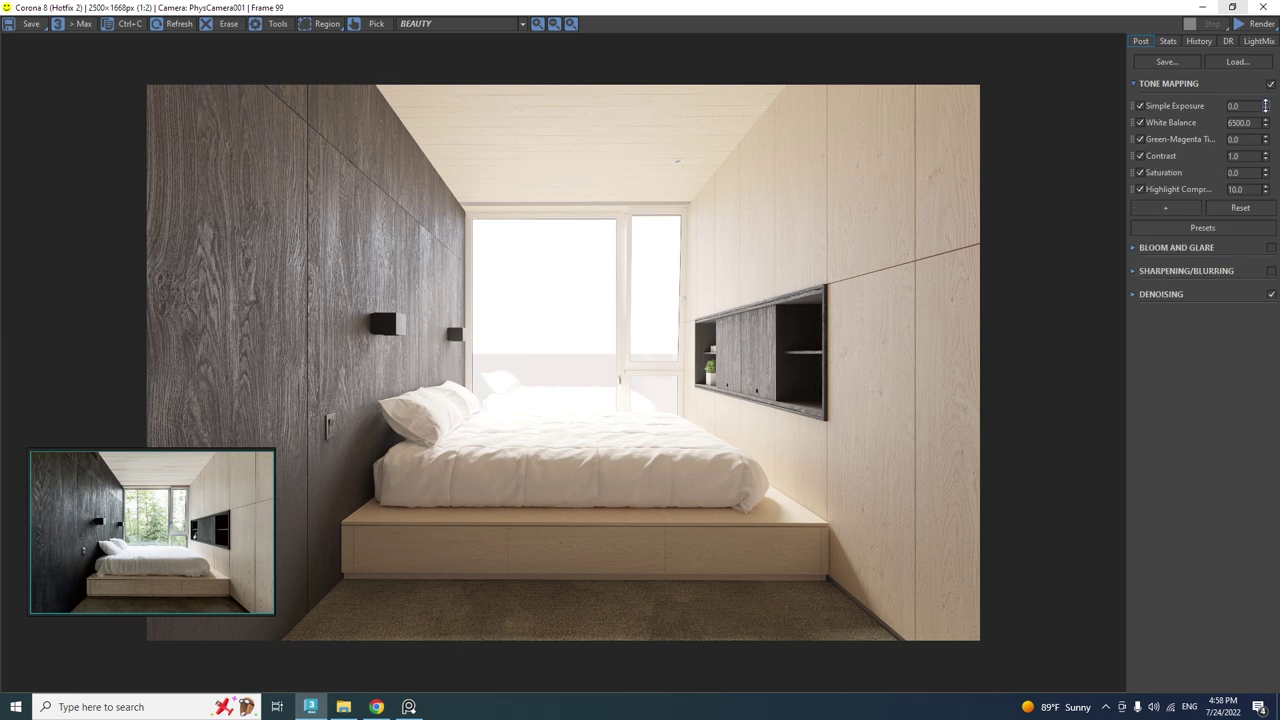
left_click_drag(1265, 107, 1229, 345)
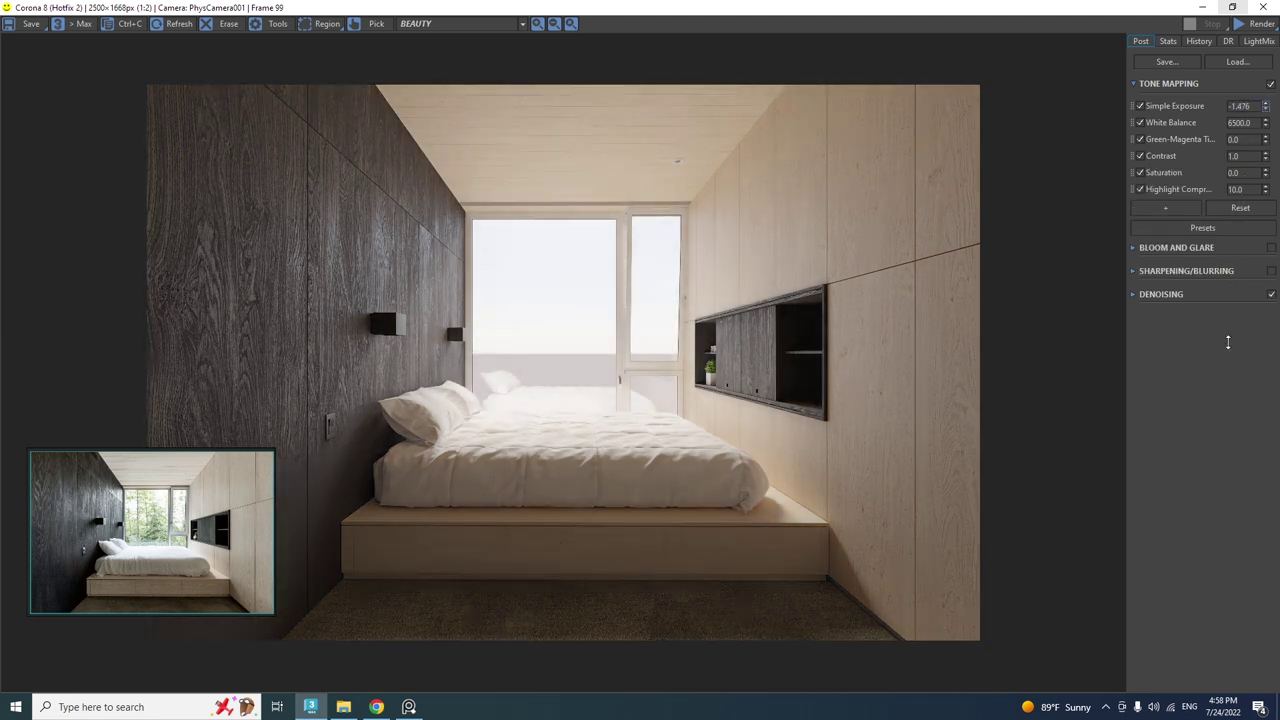
left_click_drag(1265, 121, 1252, 148)
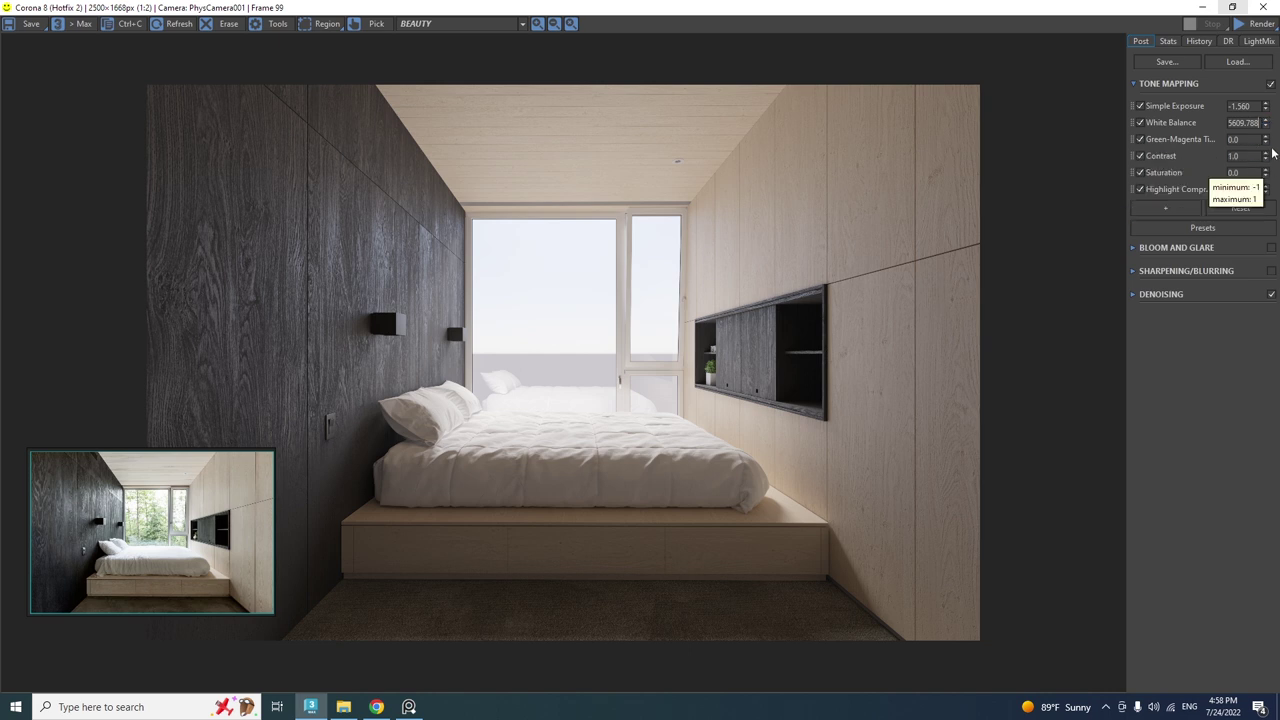
left_click_drag(1266, 142, 1262, 133)
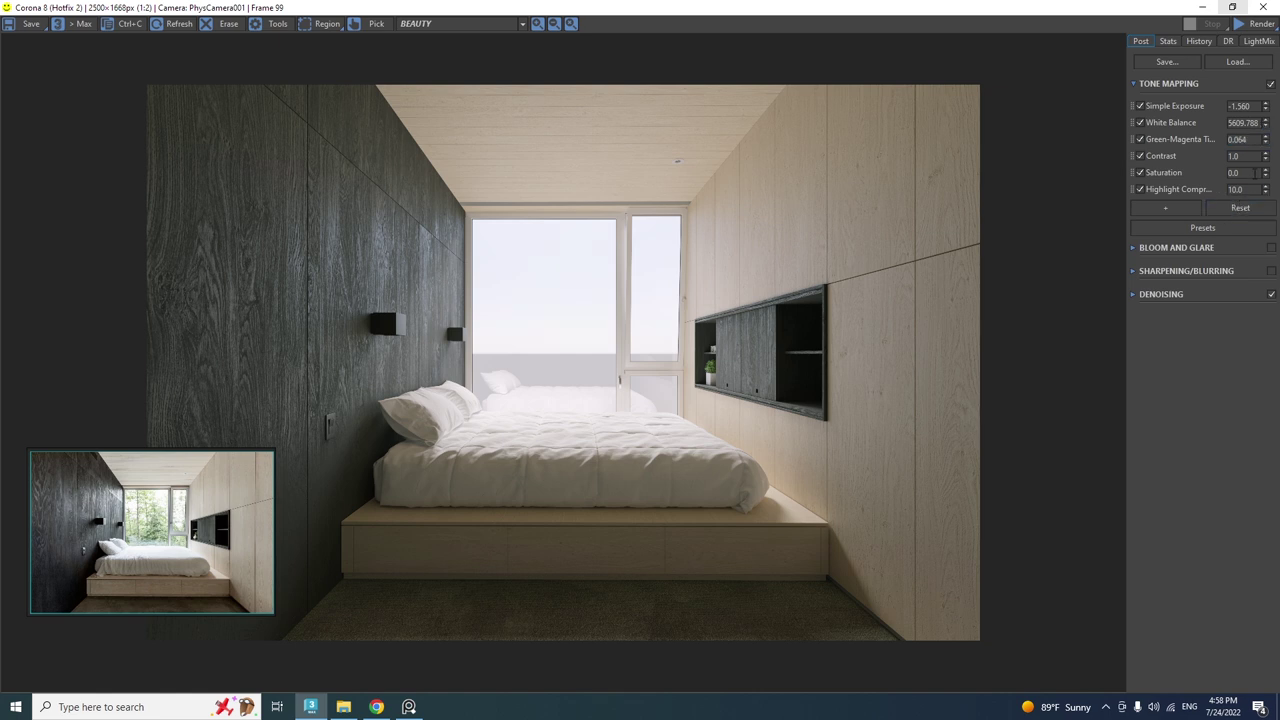
Set the tone mapping contrast to 3.0 and the highlight compression to about 4.716.
left_click_drag(1242, 157, 1218, 161)
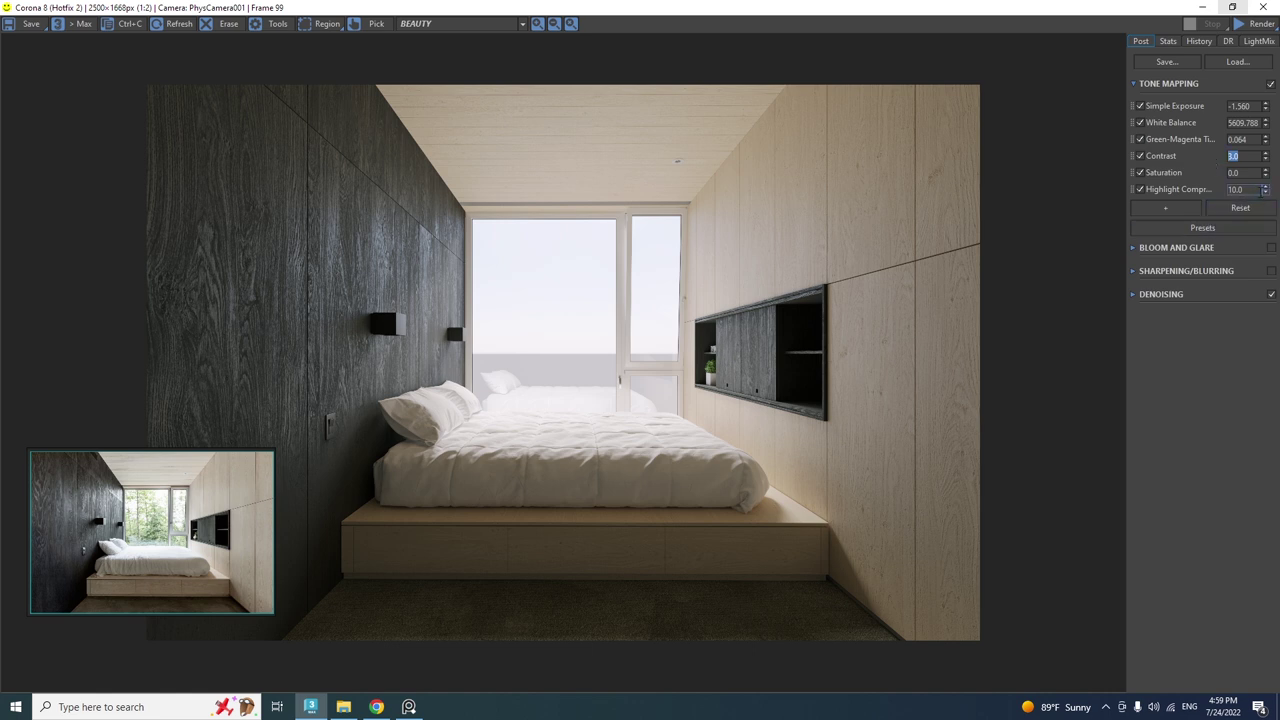
left_click_drag(1264, 190, 1238, 327)
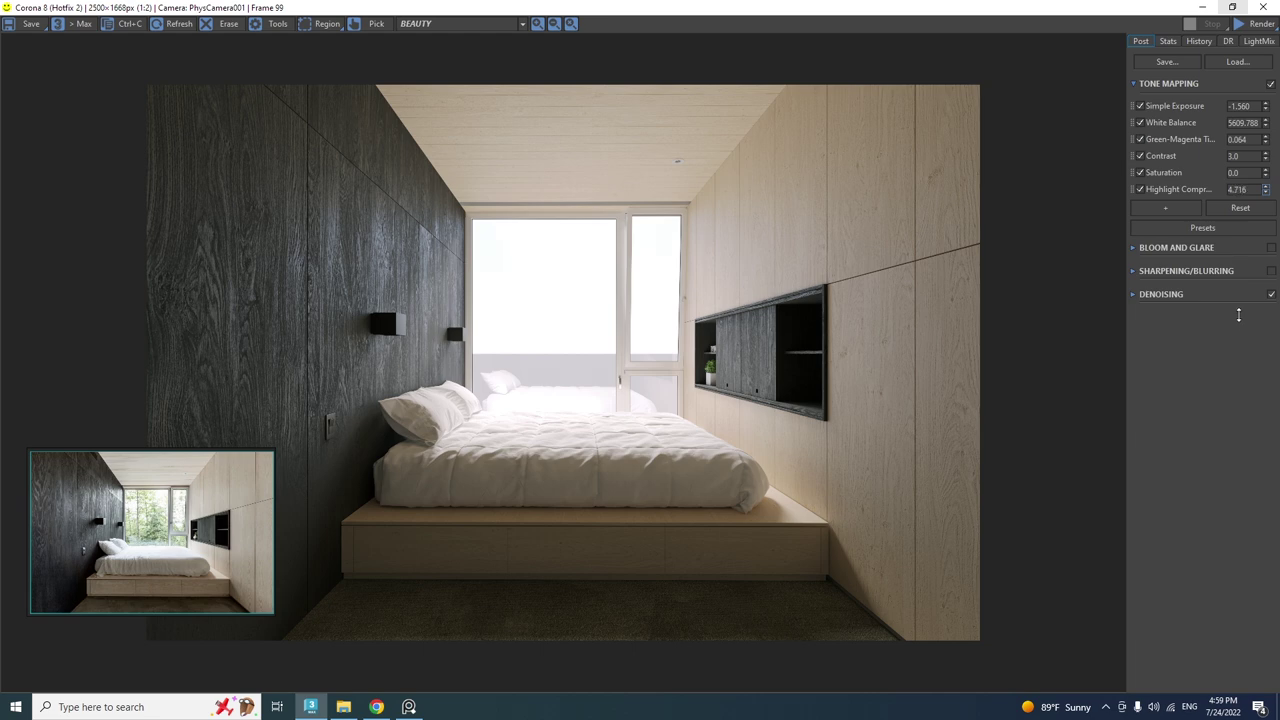
scroll(924, 361, "up", 2)
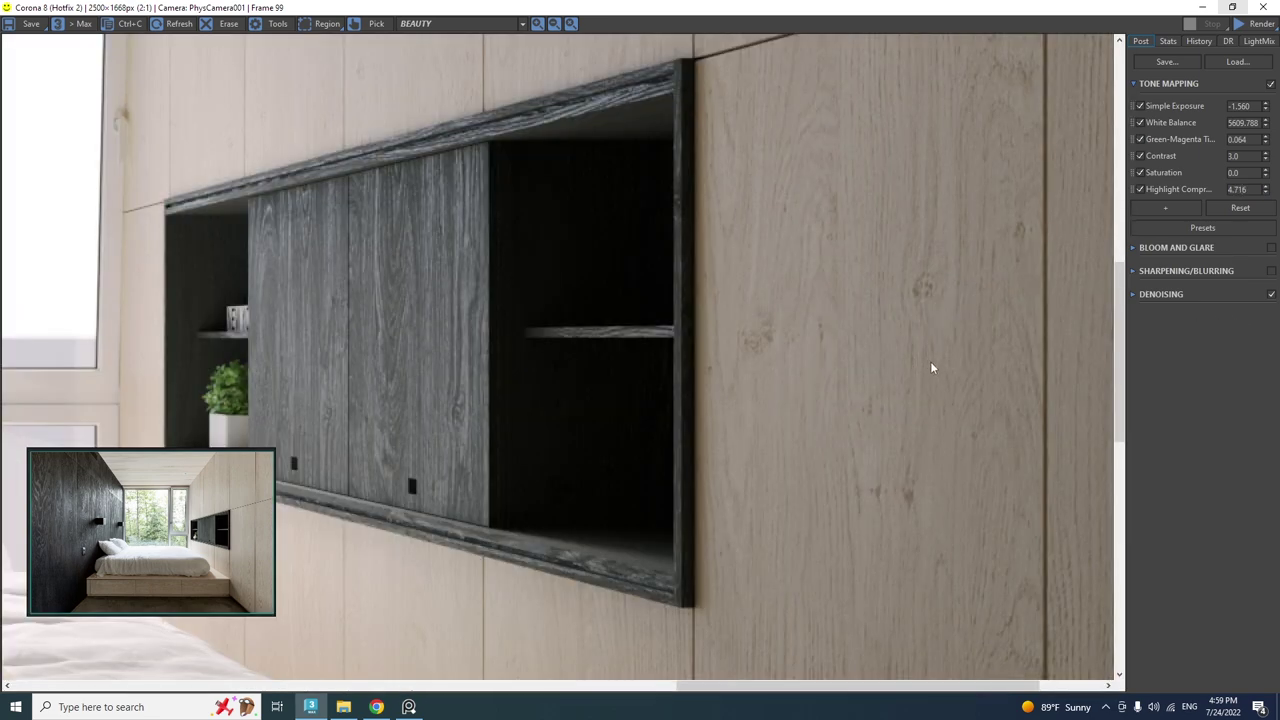
scroll(930, 361, "down", 1)
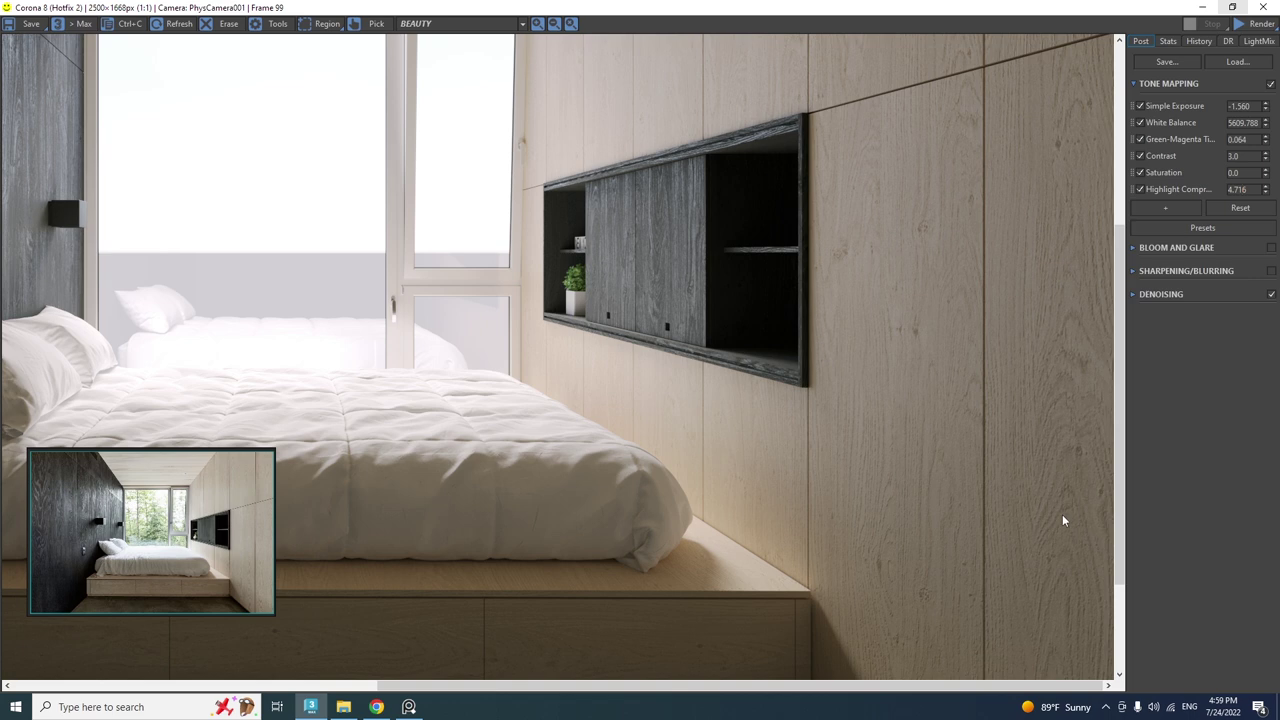
left_click_drag(1062, 520, 1033, 277)
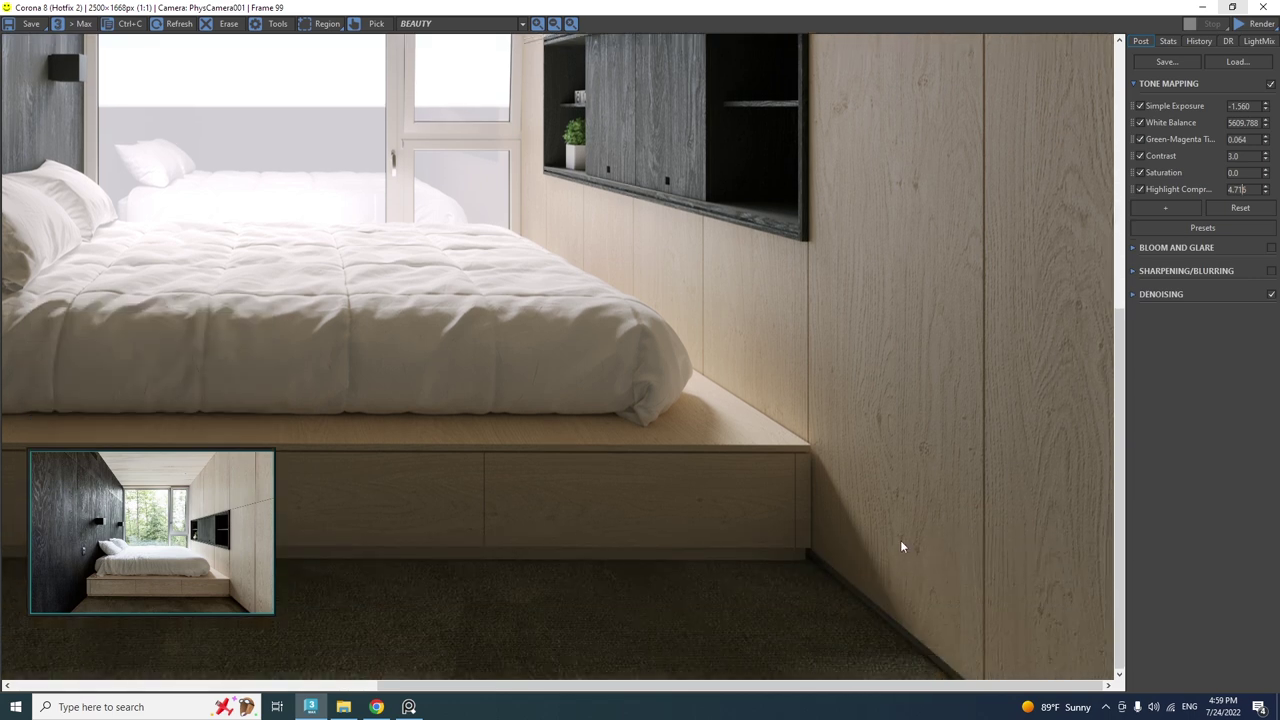
scroll(921, 481, "down", 1)
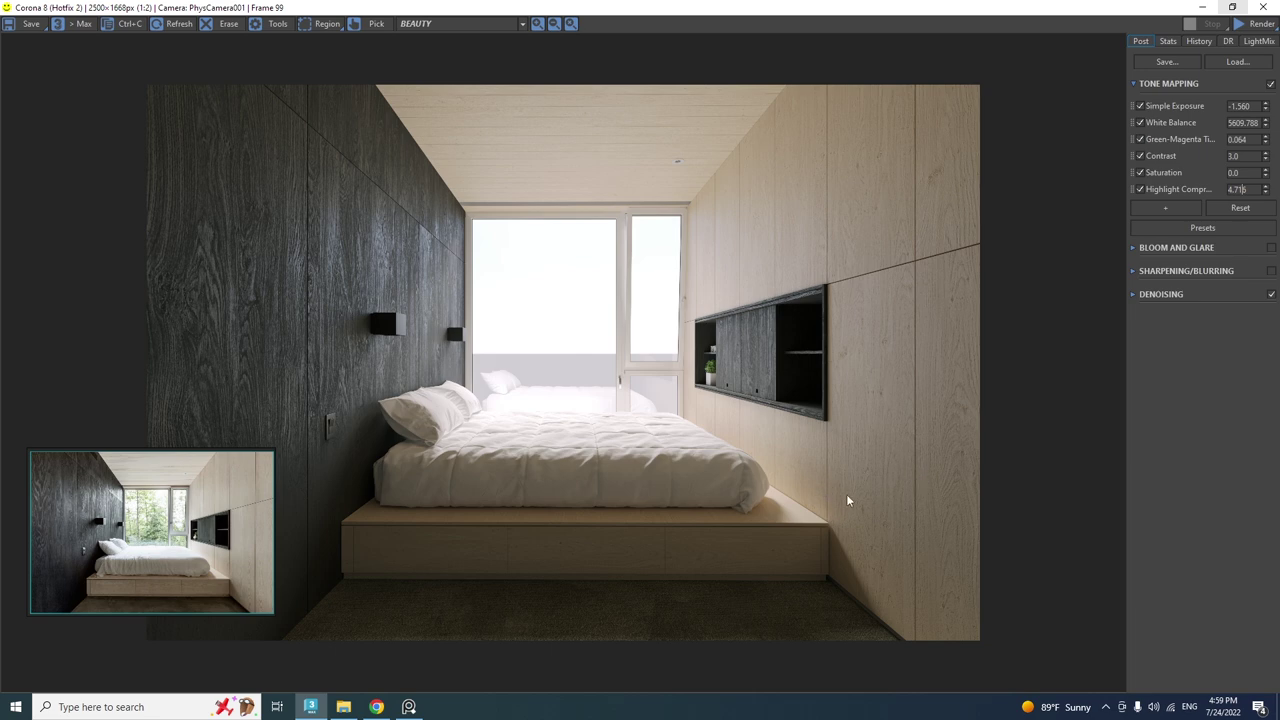
scroll(926, 483, "up", 1)
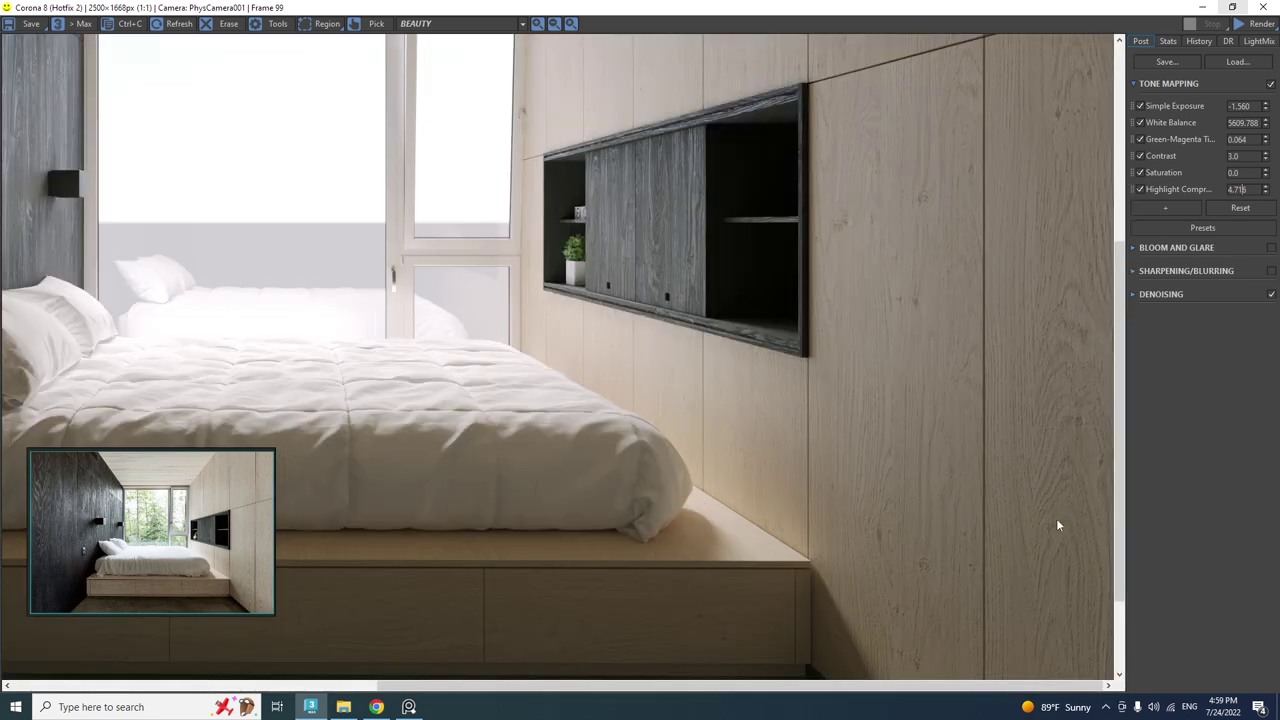
scroll(957, 461, "down", 1)
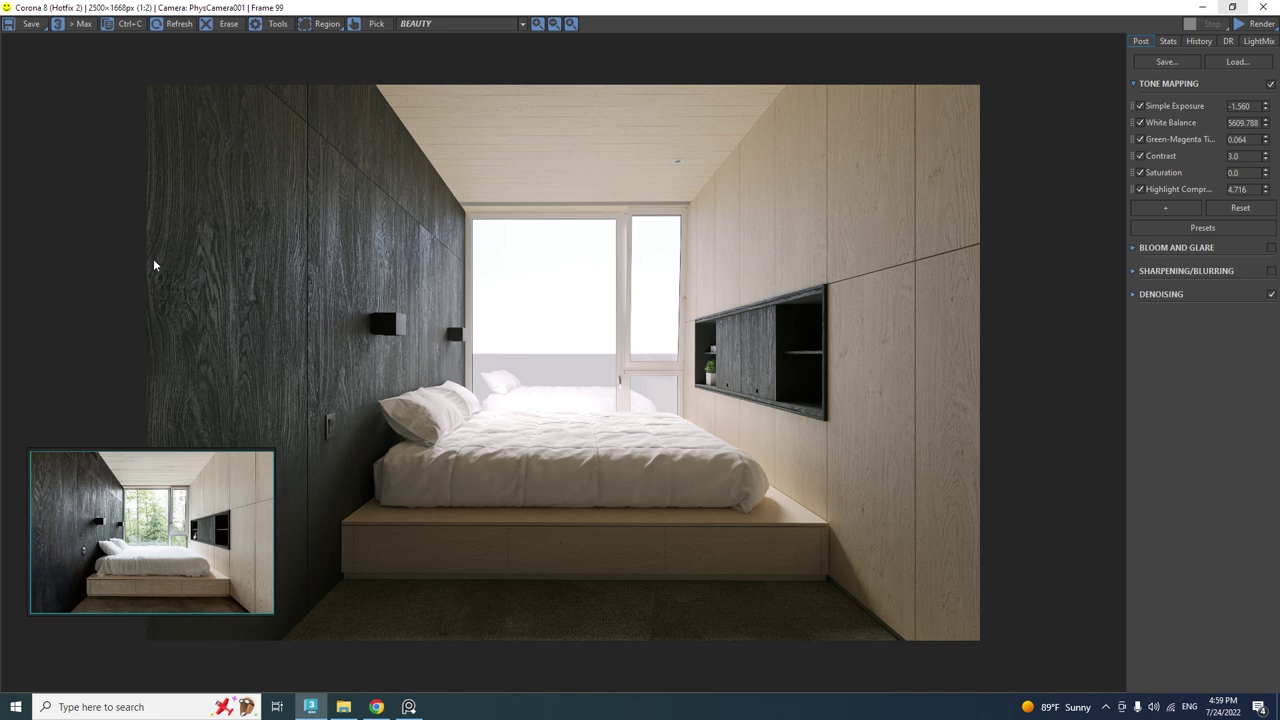
Begin saving all render elements and create a folder named Render inside 20220723_BEDROOM RENDERING as the destination.
left_click(33, 25)
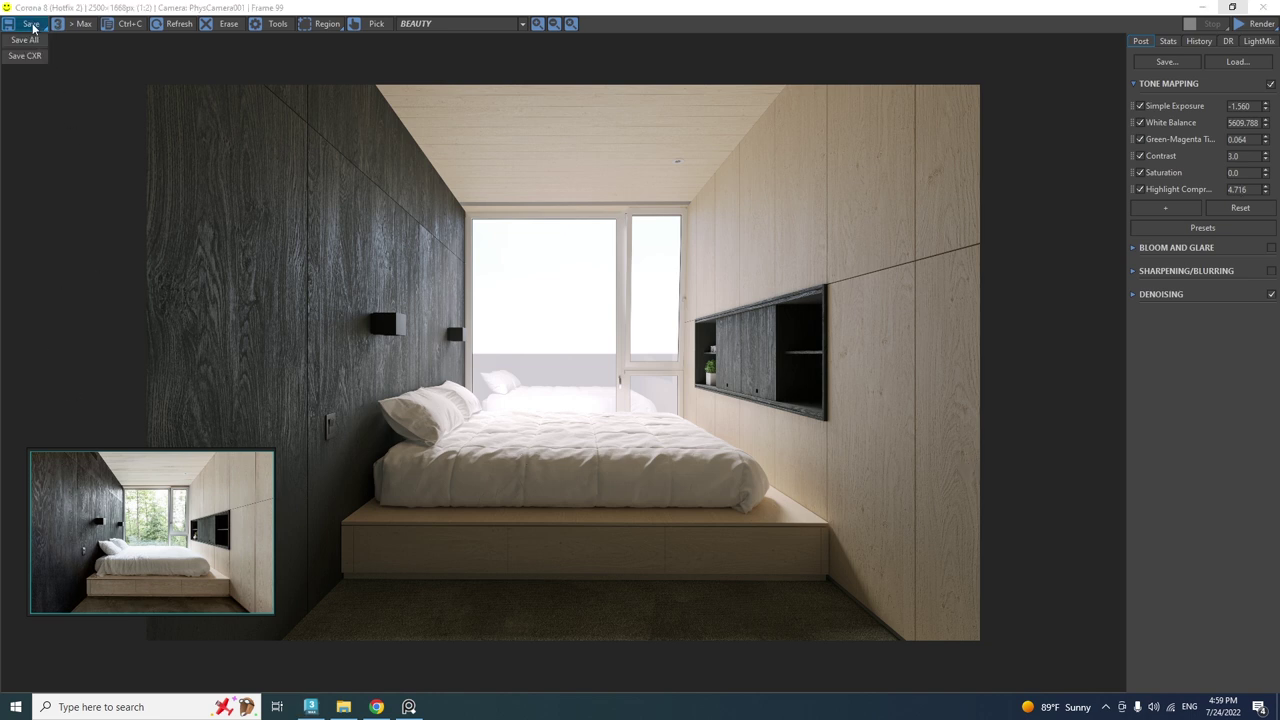
left_click(29, 42)
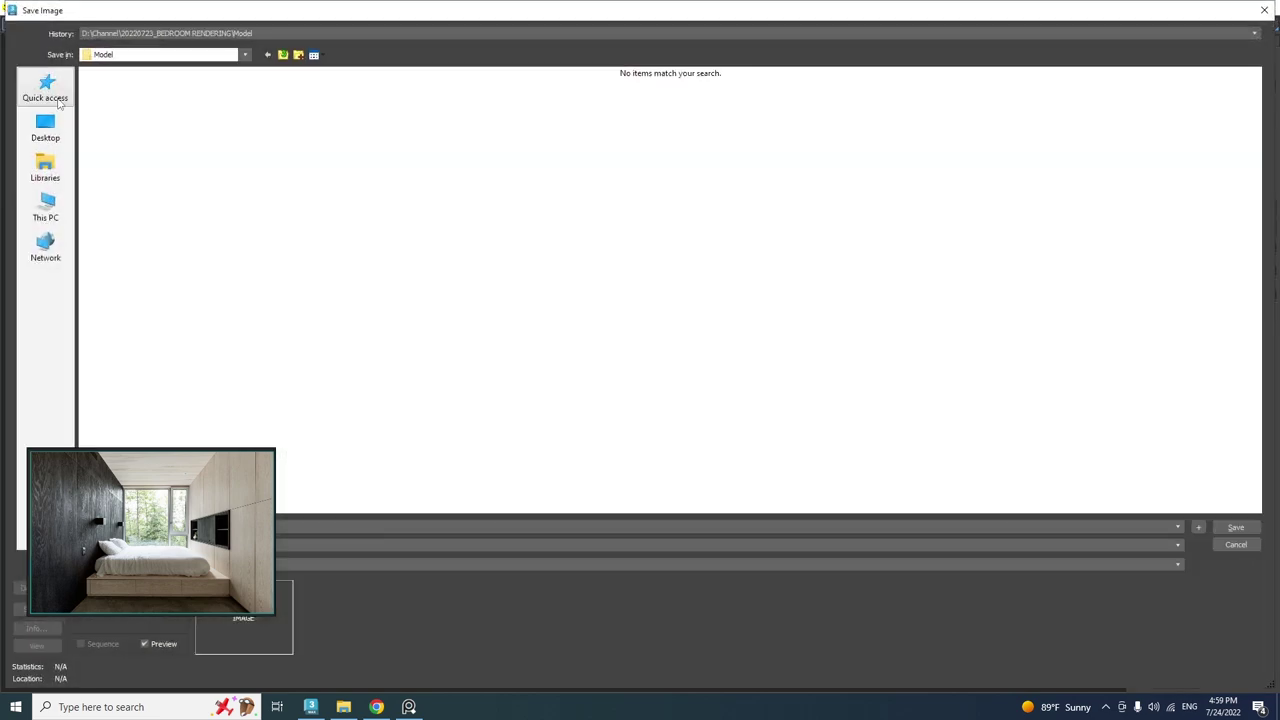
left_click(45, 92)
double_click(717, 97)
right_click(253, 185)
mouse_move(330, 325)
left_click(446, 324)
type("Rebder")
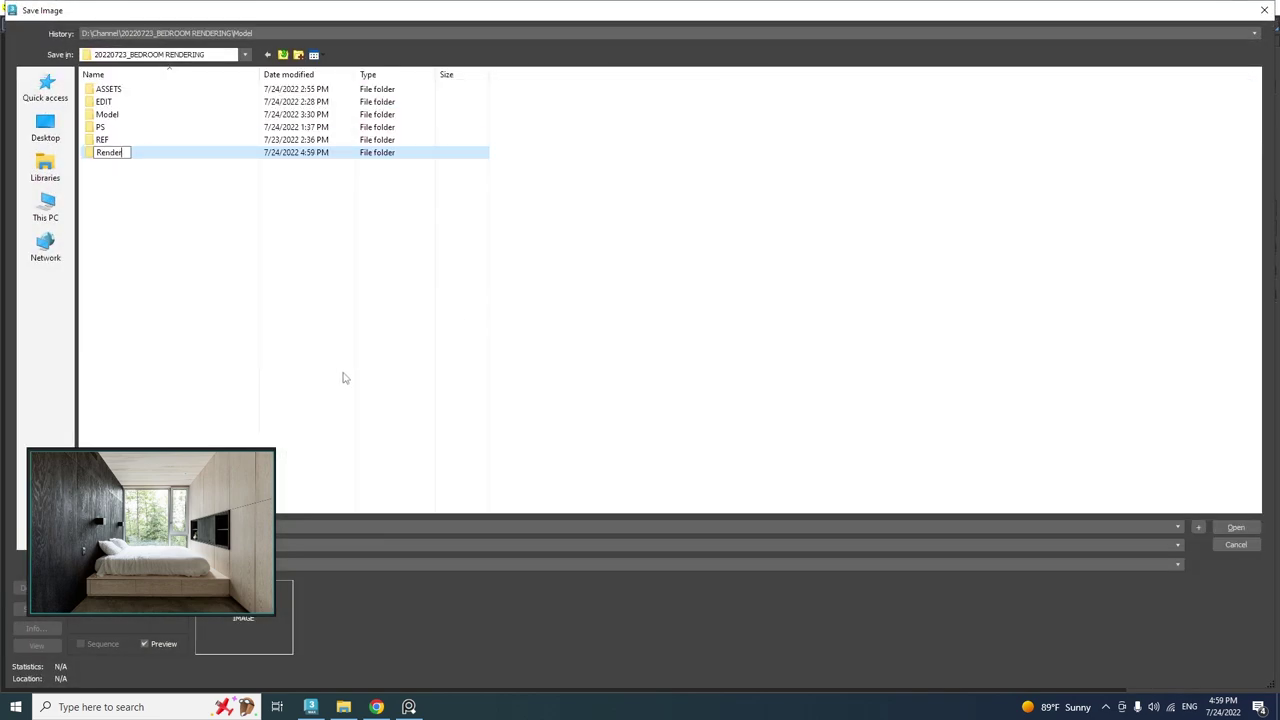
key("Return")
key("Return")
Save all render elements under the file name 01 in JPEG format at the best quality.
left_click(155, 545)
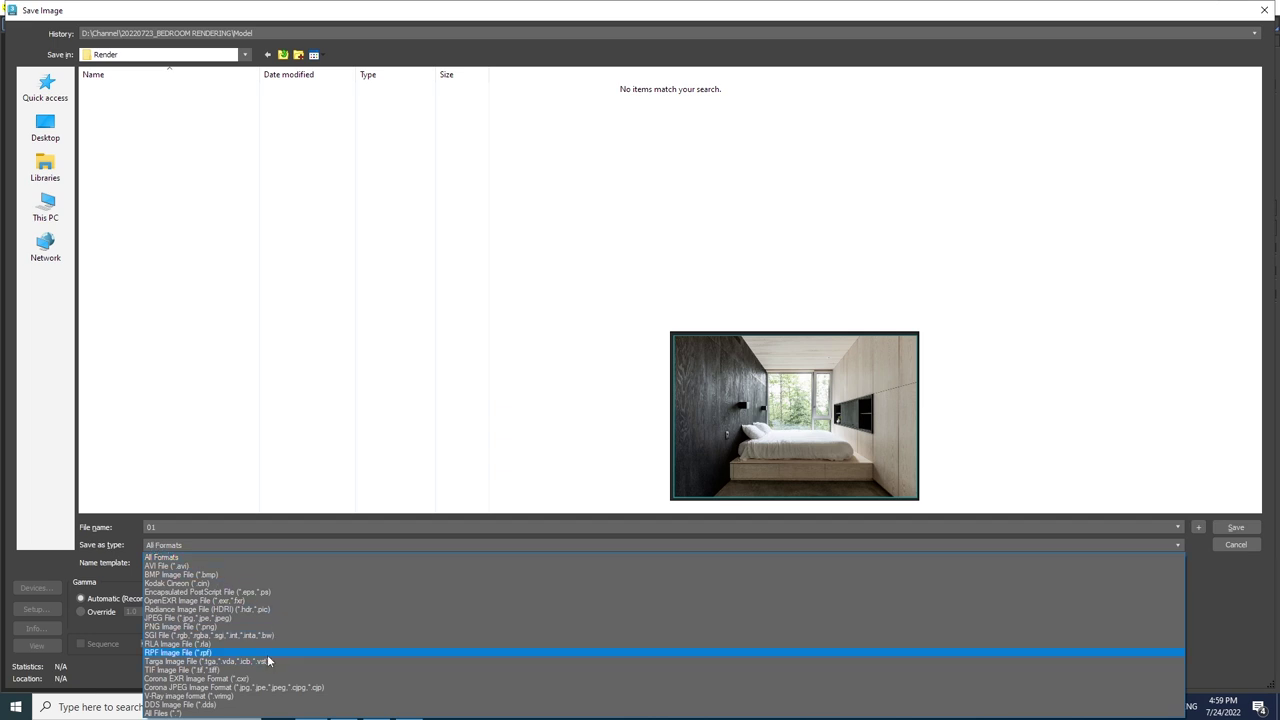
left_click(256, 618)
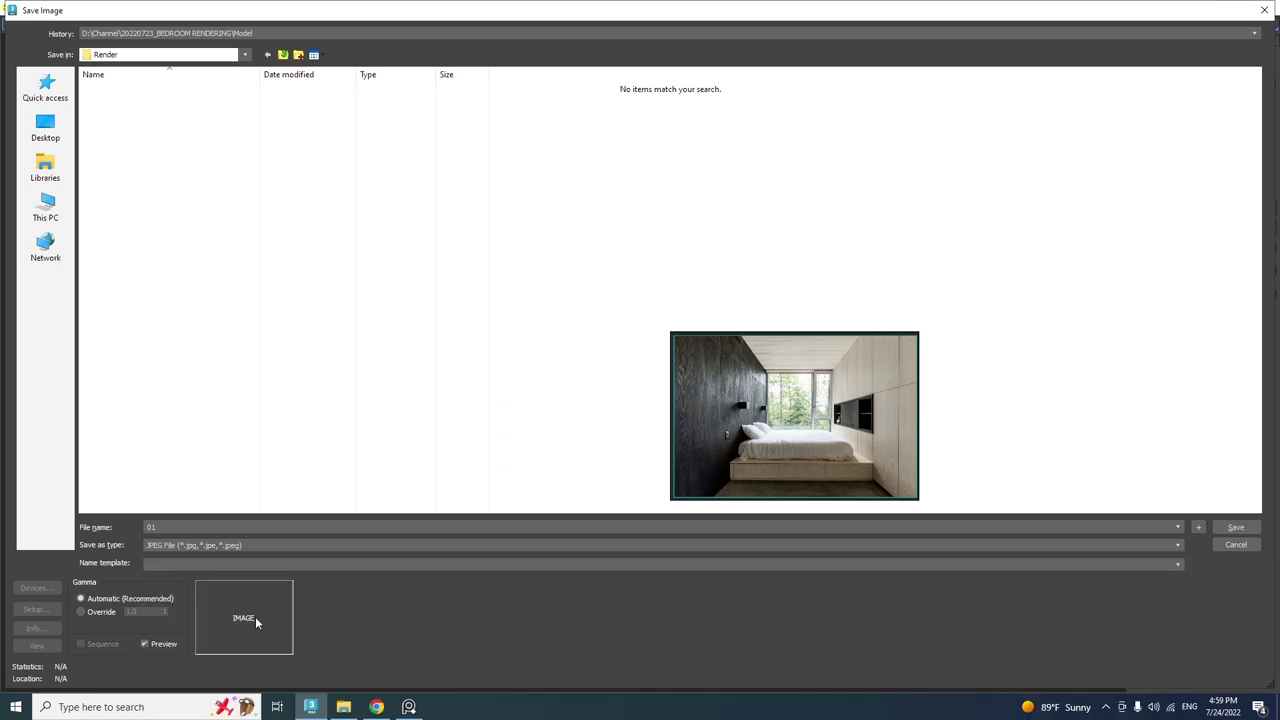
left_click(1236, 527)
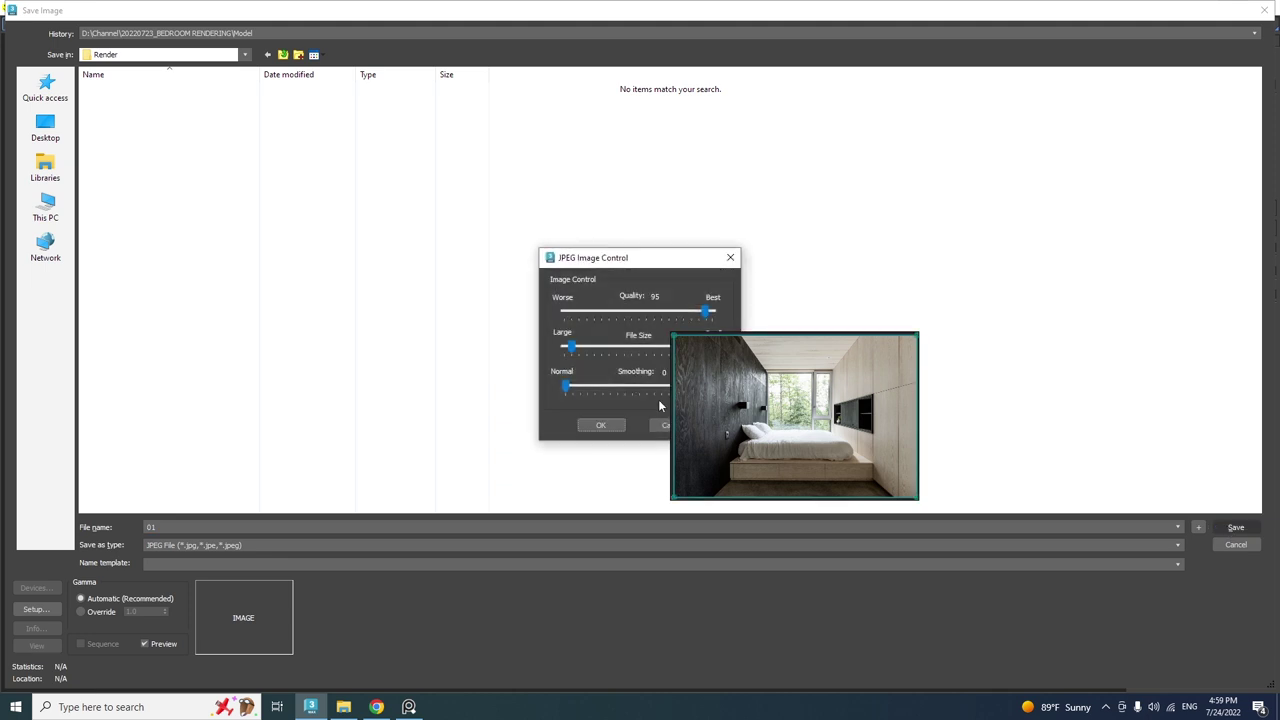
left_click_drag(707, 311, 716, 311)
left_click(600, 425)
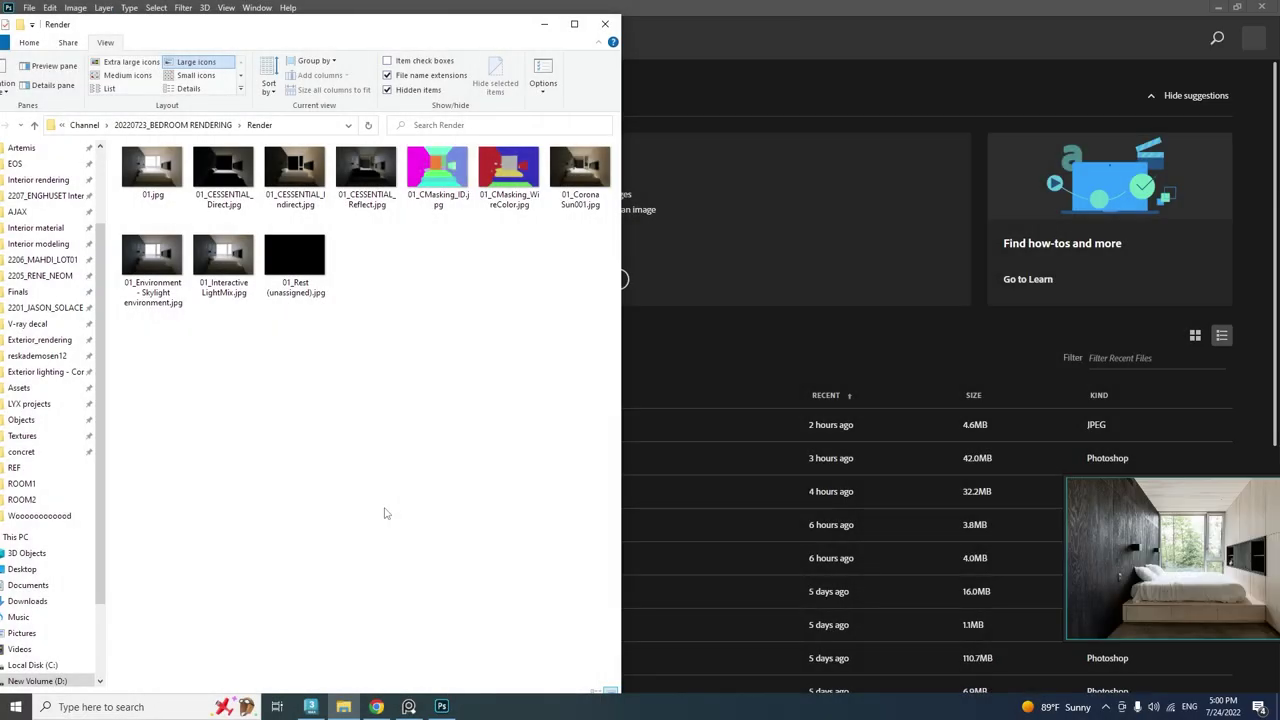
Open the render 01.jpg in Photoshop and add a Levels adjustment with the midtones at about 1.32.
left_click_drag(152, 170, 787, 45)
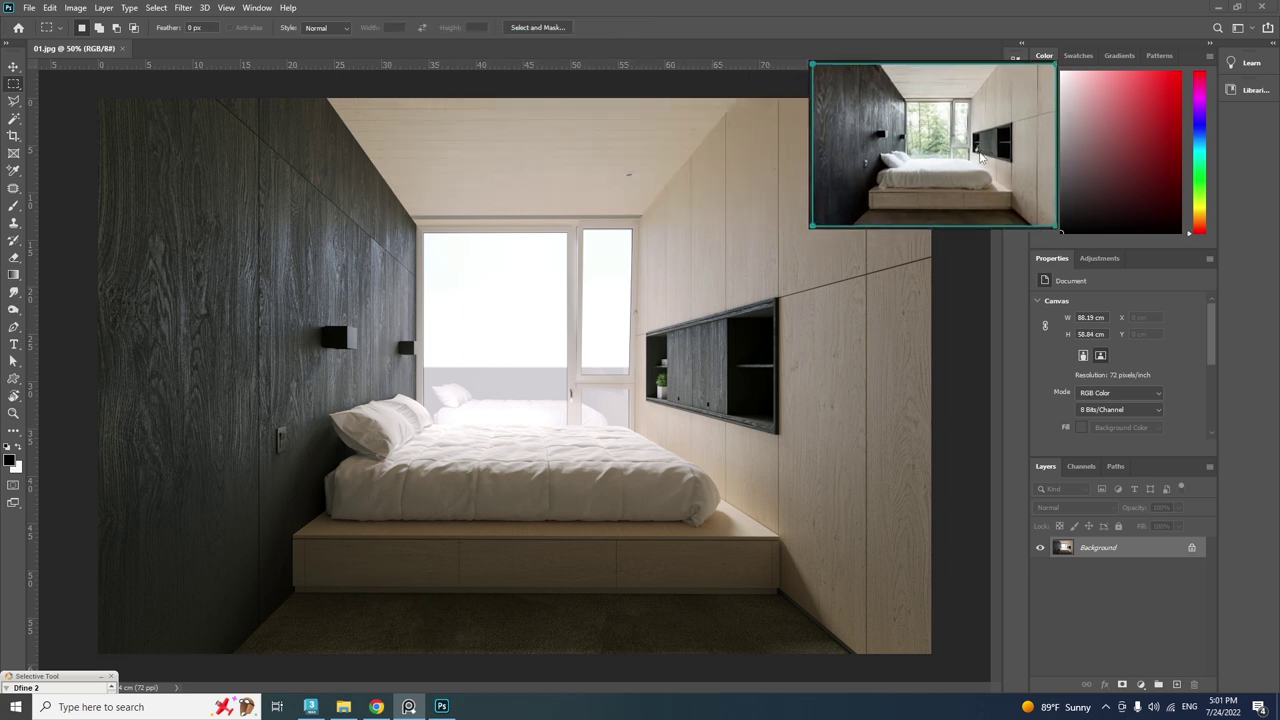
left_click(1141, 686)
left_click(1172, 507)
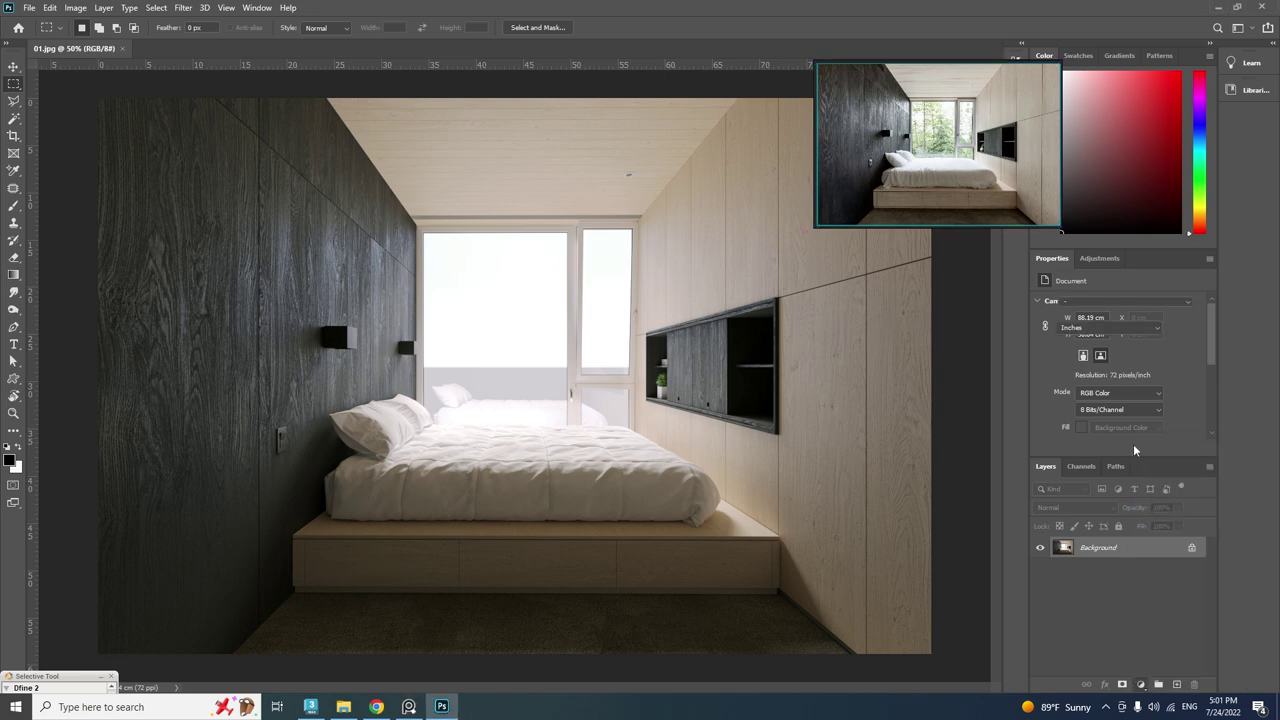
left_click_drag(1129, 401, 1116, 404)
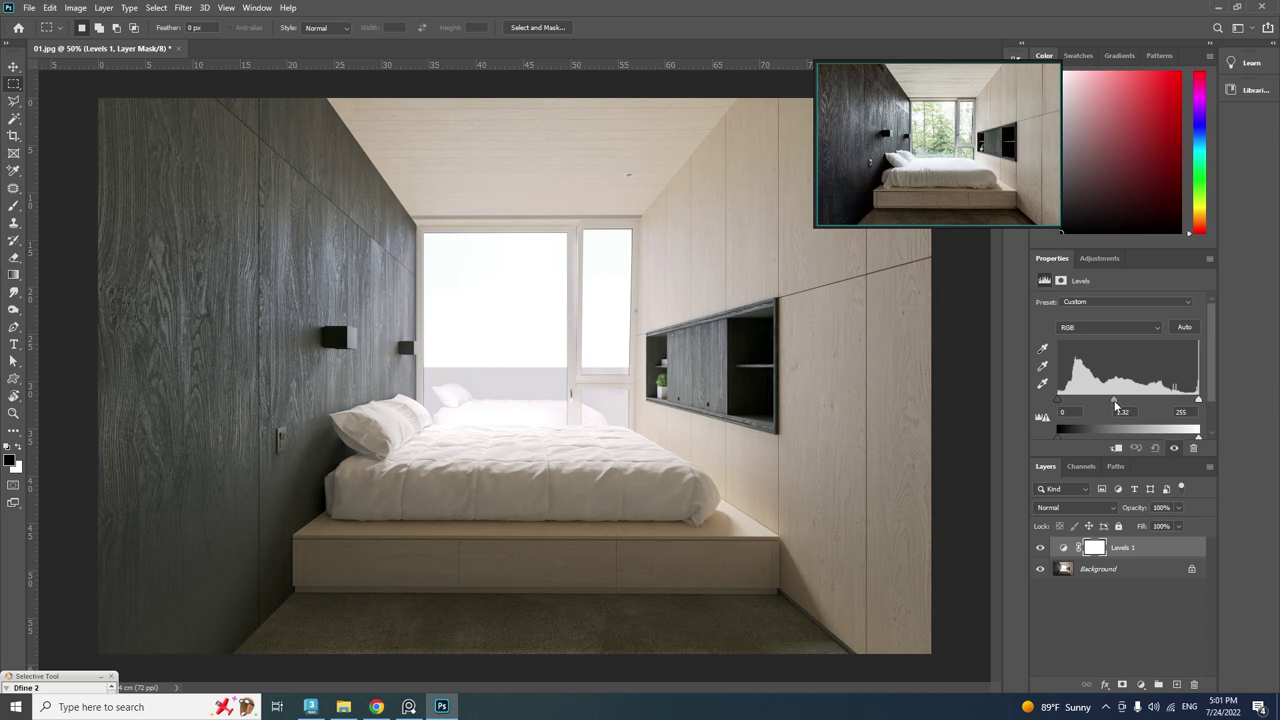
Invert the Levels mask and apply a gradient on it so the brightening affects only the lower part of the render.
left_click(1095, 548)
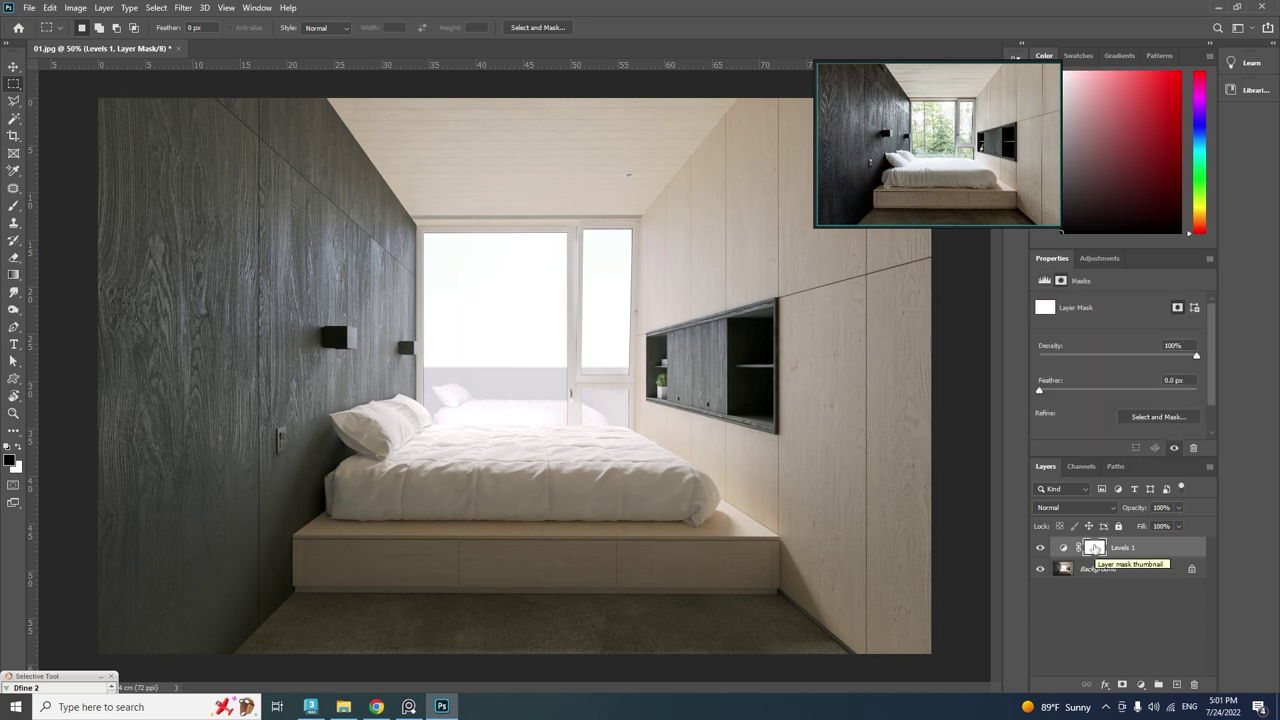
key("ctrl+i")
left_click(13, 275)
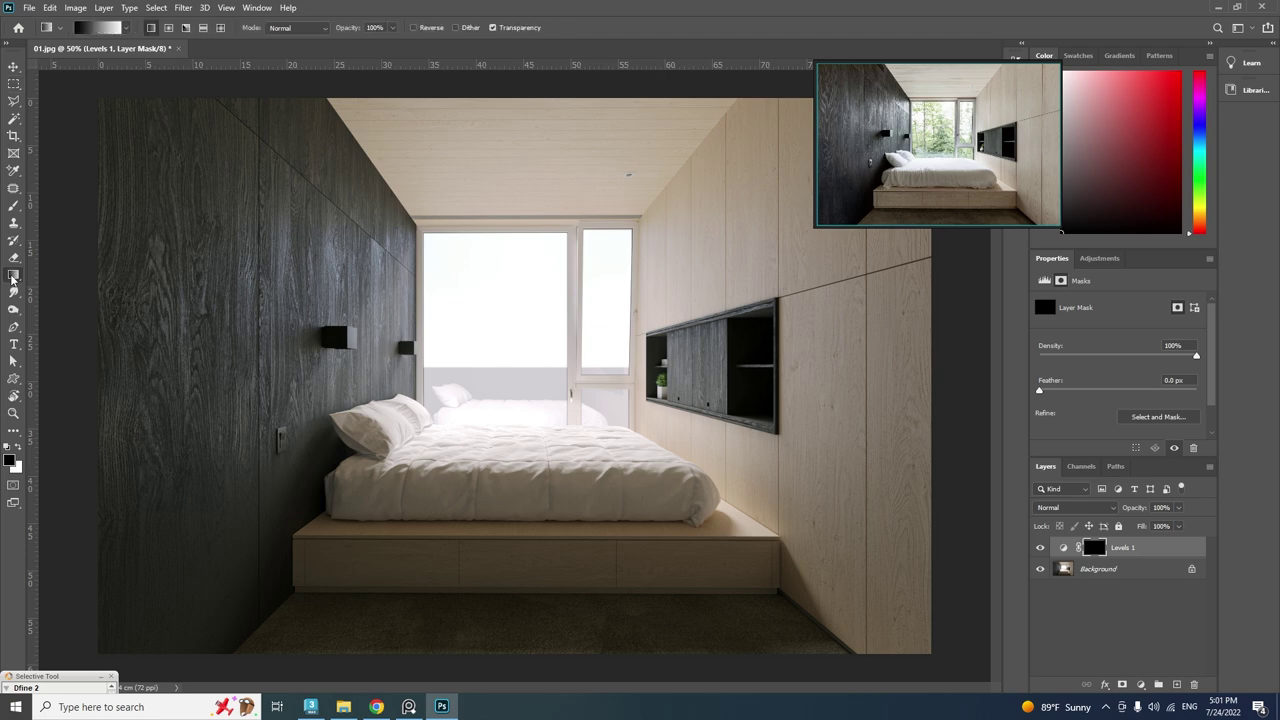
mouse_move(462, 656)
left_mouse_down()
mouse_move(462, 418)
mouse_move(487, 654)
left_mouse_up()
key("ctrl+z")
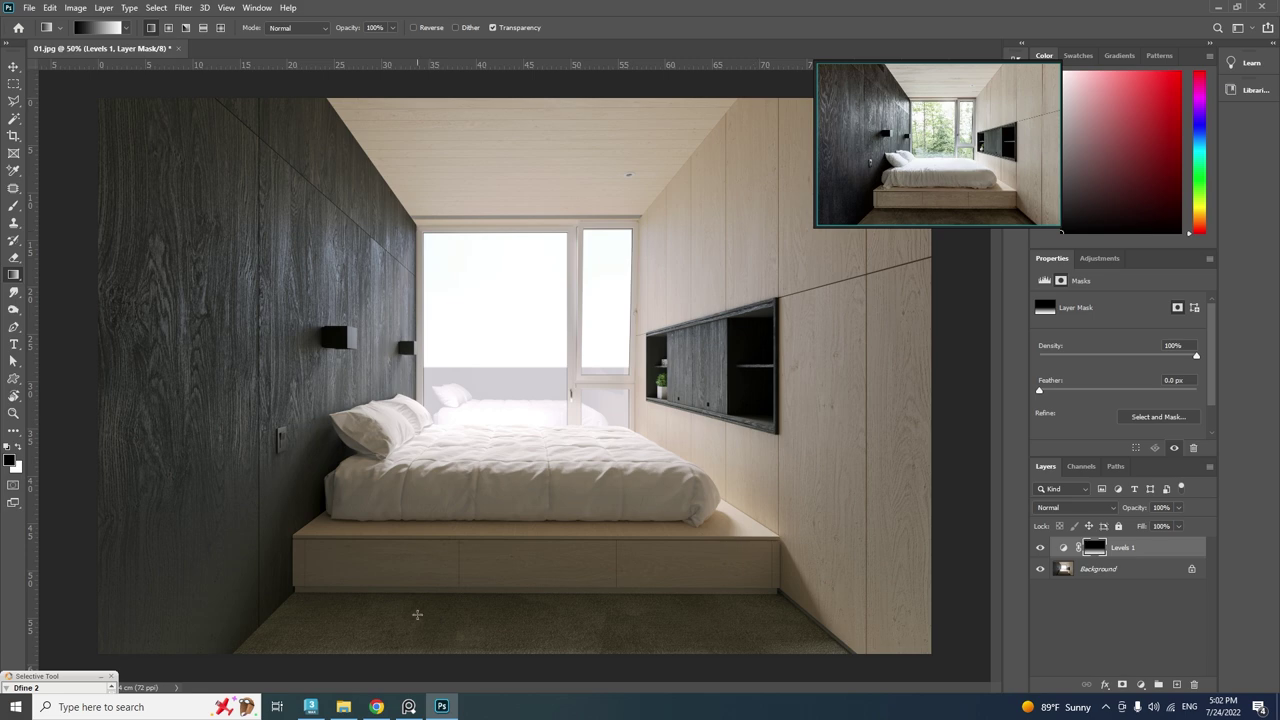
Place the 01_CMasking_WireColor.jpg render element over the image as the top layer.
left_click(343, 706)
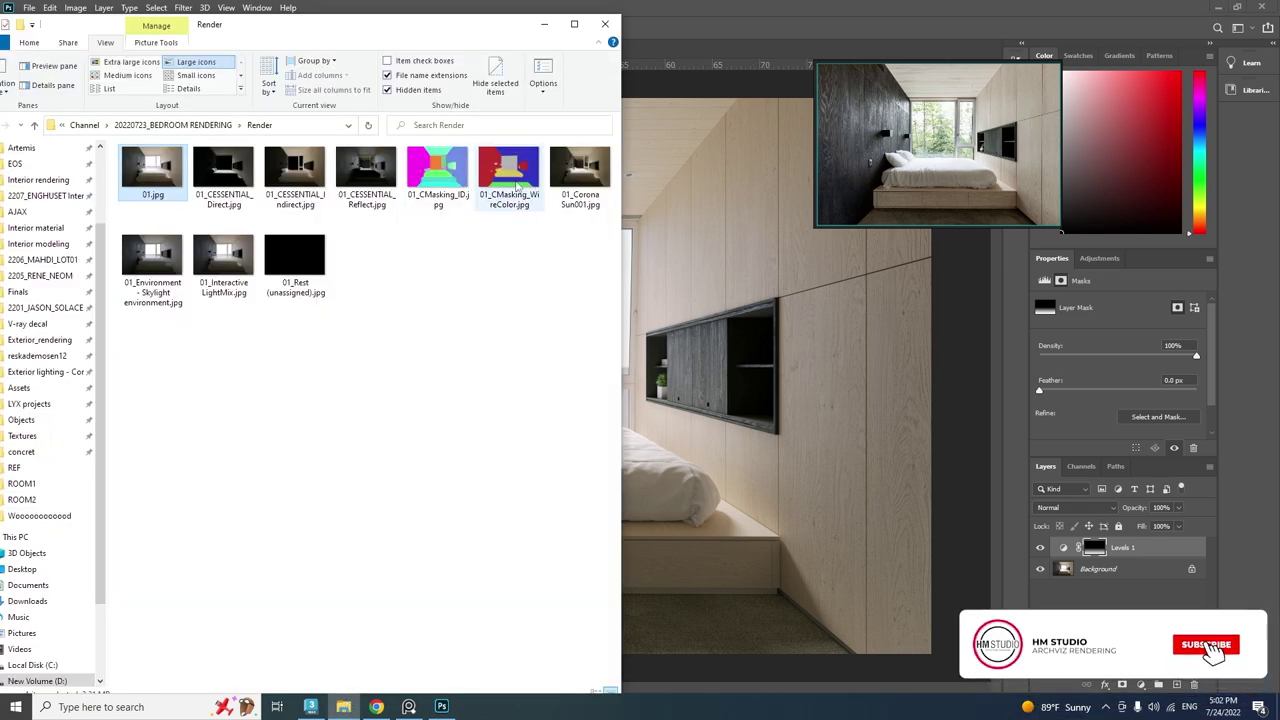
left_click_drag(514, 180, 679, 370)
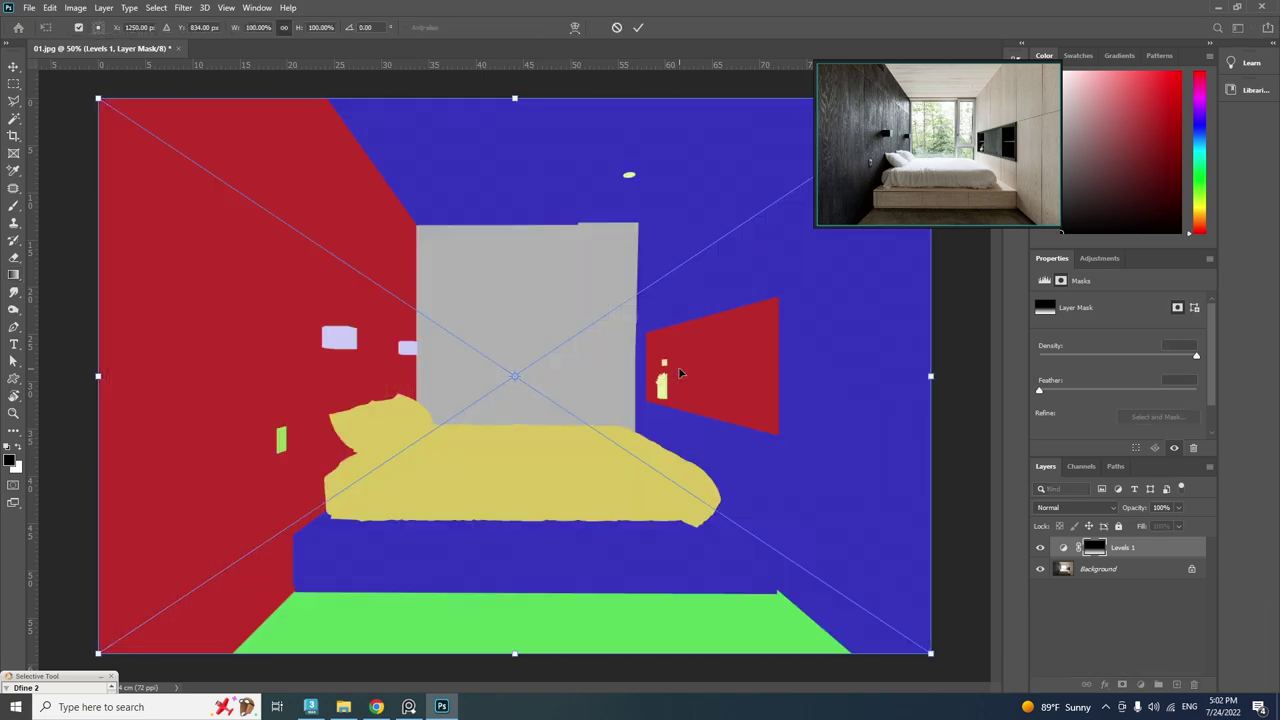
left_click(638, 28)
key("g")
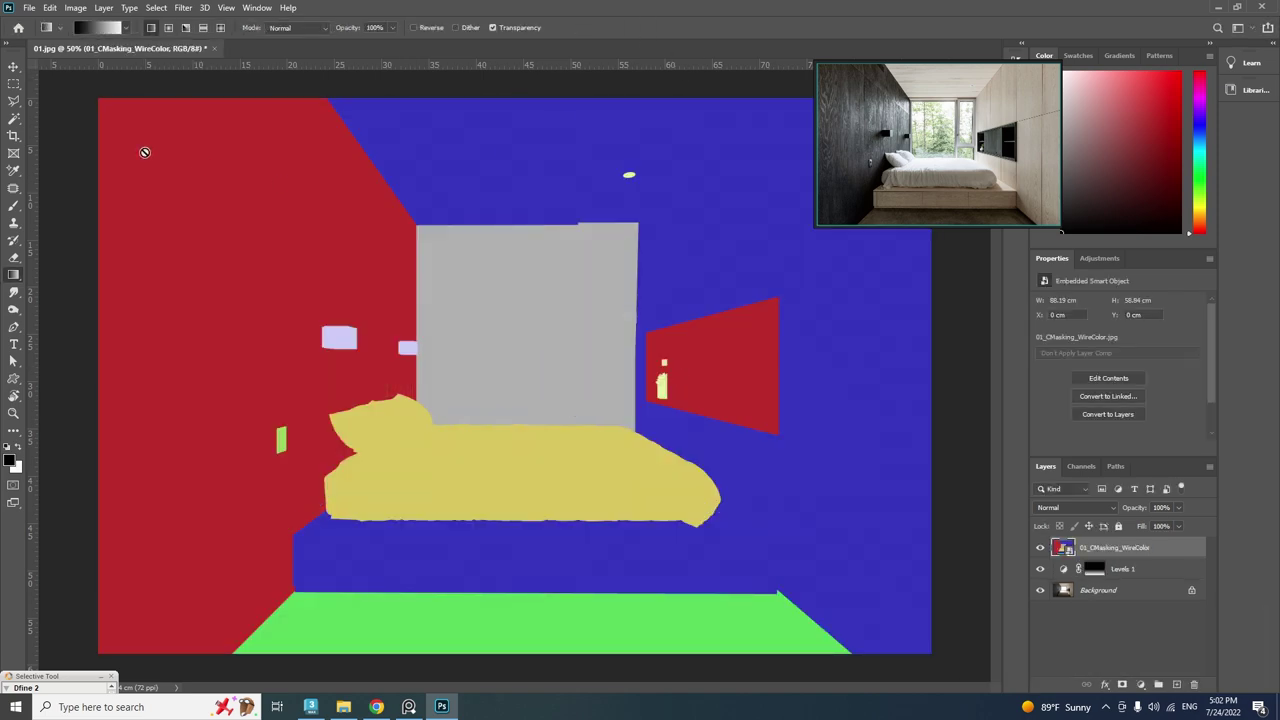
Select the blue wood areas with the Magic Wand, hide the wire-colour layer, and create a group above Levels 1 masked to them.
left_click(13, 119)
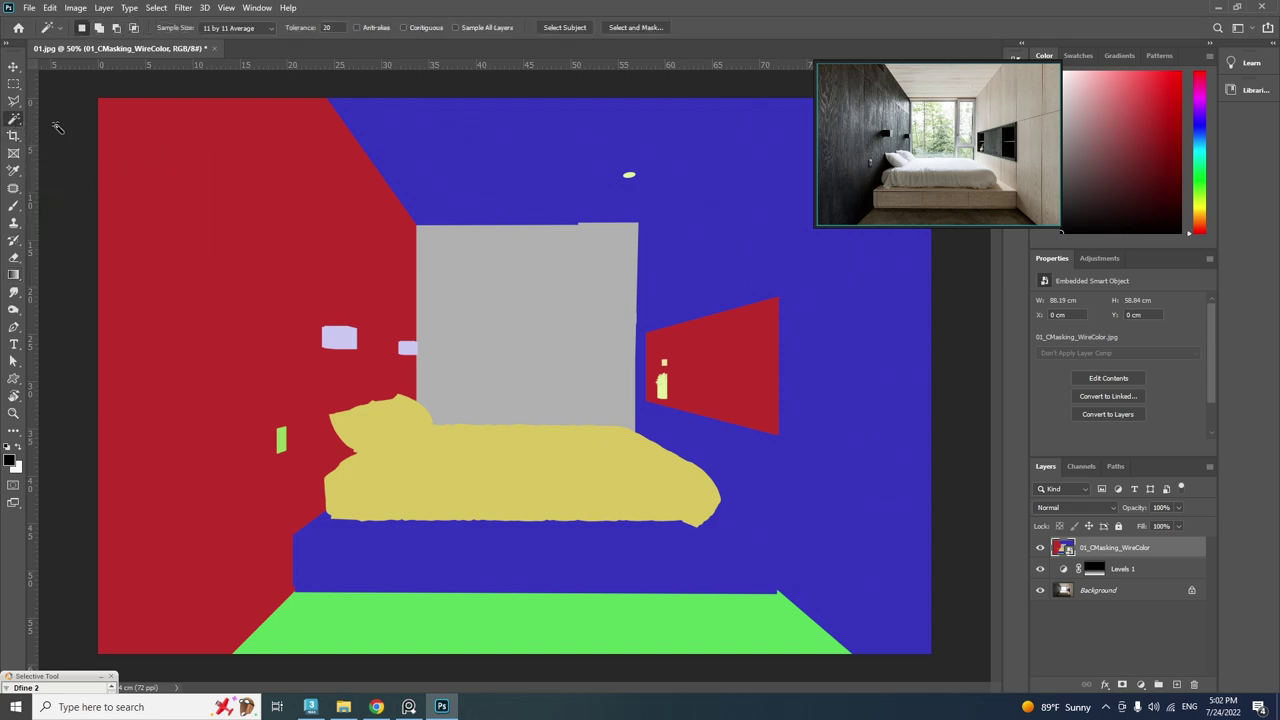
left_click(656, 148)
left_click(1040, 548)
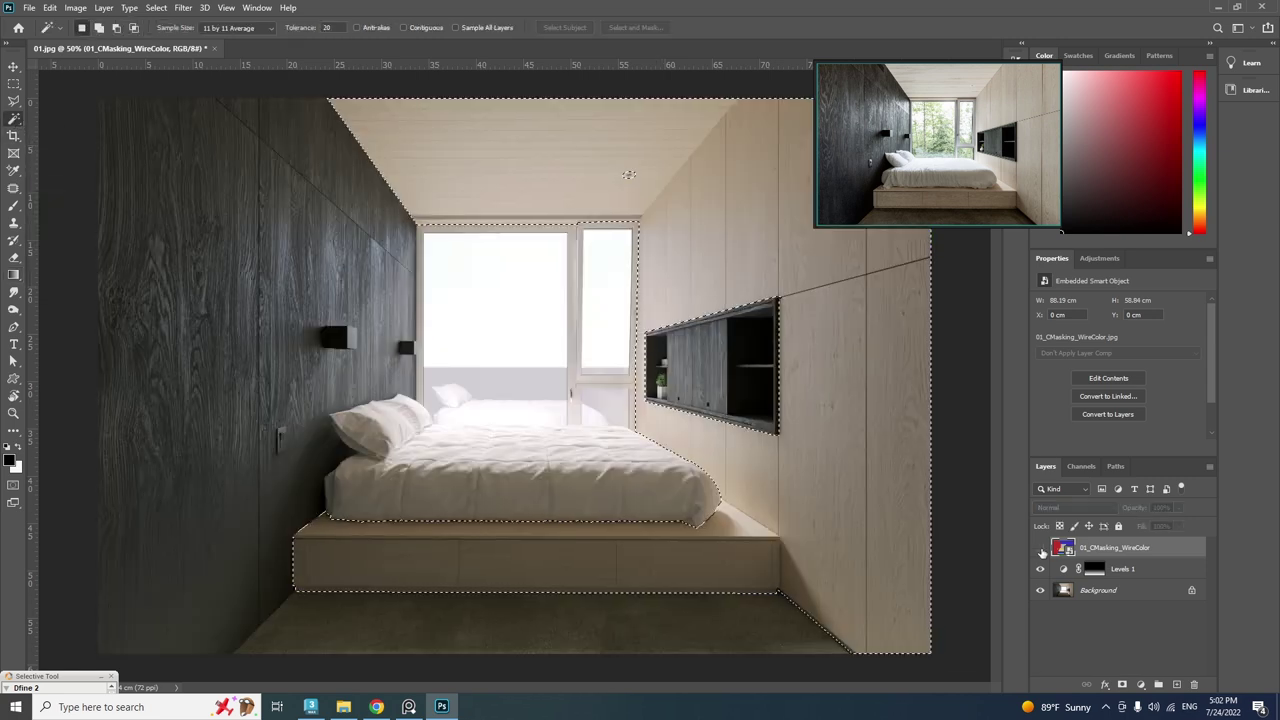
left_click(1120, 568)
left_click(1158, 684)
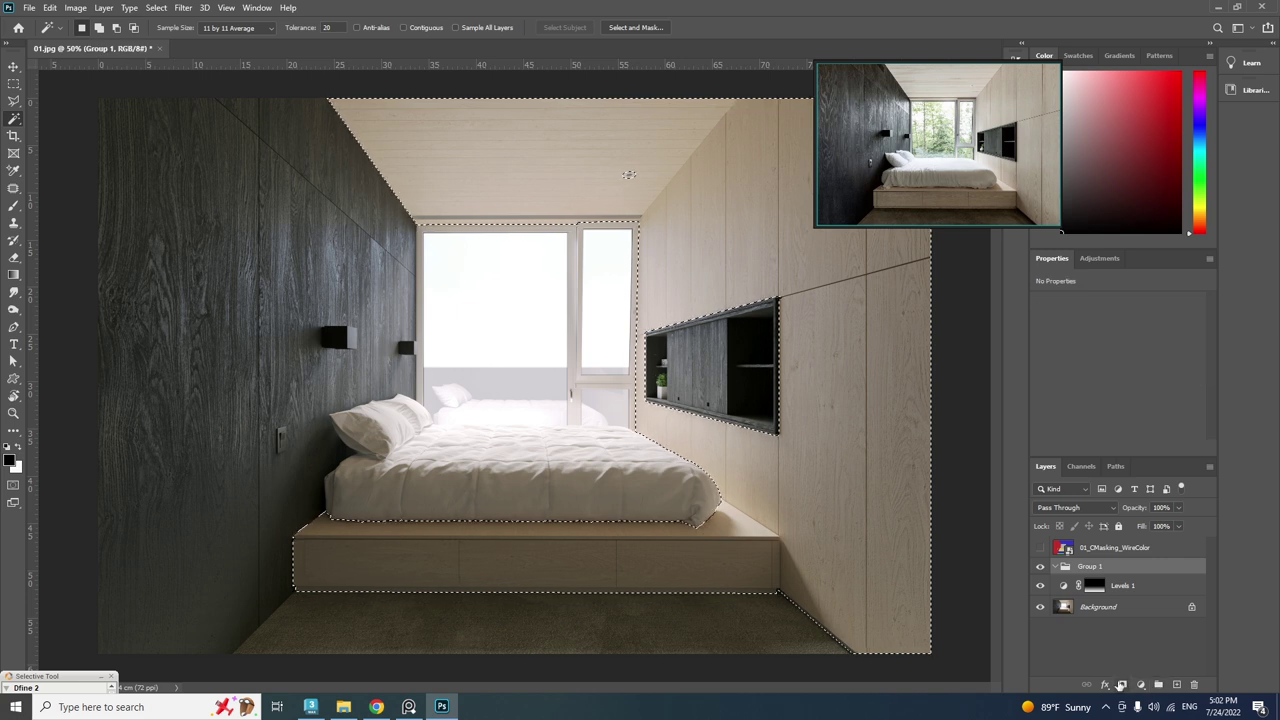
left_click(1121, 685)
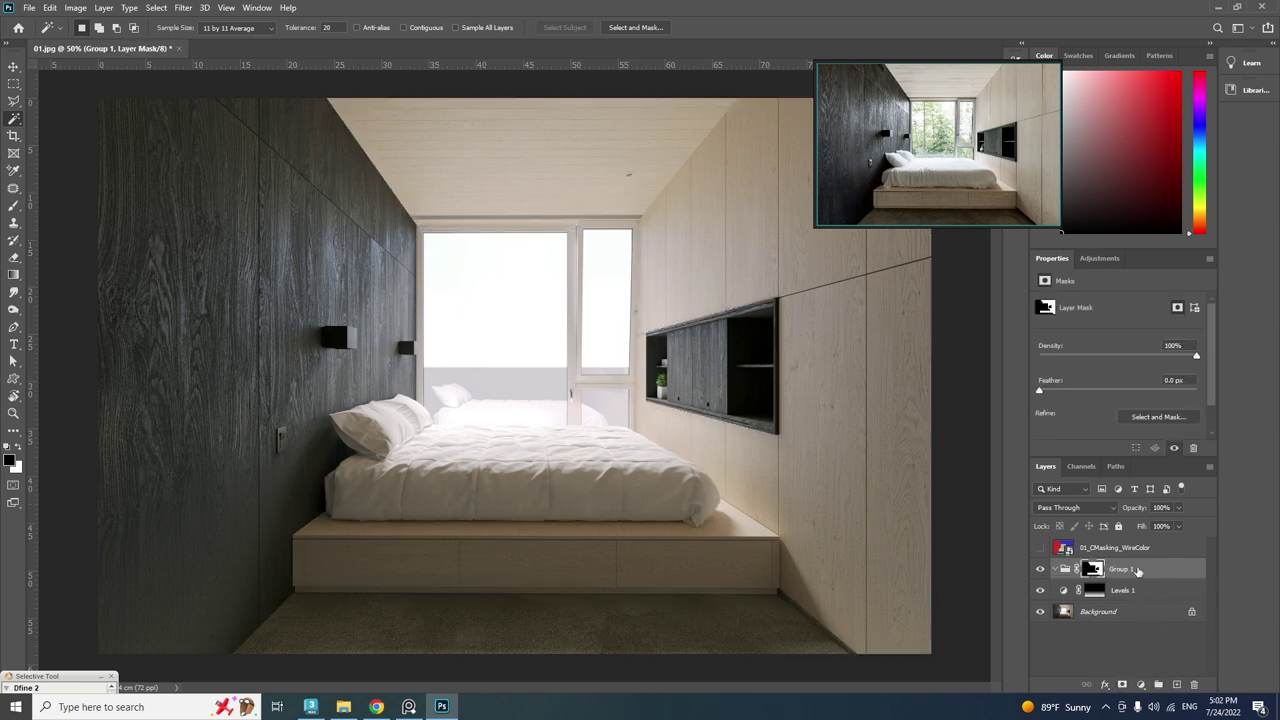
Bring the reference photo's ceiling over the render's window and add a Levels adjustment inside the masked group.
left_click(1141, 684)
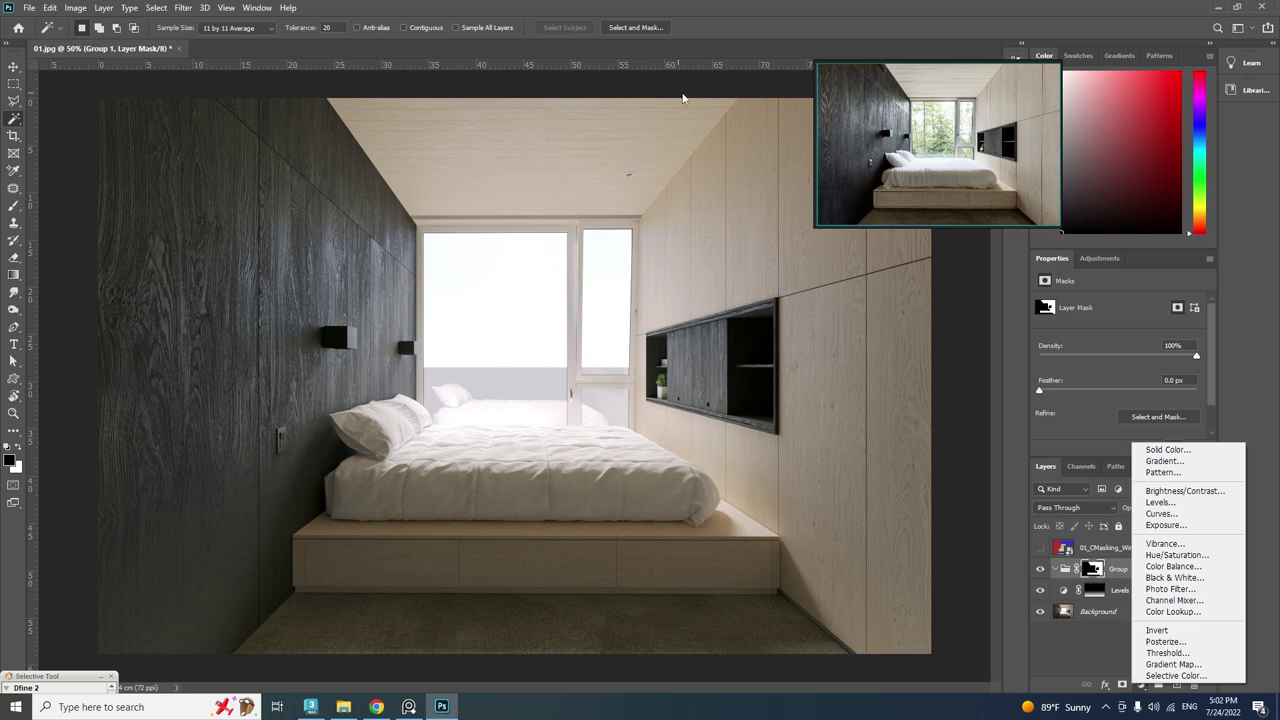
left_click_drag(940, 100, 530, 277)
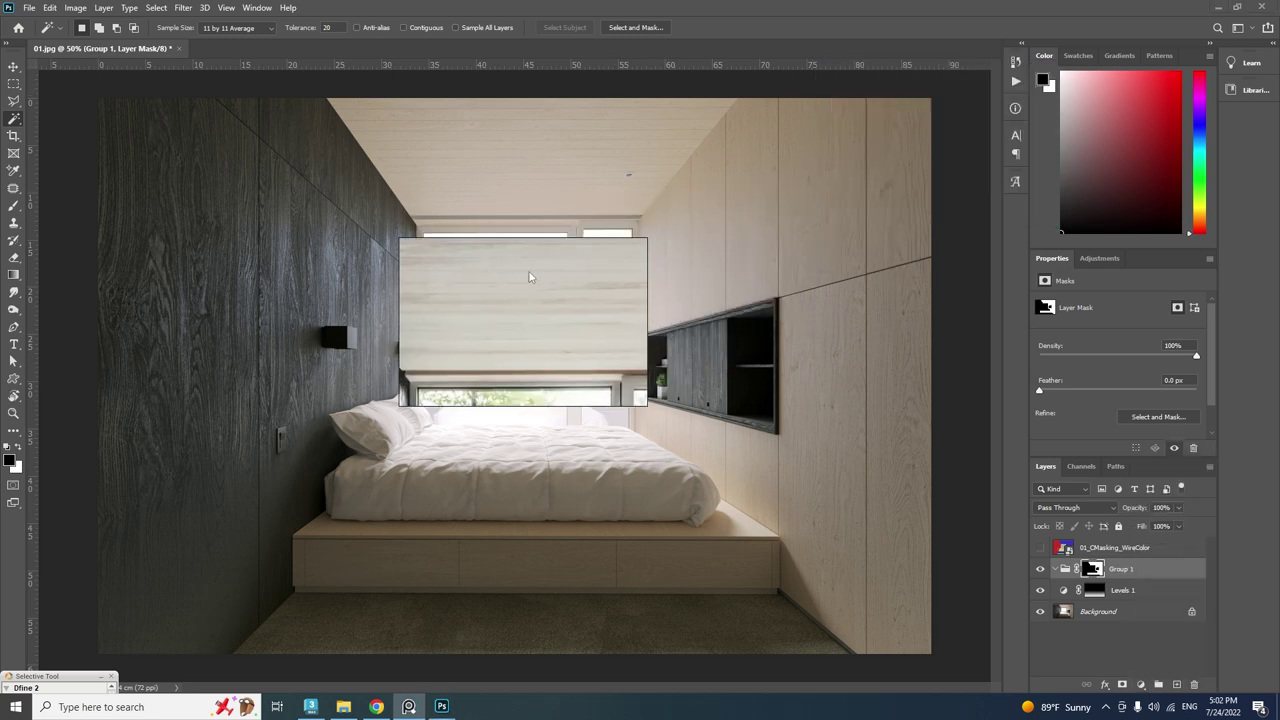
left_click(1141, 688)
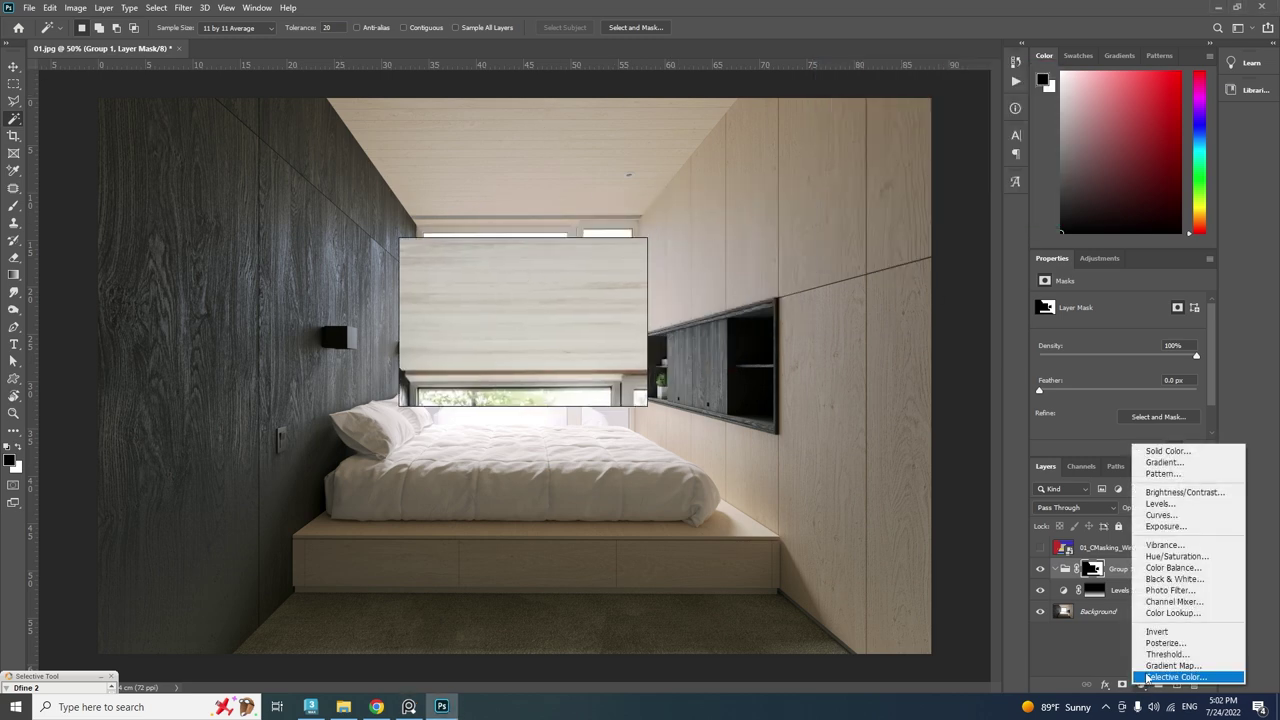
left_click(1160, 507)
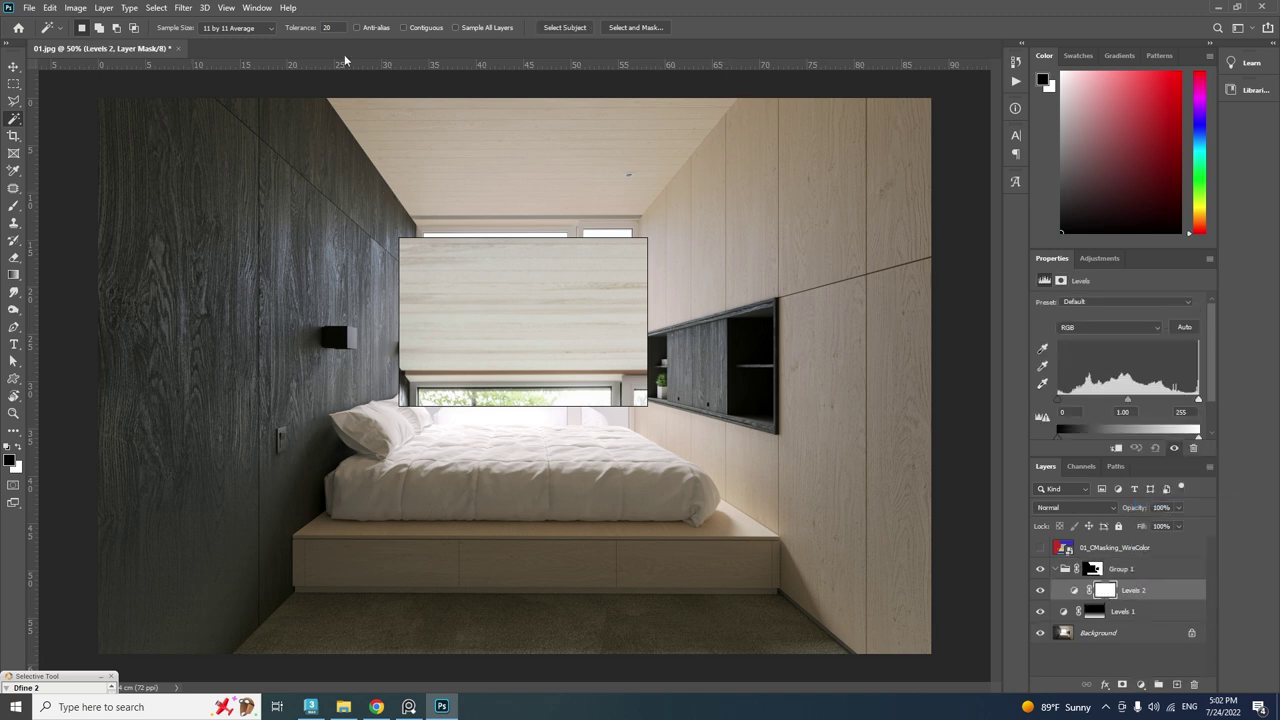
Outline the wooden ceiling down to the top of the window frame with the Polygonal Lasso.
key("l")
scroll(737, 96, "up", 5, "alt")
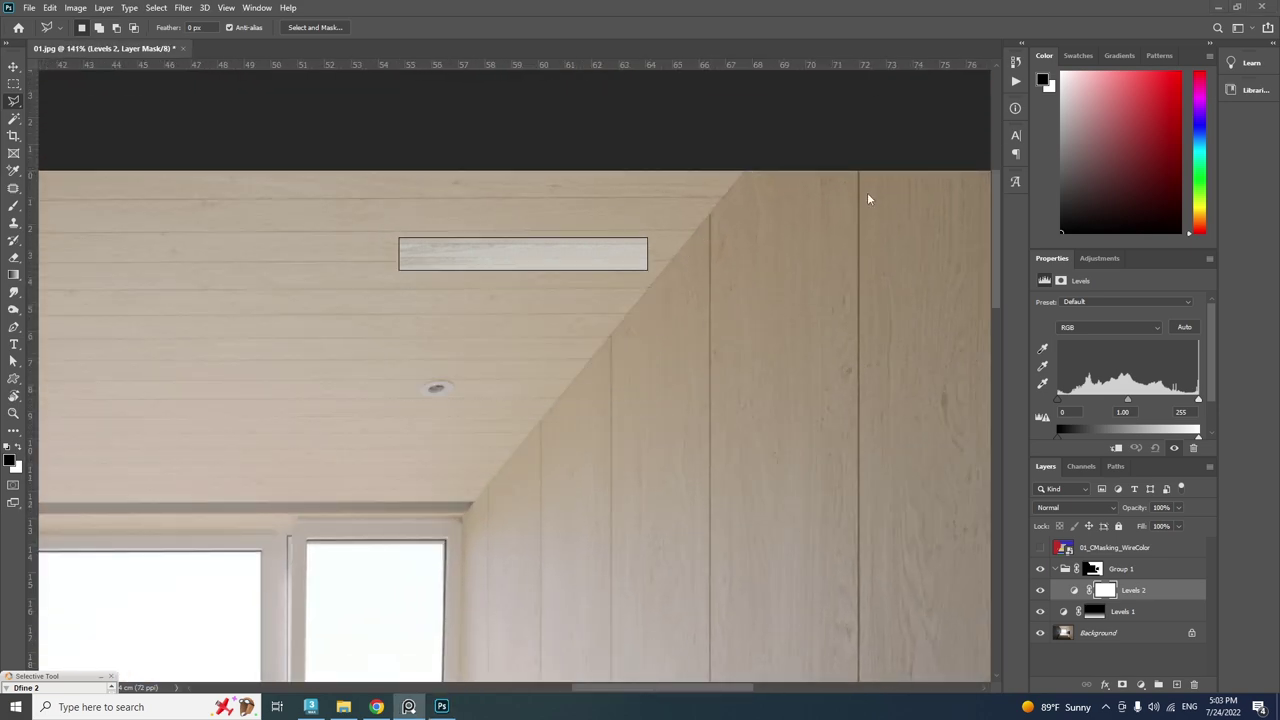
left_click(748, 170)
left_click_drag(583, 400, 856, 174)
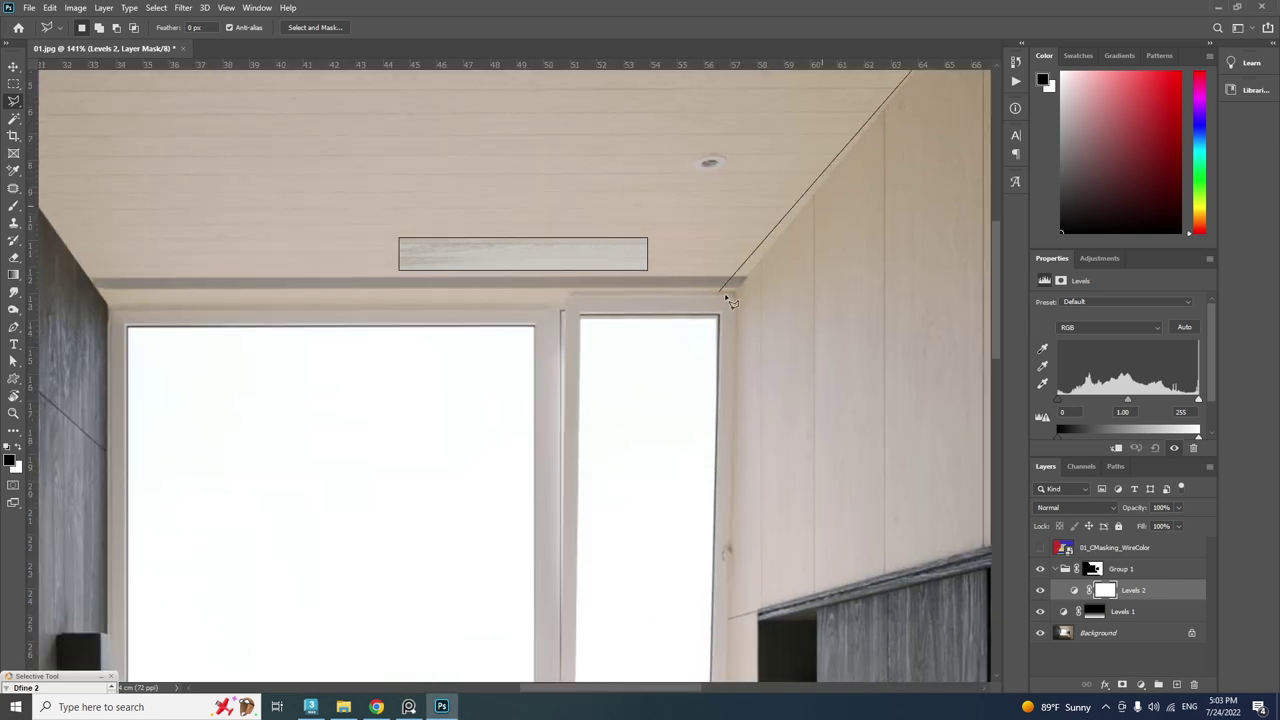
left_click(735, 293)
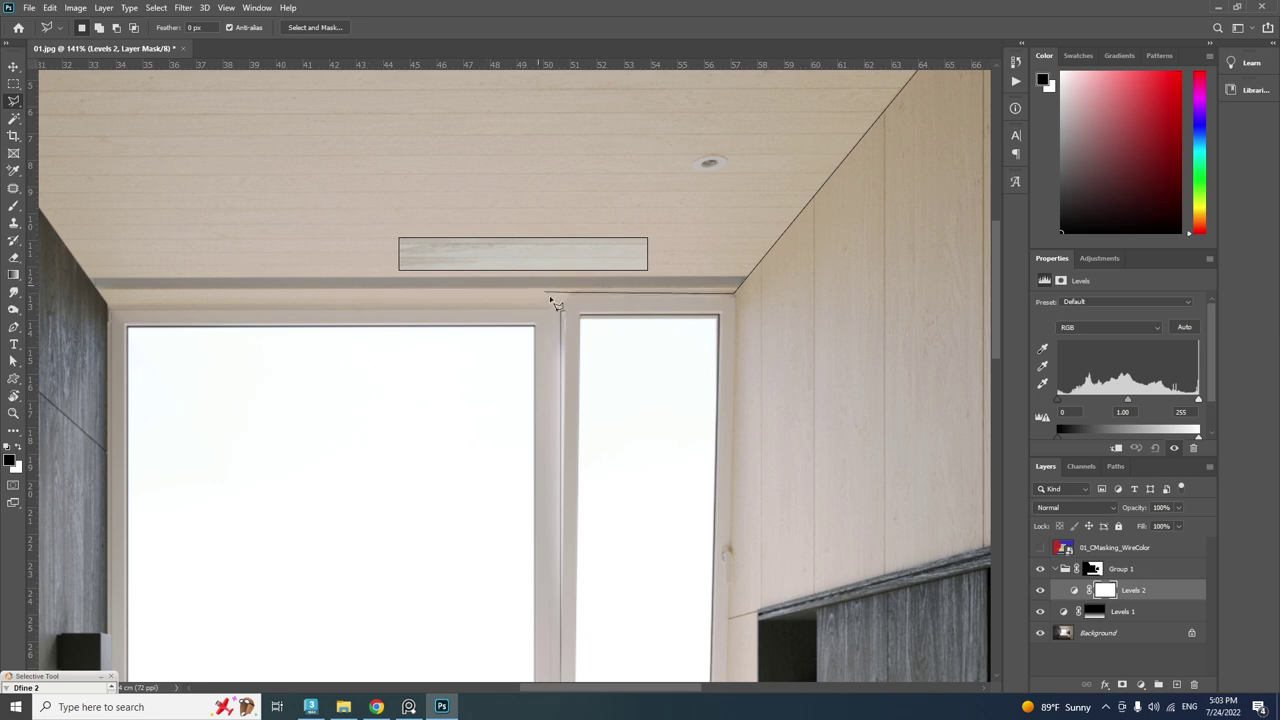
left_click(108, 296)
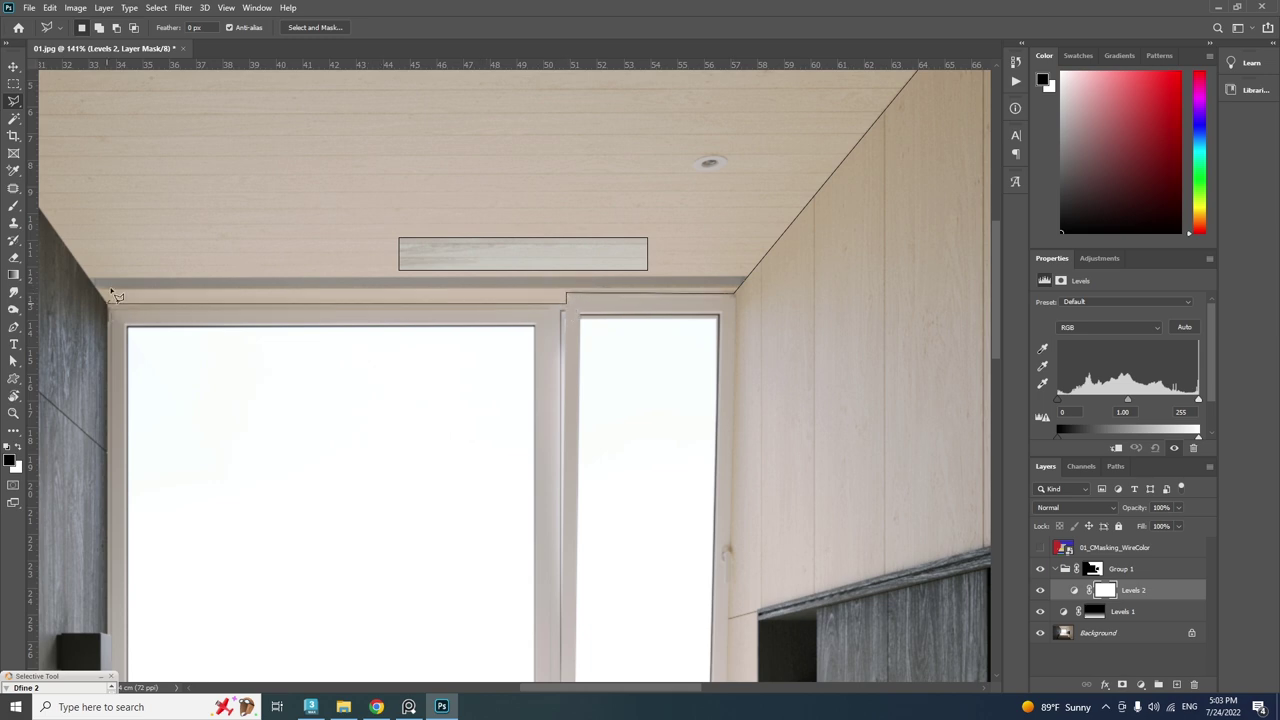
left_click(225, 93)
left_click_drag(823, 152, 340, 195)
double_click(832, 129)
scroll(784, 262, "down", 3, "alt")
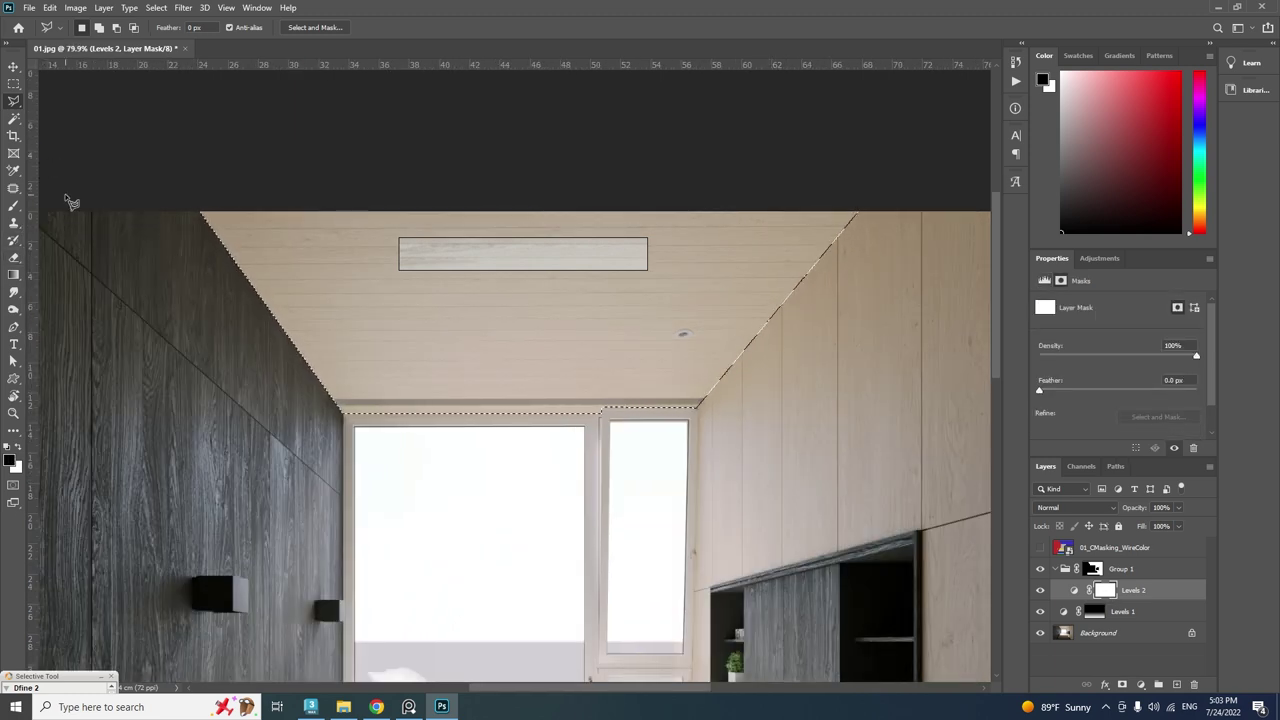
Fill the ceiling selection with black on the Levels 2 mask, deselect, and invert the mask to isolate the ceiling.
key("alt+Delete")
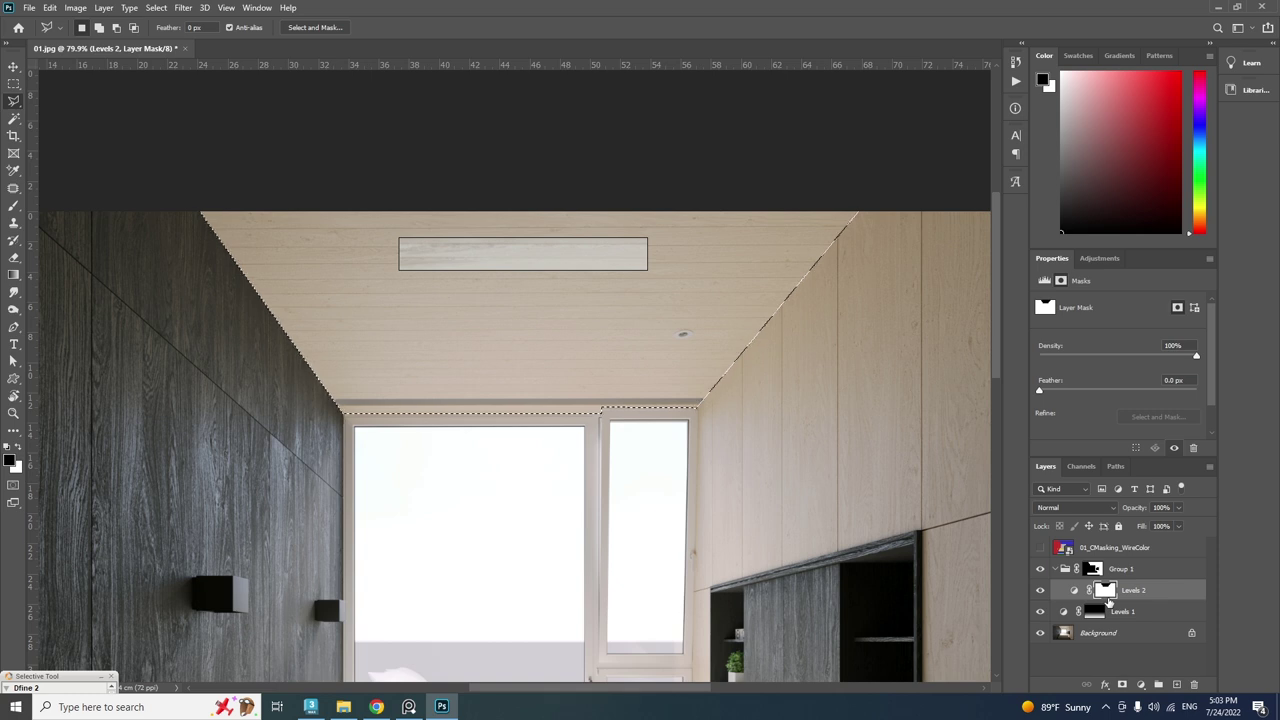
key("ctrl+d")
key("ctrl+i")
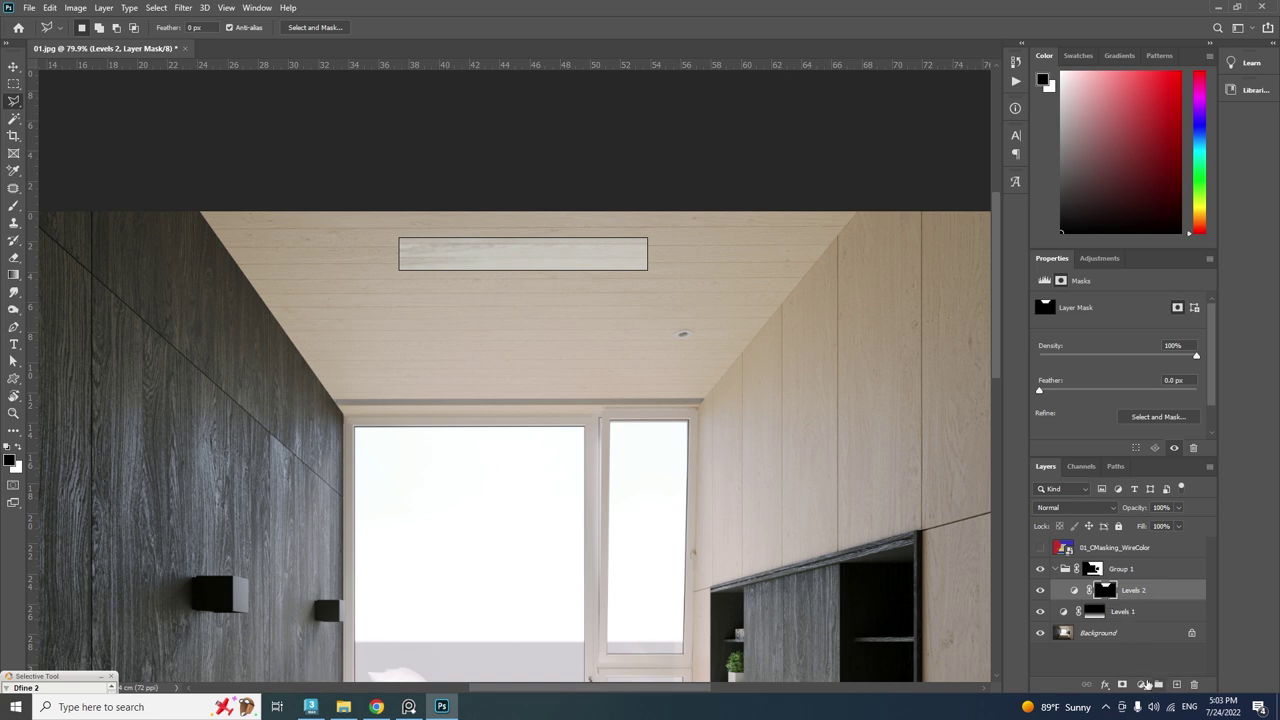
Set the ceiling's Levels midtones to 1.22, repositioning the reference photo beside the ceiling for comparison.
left_click(1073, 591)
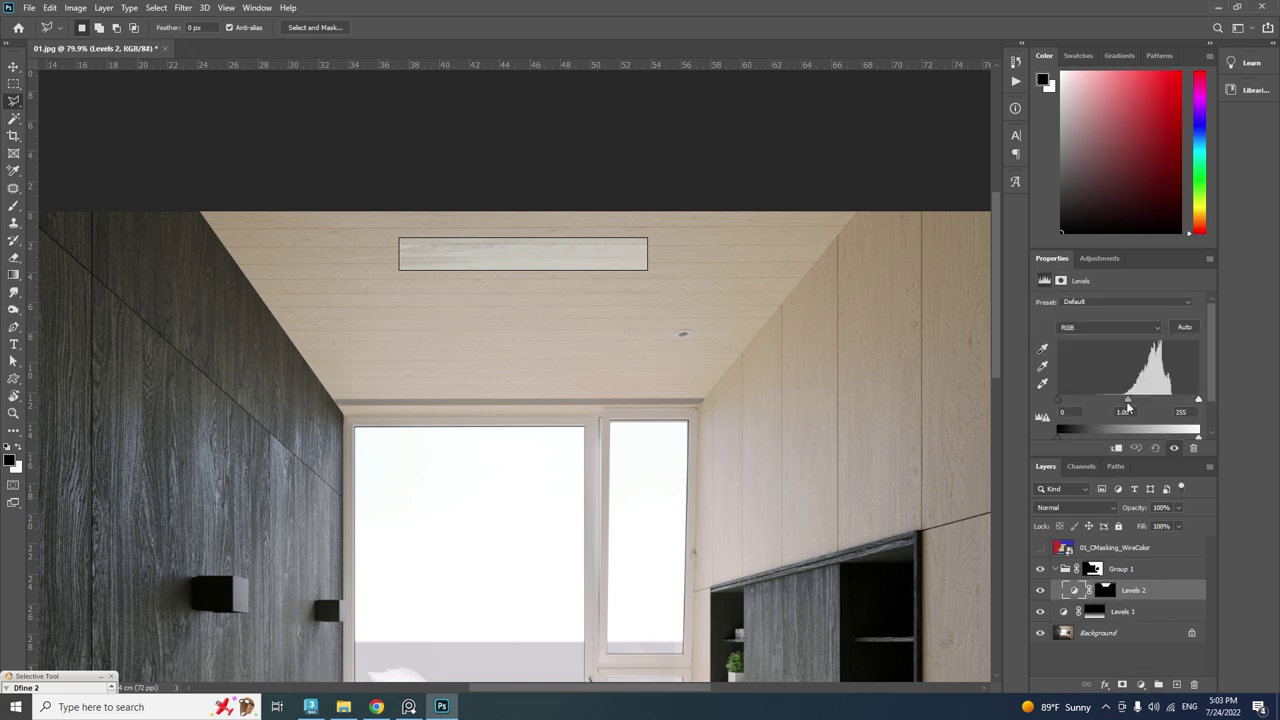
left_click_drag(1128, 403, 1106, 402)
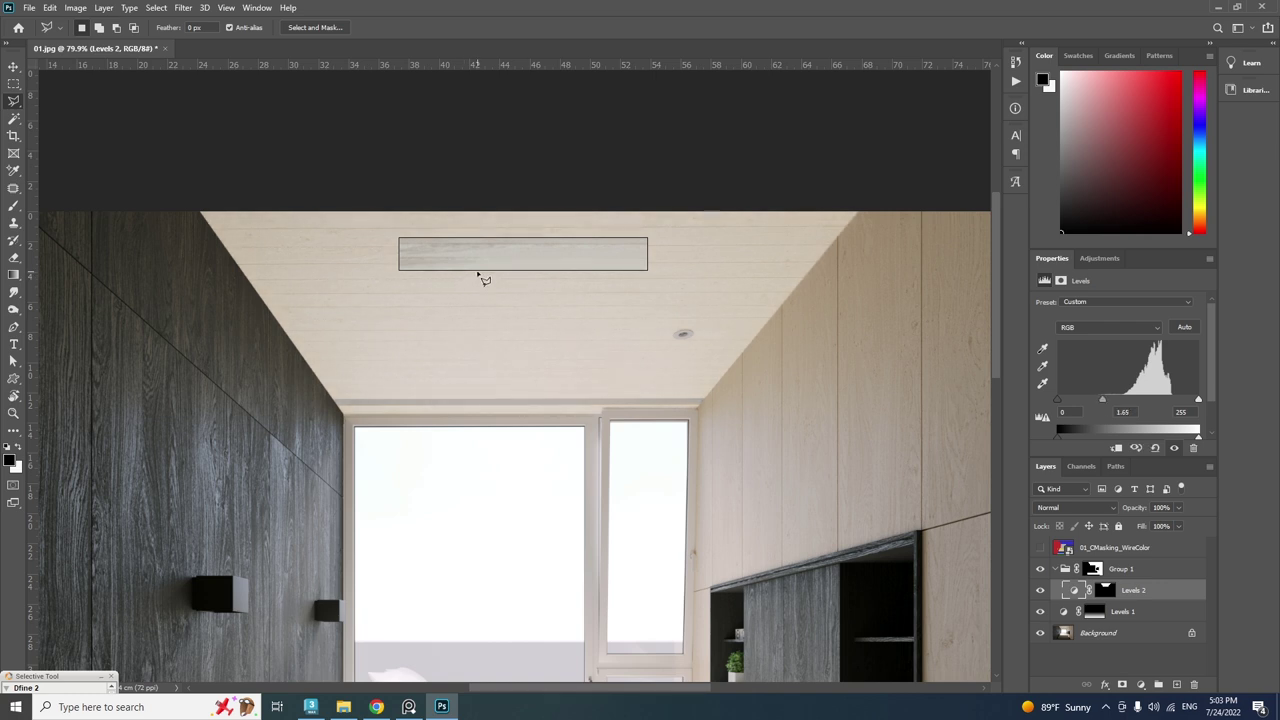
left_click_drag(478, 270, 456, 523)
right_click_drag(563, 431, 227, 552)
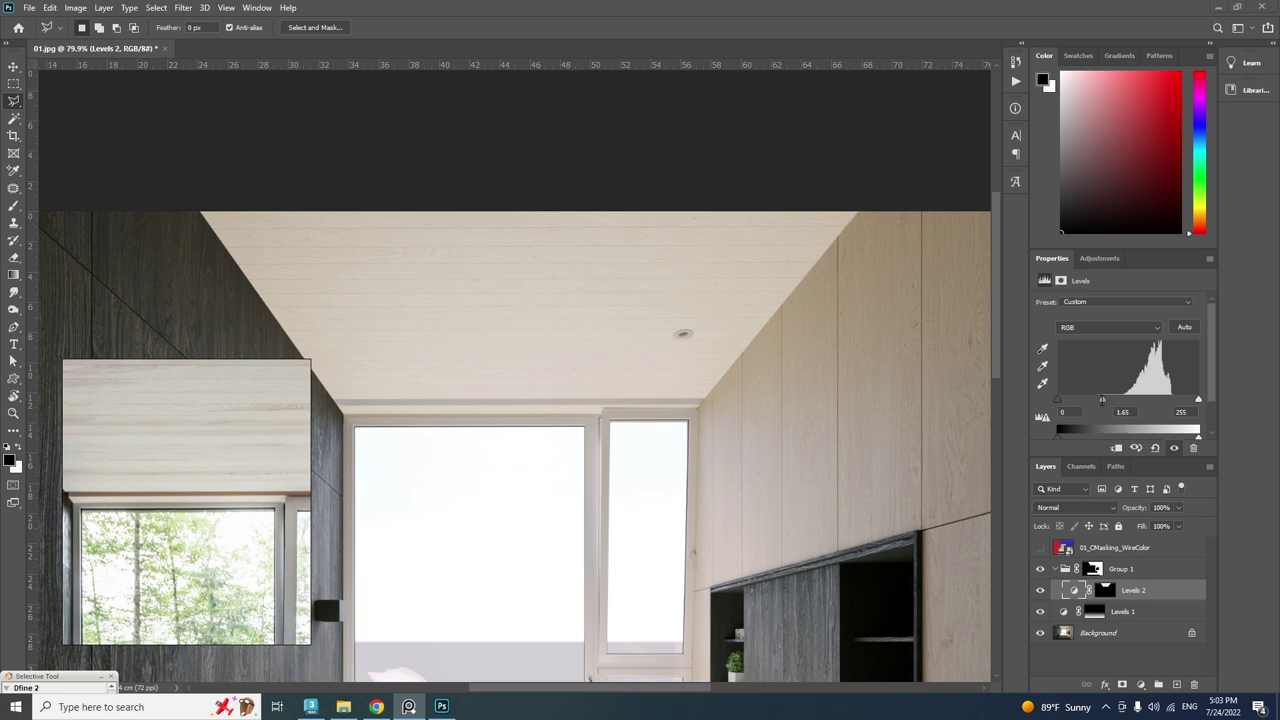
left_click(1102, 400)
left_click_drag(1103, 402, 1118, 403)
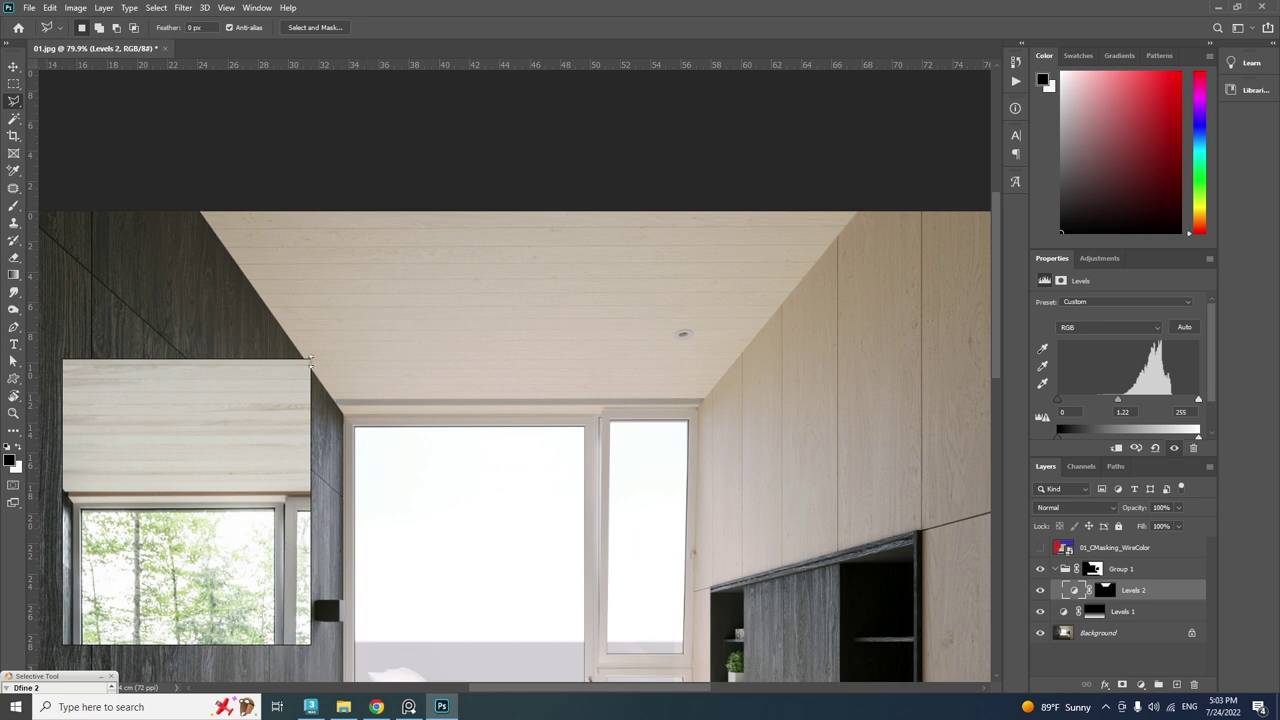
Add a Hue/Saturation adjustment clipped to the ceiling's Levels and lower the yellows' saturation to -70.
left_click(1143, 687)
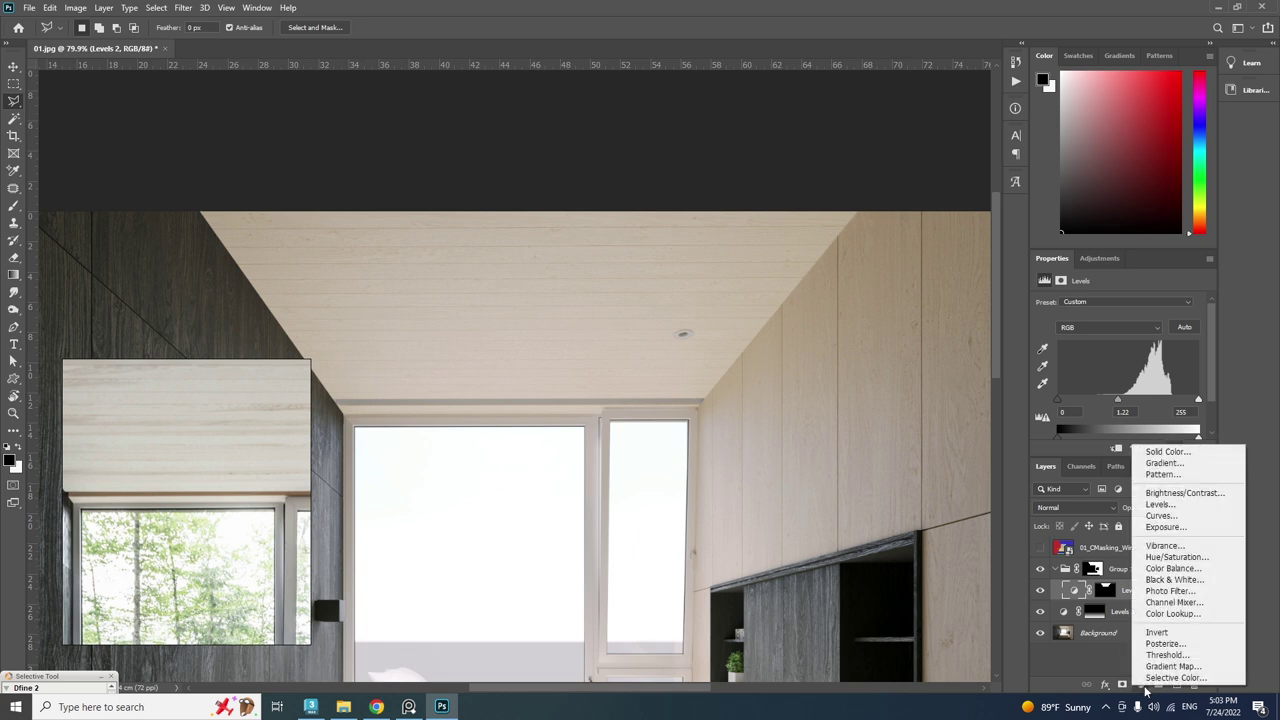
left_click(1165, 556)
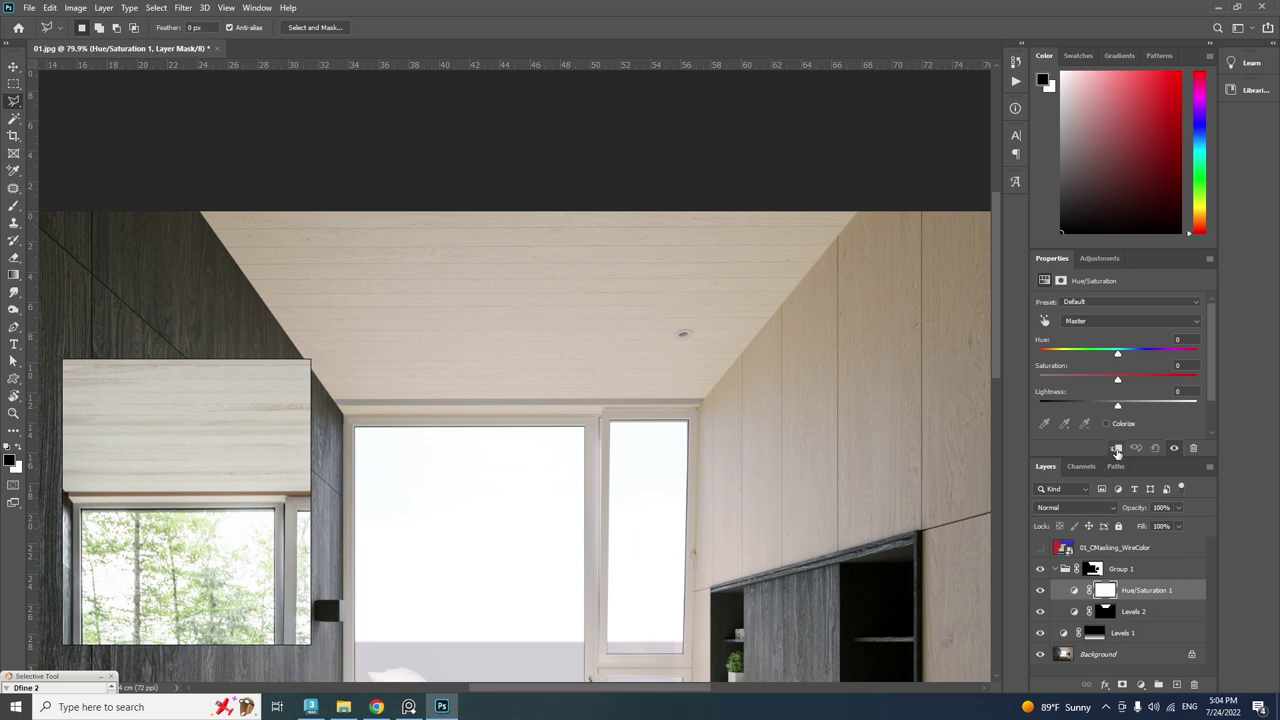
left_click(1117, 449)
left_click(1045, 323)
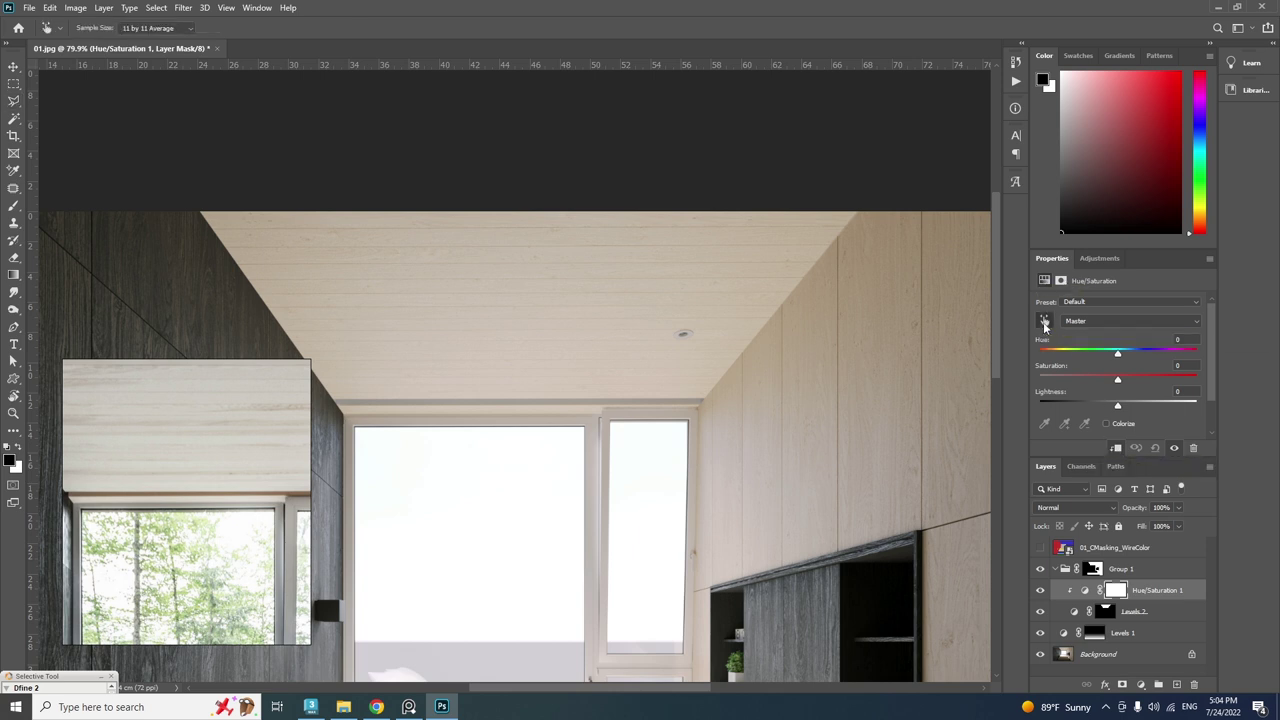
left_click(557, 283)
mouse_move(555, 284)
left_mouse_down()
mouse_move(515, 288)
mouse_move(555, 290)
left_mouse_up()
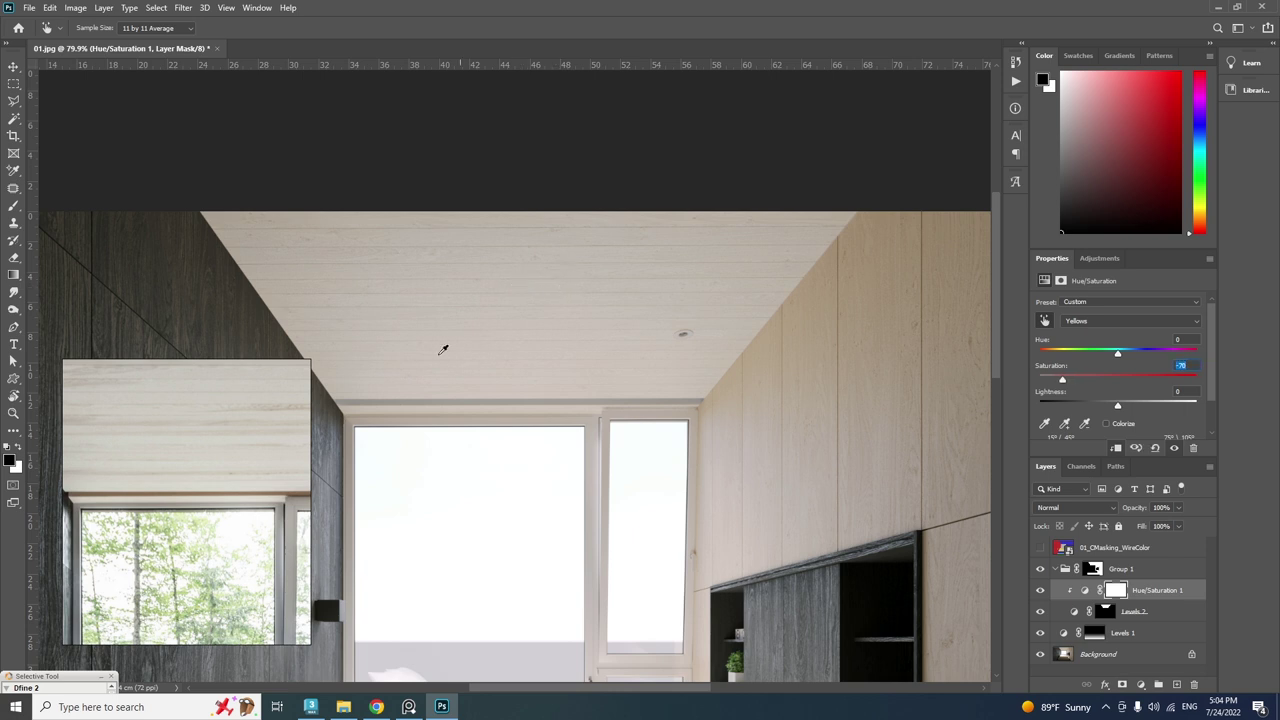
Add a Color Balance adjustment clipped to the ceiling's Levels and set the highlights' Yellow–Blue value to -2.
left_click_drag(203, 427, 379, 389)
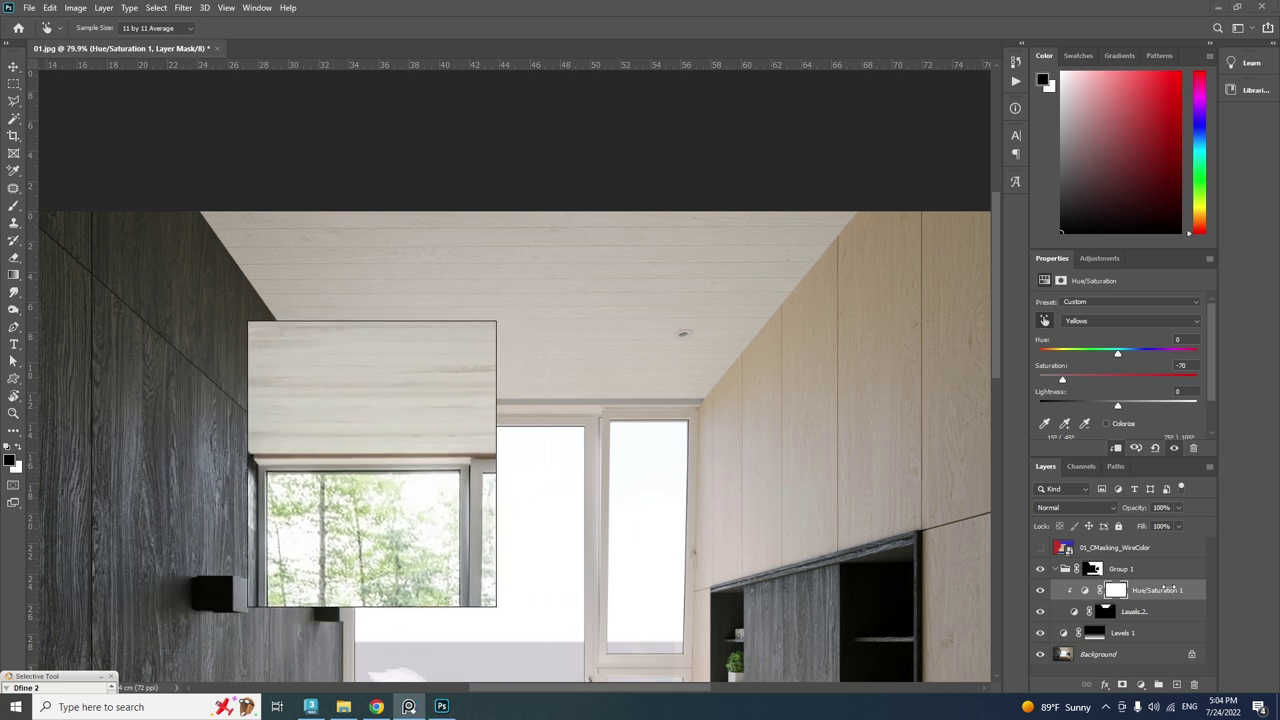
left_click(1141, 686)
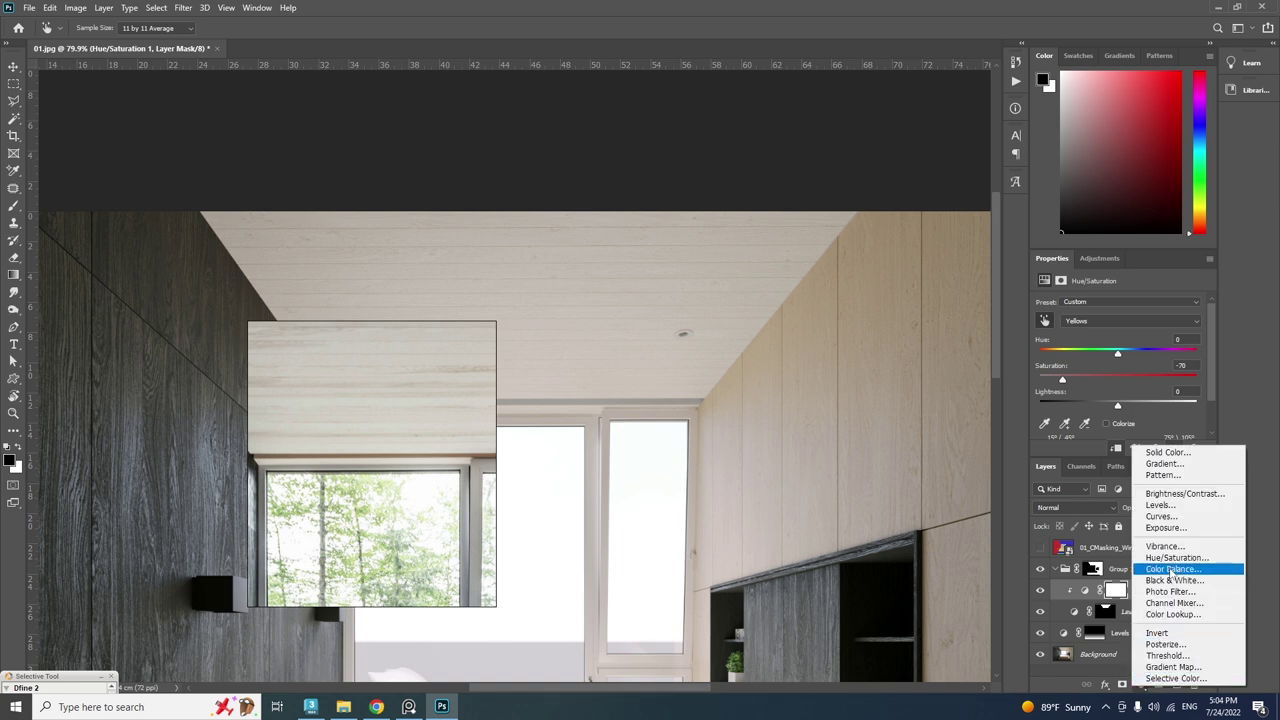
left_click(1169, 570)
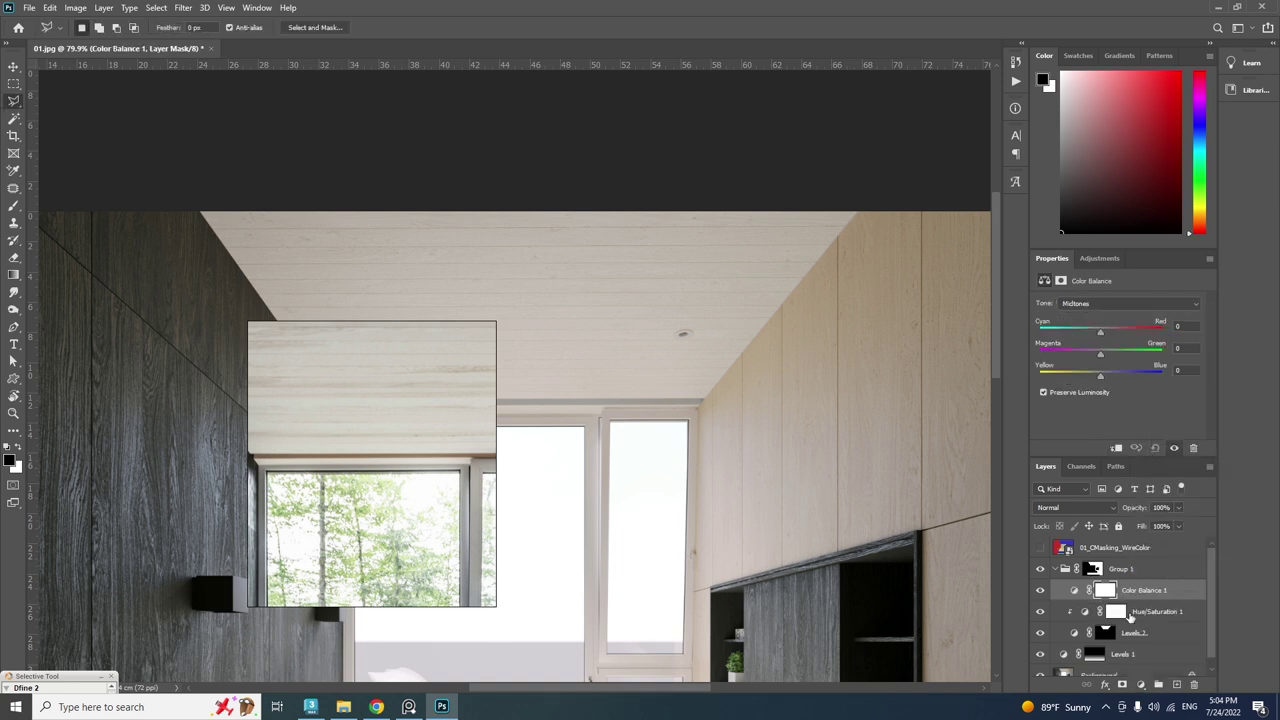
left_click(1115, 449)
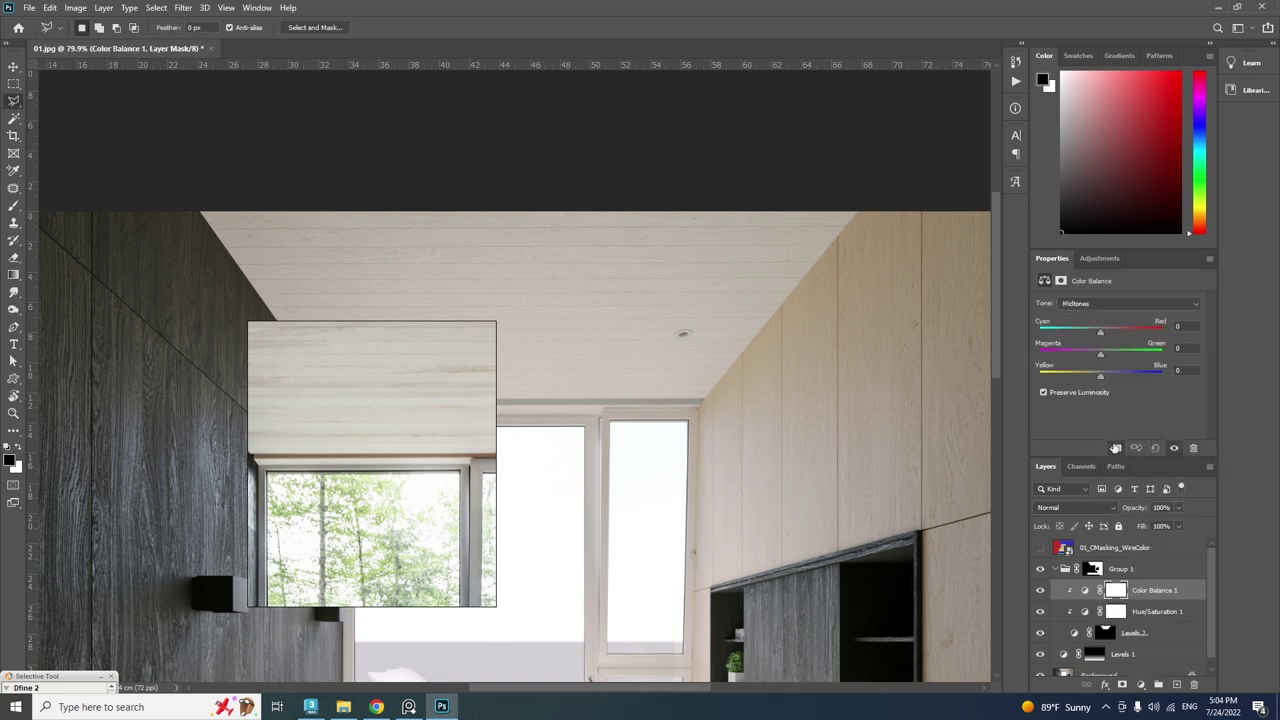
left_click(1104, 307)
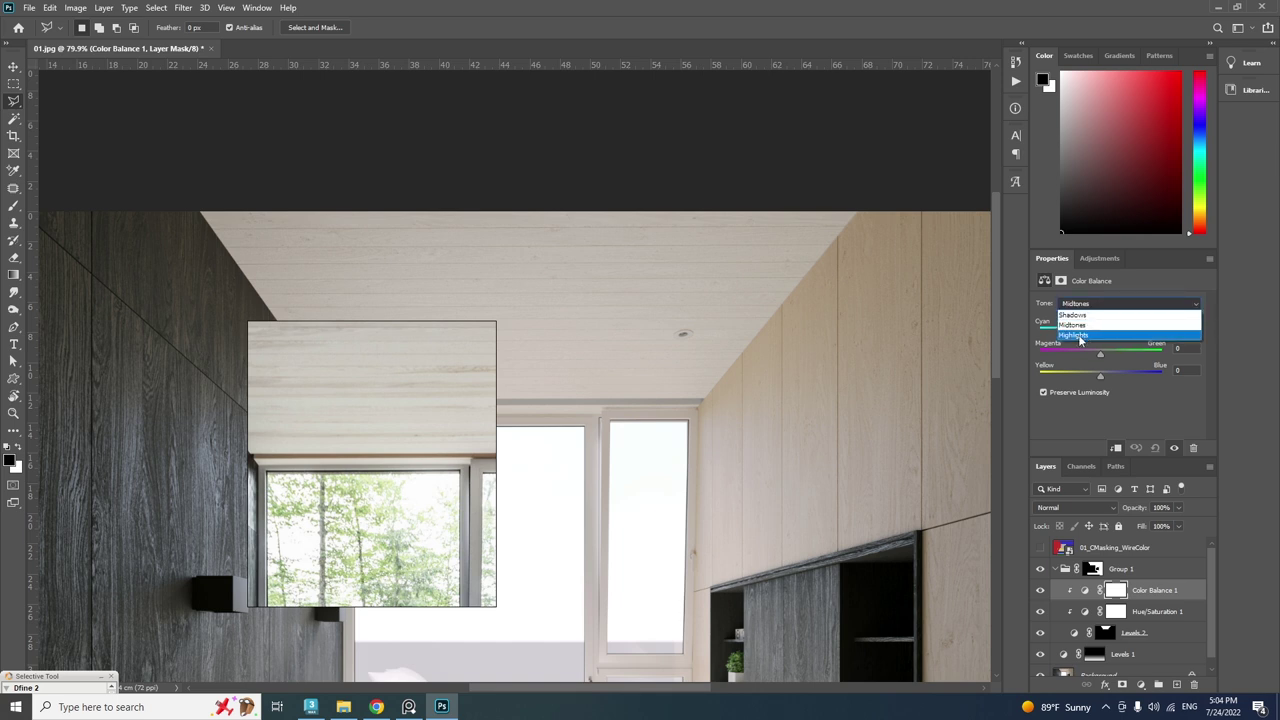
left_click(1100, 335)
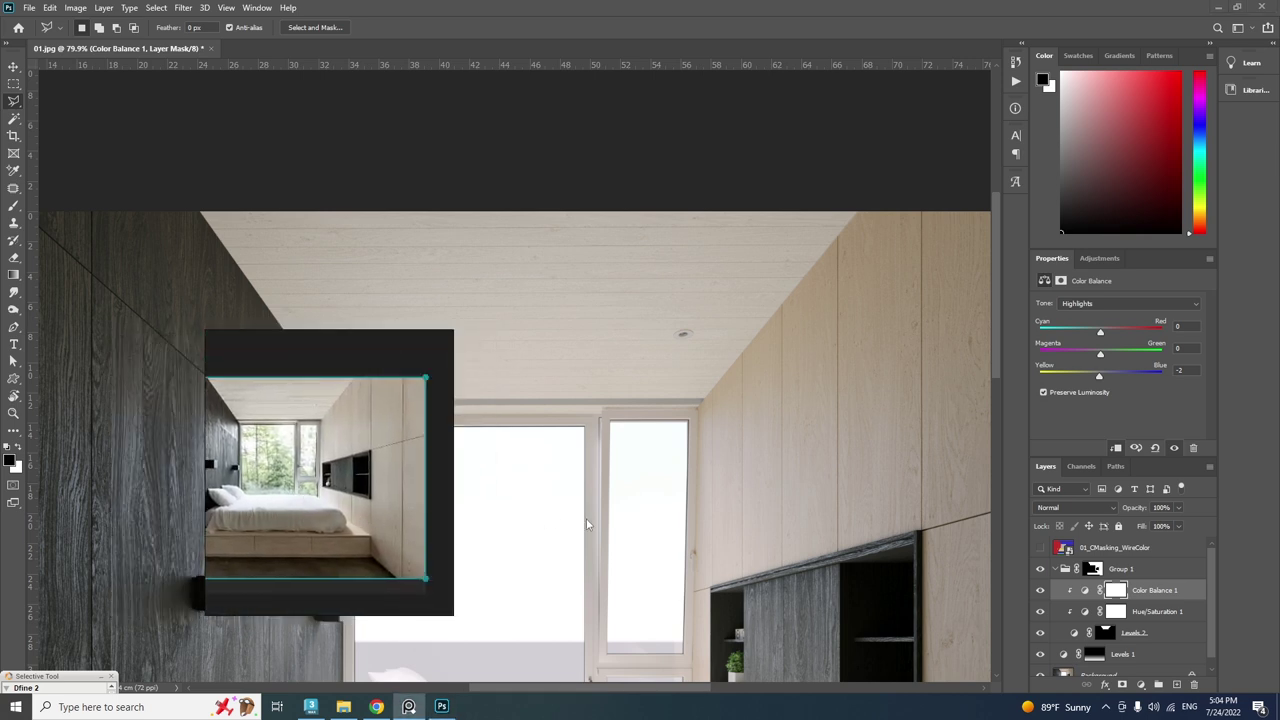
Add another Levels adjustment at the top of Group 1 and replace its mask with a copy of the ceiling mask.
left_click_drag(726, 472, 471, 343)
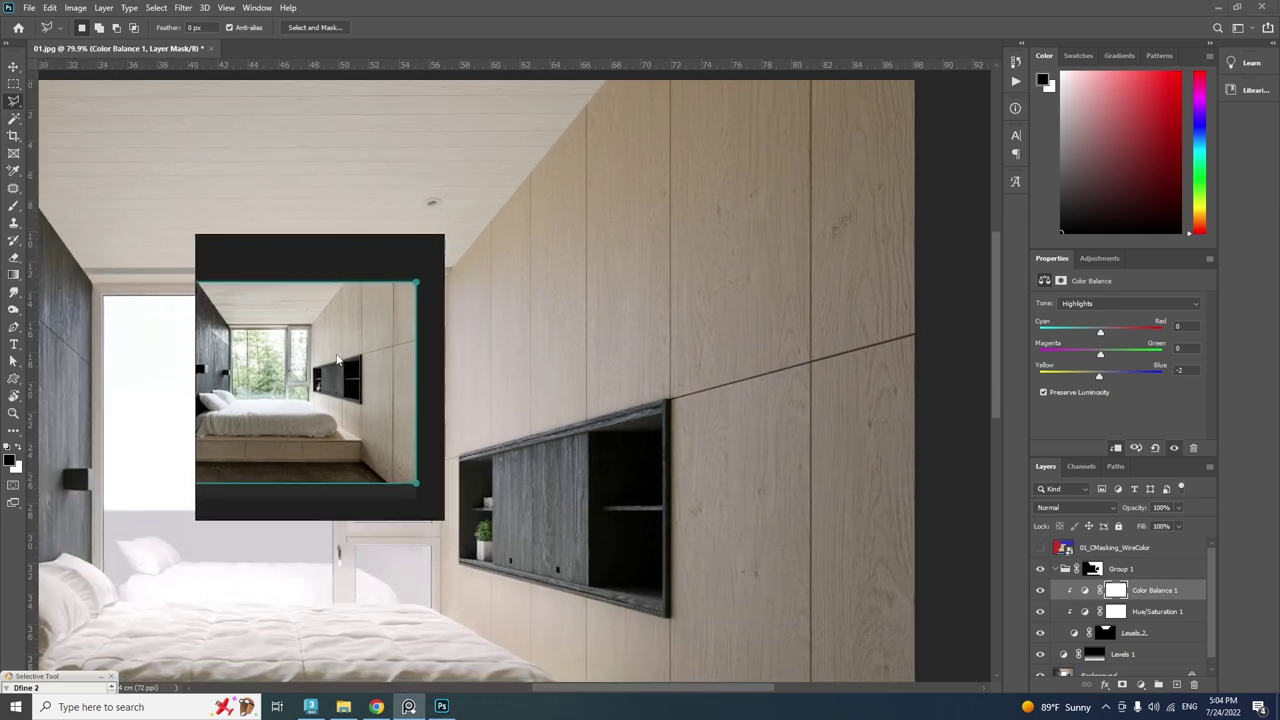
scroll(680, 398, "down", 4, "alt")
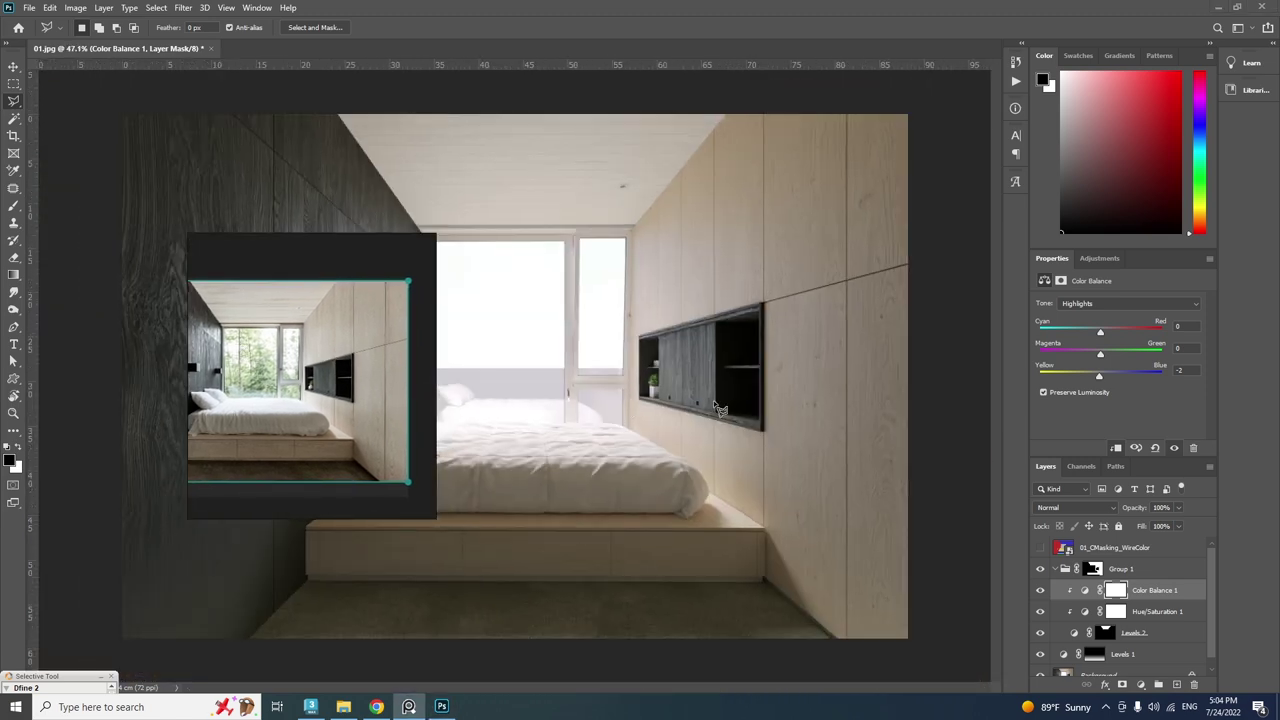
scroll(720, 408, "up", 2, "alt")
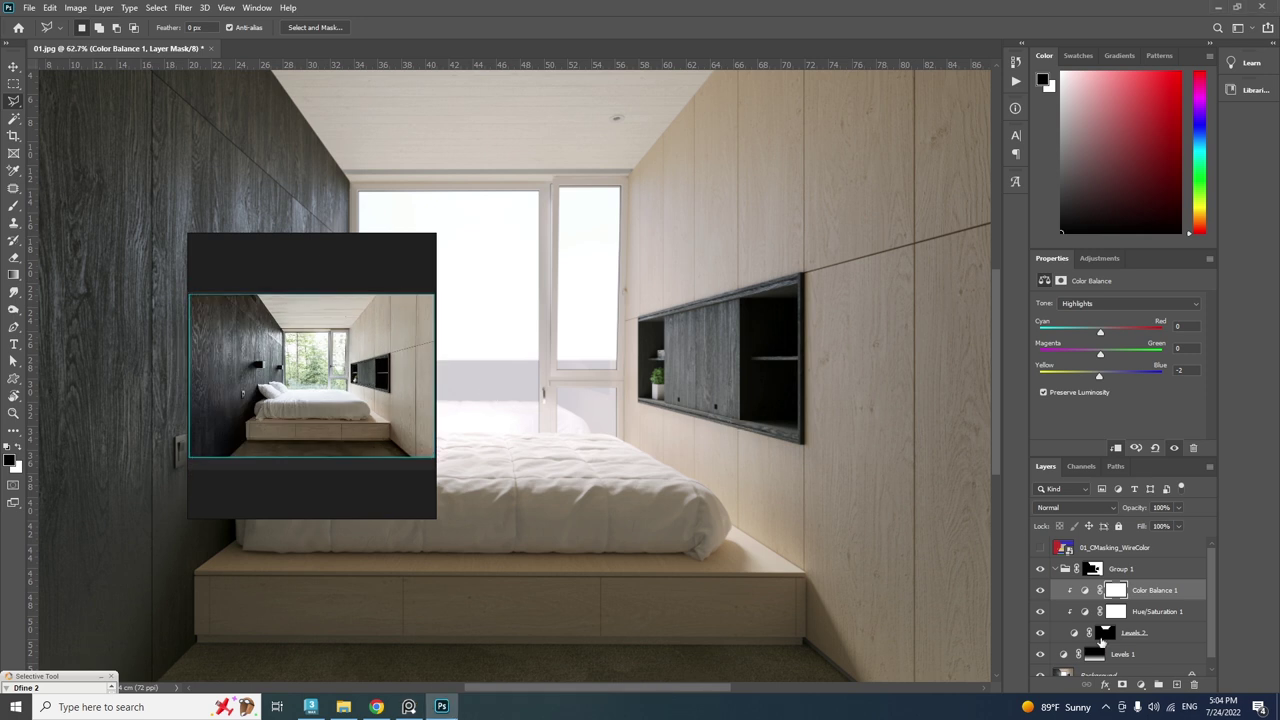
left_click(1116, 570)
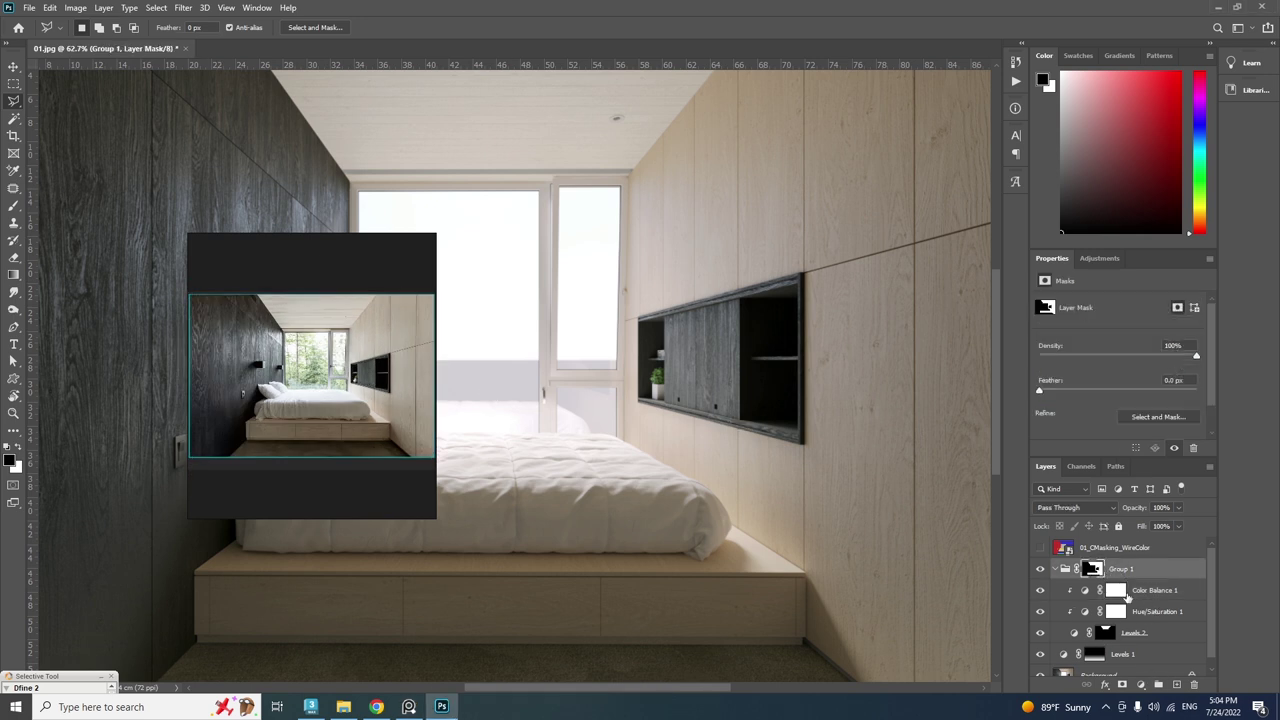
left_click(1140, 690)
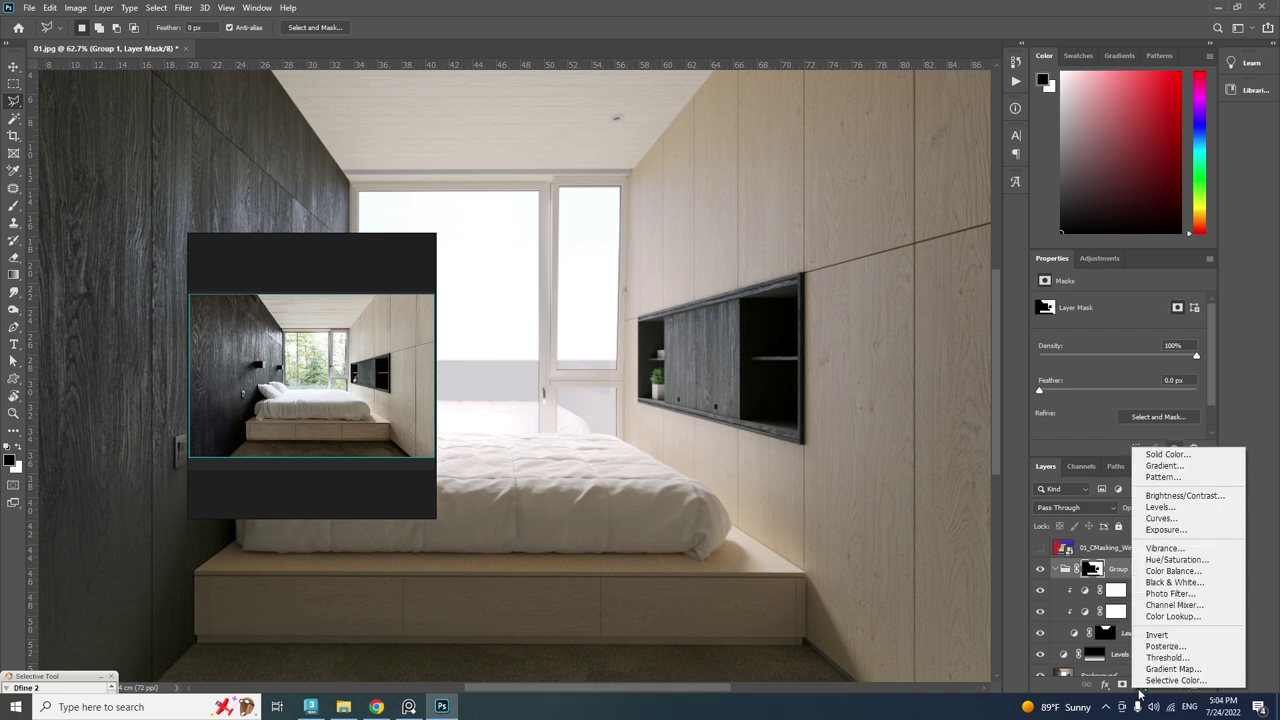
left_click(1156, 507)
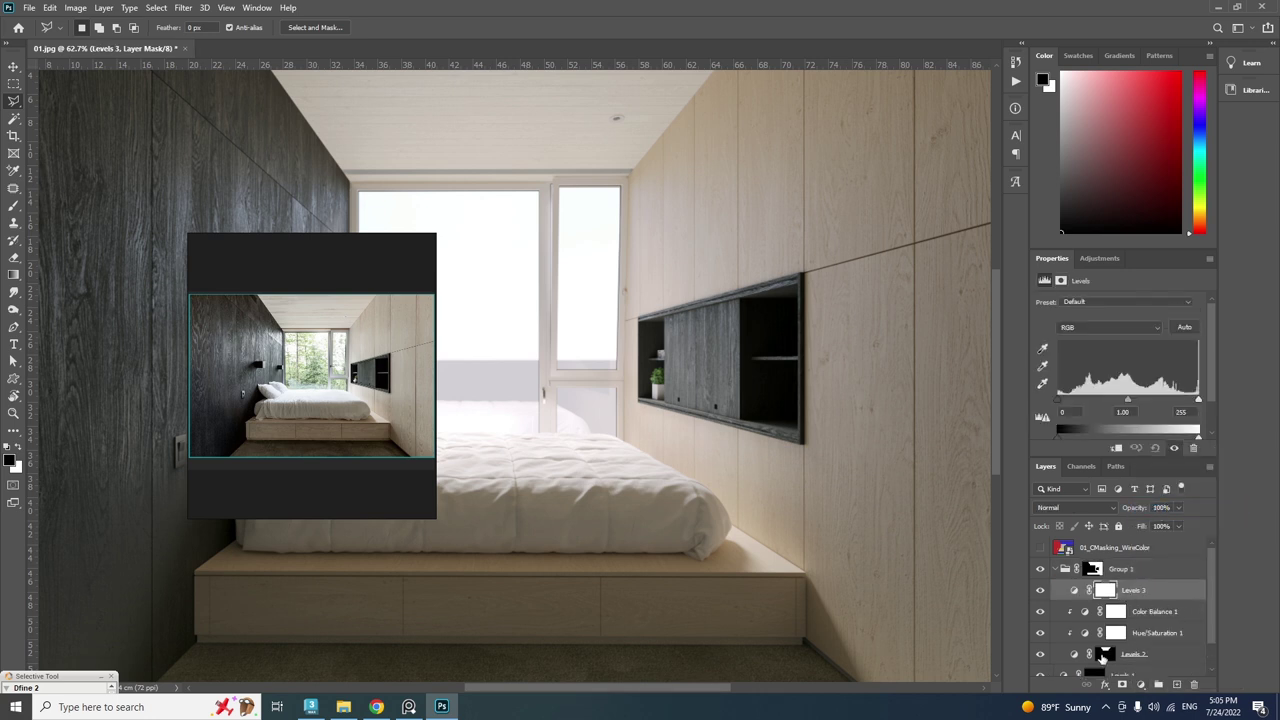
left_click_drag(1106, 656, 1108, 592, "alt")
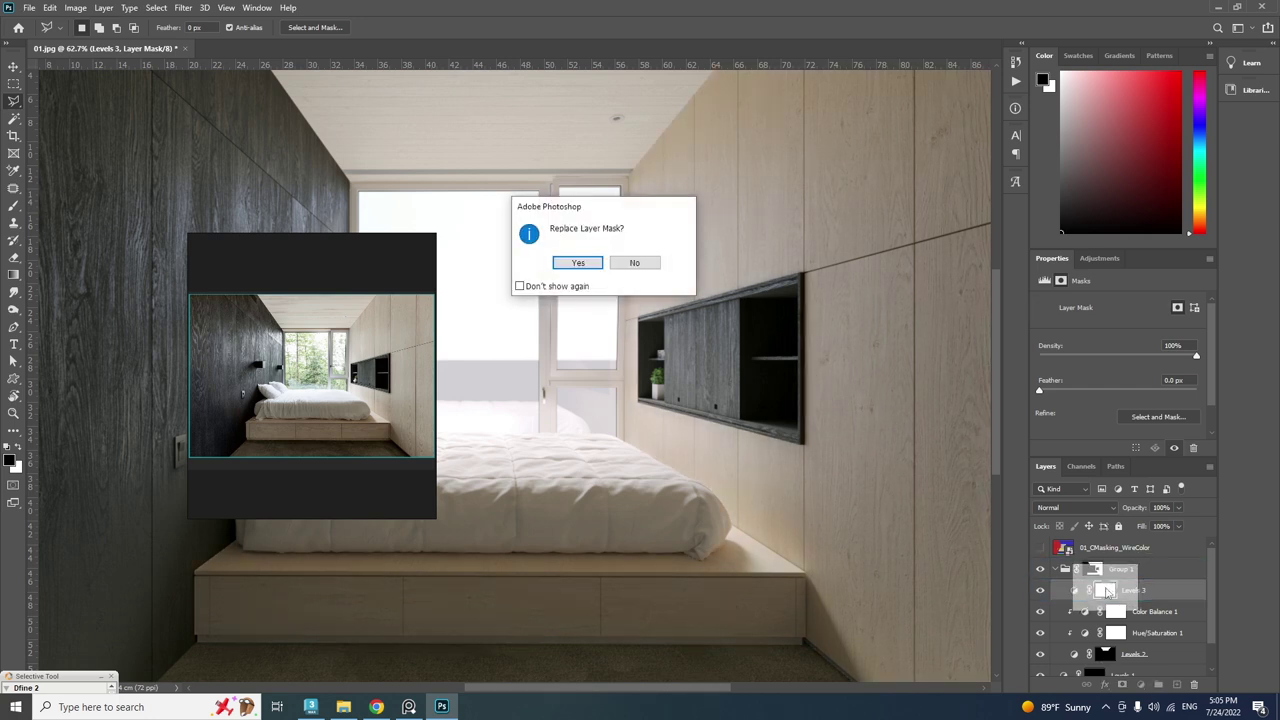
left_click(578, 262)
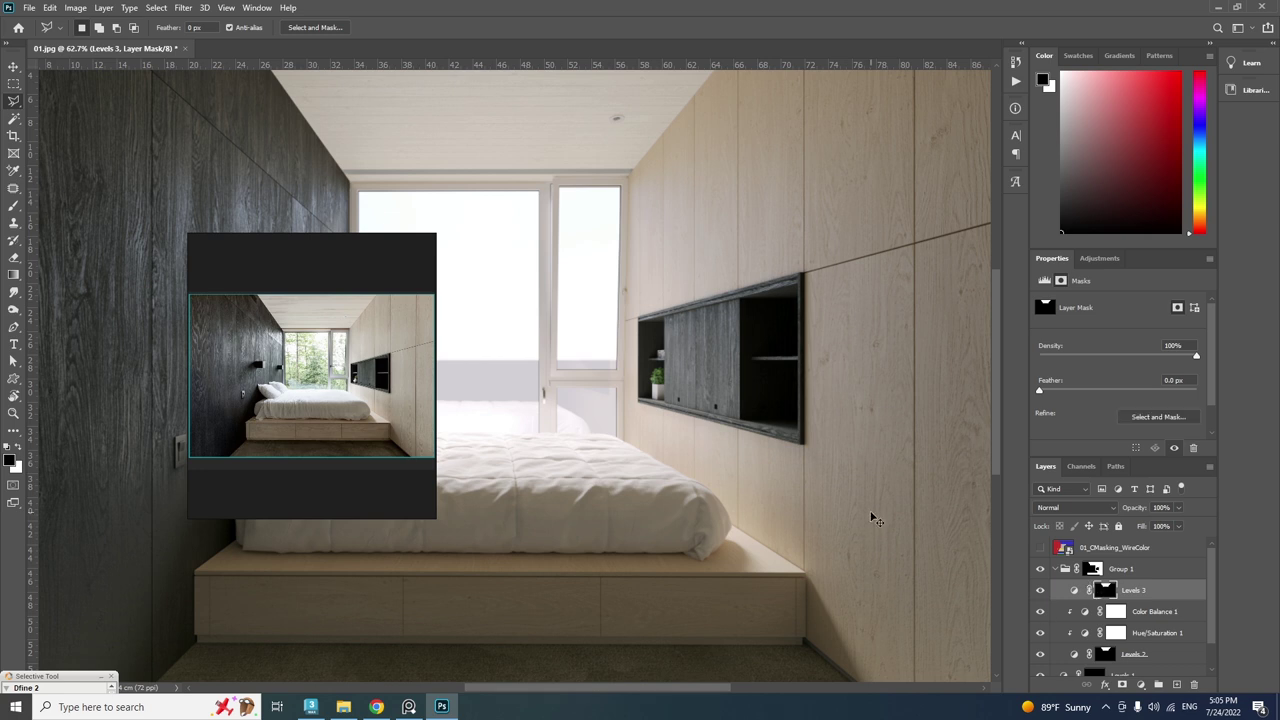
Invert the new Levels mask to exclude the ceiling, and set its midtones to 0.89 and white input to 241.
key("ctrl+i")
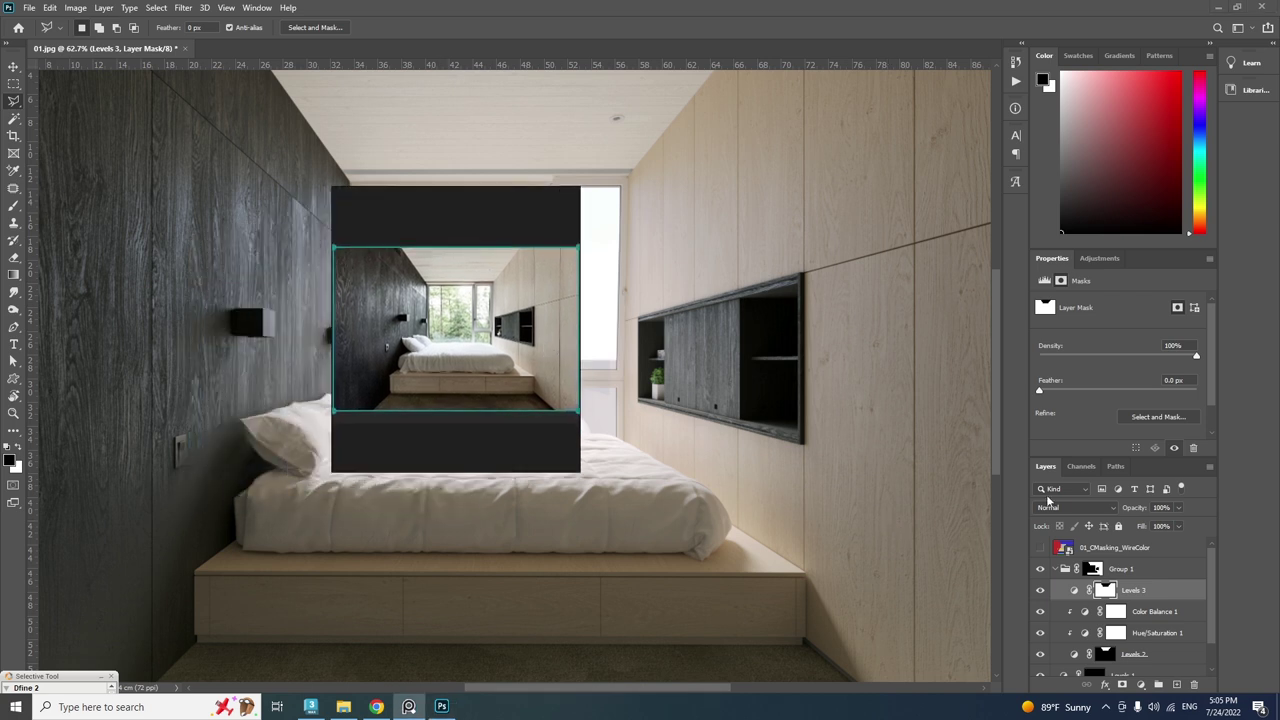
left_click(1075, 591)
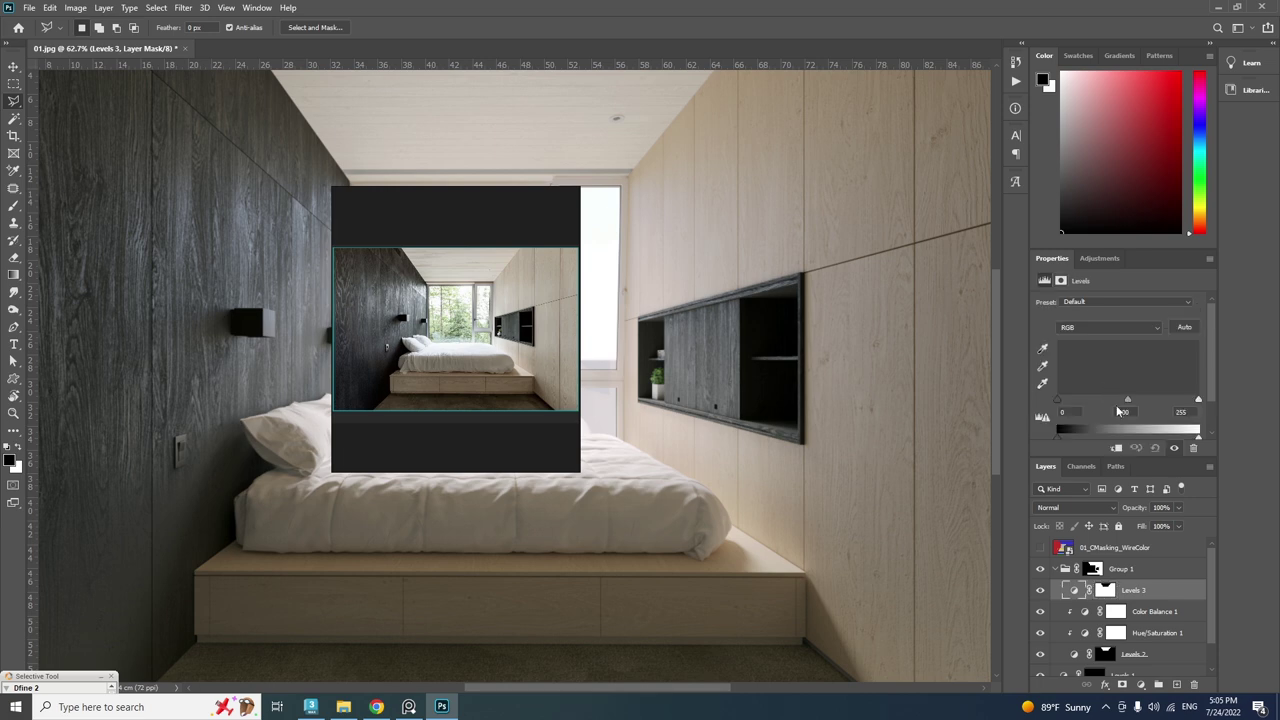
left_click_drag(1128, 402, 1191, 403)
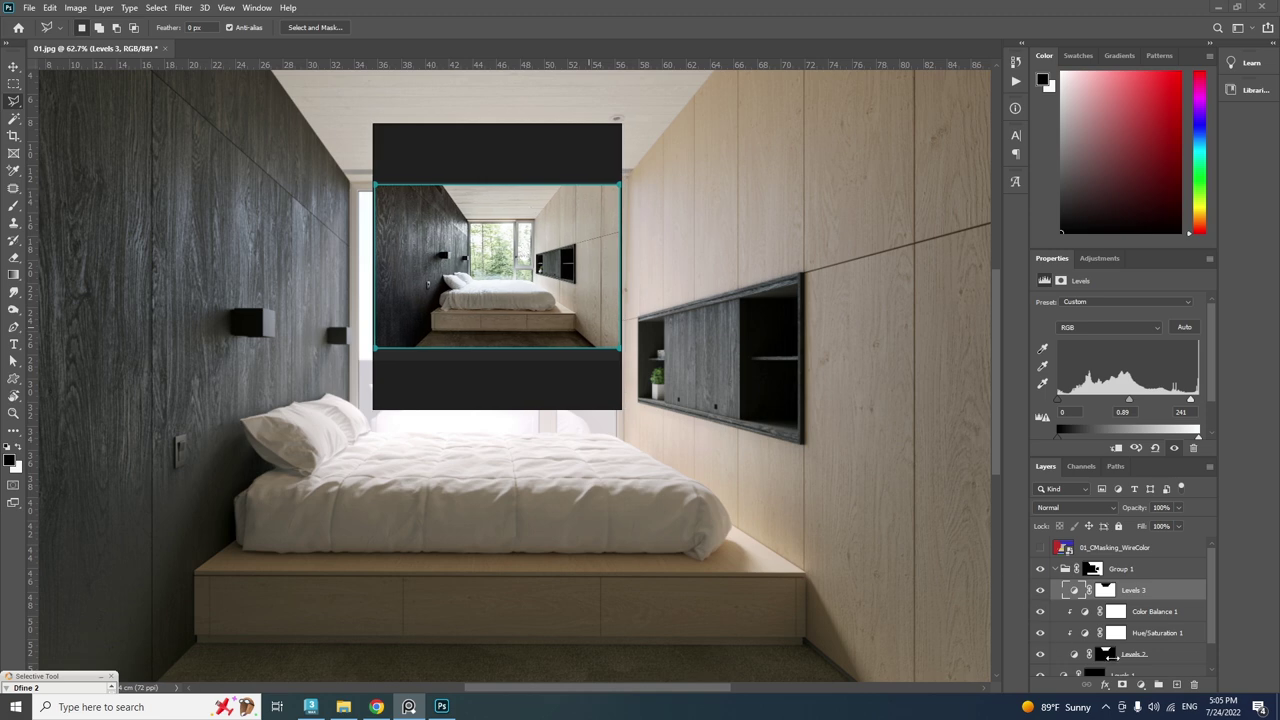
Add a Hue/Saturation adjustment clipped to Levels 3, target the wood wall's yellows and reduce their saturation.
left_click(1141, 685)
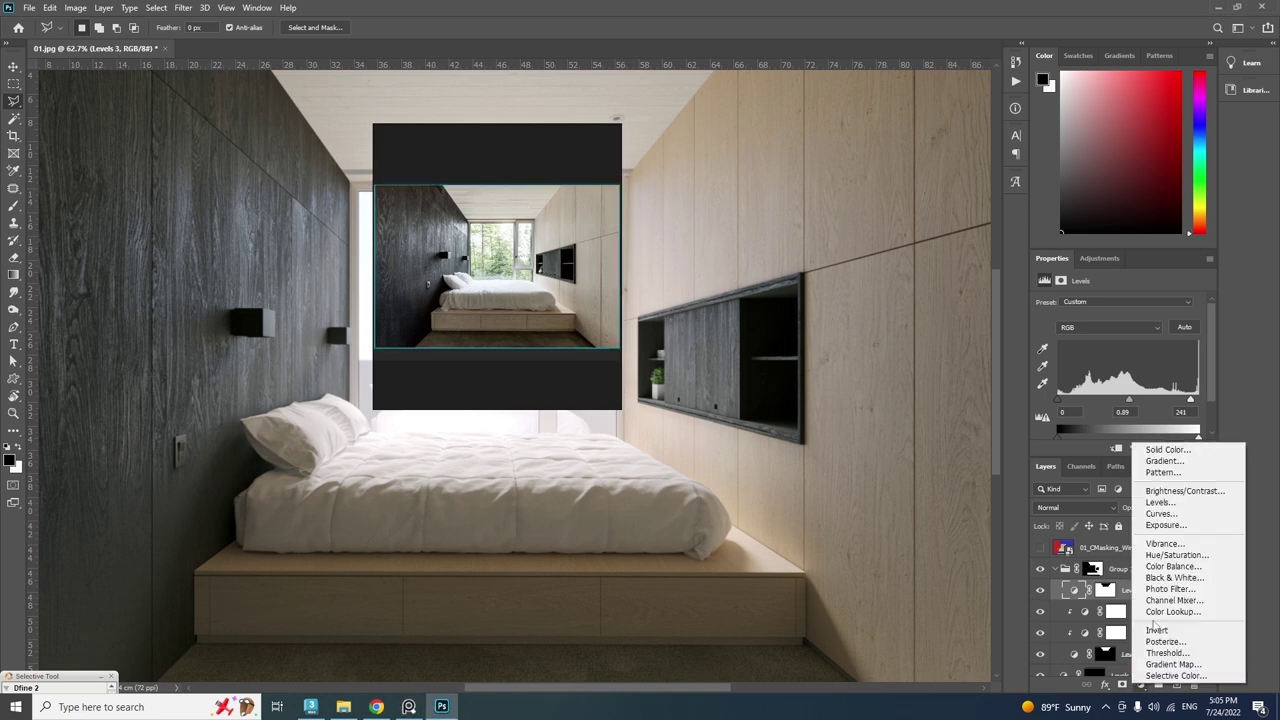
left_click(1158, 555)
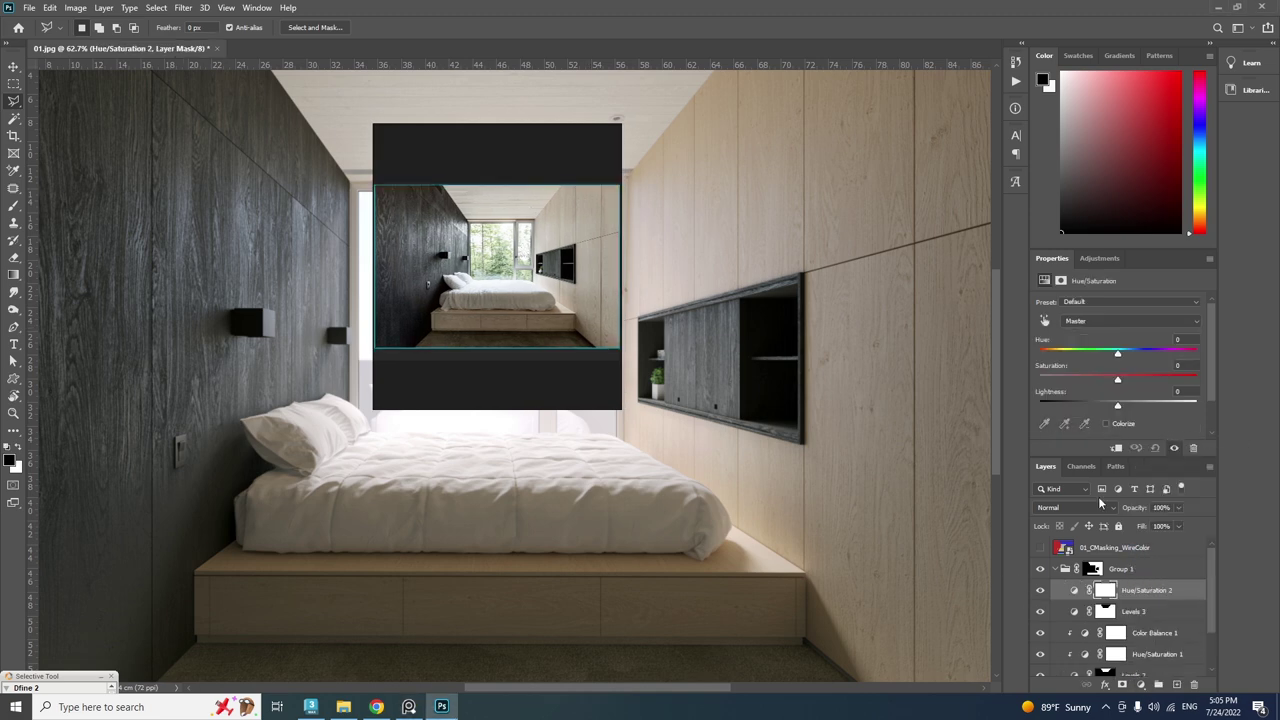
left_click(1116, 449)
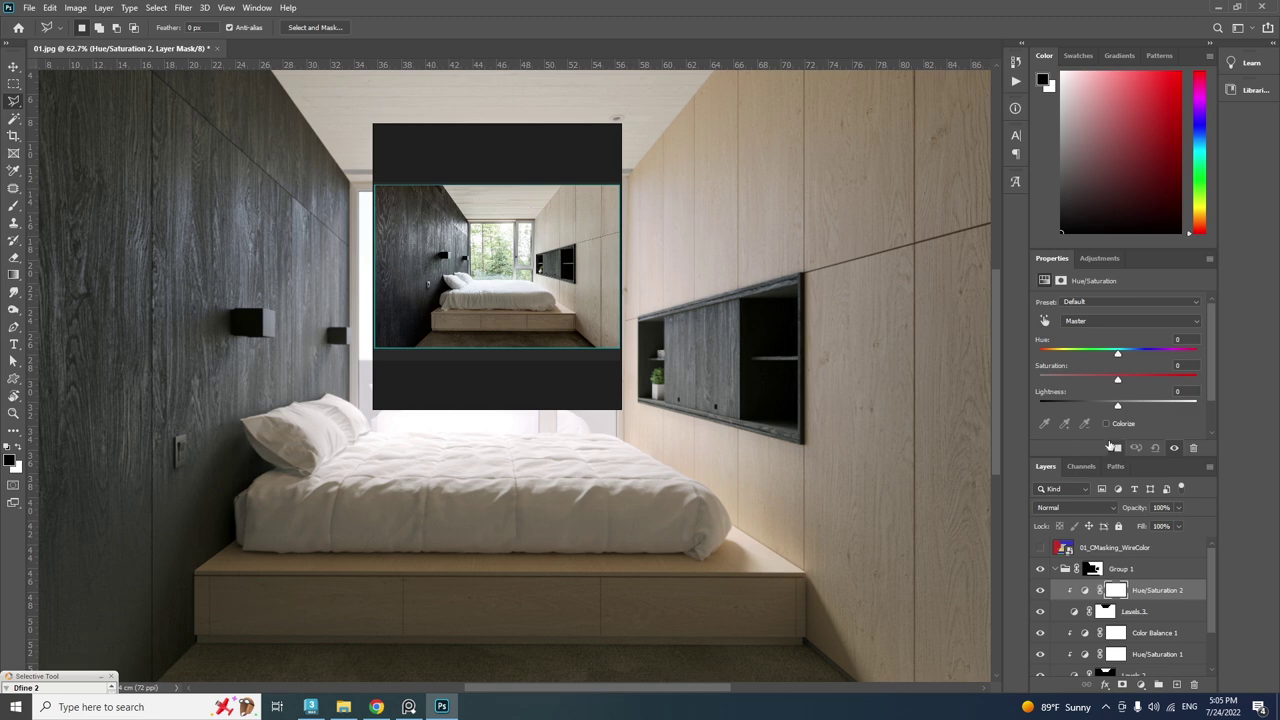
left_click(1043, 320)
left_click(831, 184)
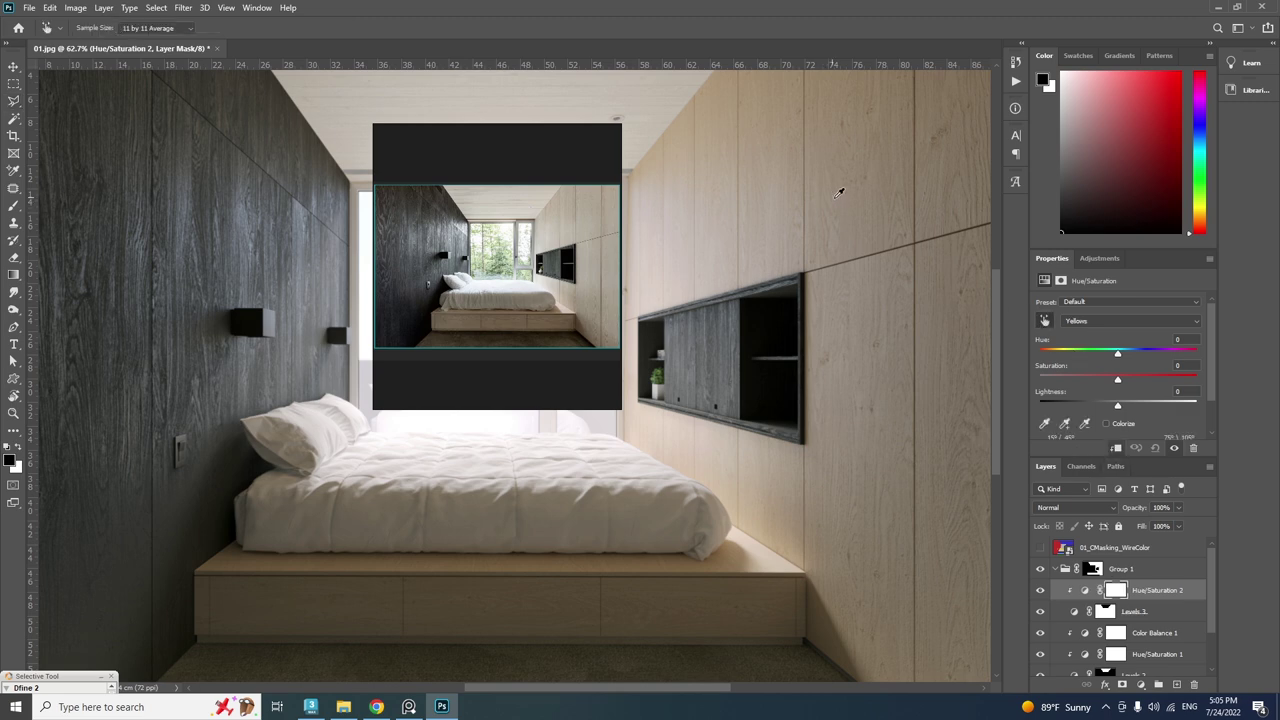
mouse_move(1118, 357)
left_mouse_down()
mouse_move(1068, 357)
mouse_move(1160, 357)
mouse_move(1065, 357)
mouse_move(1117, 357)
left_mouse_up()
left_click_drag(1117, 382, 1106, 409)
Raise the black input level of Levels 3 to deepen the wood's dark tones.
left_click(1138, 611)
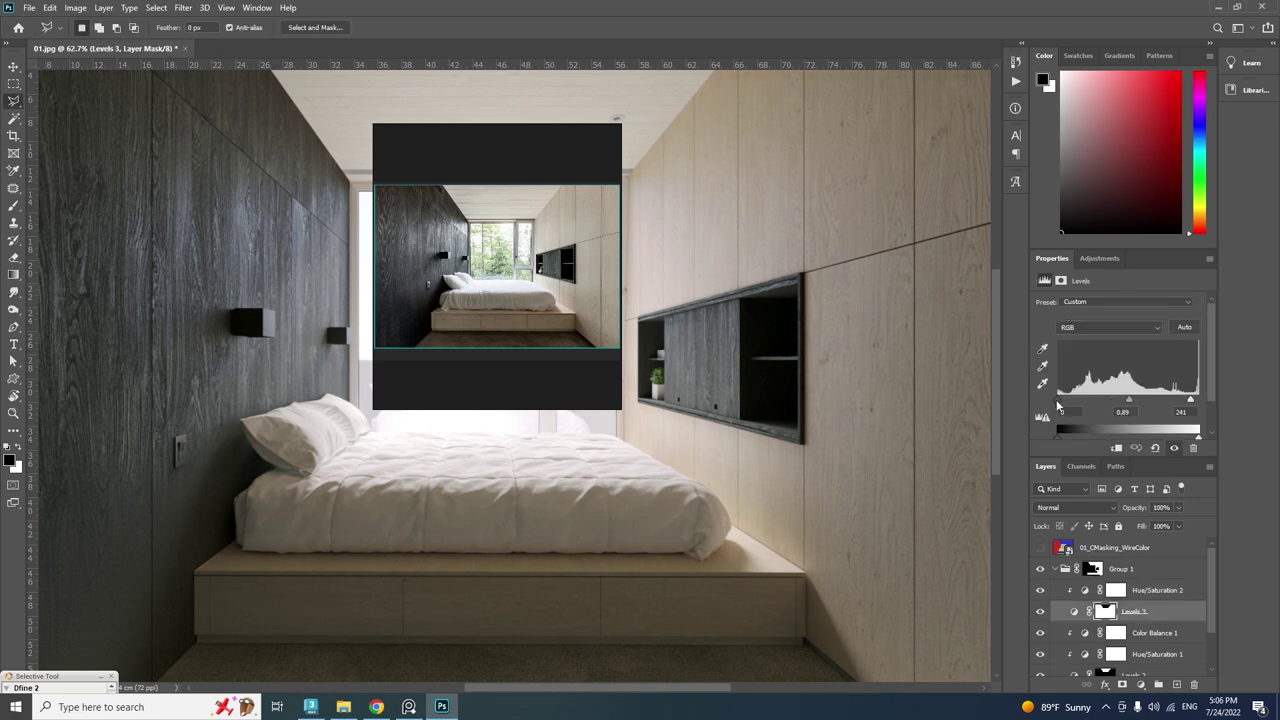
left_click_drag(1063, 404, 1066, 402)
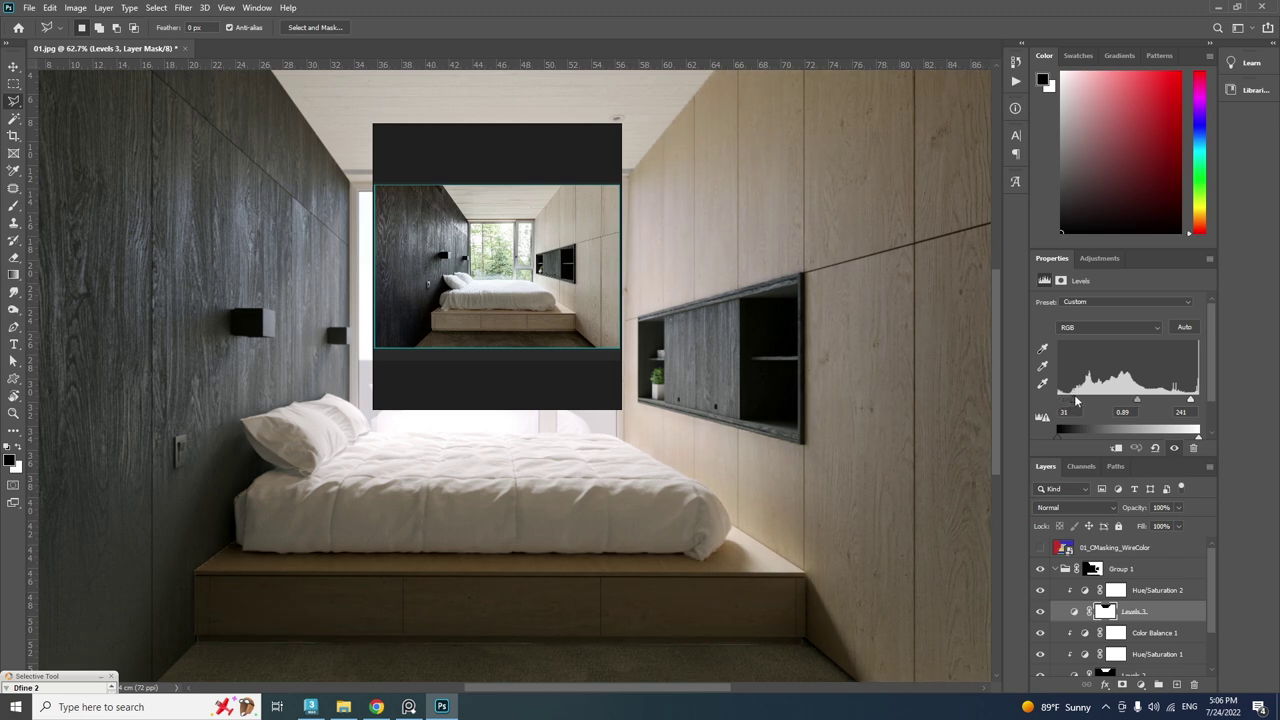
left_click_drag(1077, 401, 1072, 401)
Target the Levels 3 mask and outline the wooden bed platform with the Polygonal Lasso, following its edge along the wood wall.
left_click(1106, 611)
scroll(798, 621, "up", 2, "alt")
scroll(803, 654, "up", 4, "alt")
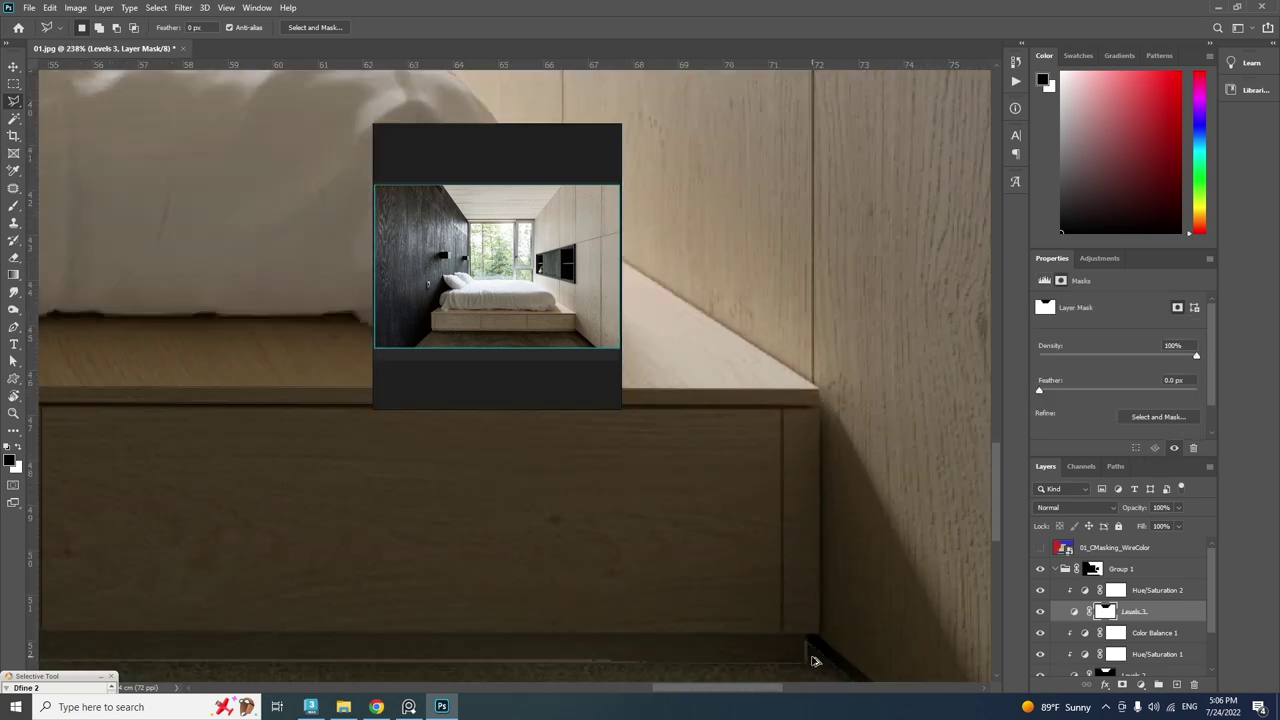
left_click(820, 634)
left_click(819, 389)
mouse_move(665, 300)
left_mouse_down()
mouse_move(871, 457)
mouse_move(923, 466)
left_mouse_up()
left_click(800, 384)
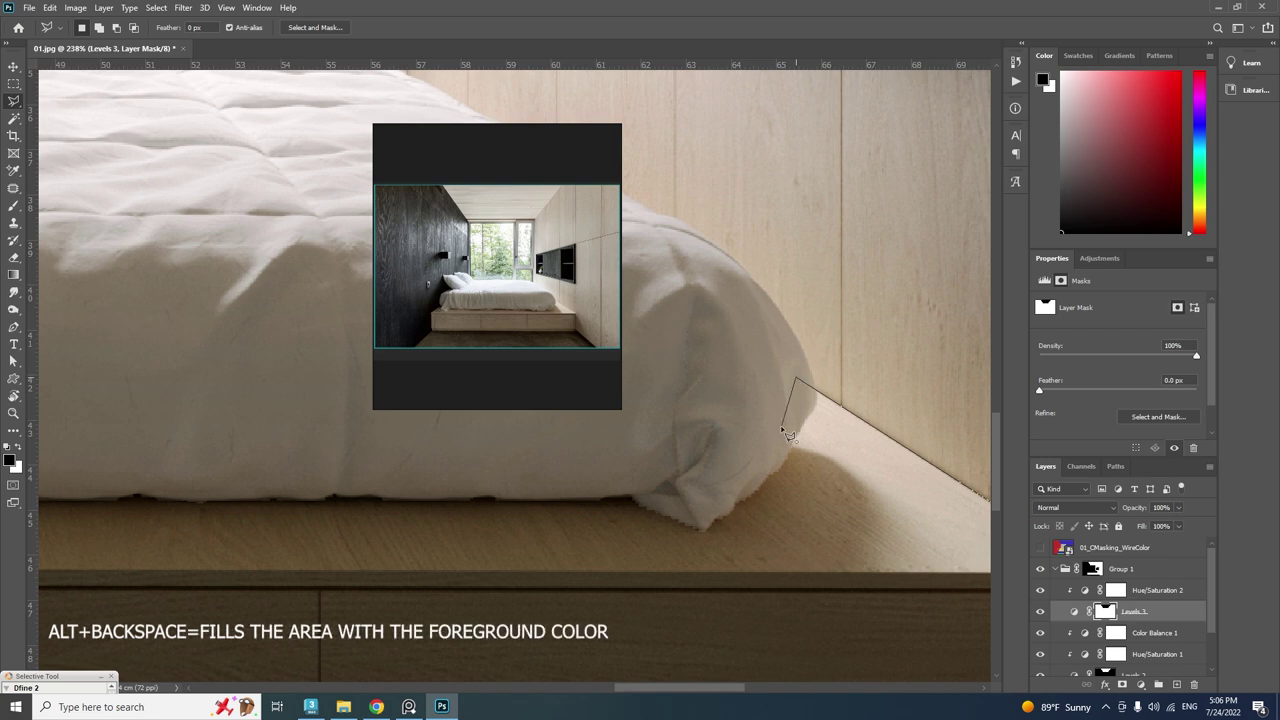
scroll(786, 424, "down", 7, "alt")
left_click_drag(216, 432, 372, 462)
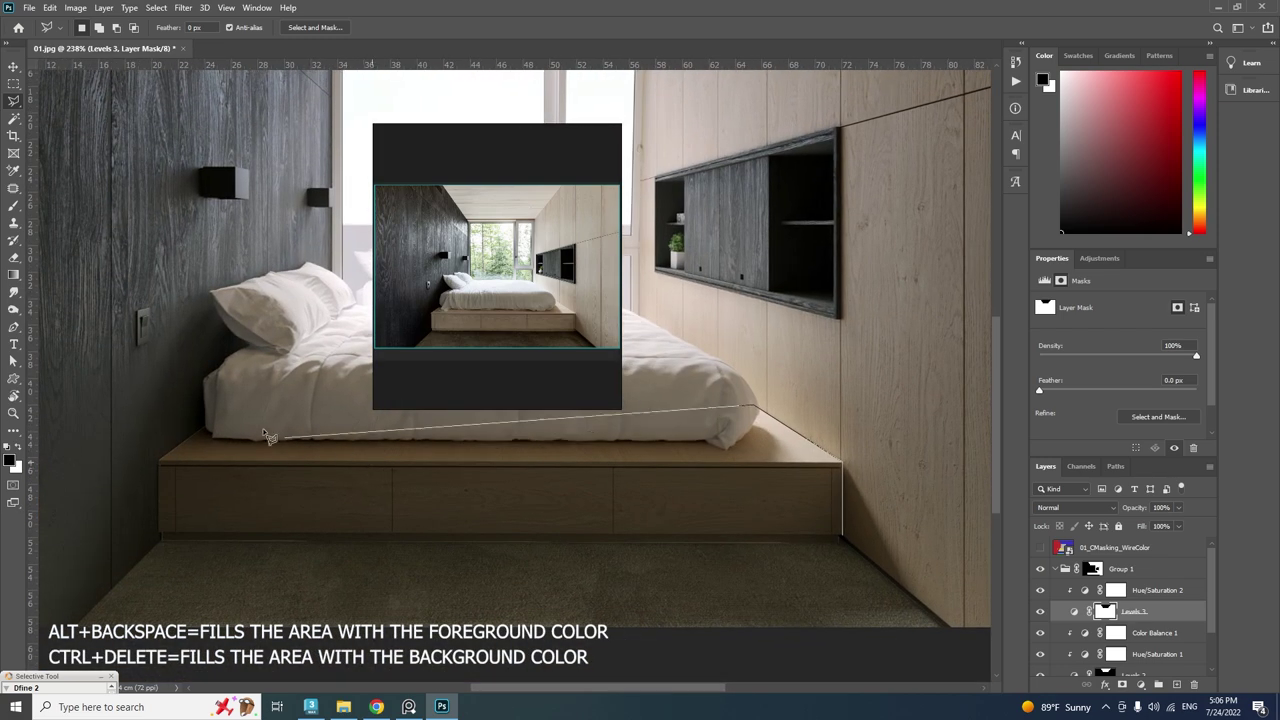
left_click(183, 398)
left_click(125, 491)
left_click(132, 558)
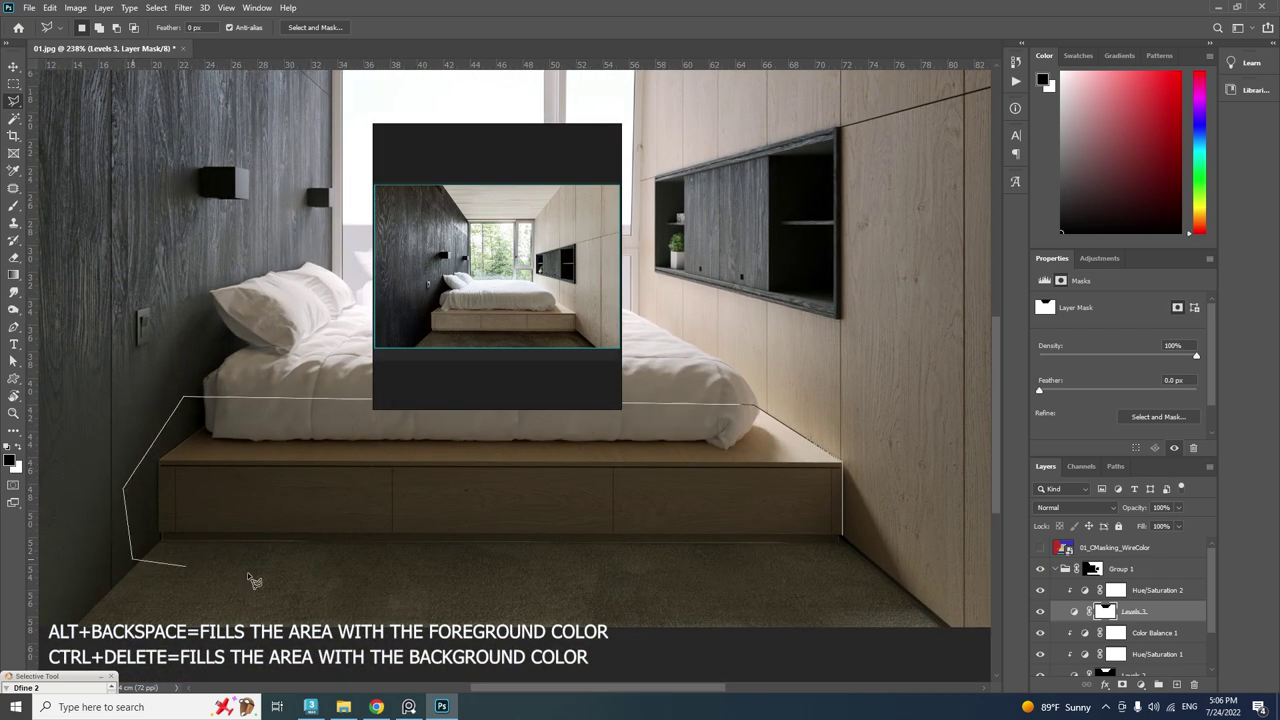
left_click(810, 585)
left_click(840, 538)
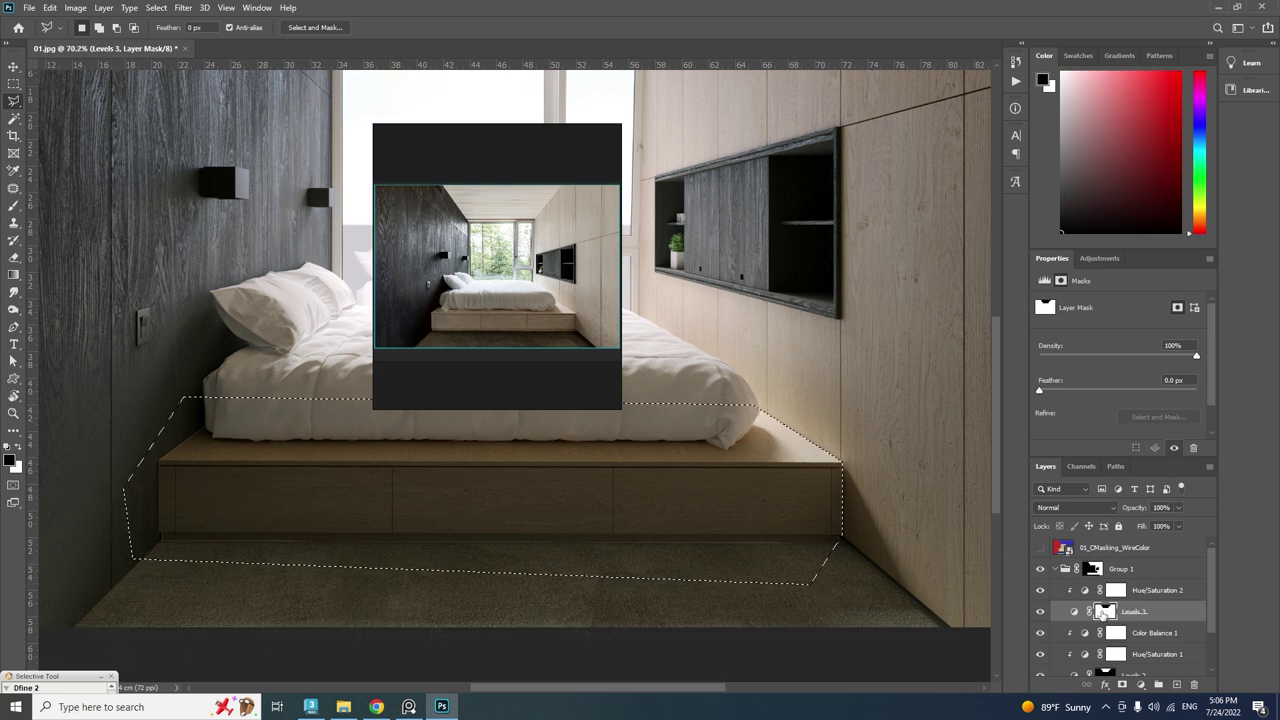
Fill the bed platform selection with black on the Levels 3 mask and deselect.
key("alt+BackSpace")
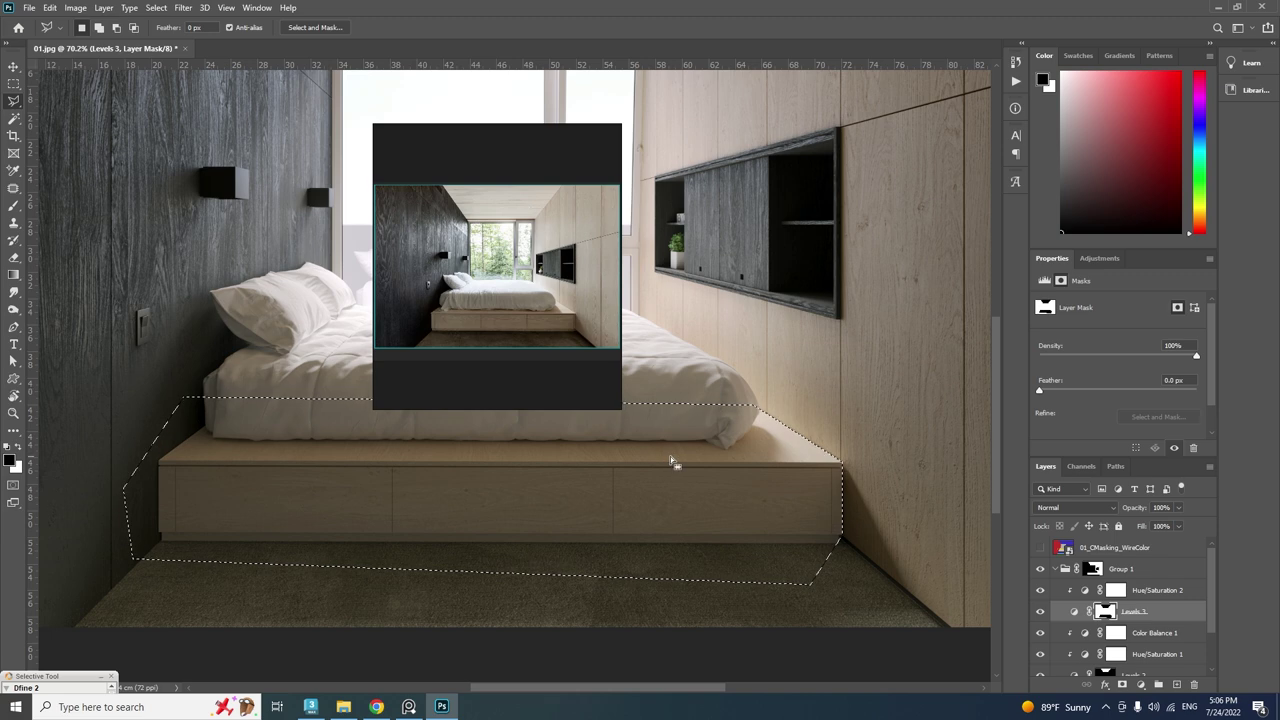
key("ctrl+d")
scroll(700, 494, "down", 2, "alt")
left_click_drag(700, 528, 663, 457)
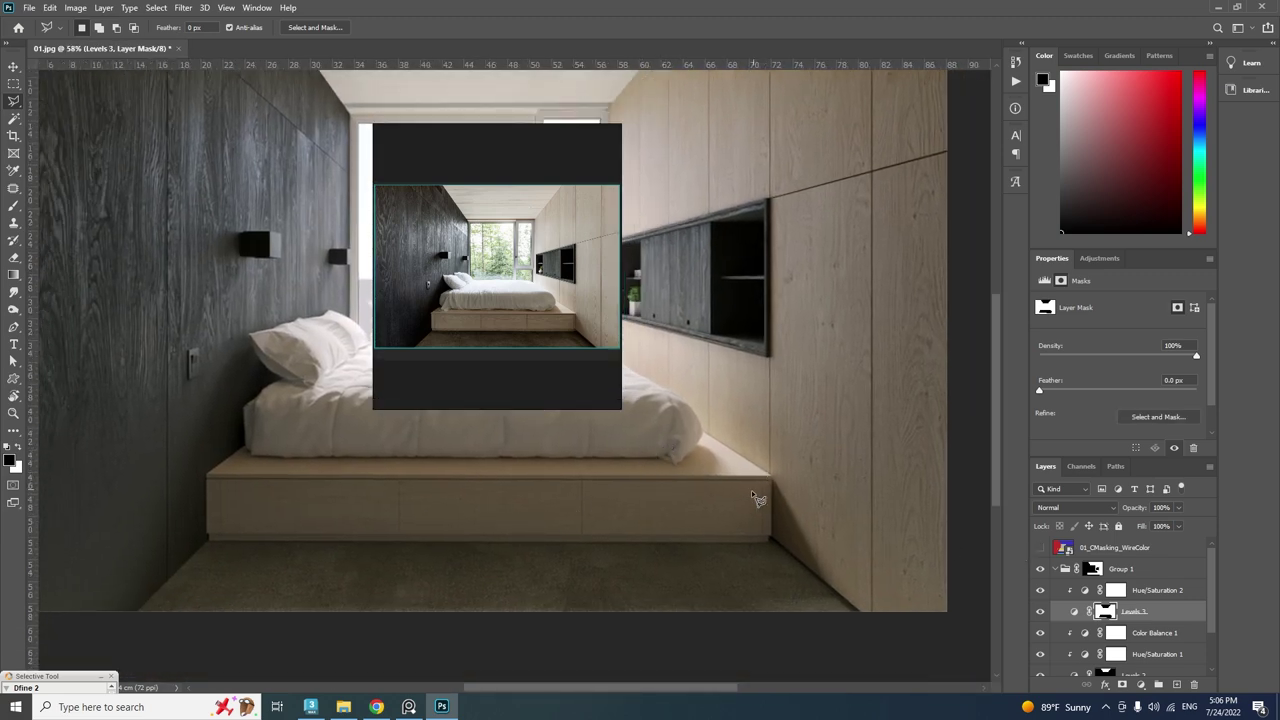
scroll(751, 503, "down", 2, "alt")
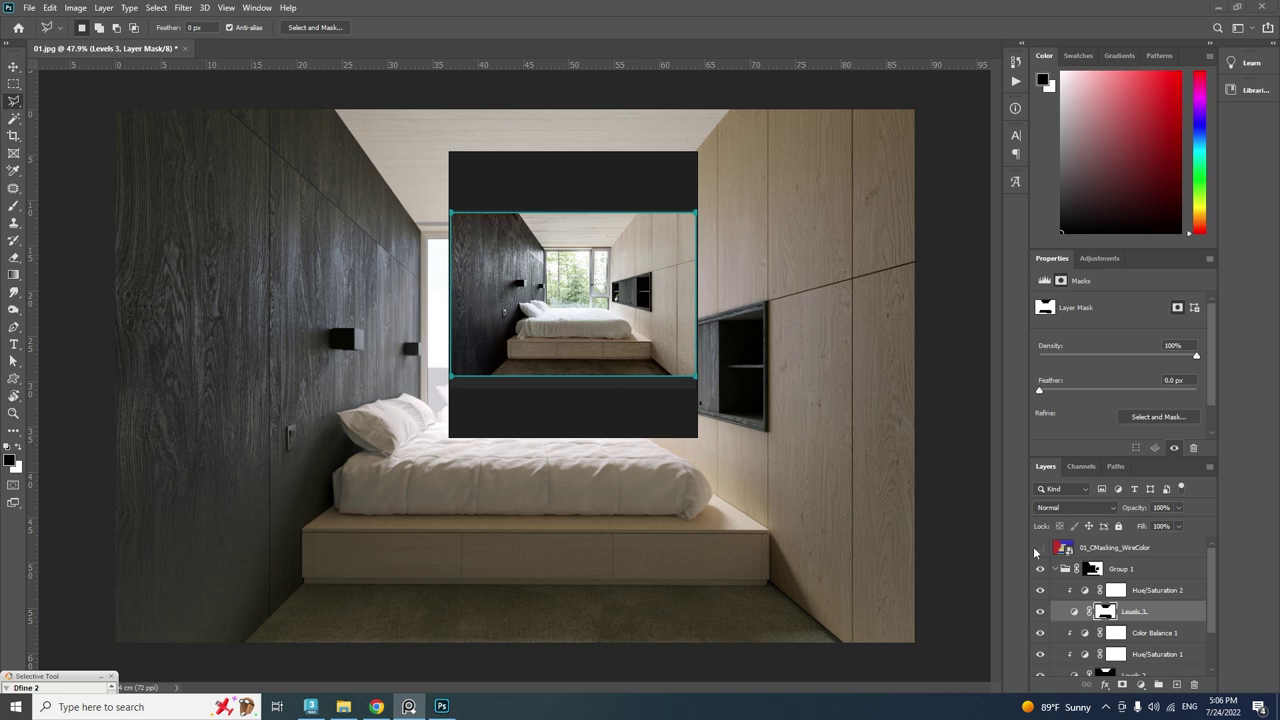
Show the 01_CMasking_WireColor layer and select its red areas for the dark wood wall and niche with the Magic Wand.
left_click(1039, 549)
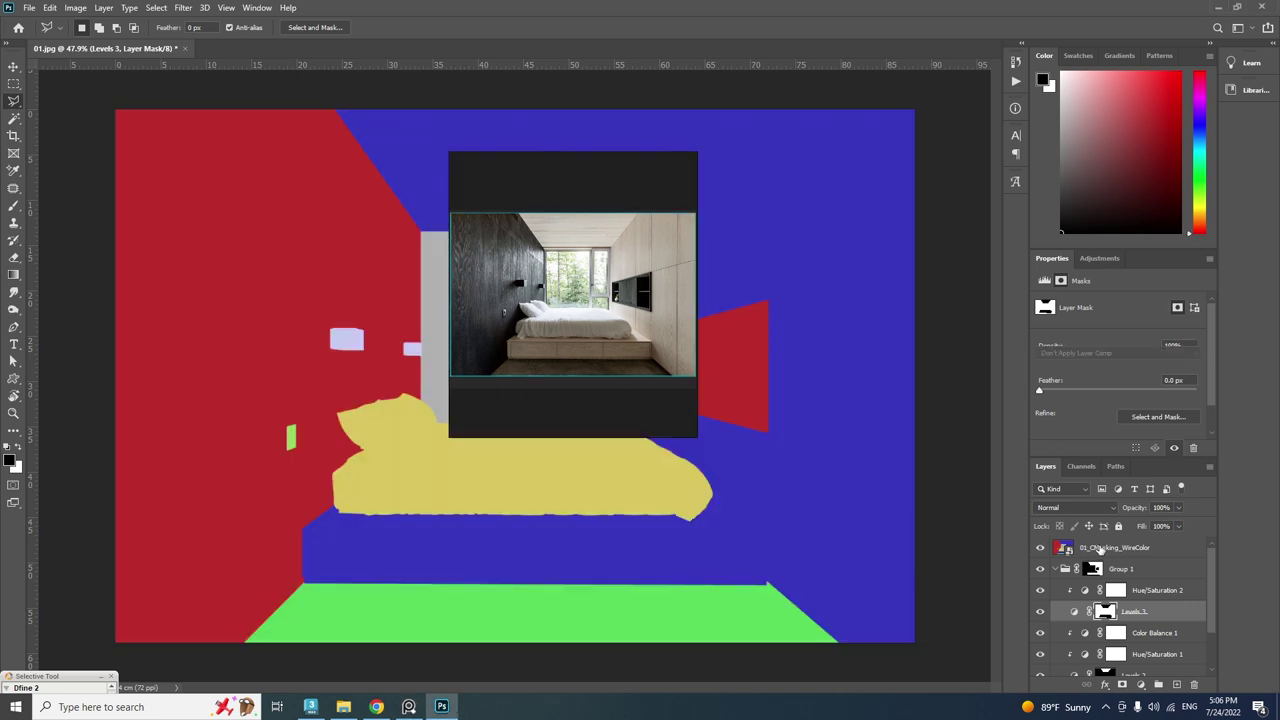
left_click(1100, 549)
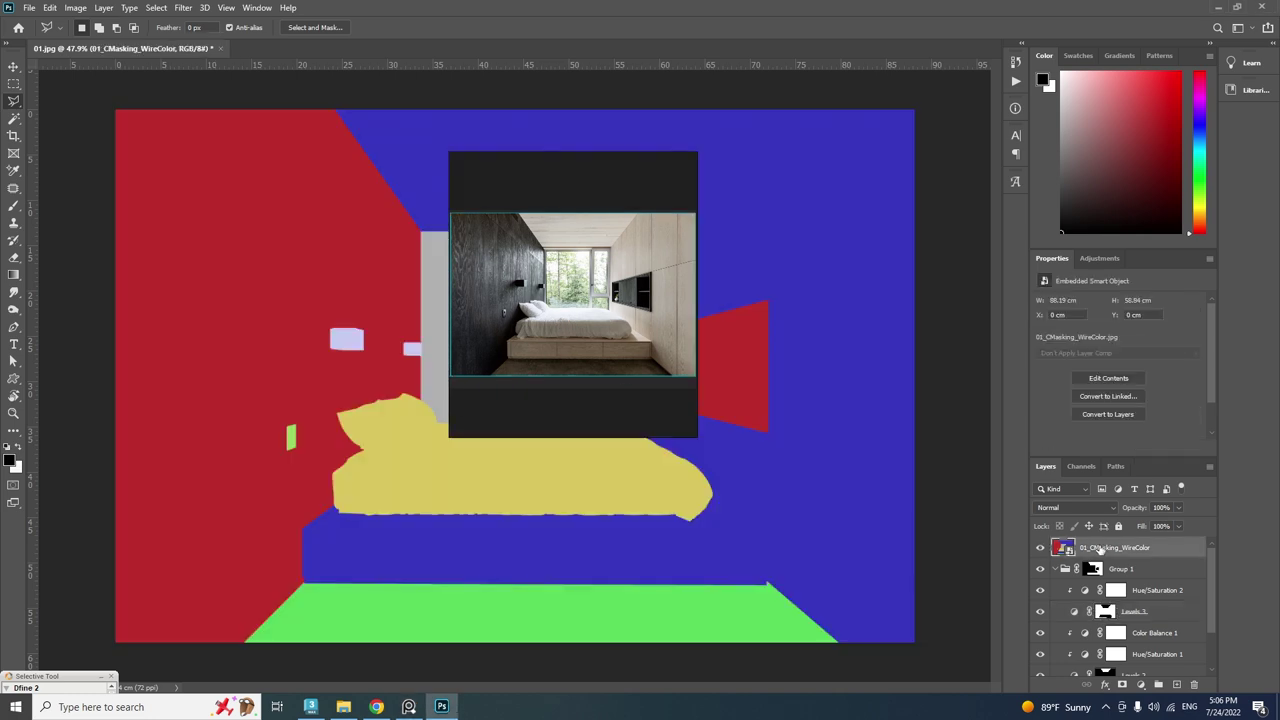
left_click(14, 118)
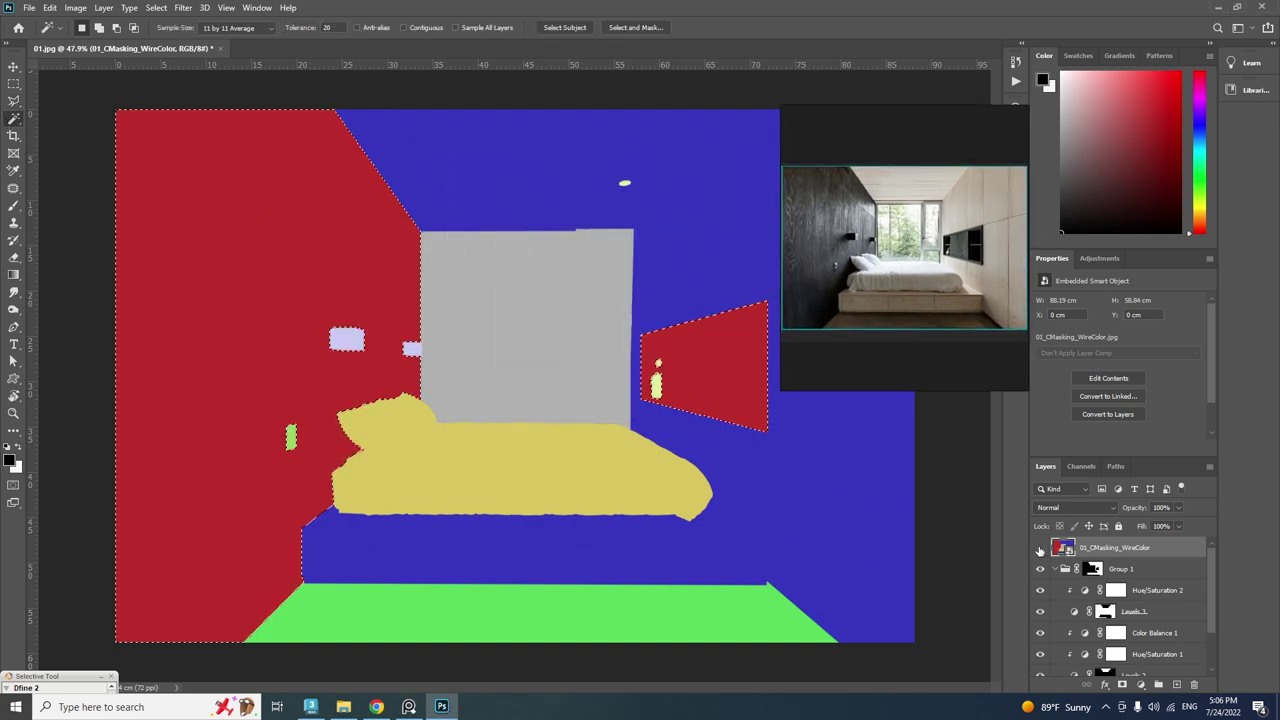
Hide the 01_CMasking_WireColor layer and create a new group above the collapsed Group 1, keeping the dark wood selection.
left_click(1120, 568)
left_click(1040, 548)
left_click(1092, 568, "ctrl")
left_click(1055, 568)
left_click(1157, 685)
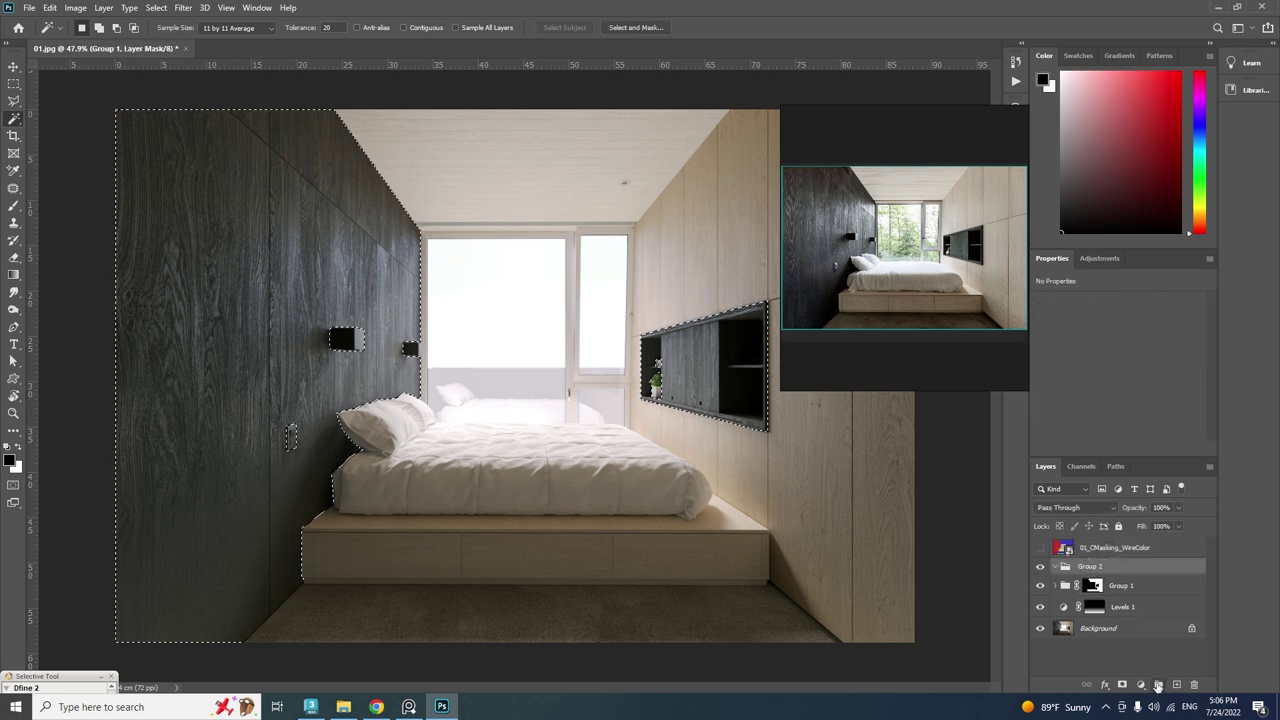
Mask Group 2 with the dark wood selection and add a Levels adjustment inside the group.
left_click(1122, 685)
left_click(1141, 685)
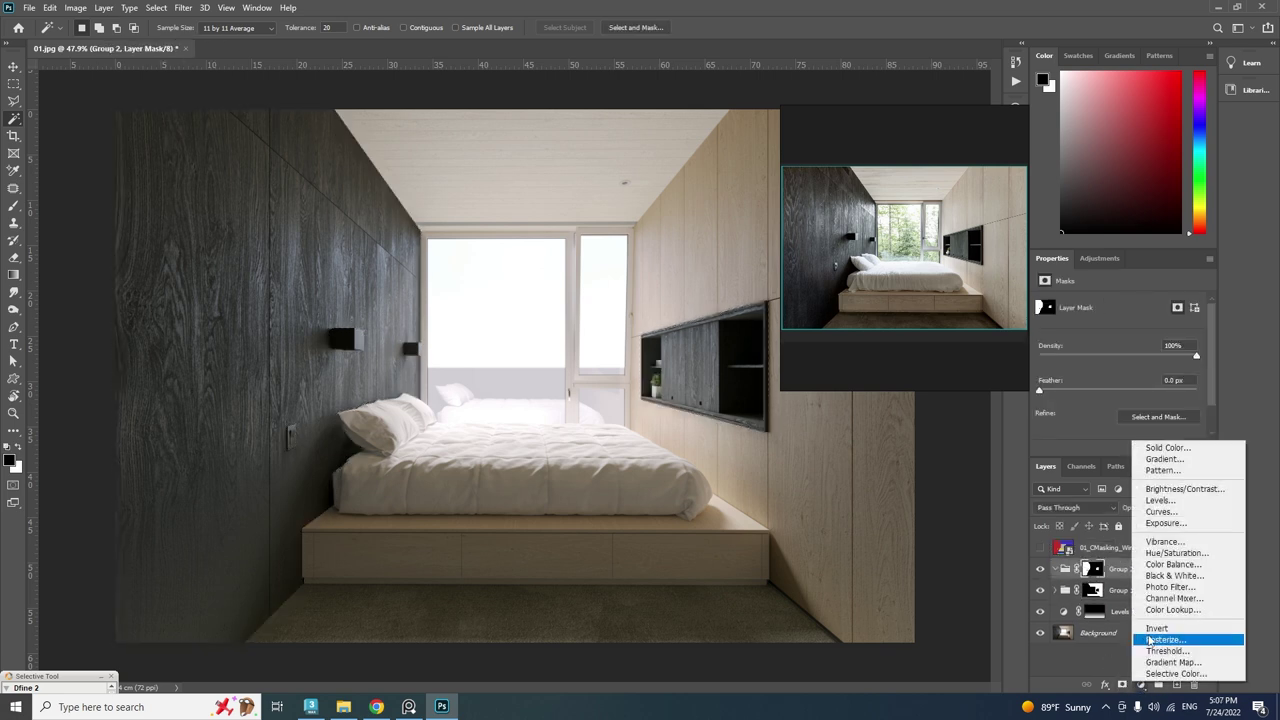
left_click(1160, 503)
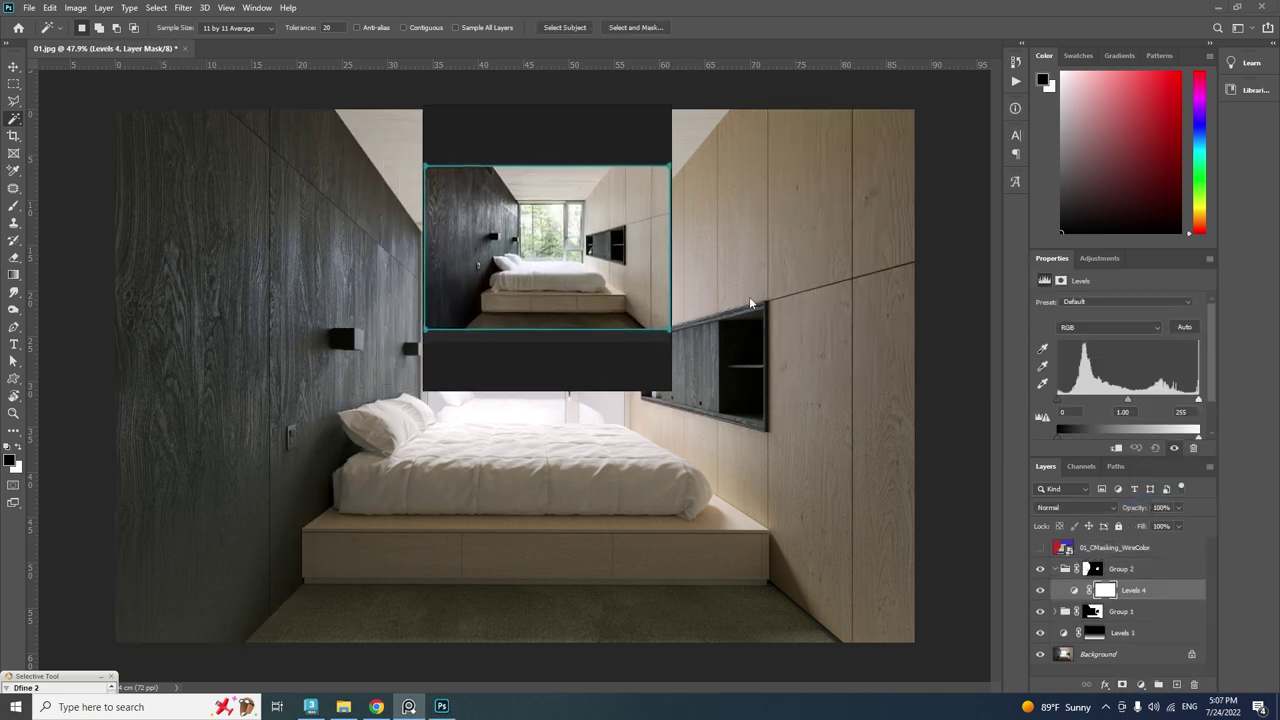
Darken the dark wood with Levels inputs 5, 0.76 and 218, moving the reference photo around to compare the walls.
left_click_drag(1127, 403, 1134, 405)
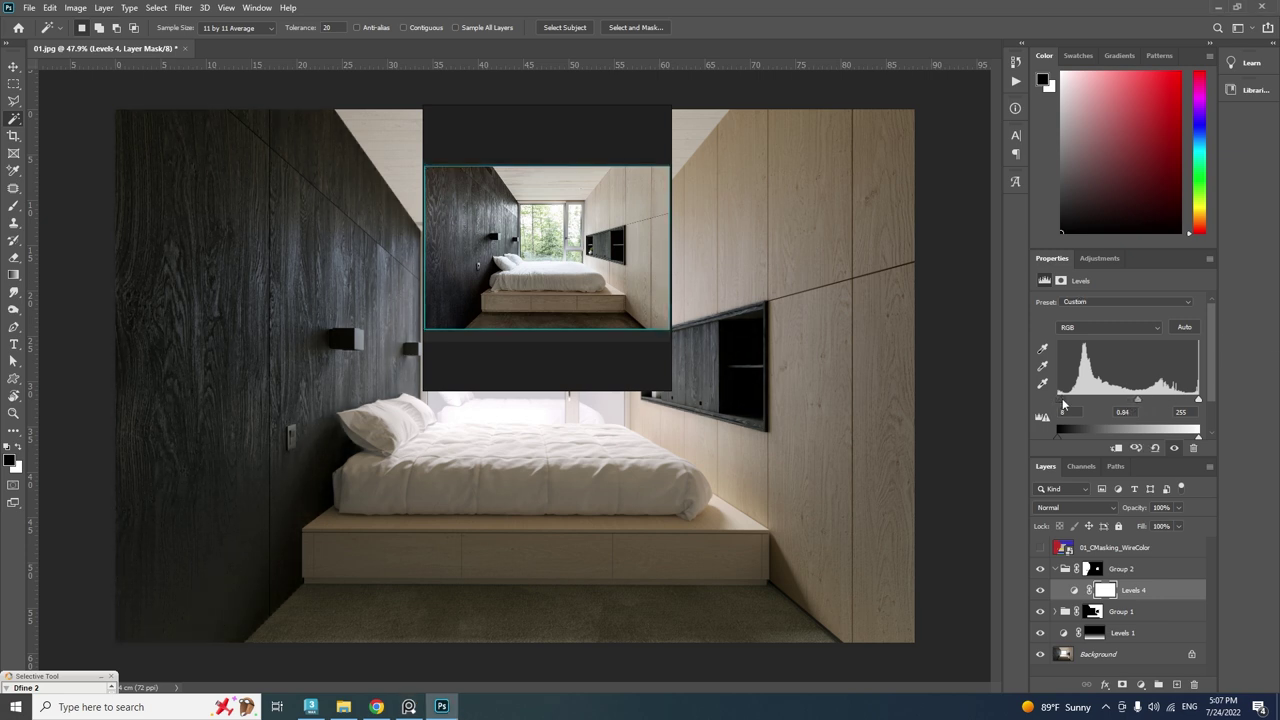
left_click_drag(1201, 402, 1181, 403)
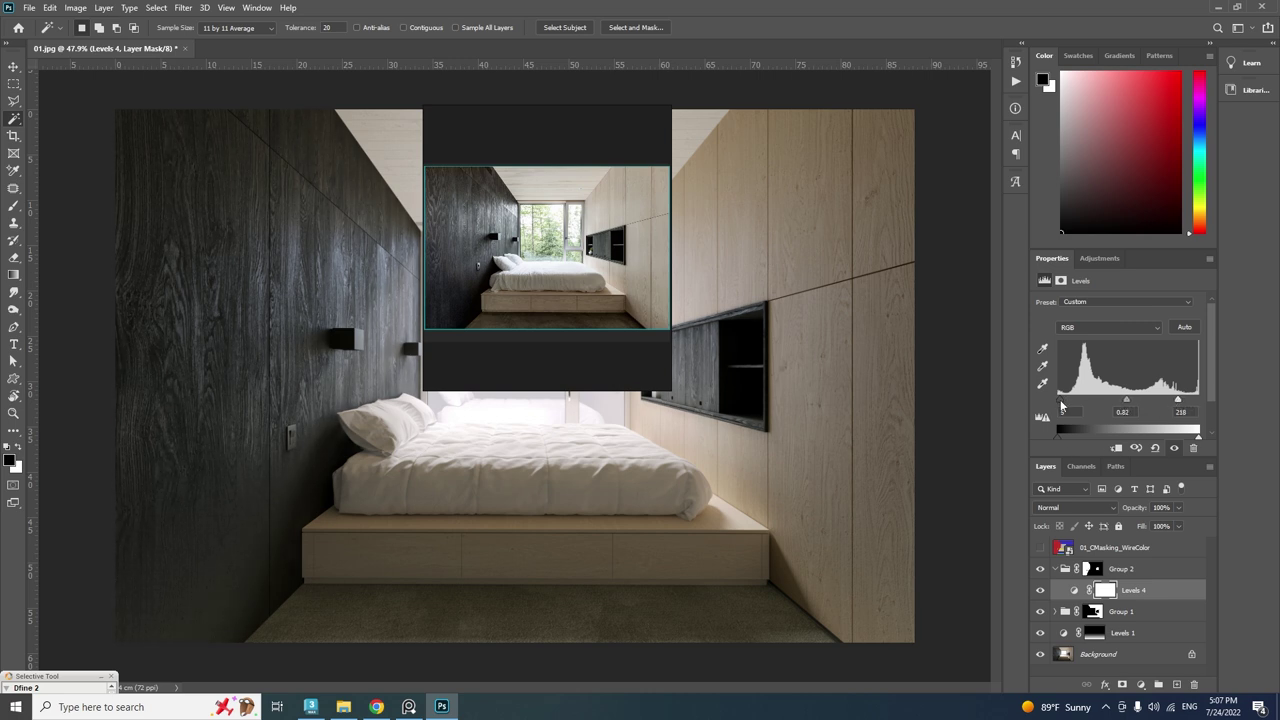
left_click_drag(1125, 400, 1130, 402)
left_click_drag(573, 284, 927, 288)
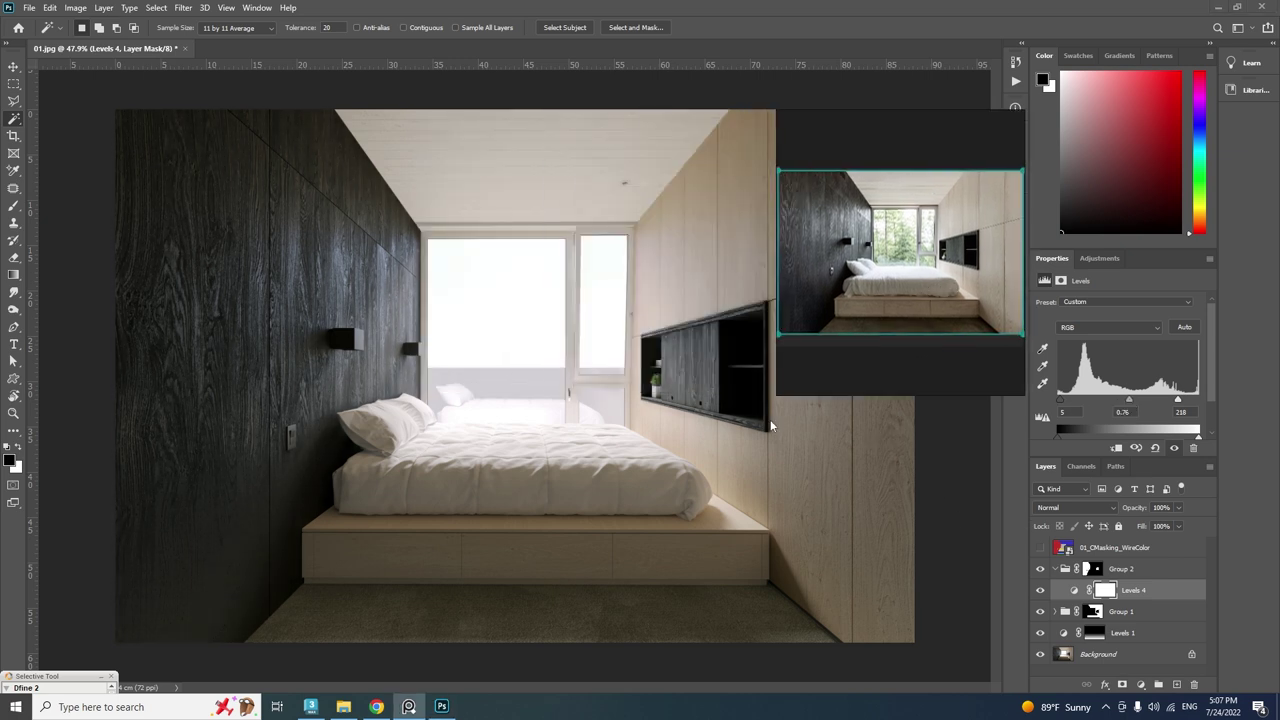
left_click_drag(853, 347, 577, 458)
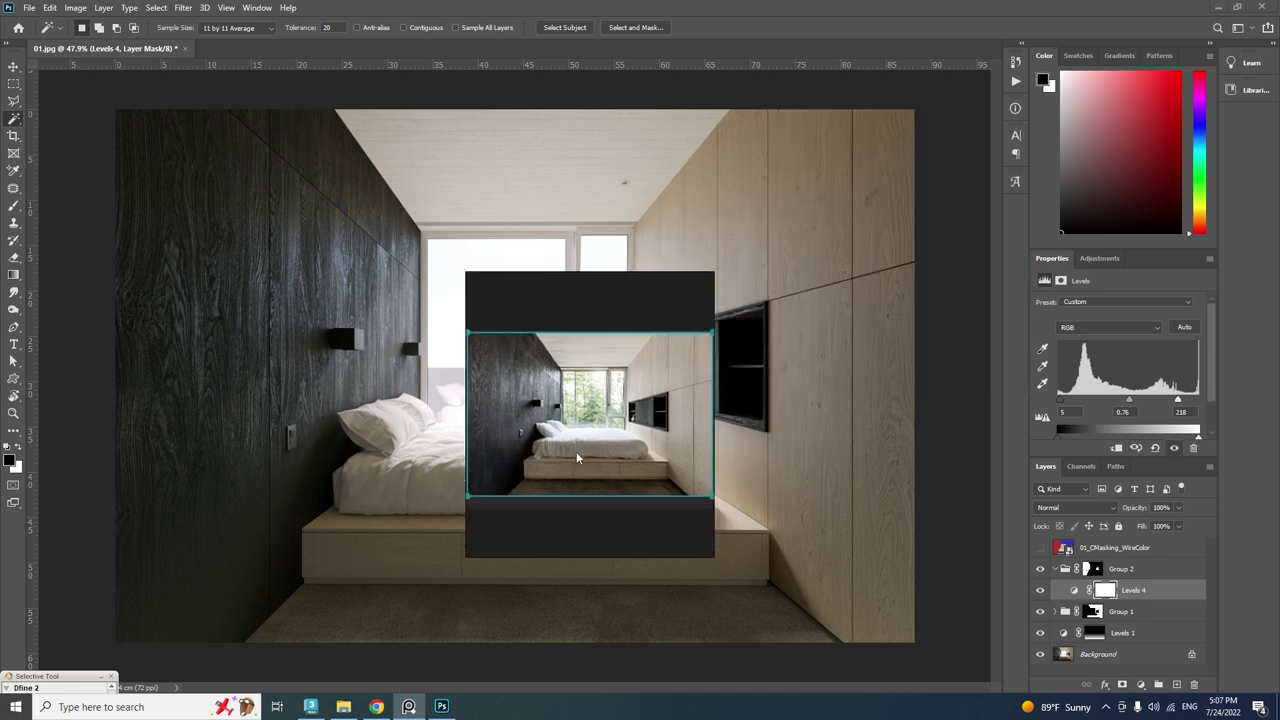
Collapse Group 2, show the 01_CMasking_WireColor layer and select its green floor area with the Magic Wand.
left_click(1053, 568)
left_click(1113, 547)
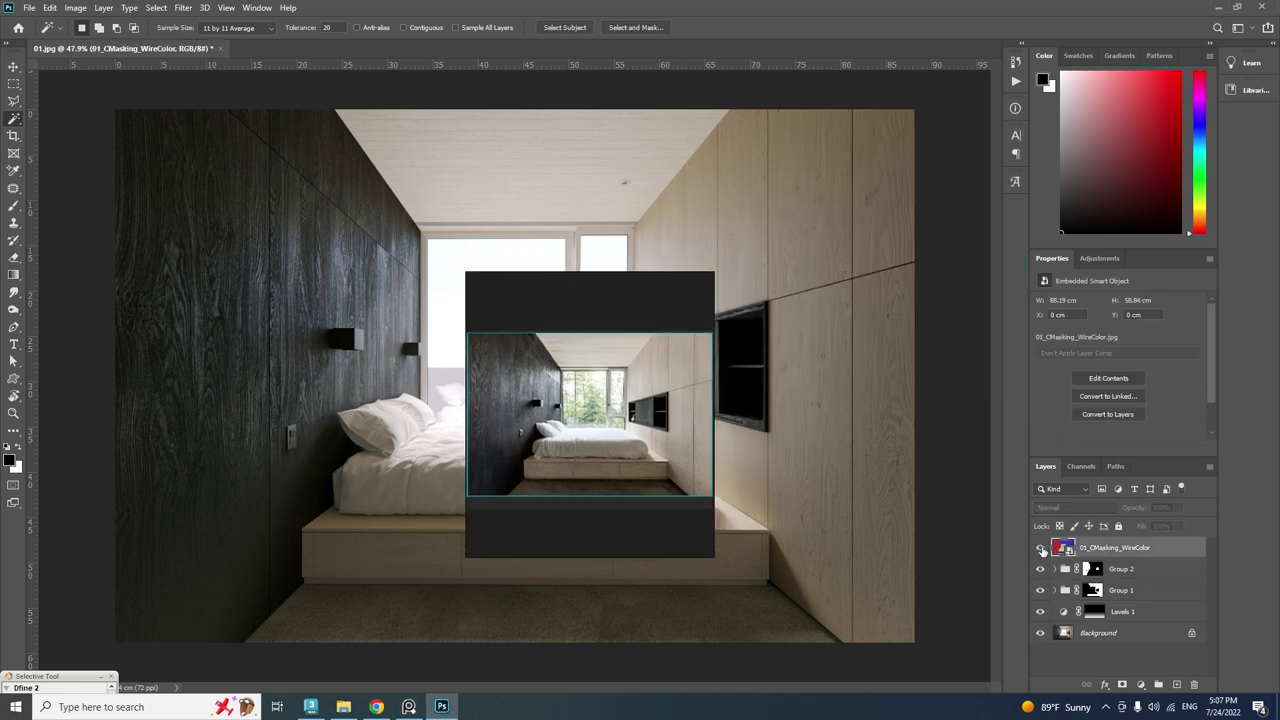
left_click(1040, 547)
left_click(634, 617)
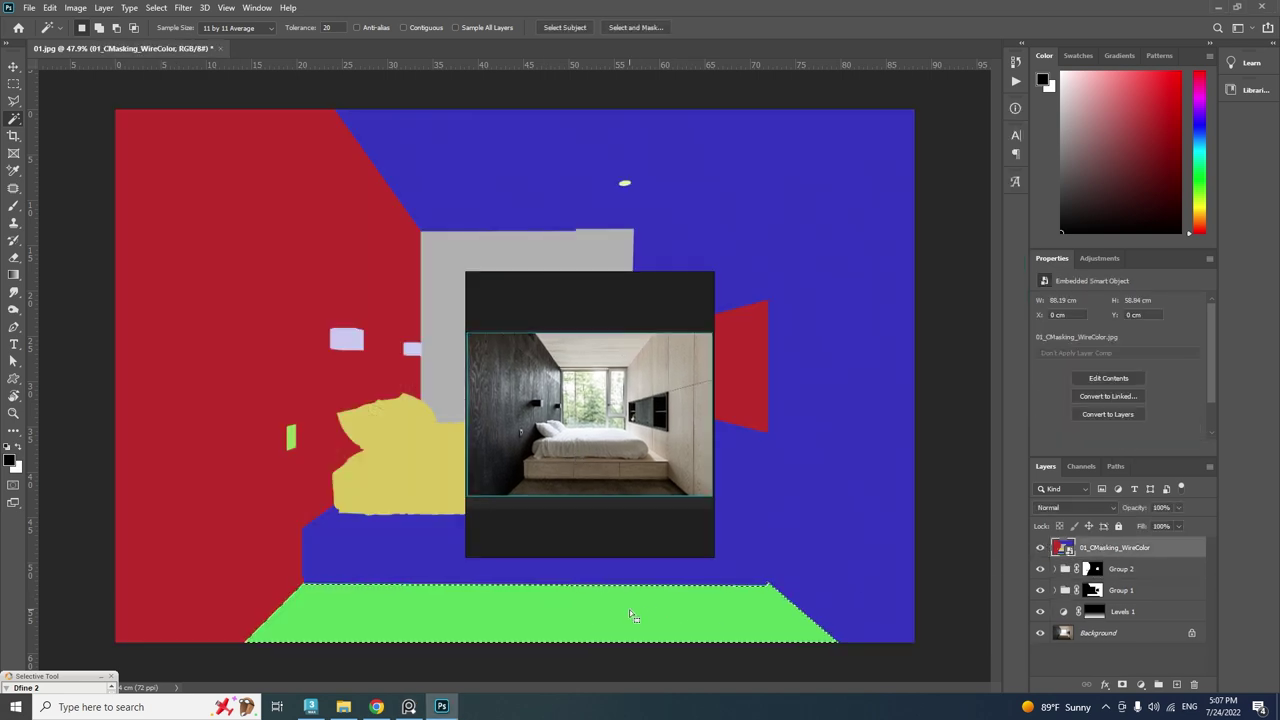
Hide the 01_CMasking_WireColor layer and create a new group above Group 2, masked with the floor selection.
left_click(1040, 547)
left_click(1156, 569)
left_click(1158, 684)
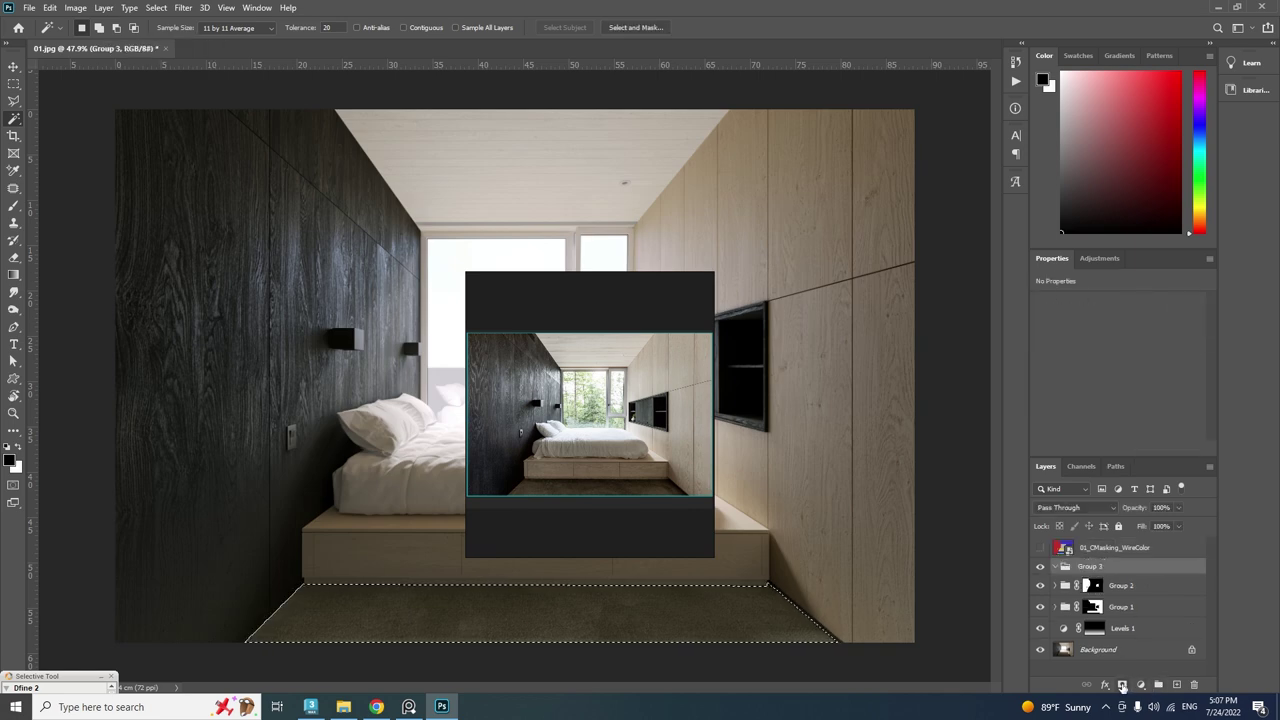
left_click(1122, 684)
Add a Levels adjustment inside the floor group, darken its midtones and collapse the group.
left_click(1140, 684)
left_click(1160, 506)
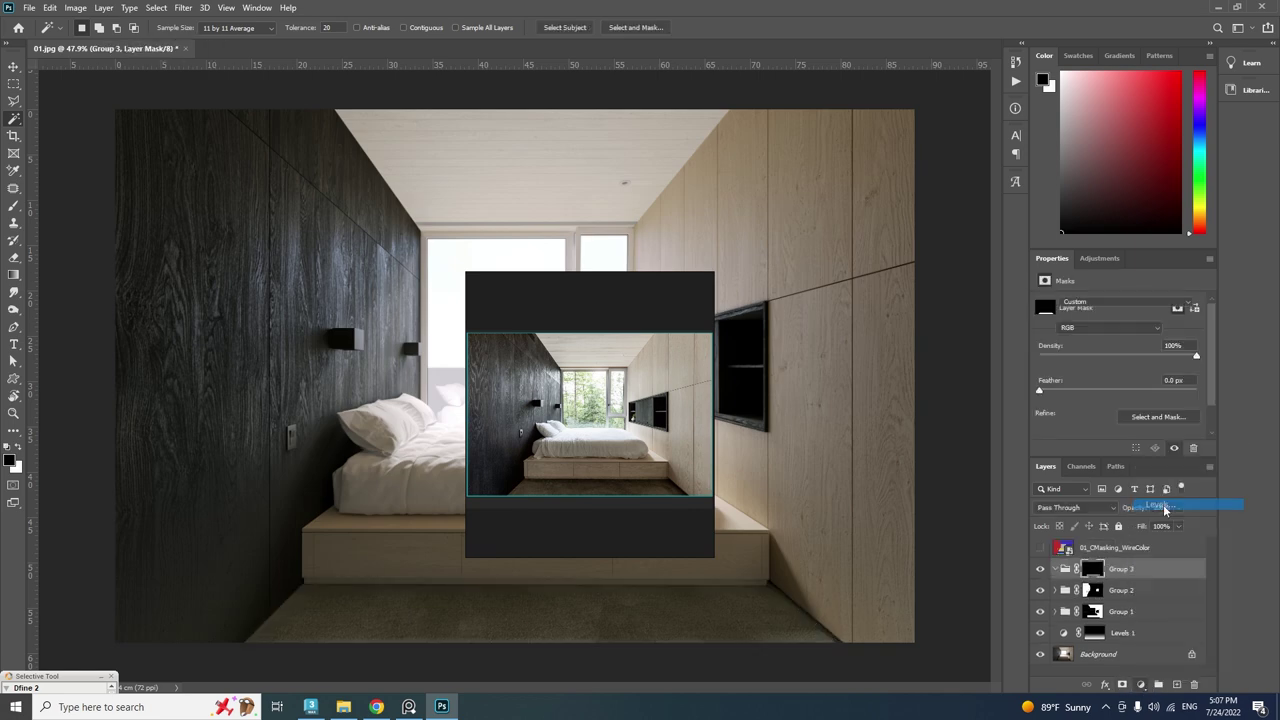
left_click_drag(1129, 403, 1138, 402)
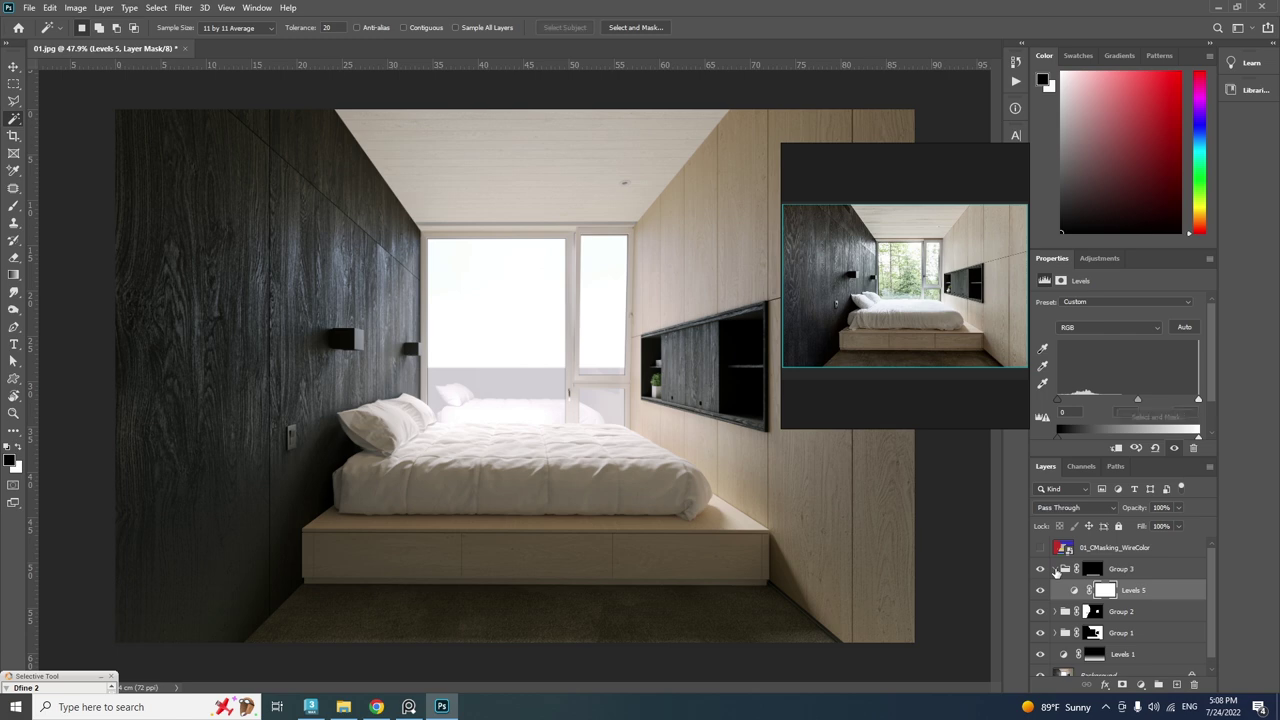
left_click(1053, 569)
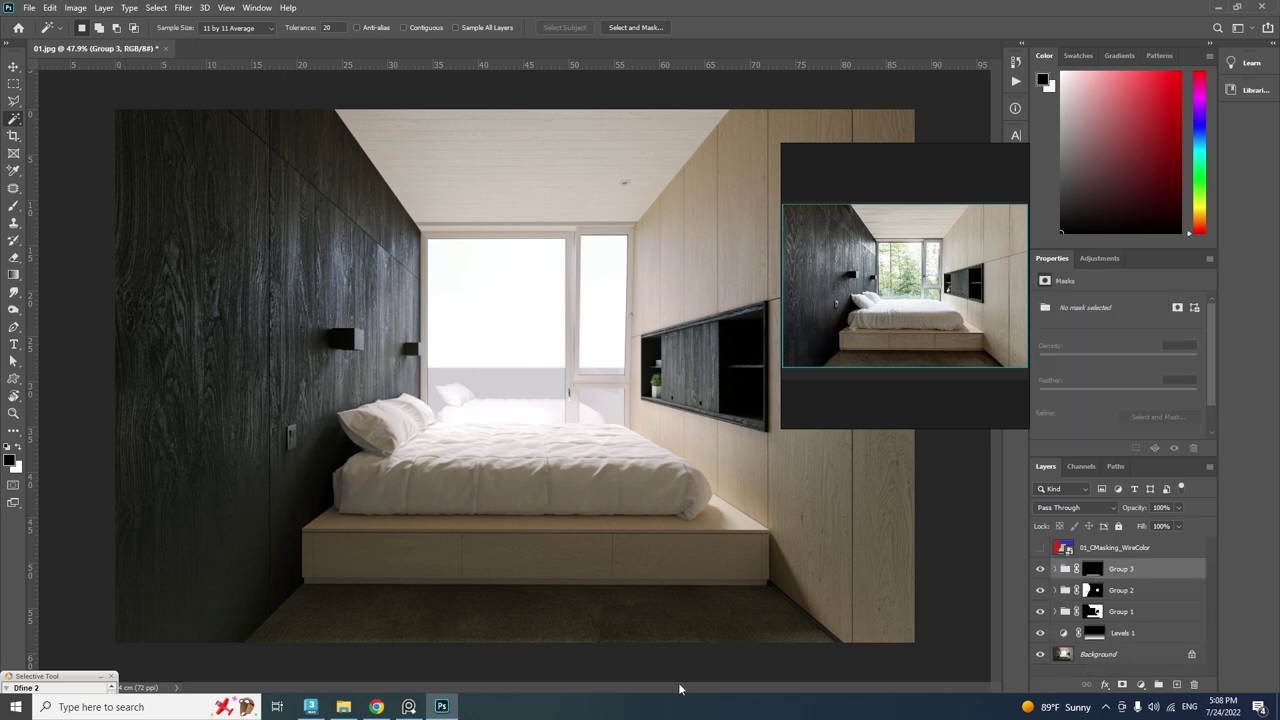
Switch to the Corona frame buffer, display the Alpha pass and copy it to the clipboard.
left_click(343, 707)
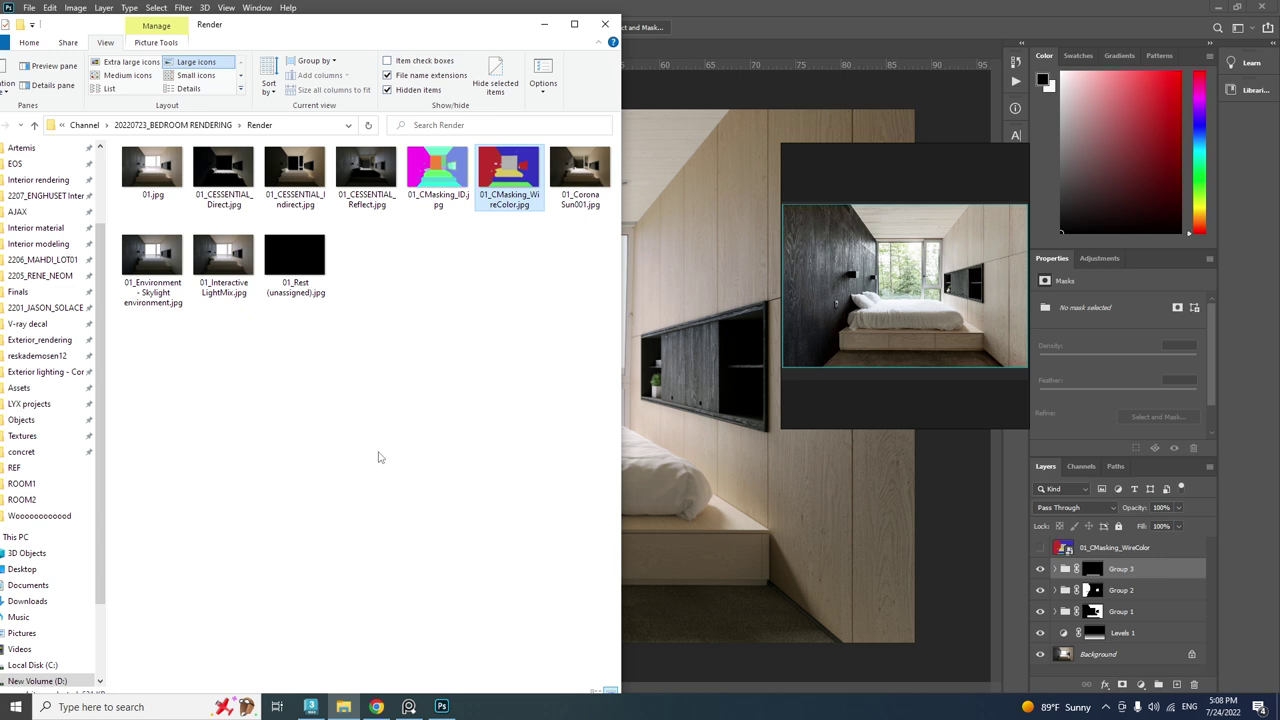
left_click(310, 707)
left_click(429, 26)
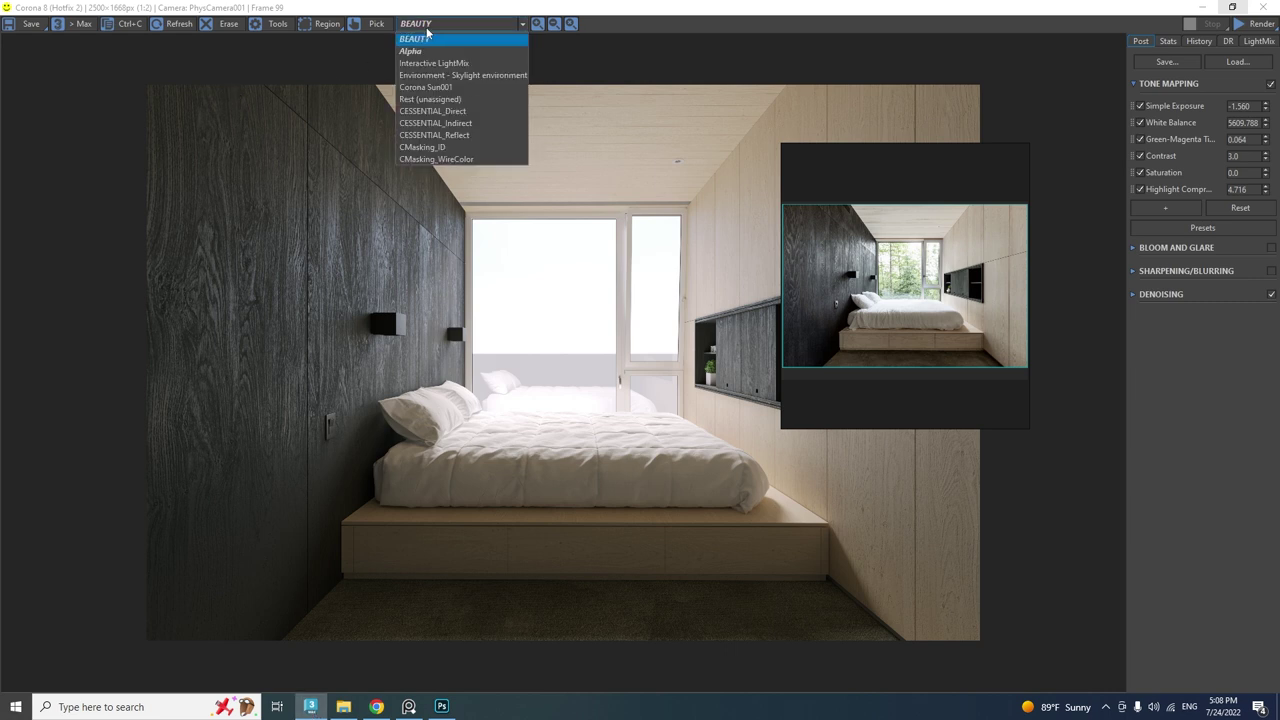
left_click(417, 53)
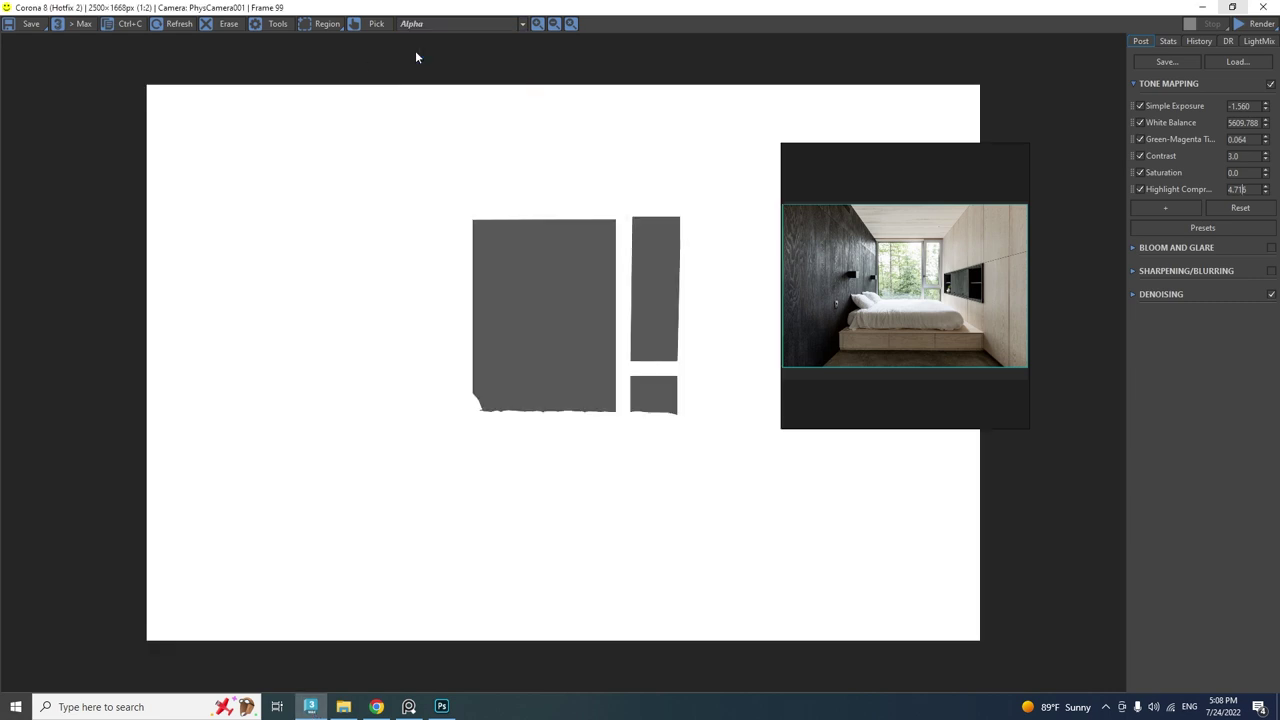
left_click(128, 24)
Return to Photoshop, create a 2500 × 1668 pixel document from the Clipboard preset and paste the alpha image.
left_click(343, 706)
left_click(441, 706)
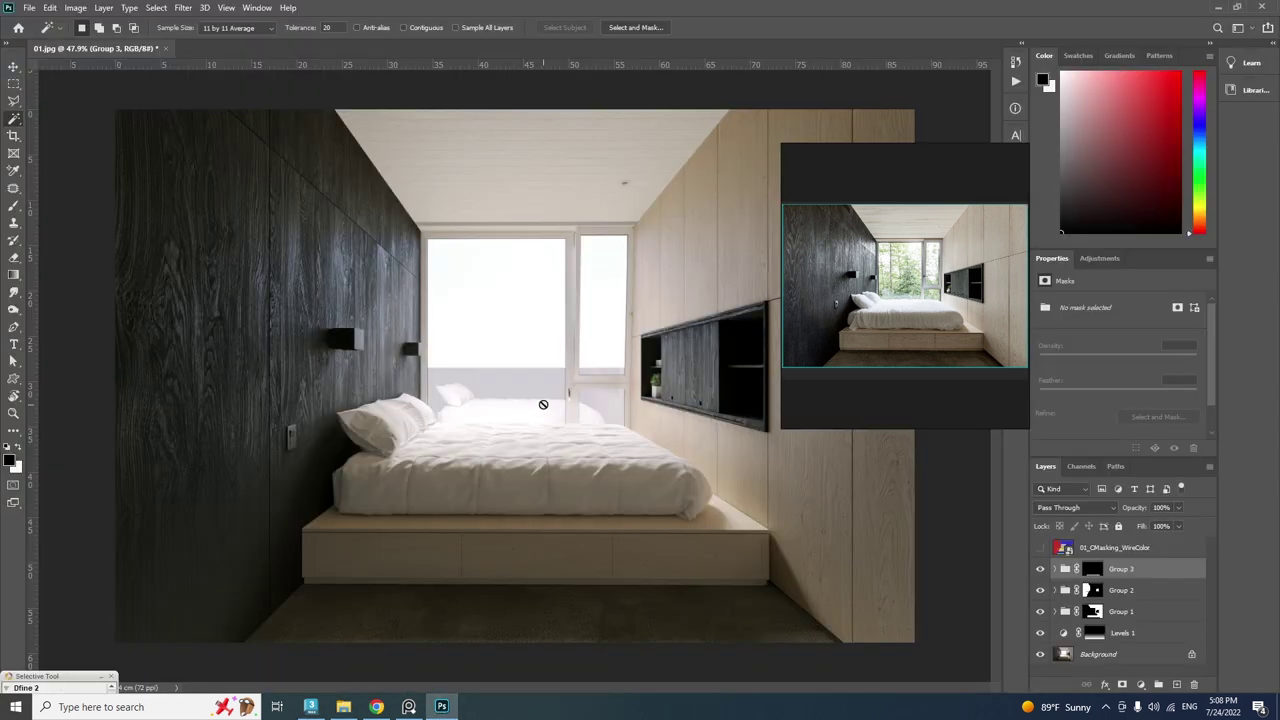
left_click(29, 7)
left_click(50, 20)
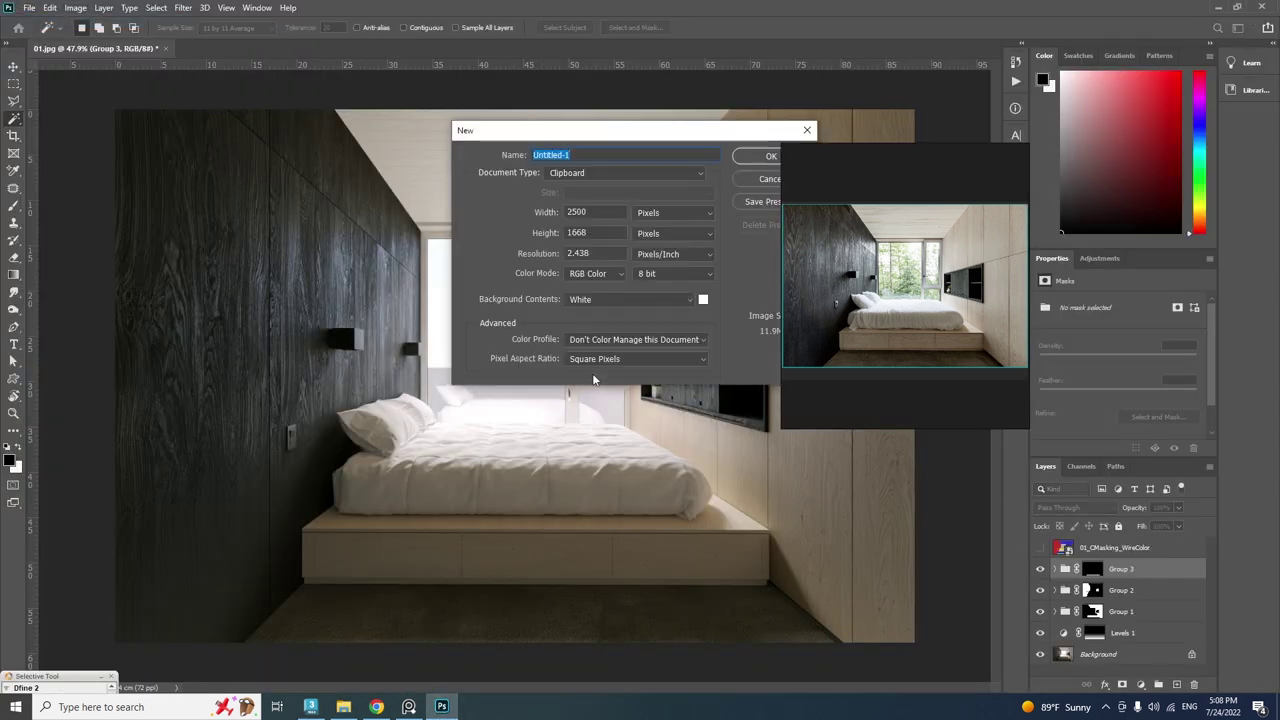
left_click(760, 161)
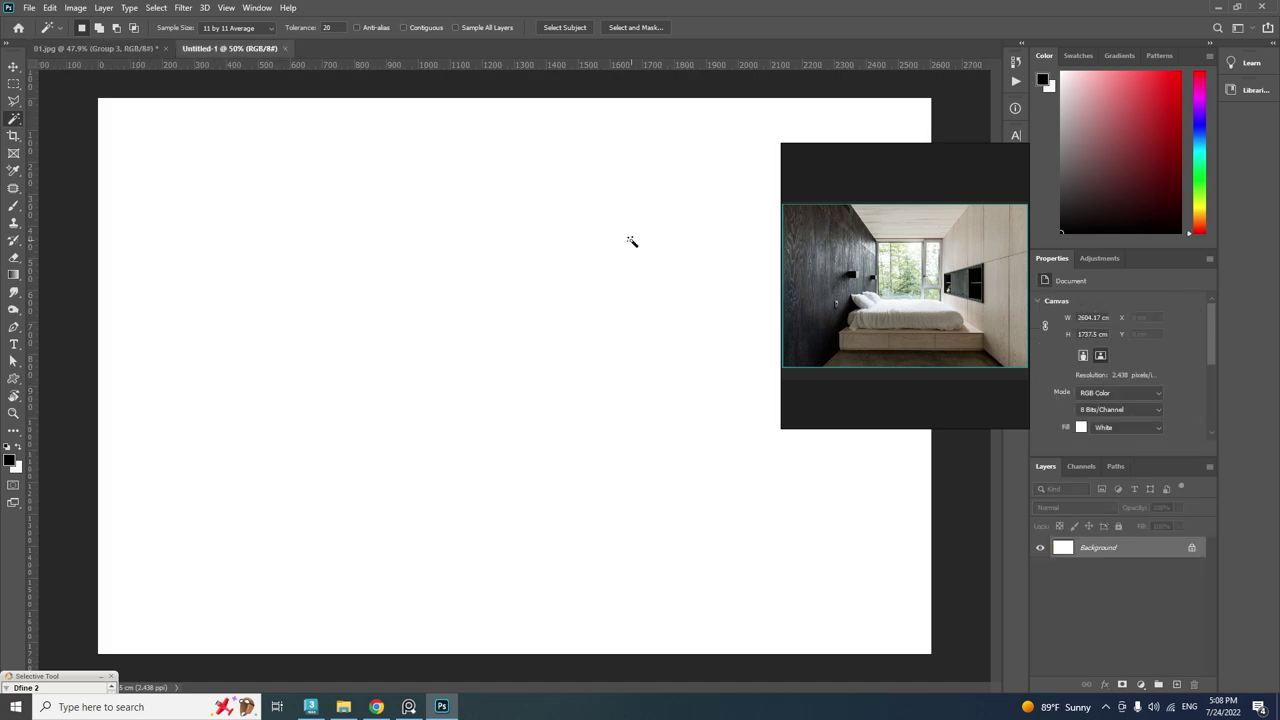
key("ctrl+v")
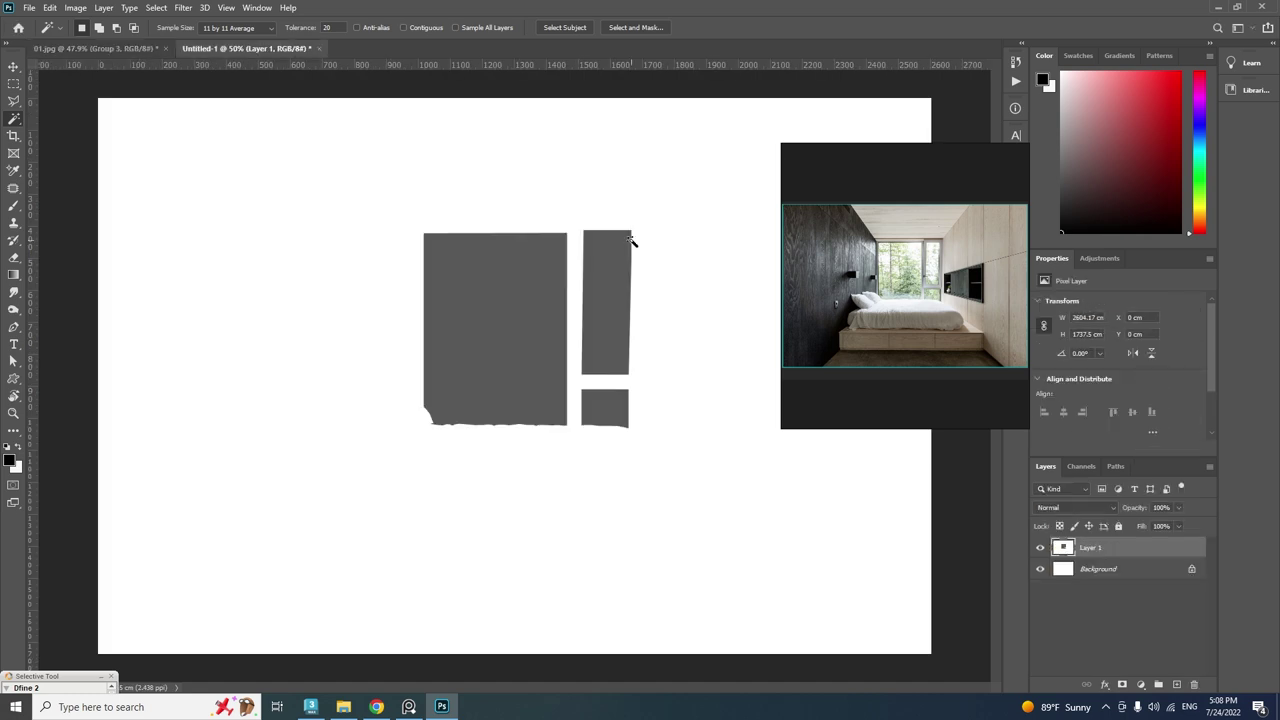
Add a Levels adjustment above the pasted alpha and set its black input to 87 to make the window panes black.
left_click(1140, 684)
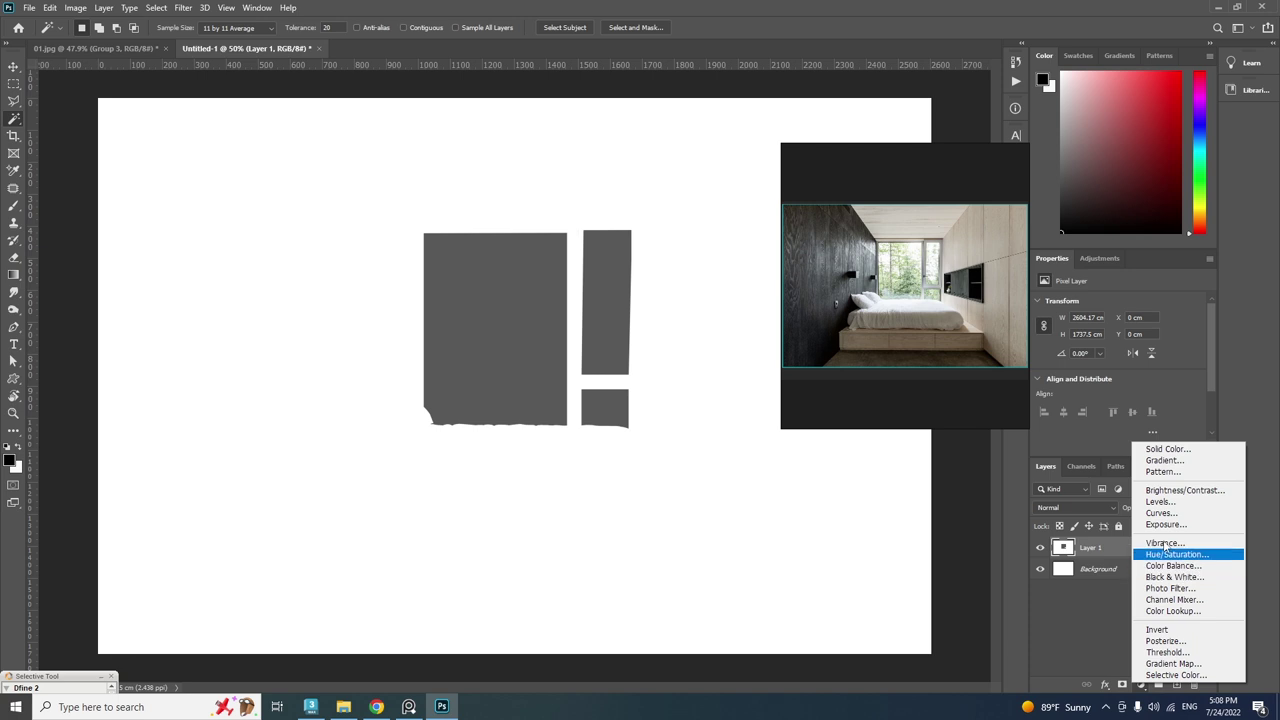
left_click(1158, 502)
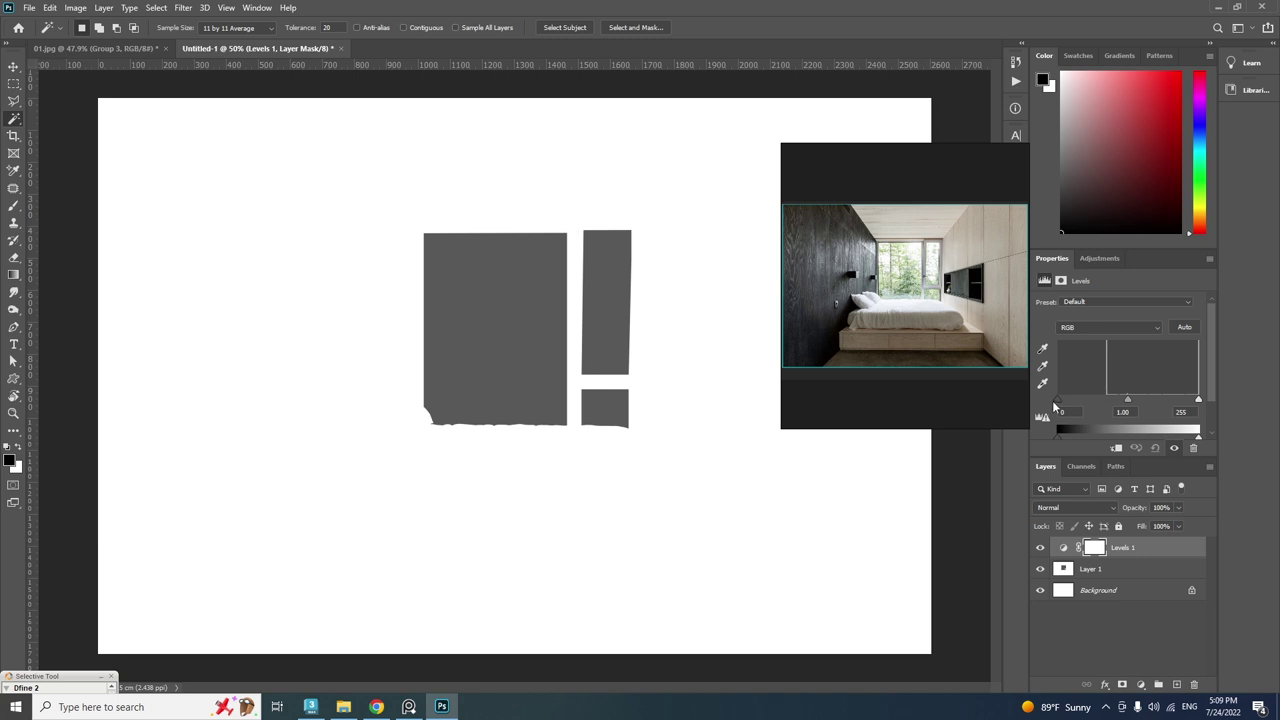
left_click_drag(1056, 404, 1107, 402)
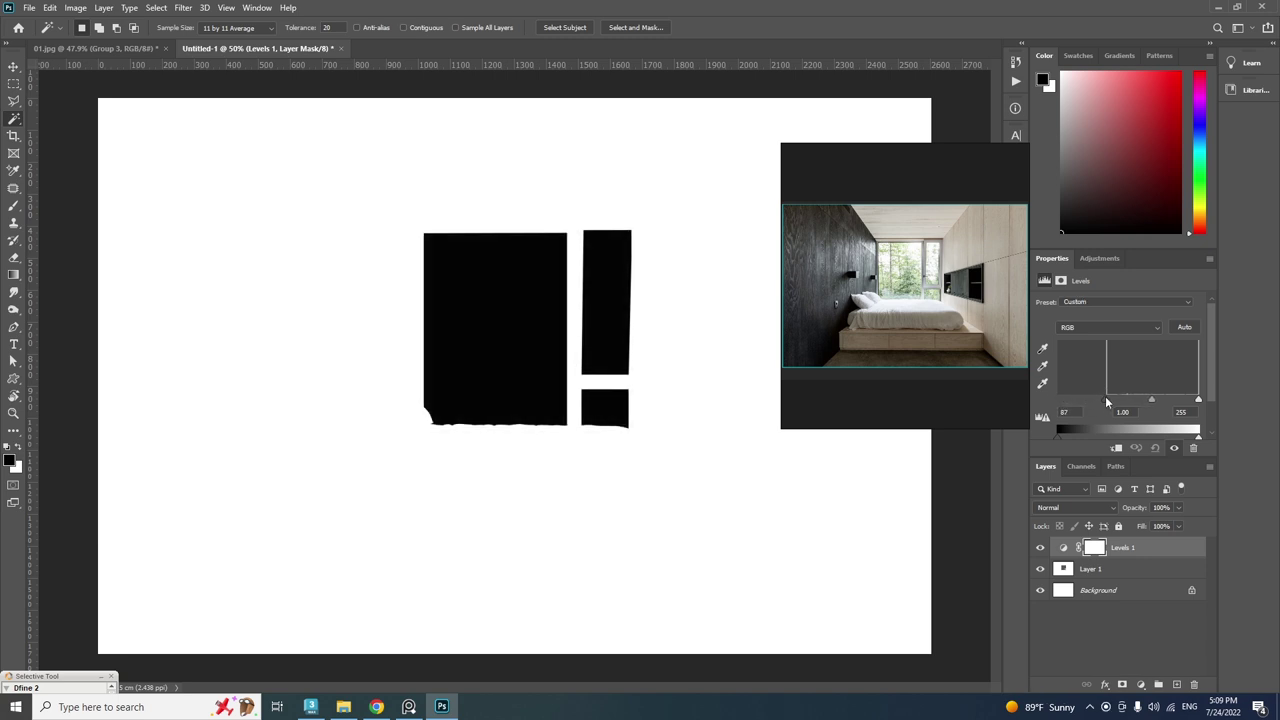
Merge the visible layers of the alpha document into one, and select and copy the whole image.
left_click(1117, 569)
left_click(1209, 467)
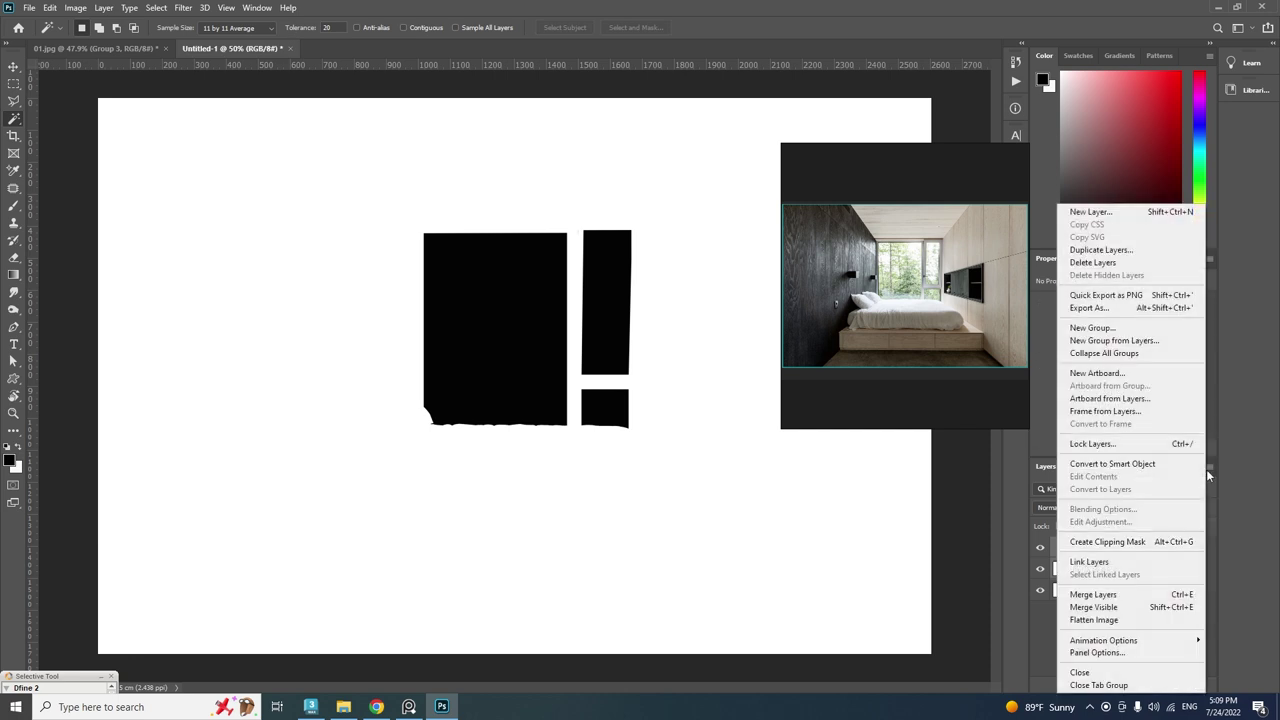
left_click(1100, 607)
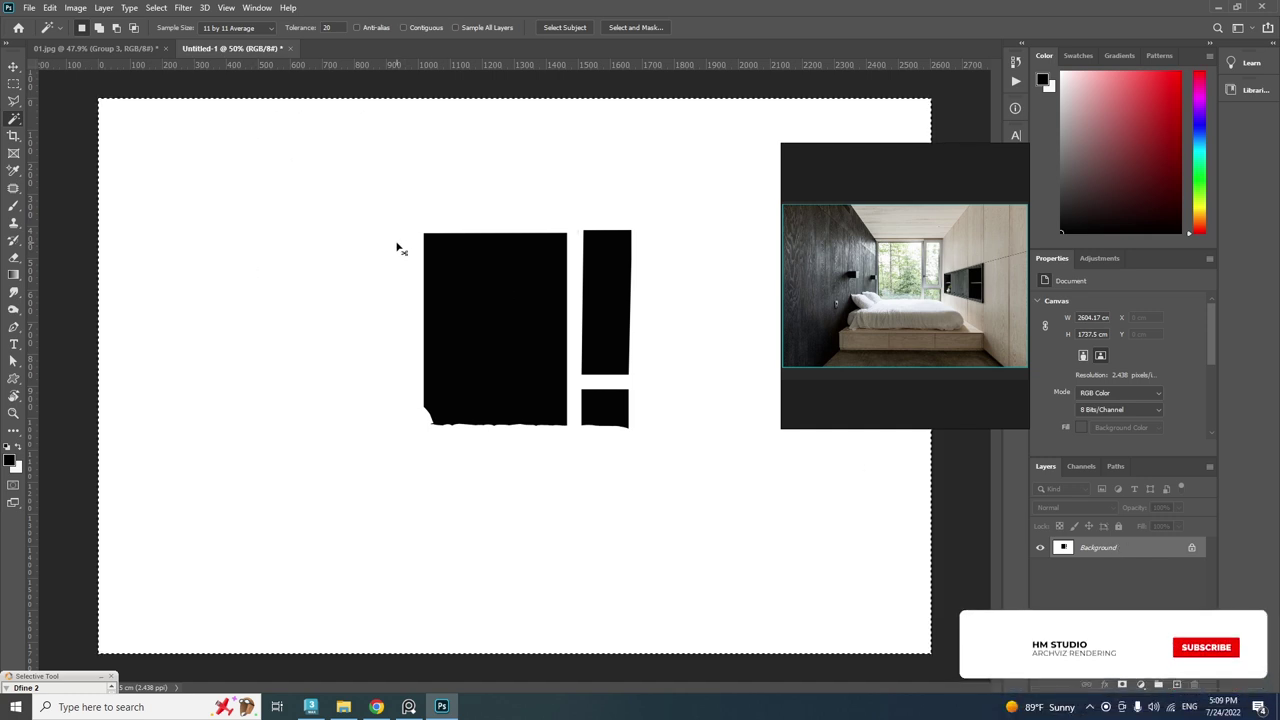
In the 01.jpg document, create a new alpha channel and paste the black-and-white window mask into it.
left_click(118, 48)
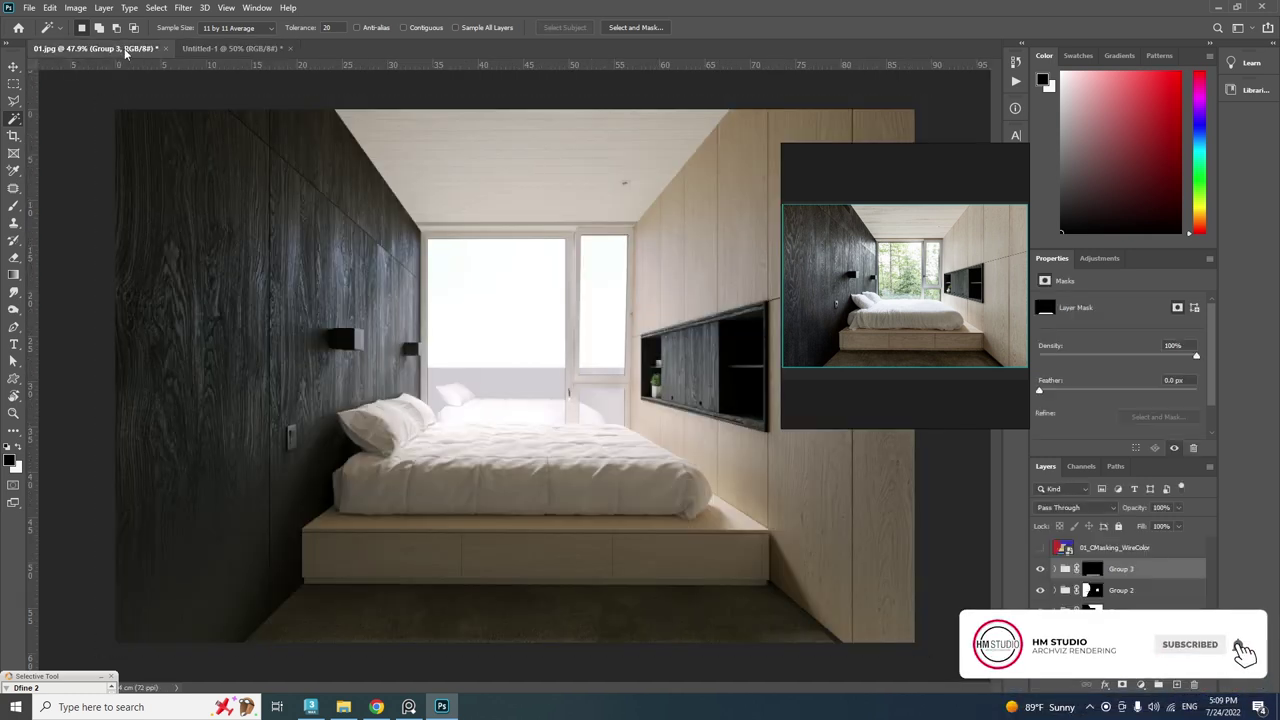
left_click(1085, 467)
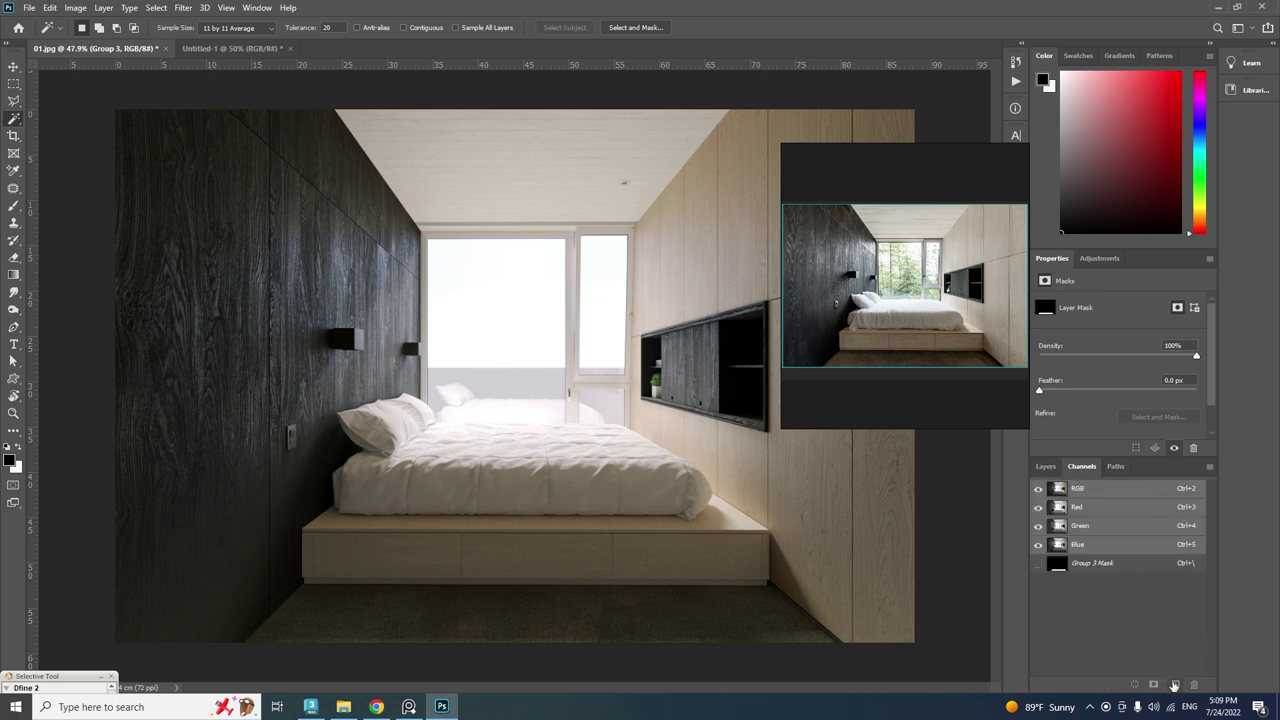
left_click(1174, 685)
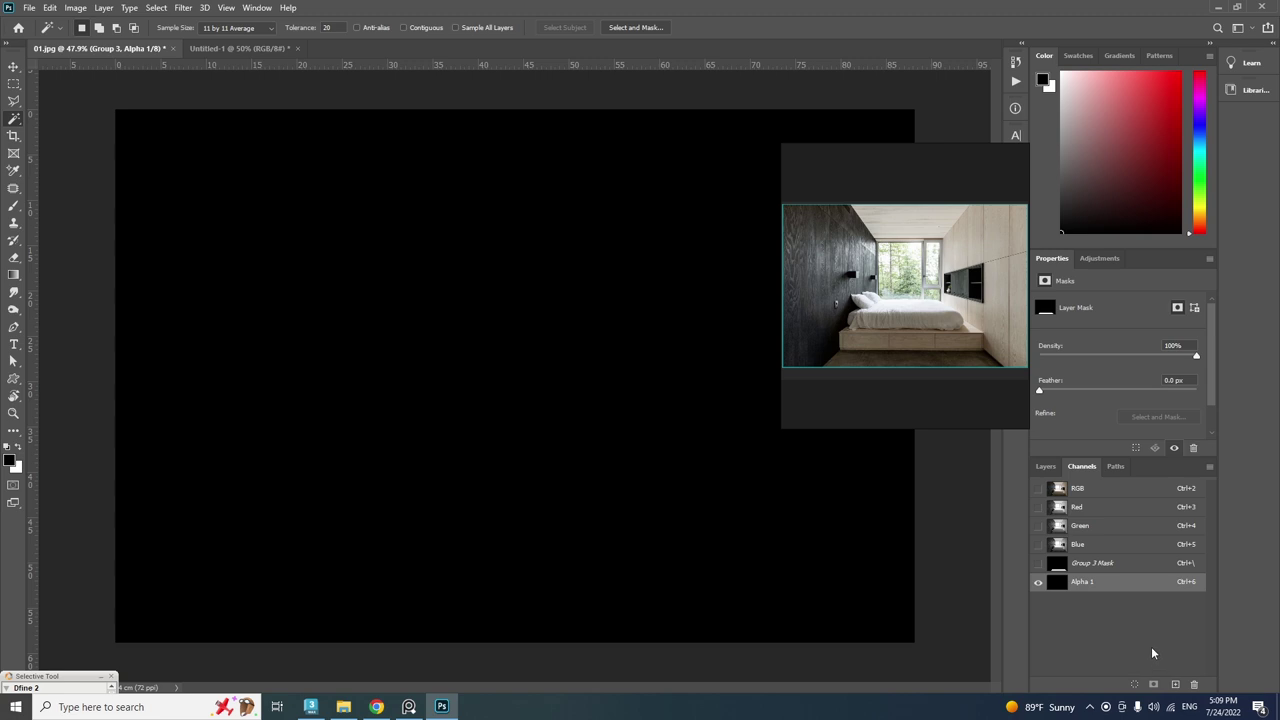
key("ctrl+v")
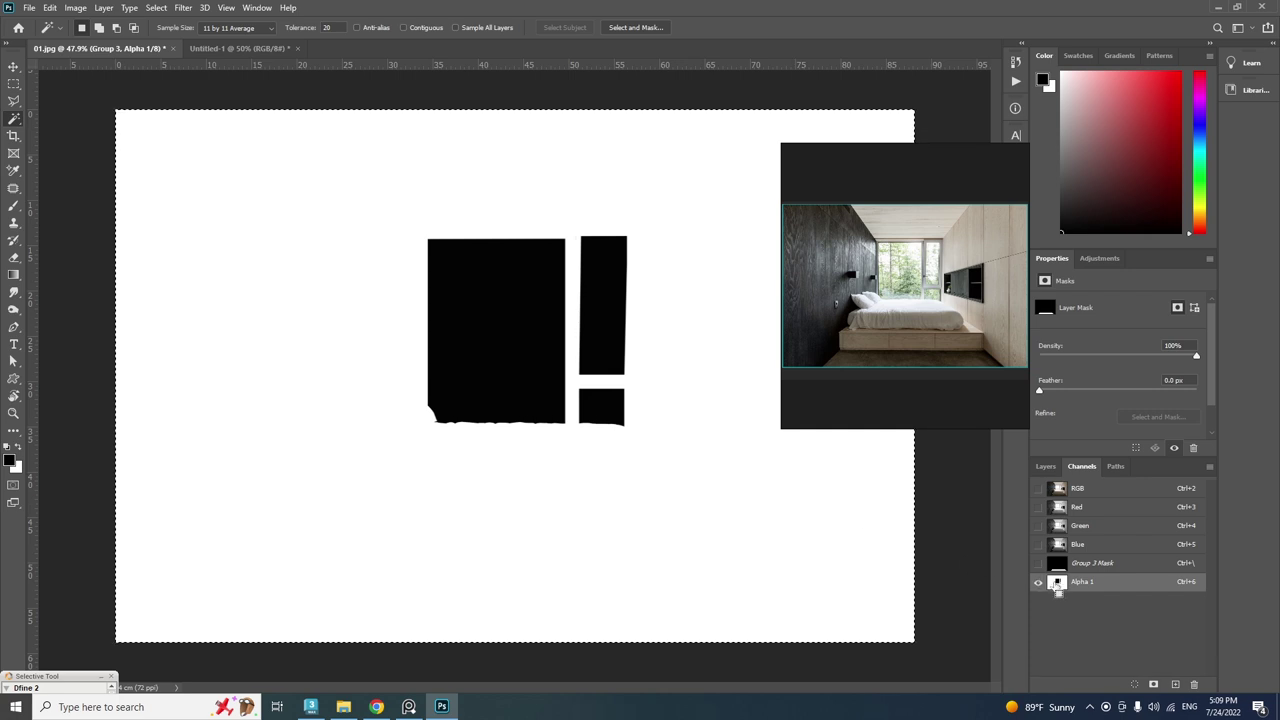
Load the Alpha 1 channel as a selection, restore the RGB view and mask the Background layer to cut out the window panes.
left_click(1057, 585, "ctrl")
left_click(1093, 489)
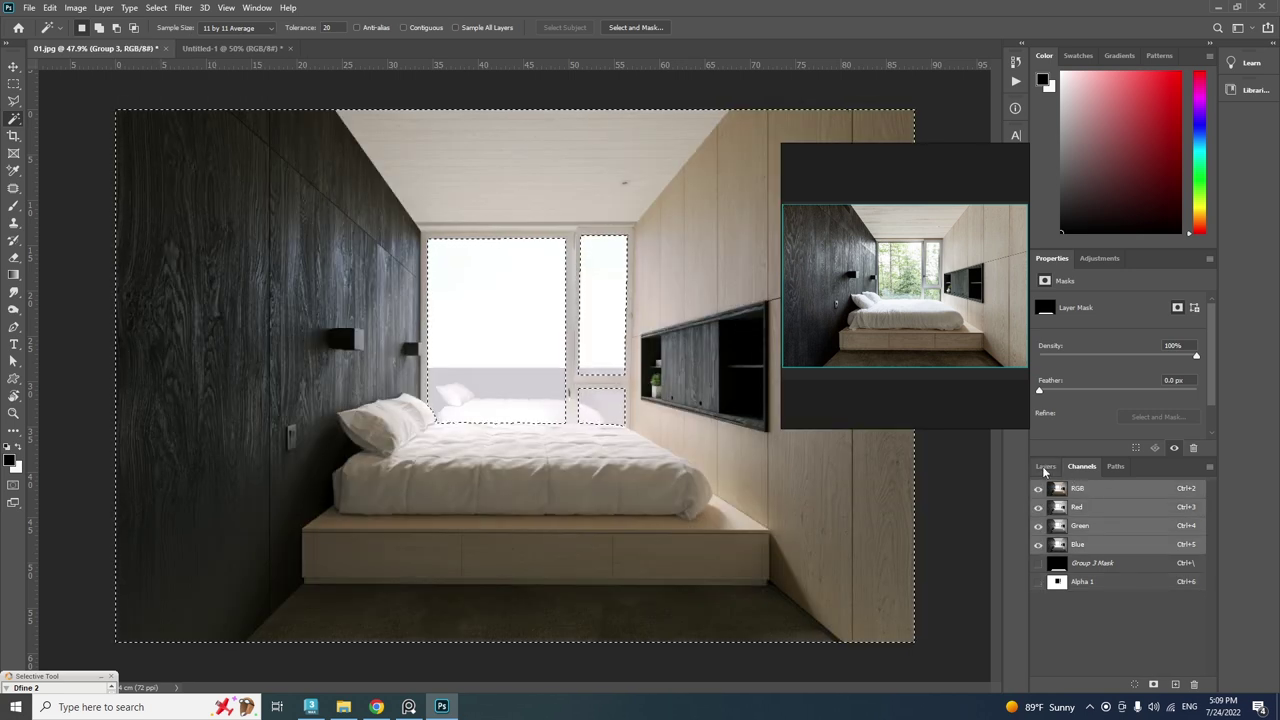
left_click(1047, 468)
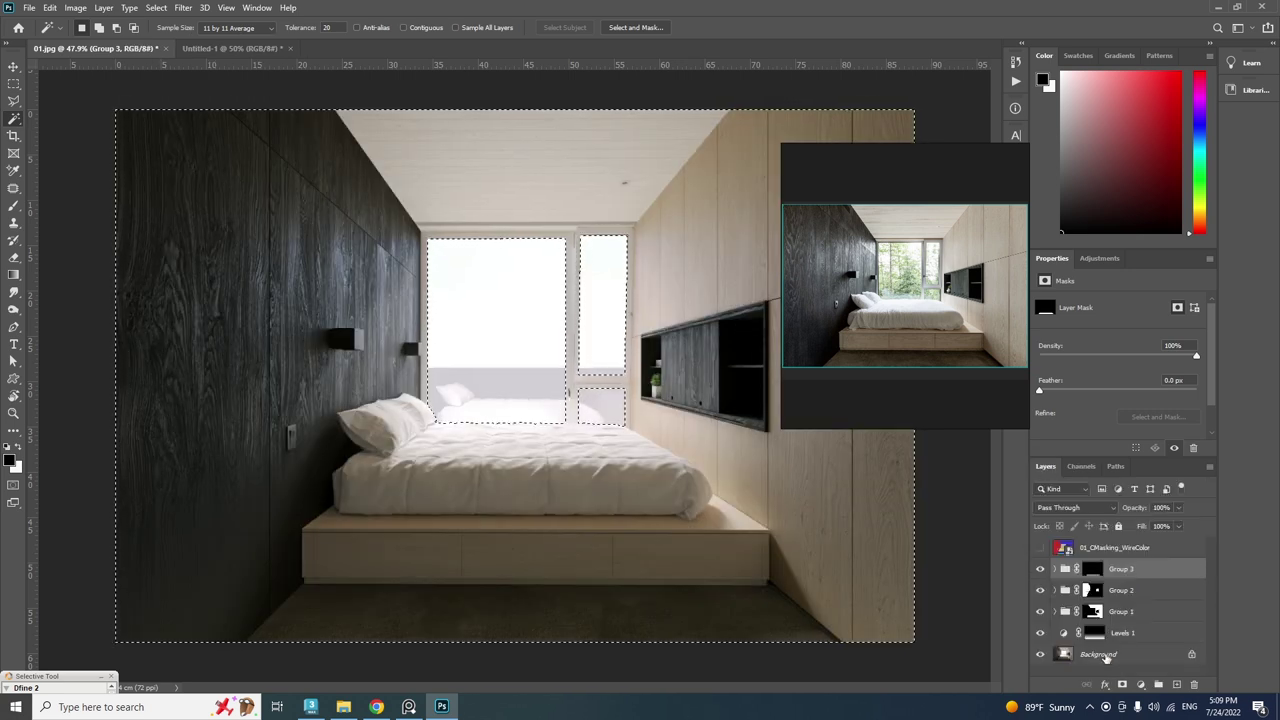
left_click(1100, 654)
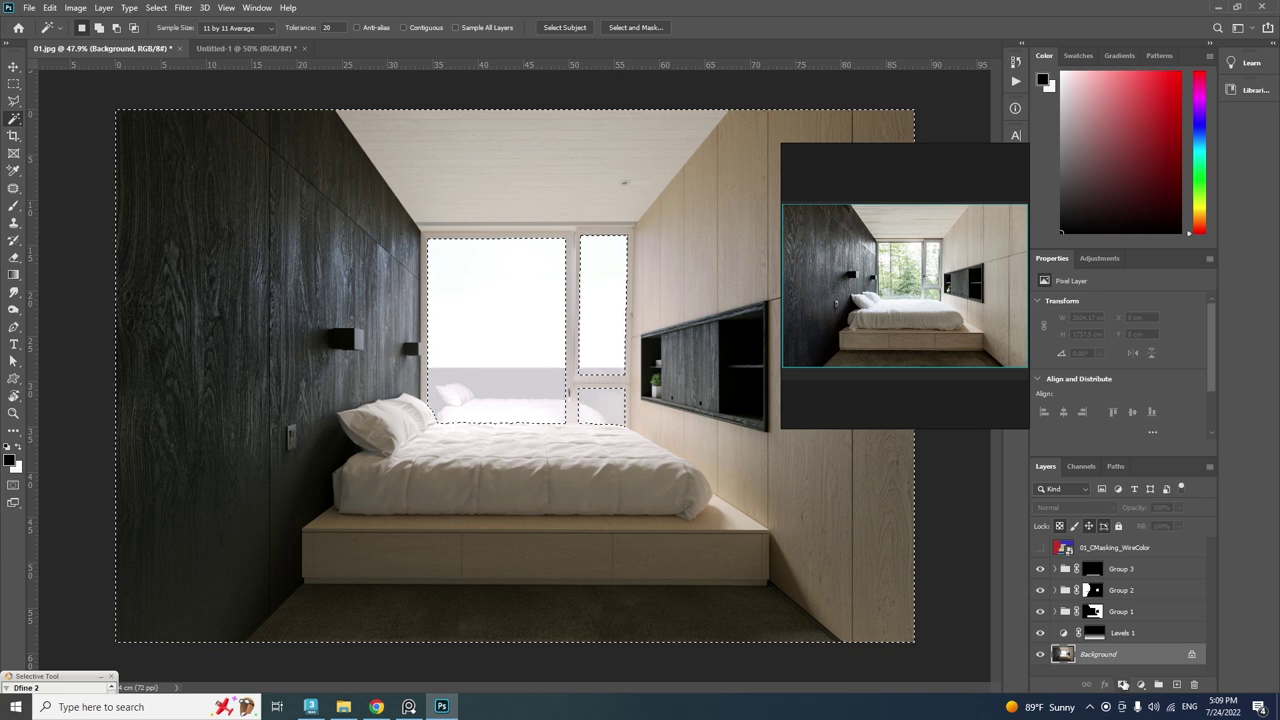
left_click(1123, 685)
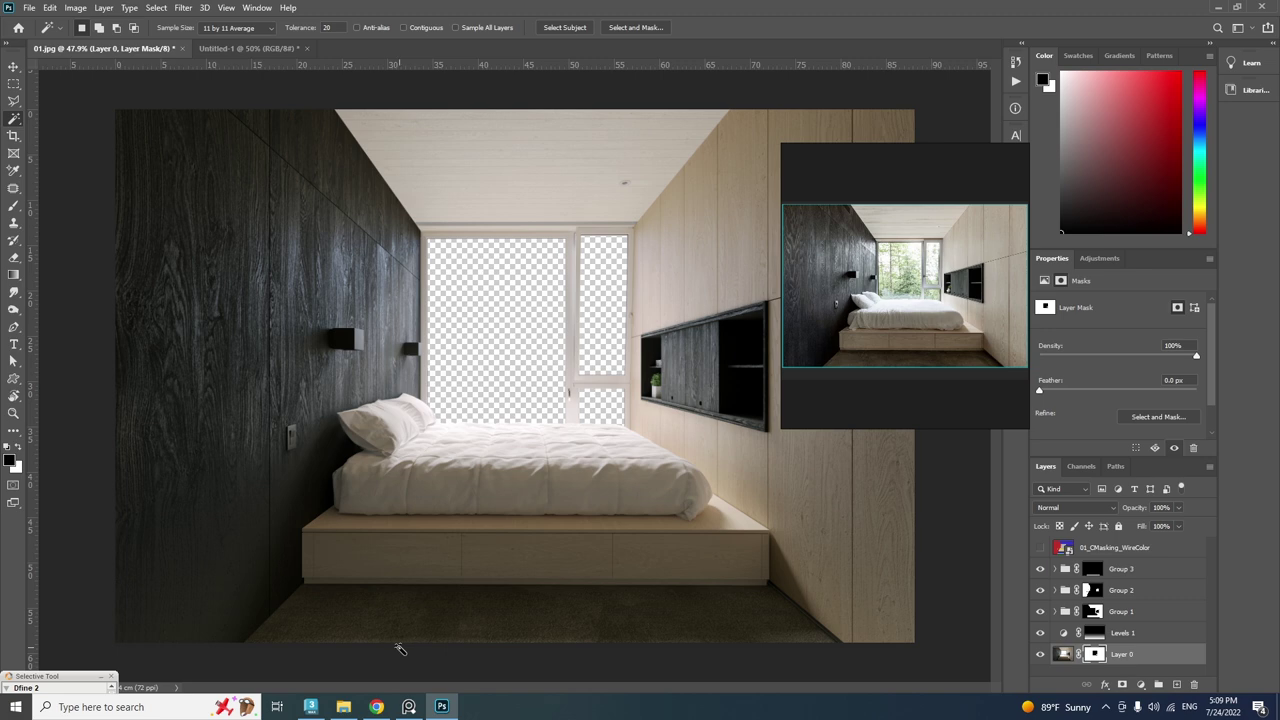
Switch to Chrome and look through the cut-out backgrounds on the VIShopper site for a tree backdrop.
left_click(375, 707)
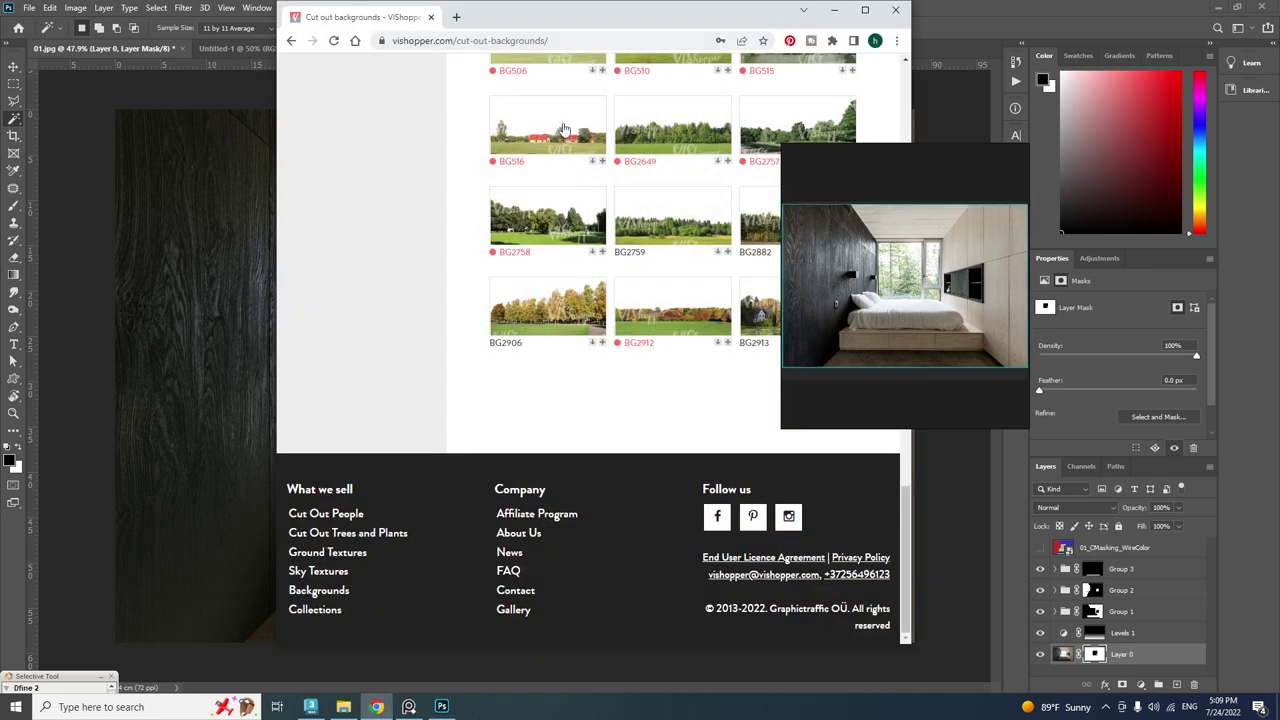
scroll(613, 403, "up", 3)
scroll(613, 403, "up", 1)
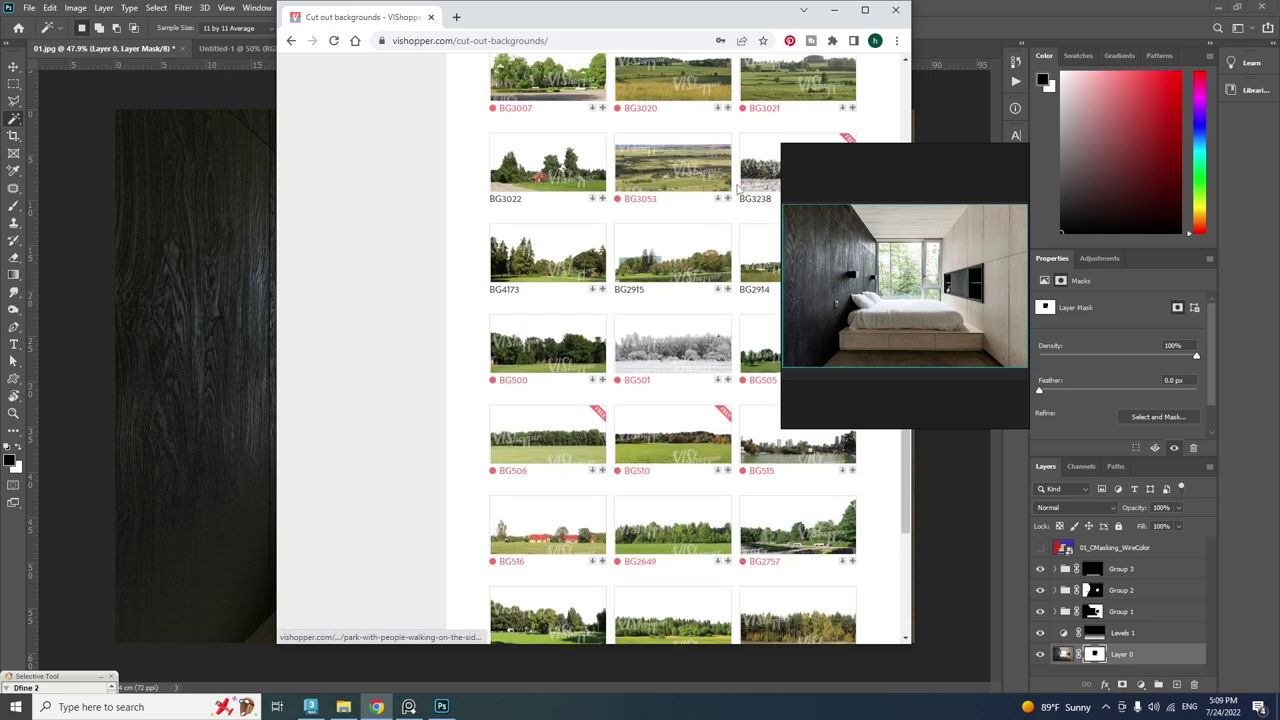
right_click_drag(861, 252, 1040, 294)
left_click_drag(905, 442, 897, 336)
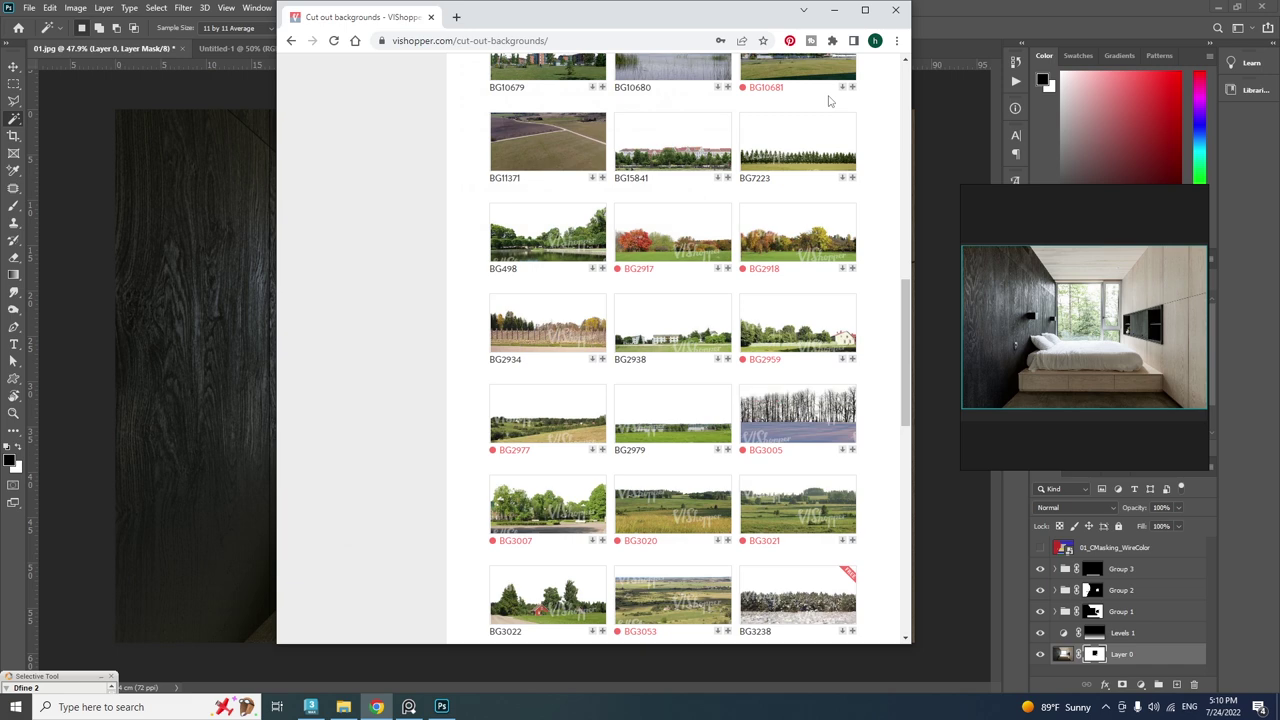
left_click(835, 9)
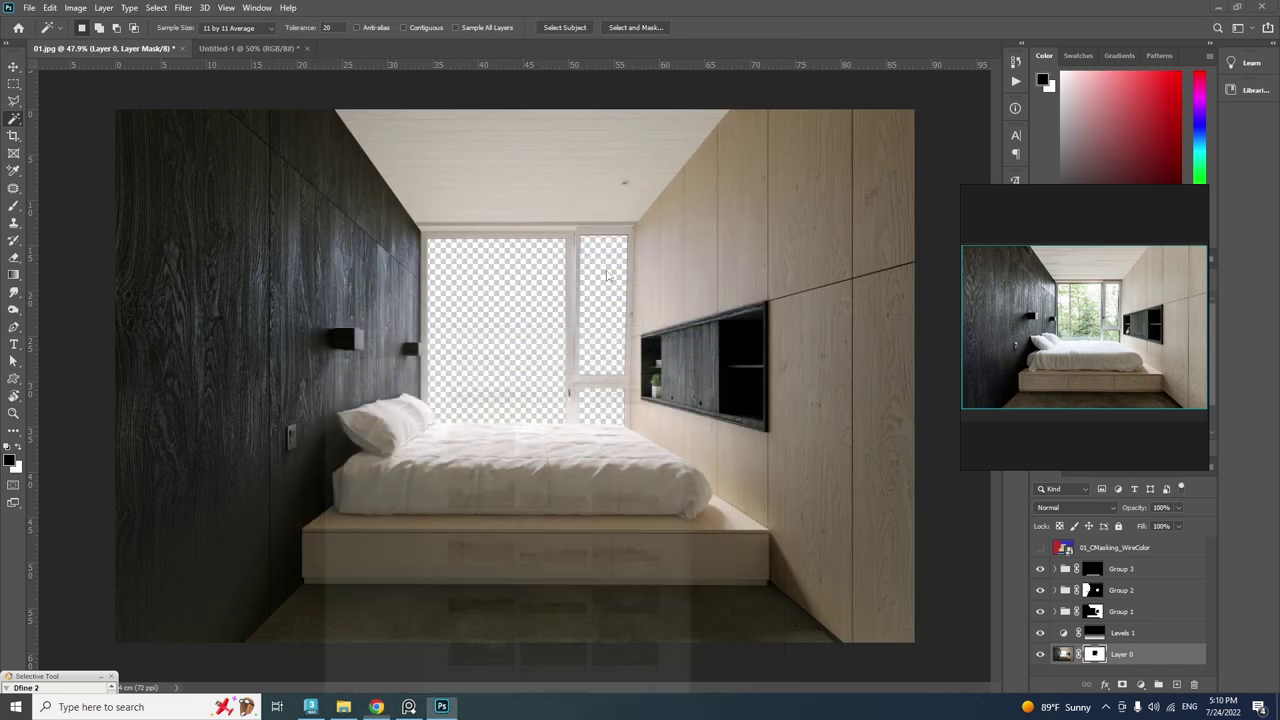
Open VSH_background78.psd from the ASSETS folder of the bedroom project in Photoshop.
left_click(343, 706)
left_click(172, 125)
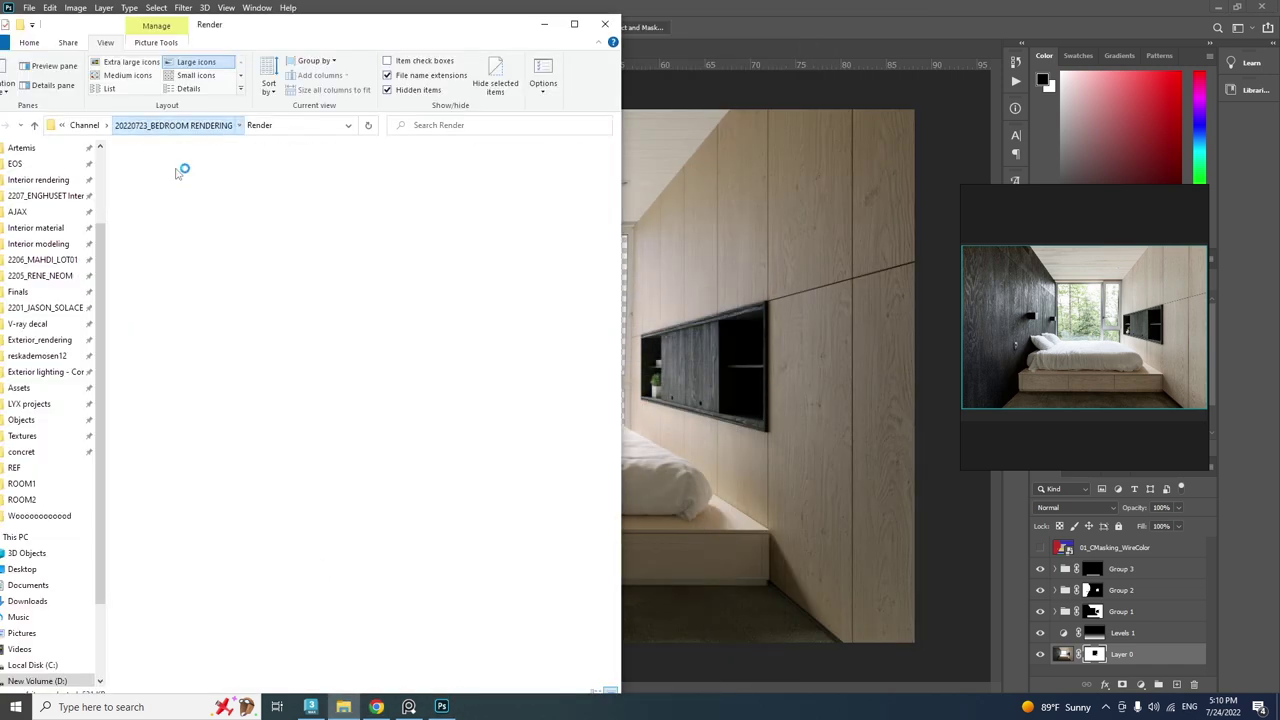
double_click(140, 170)
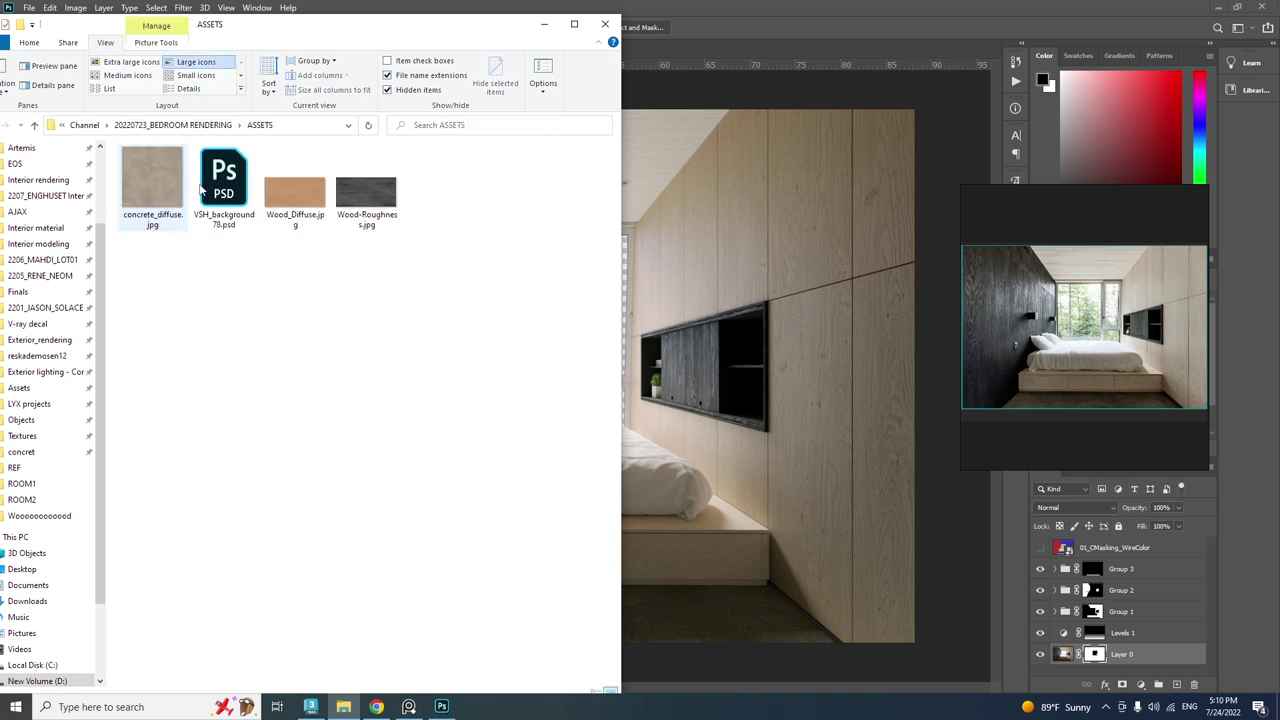
left_click(222, 185)
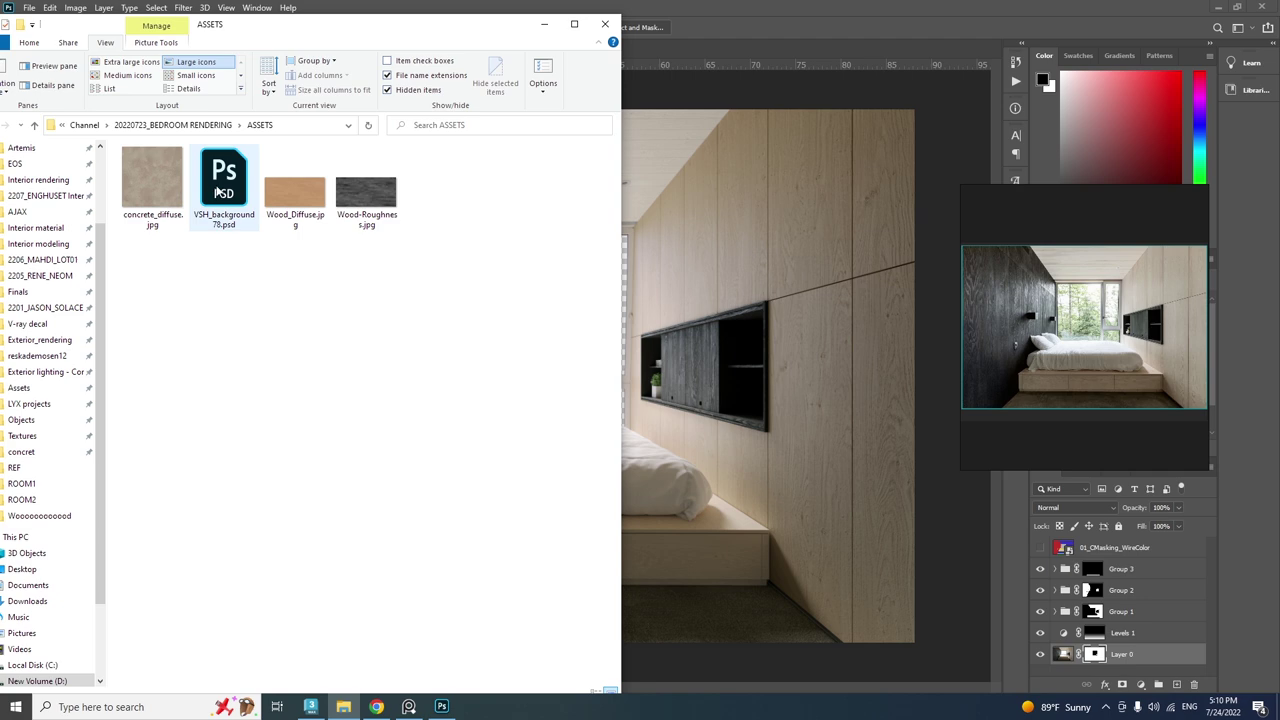
left_click_drag(743, 30, 742, 27)
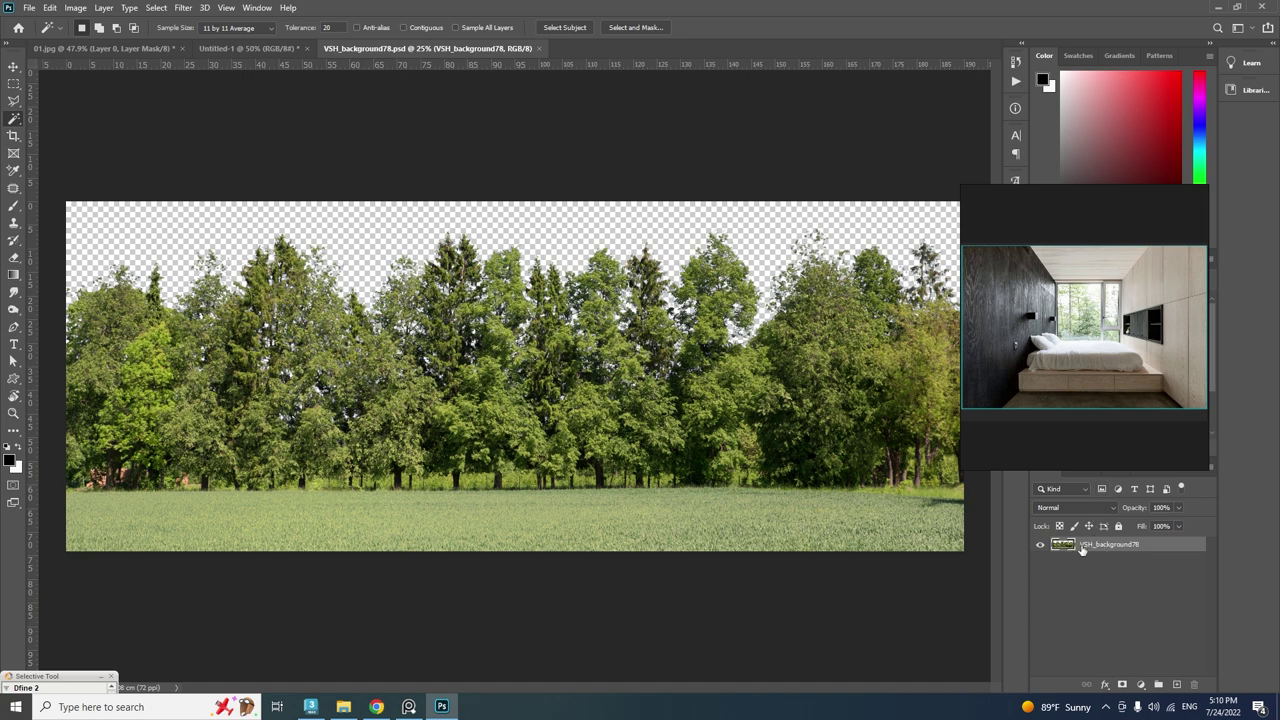
Copy the tree background layer into the 01.jpg document and place it beneath Layer 0 so it shows through the window.
key("v")
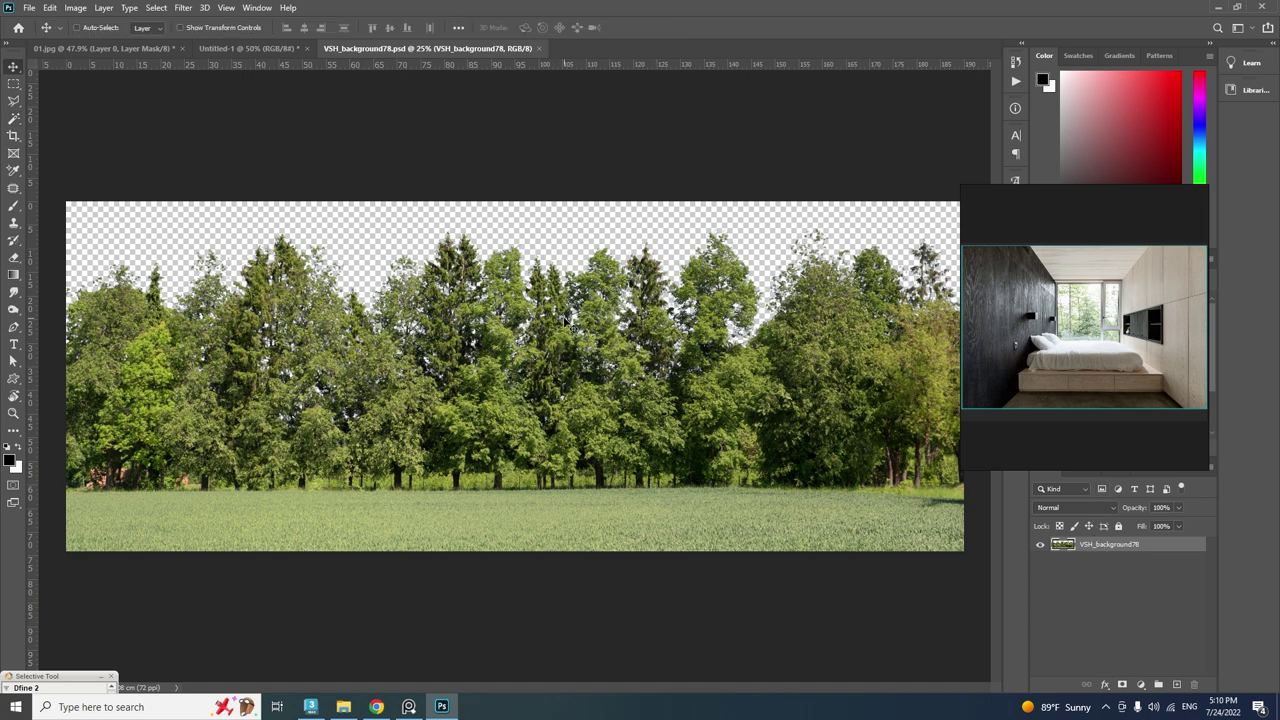
left_click_drag(490, 298, 516, 350)
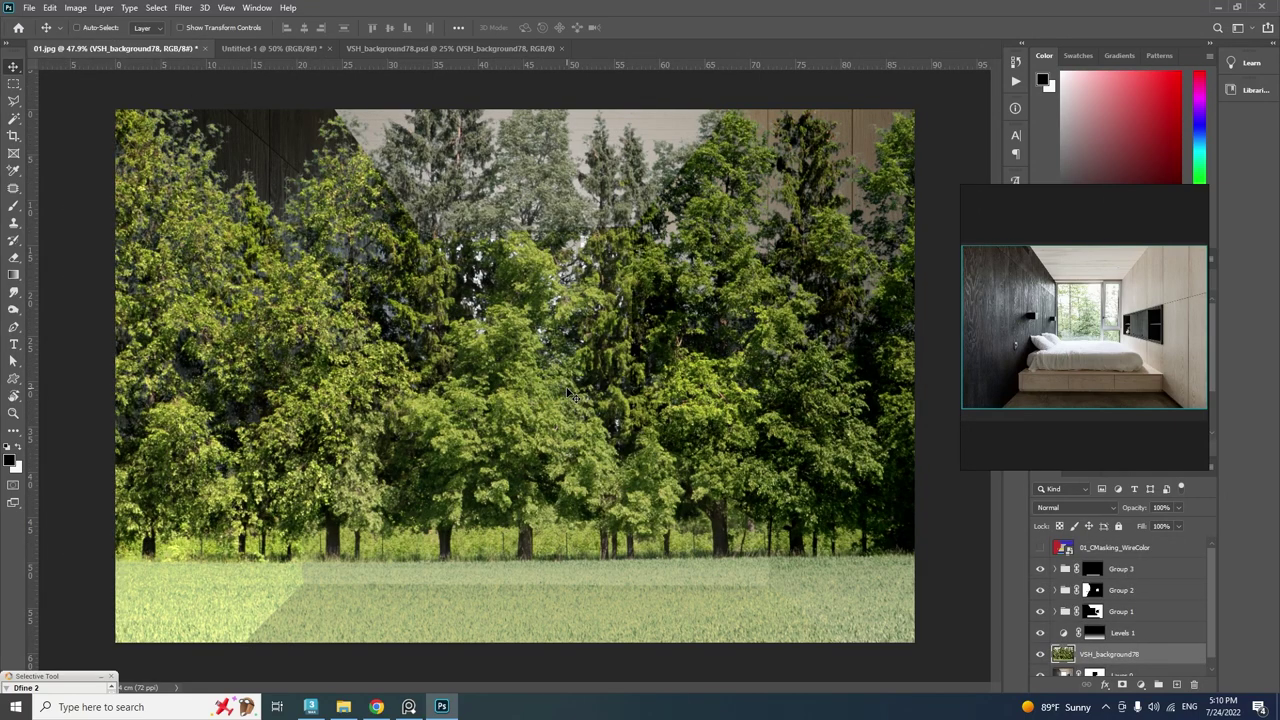
scroll(1187, 641, "down", 1)
left_click_drag(1141, 669, 1132, 635)
left_click(1157, 668)
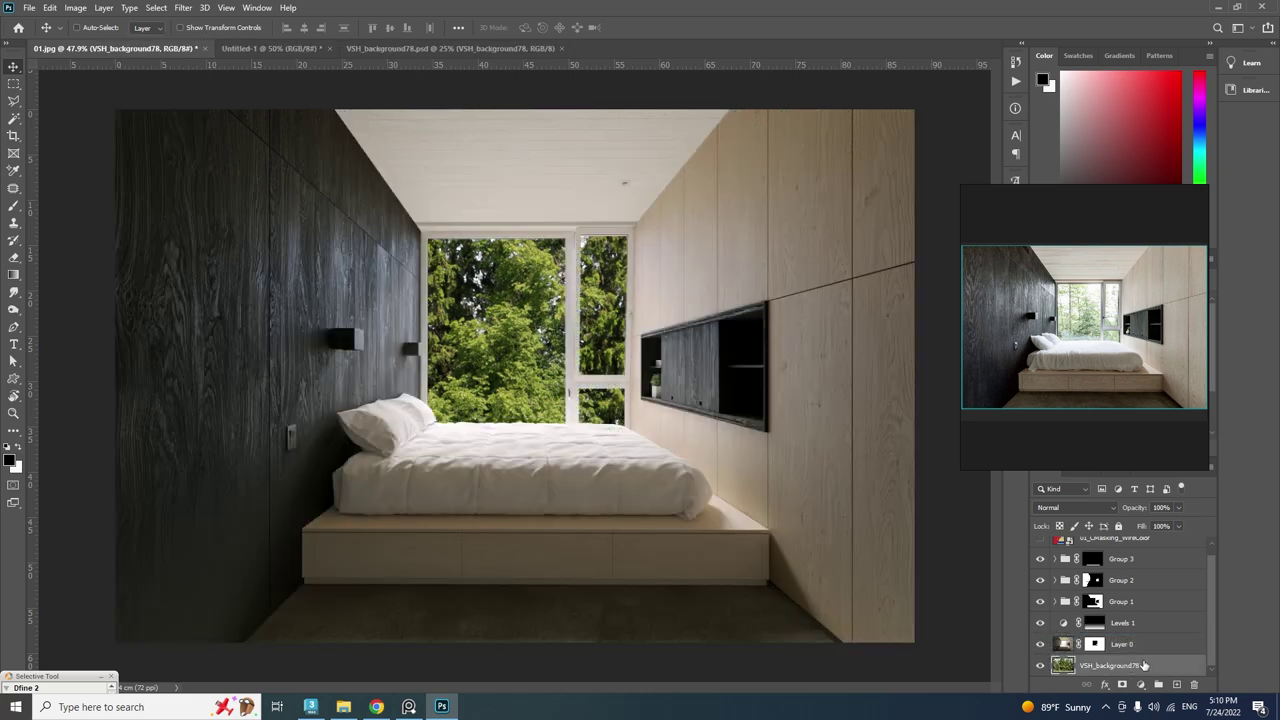
Scale the tree background down to about 45% and position it behind the window panes.
key("ctrl+t")
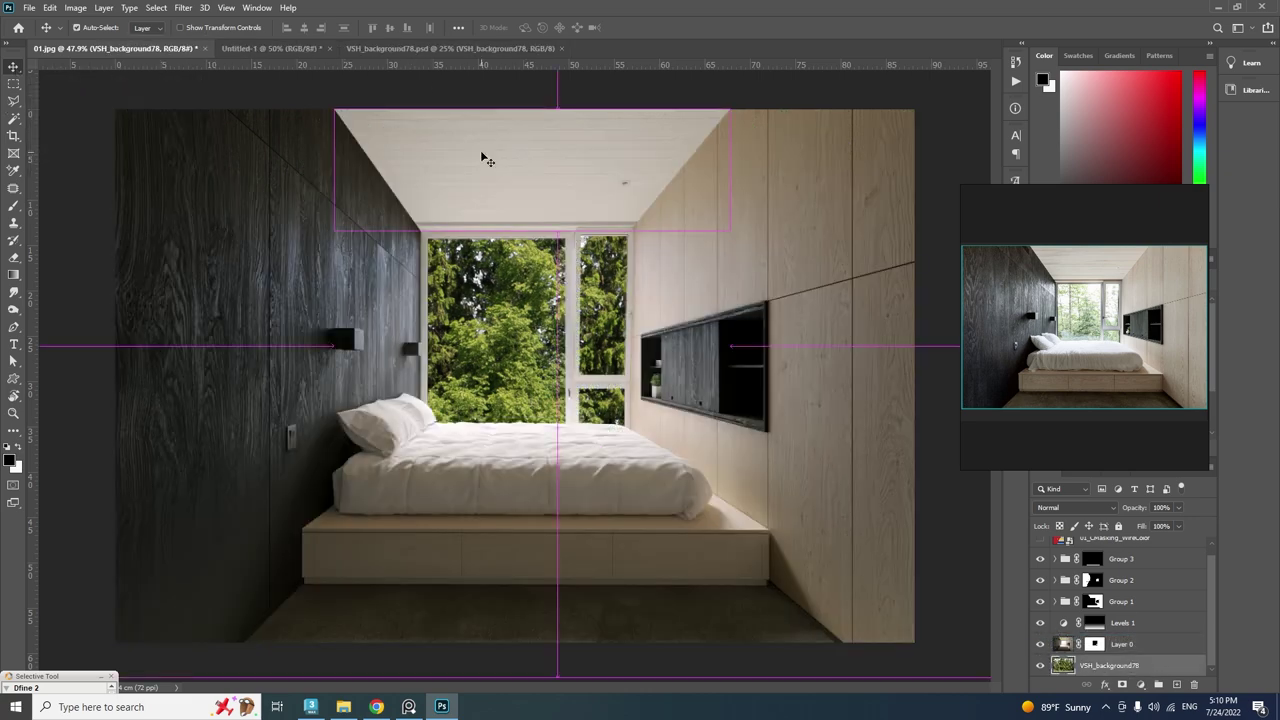
key("ctrl+0")
left_click_drag(869, 234, 606, 334)
left_click_drag(453, 396, 604, 373)
left_click_drag(757, 311, 723, 325)
left_click_drag(586, 368, 538, 355)
left_click_drag(296, 305, 367, 331)
left_click_drag(488, 385, 488, 356)
key("ctrl+0")
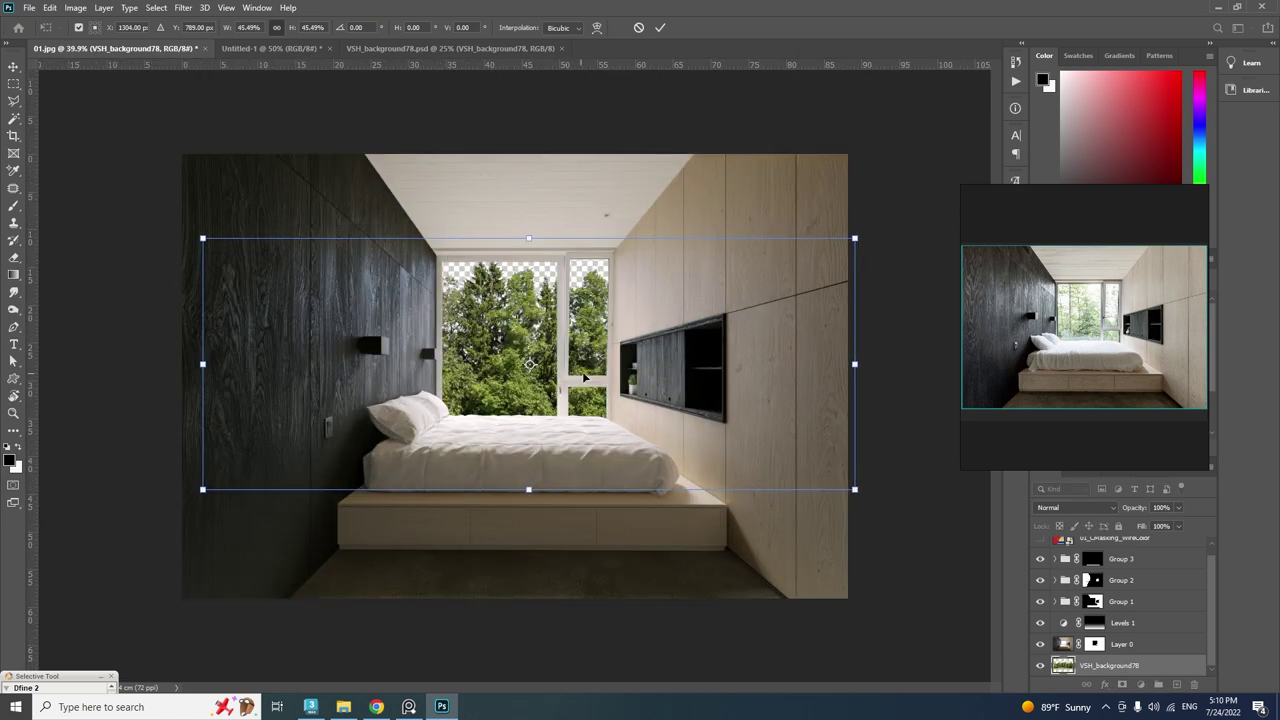
left_click_drag(585, 376, 636, 353)
key("Return")
Add a white Solid Color fill layer and place it beneath the VSH_background78 layer as the sky.
scroll(492, 333, "up", 3, "alt")
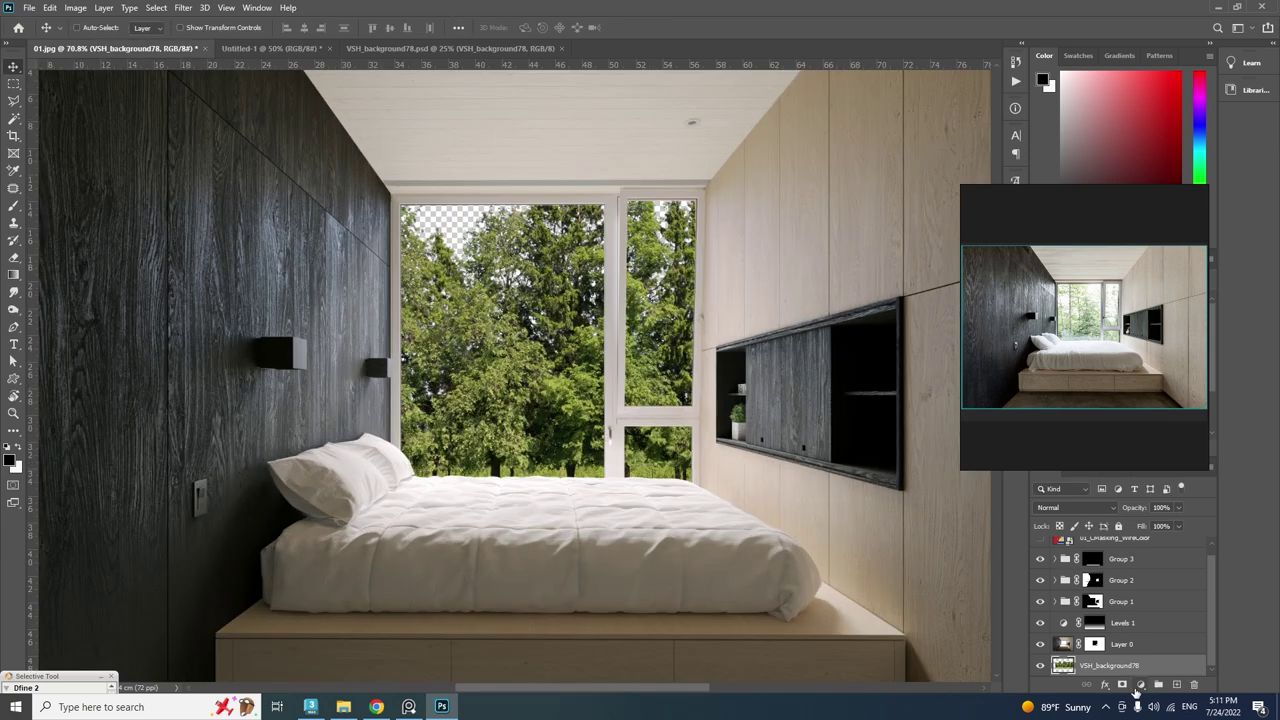
left_click(1140, 685)
left_click(1162, 451)
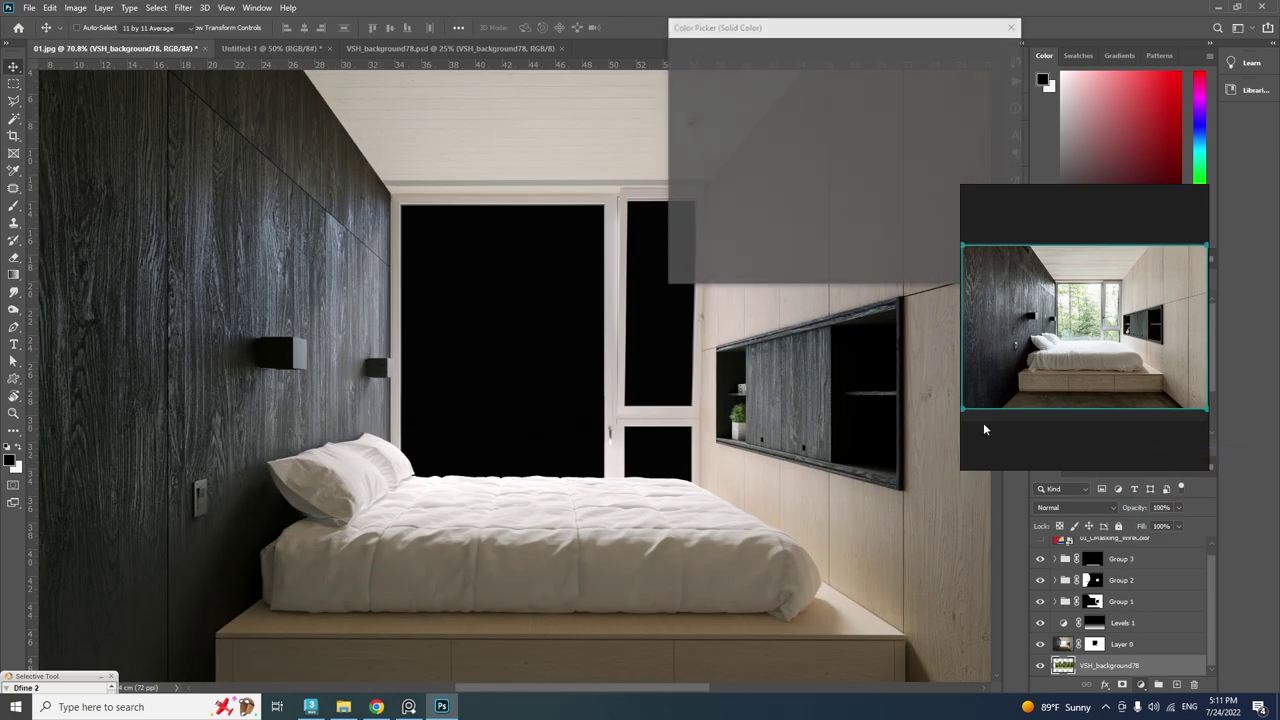
left_click_drag(667, 50, 670, 52)
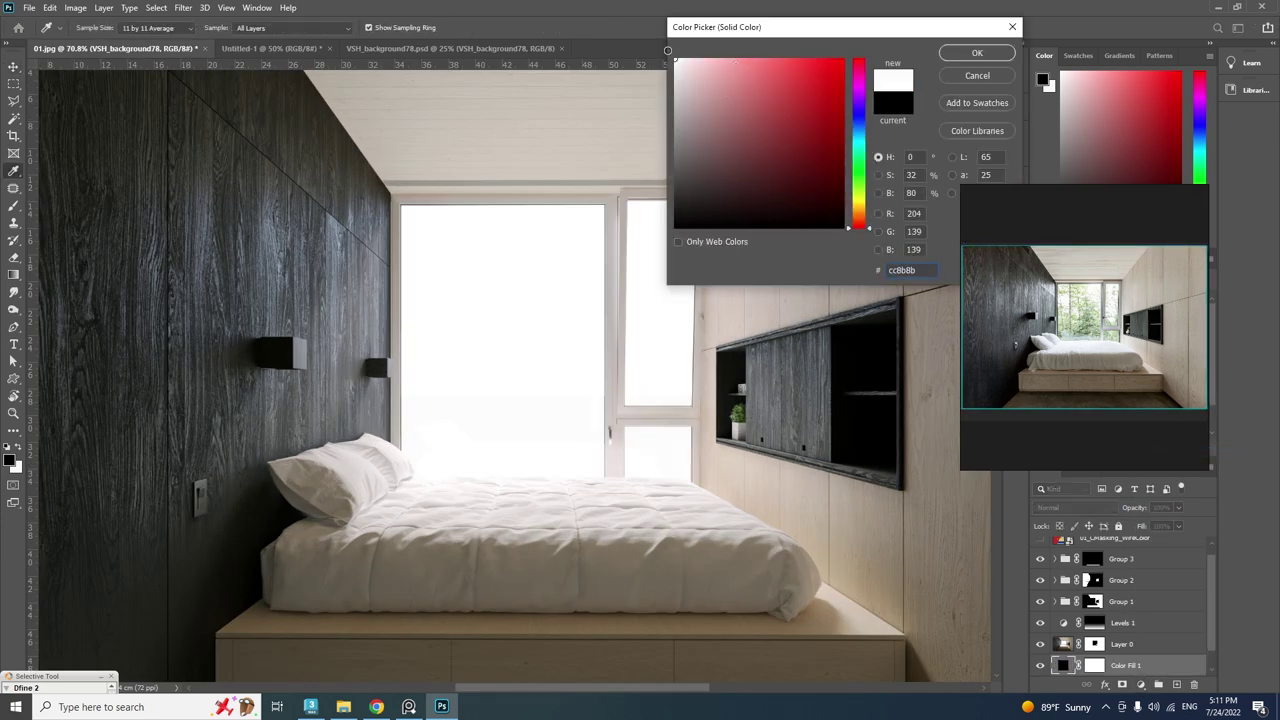
left_click(966, 54)
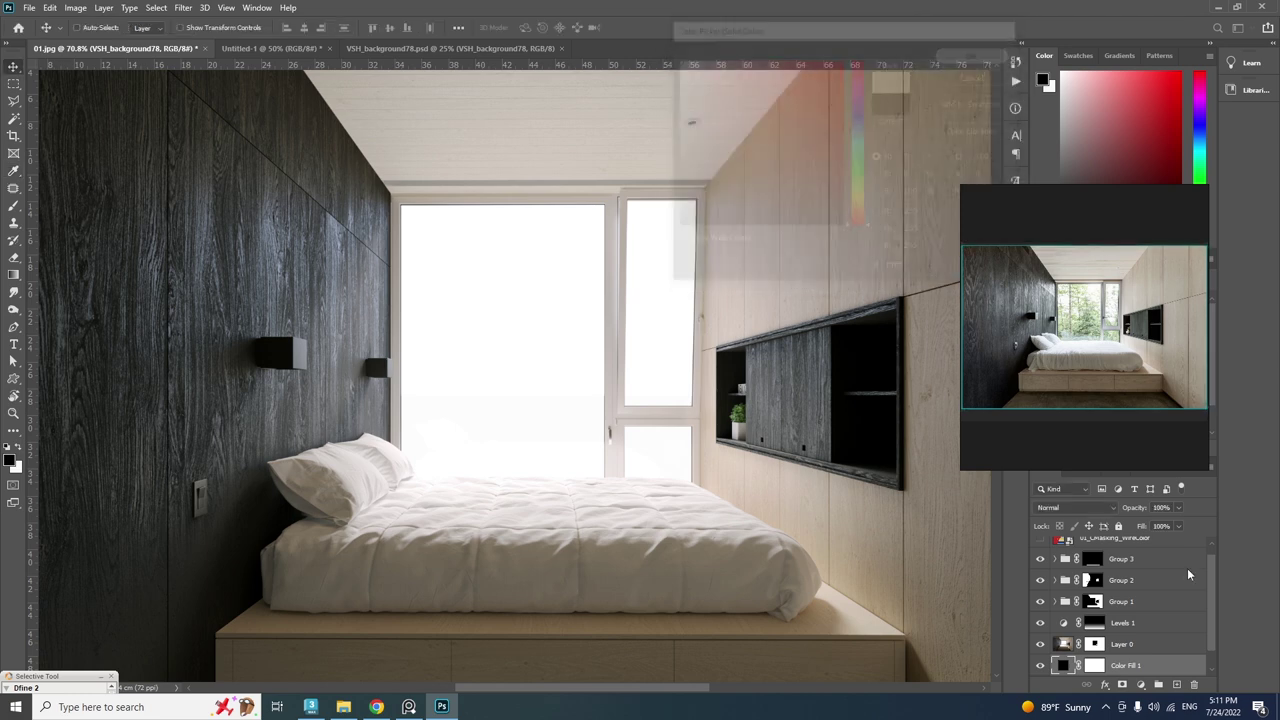
scroll(1167, 665, "down", 1)
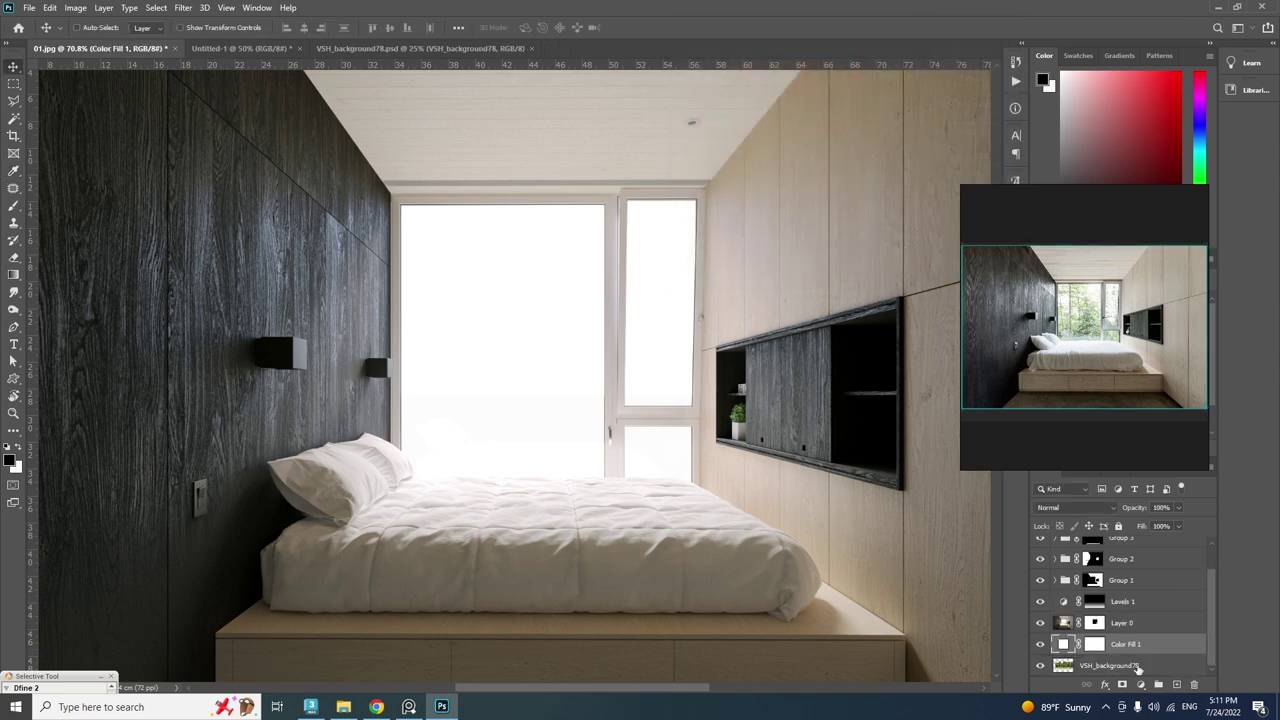
left_click_drag(1137, 668, 1137, 647)
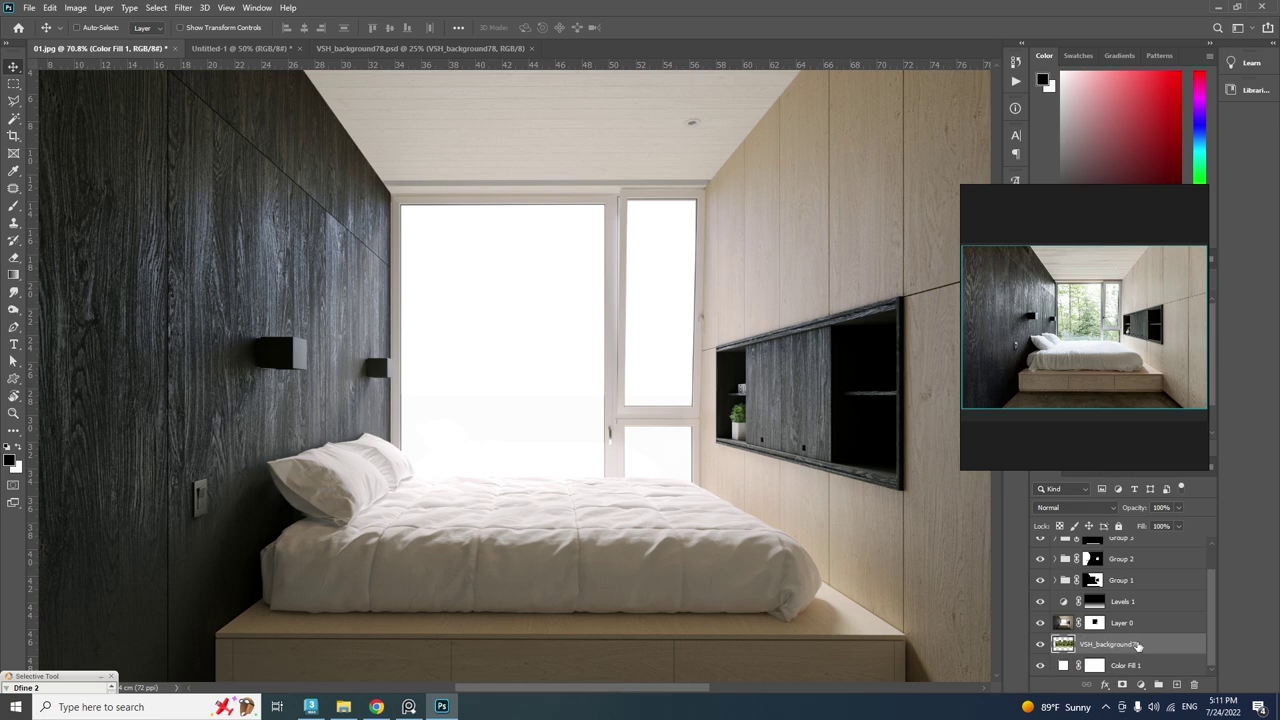
Add a Levels adjustment above the tree background with the midtone input at 2.87 and the white input at 231.
scroll(699, 390, "up", 5)
right_click_drag(1089, 342, 508, 628)
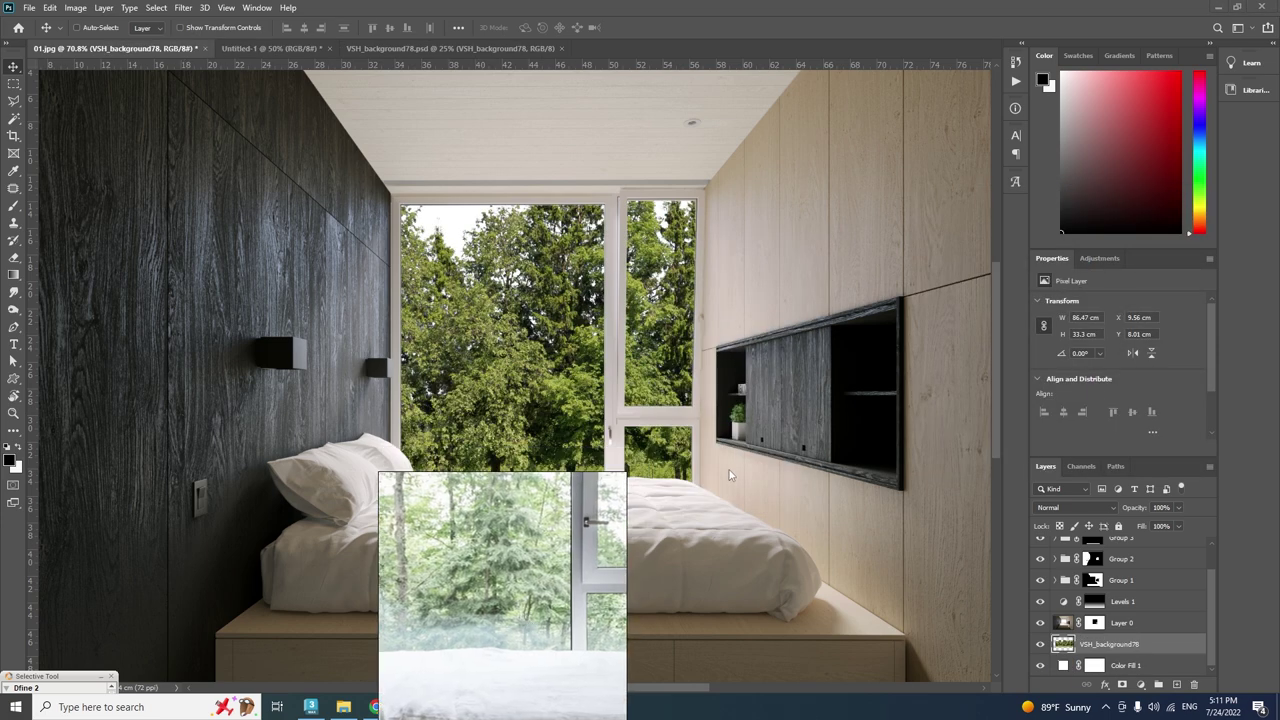
left_click(1141, 685)
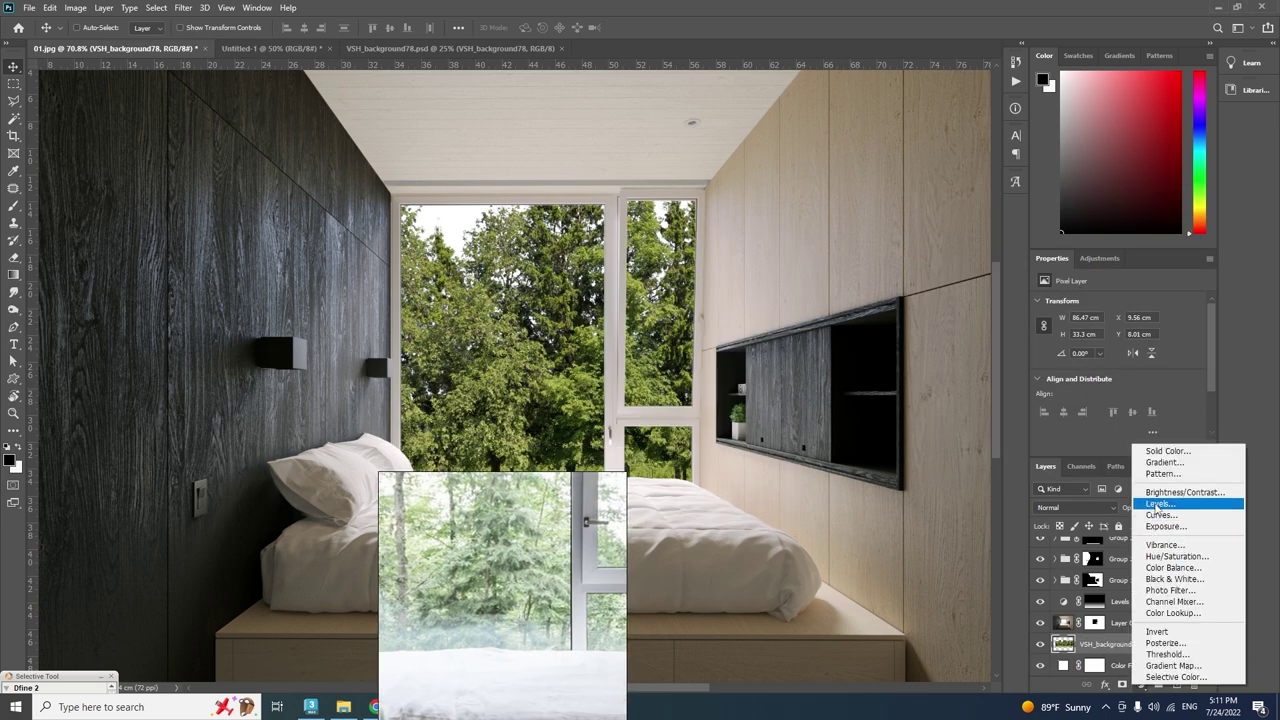
left_click(1157, 506)
left_click_drag(1128, 400, 1081, 404)
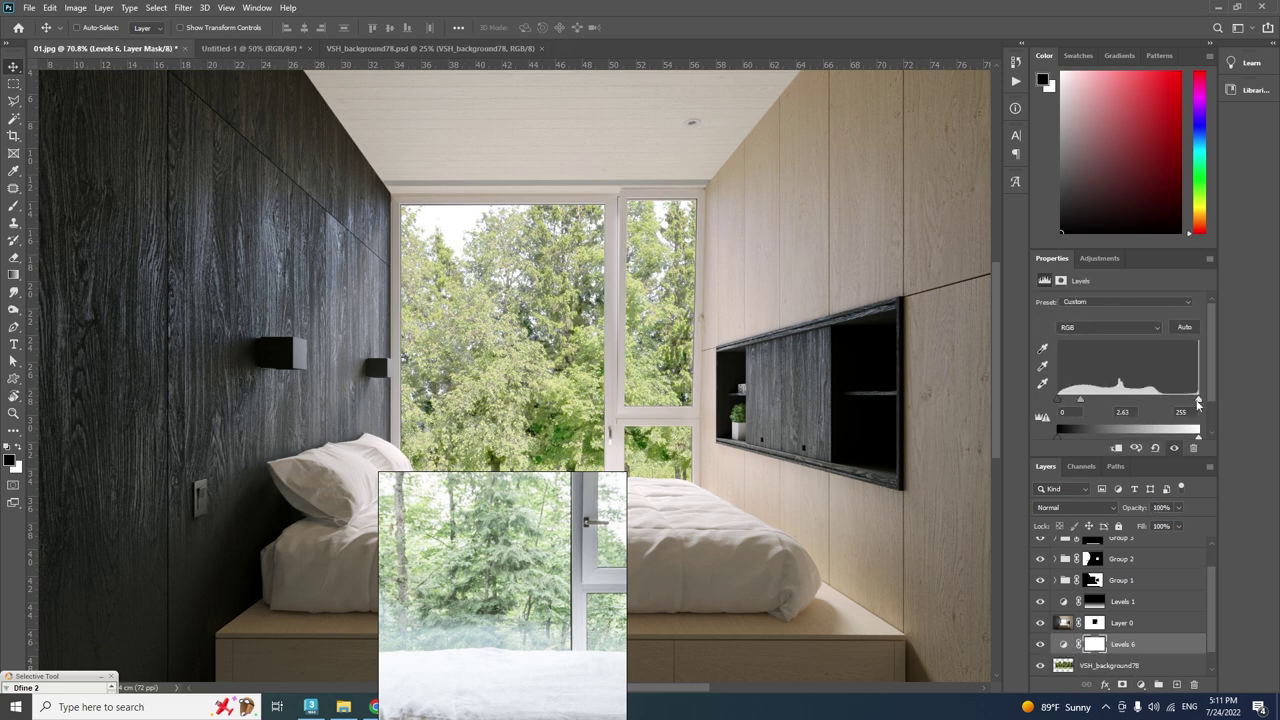
mouse_move(1198, 401)
left_mouse_down()
mouse_move(1163, 405)
mouse_move(1183, 405)
left_mouse_up()
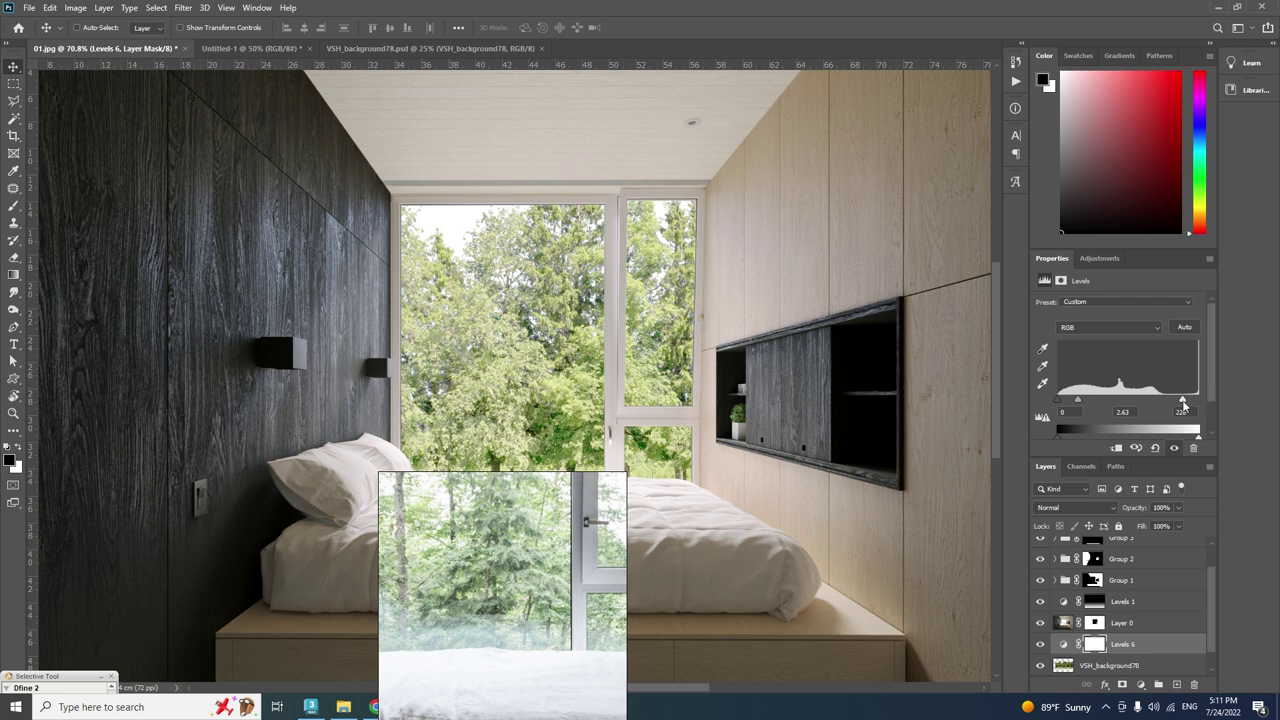
left_click_drag(1080, 403, 1076, 401)
Add a Selective Color adjustment, raise cyan in the Yellows, and set the Greens to cyan +39, magenta +62, yellow -42, black +30.
left_click(1143, 685)
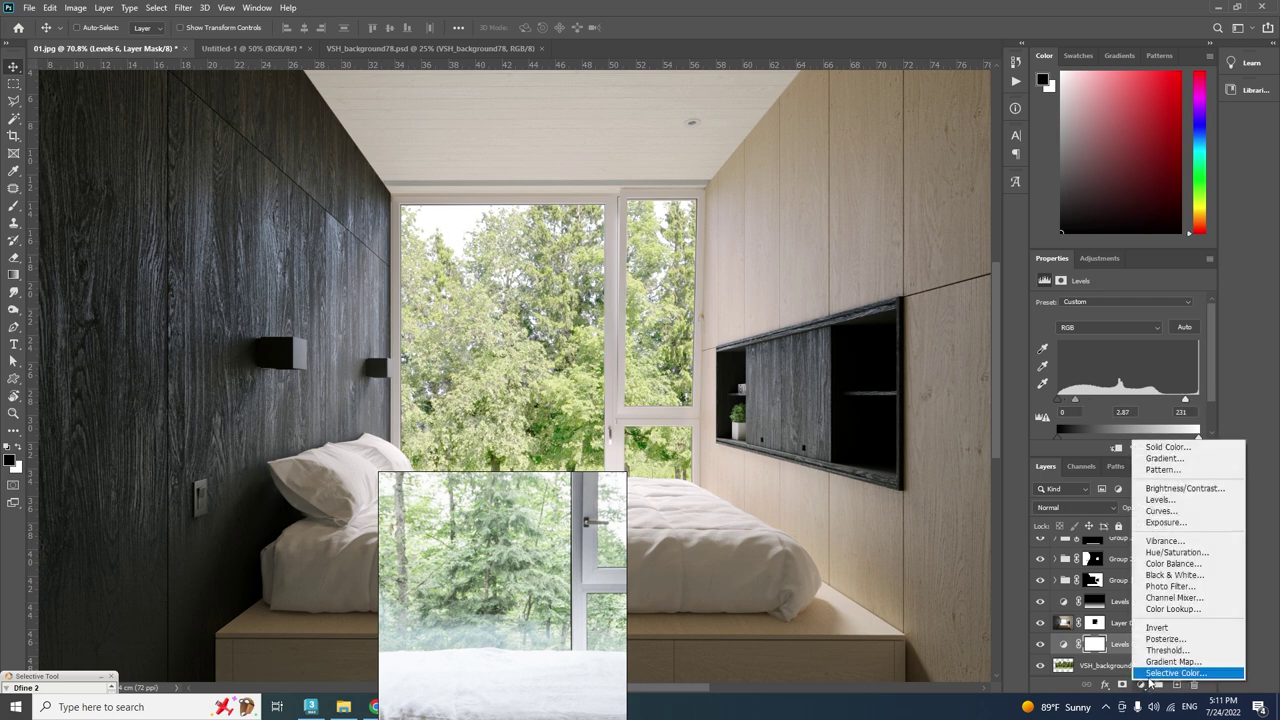
left_click(1163, 674)
left_click(1130, 316)
left_click(1090, 330)
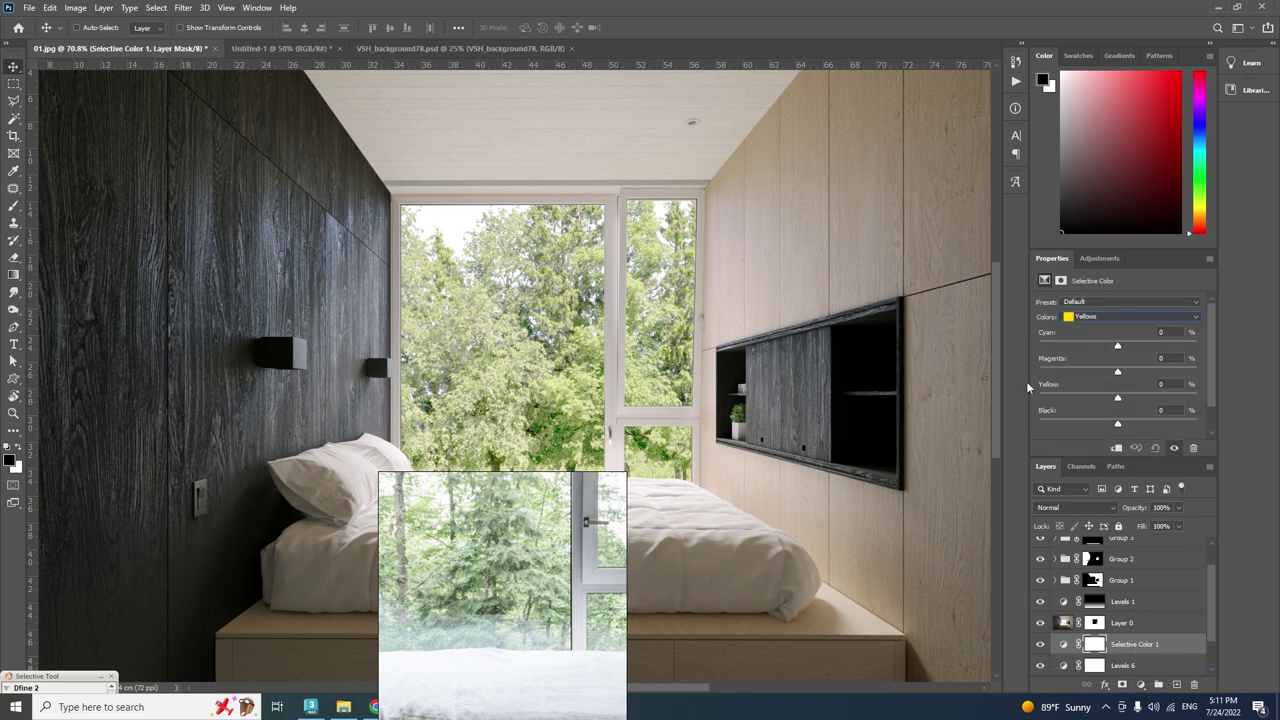
left_click_drag(1117, 348, 1150, 357)
left_click(1096, 317)
left_click(1091, 355)
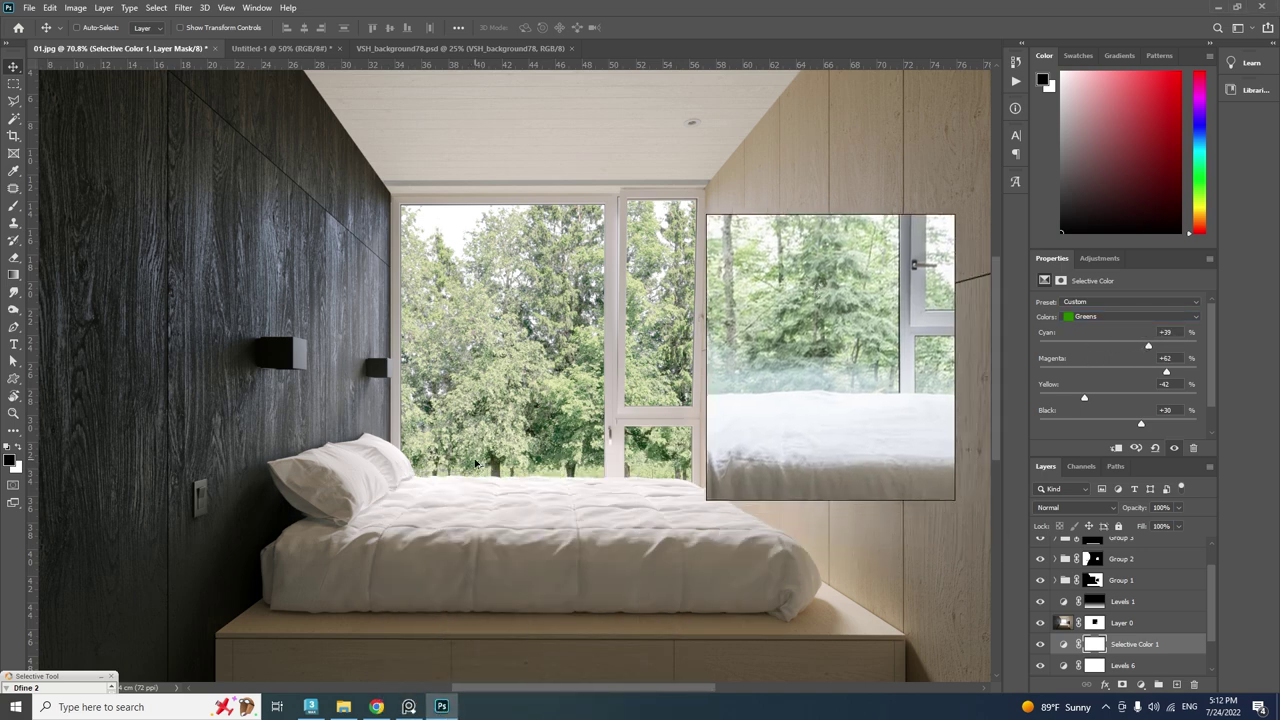
Place 01_CESSENTIAL_Reflect.jpg from the Render folder into the 01.jpg document above the Levels 1 layer.
scroll(471, 464, "down", 4, "alt")
left_click(474, 491, "ctrl")
left_click(344, 706)
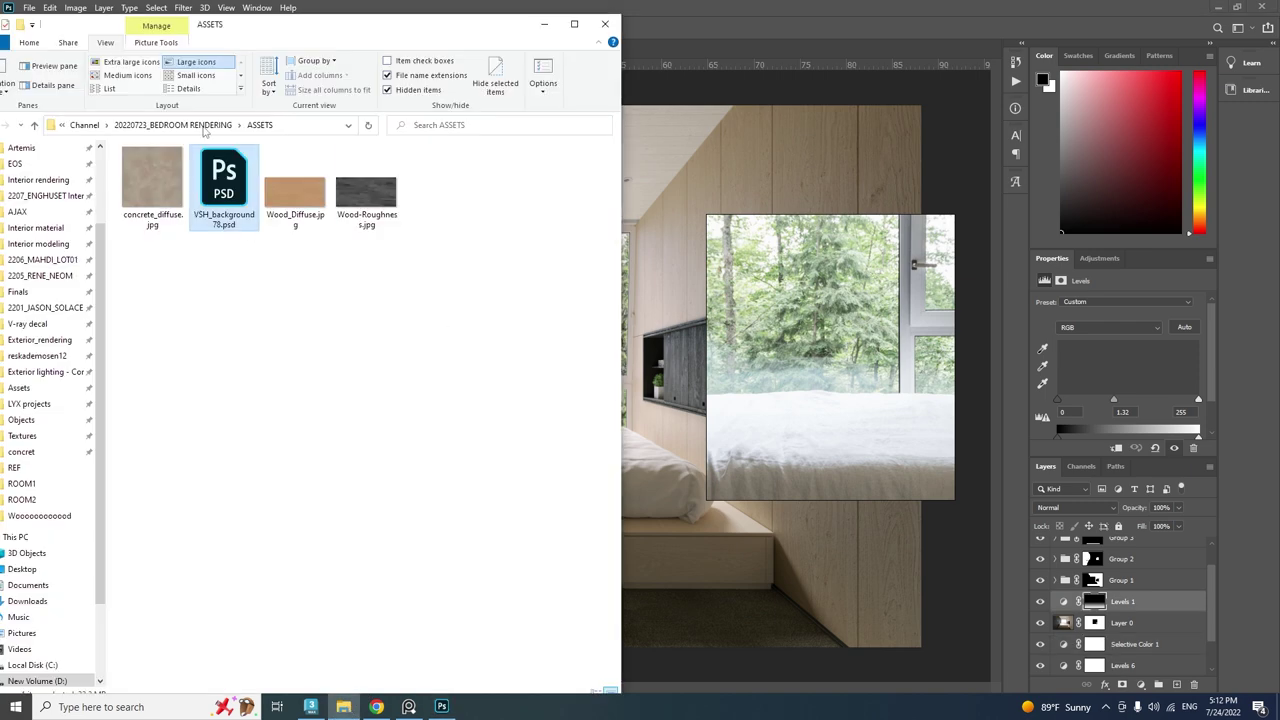
left_click(180, 125)
double_click(200, 238)
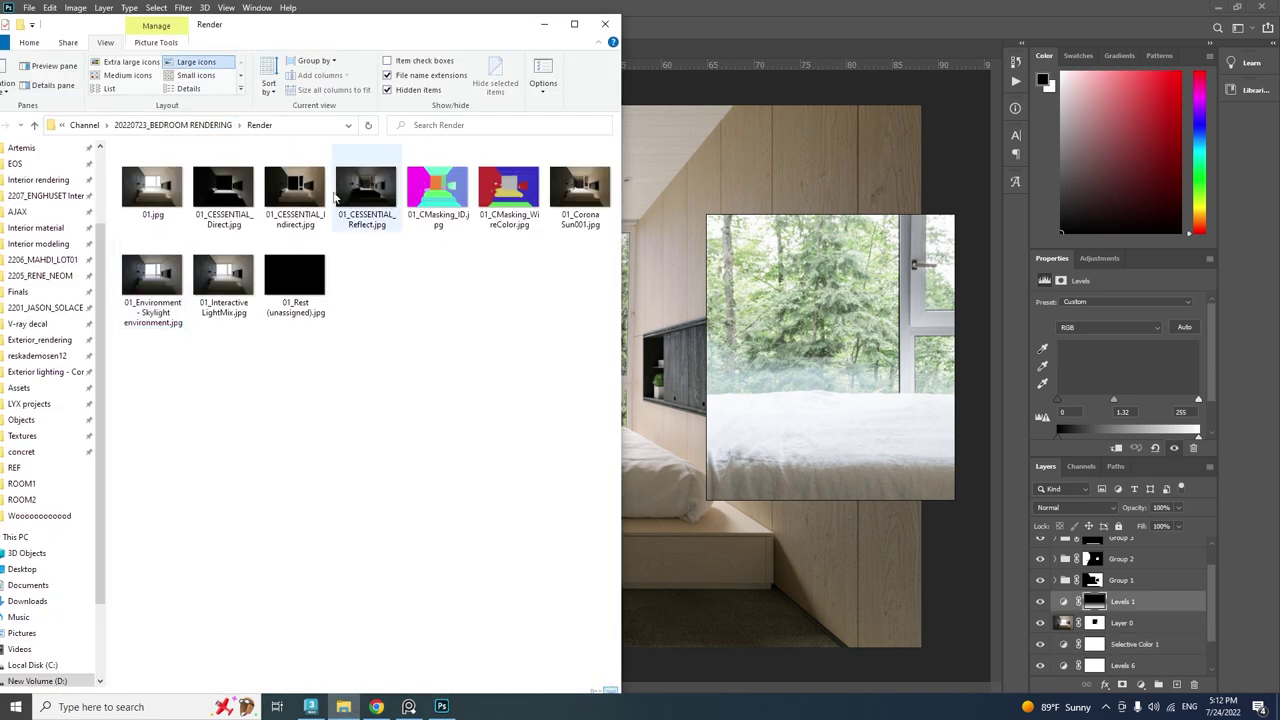
left_click_drag(362, 185, 651, 426)
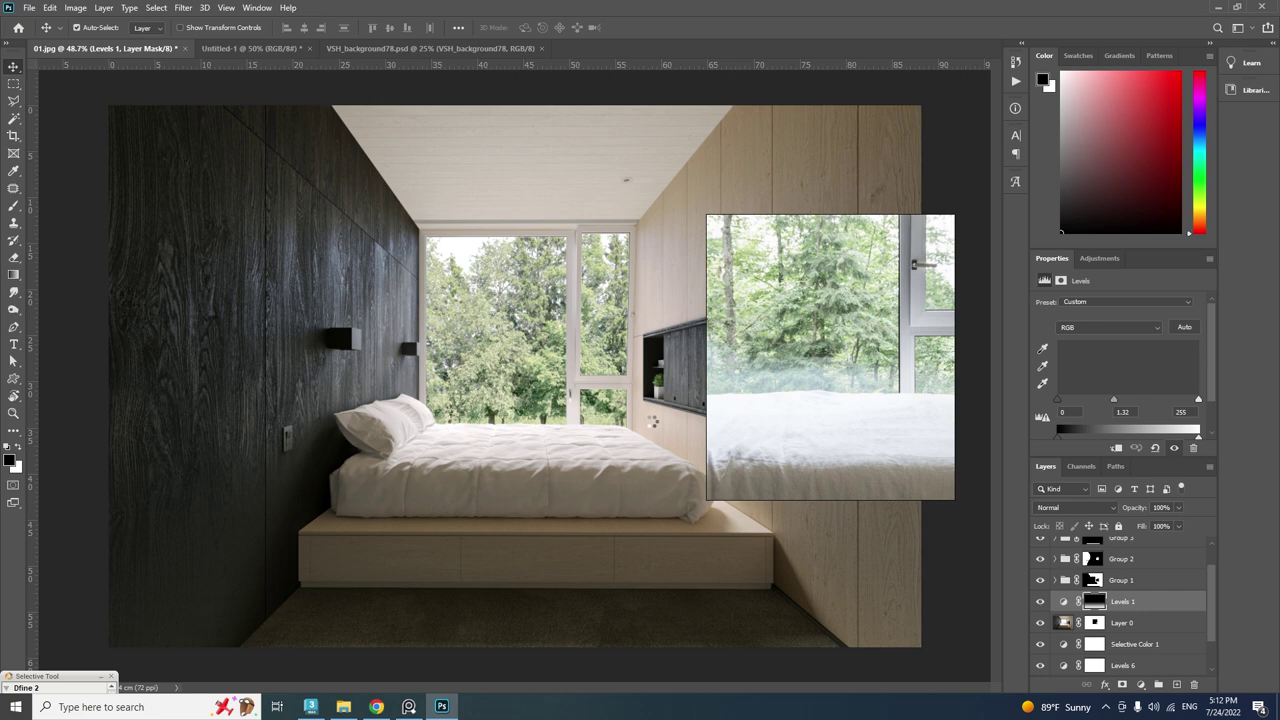
key("Return")
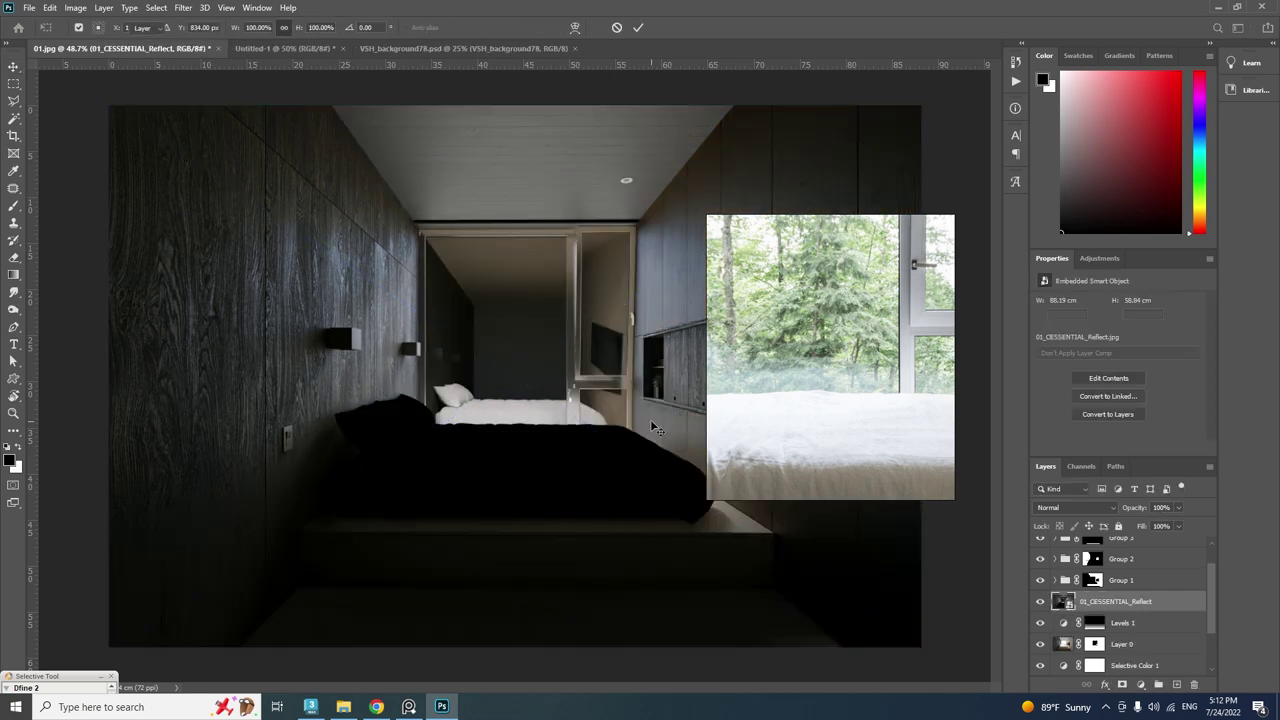
Move the 01_CESSENTIAL_Reflect layer beneath Layer 0 and set its blend mode to Screen for the window reflections.
scroll(1116, 612, "down", 2)
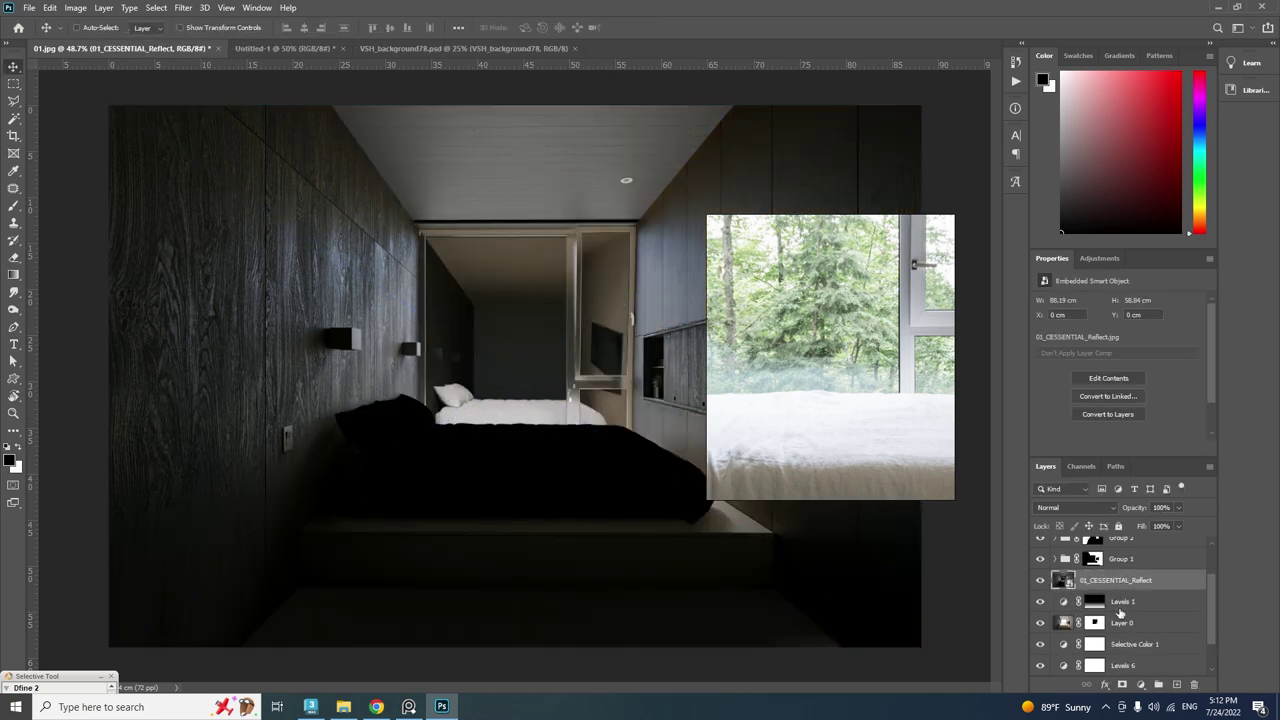
left_click_drag(1125, 567, 1105, 613)
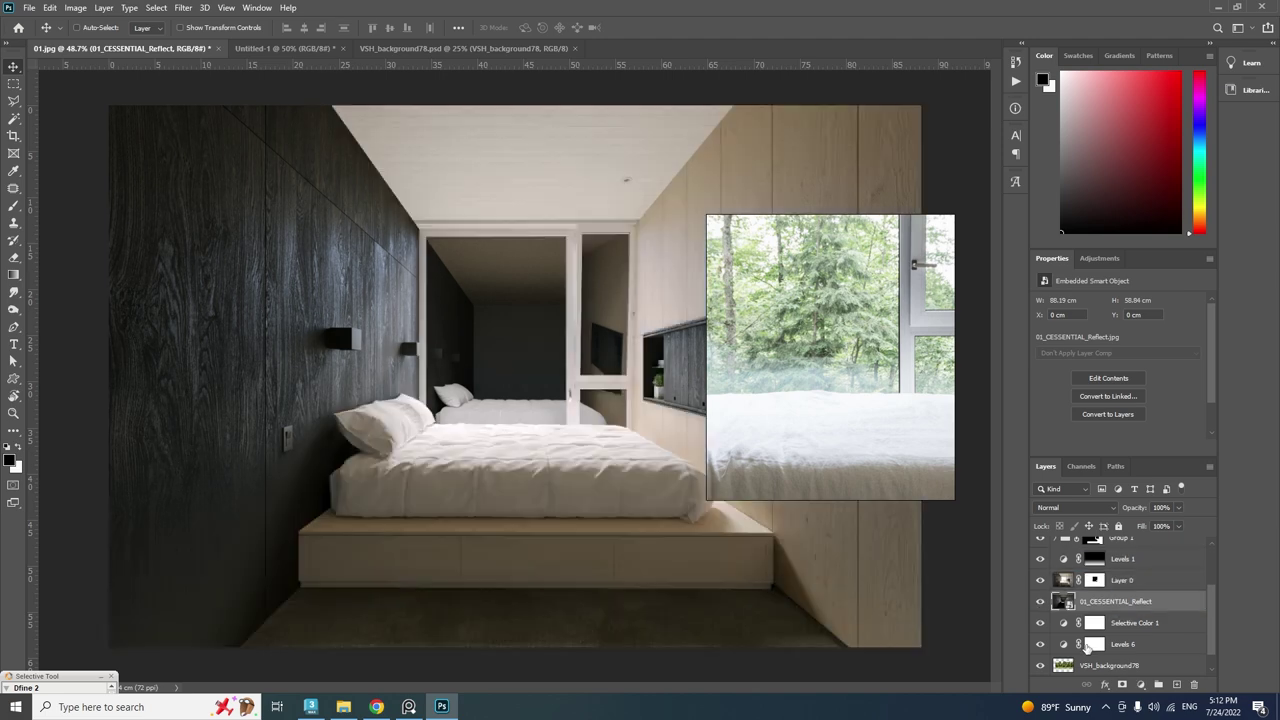
left_click(1090, 508)
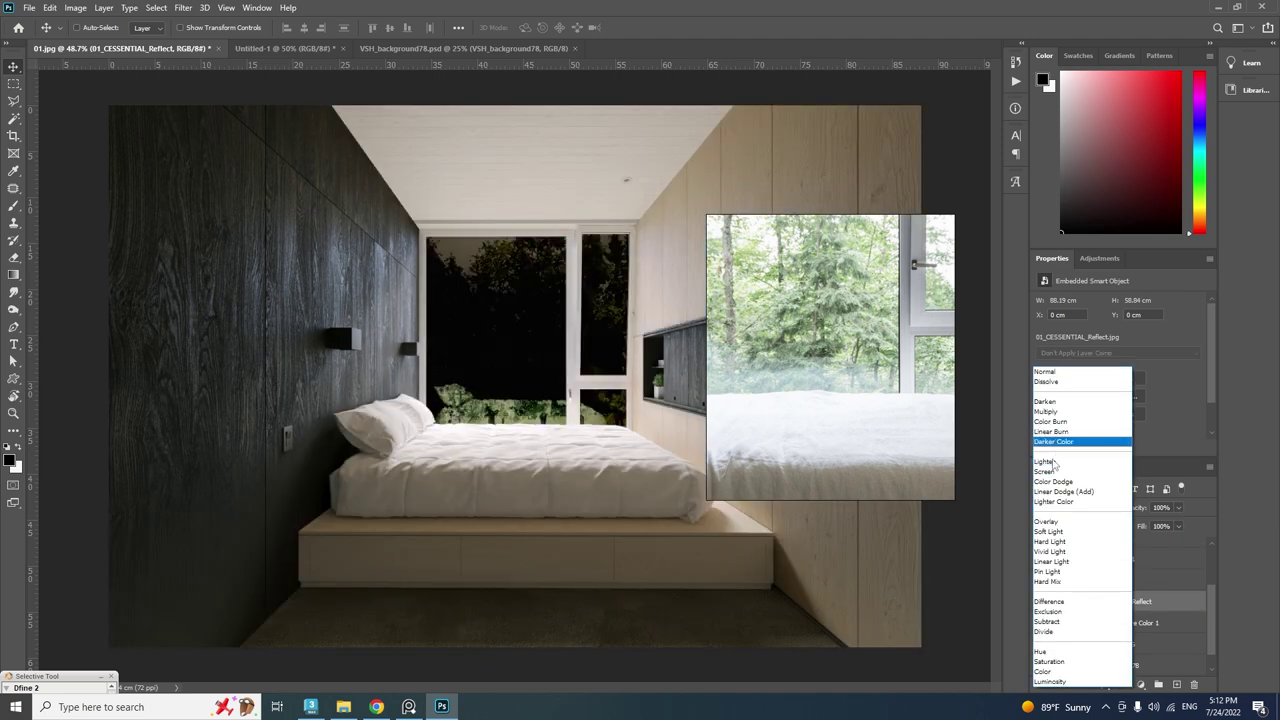
left_click(1051, 471)
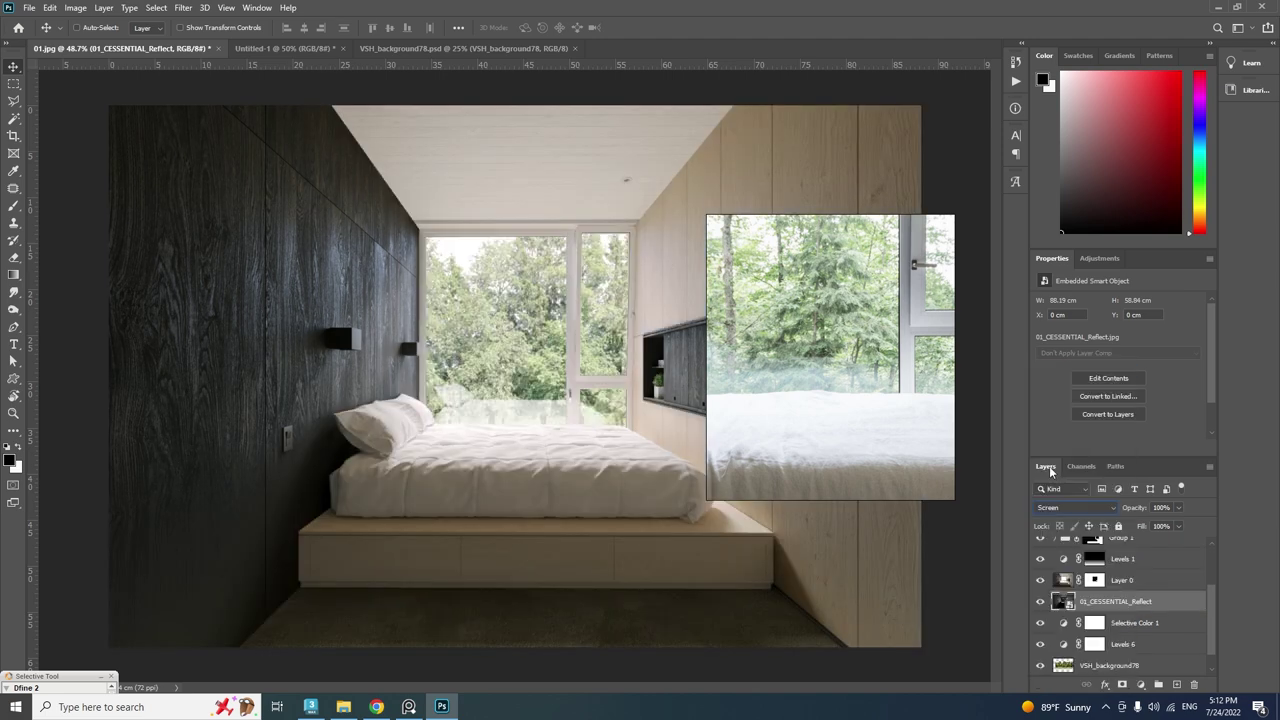
left_click_drag(821, 397, 772, 340)
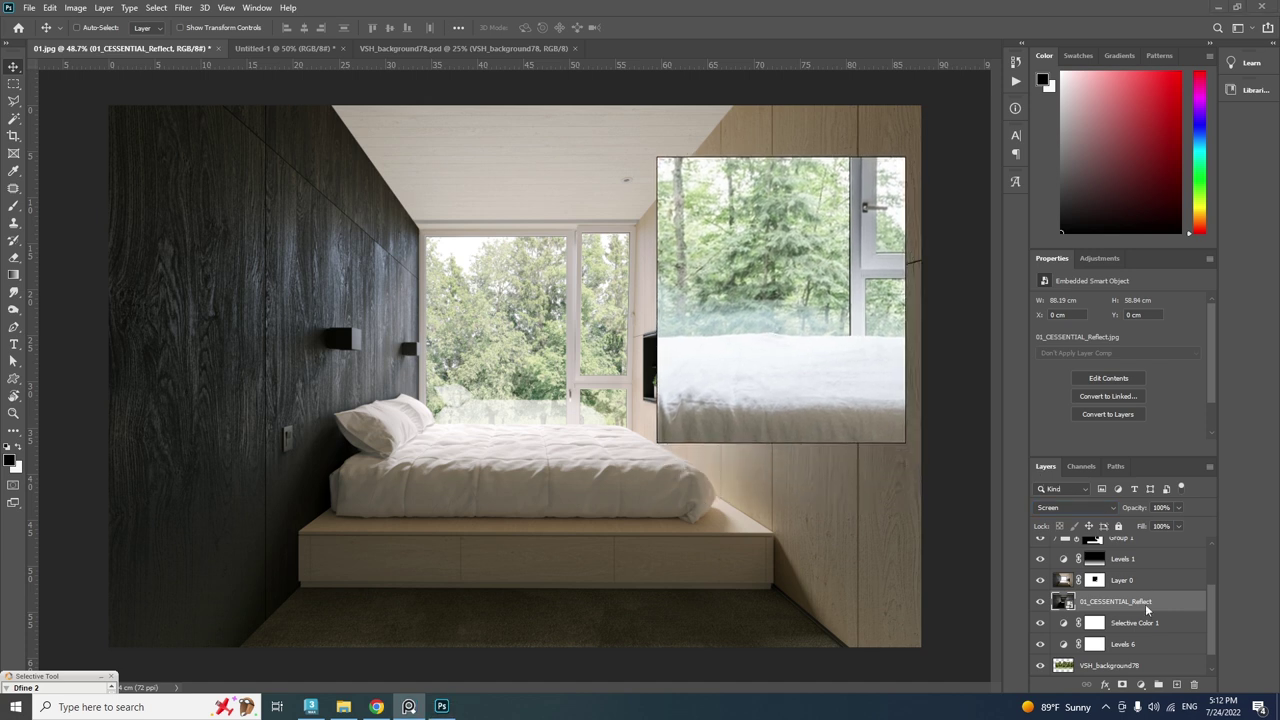
In the Selective Color 1 adjustment, set the Yellows to cyan +48, magenta +19, yellow -42 and black +38.
left_click(1147, 629)
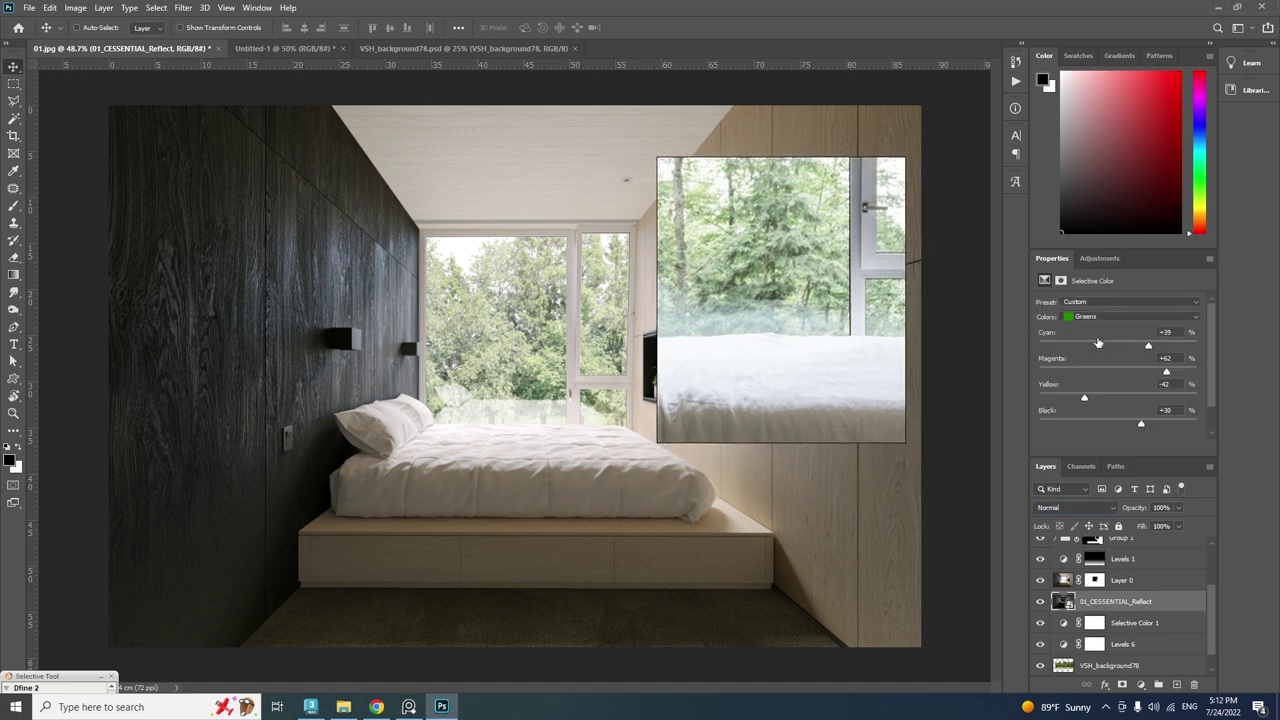
left_click(1091, 317)
left_click(1091, 338)
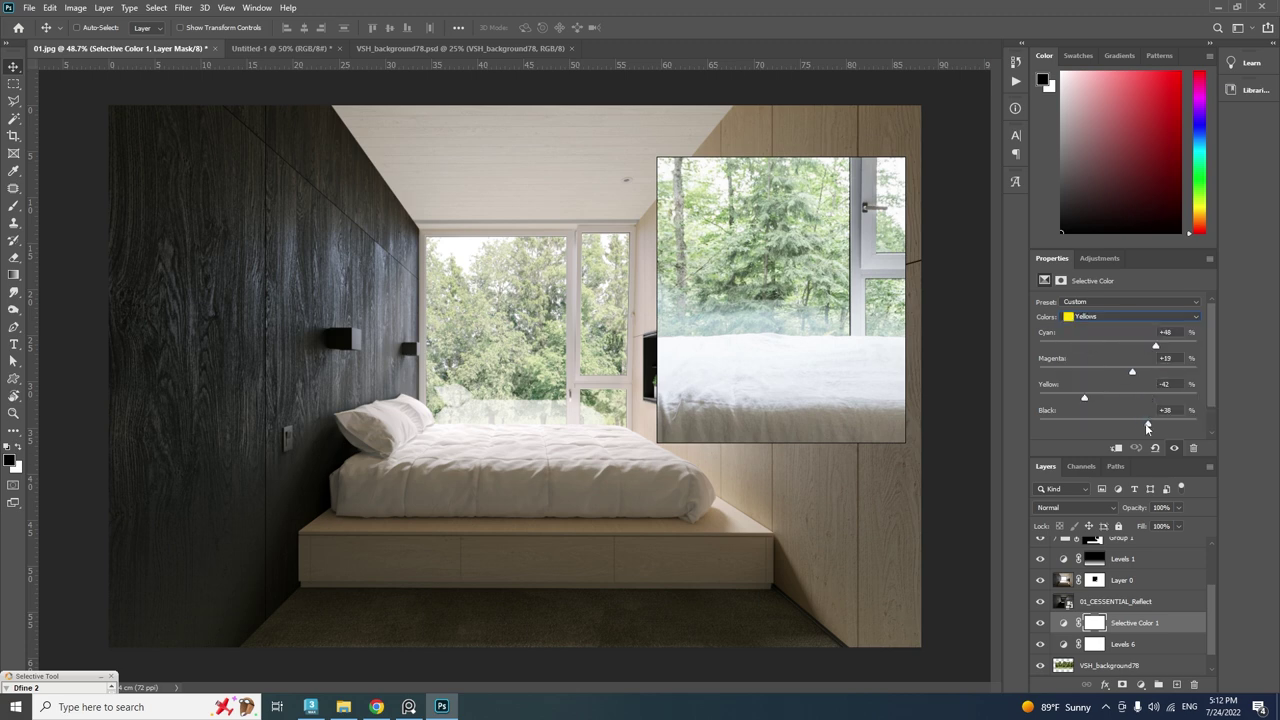
left_click_drag(1066, 398, 1141, 376)
Set the midtone input of the Levels 6 adjustment above the tree background to 2.11.
left_click(1117, 645)
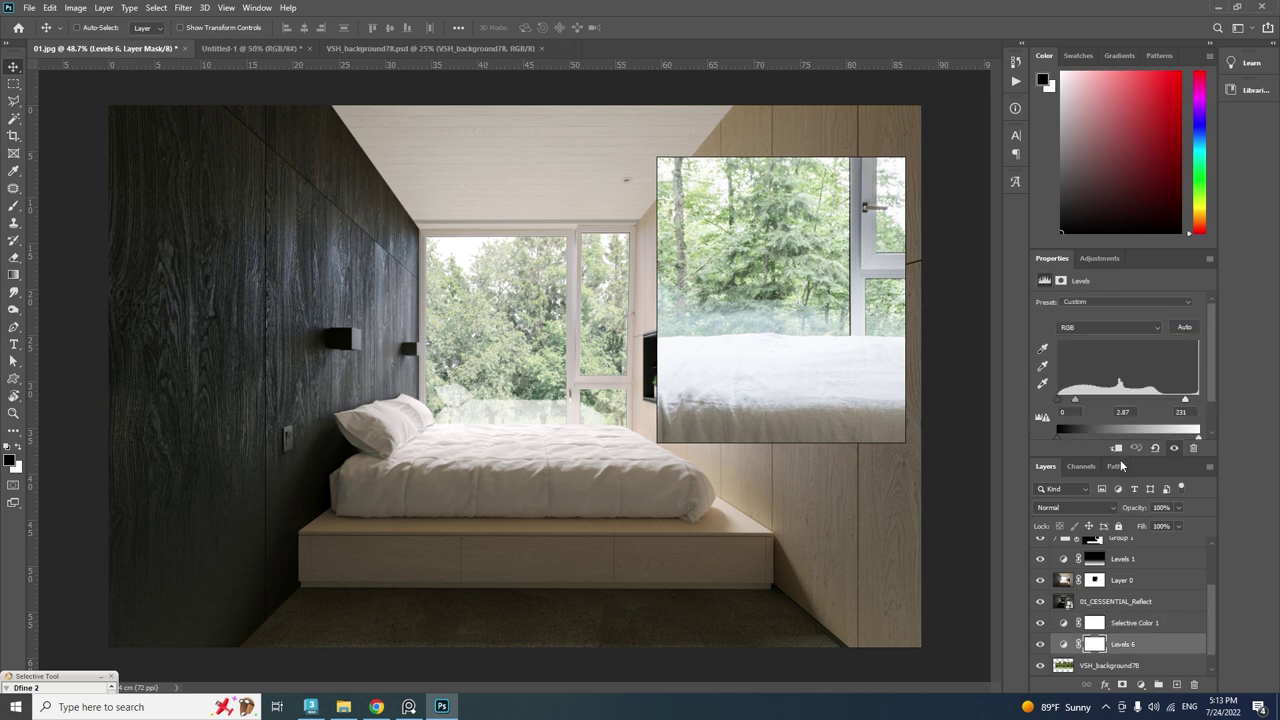
left_click_drag(1075, 401, 1087, 401)
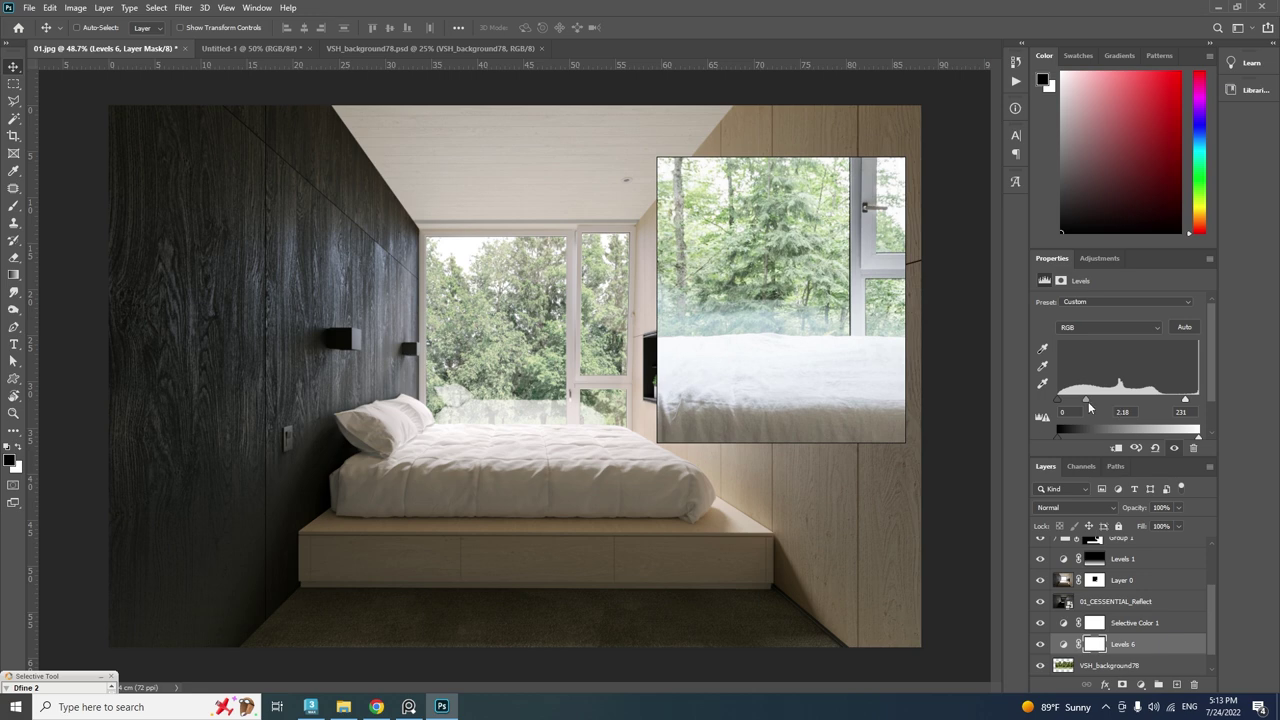
left_click_drag(1088, 404, 1090, 404)
scroll(482, 395, "down", 5, "alt")
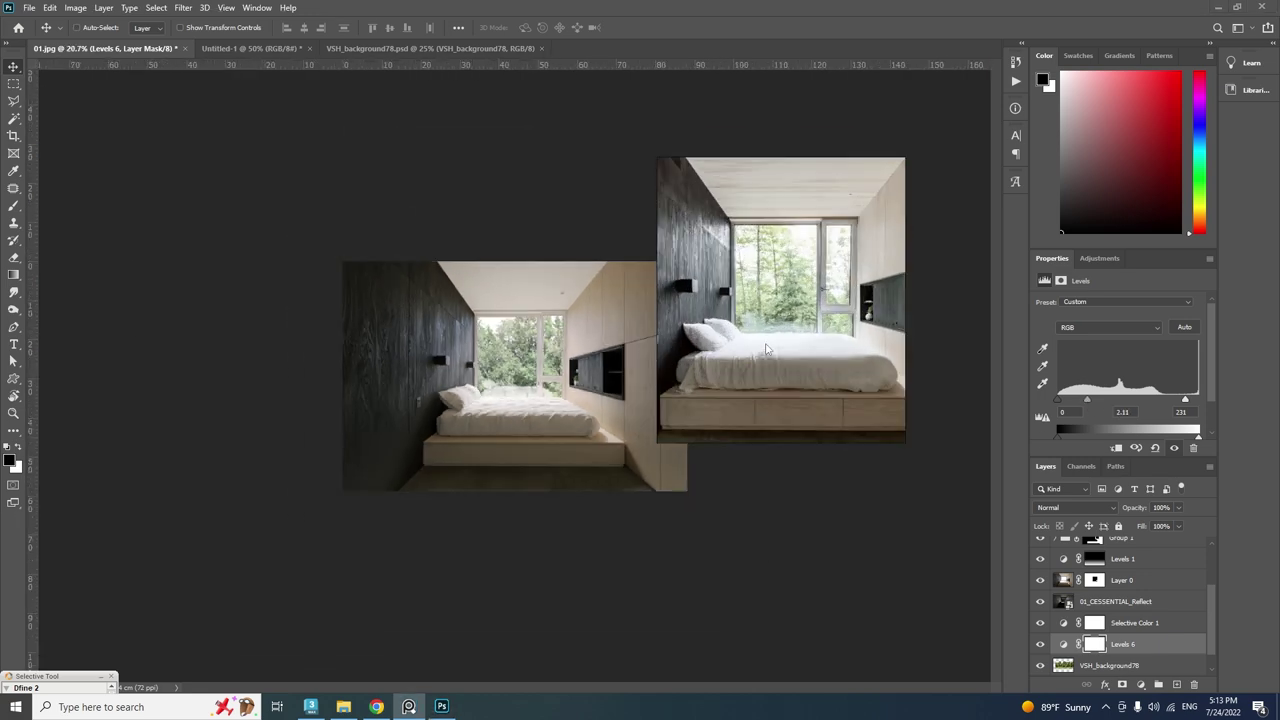
scroll(538, 407, "up", 3, "alt")
Select the bedding from the 01_CMasking_WireColor layer's colour and create a group above Group 3 masked to that selection.
scroll(1090, 560, "up", 3)
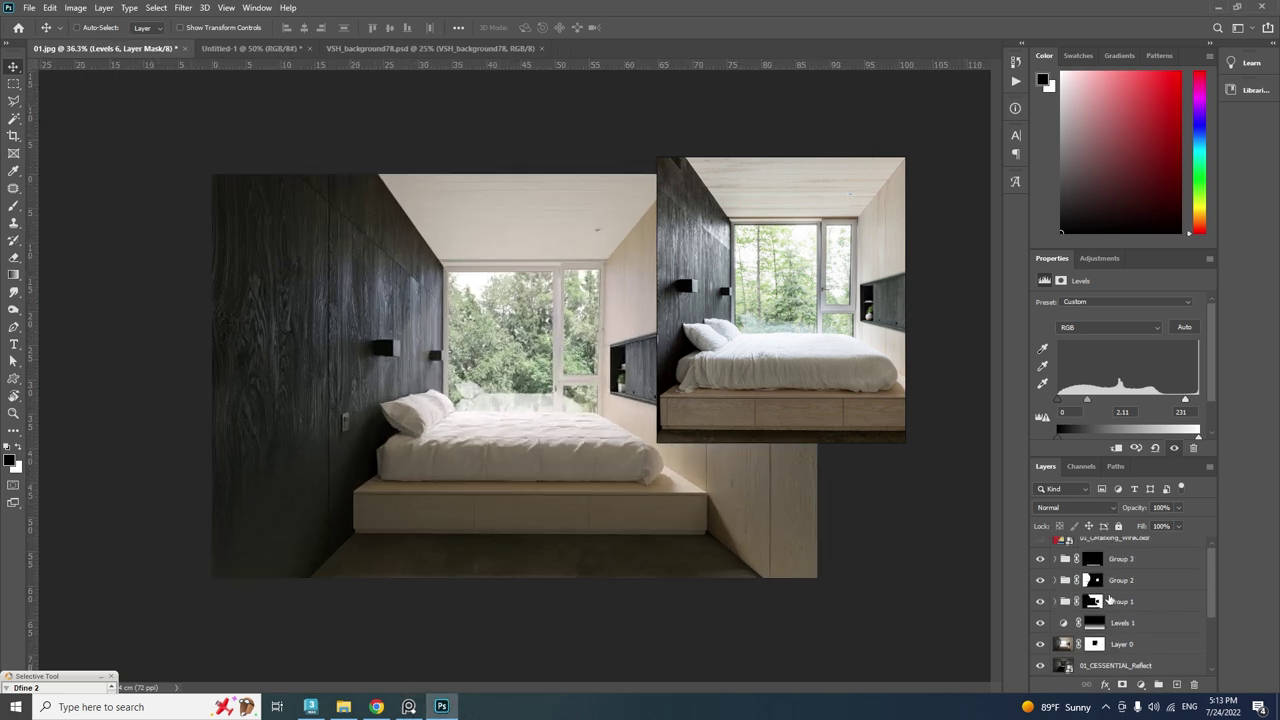
left_click(1090, 548)
left_click(1040, 548)
left_click(14, 117)
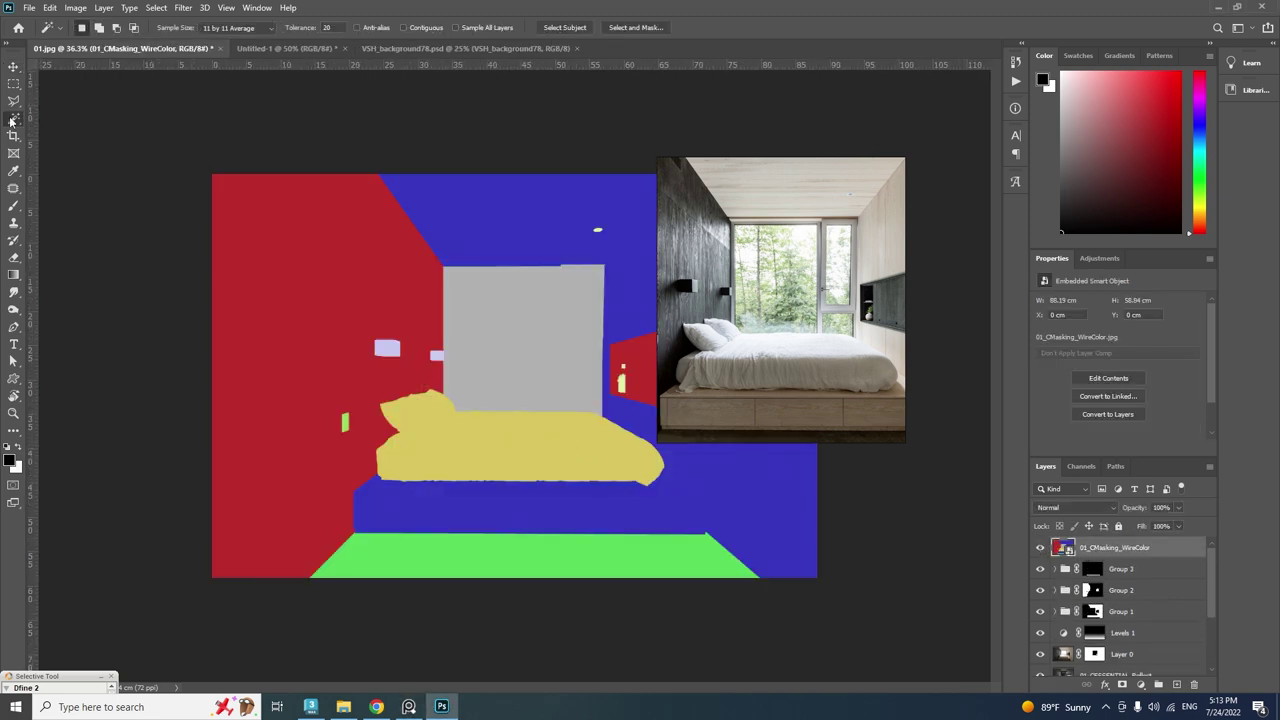
left_click(458, 454)
left_click(1040, 548)
left_click(1140, 571)
left_click(1158, 685)
left_click(1122, 685)
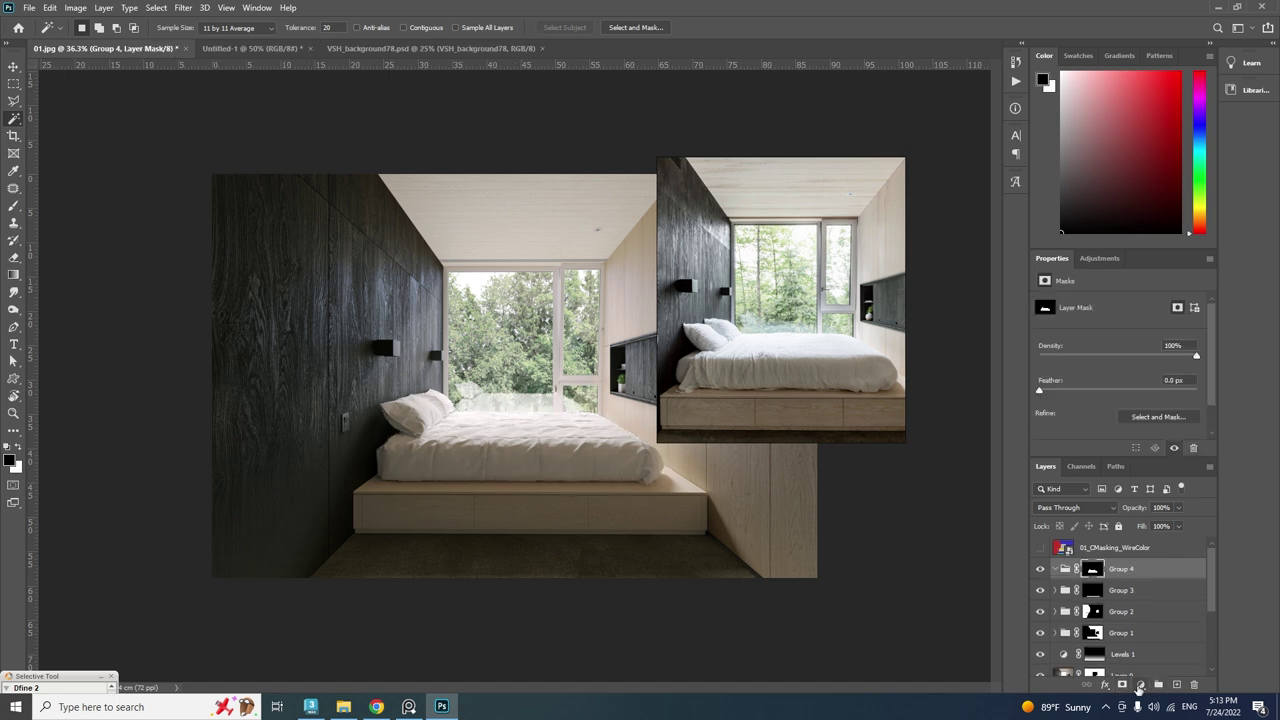
Inside Group 4, add a Hue/Saturation adjustment with Reds saturation at -100 and a Levels adjustment to brighten the bedding.
left_click(1140, 685)
left_click(1150, 557)
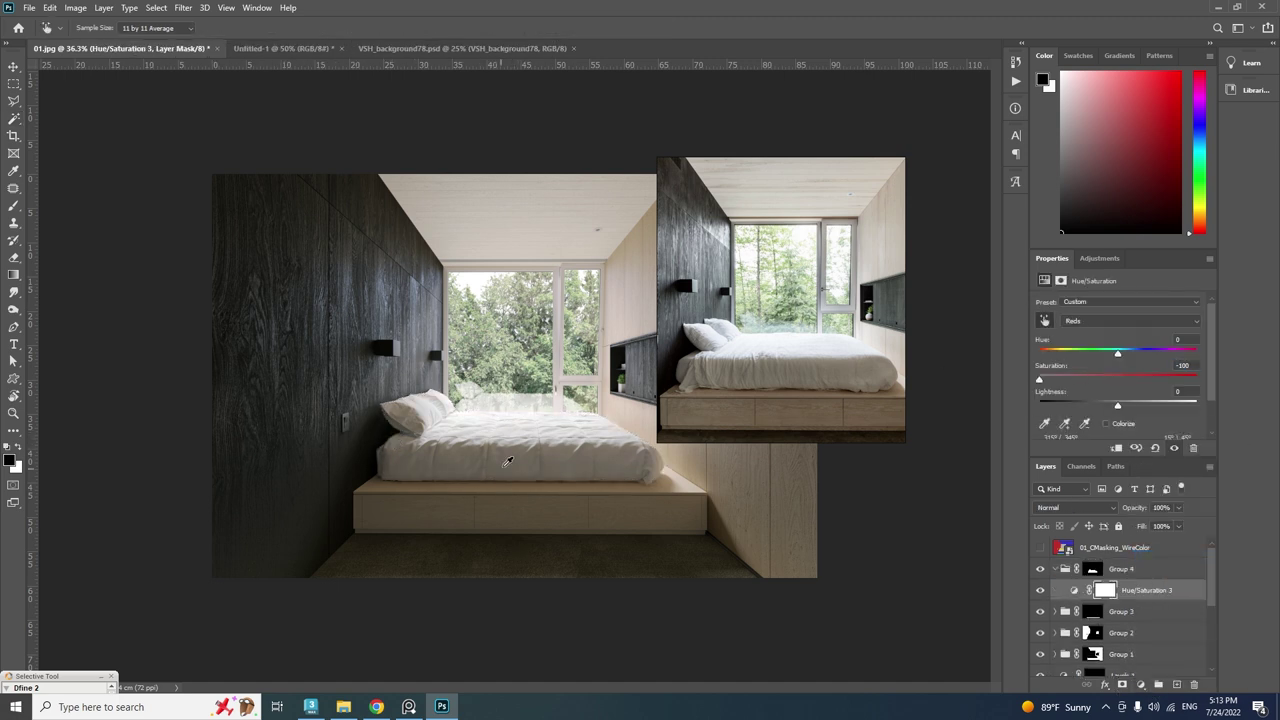
left_click_drag(507, 461, 480, 466)
left_click(1141, 684)
left_click(1168, 511)
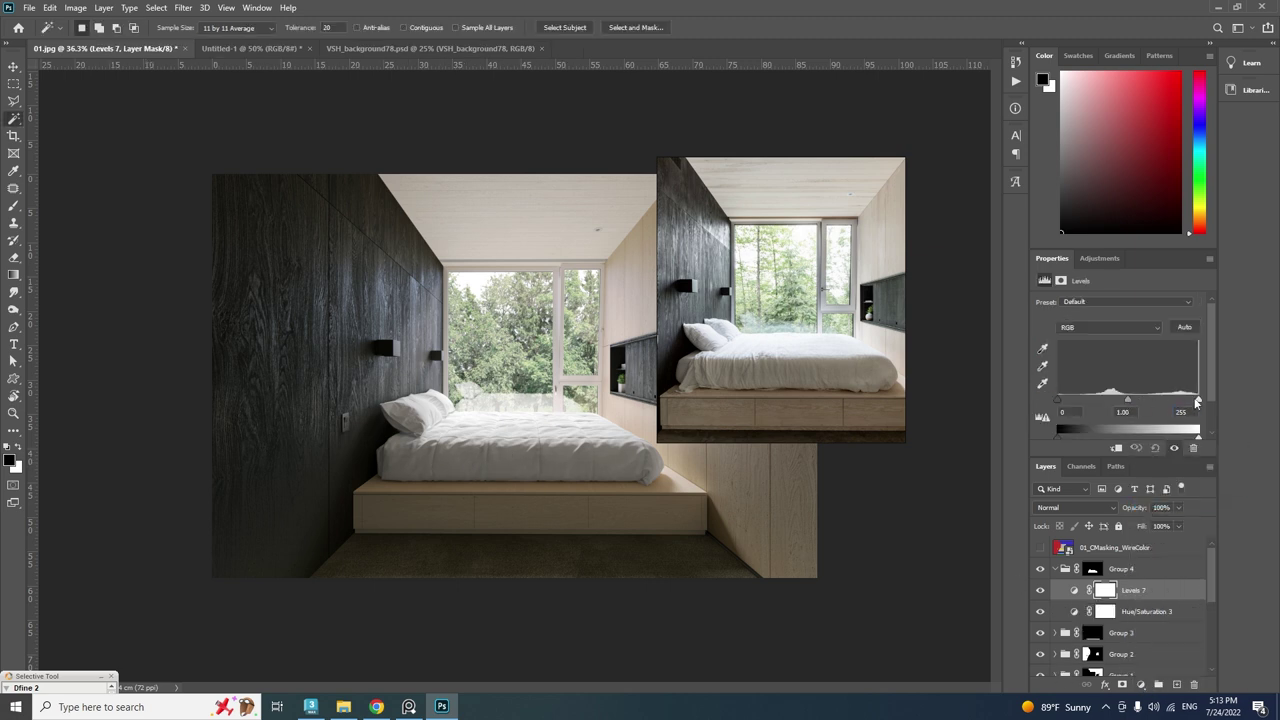
Add a Color Balance adjustment above Levels 7 in Color blend mode and shift its Highlights slightly toward cyan.
left_click(1141, 684)
left_click(1150, 569)
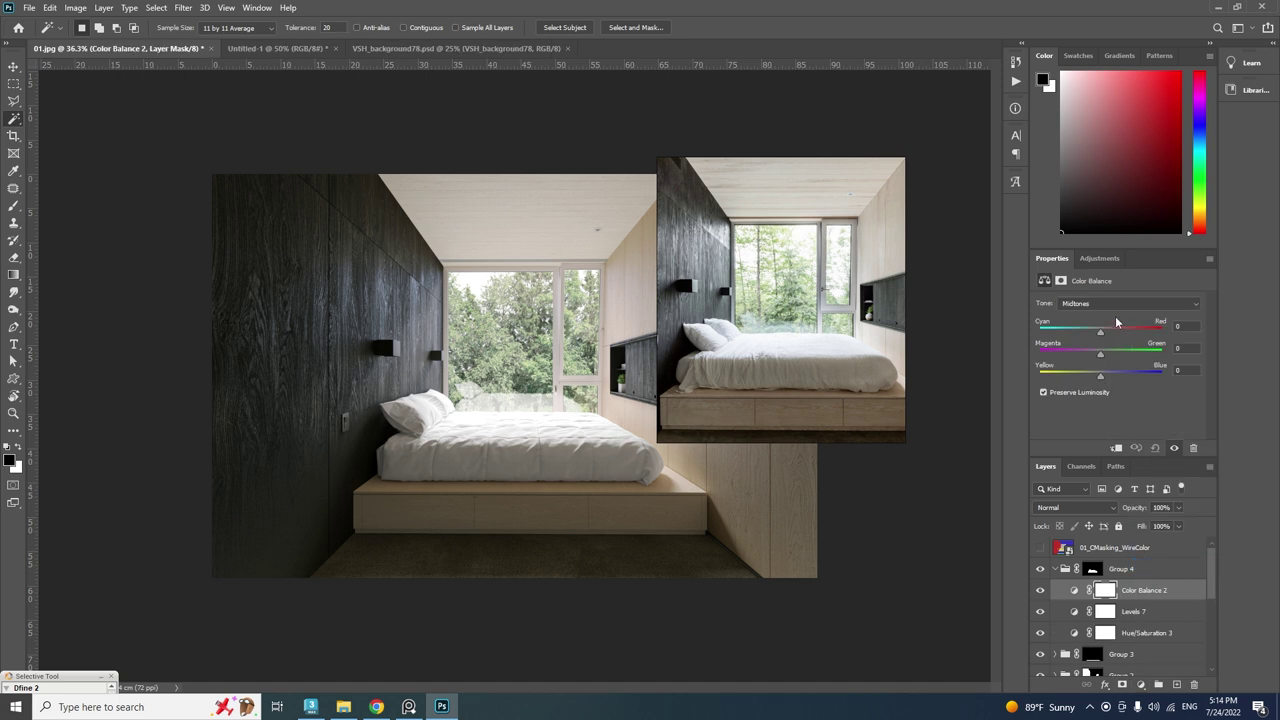
left_click(1108, 302)
left_click(1100, 337)
left_click(1076, 508)
left_click(1046, 674)
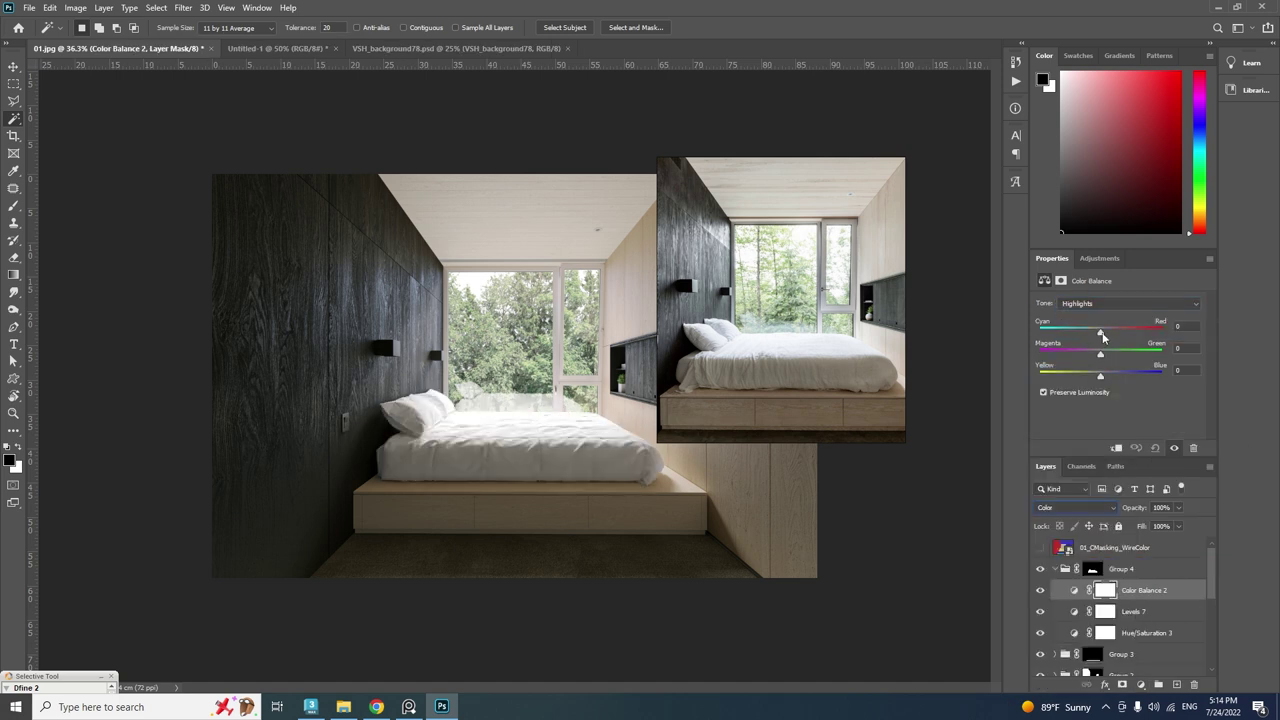
left_click_drag(1096, 334, 1094, 334)
Collapse Group 4 and add an empty layer above it.
right_click_drag(755, 341, 906, 277)
scroll(904, 276, "down", 5)
left_click(1053, 569)
left_click(1052, 570)
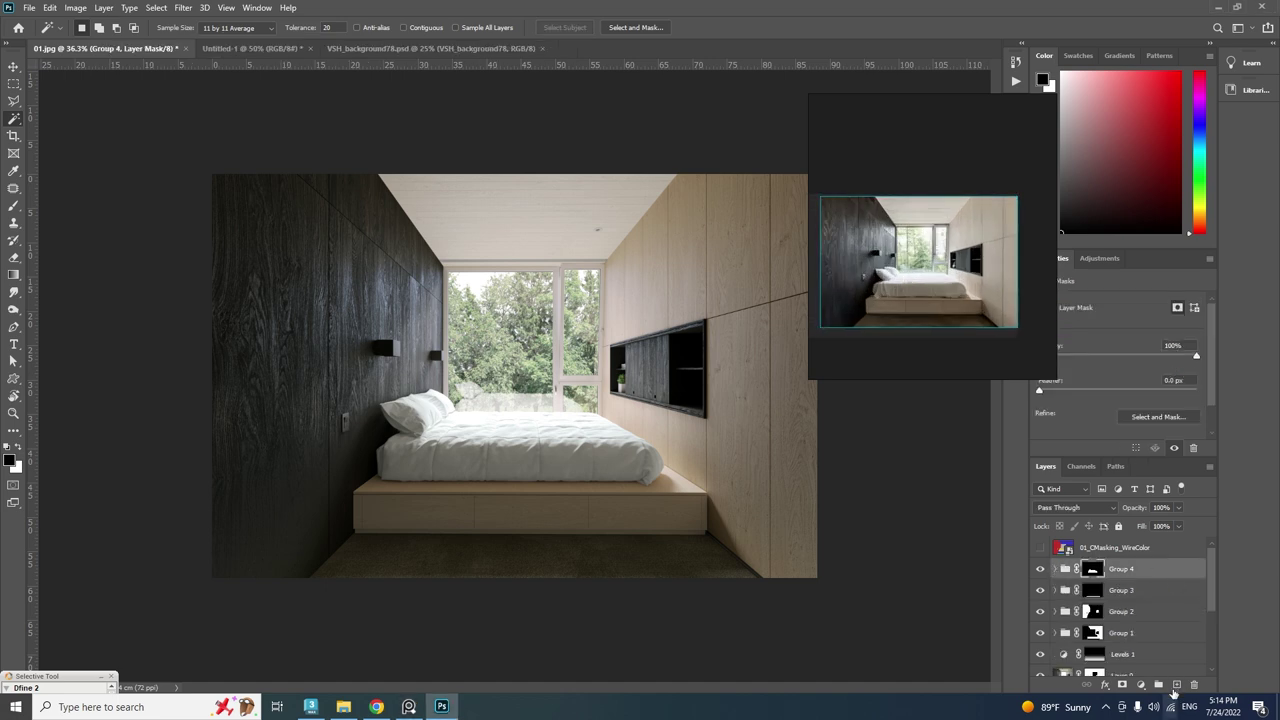
left_click(1176, 684)
Paint black on the lower part of the Color Balance 2 mask at 100% brush flow and set the adjustment's blend mode to Normal.
left_click(1055, 590)
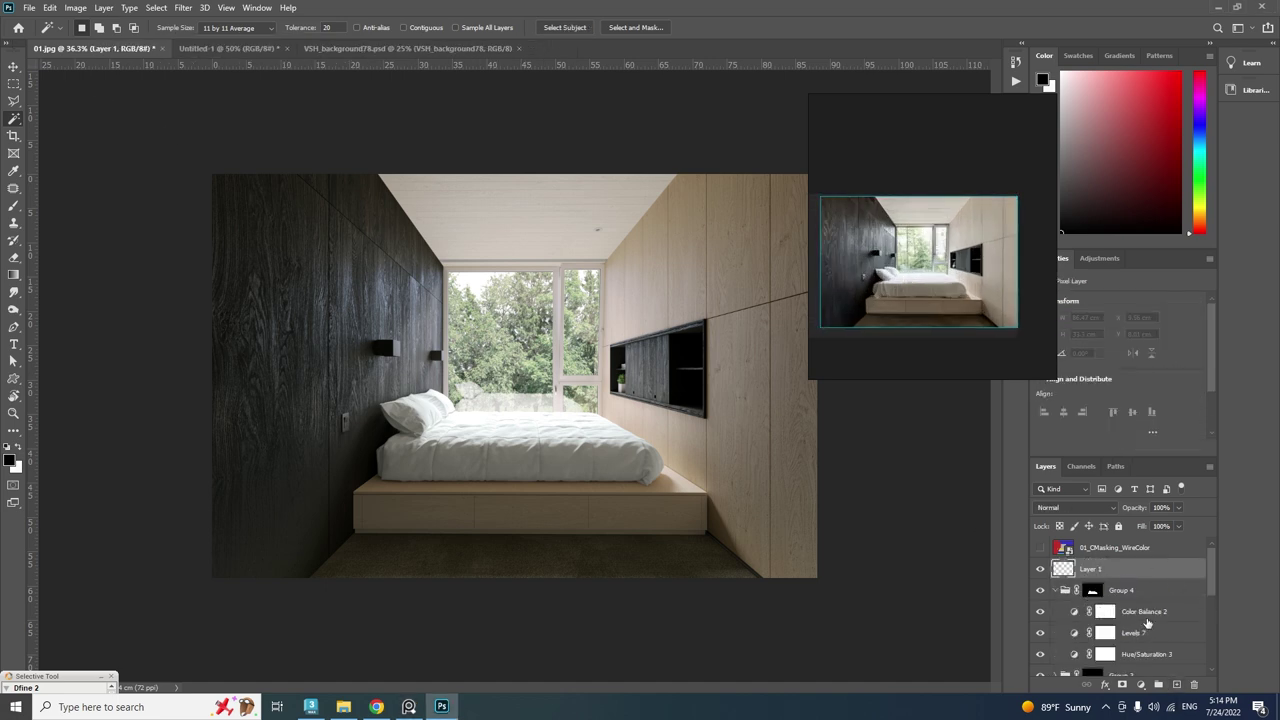
left_click(1147, 618)
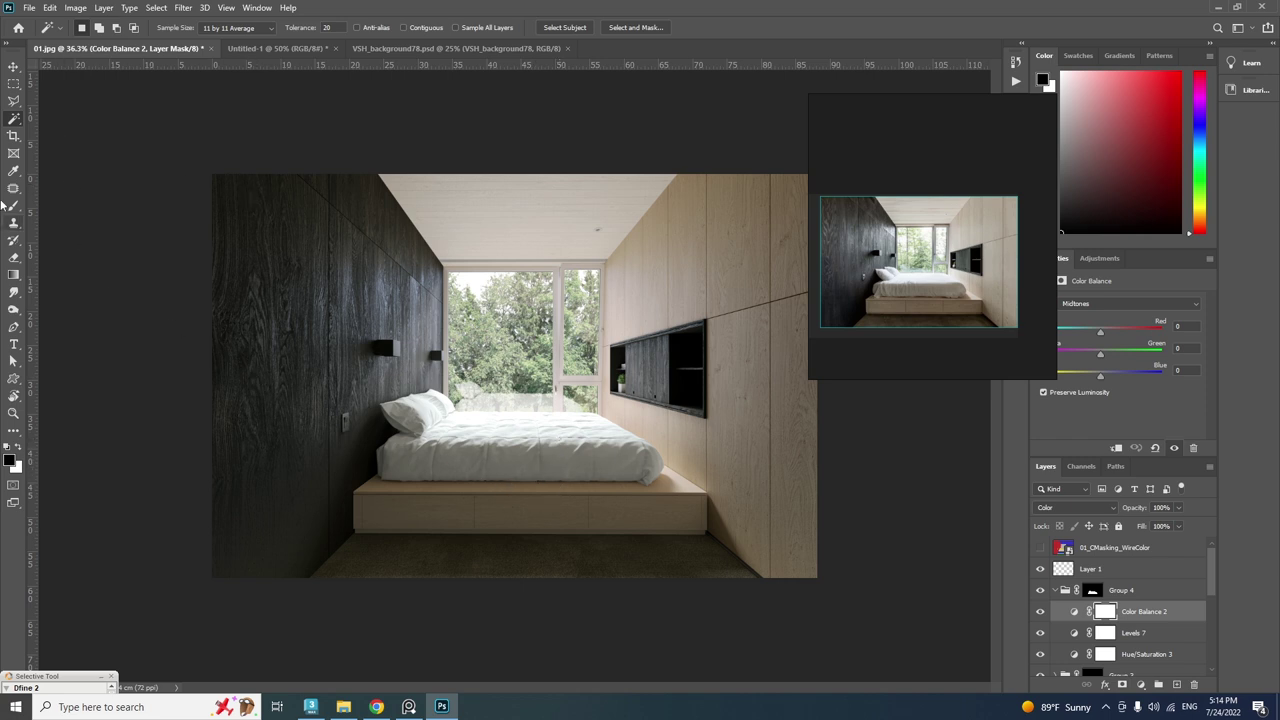
left_click(13, 207)
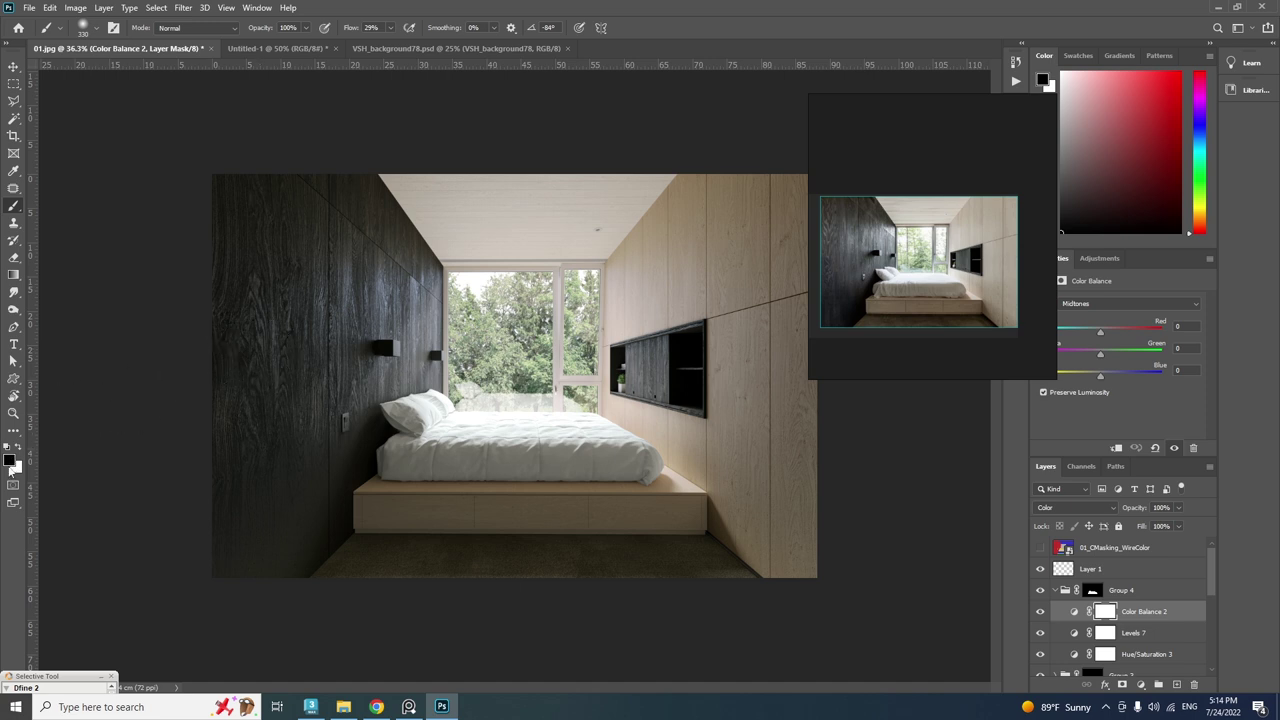
left_click_drag(349, 28, 440, 30)
left_click_drag(917, 300, 787, 428)
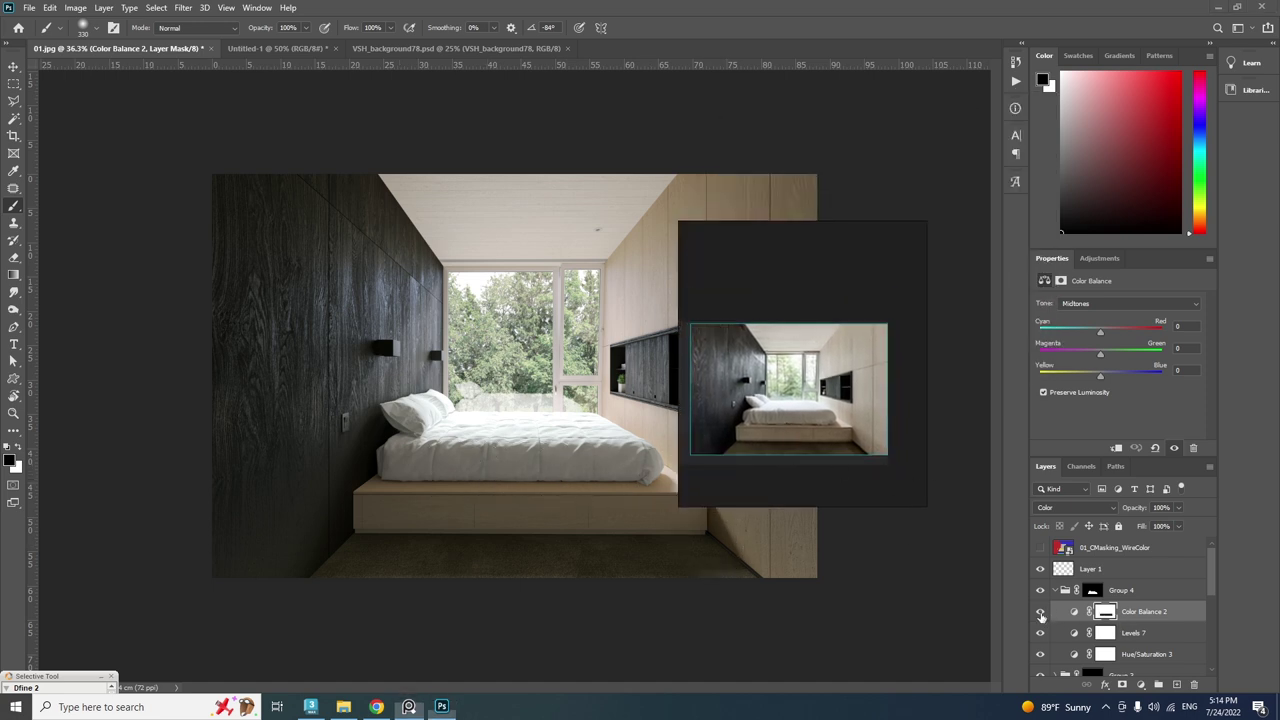
left_click(1041, 613)
left_click(1040, 613)
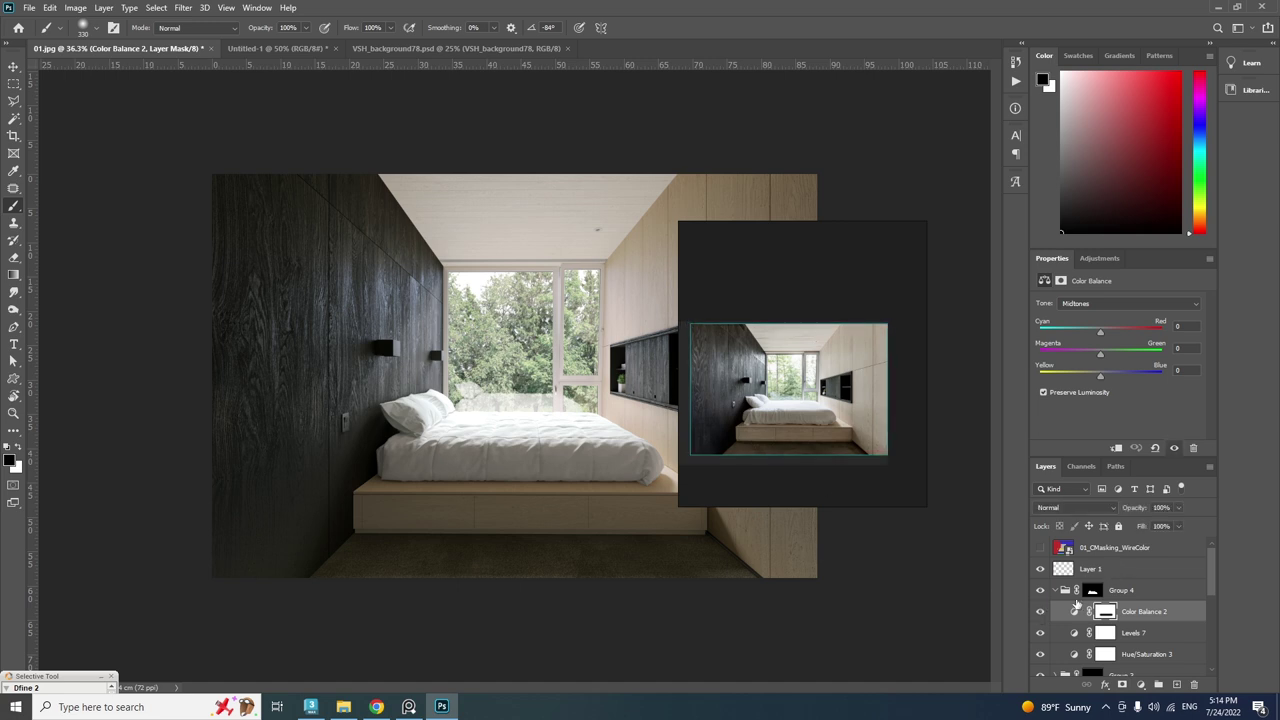
Stamp all visible layers into Layer 1 above Group 4 and convert it for smart filters.
left_click(1090, 569)
left_click(1055, 590)
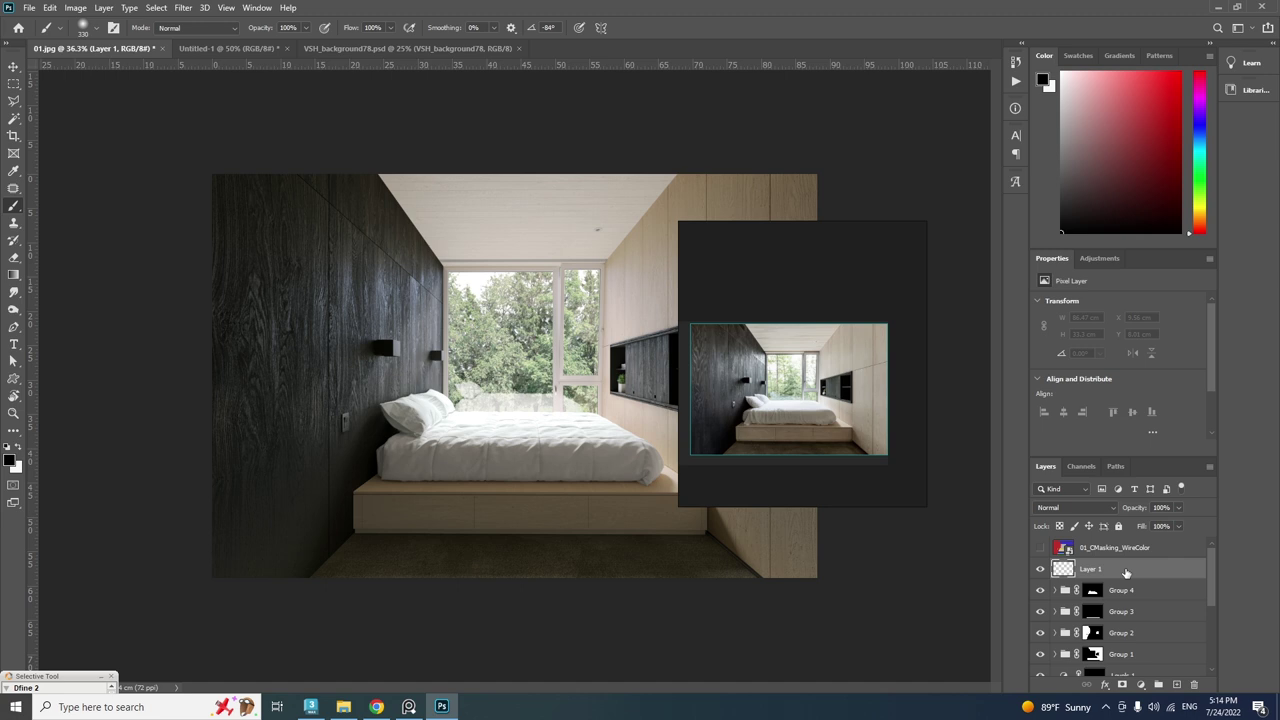
key("ctrl+alt+shift+e")
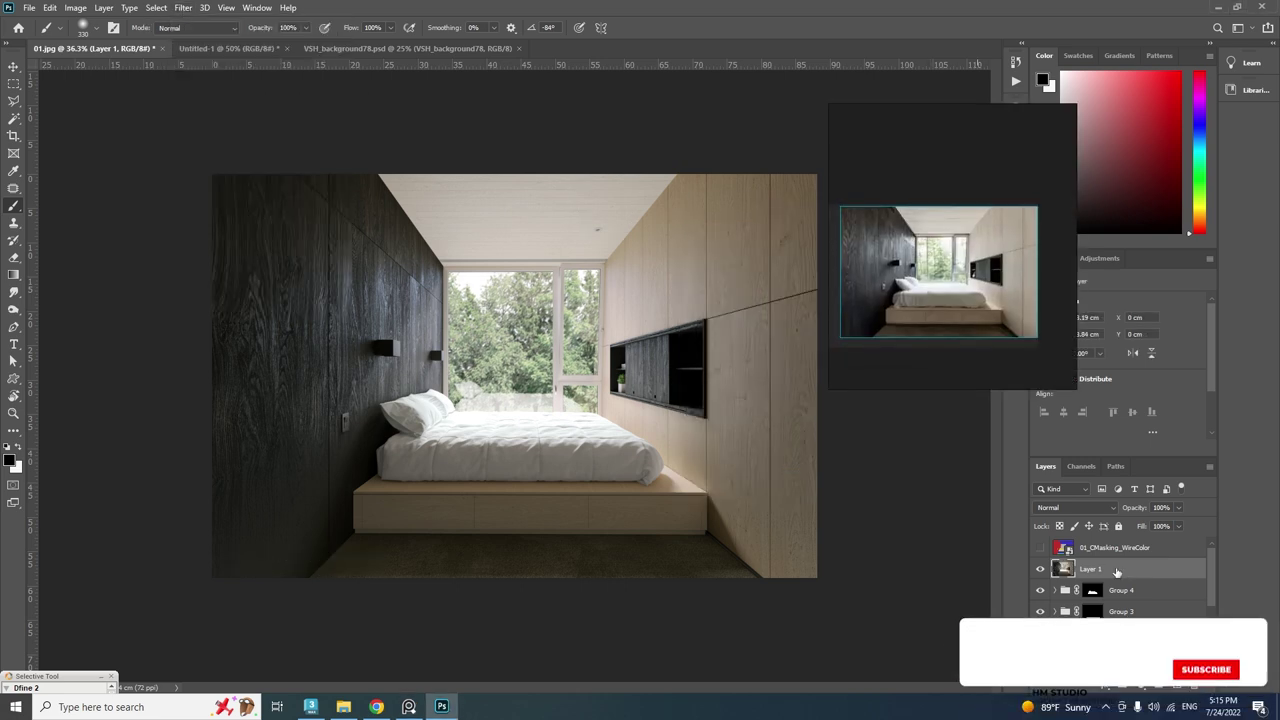
left_click(184, 8)
left_click(205, 42)
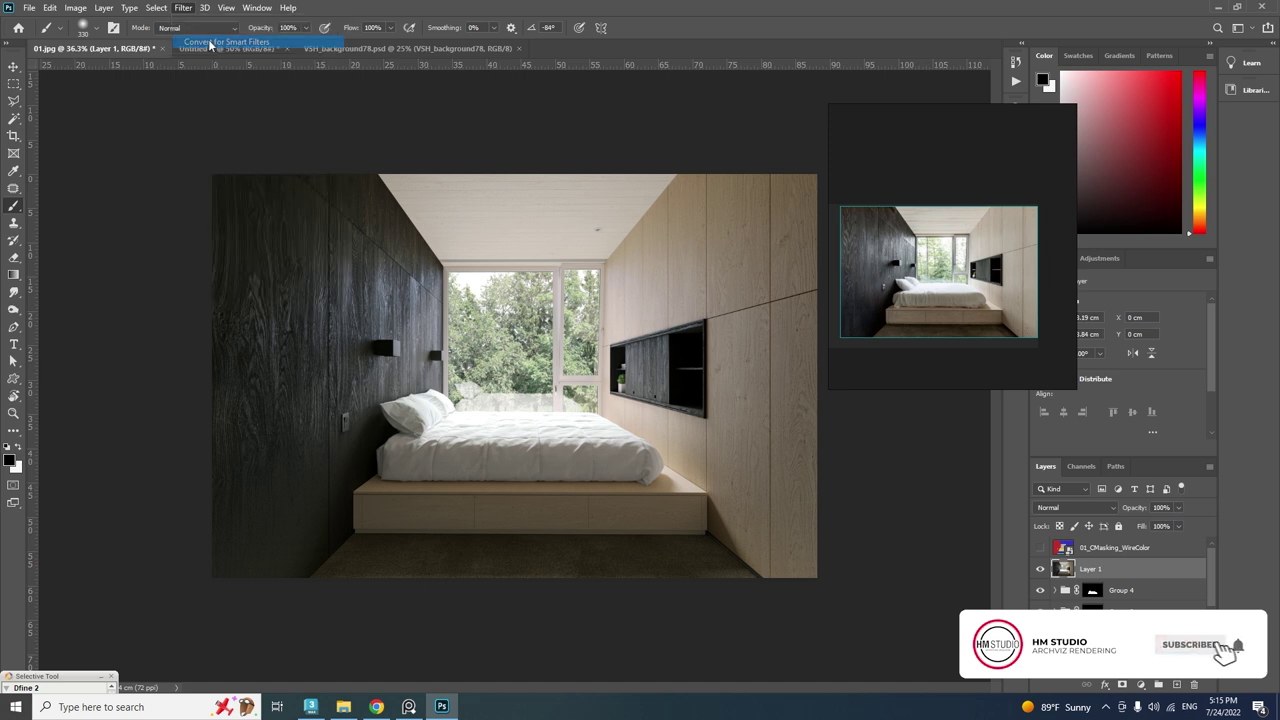
left_click(625, 263)
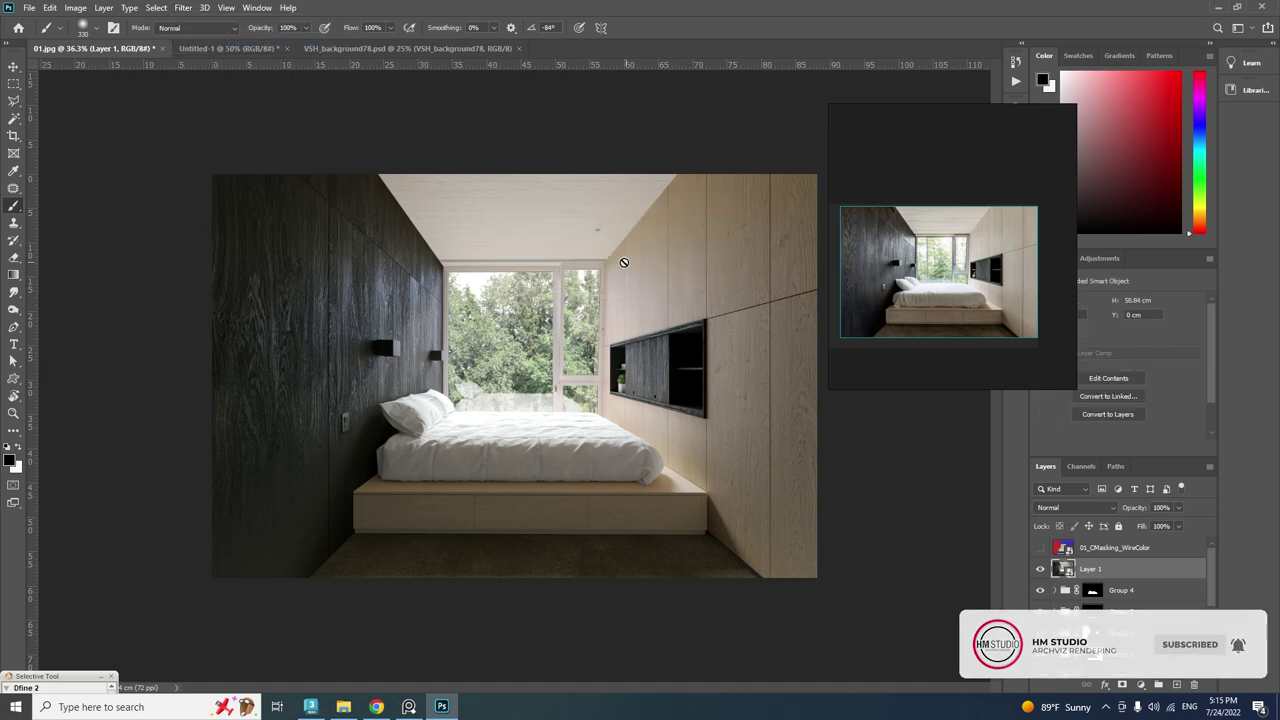
Apply the Camera Raw Filter to Layer 1 with Clarity +26, Contrast -8, Highlights +12 and Shadows +10.
left_click(181, 9)
left_click(250, 86)
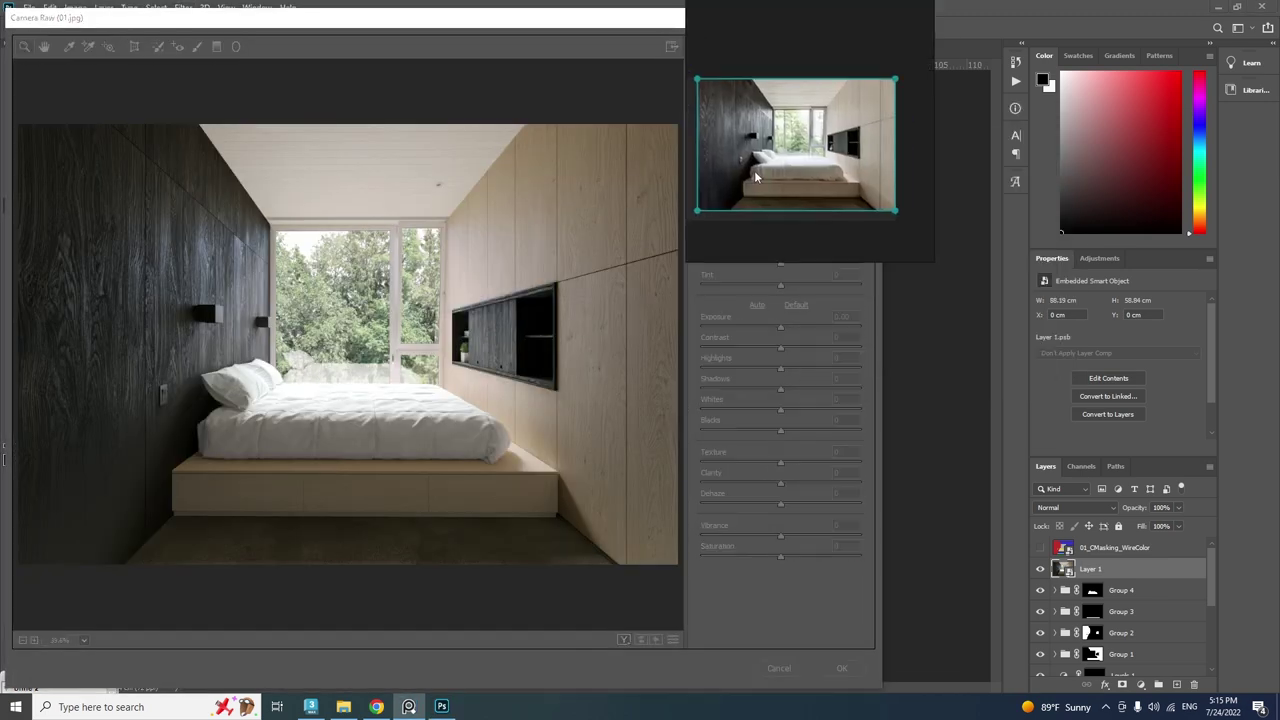
left_click_drag(781, 483, 800, 484)
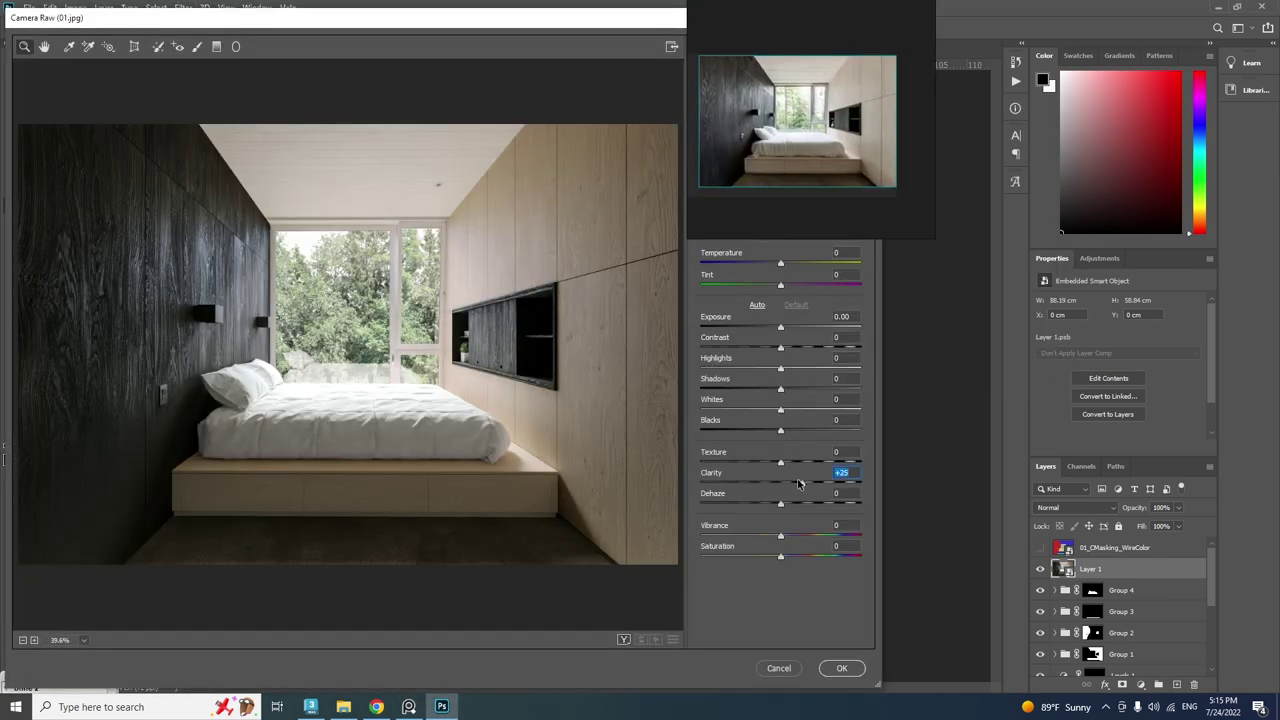
left_click_drag(781, 349, 770, 350)
mouse_move(781, 369)
left_mouse_down()
mouse_move(806, 371)
mouse_move(792, 371)
left_mouse_up()
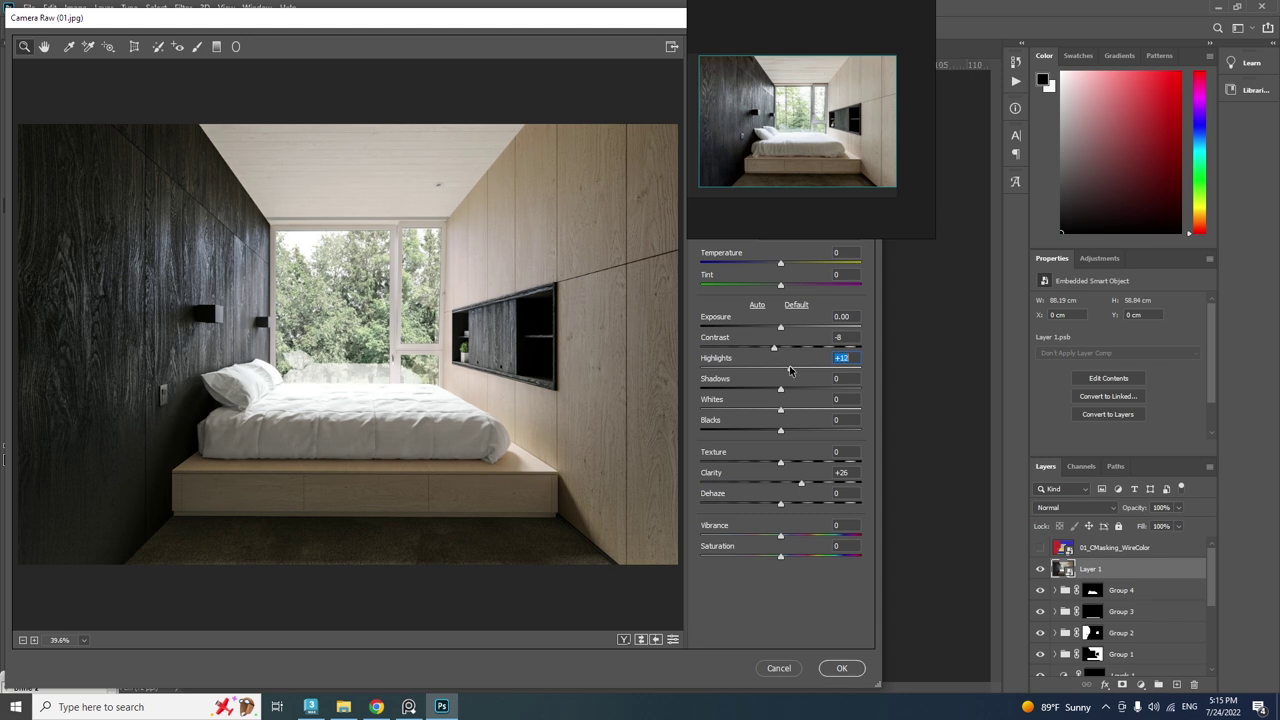
left_click_drag(781, 389, 796, 388)
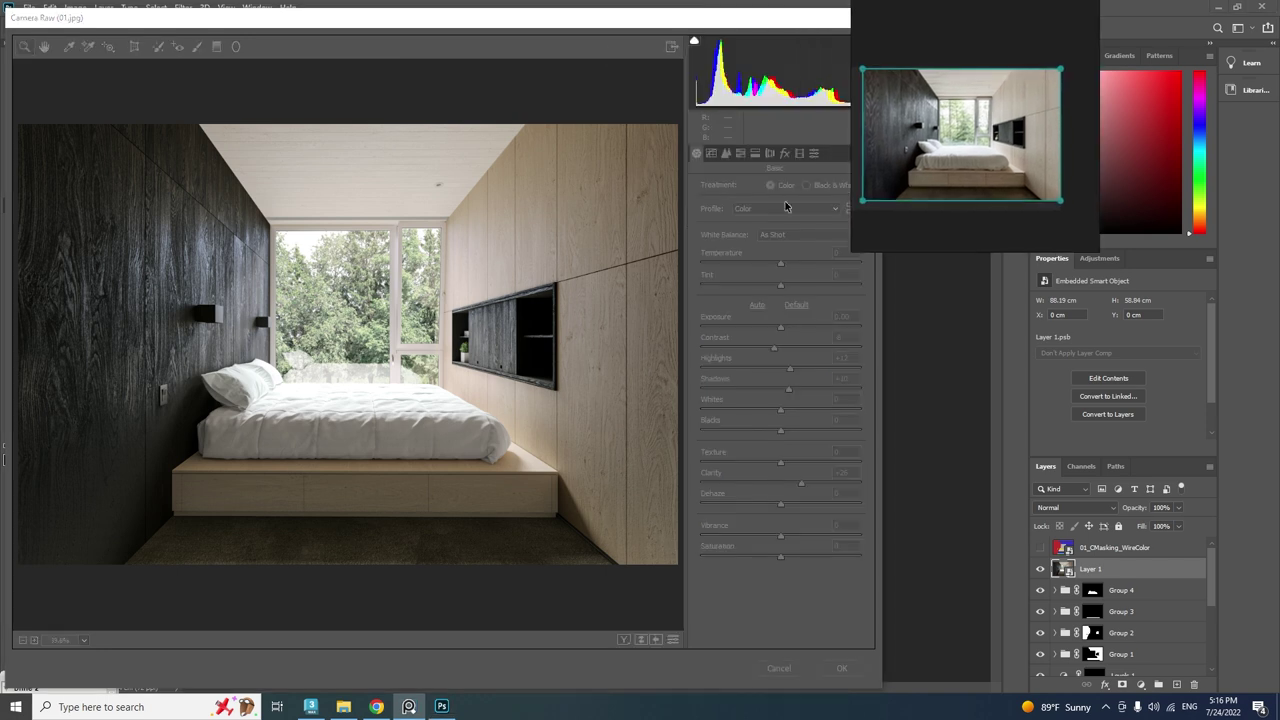
In Camera Raw's HSL adjustments, set the Yellows luminance to +27 and the Yellows saturation to -41.
left_click(755, 153)
left_click(740, 153)
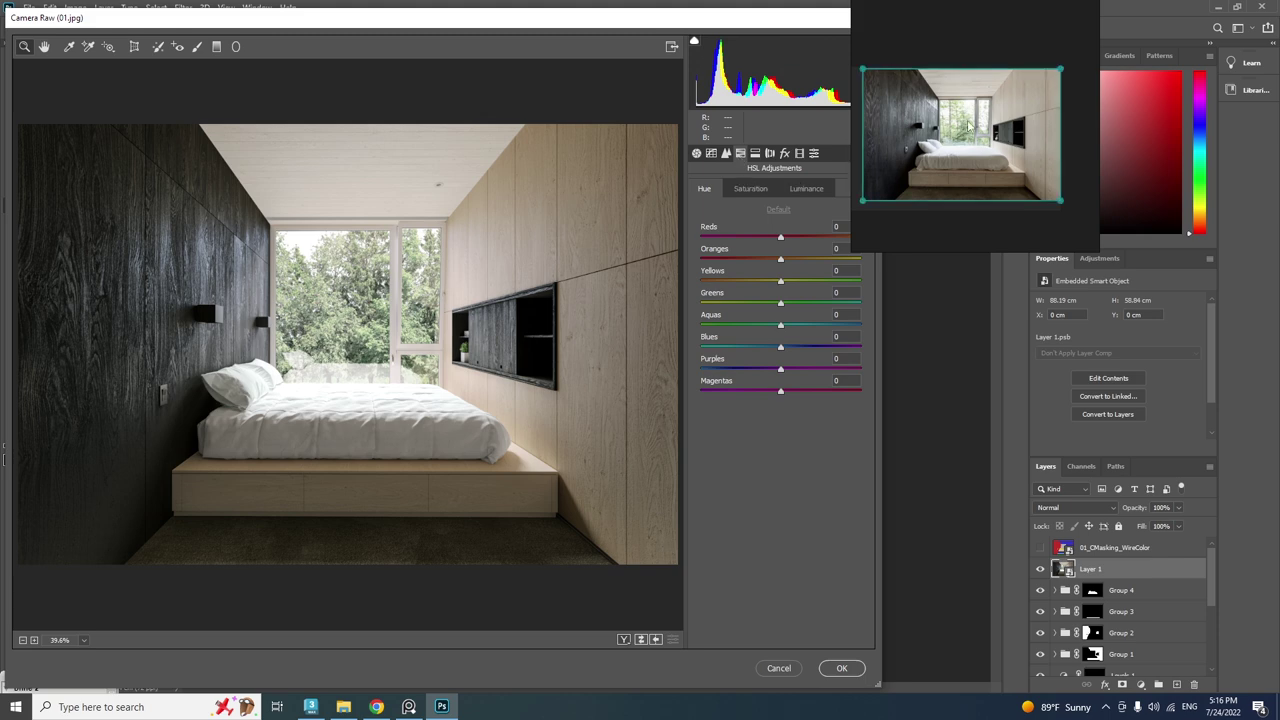
right_click_drag(967, 121, 537, 133)
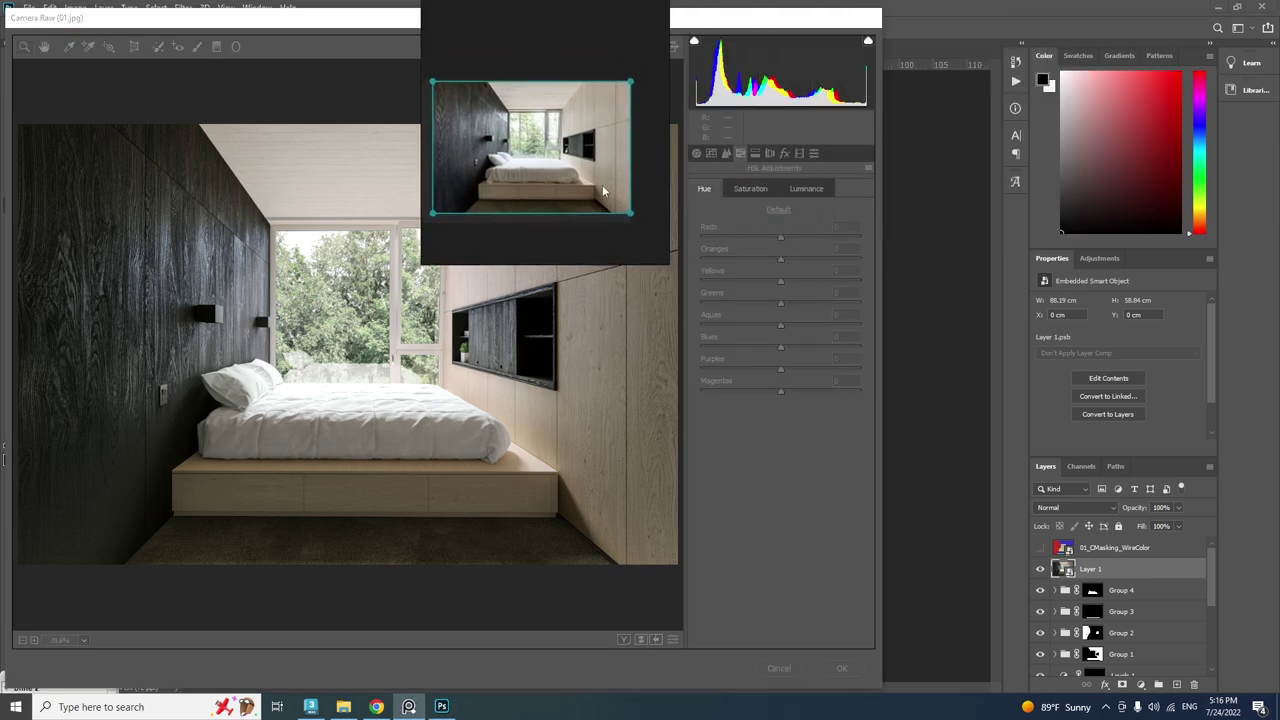
left_click(754, 456)
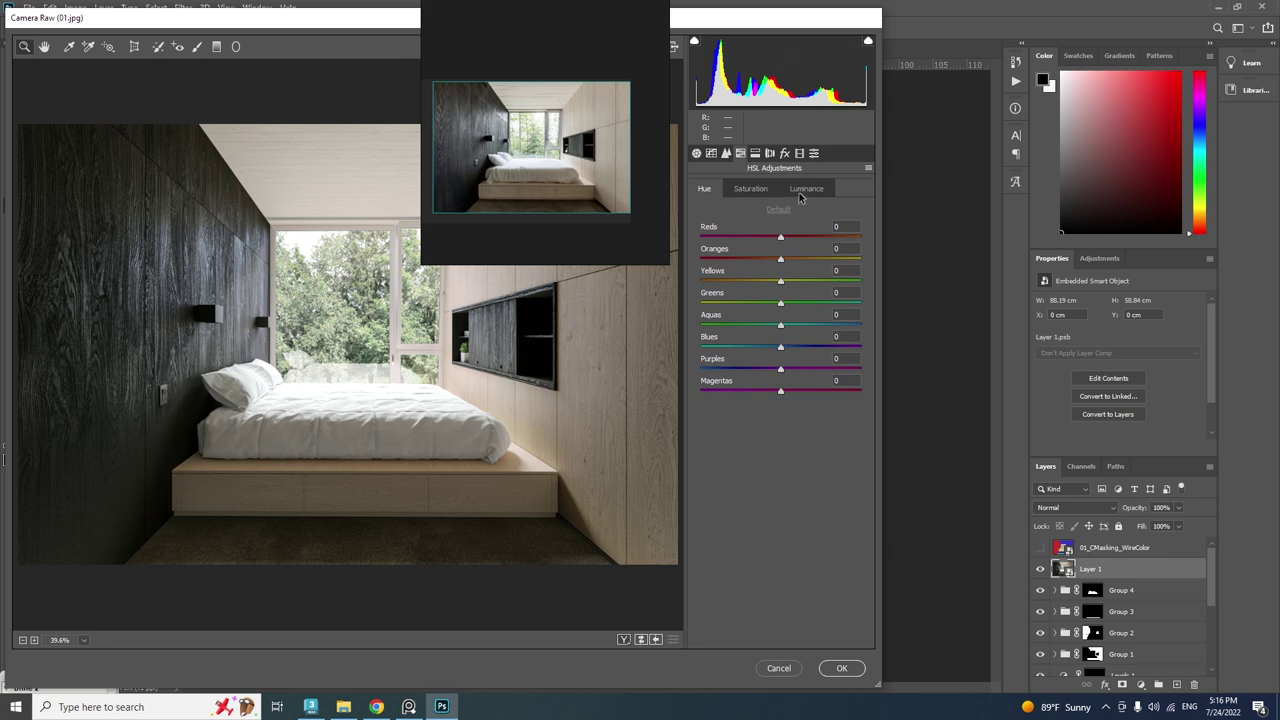
left_click(803, 190)
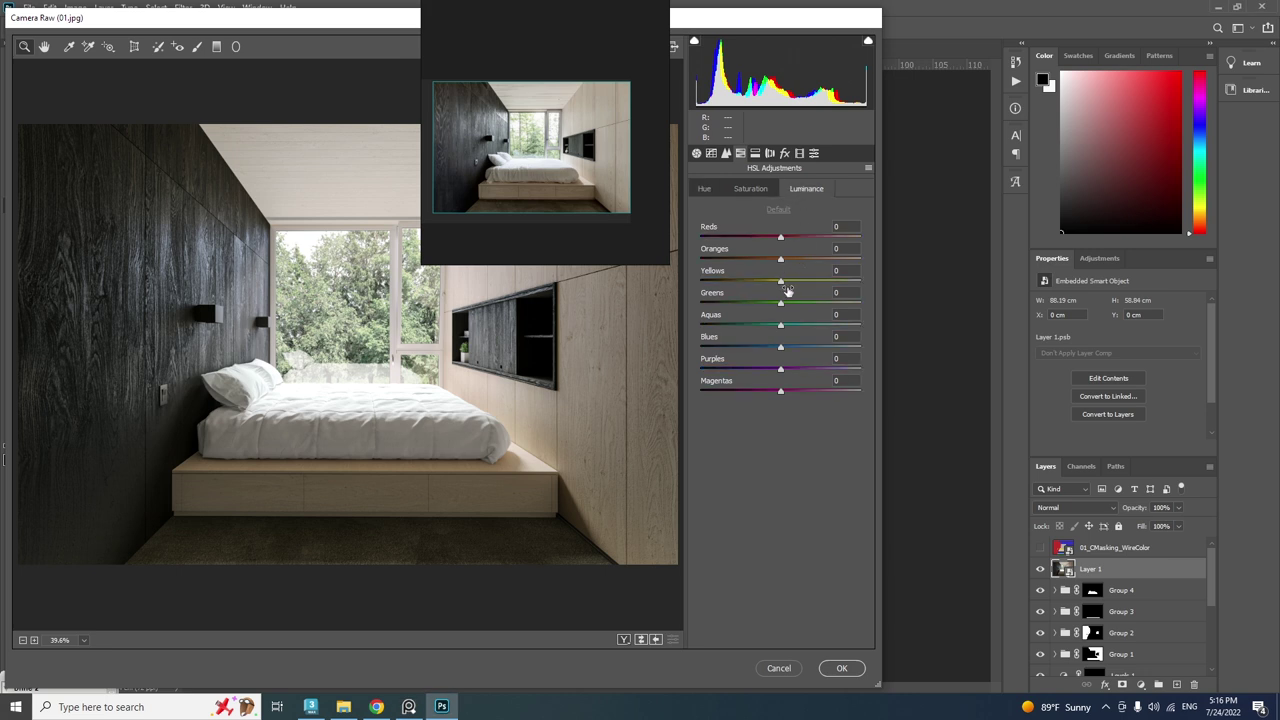
mouse_move(780, 284)
left_mouse_down()
mouse_move(814, 281)
mouse_move(802, 280)
left_mouse_up()
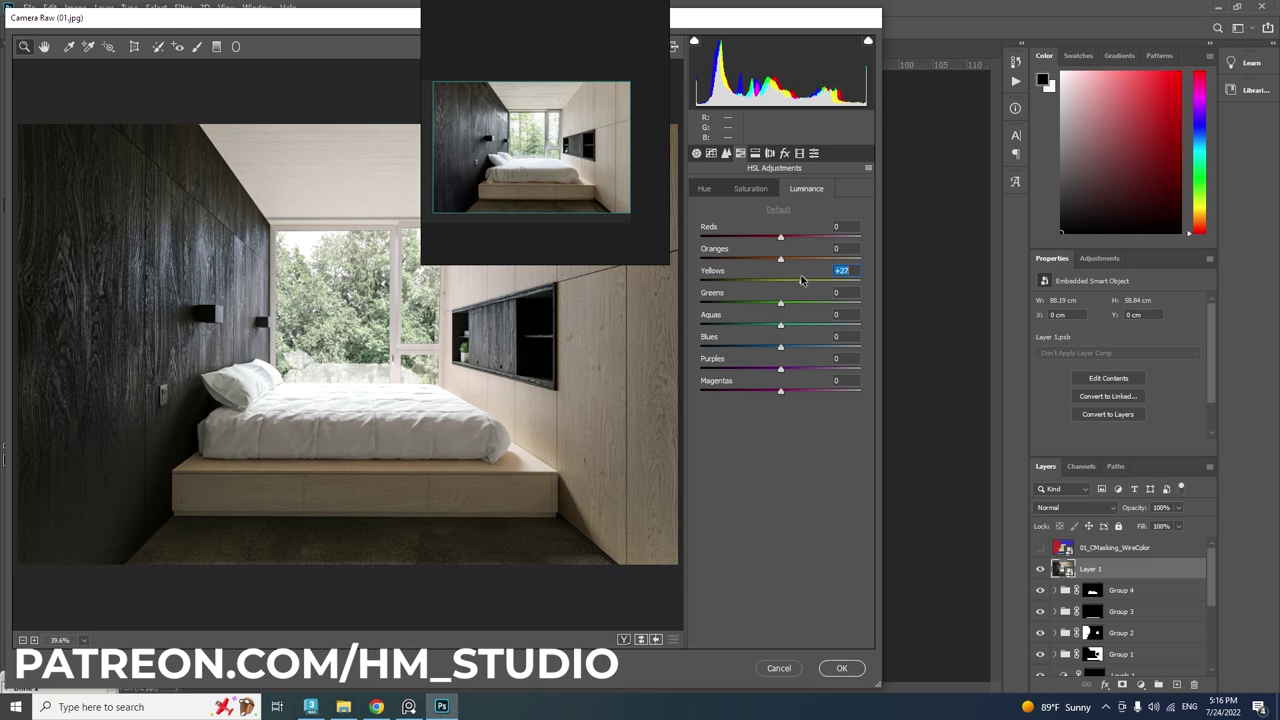
left_click(751, 190)
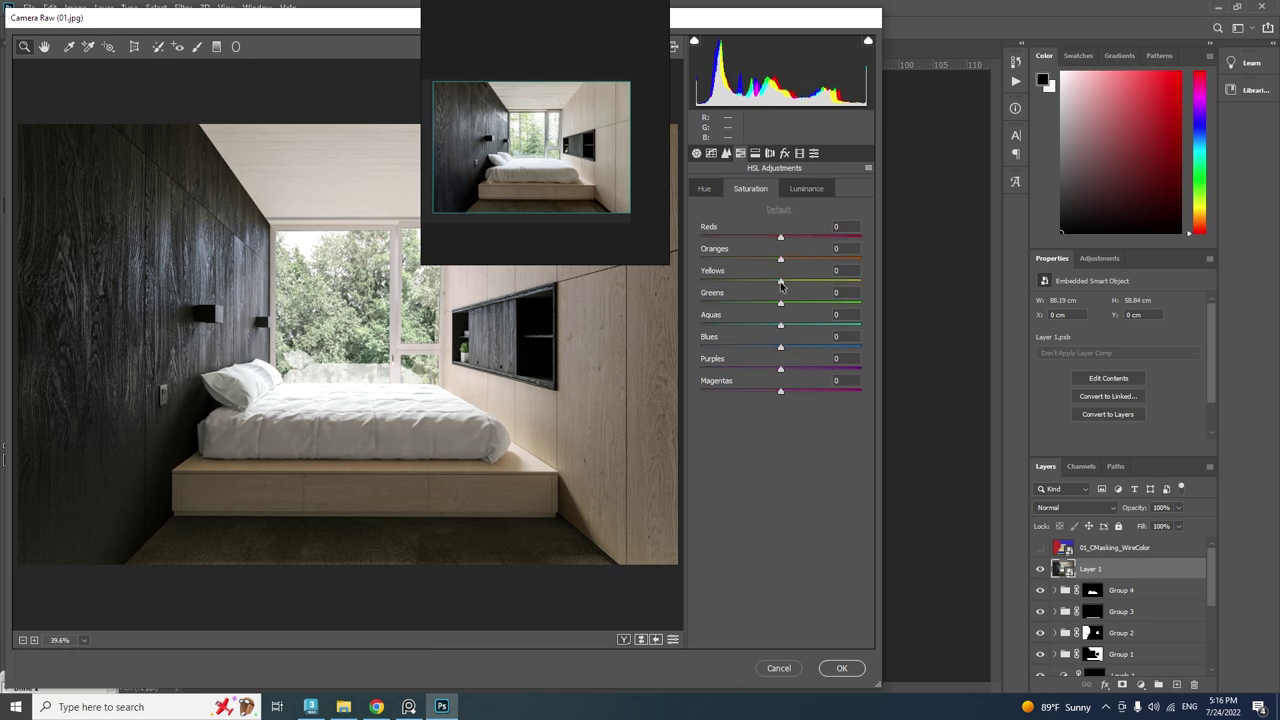
left_click_drag(781, 287, 750, 291)
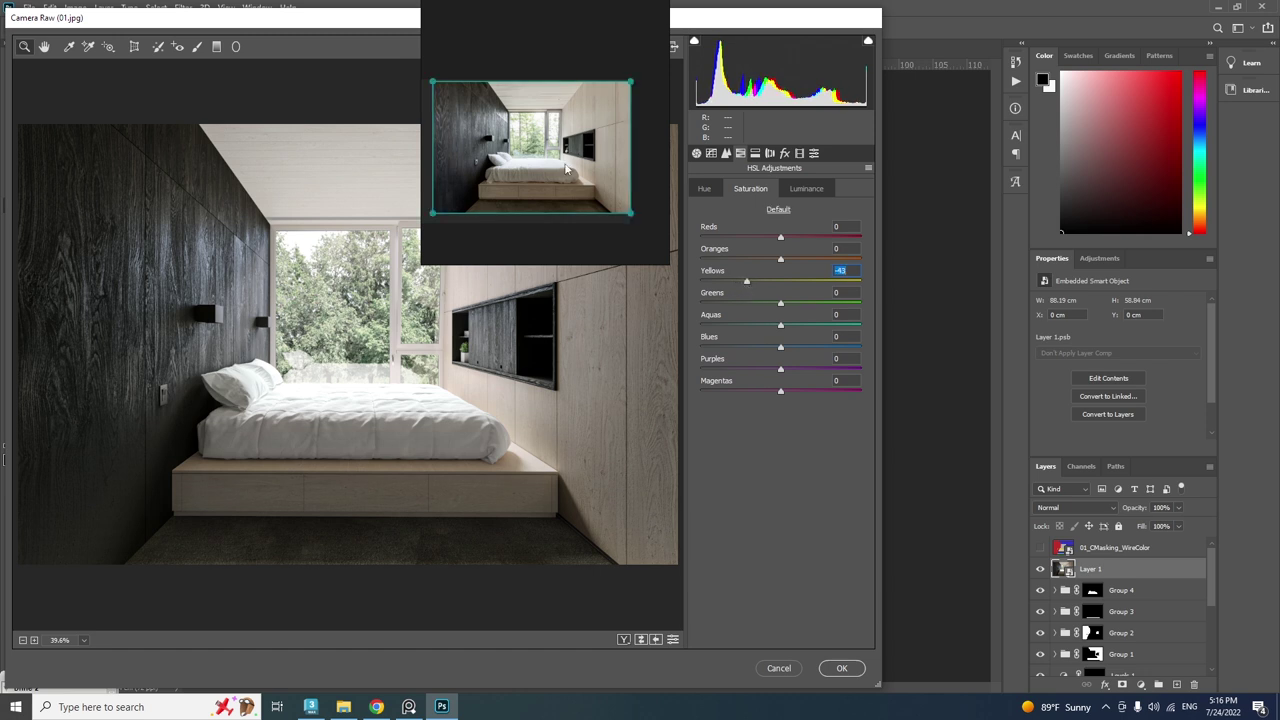